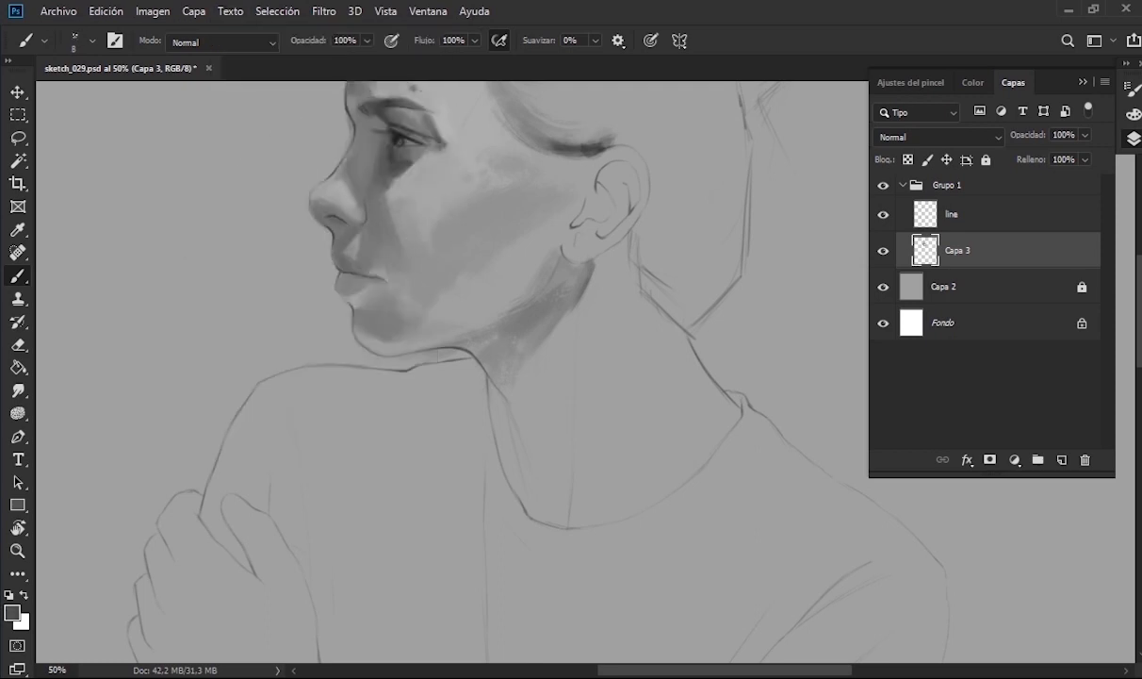
- With a larger brush, paint soft hair strokes above the ear and shading under the jaw
scroll(424, 377, up, 3)
right_click(537, 377)
click(632, 561)
double_click(709, 556)
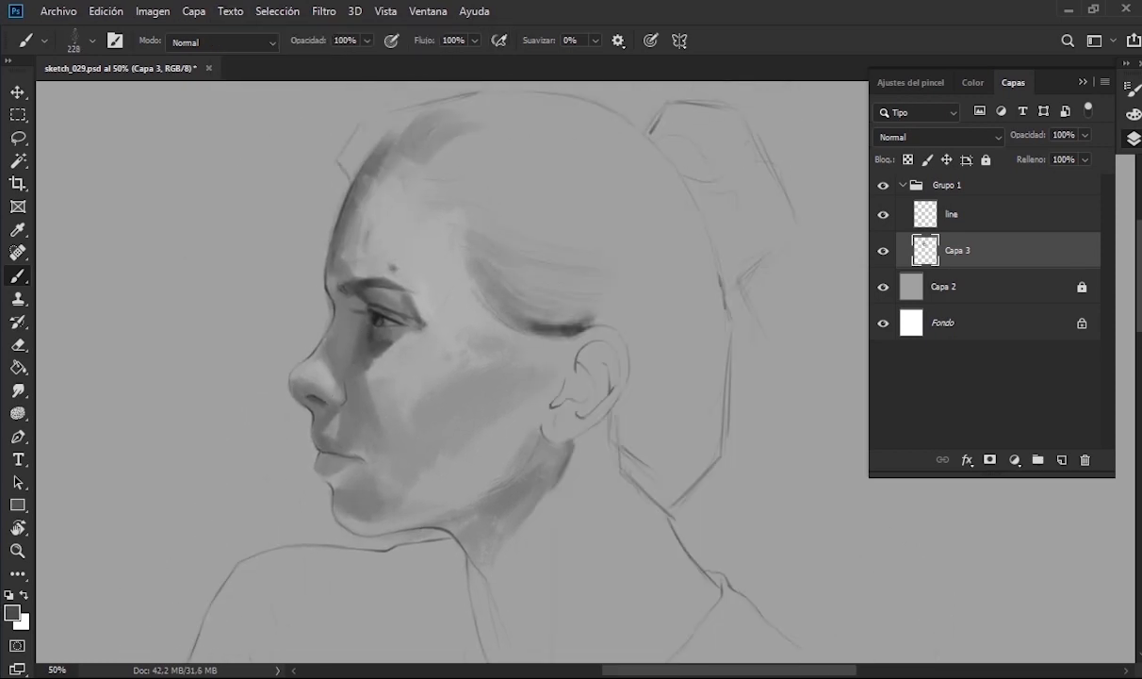
drag(471, 241, 641, 215)
mouse_move(612, 419)
mouse_down()
mouse_move(670, 443)
mouse_move(651, 467)
mouse_up()
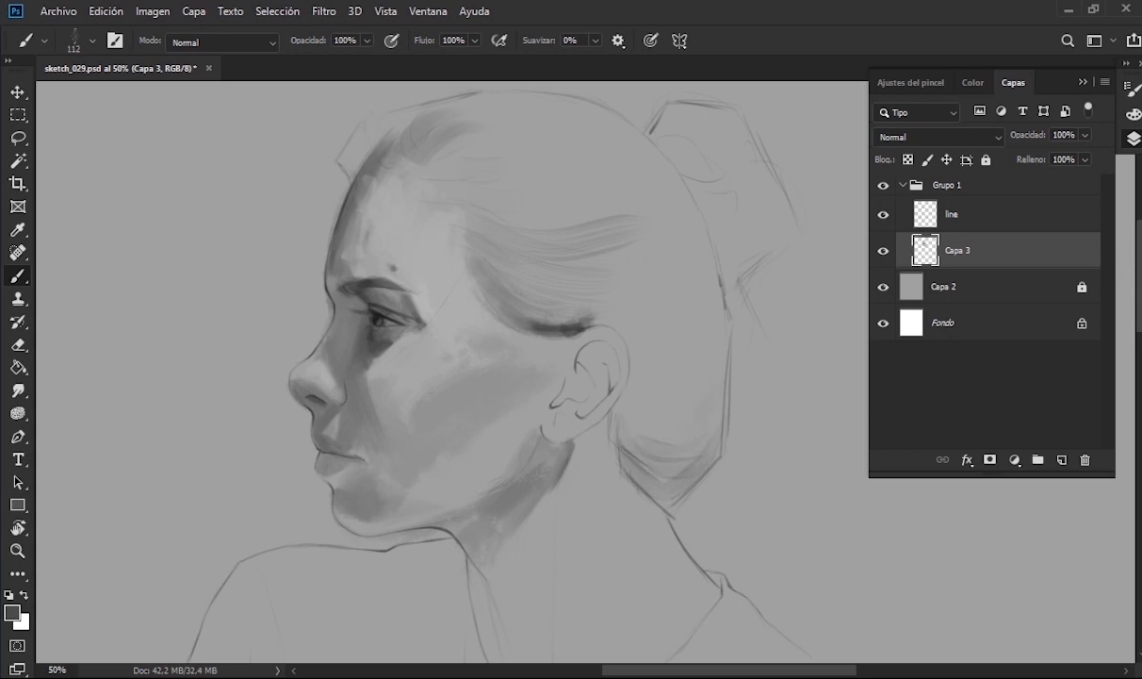
- Repaint the eye and eyelid shading in a dark tone, with the line layer shown
right_click(426, 187)
double_click(608, 556)
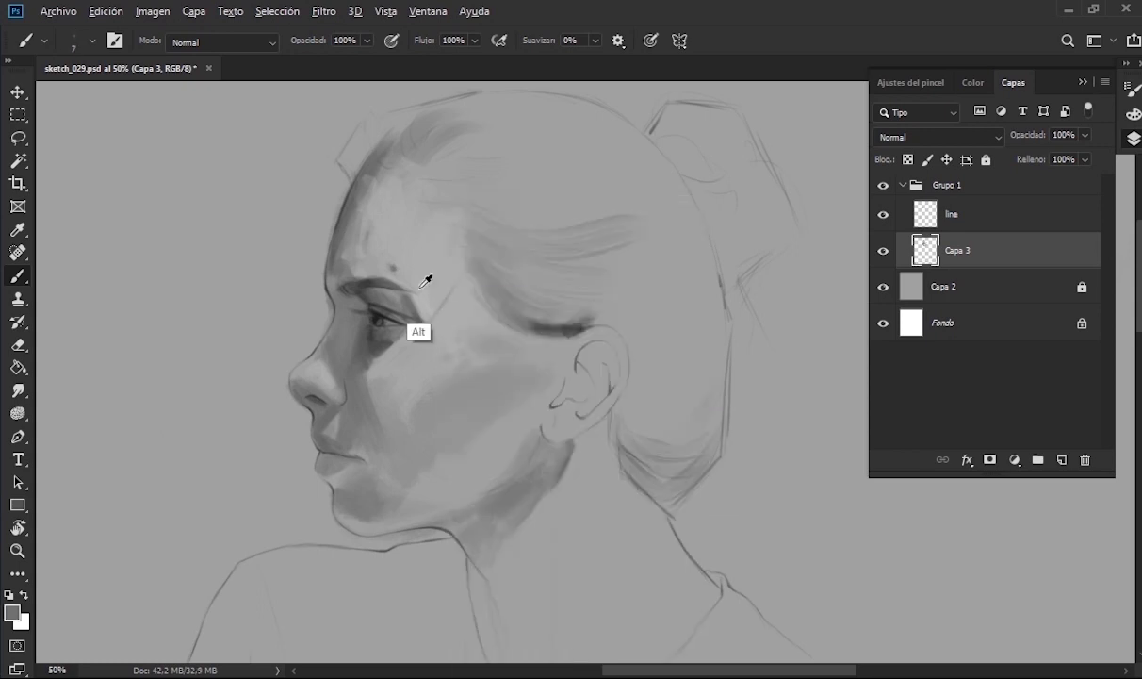
drag(412, 306, 363, 320)
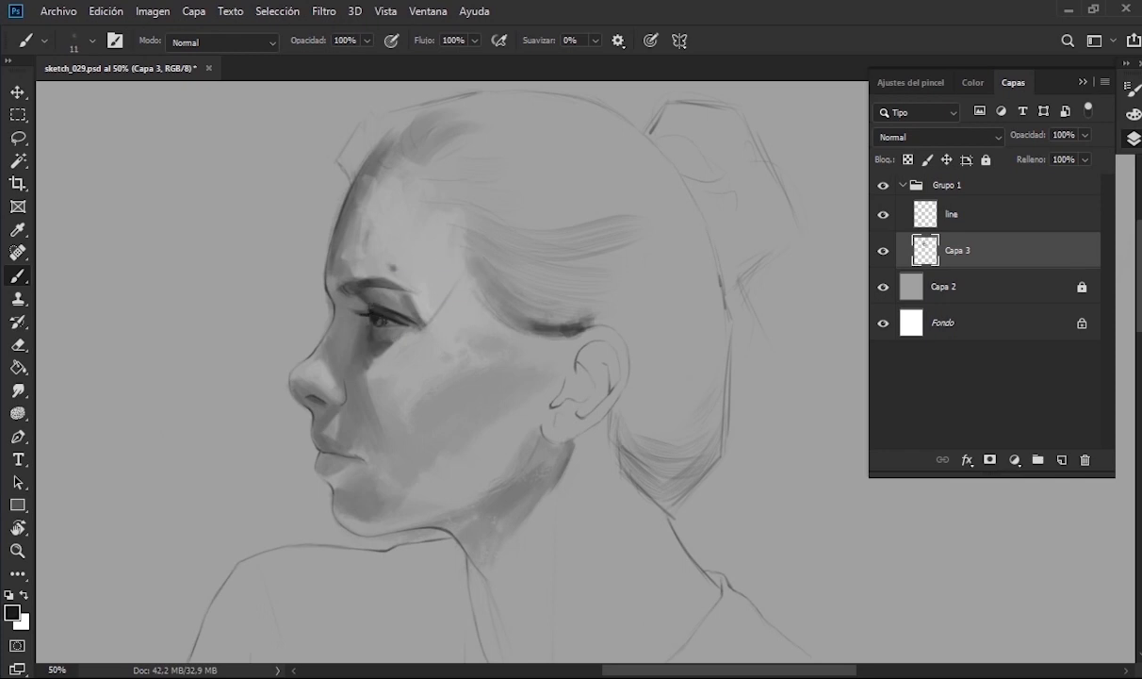
click(883, 215)
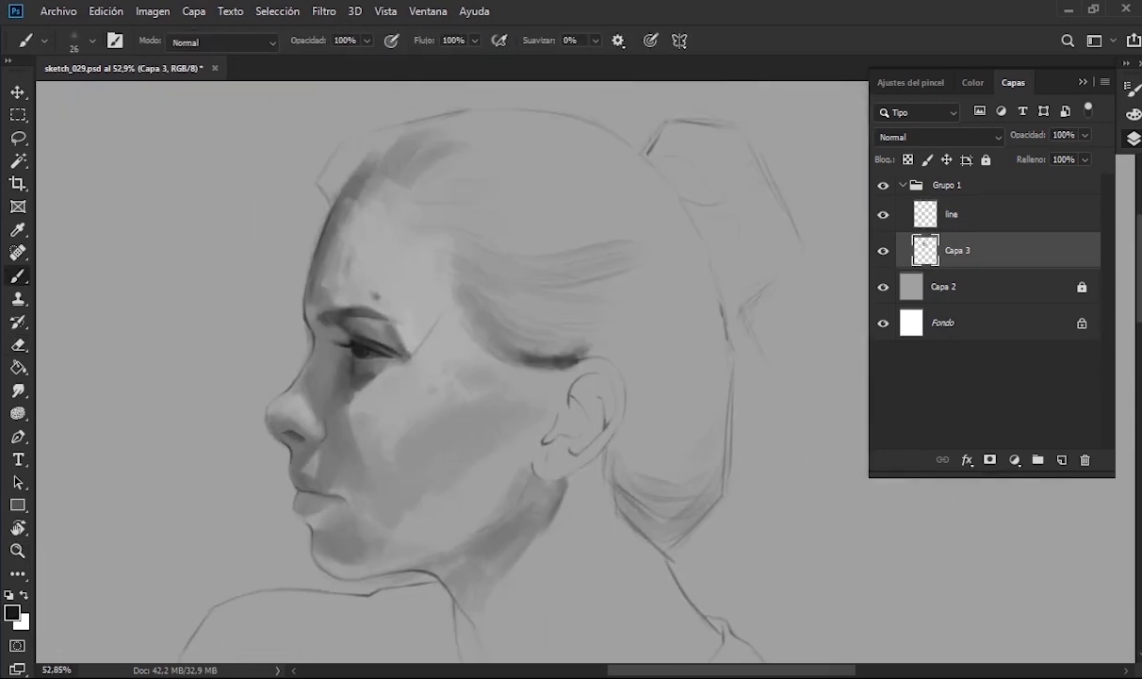
right_click(377, 375)
scroll(377, 375, up, 2)
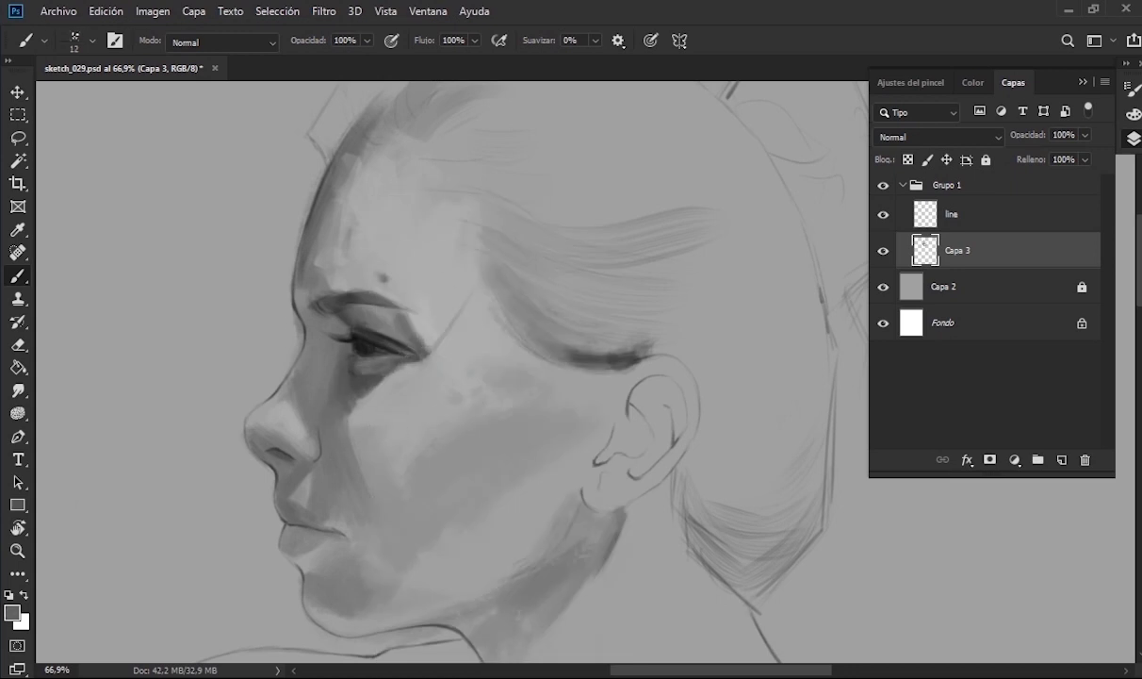
alt+click(377, 314)
drag(377, 314, 334, 323)
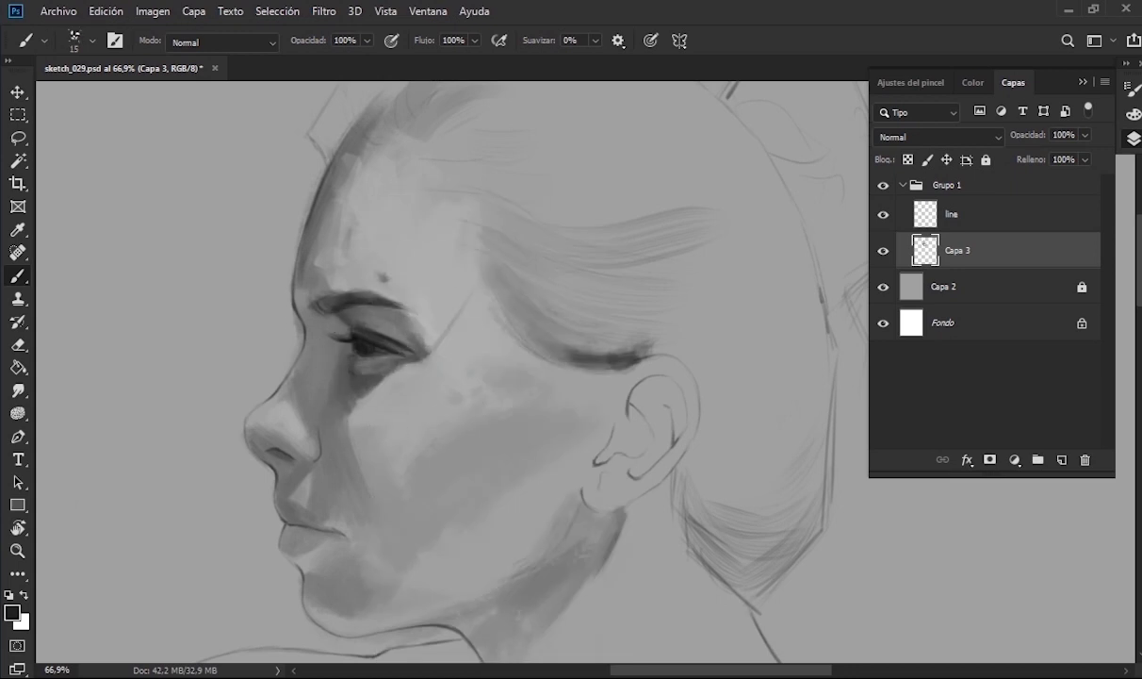
scroll(416, 327, down, 2)
- Duplicate the 'line' layer, merge the copy into Capa 3, and hide 'line'
click(952, 215)
key(ctrl+j)
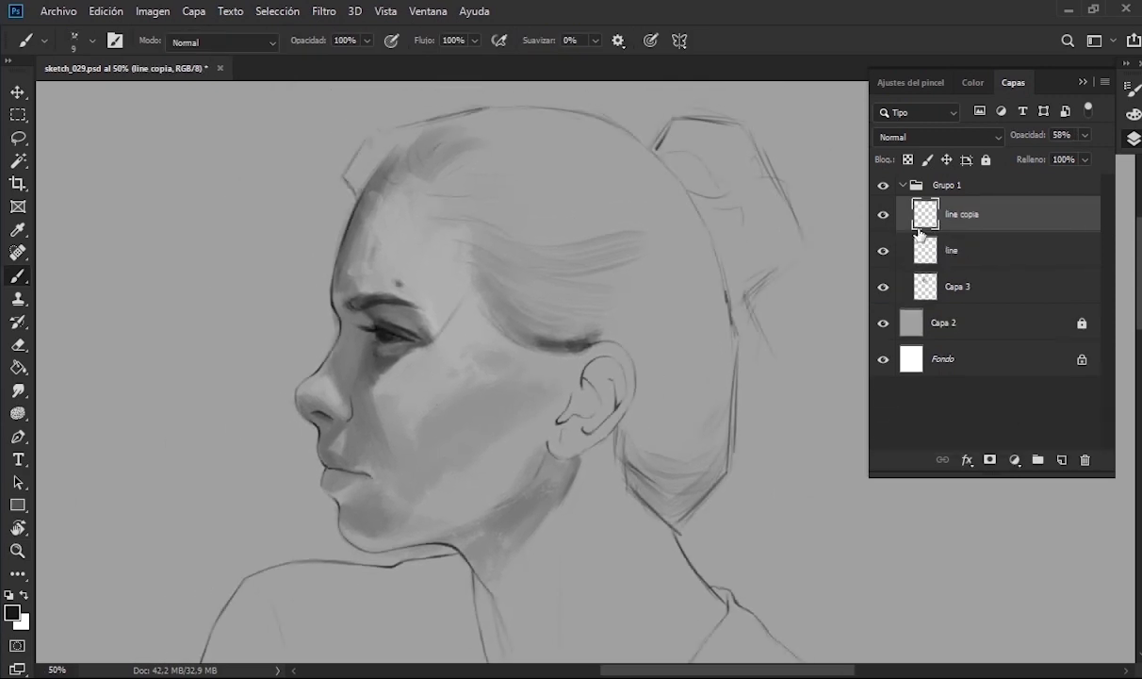
drag(926, 215, 919, 247)
key(ctrl+e)
key(ctrl+z)
key(ctrl+shift+z)
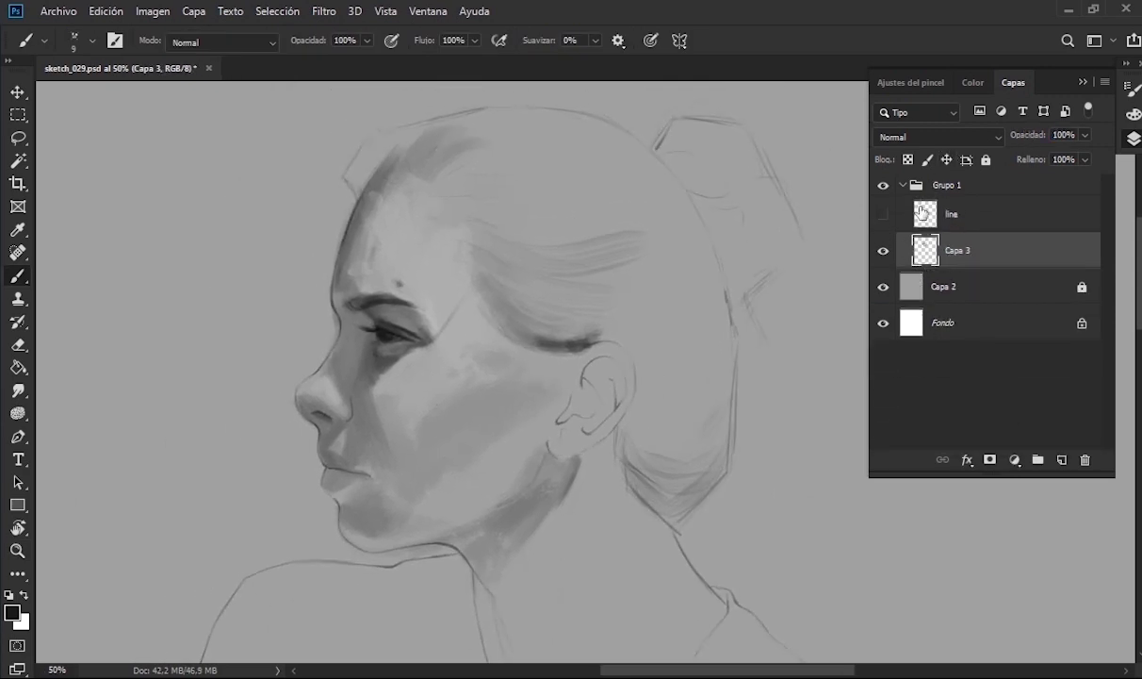
click(883, 214)
scroll(452, 367, down, 2)
- Paint a light grey patch on the forehead with a large soft brush
right_click(419, 193)
double_click(538, 477)
alt+click(420, 212)
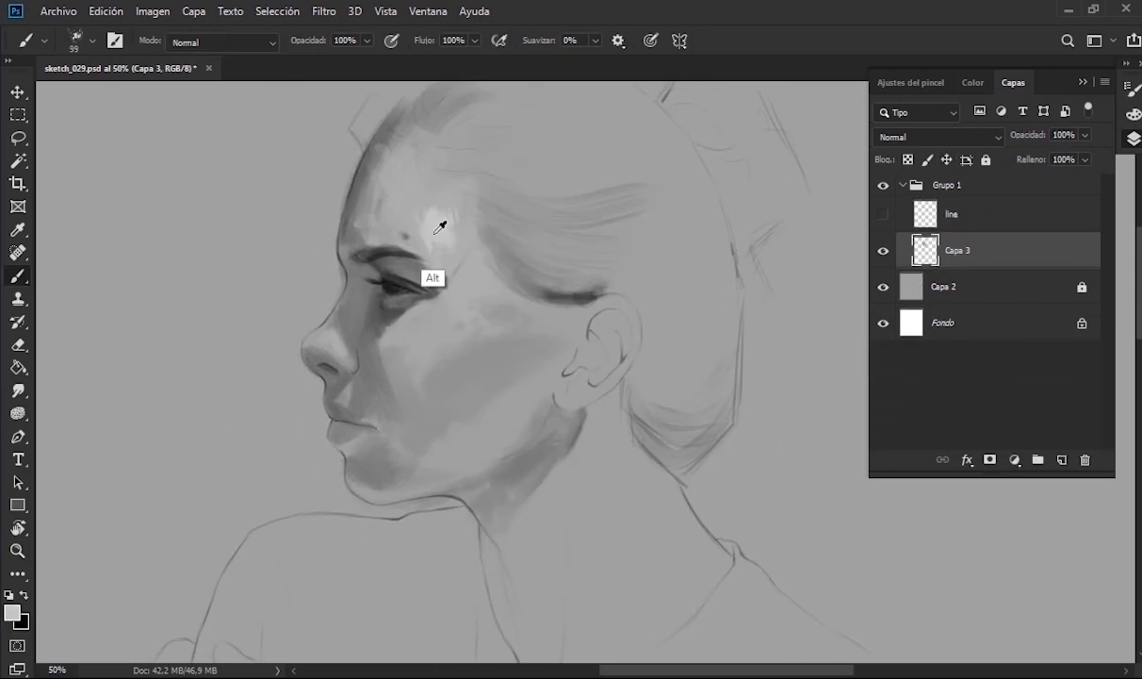
mouse_move(415, 226)
mouse_down()
mouse_move(432, 247)
mouse_move(392, 150)
mouse_up()
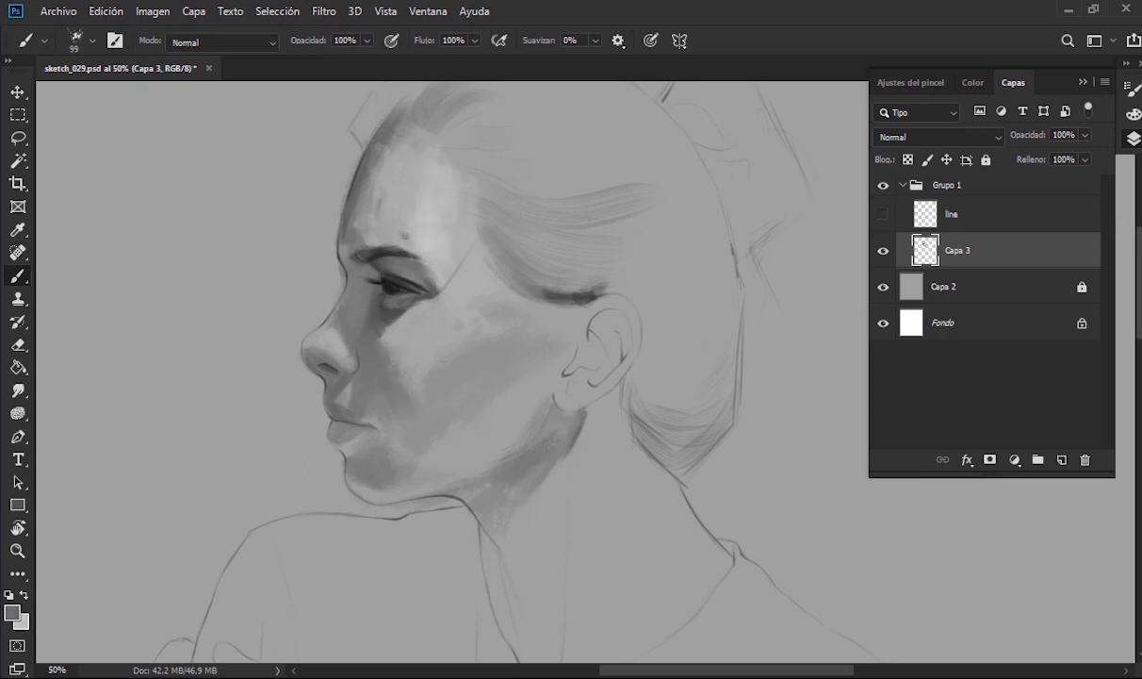
scroll(414, 315, up, 2)
- Refine the eye detail using a grey sampled near the eyebrow
right_click(452, 200)
key(Escape)
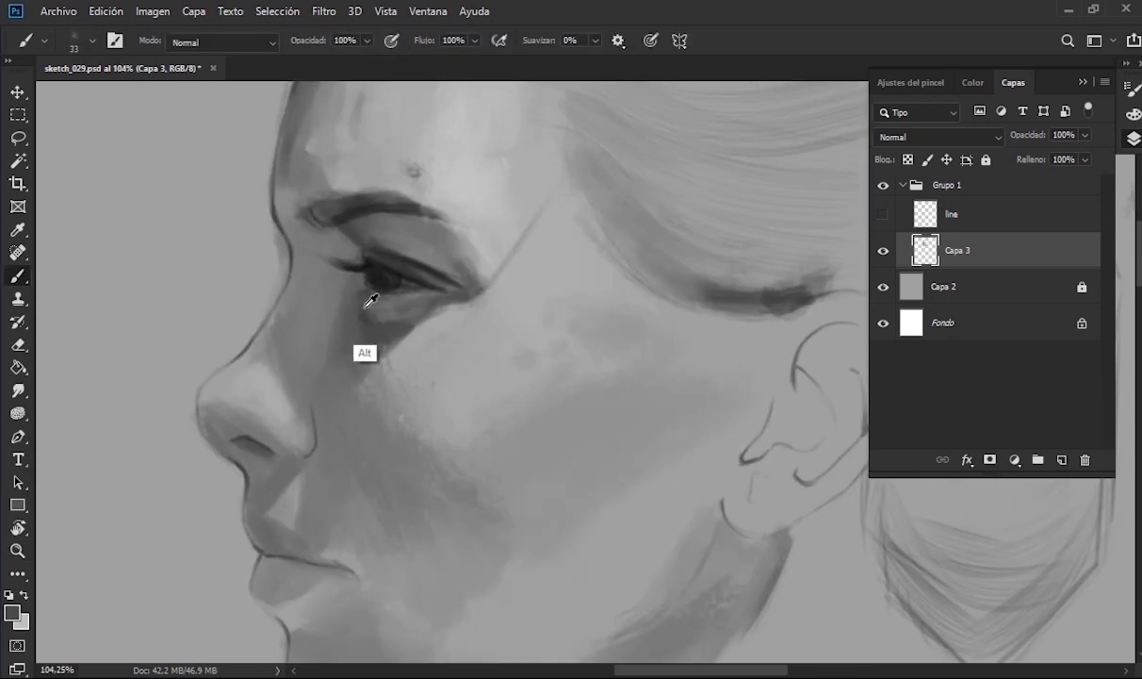
mouse_move(369, 301)
mouse_down()
mouse_move(401, 299)
mouse_move(372, 257)
mouse_move(341, 247)
mouse_up()
alt+click(344, 247)
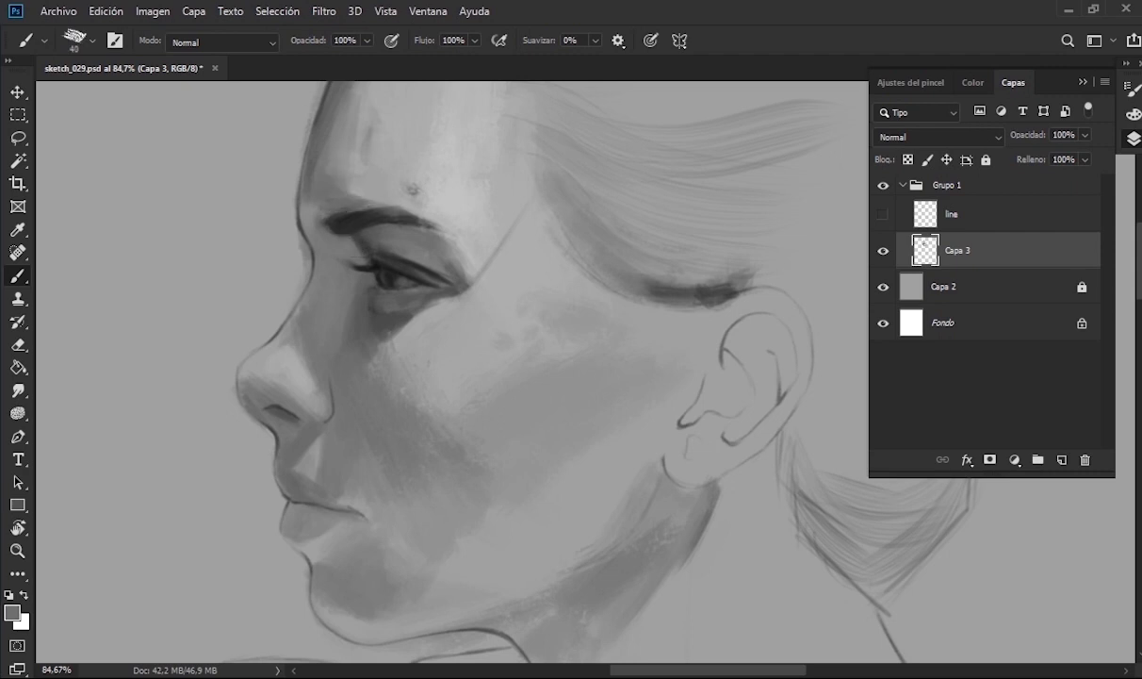
mouse_move(377, 149)
mouse_down()
mouse_move(371, 249)
mouse_move(384, 249)
mouse_up()
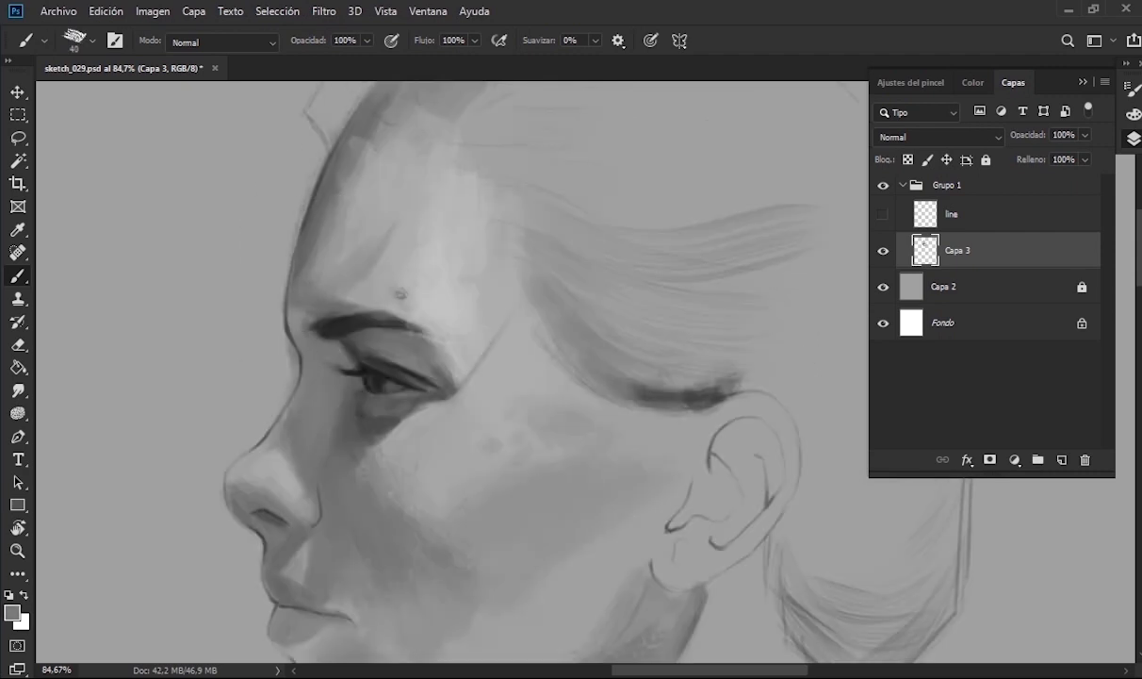
drag(307, 314, 332, 311)
scroll(268, 233, down, 5)
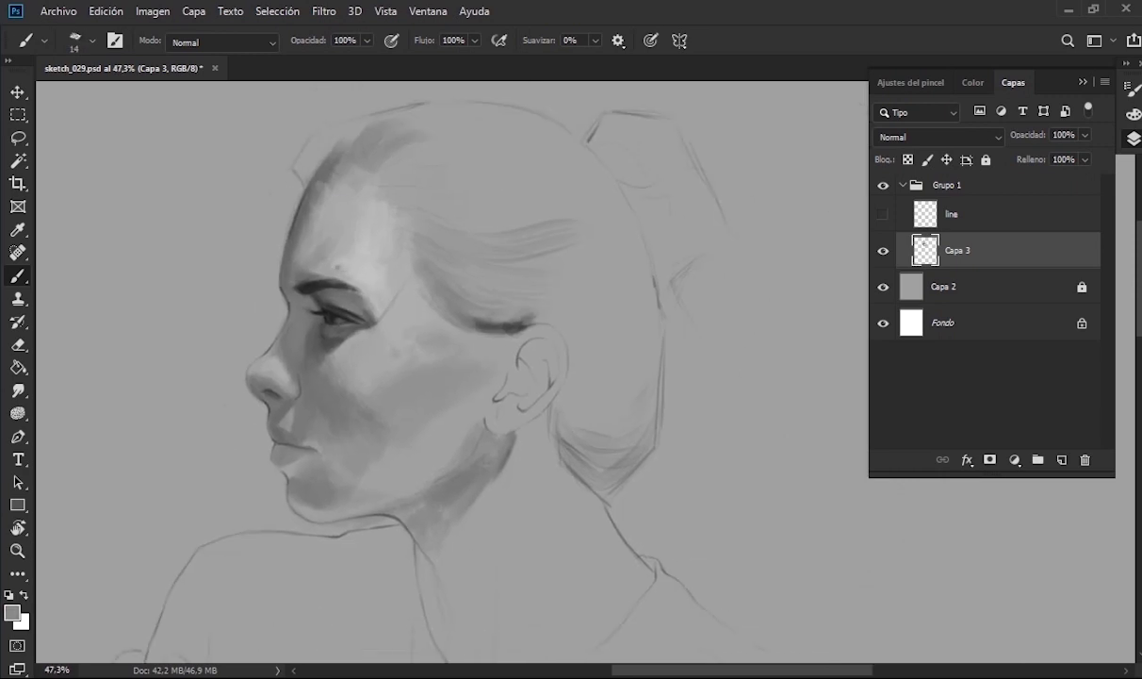
- Lighten the cheek under the eye with a larger painting brush
right_click(386, 189)
double_click(517, 621)
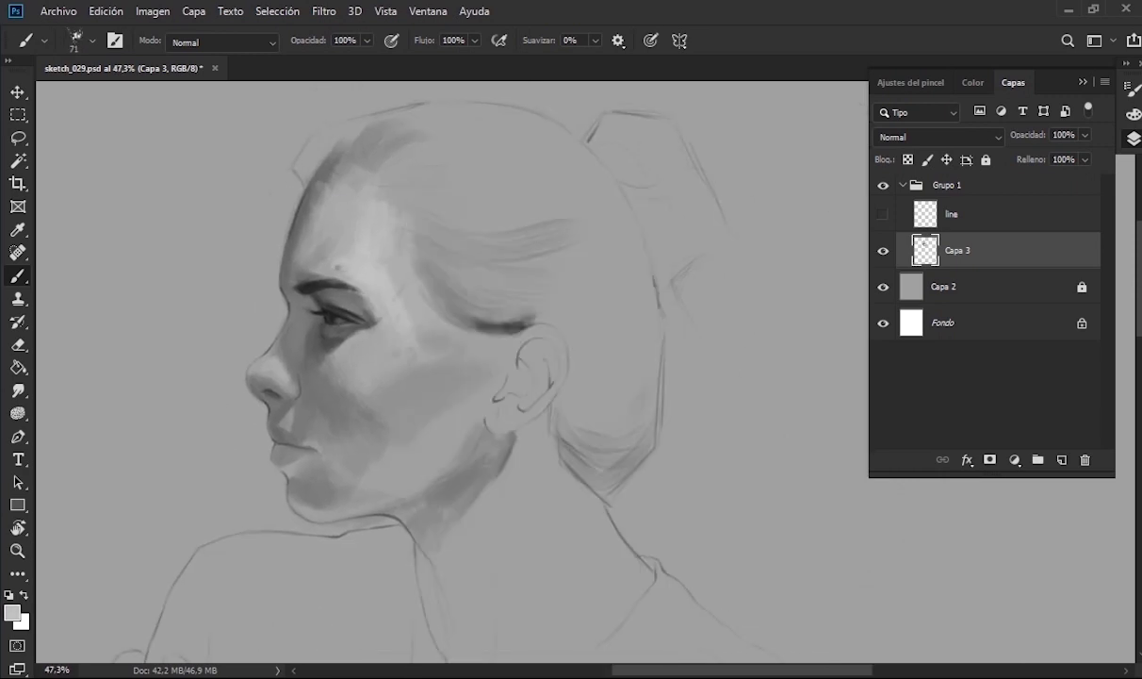
drag(342, 369, 405, 321)
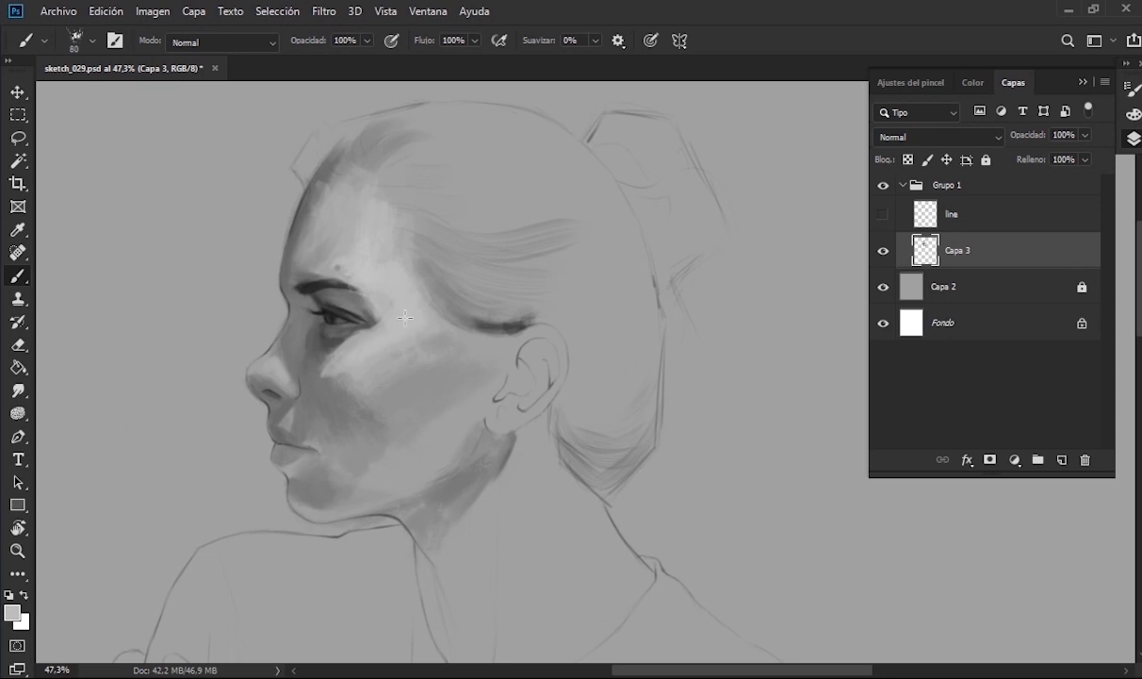
drag(377, 408, 392, 360)
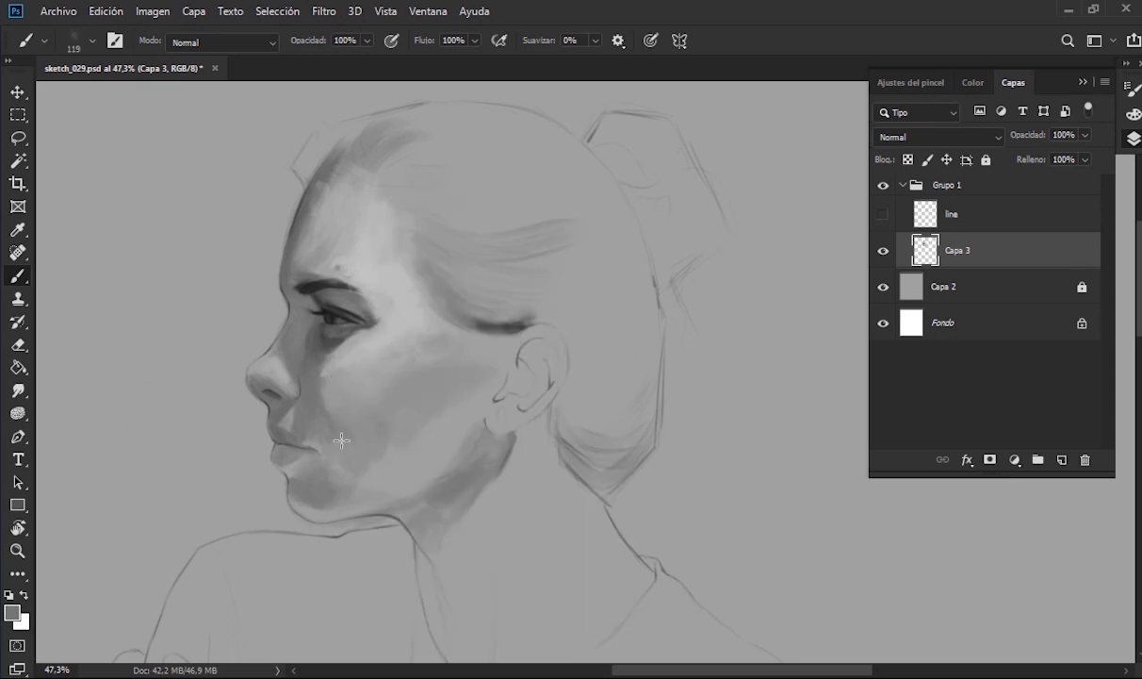
- Check proportions in a mirrored view, then sample near-black and mid-grey lip tones
key(d)
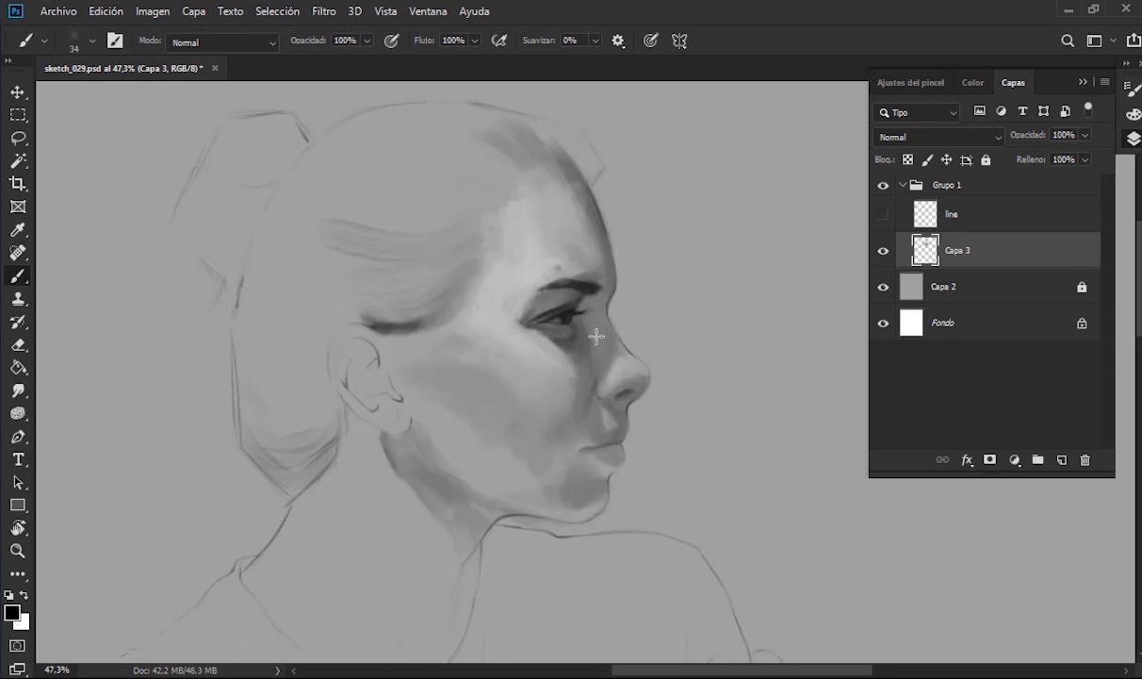
key(h)
scroll(594, 334, down, 2)
right_click(571, 394)
scroll(571, 394, up, 3)
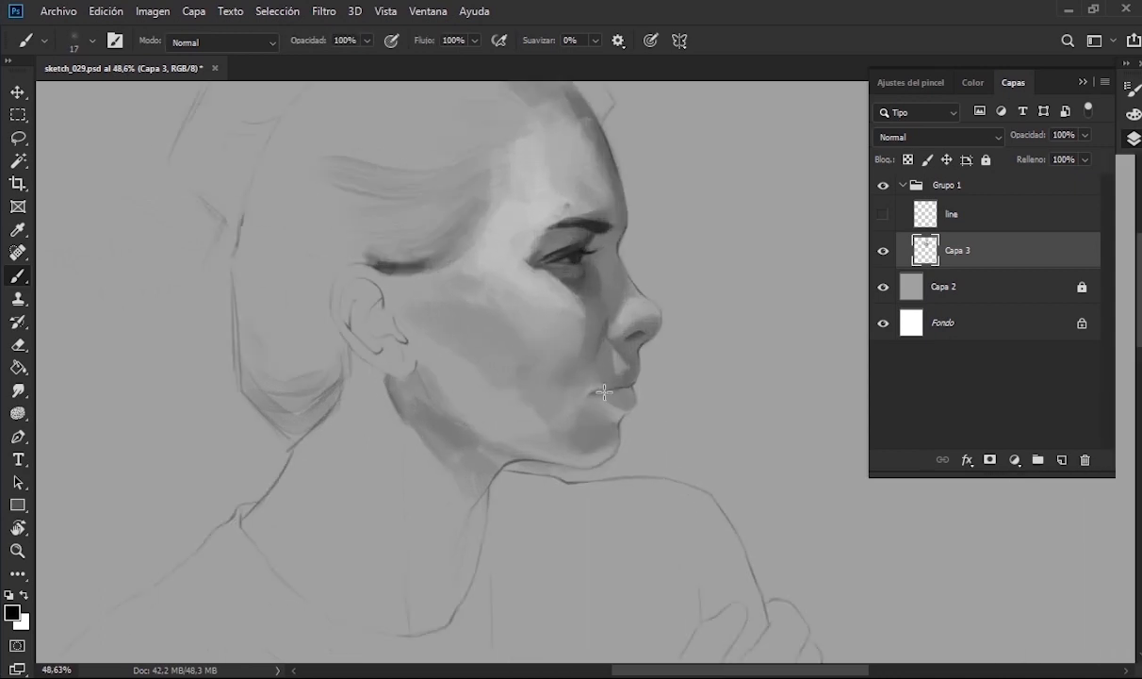
key(bracketright)
key(h)
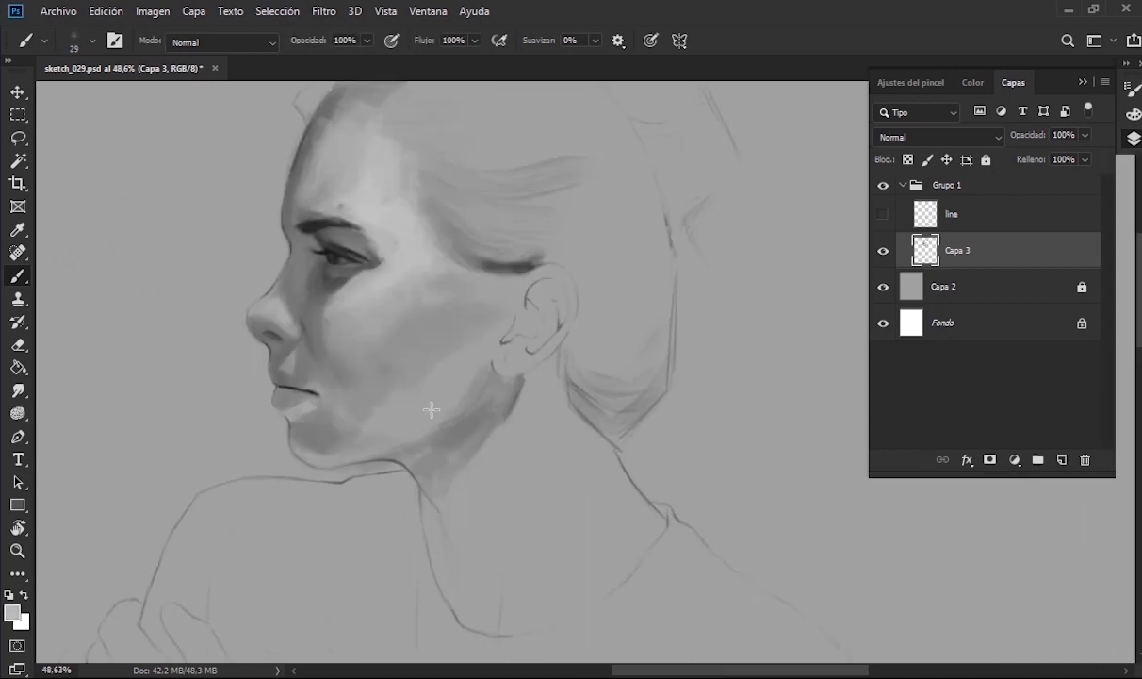
key(h)
key(h)
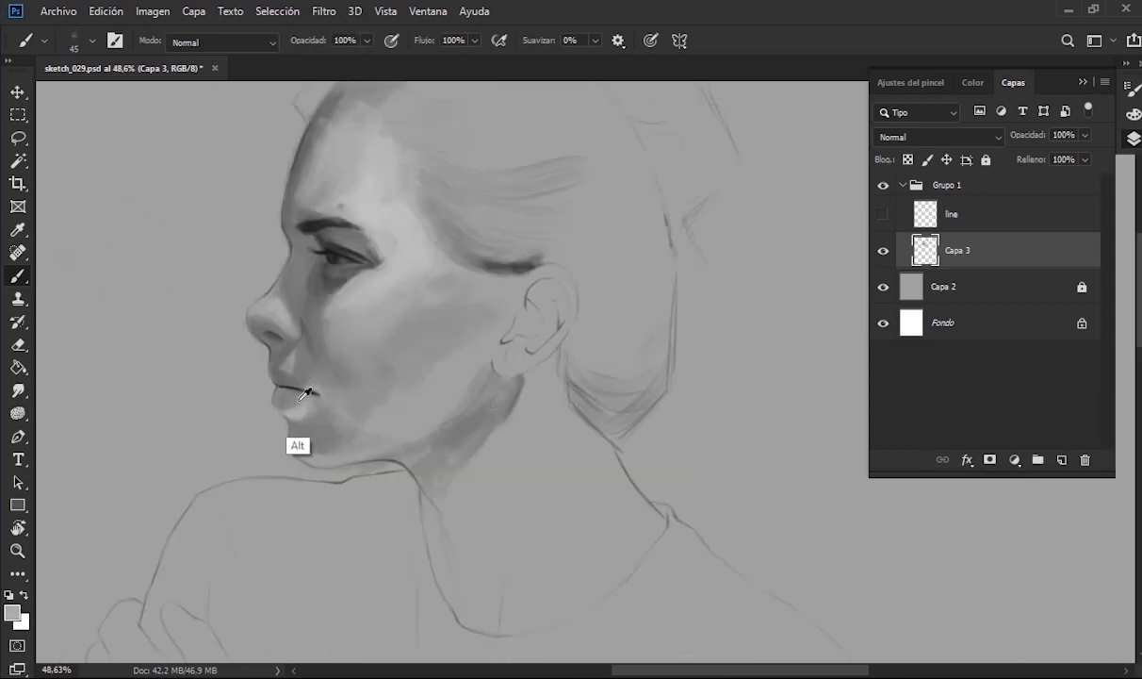
alt+click(283, 382)
alt+click(287, 394)
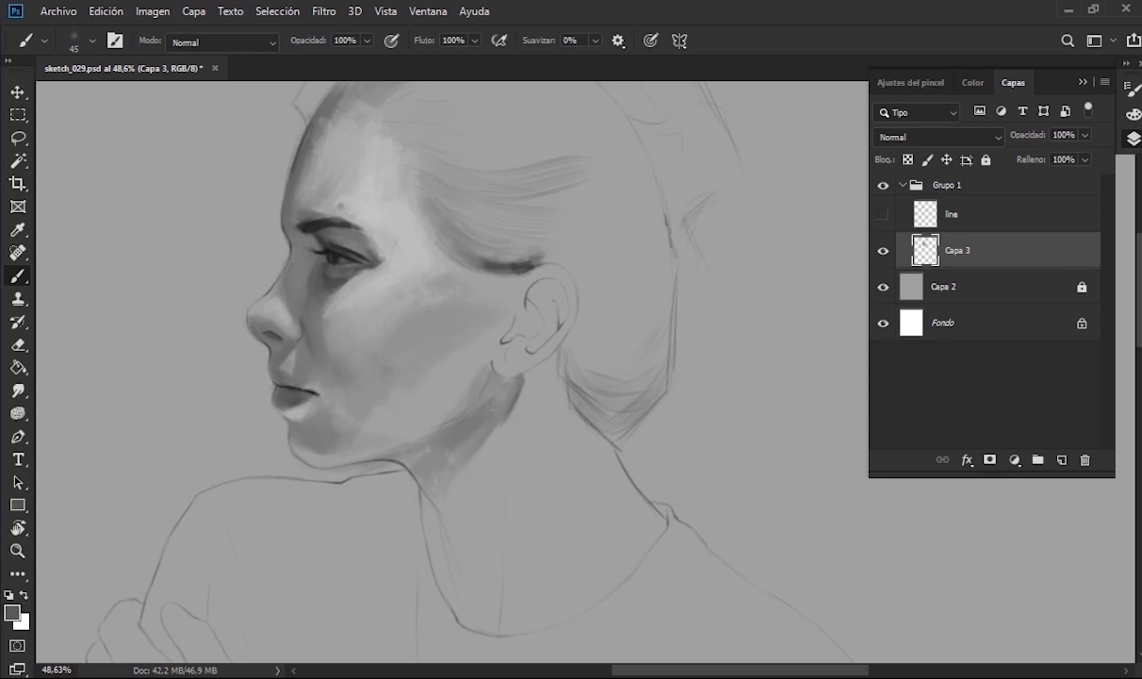
key(bracketleft)
key(bracketleft)
key(bracketleft)
- Sample greys from the face and resize the brush to about 26 px
scroll(462, 327, down, 3)
scroll(462, 327, down, 2)
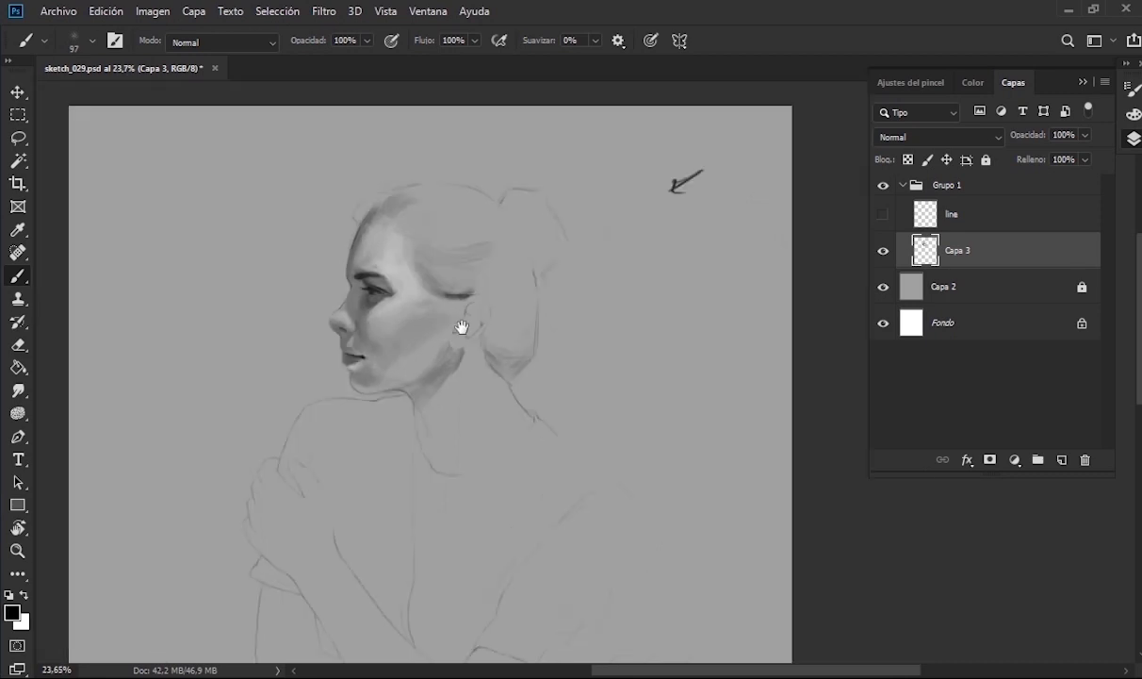
scroll(462, 327, up, 5)
alt+click(324, 323)
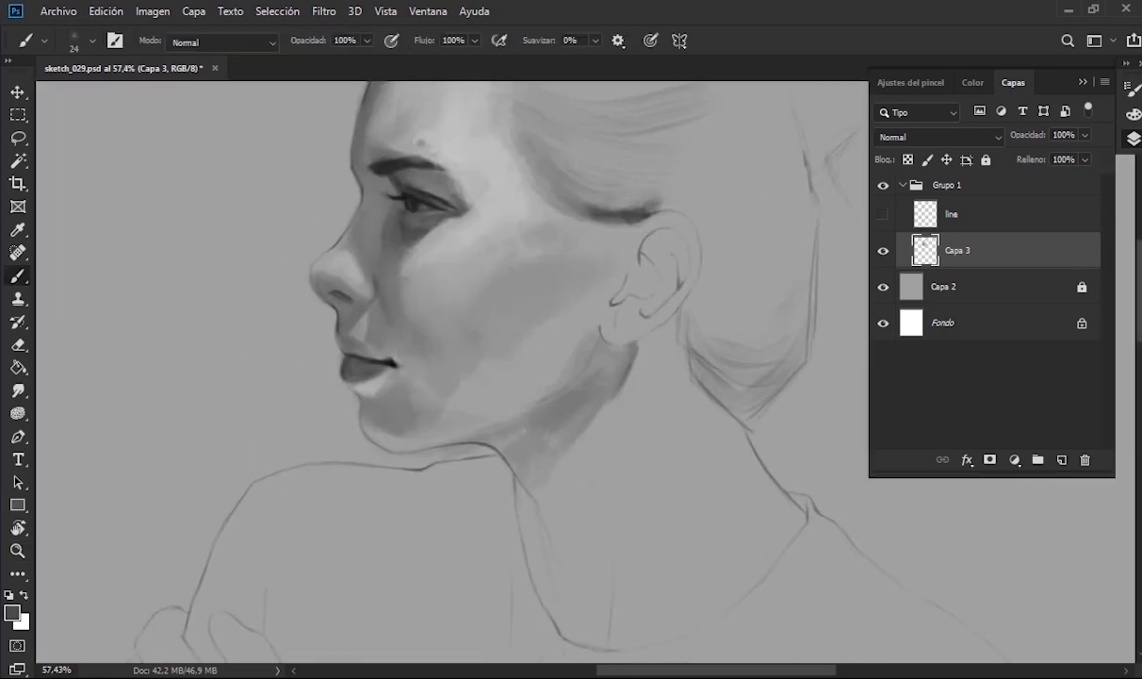
alt+click(309, 284)
key(bracketleft)
key(bracketleft)
key(bracketright)
key(bracketright)
key(d)
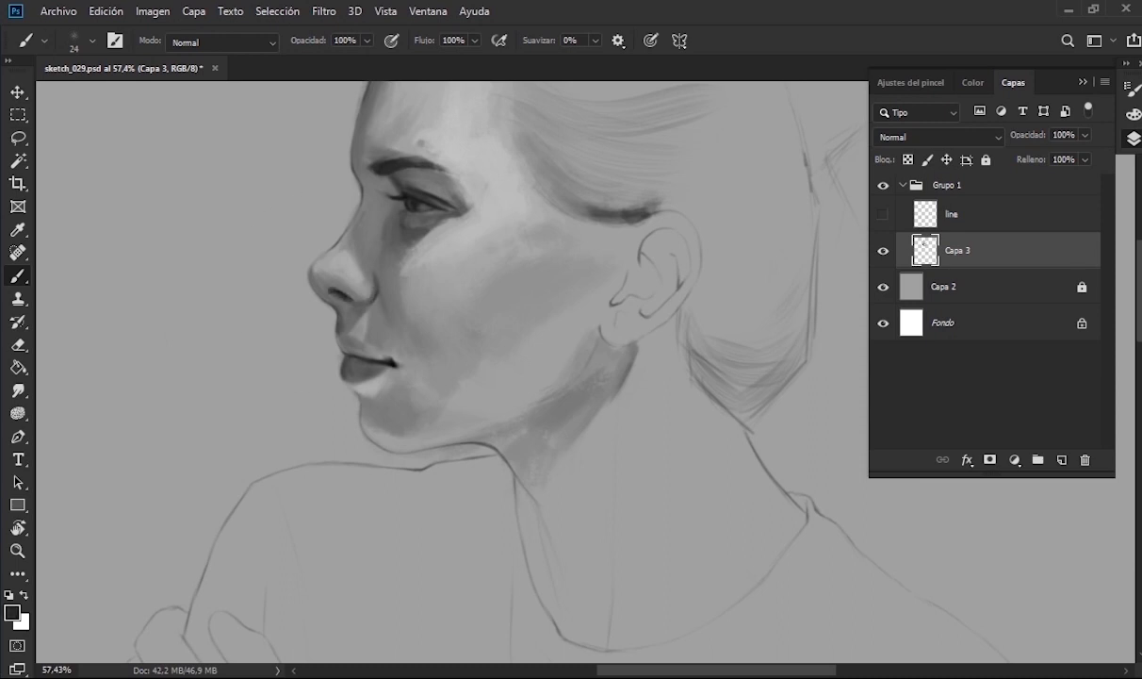
scroll(283, 245, up, 1)
drag(324, 312, 341, 312)
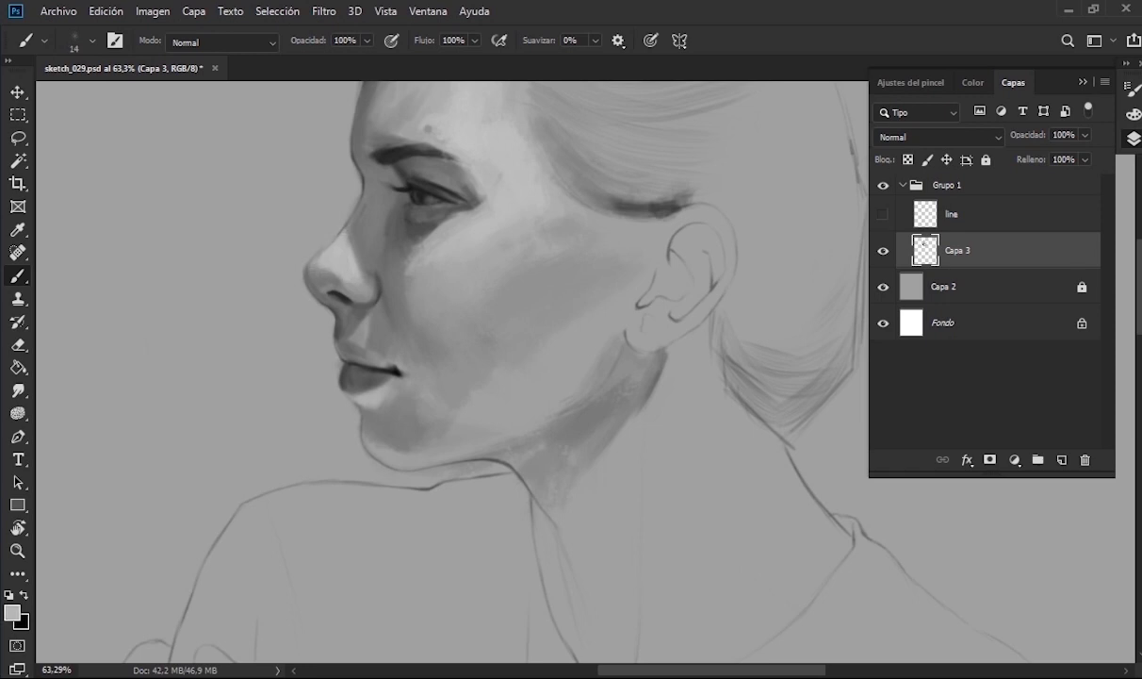
drag(351, 236, 345, 236)
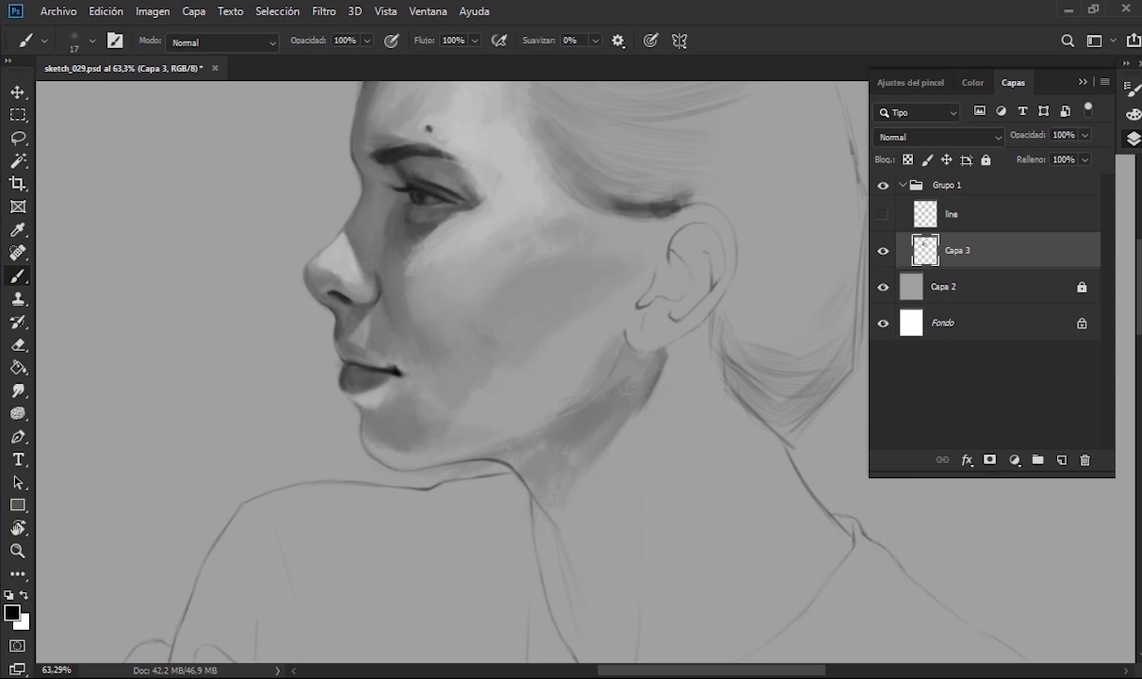
- Shade the neck darker with a smaller brush
scroll(339, 484, down, 2)
right_click(440, 188)
key(Escape)
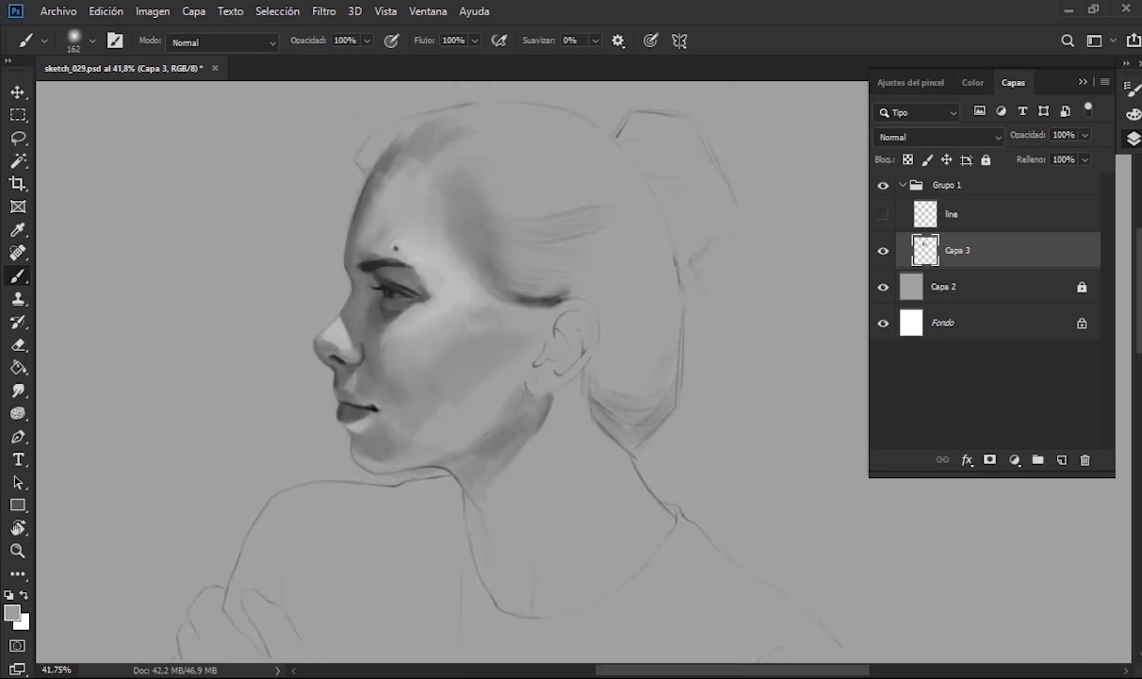
key(d)
drag(412, 194, 476, 270)
mouse_move(505, 455)
mouse_down()
mouse_move(414, 415)
mouse_move(391, 542)
mouse_up()
- With a textured brush, darken the neck with strokes along its left edge
right_click(443, 193)
double_click(584, 415)
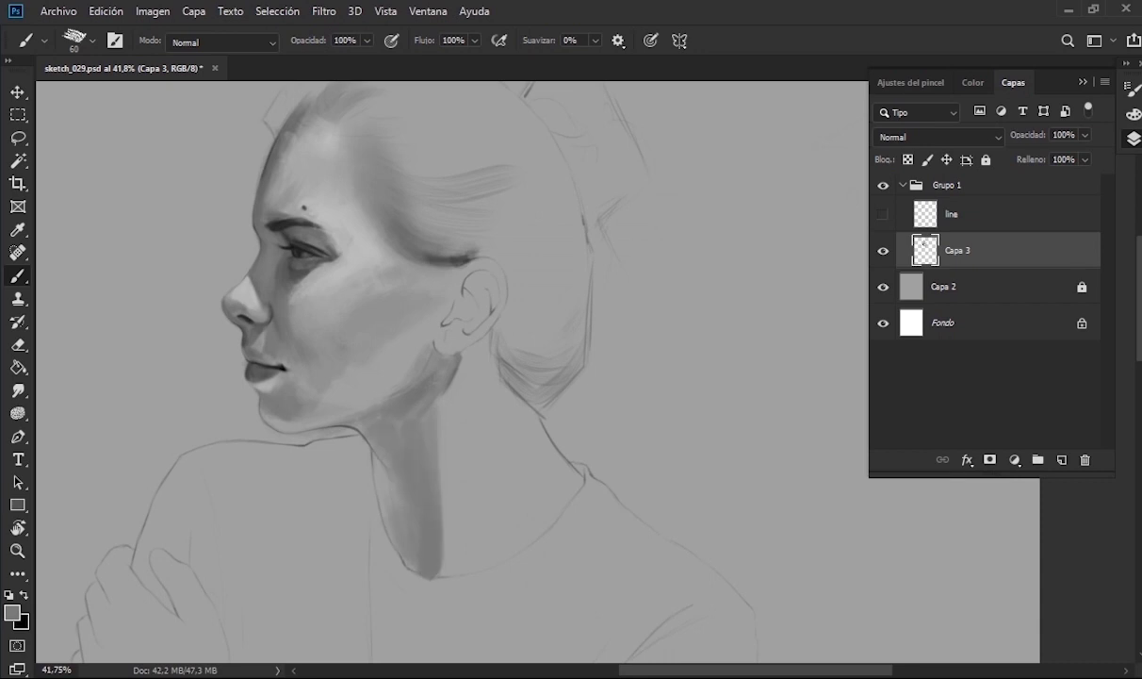
key(d)
mouse_move(374, 450)
mouse_down()
mouse_move(400, 551)
mouse_move(428, 472)
mouse_up()
drag(377, 429, 375, 377)
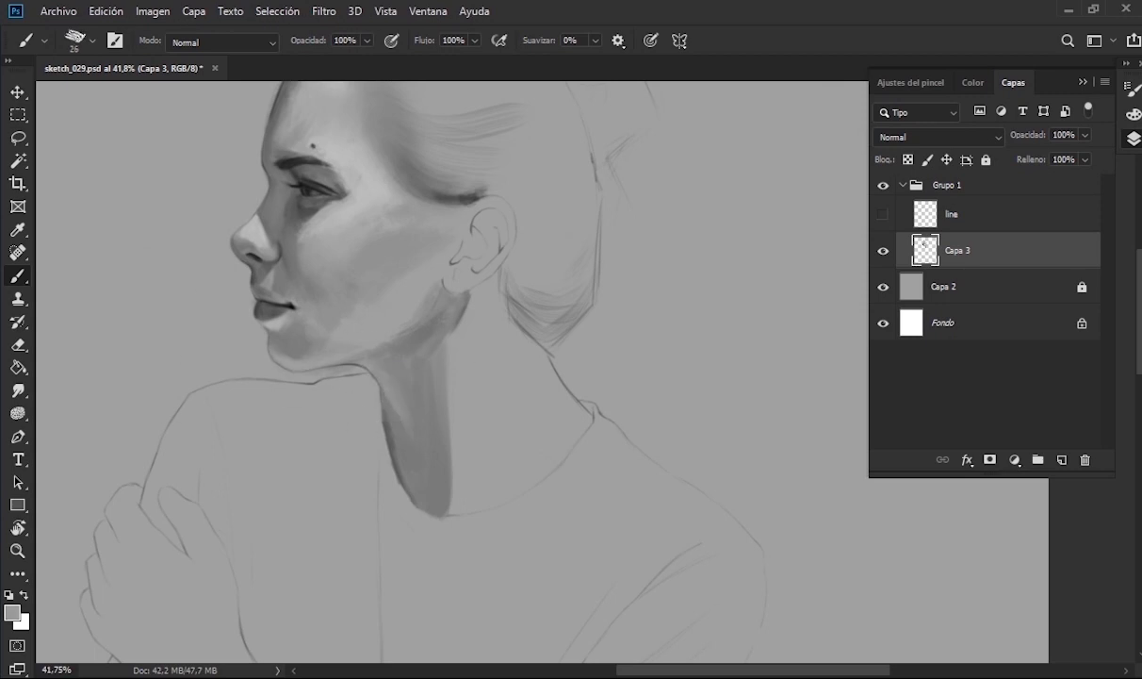
- Sample the skin tone at the ear and add darker shading inside it
drag(438, 377, 452, 377)
alt+click(421, 224)
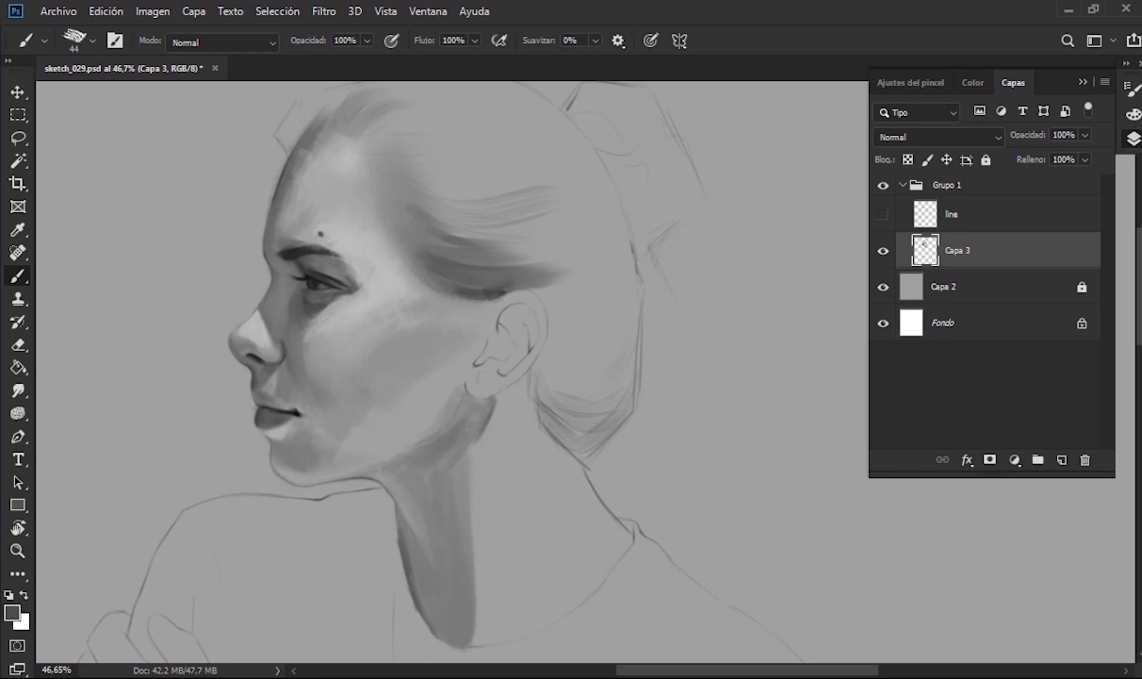
alt+click(486, 281)
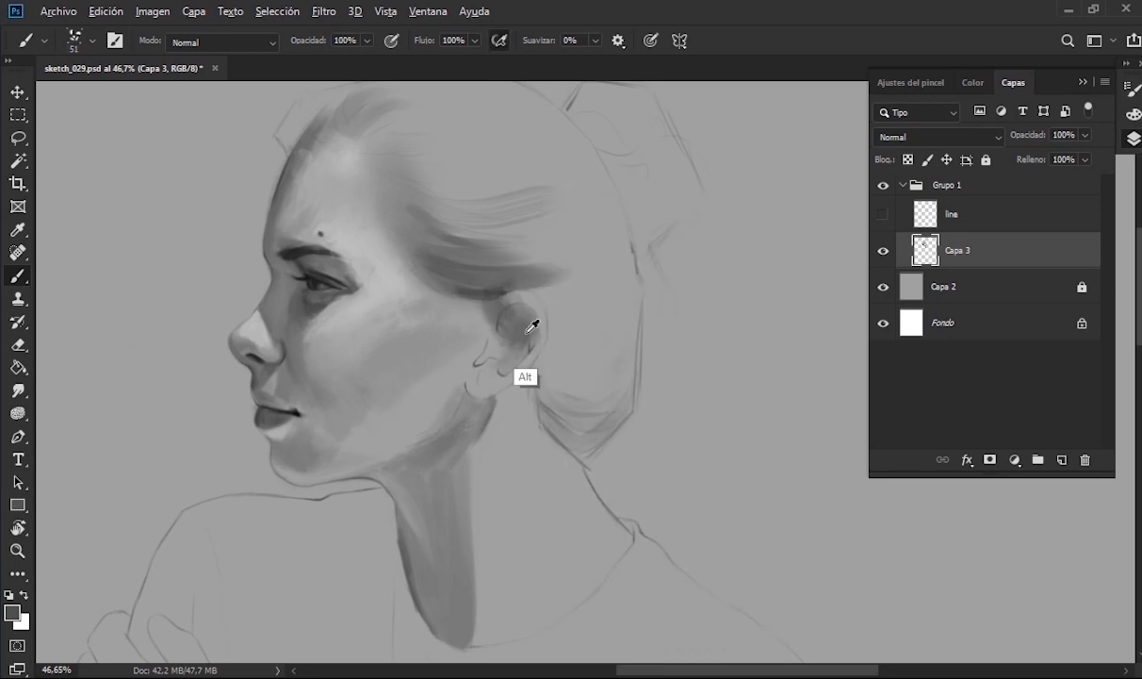
alt+click(513, 329)
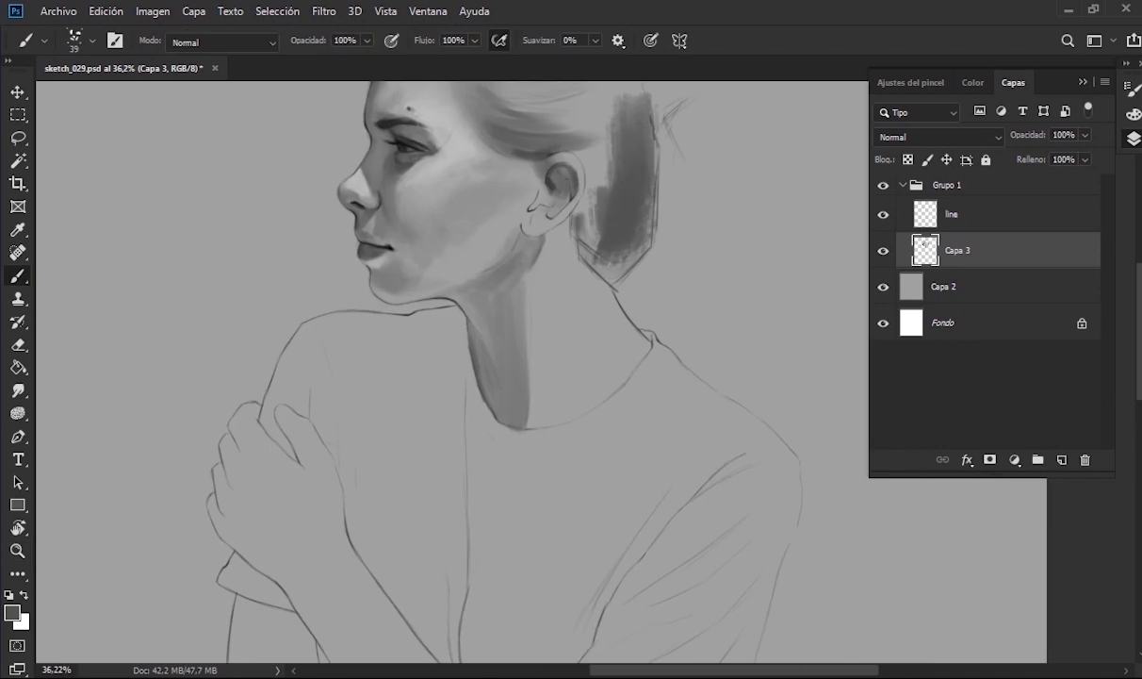
- Darken the inner ear, its front contour and the hair just behind it
mouse_move(575, 217)
mouse_down()
mouse_move(584, 330)
mouse_move(589, 269)
mouse_up()
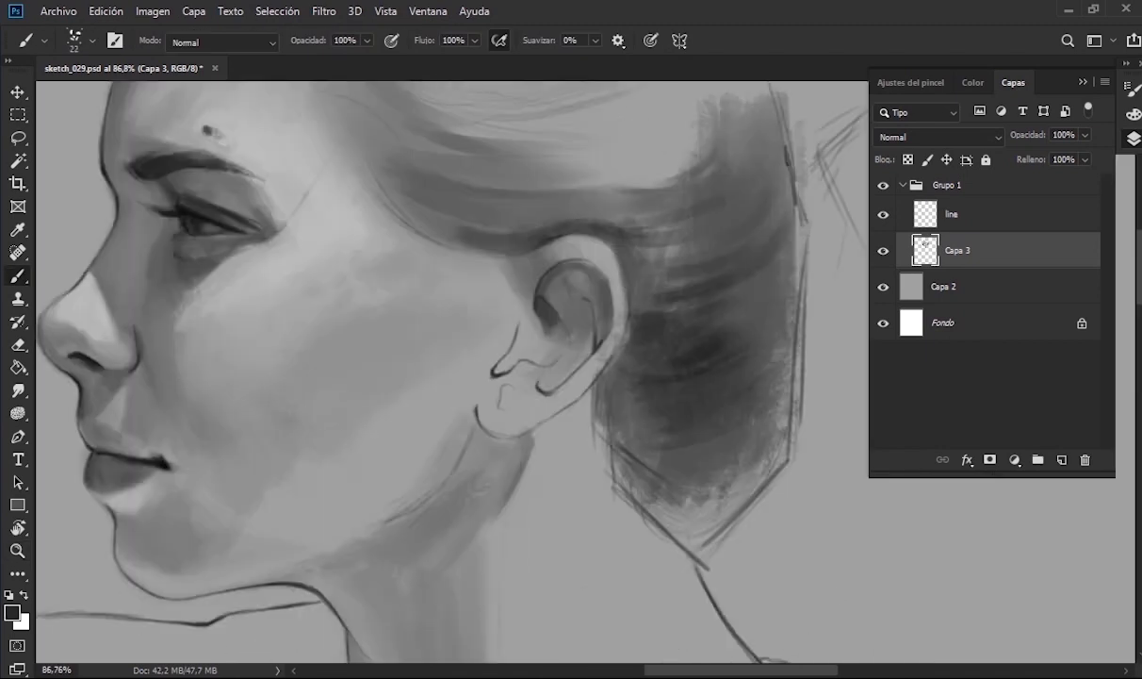
mouse_move(566, 348)
mouse_down()
mouse_move(599, 278)
mouse_move(650, 241)
mouse_up()
drag(561, 315, 542, 252)
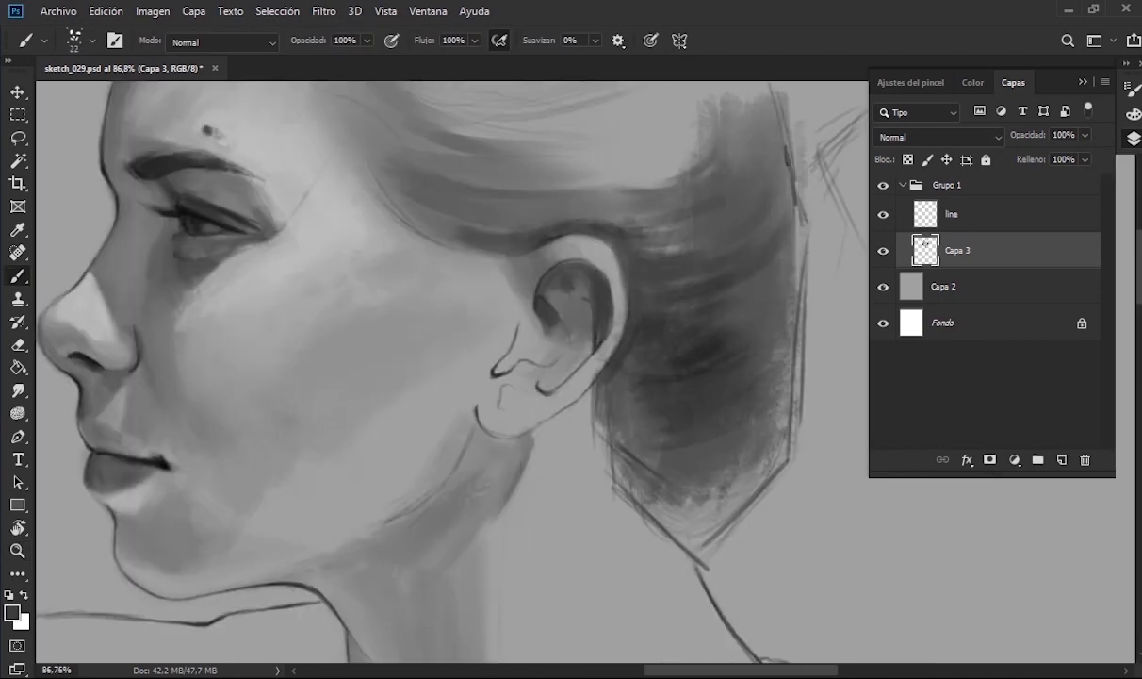
key(bracketleft)
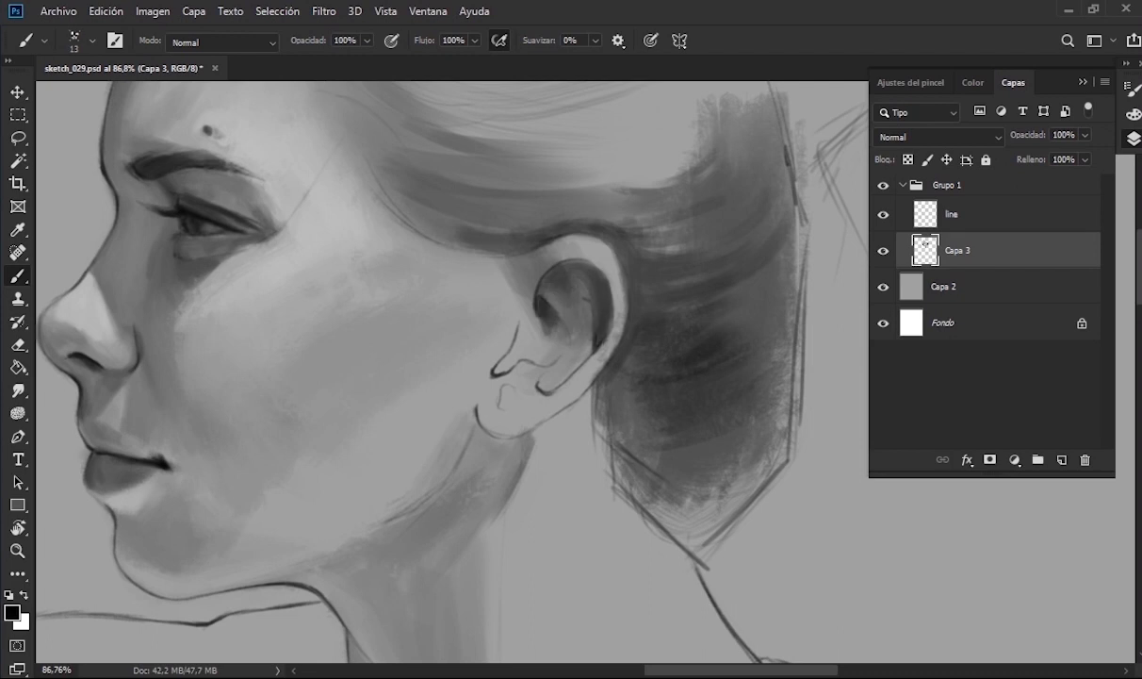
drag(533, 330, 524, 277)
mouse_move(499, 351)
mouse_down()
mouse_move(485, 325)
mouse_move(524, 311)
mouse_up()
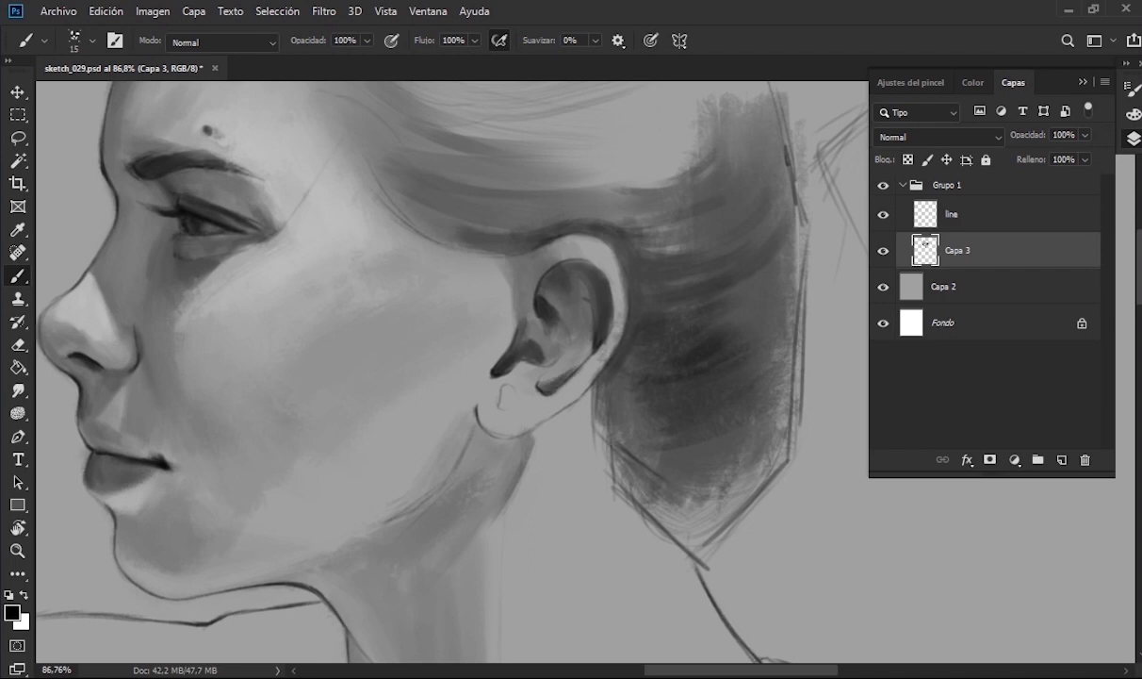
- Lighten the earlobe and outer ear rim with a lighter sampled grey
alt+click(589, 341)
key(bracketright)
key(bracketright)
key(bracketright)
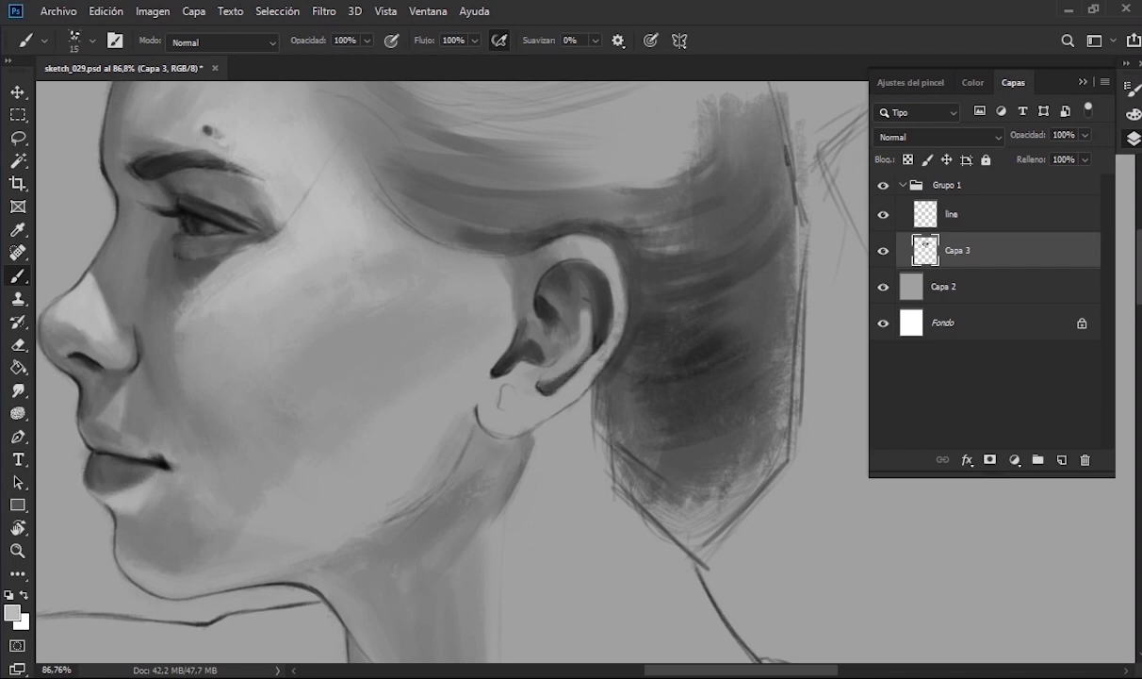
key(bracketleft)
drag(501, 394, 523, 381)
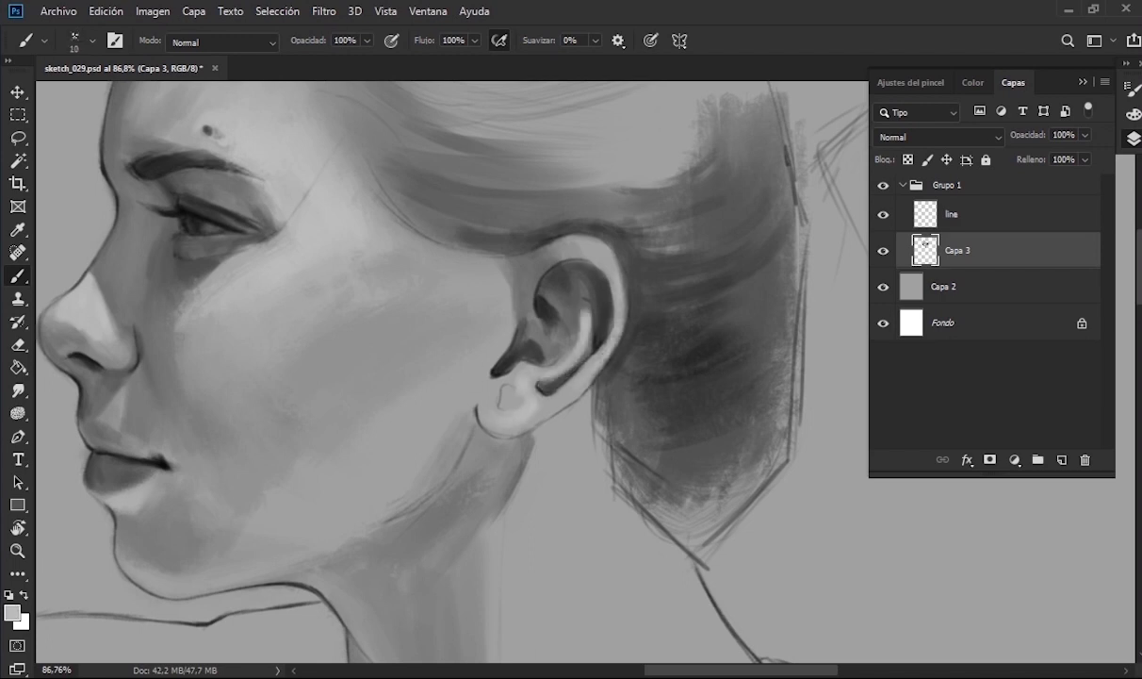
key(bracketright)
drag(566, 247, 598, 298)
- Darken and blend the hair behind the ear using the Mixer Brush
scroll(487, 262, down, 2)
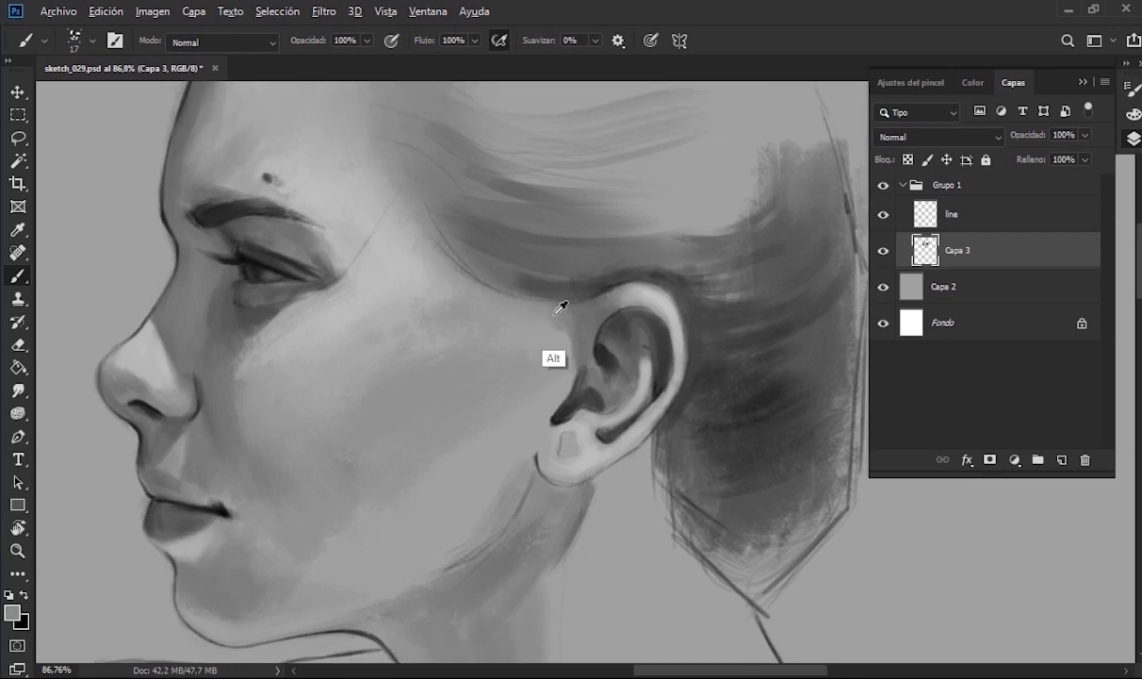
key(bracketright)
alt+click(546, 307)
key(bracketleft)
key(bracketleft)
key(bracketleft)
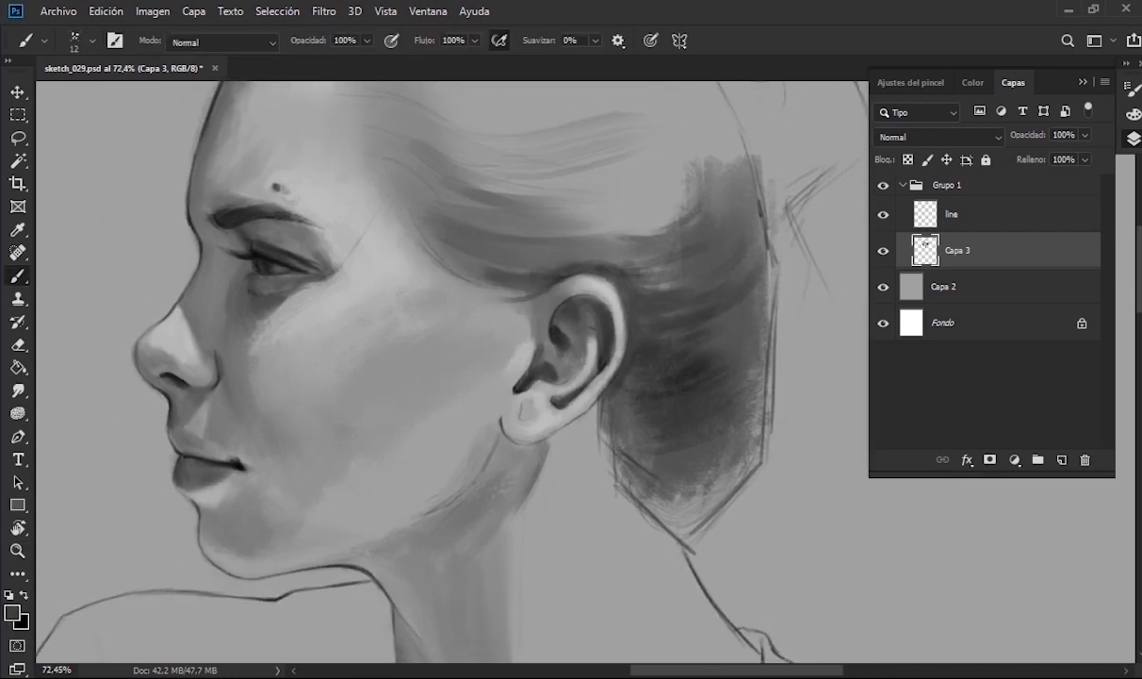
right_click(18, 275)
click(104, 315)
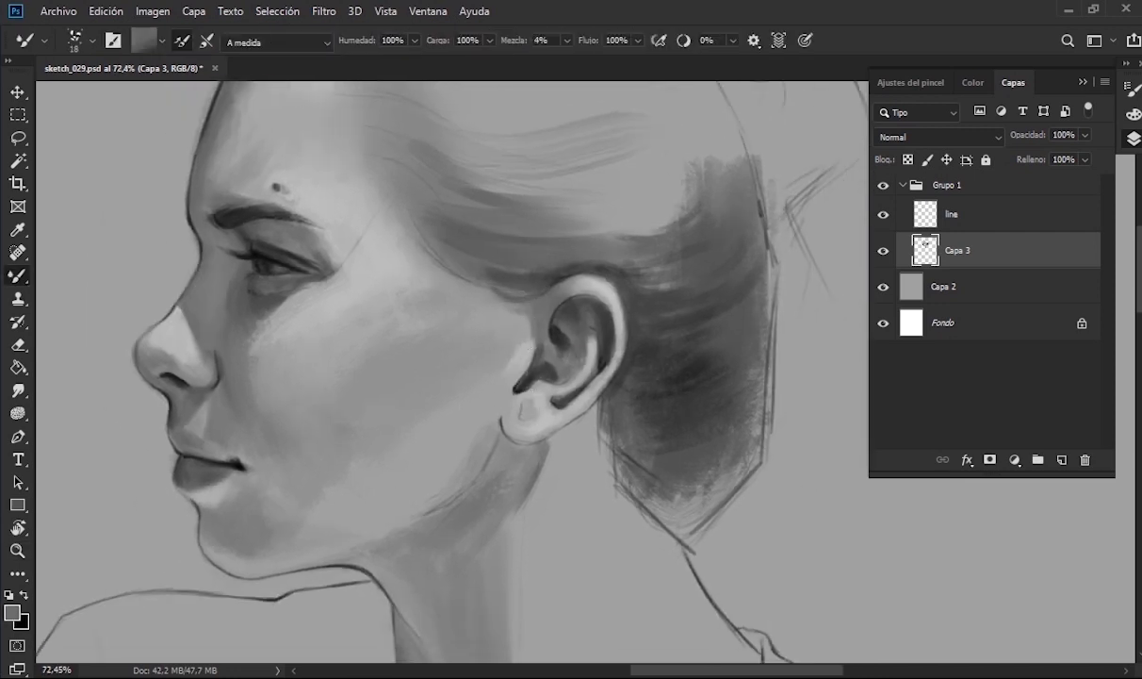
alt+click(603, 255)
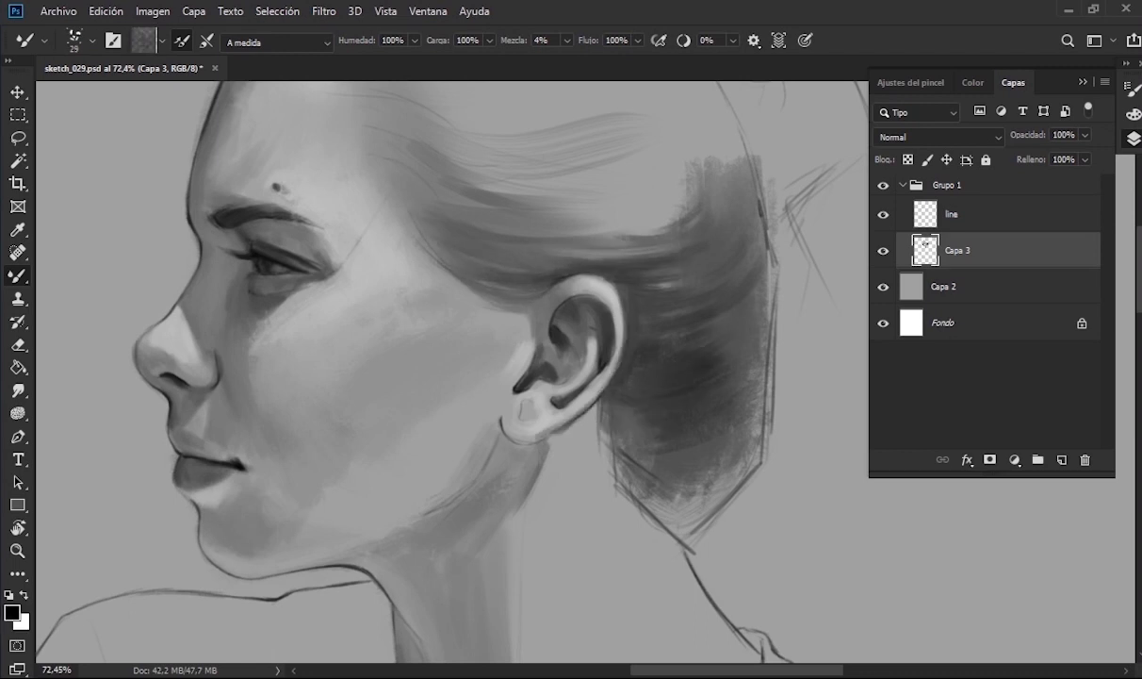
drag(679, 219, 467, 179)
key(x)
drag(324, 173, 436, 196)
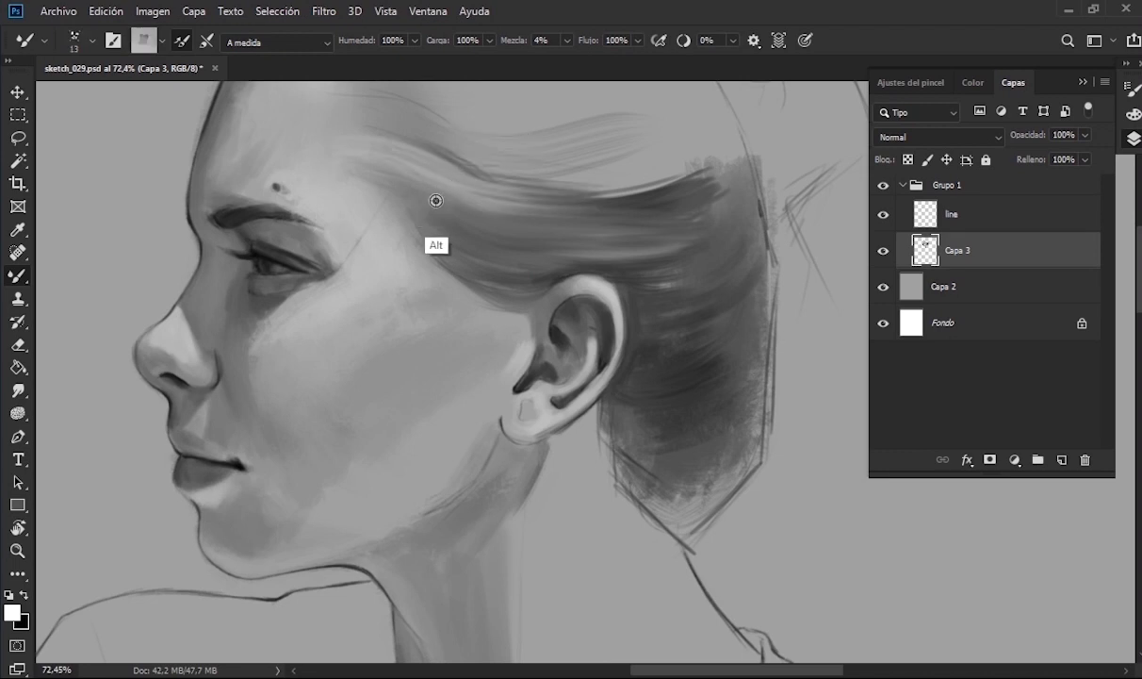
scroll(612, 462, down, 3)
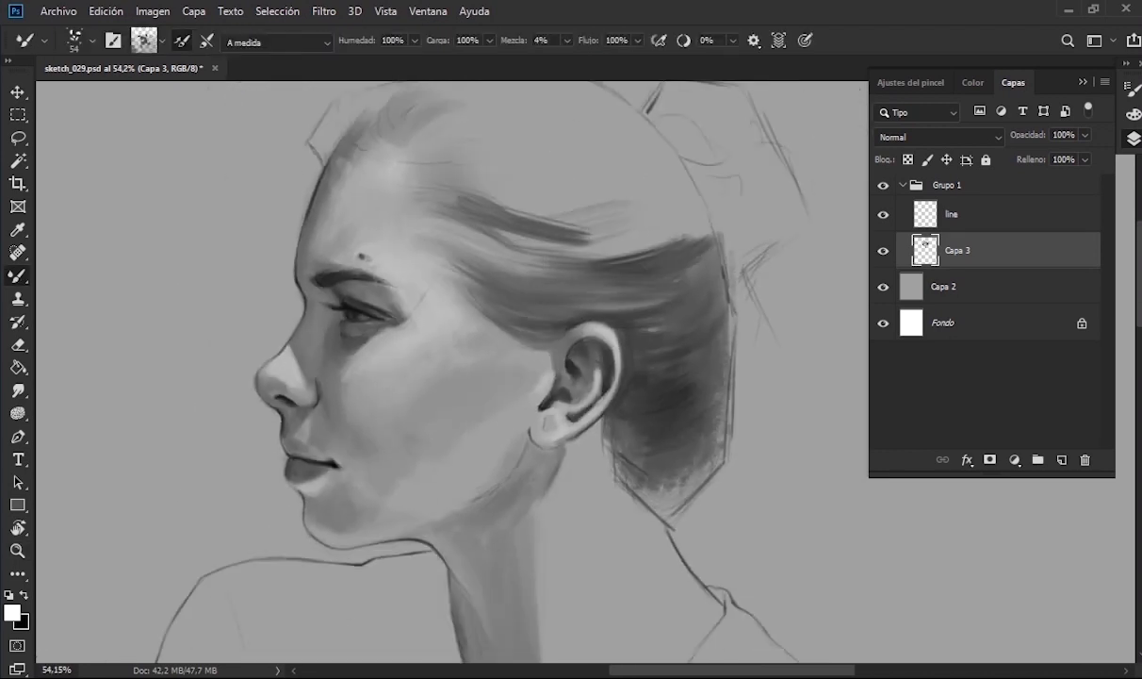
alt+click(531, 333)
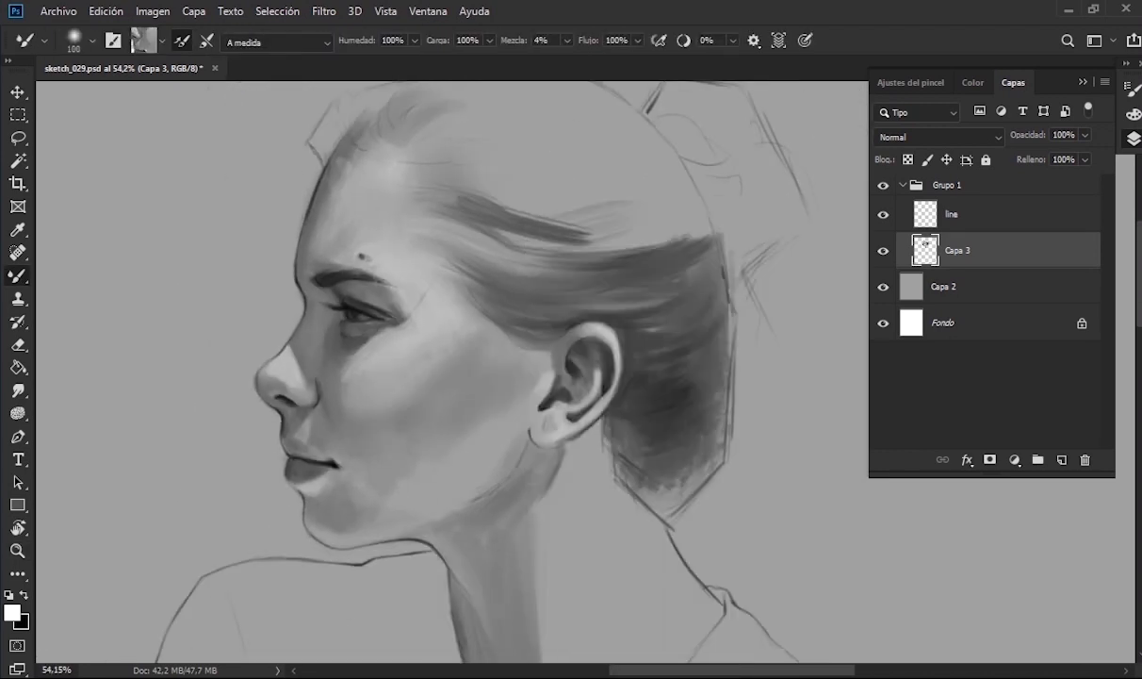
- Return to the Brush, sample a forehead grey, and pick a different preset
key(b)
right_click(462, 184)
key(Escape)
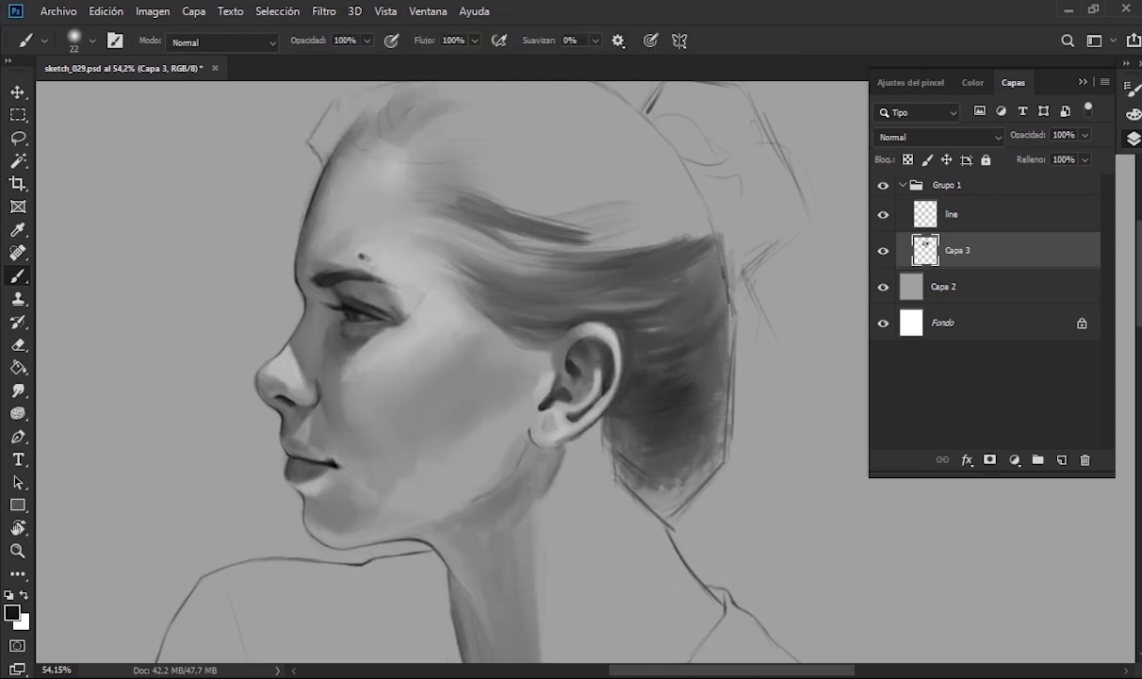
alt+click(306, 195)
scroll(421, 268, down, 1)
right_click(450, 273)
double_click(599, 421)
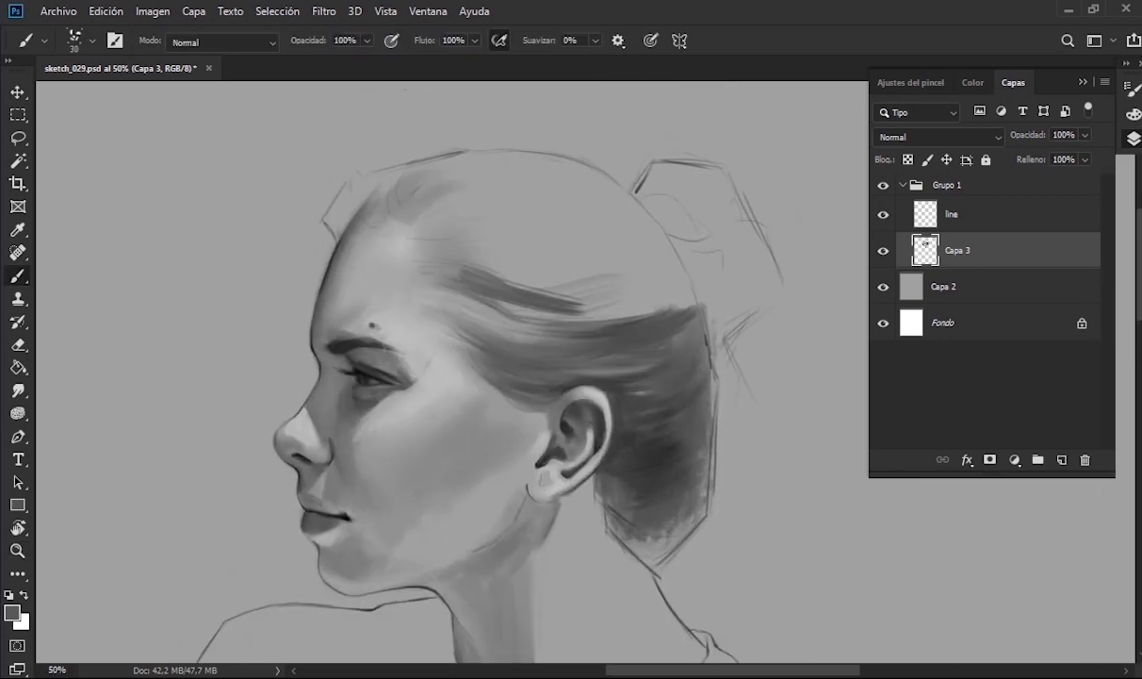
- Hide 'line', then darken the lips and lighten the skin between nose and mouth
click(883, 214)
drag(471, 377, 448, 323)
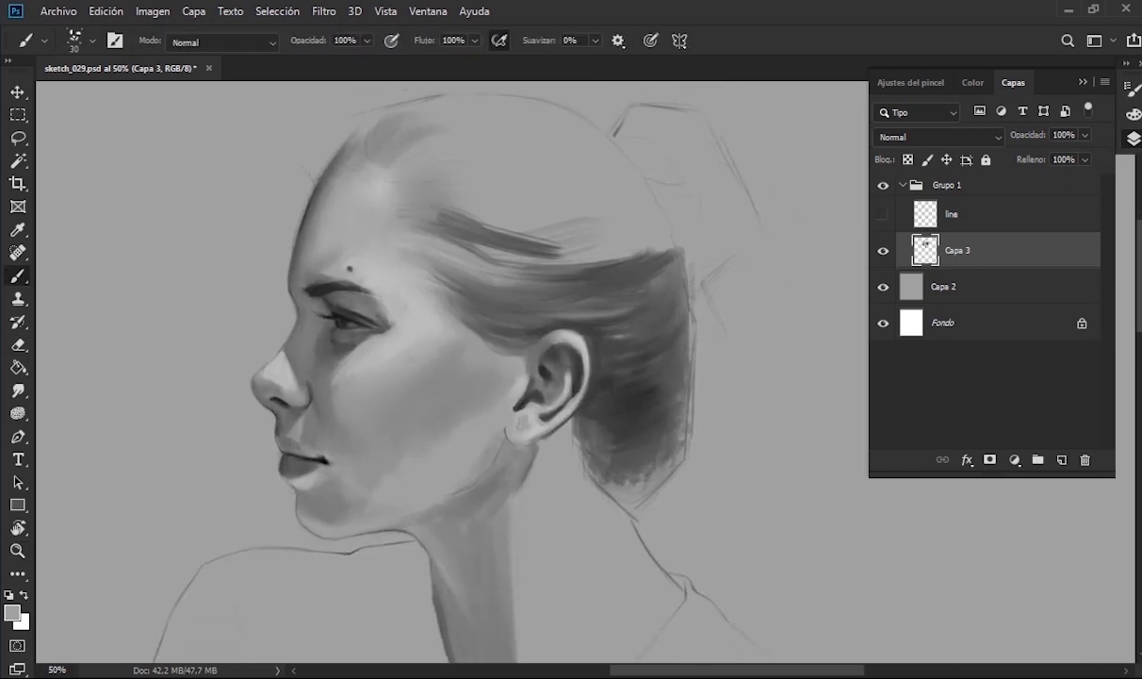
alt+click(304, 444)
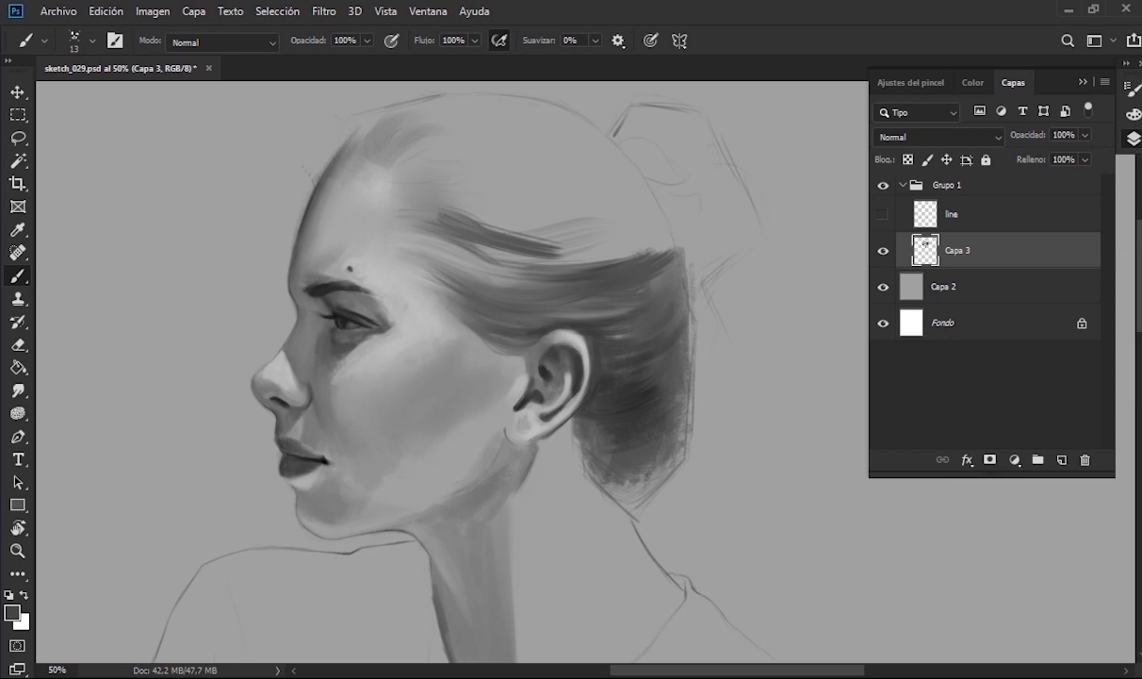
alt+click(296, 438)
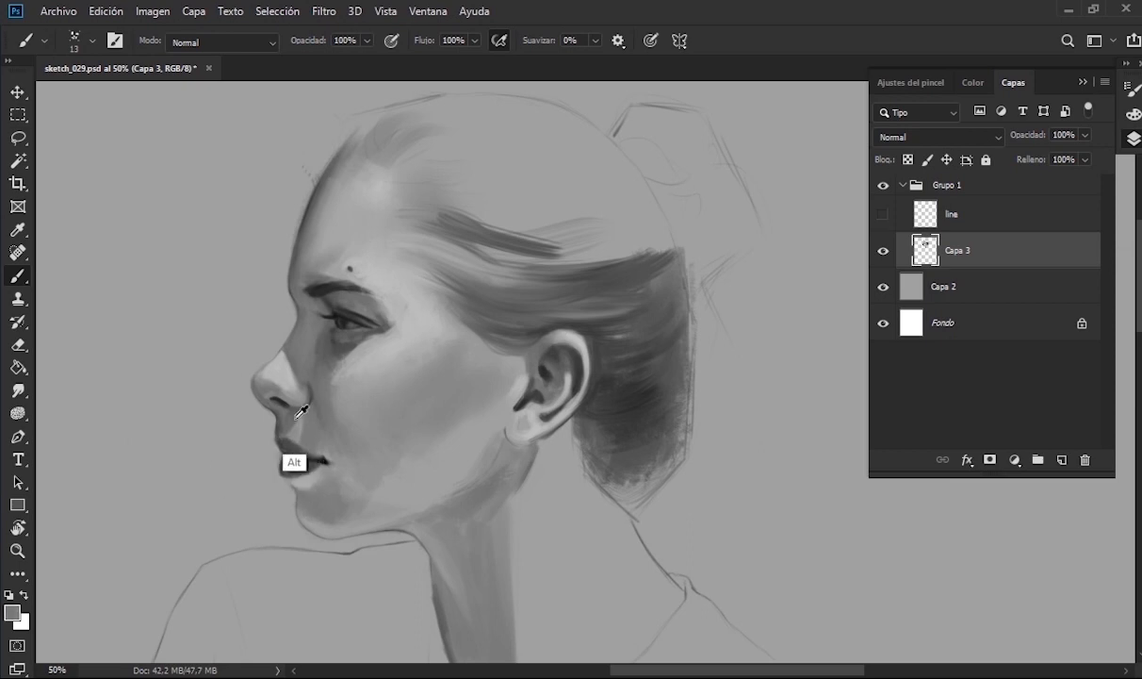
drag(296, 438, 326, 459)
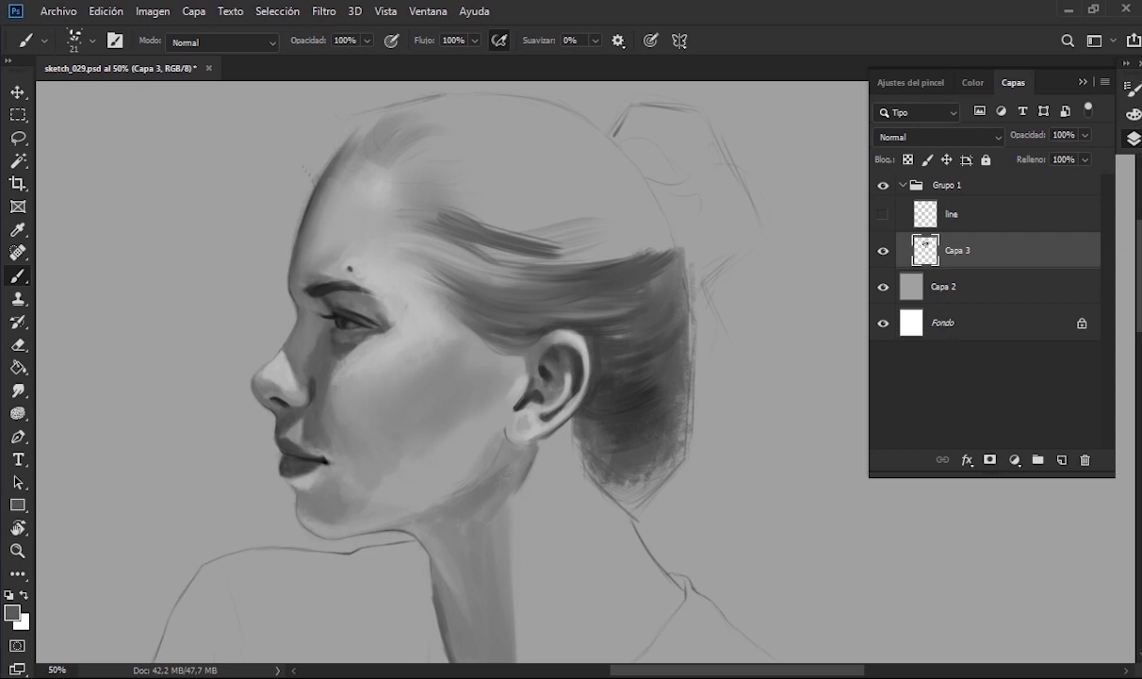
mouse_move(314, 388)
mouse_down()
mouse_move(357, 387)
mouse_move(349, 443)
mouse_up()
key(bracketleft)
key(bracketleft)
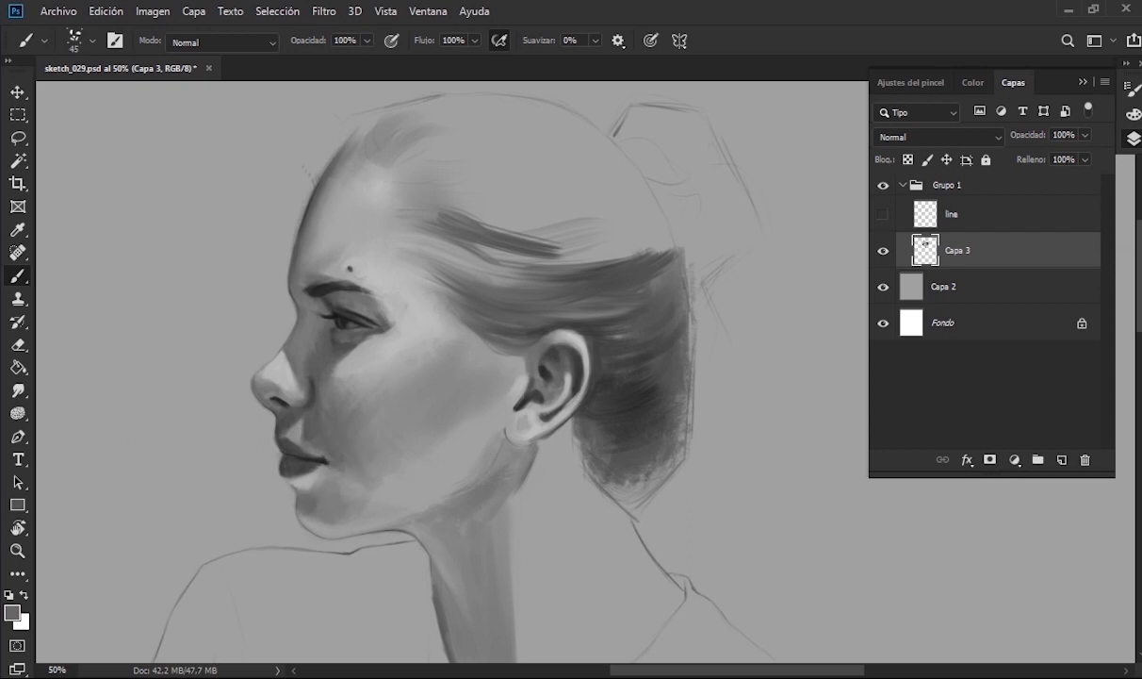
- Add dark strokes at the back of the hair
key(ctrl+0)
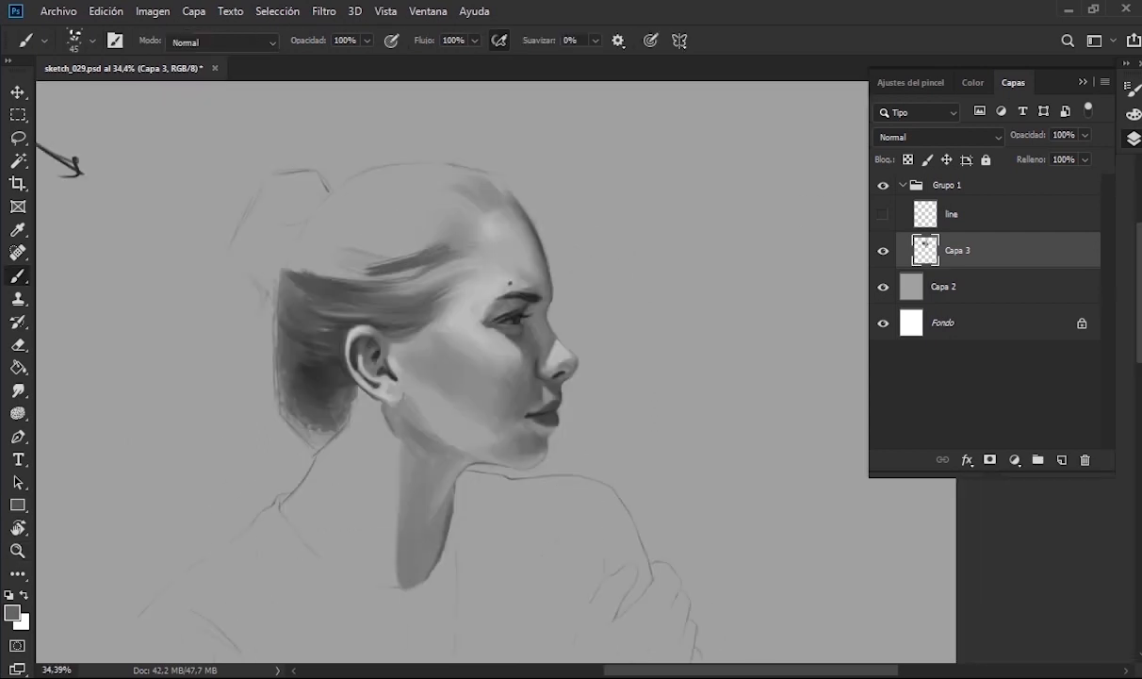
right_click(565, 396)
key(Return)
drag(325, 405, 292, 471)
alt+click(459, 270)
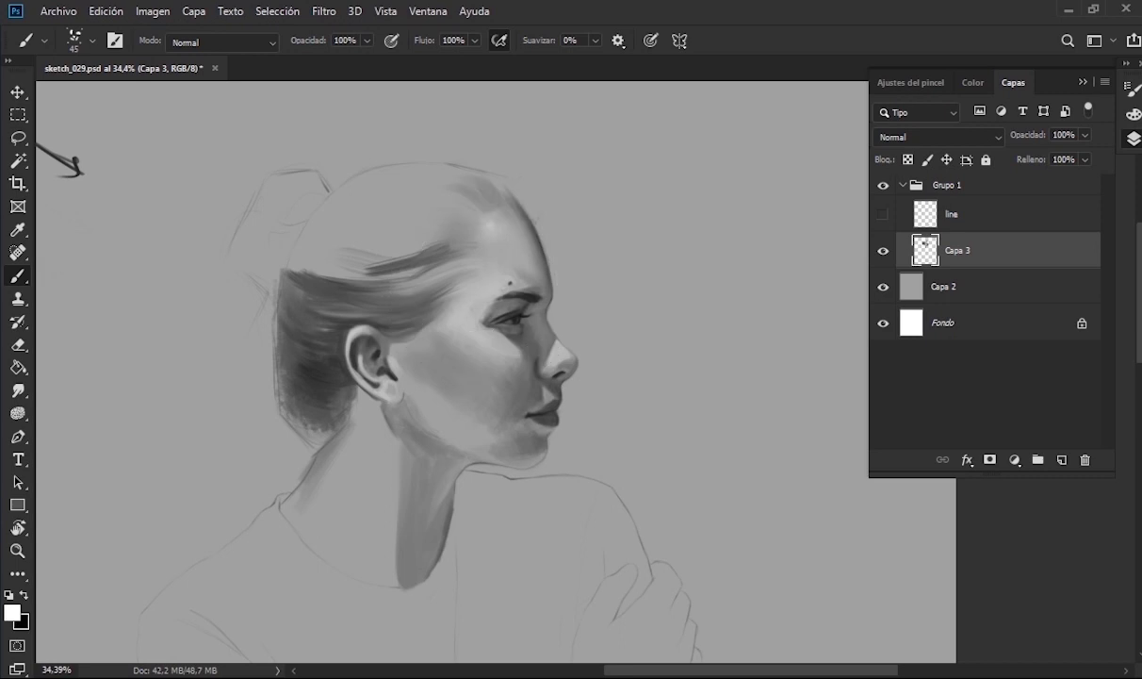
drag(452, 331, 466, 332)
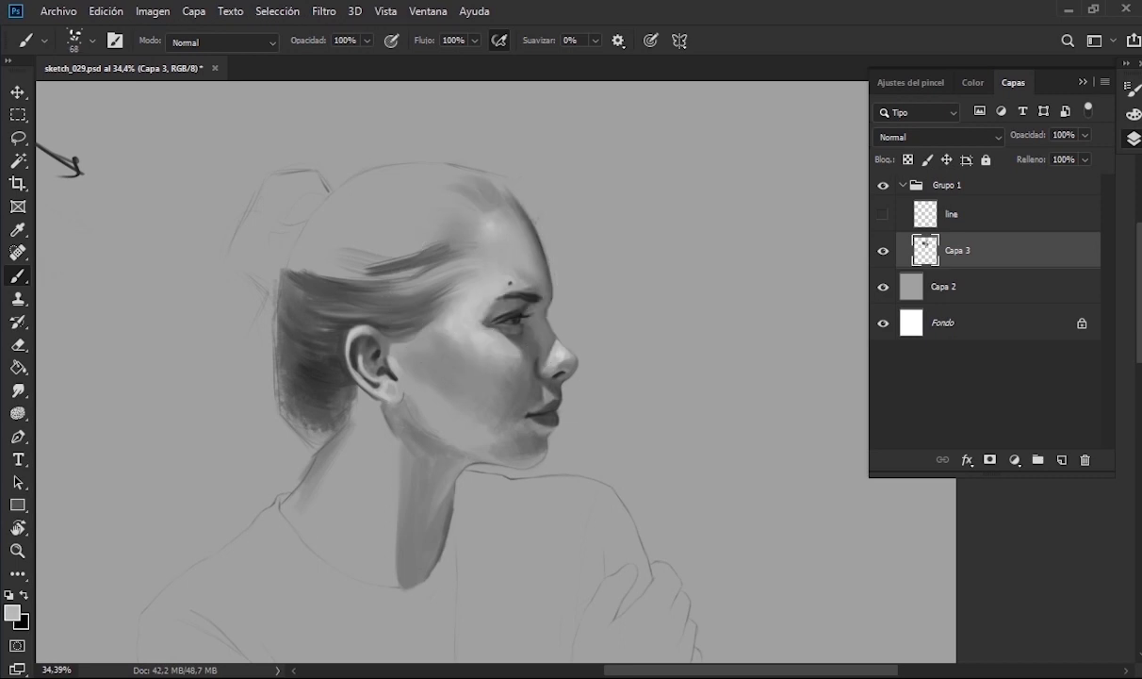
drag(335, 315, 316, 376)
- Unflip the canvas, shade beside the neck in grey, and resize the side-by-side views
key(h)
alt+click(509, 473)
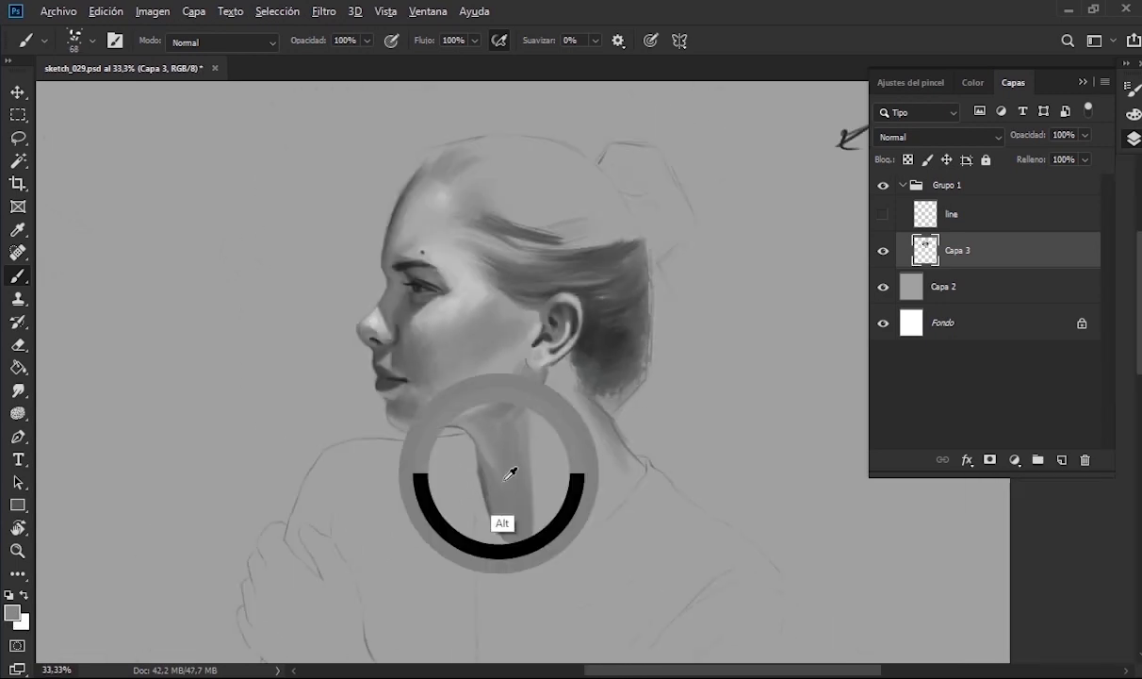
drag(569, 462, 605, 504)
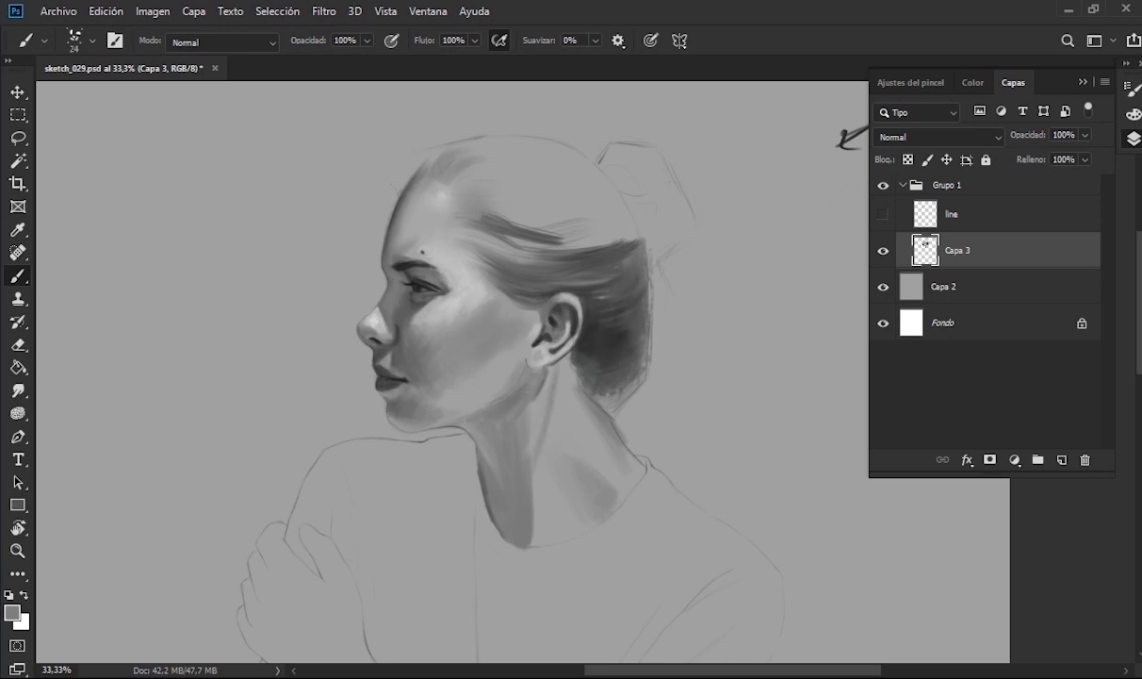
drag(424, 440, 443, 440)
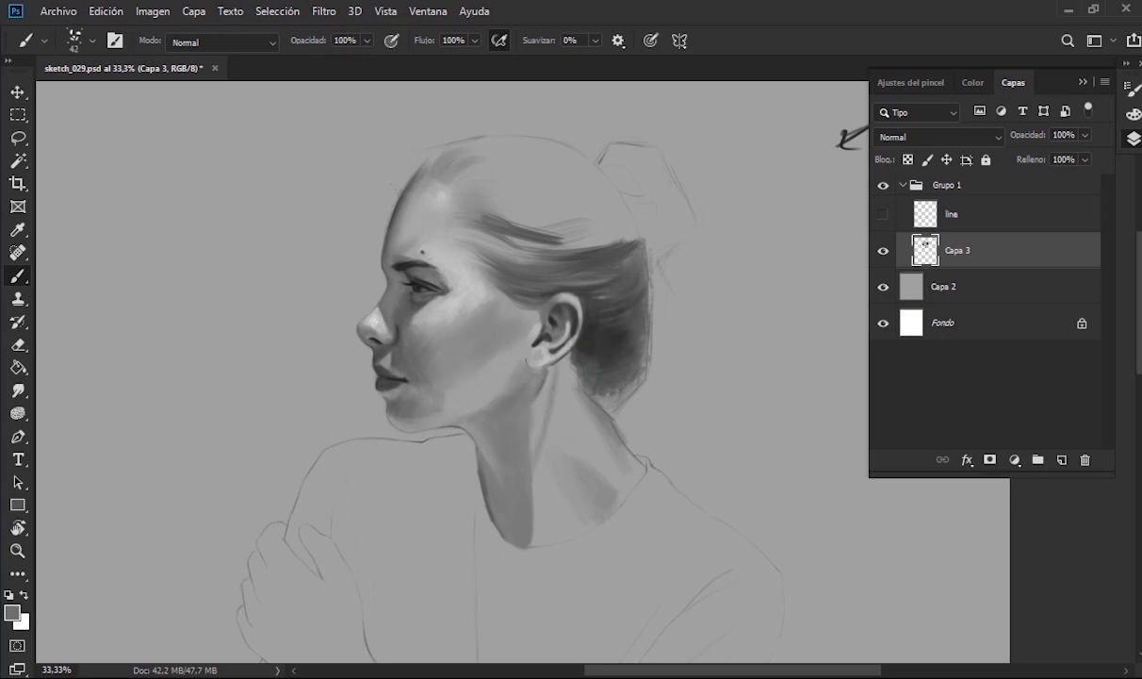
drag(505, 304, 335, 303)
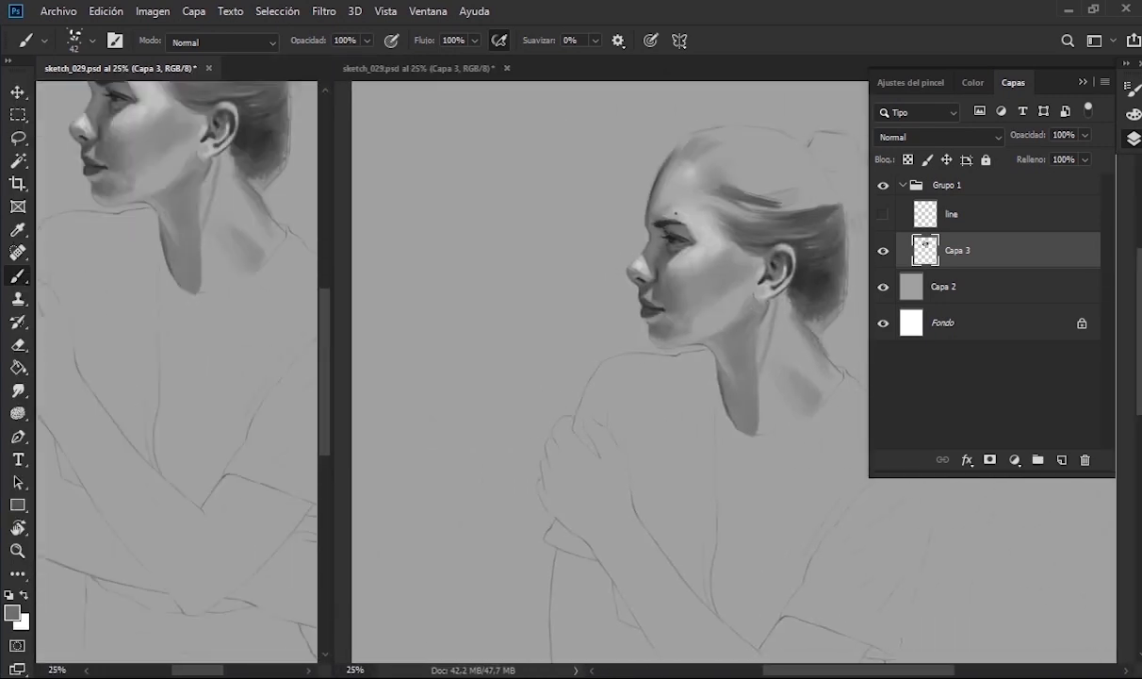
- Collapse the Layers panel, hide the panels, and zoom the right view onto the figure
click(1083, 82)
drag(612, 314, 524, 314)
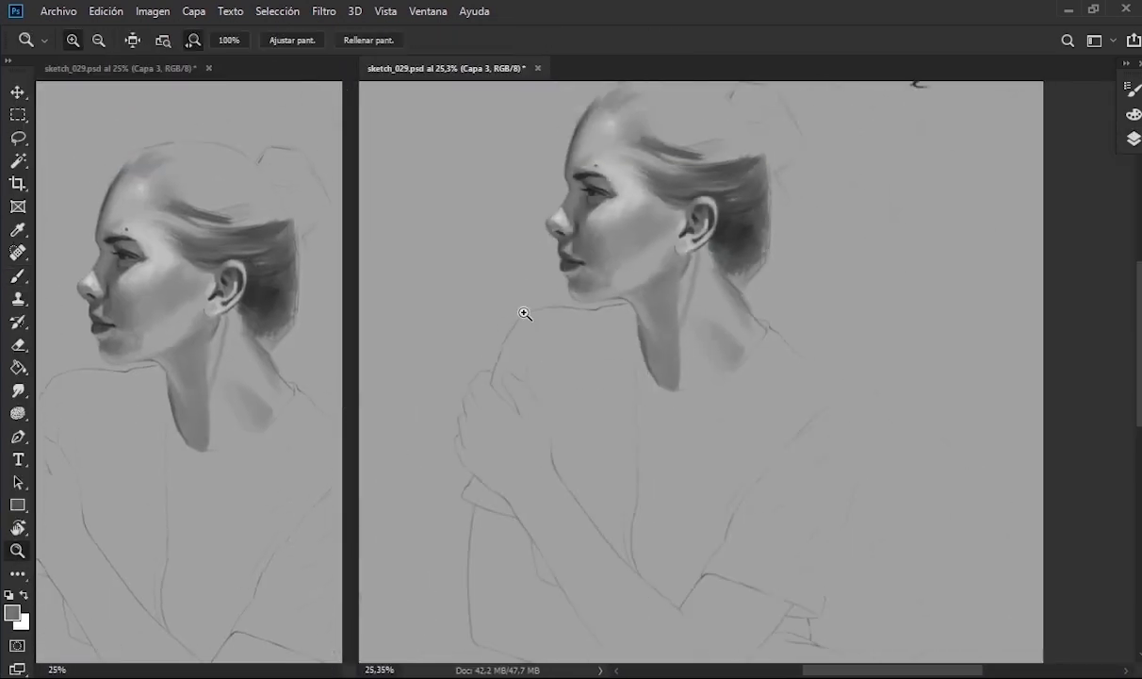
click(670, 362)
key(Tab)
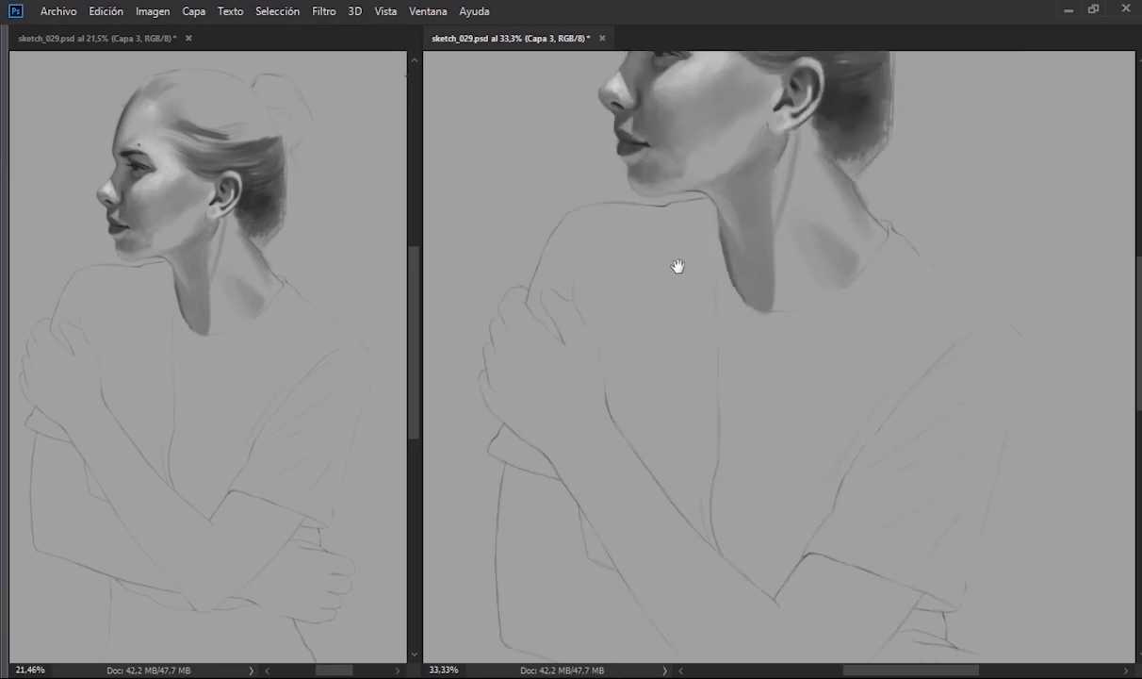
scroll(678, 266, down, 3)
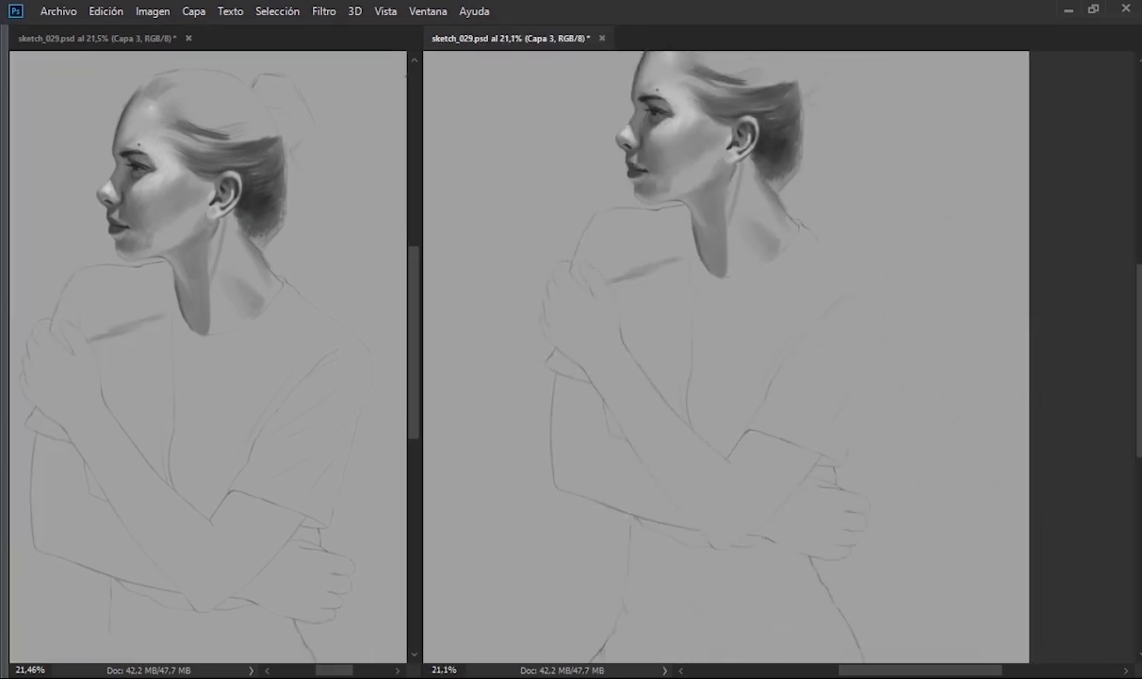
key(Tab)
key(Tab)
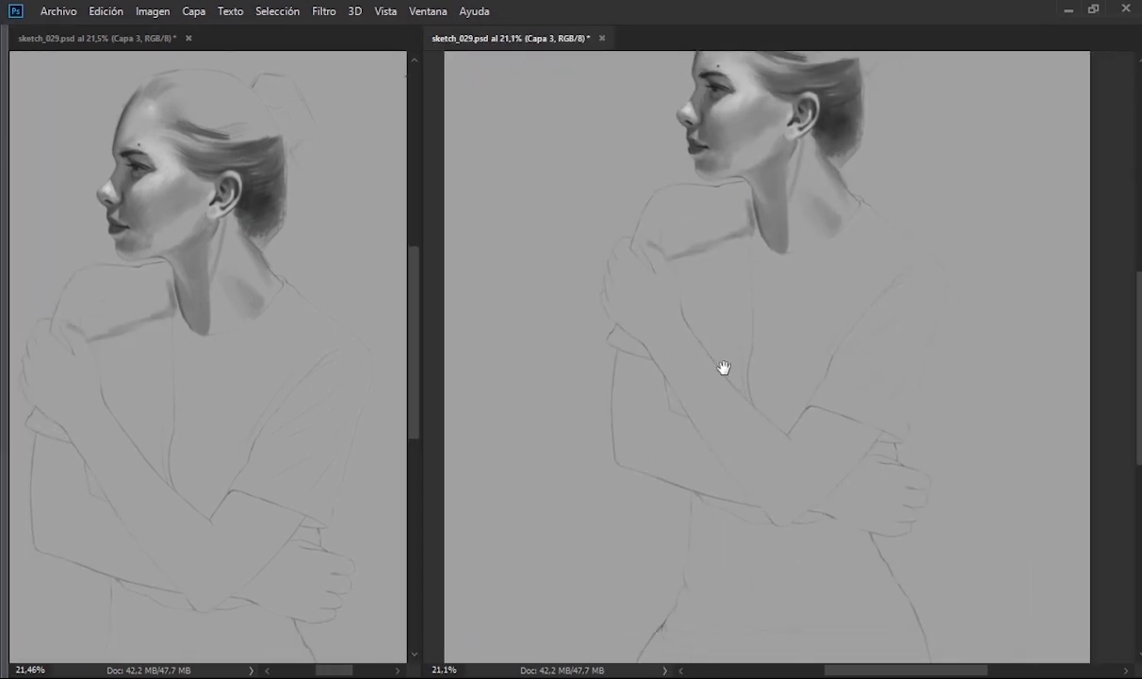
- Paint a vertical tone down the chest and darker neck shading under the jaw
drag(707, 255, 704, 439)
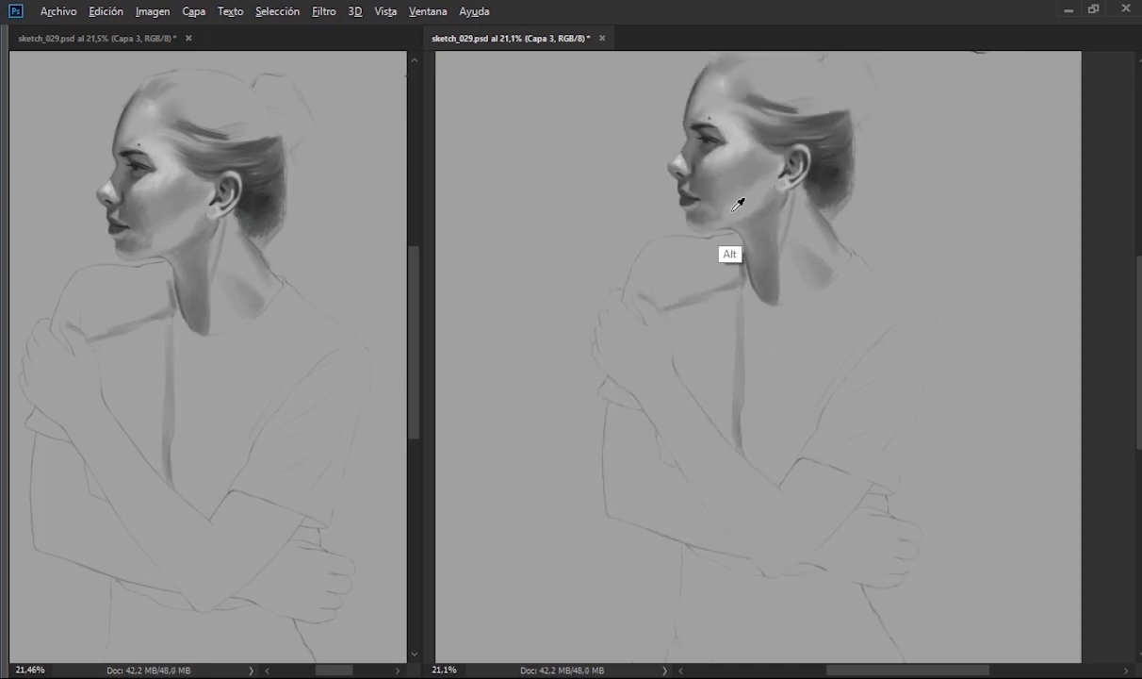
drag(740, 199, 731, 221)
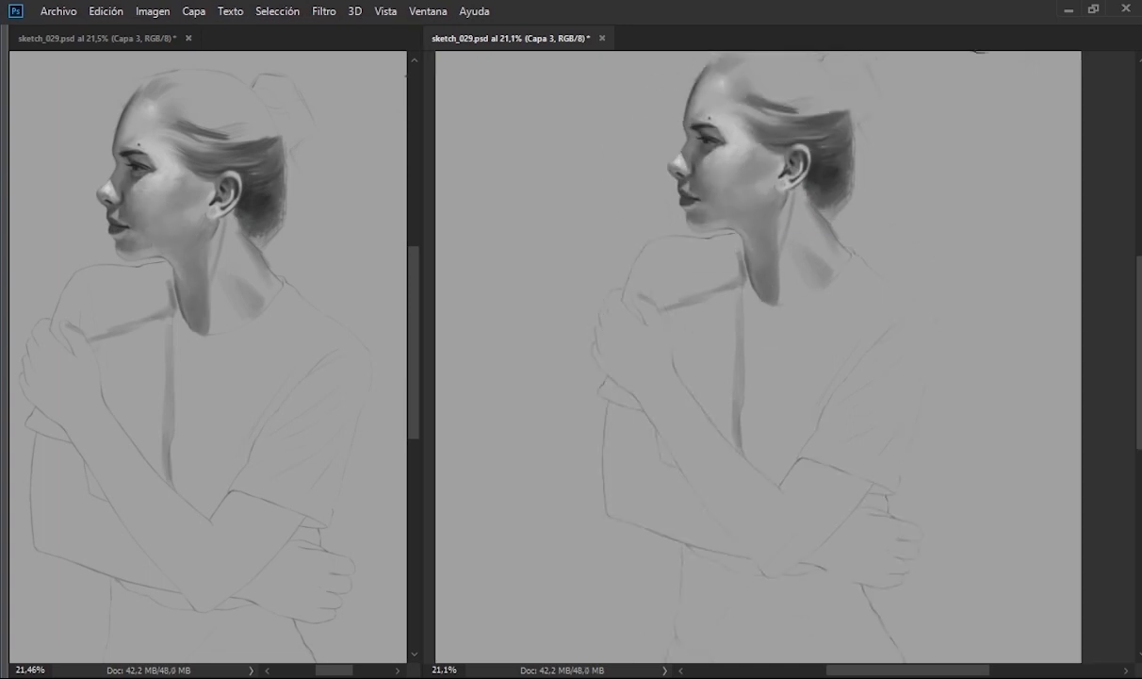
alt+click(785, 189)
drag(974, 50, 941, 83)
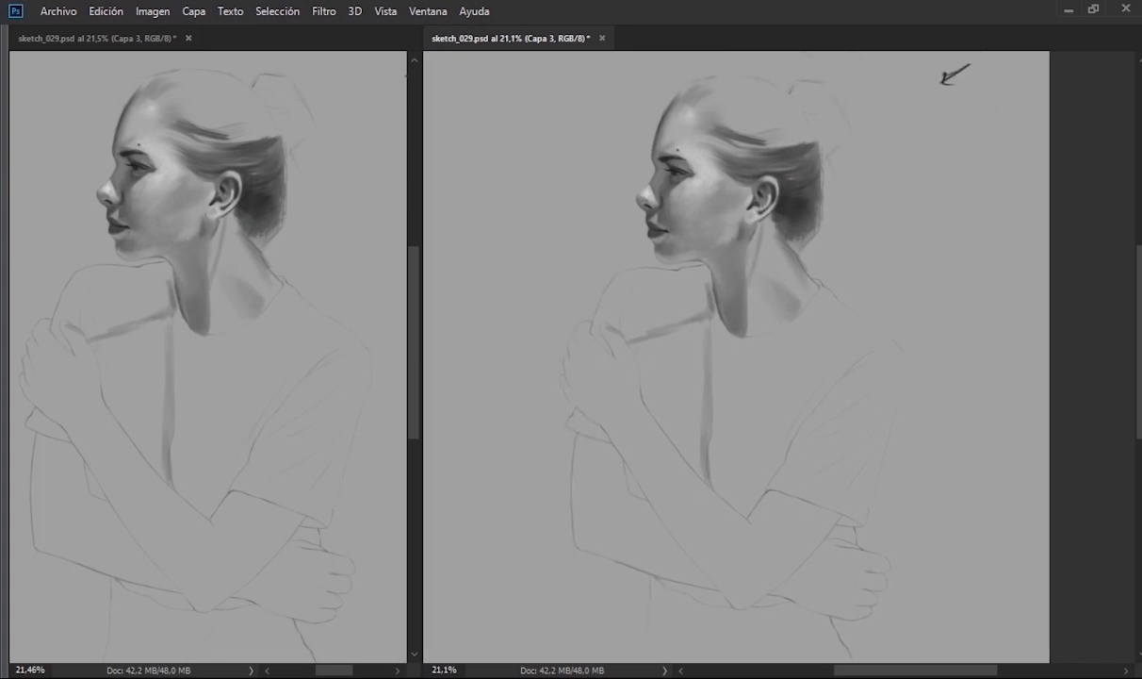
- Sample neck and face shades, adjust the brush size, and zoom in on the face
alt+click(699, 231)
alt+click(709, 242)
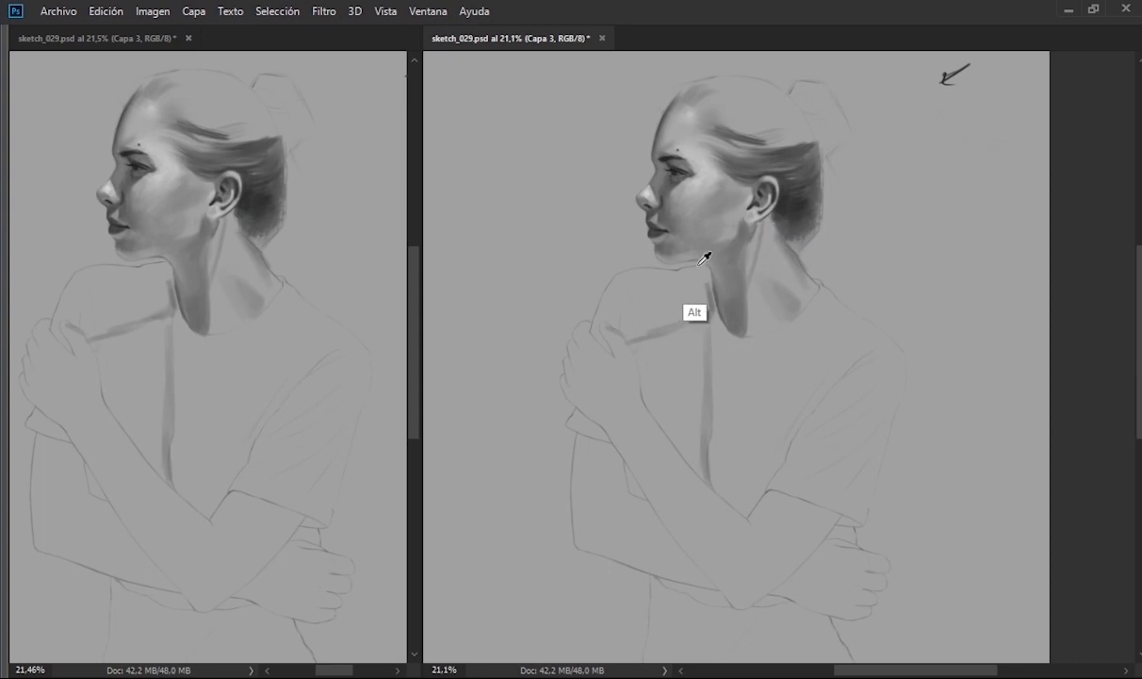
alt+click(698, 265)
alt+right_click(704, 245)
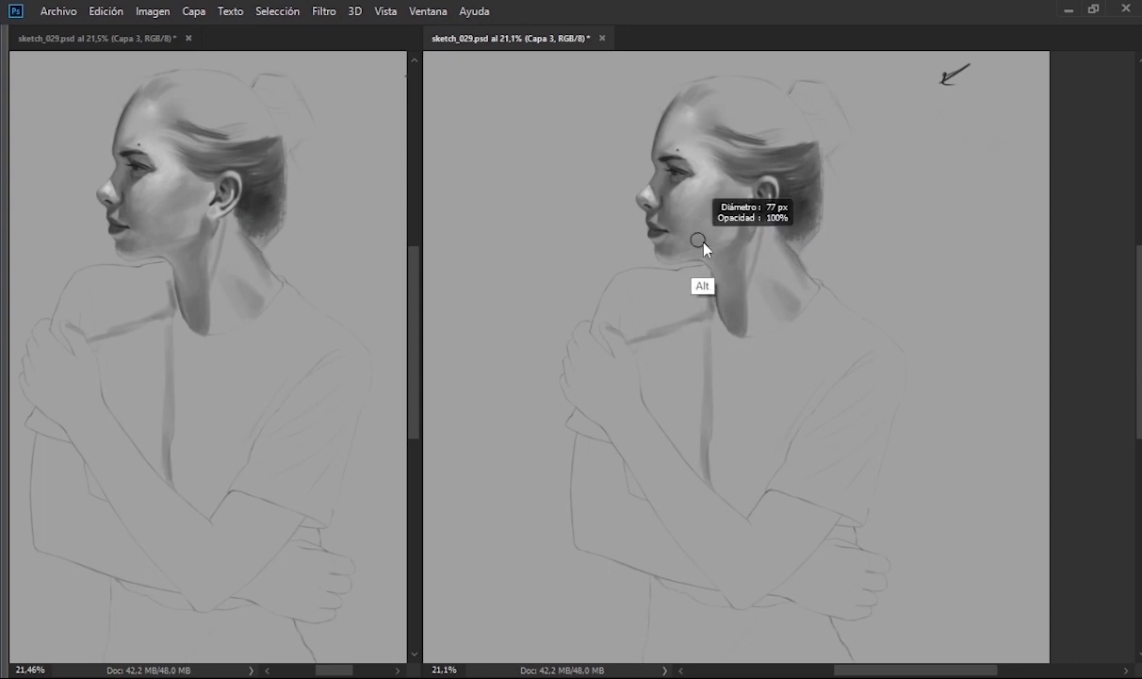
scroll(660, 236, up, 5)
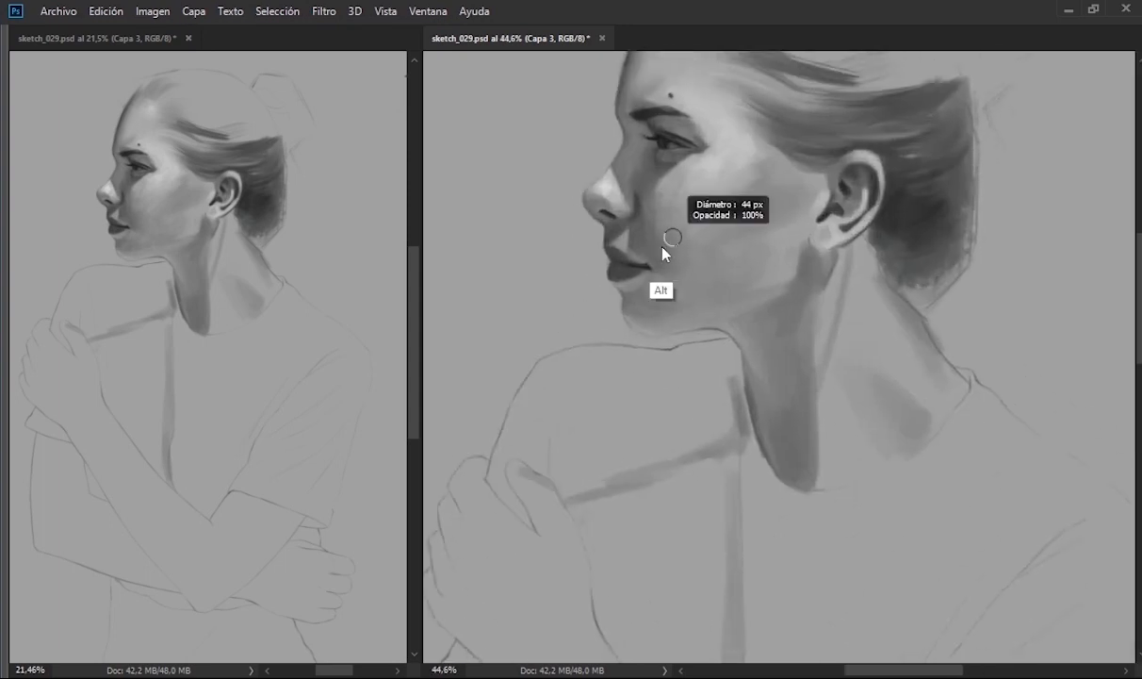
scroll(413, 334, up, 2)
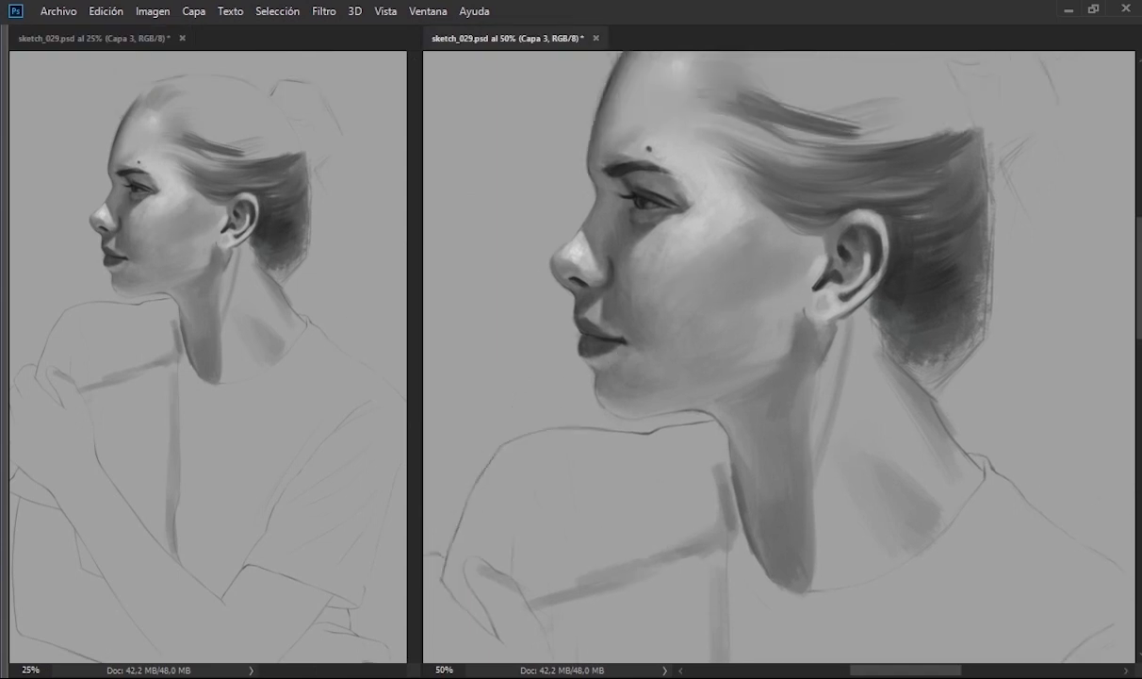
- Paint a darker shadow under the cheekbone, sampling lip and chin tones, then zoom out
drag(697, 222, 650, 269)
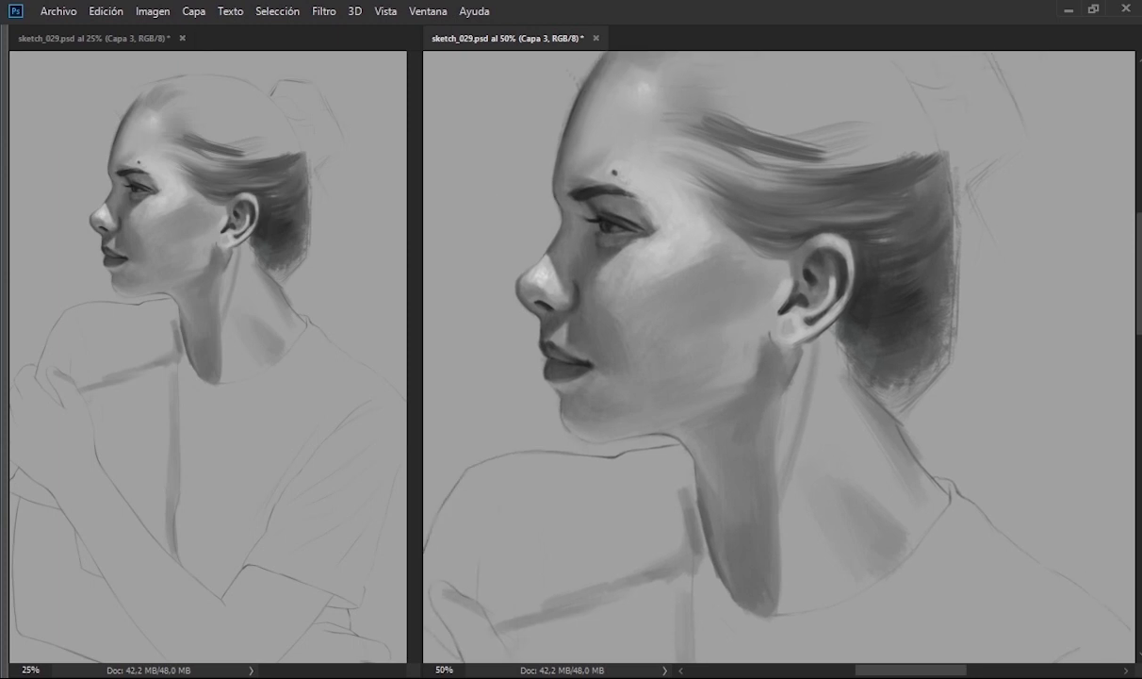
alt+click(570, 394)
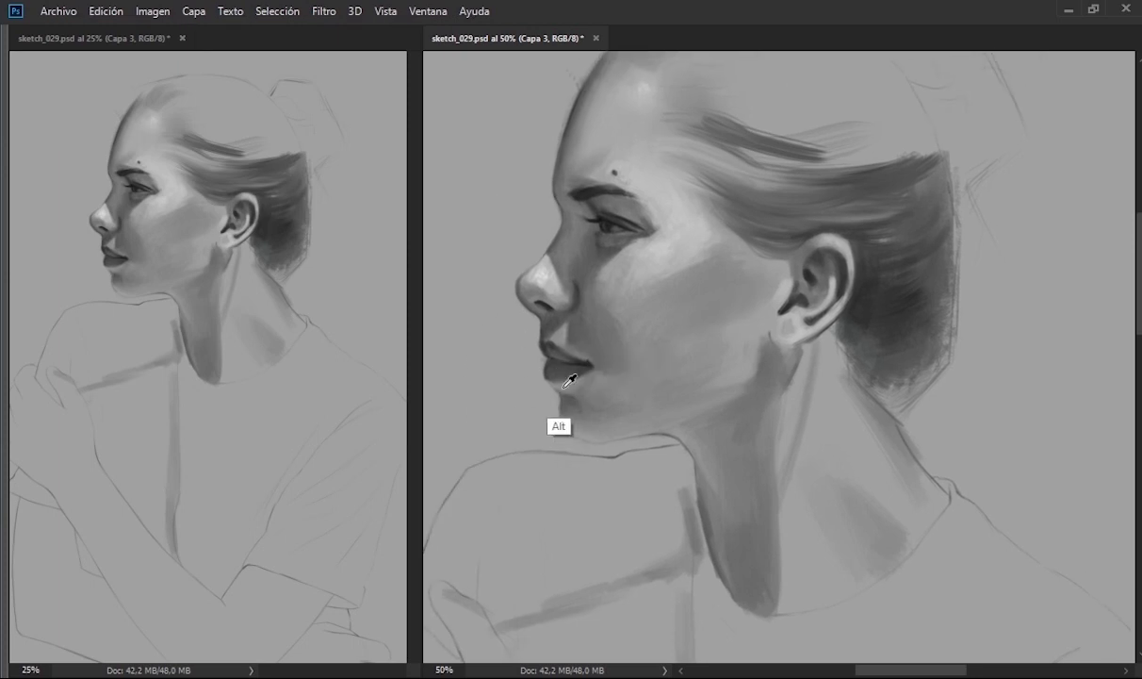
alt+click(556, 358)
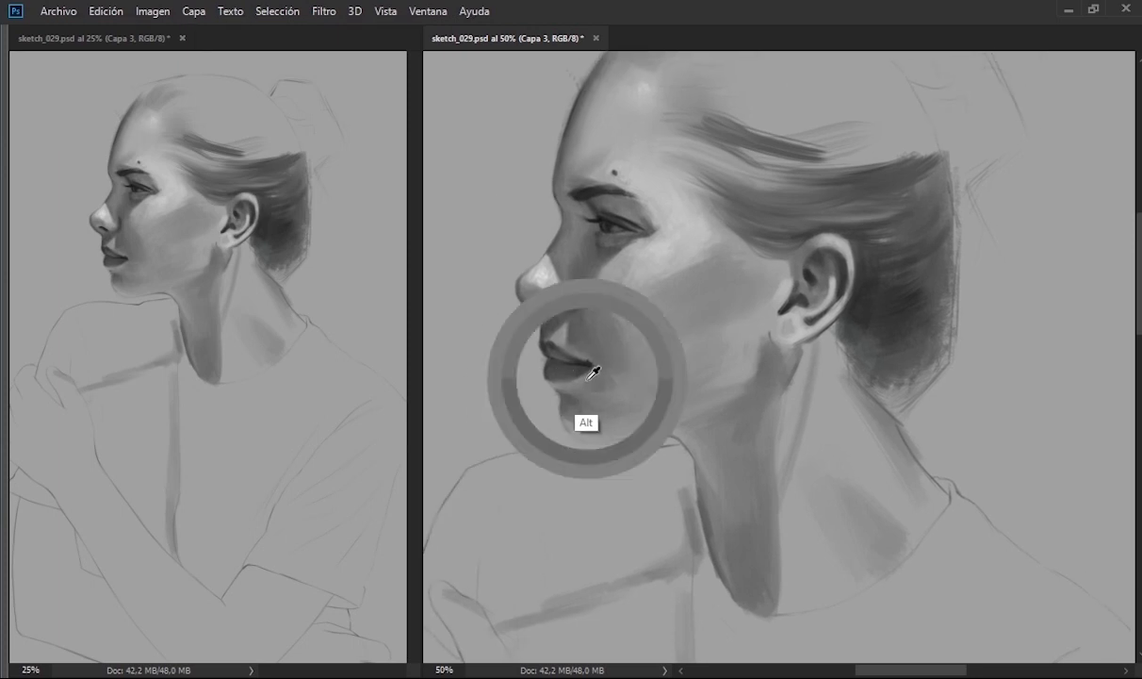
alt+click(577, 404)
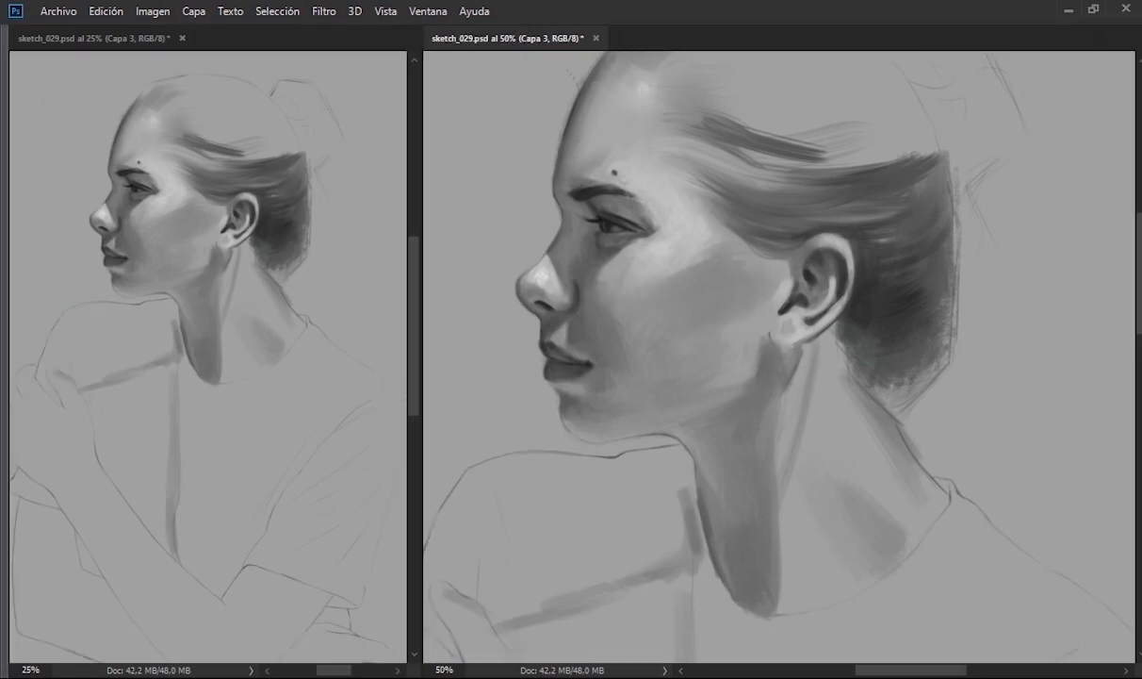
alt+click(551, 335)
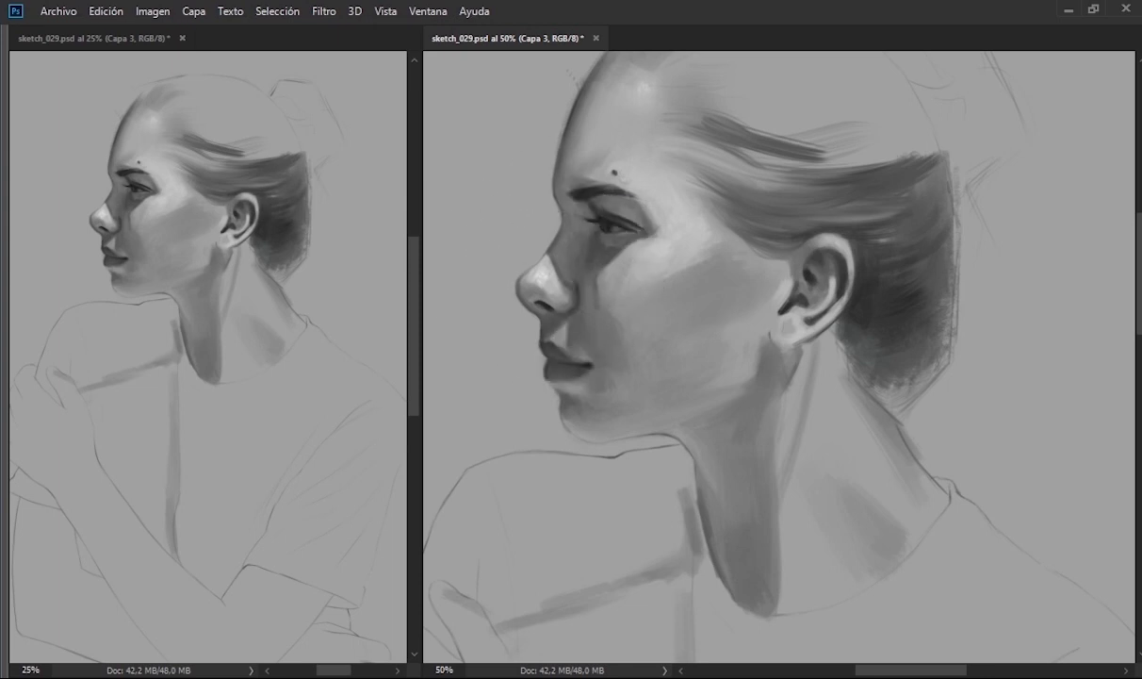
scroll(550, 412, down, 2)
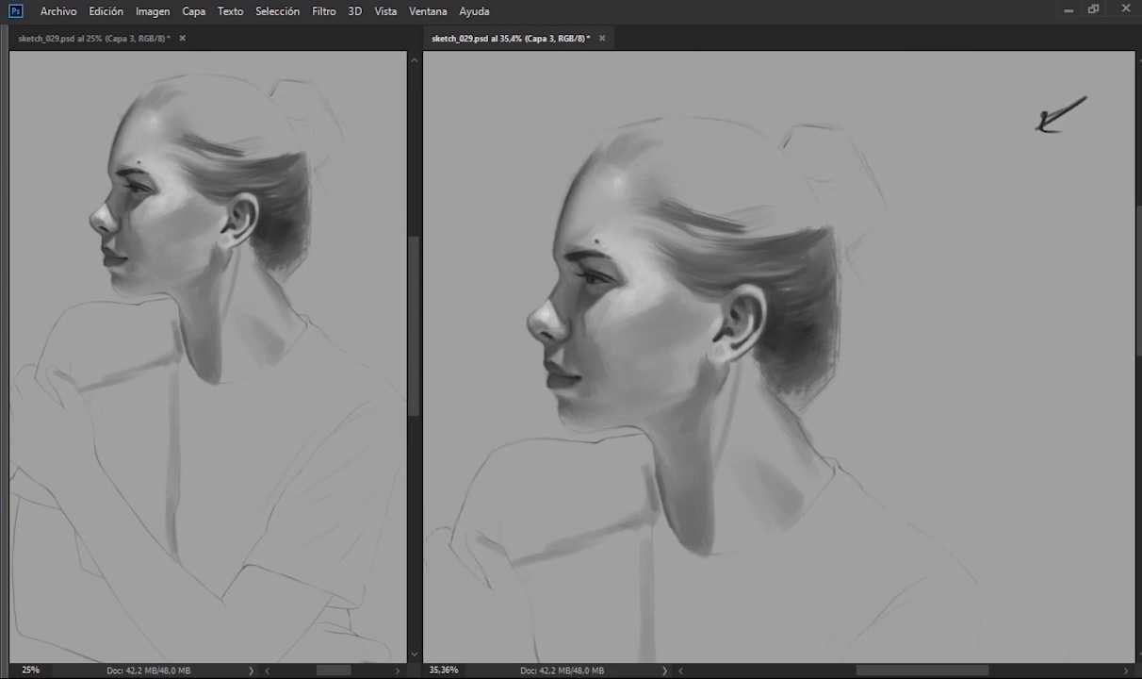
- Add a small shadow by the nose bridge and darken the eyelids toward the outer corner
drag(558, 257, 539, 275)
alt+click(543, 236)
scroll(570, 280, up, 6)
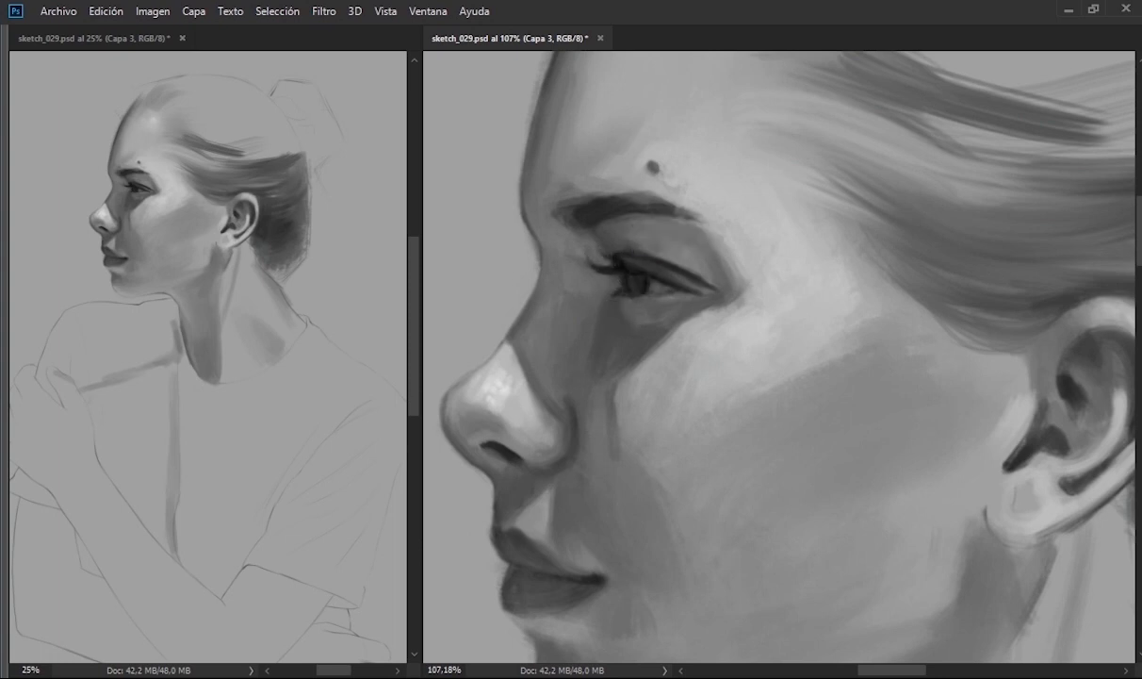
alt+click(632, 281)
scroll(670, 287, up, 3)
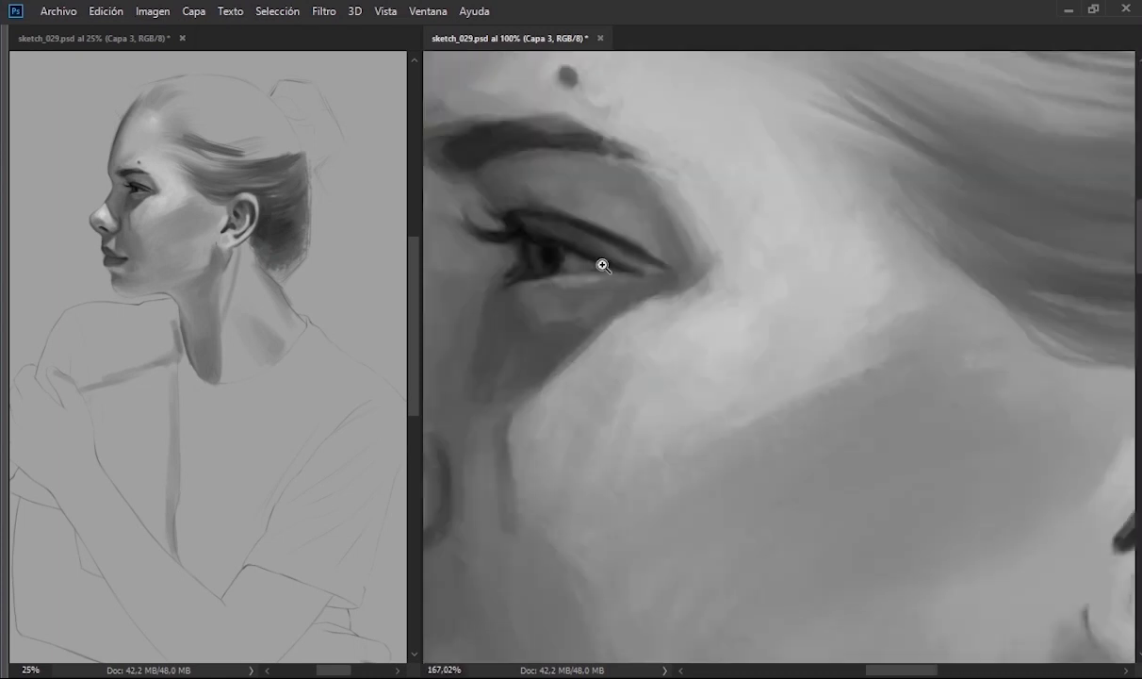
drag(570, 256, 539, 281)
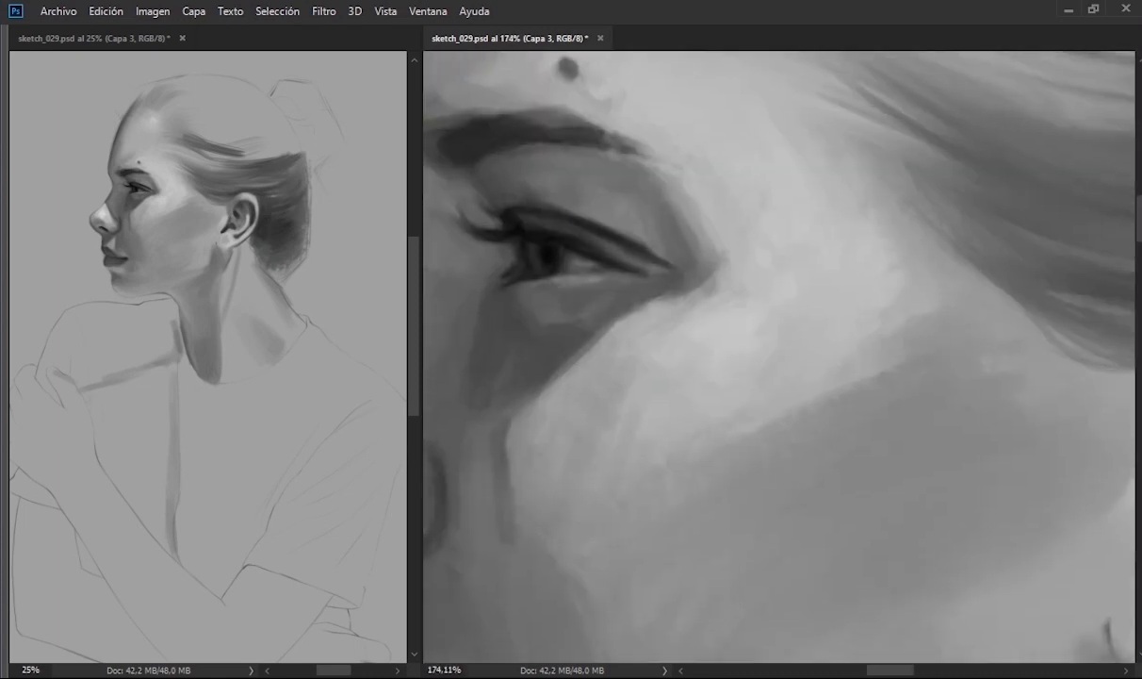
drag(612, 253, 677, 273)
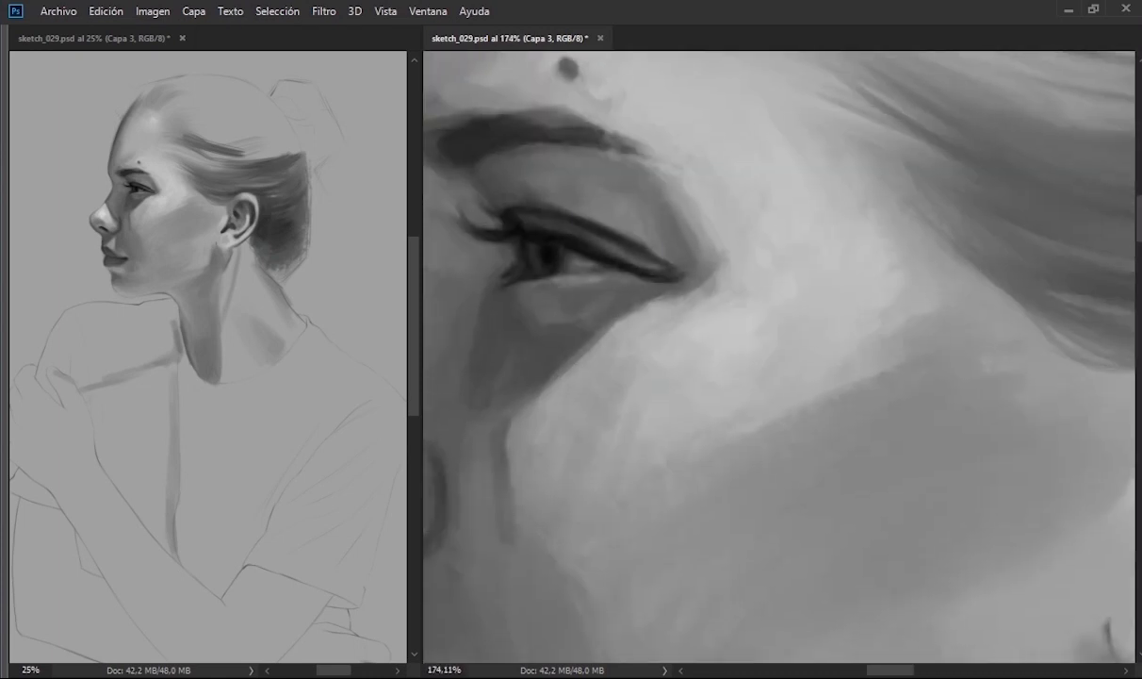
scroll(665, 270, down, 3)
- Restore the panels, switch to the Brush at 16 px, and darken the upper eyelid line
mouse_move(731, 275)
mouse_down()
mouse_move(672, 218)
mouse_move(584, 207)
mouse_move(675, 194)
mouse_up()
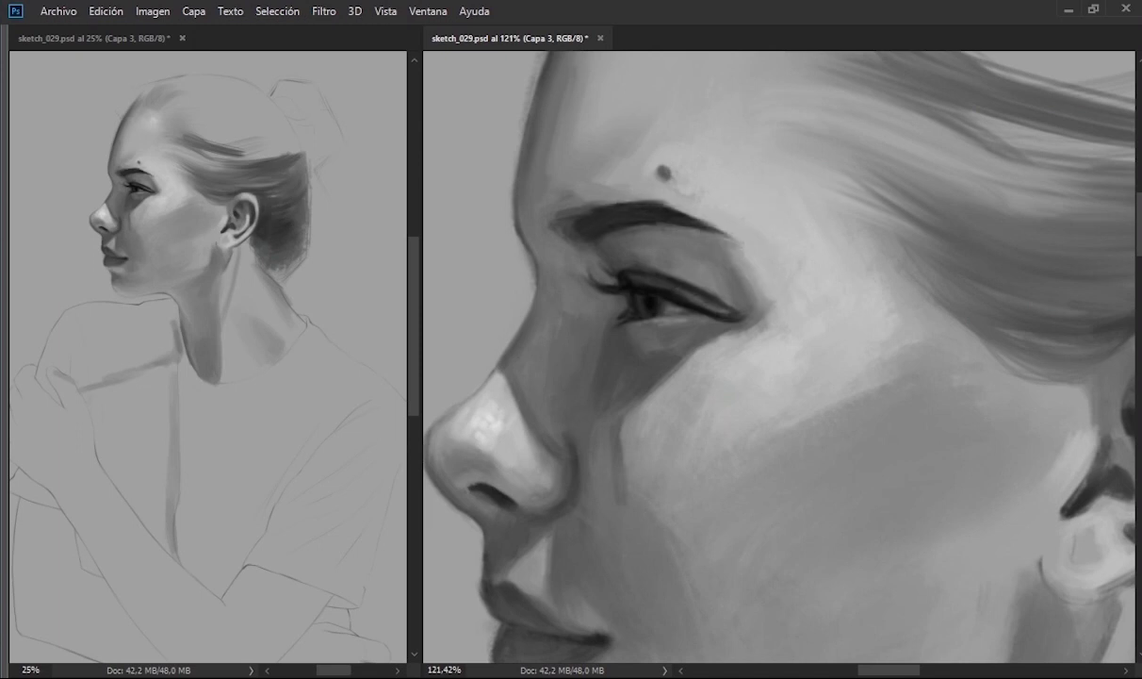
key(Tab)
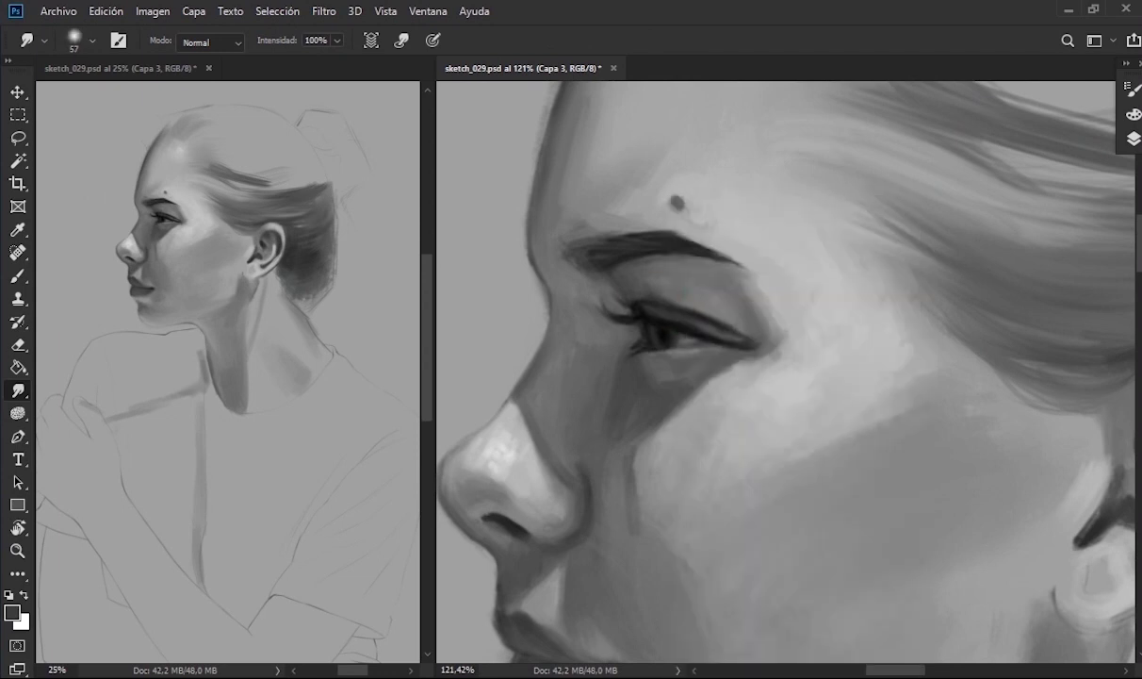
key(b)
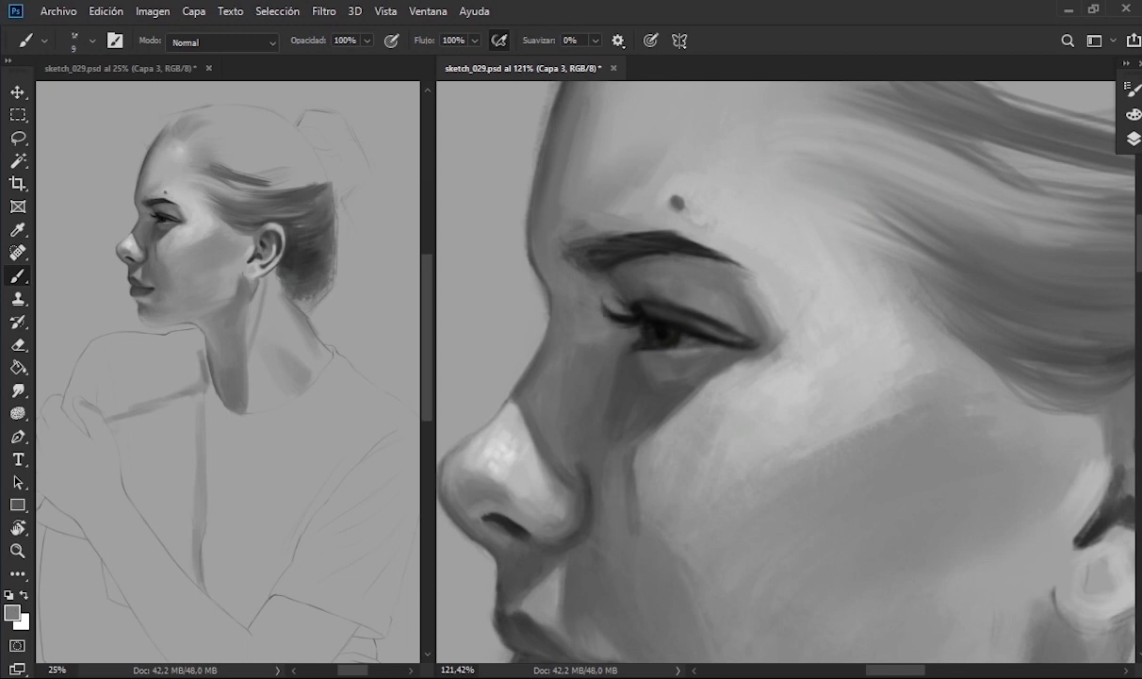
mouse_move(603, 303)
mouse_down()
mouse_move(608, 324)
mouse_move(644, 353)
mouse_up()
drag(702, 357, 760, 349)
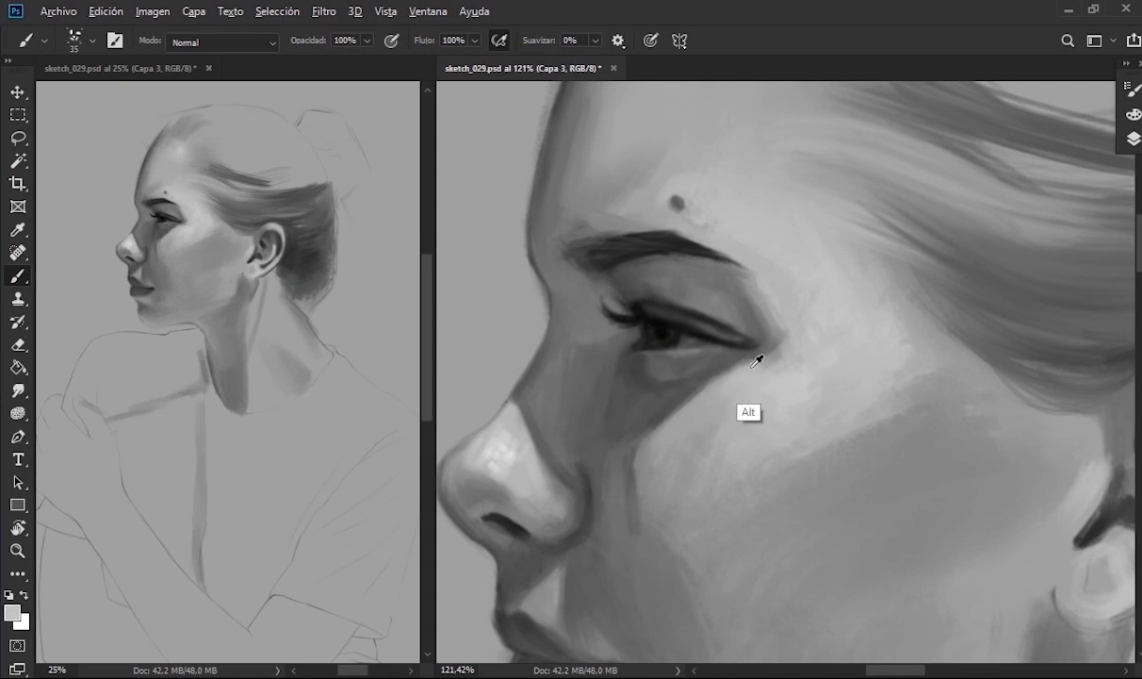
drag(659, 311, 768, 344)
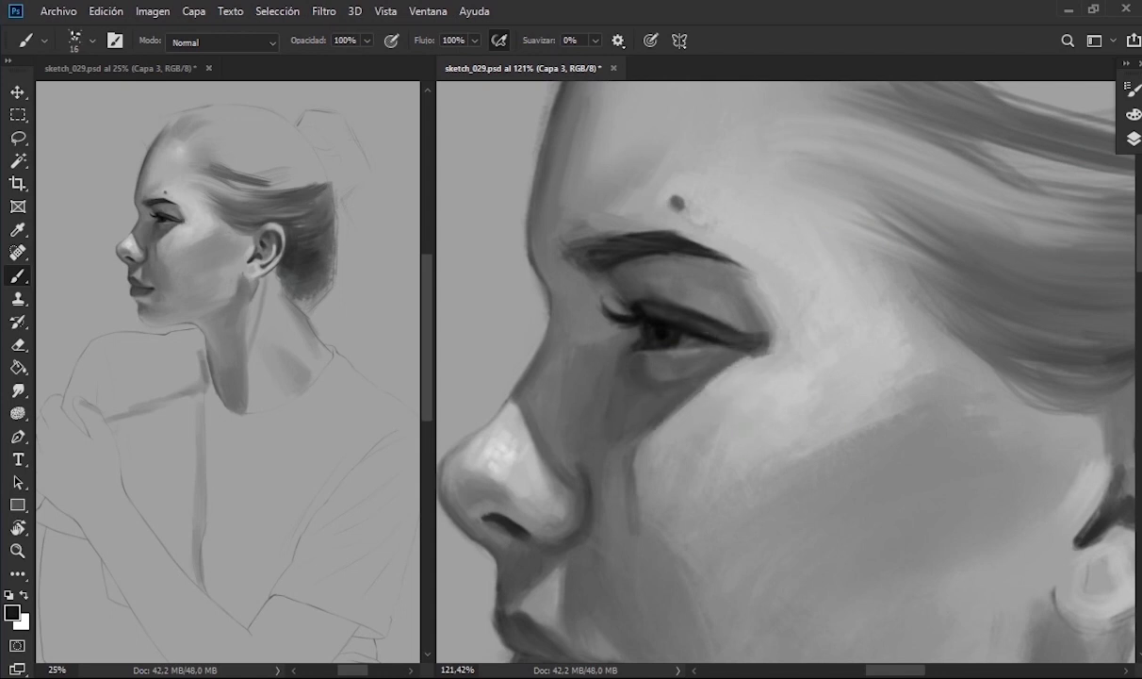
- Shrink the brush to 5 px, sample a light brow grey, and zoom out
drag(637, 256, 627, 256)
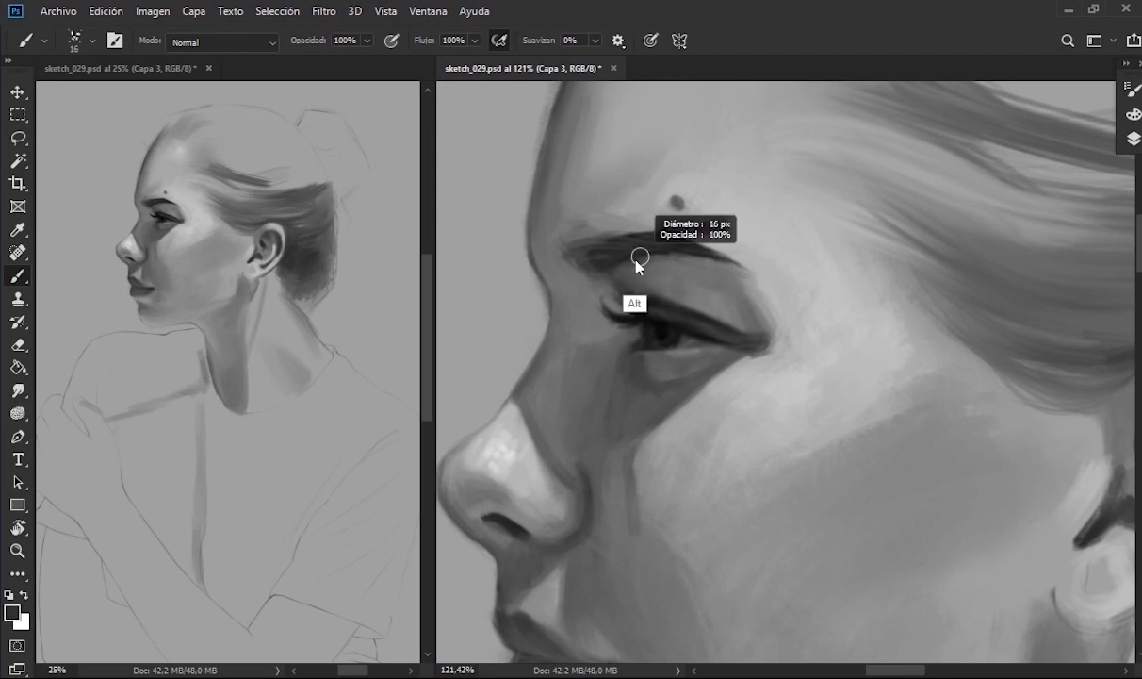
alt+click(612, 281)
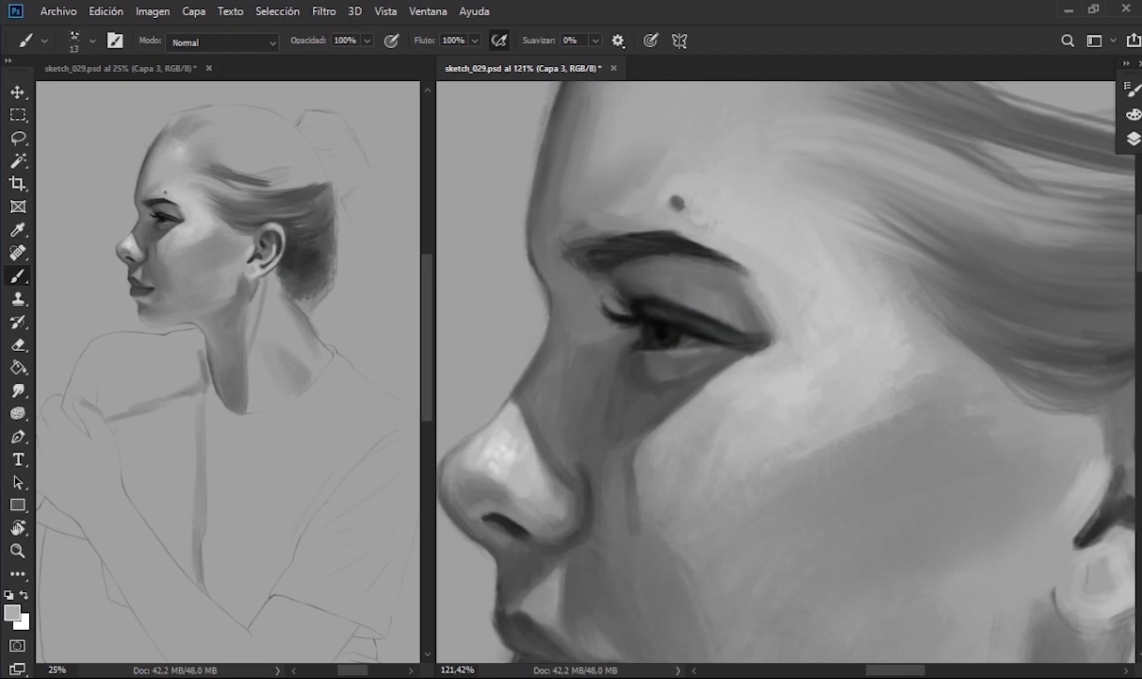
drag(752, 316, 736, 316)
drag(742, 394, 672, 287)
- Reset the colour to black, sample light greys near the lips, and set a 45 px brush
key(d)
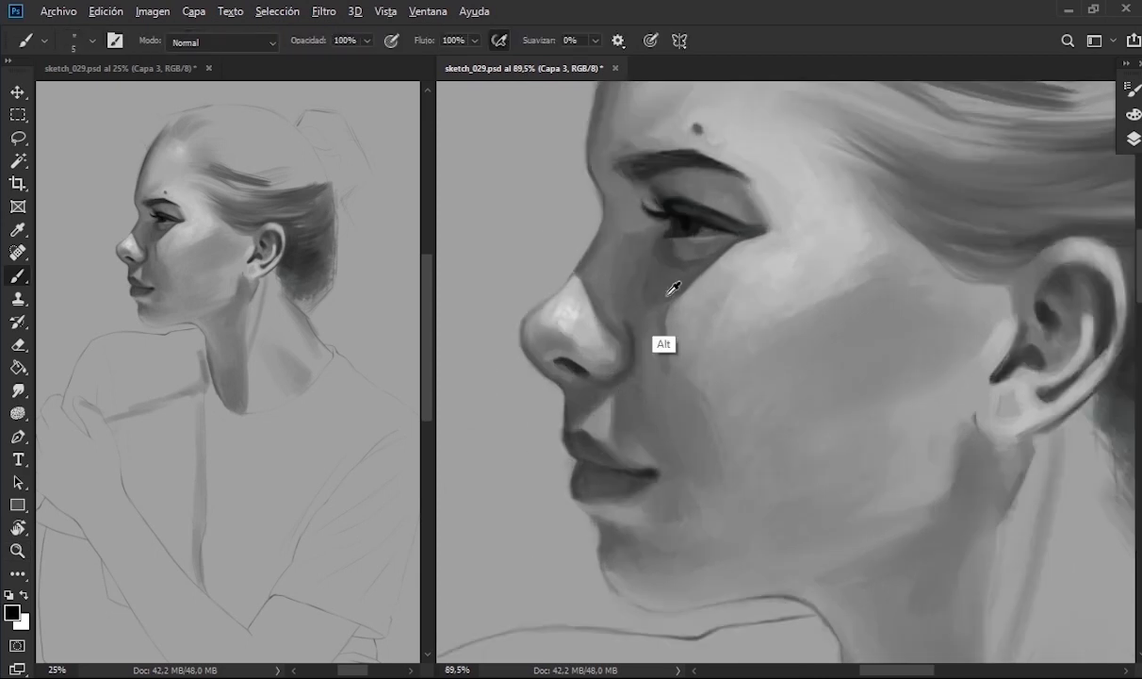
alt+click(673, 287)
drag(561, 452, 589, 455)
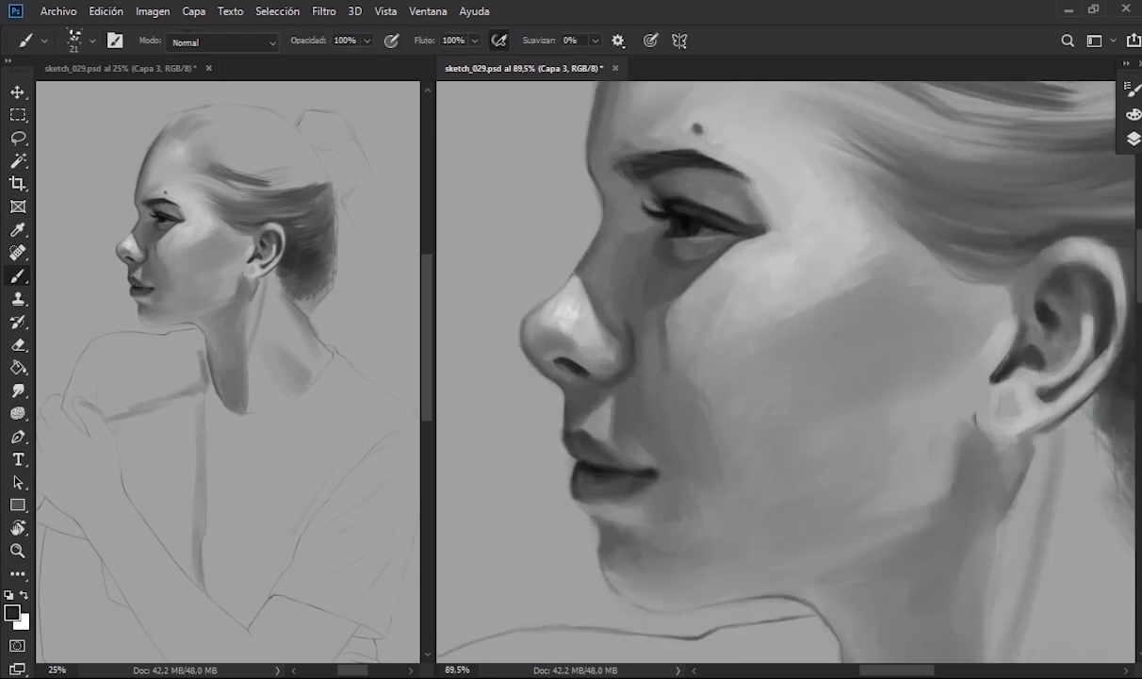
alt+click(606, 482)
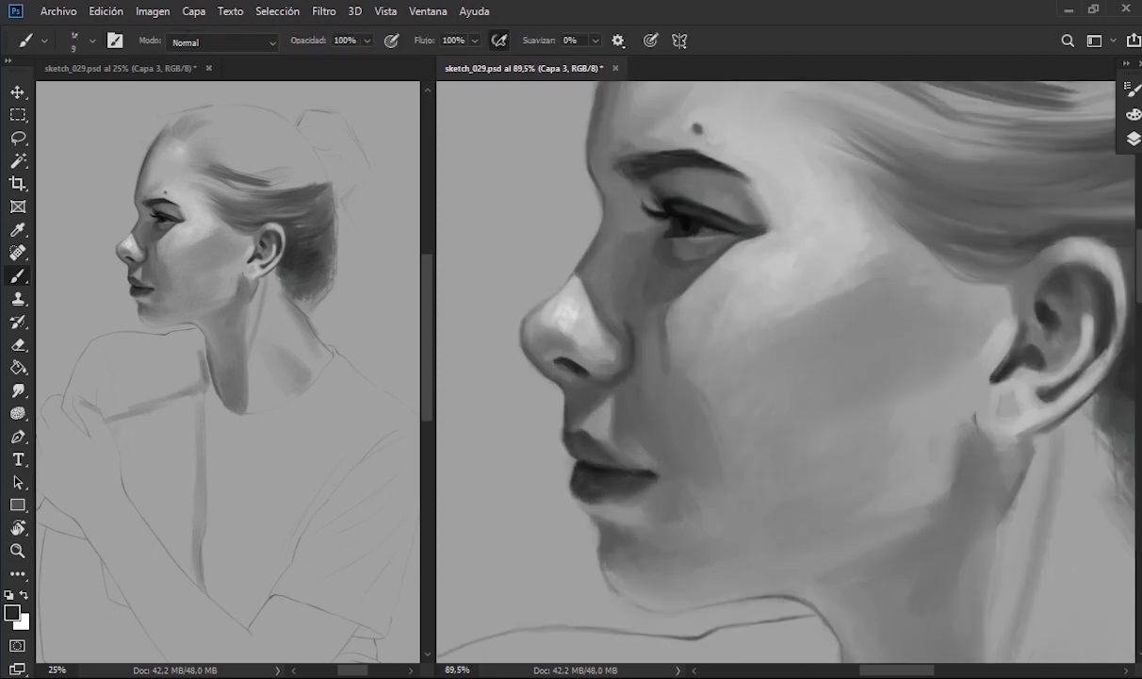
mouse_move(593, 471)
mouse_down()
mouse_move(688, 408)
mouse_move(722, 357)
mouse_up()
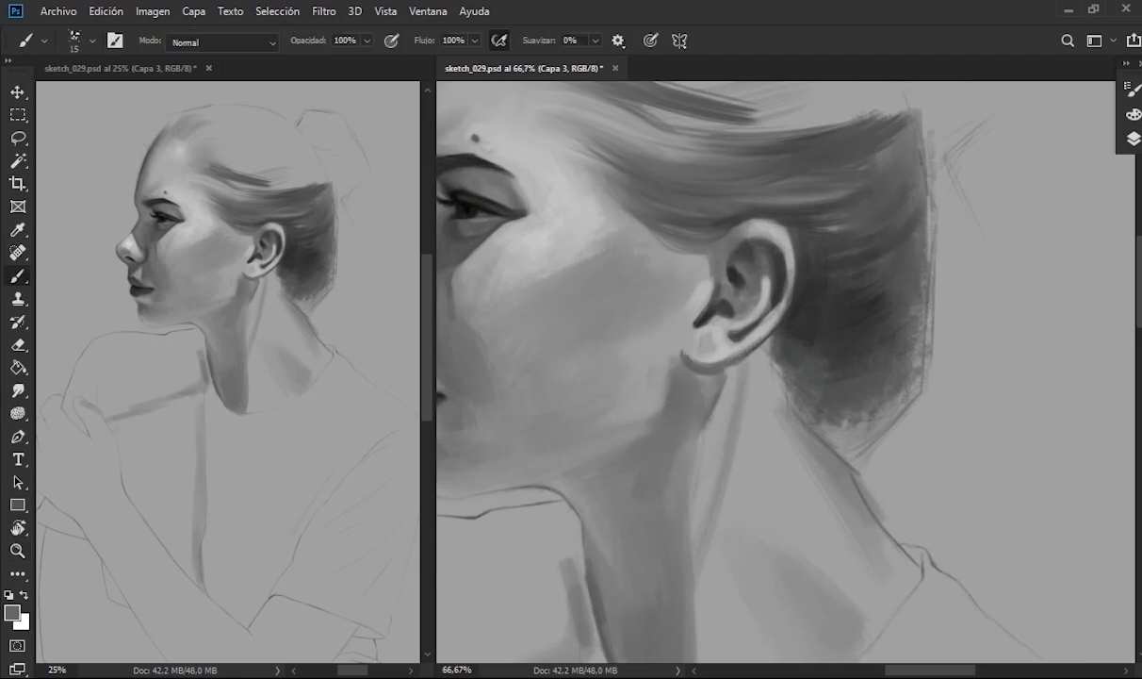
drag(561, 183, 528, 183)
drag(622, 321, 637, 300)
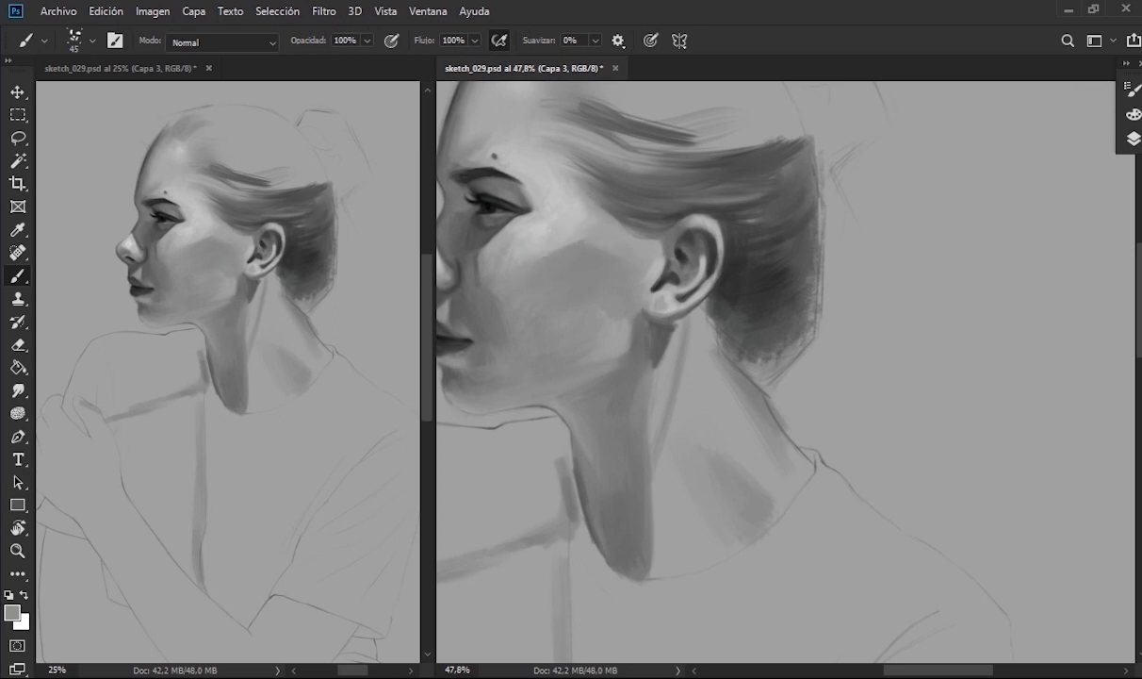
- Zoom onto the mouth, resize the brush, and darken the line at the lip corner
drag(604, 377, 642, 375)
drag(565, 395, 628, 345)
alt+click(743, 156)
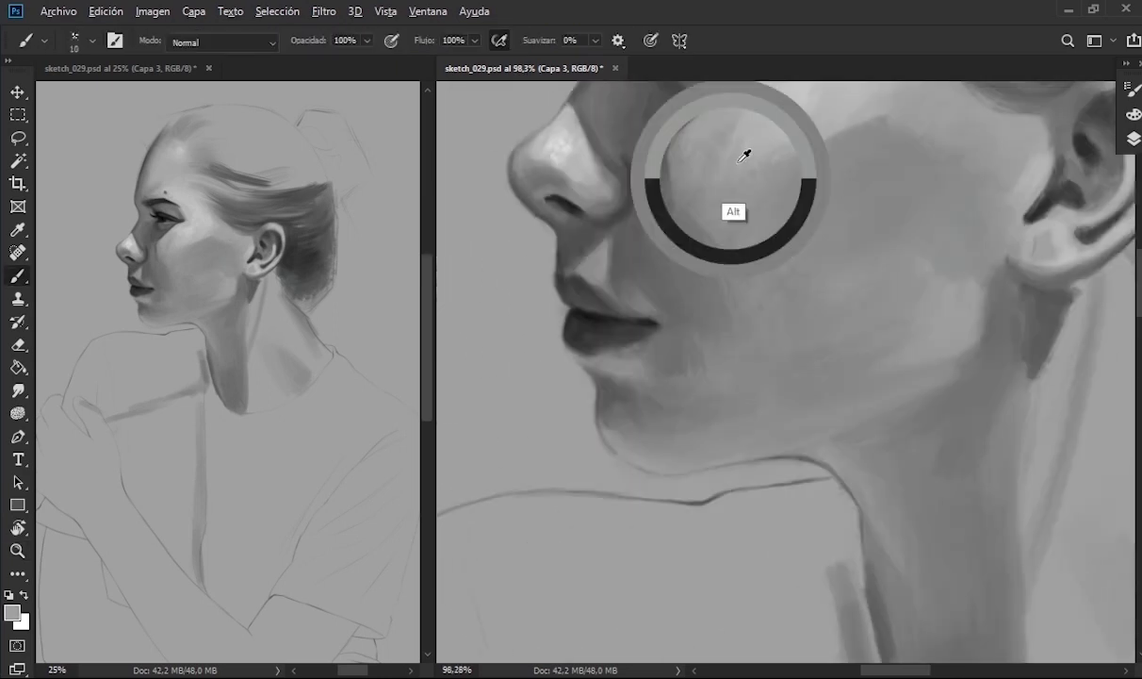
mouse_move(659, 281)
mouse_down()
mouse_move(574, 281)
mouse_move(558, 268)
mouse_move(558, 297)
mouse_up()
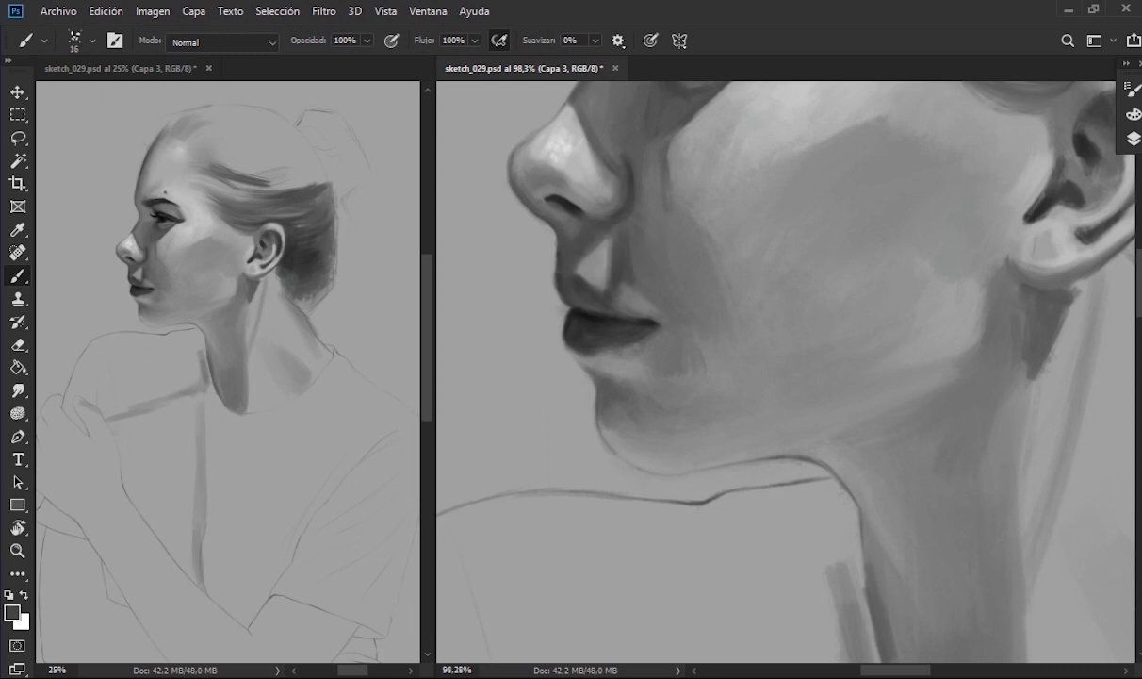
mouse_move(603, 245)
mouse_down()
mouse_move(627, 245)
mouse_move(612, 353)
mouse_up()
drag(662, 453, 756, 453)
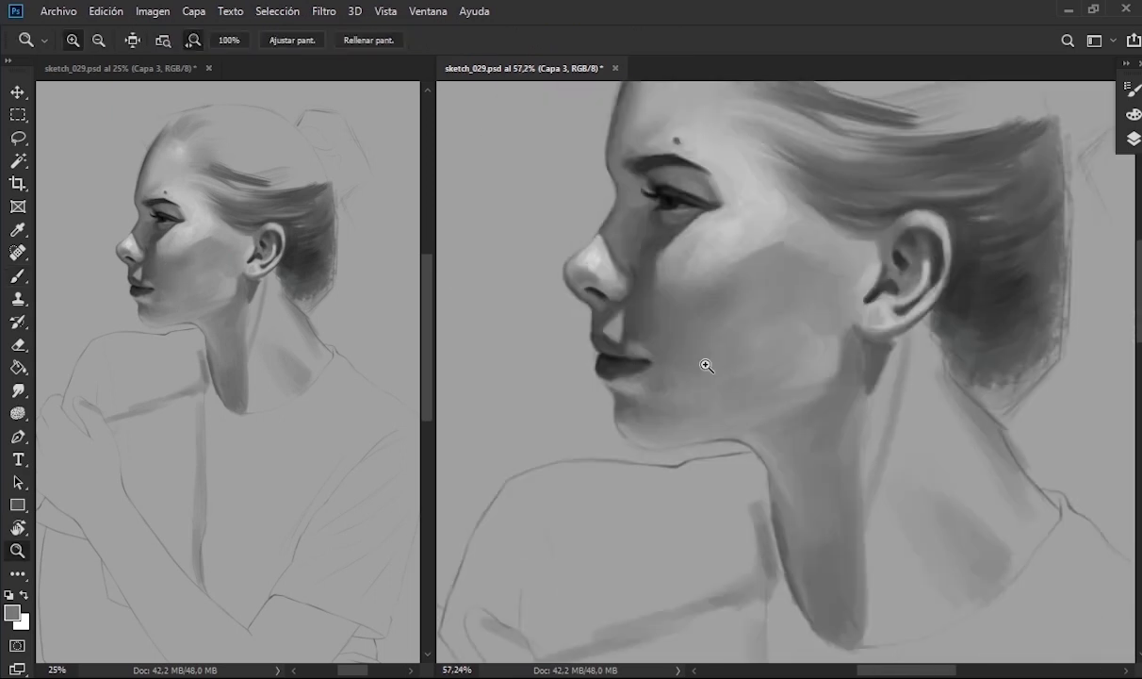
mouse_move(706, 362)
mouse_down()
mouse_move(680, 355)
mouse_move(666, 376)
mouse_up()
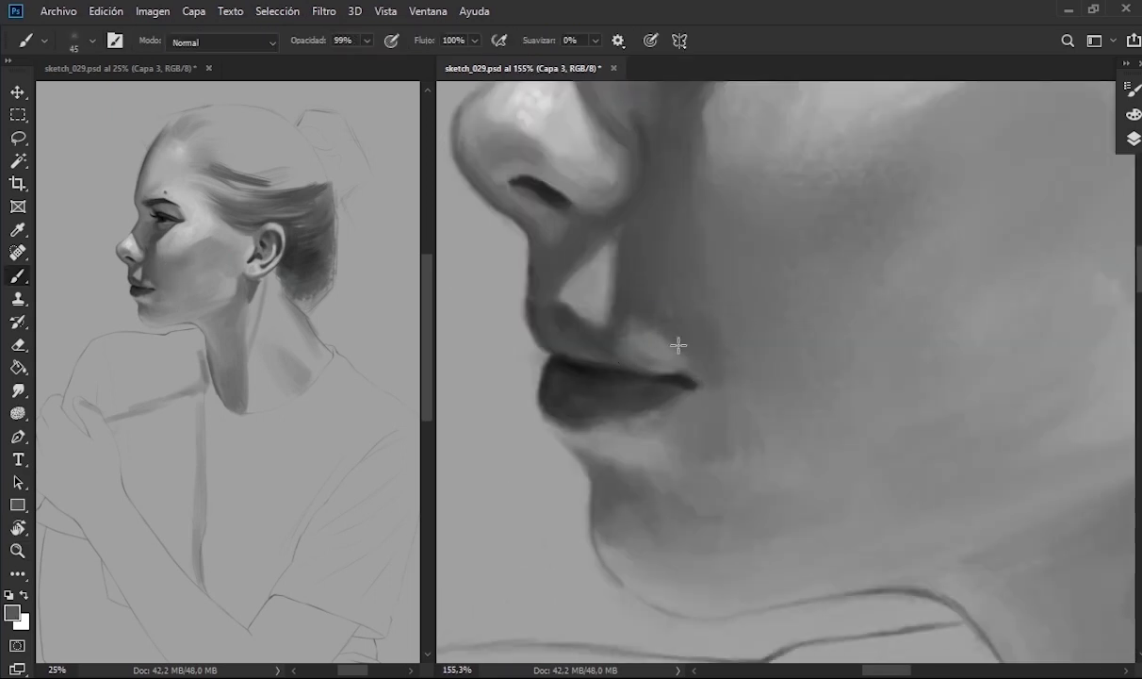
mouse_move(695, 381)
mouse_down()
mouse_move(577, 370)
mouse_move(619, 382)
mouse_up()
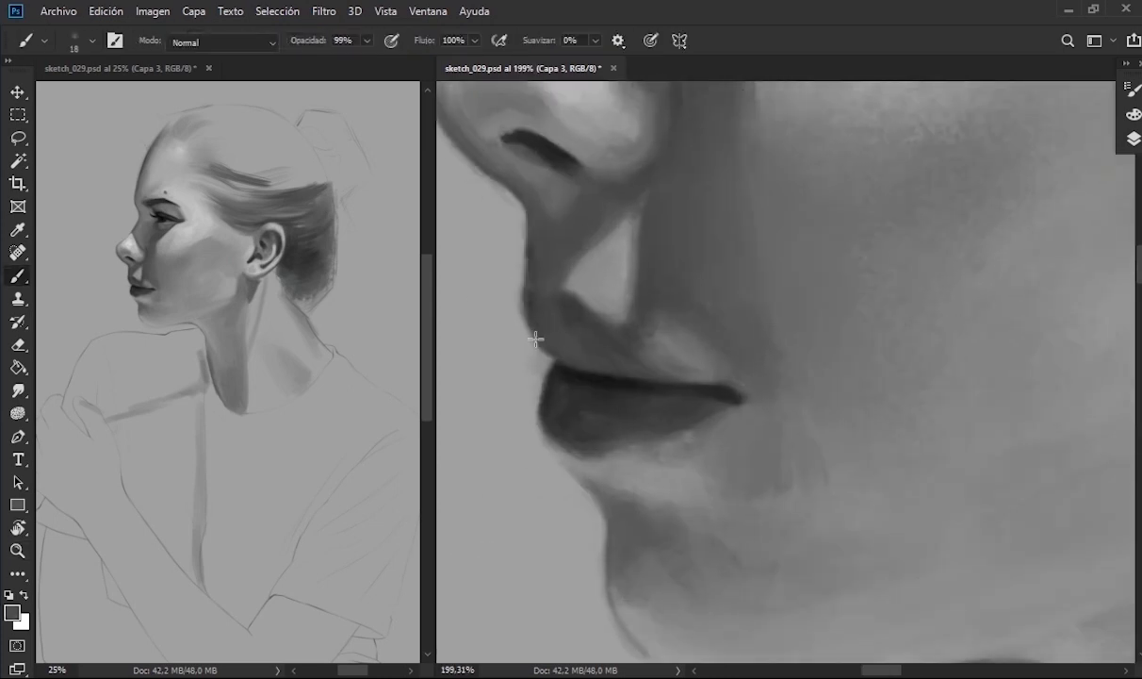
- Sample darker face greys and deepen the shadow above the upper lip
key(bracketleft)
scroll(556, 264, down, 3)
alt+click(565, 288)
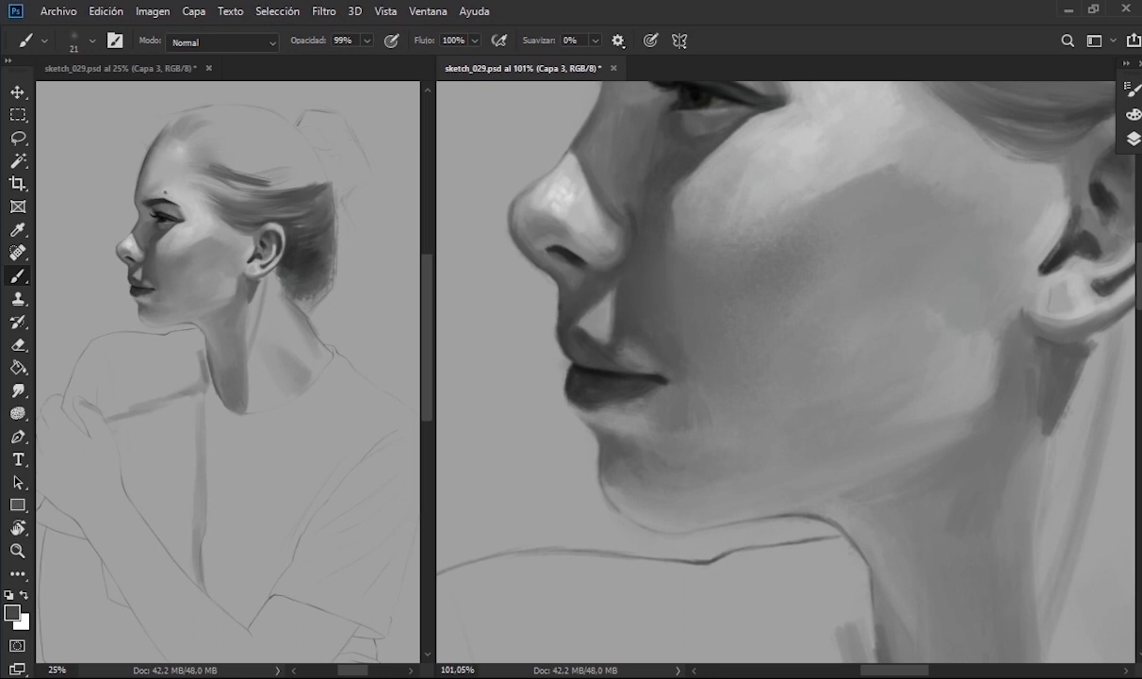
alt+click(599, 312)
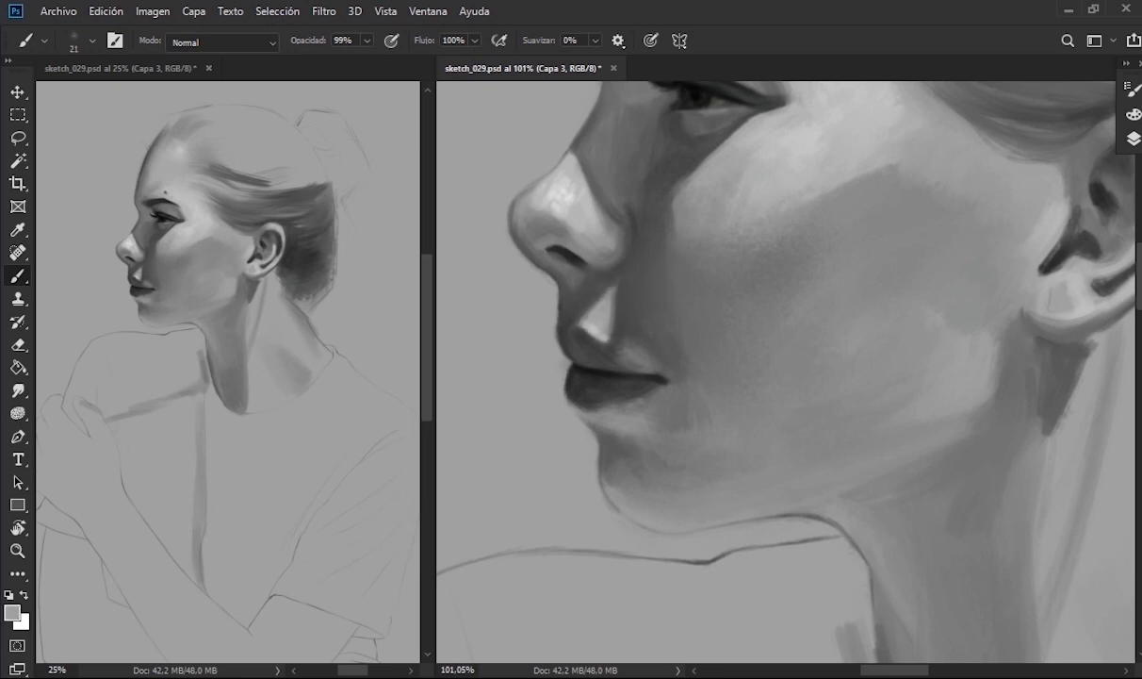
alt+click(605, 332)
drag(608, 273, 596, 331)
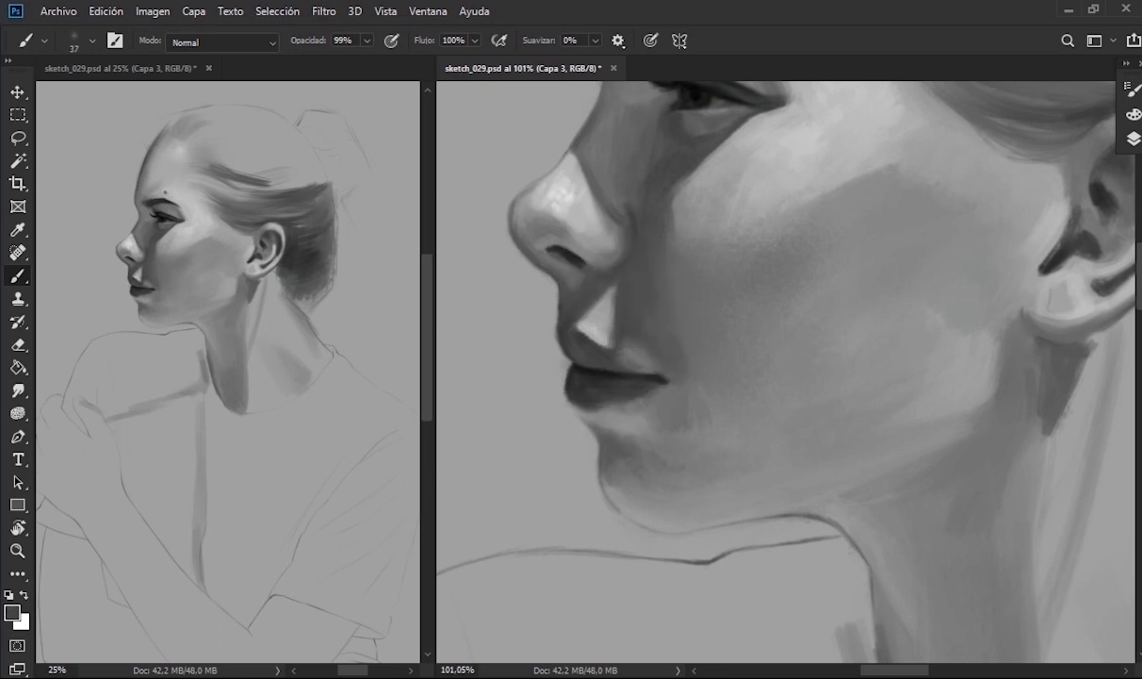
alt+right_click(637, 311)
alt+right_click(636, 383)
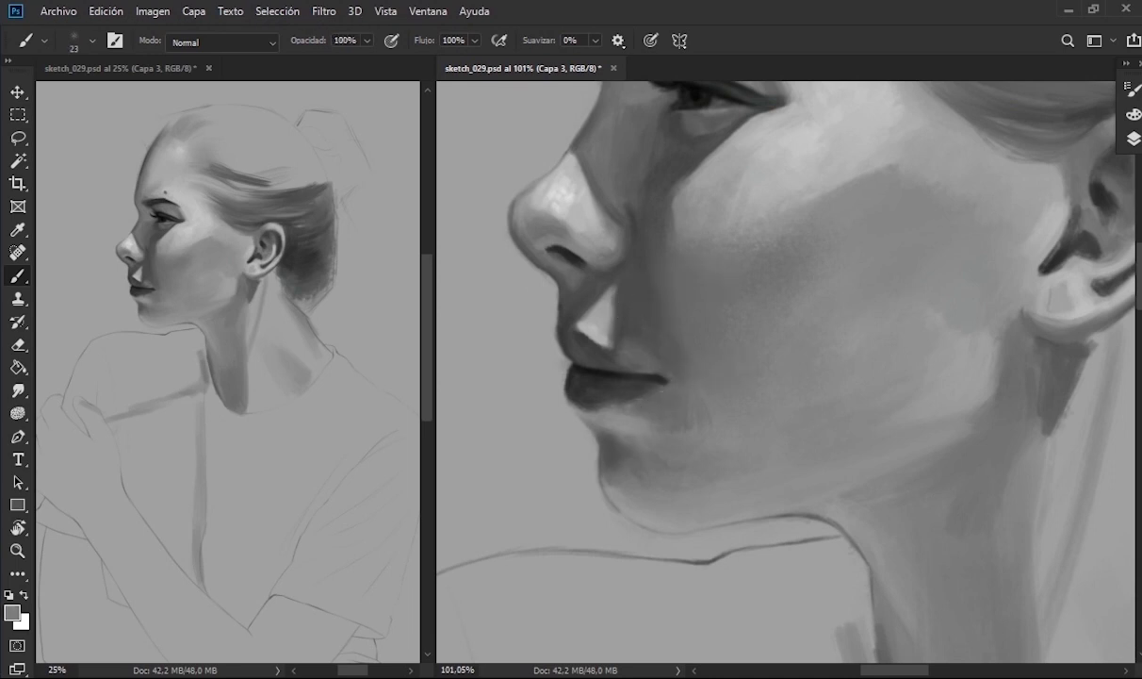
- Flip the canvas horizontally to check proportions, flip it back, and reduce the brush size
scroll(617, 443, down, 3)
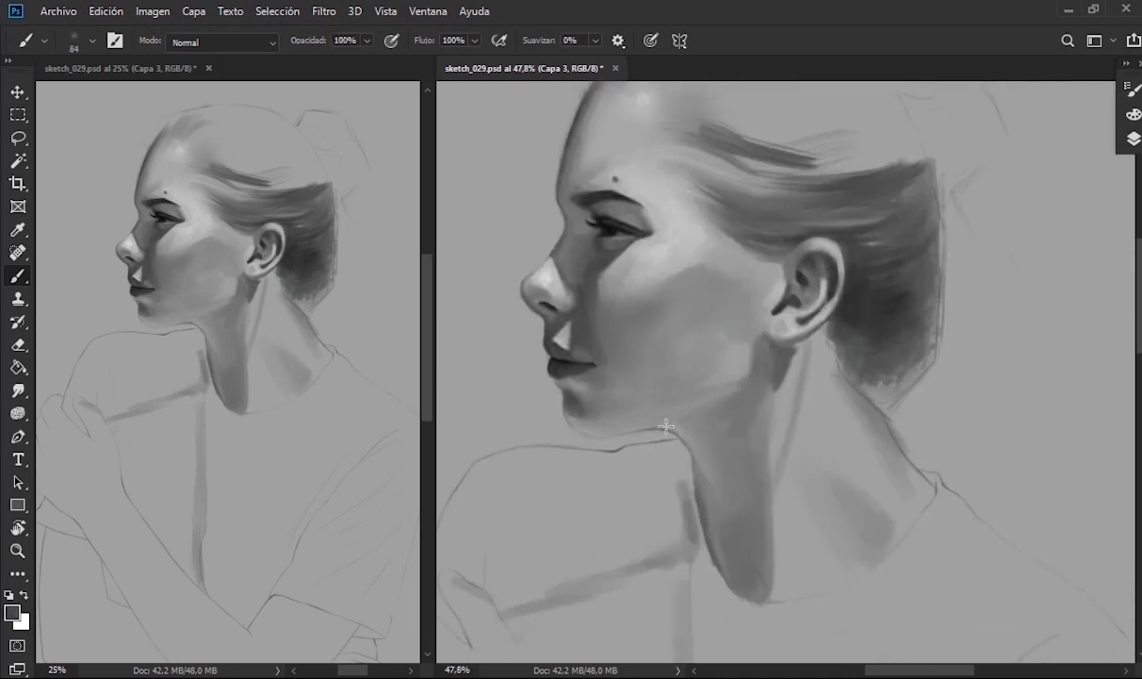
alt+right_click(589, 357)
alt+right_click(606, 403)
key(ctrl+shift+h)
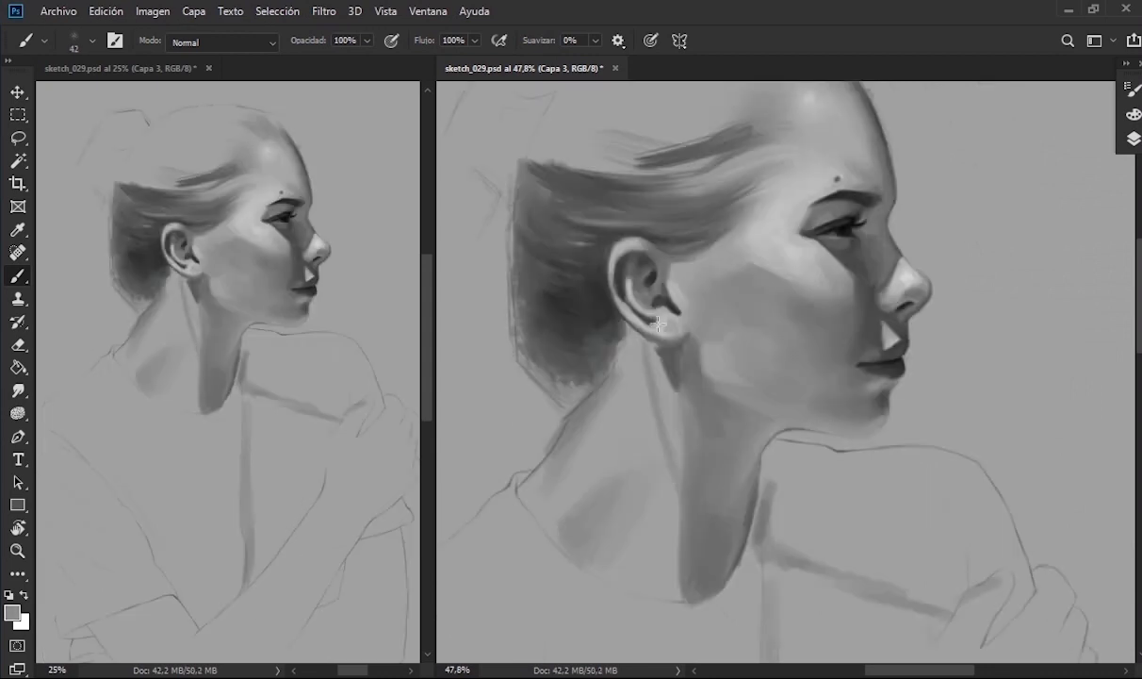
scroll(711, 289, down, 1)
key(ctrl+shift+h)
alt+right_click(637, 278)
scroll(660, 358, down, 1)
alt+right_click(686, 373)
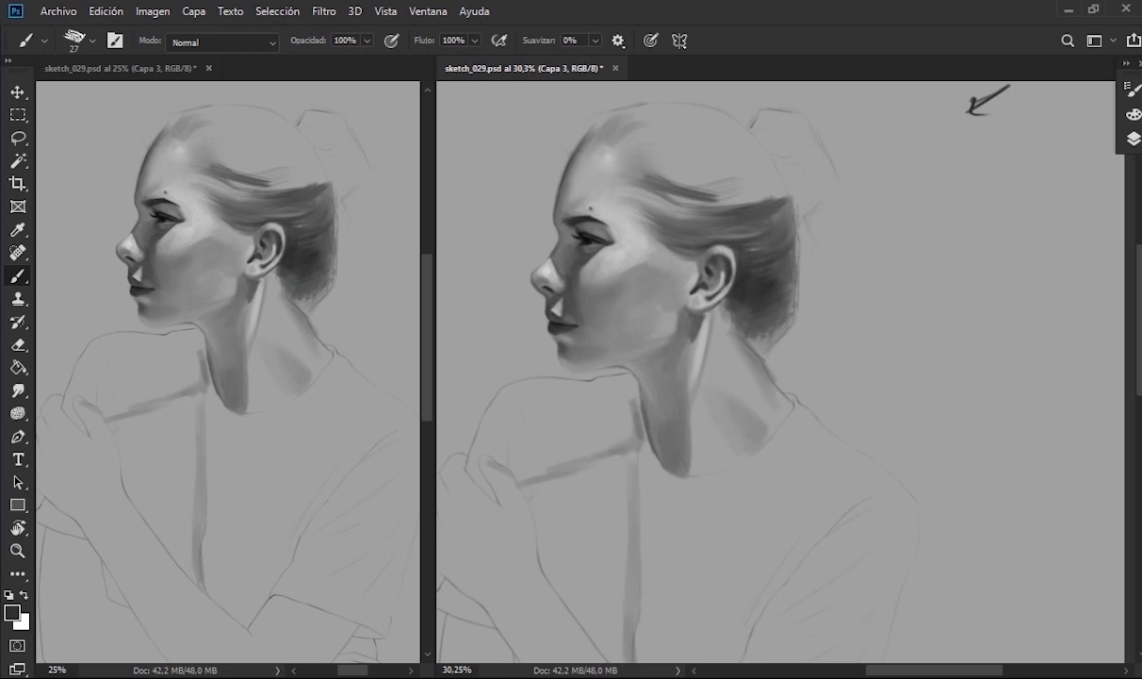
- Paint light grey onto the neck with a light rim along the collar and jaw
alt+click(687, 325)
mouse_move(684, 320)
mouse_down()
mouse_move(721, 391)
mouse_move(749, 396)
mouse_up()
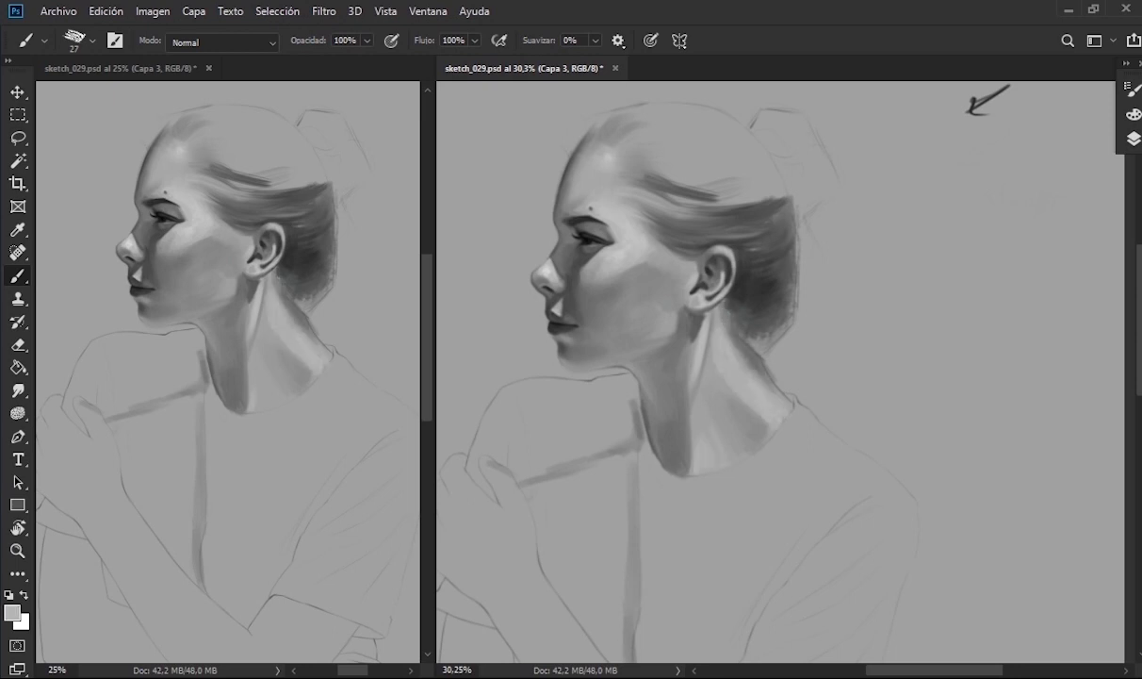
mouse_move(664, 392)
mouse_down()
mouse_move(697, 436)
mouse_move(675, 421)
mouse_up()
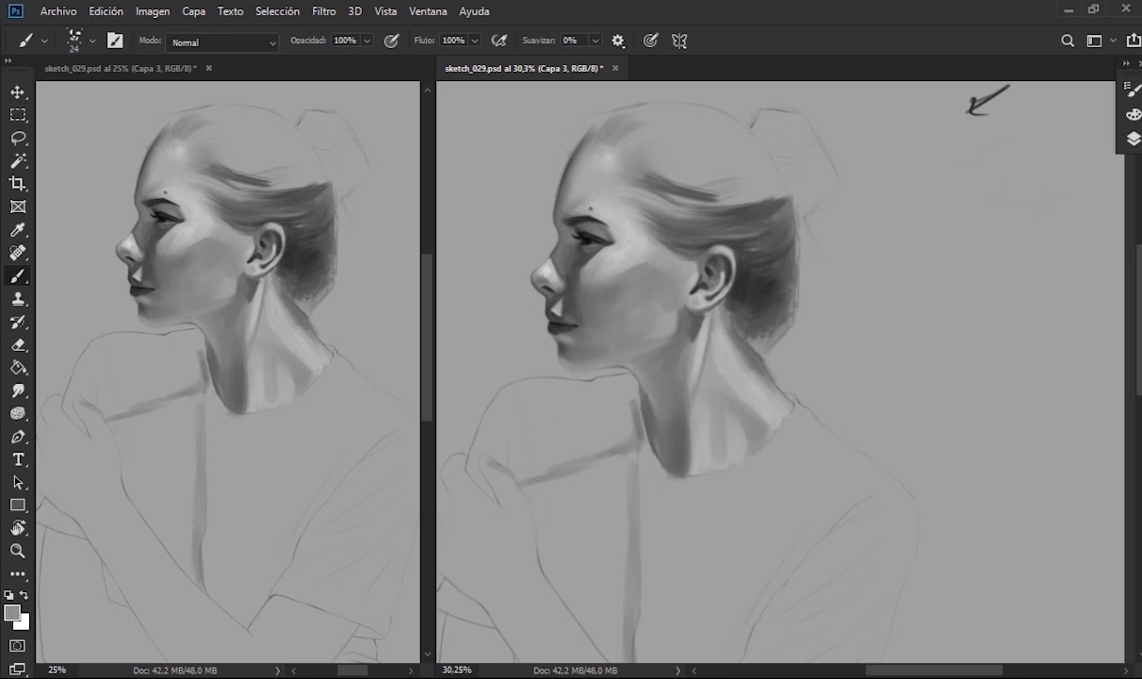
mouse_move(635, 377)
mouse_down()
mouse_move(635, 358)
mouse_move(679, 340)
mouse_move(801, 348)
mouse_up()
scroll(627, 377, up, 5)
mouse_move(636, 349)
mouse_down()
mouse_move(570, 326)
mouse_move(523, 151)
mouse_up()
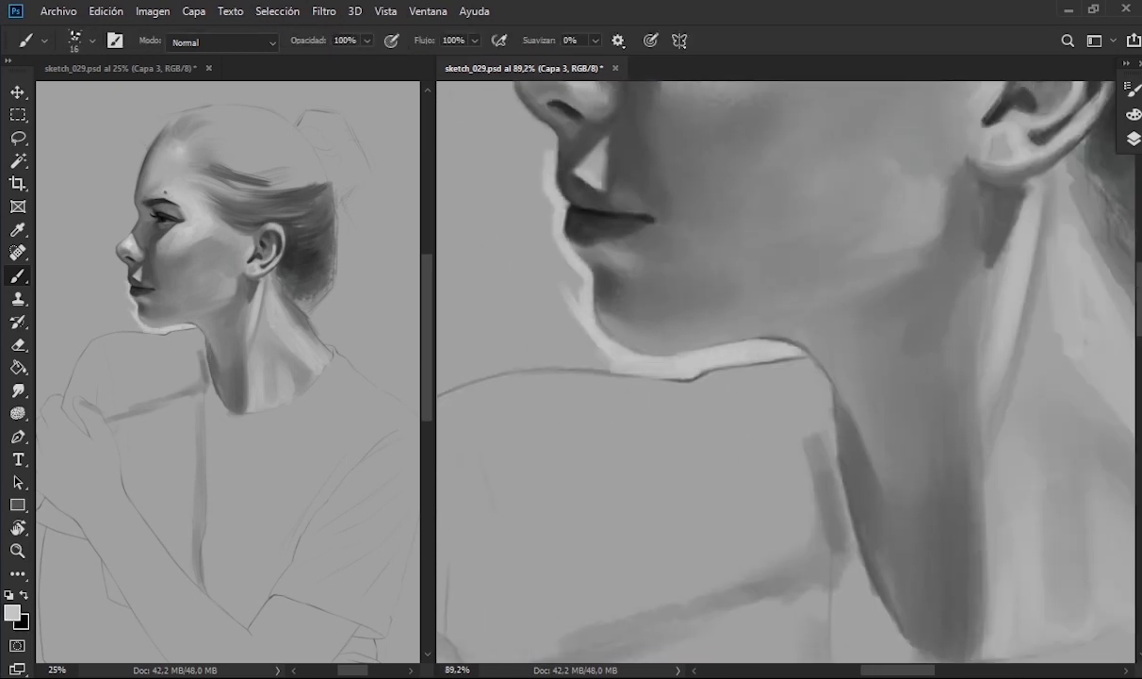
- Extend the light edge up the chin and paint a pale tone beside the face and jaw
scroll(660, 377, up, 2)
mouse_move(542, 288)
mouse_down()
mouse_move(514, 236)
mouse_move(518, 415)
mouse_up()
drag(612, 471, 556, 396)
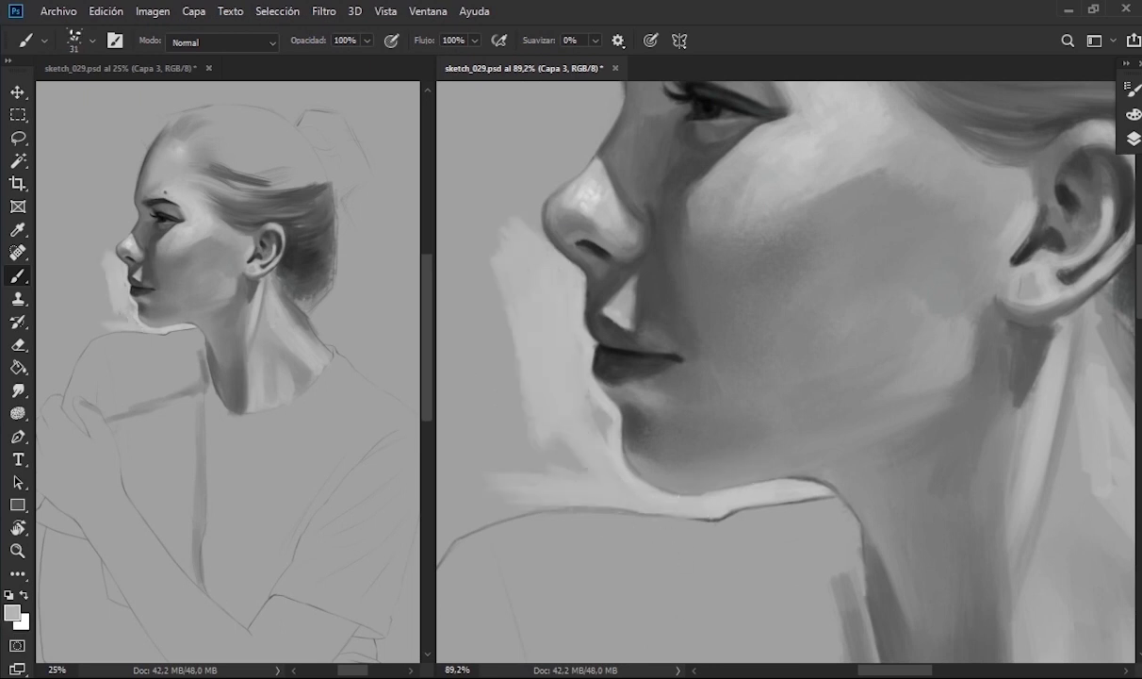
right_click(561, 443)
key(Escape)
scroll(583, 341, down, 3)
scroll(583, 341, up, 4)
scroll(658, 418, up, 2)
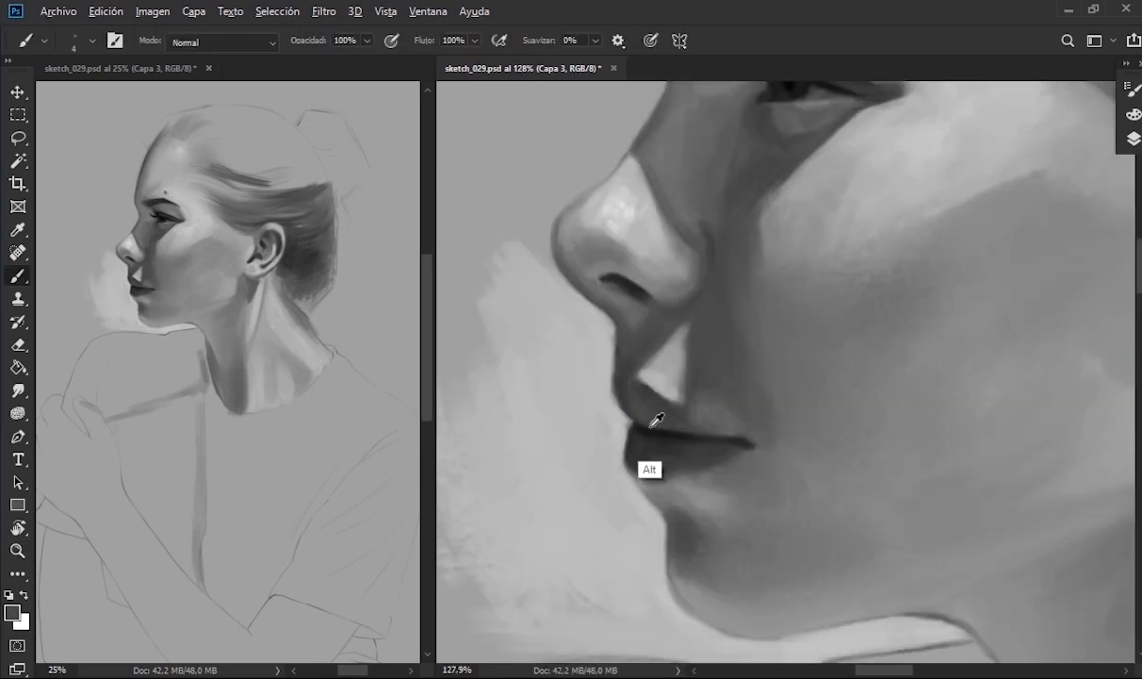
- Sample the dark lip and mid-grey face tones to refine the mouth, toggling the Layers panel
alt+click(614, 445)
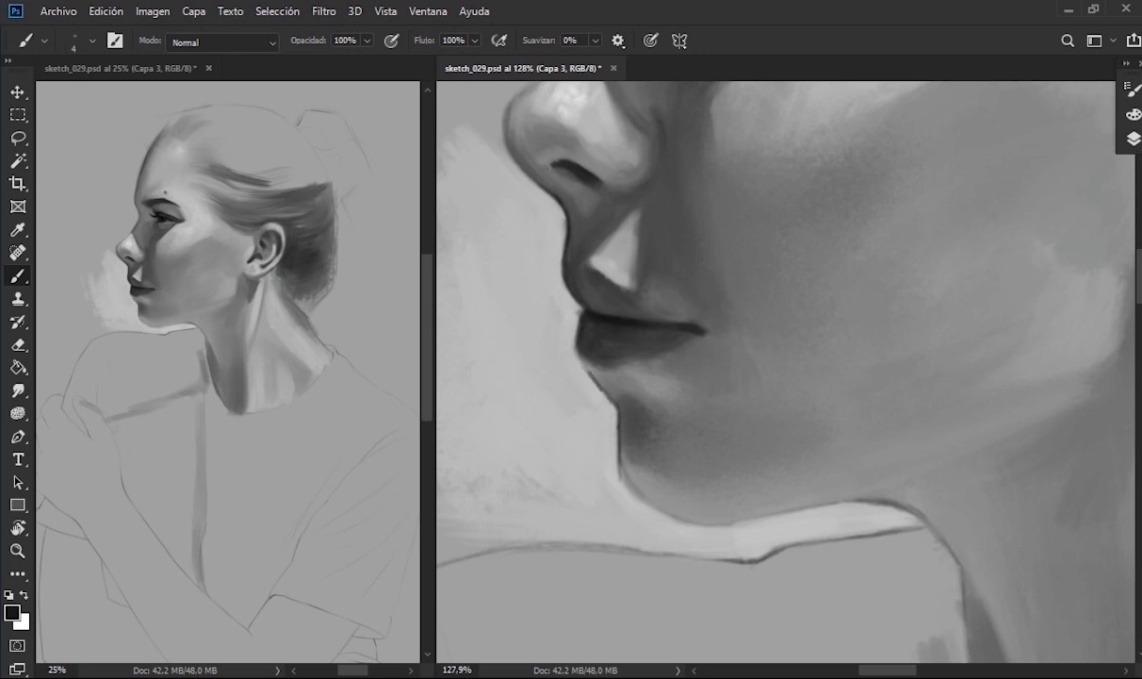
key(F7)
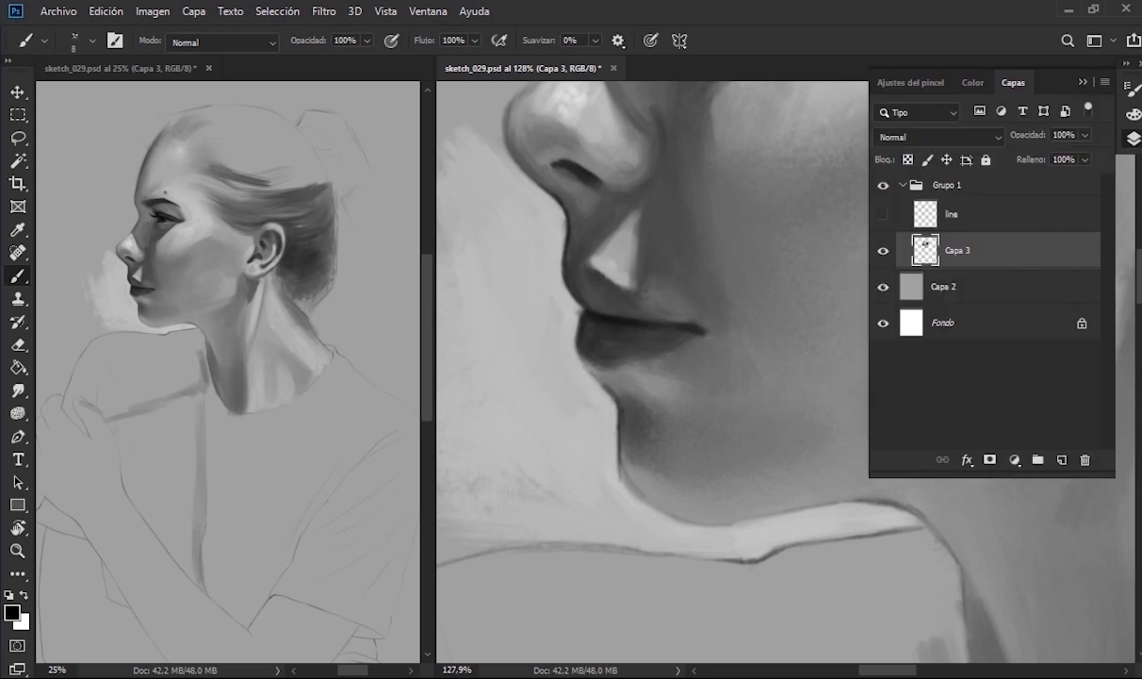
scroll(461, 376, down, 2)
alt+click(462, 375)
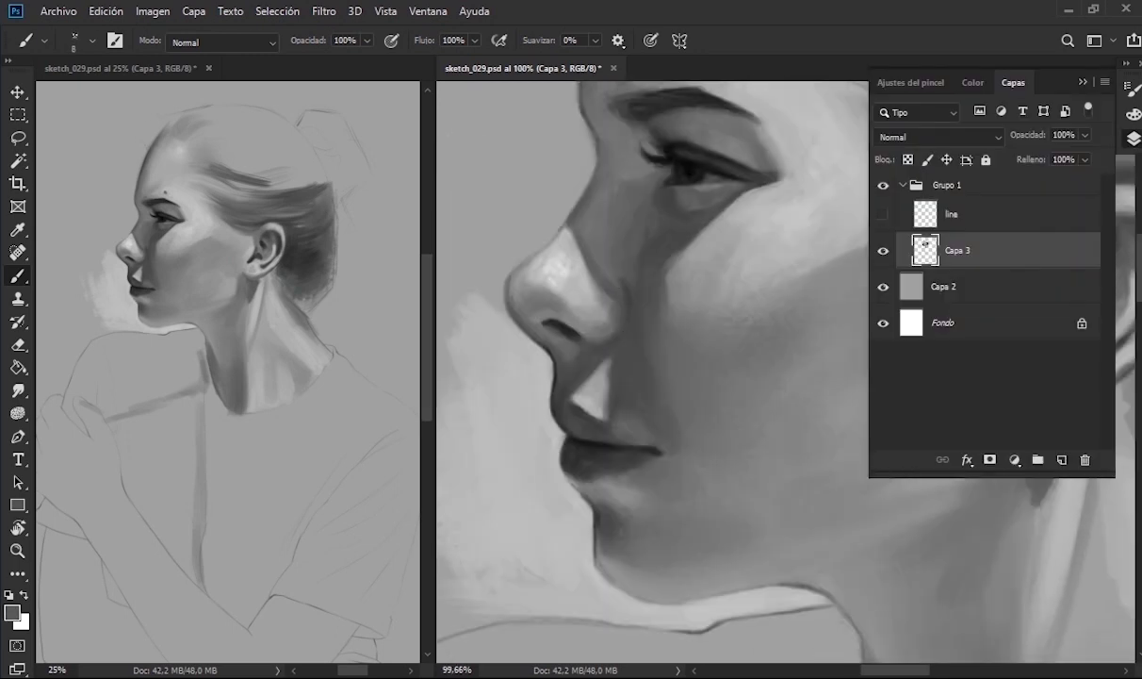
scroll(655, 324, down, 2)
scroll(655, 324, down, 1)
scroll(542, 404, up, 3)
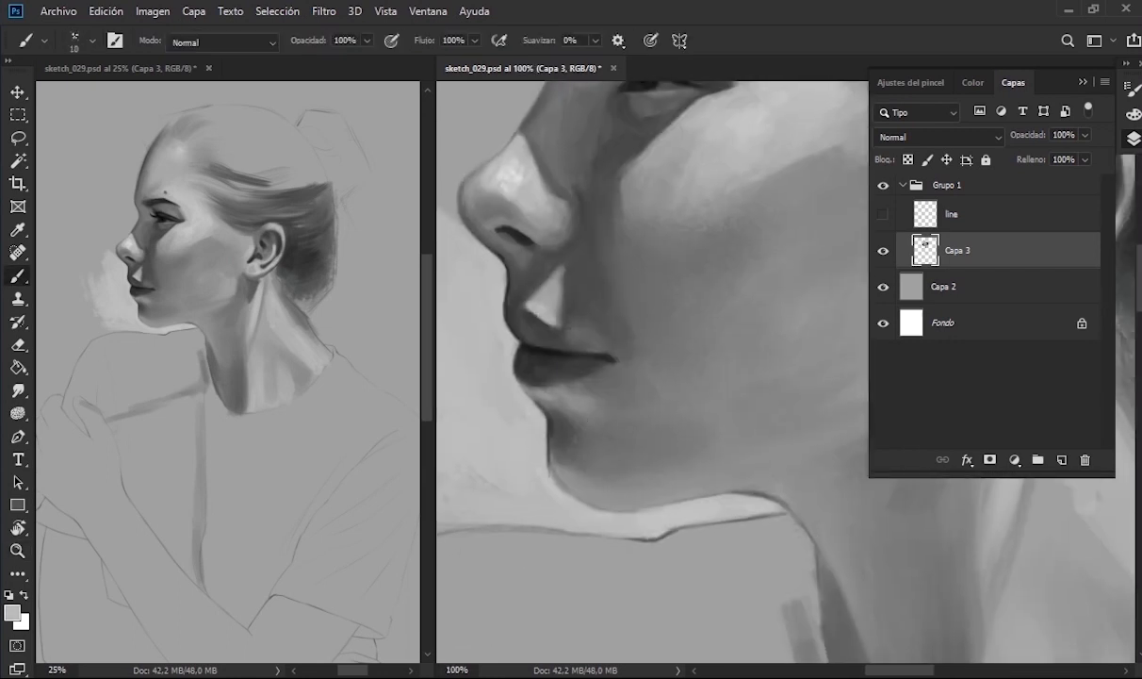
scroll(790, 289, down, 3)
scroll(791, 289, up, 2)
key(F7)
- Switch to a new brush preset painting in white and brighten the neck with light strokes
key(d)
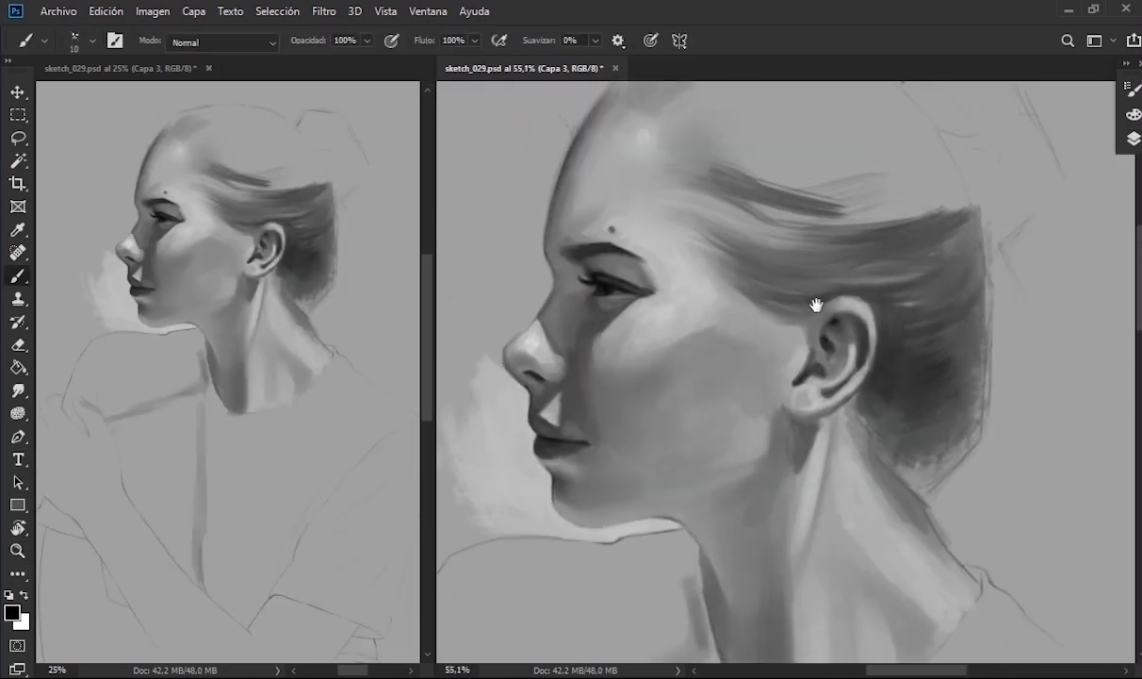
scroll(816, 304, down, 1)
key(x)
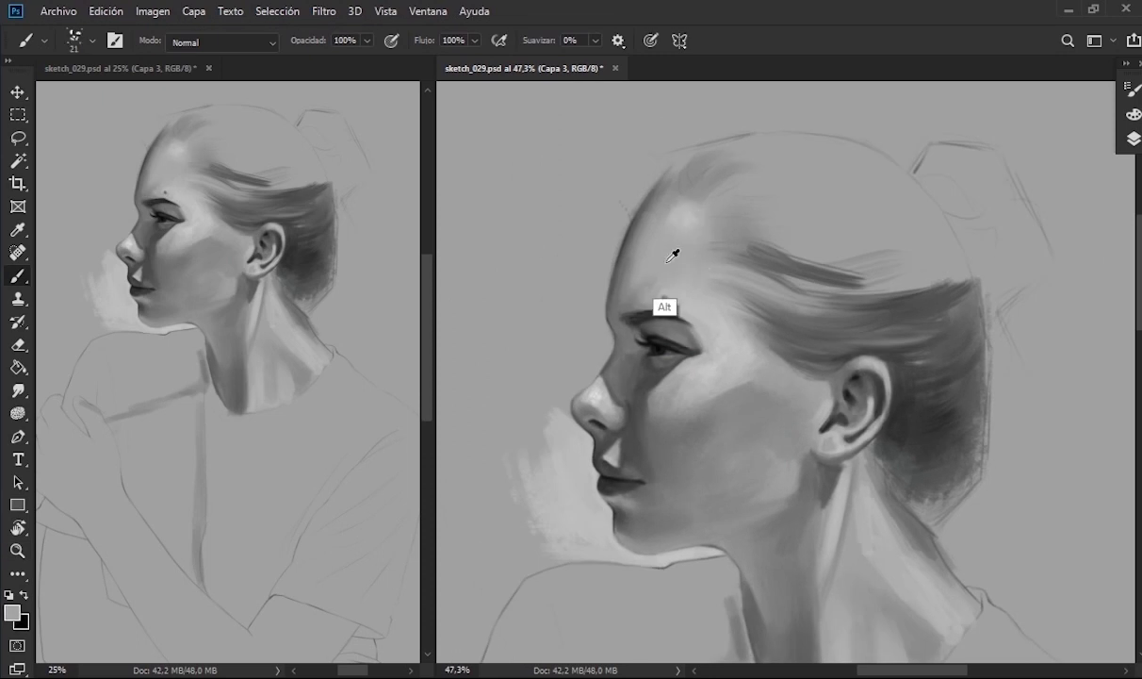
scroll(678, 280, down, 1)
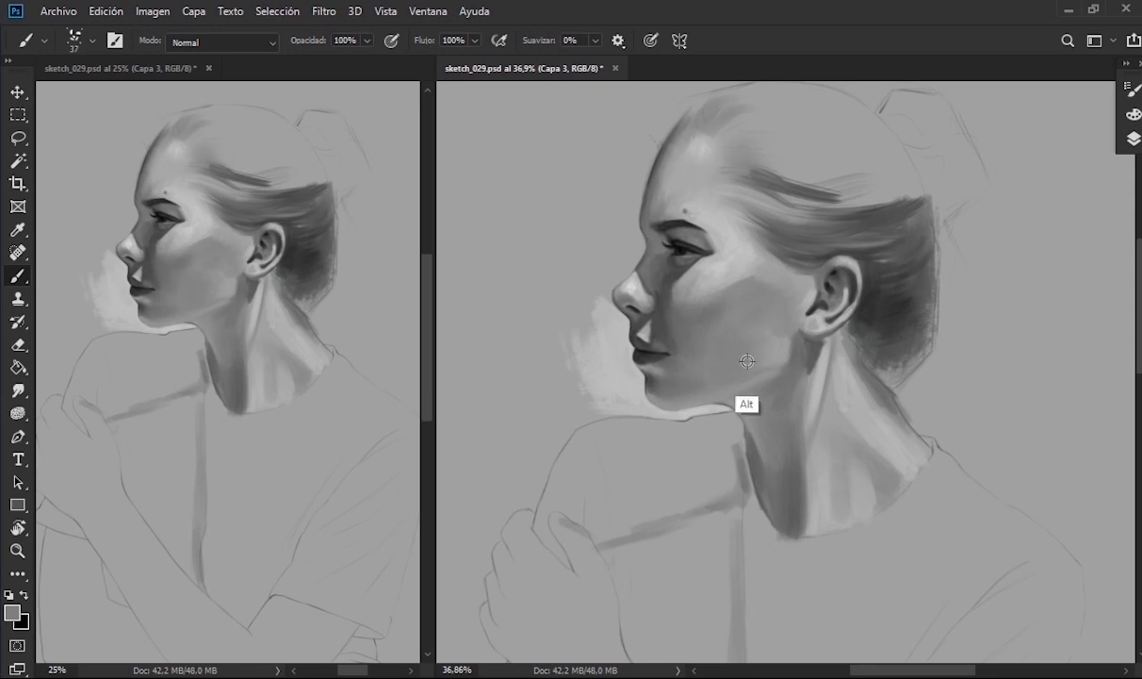
mouse_move(702, 338)
mouse_down()
mouse_move(696, 316)
mouse_move(650, 311)
mouse_move(716, 311)
mouse_up()
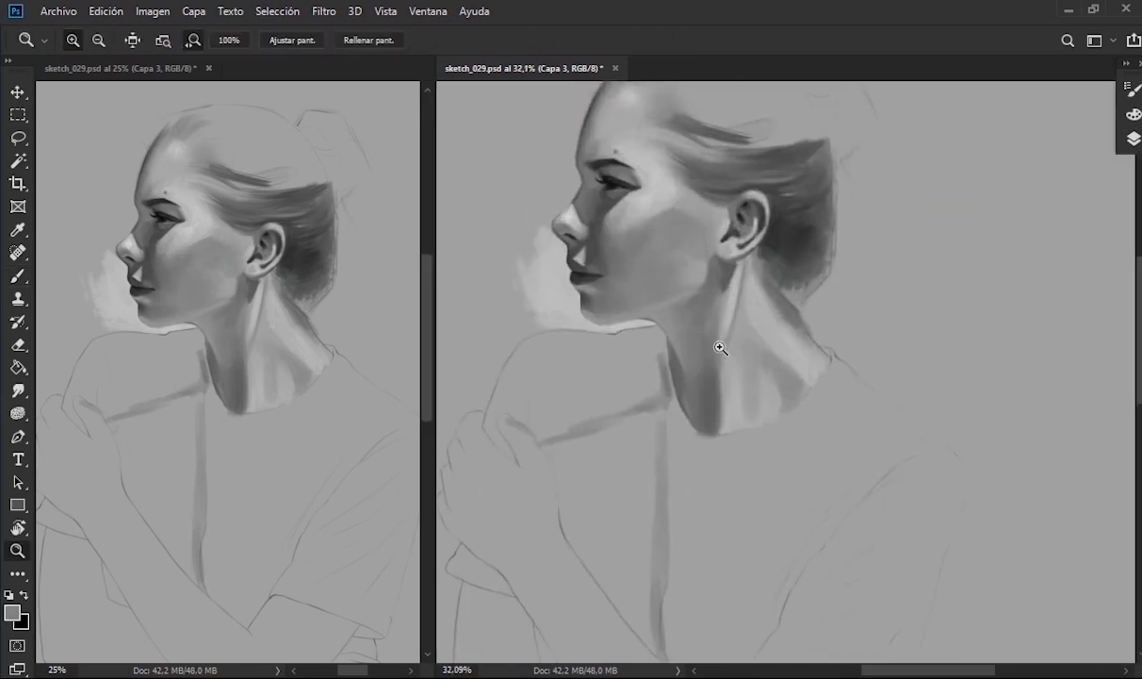
right_click(758, 569)
double_click(757, 569)
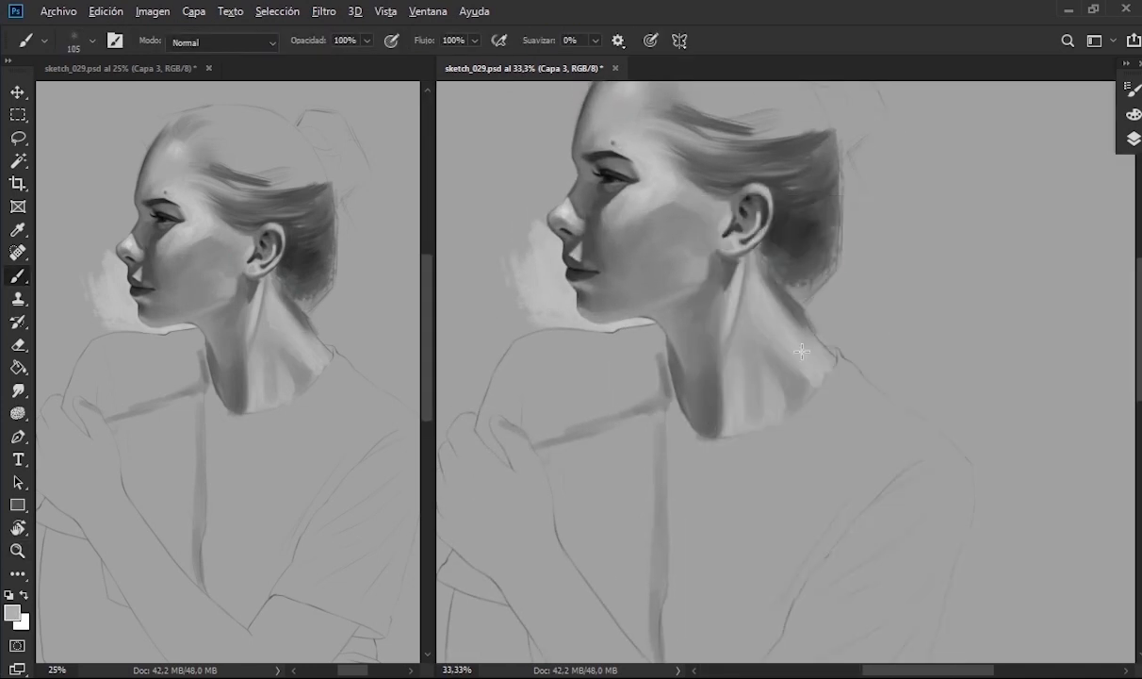
key(x)
drag(716, 421, 784, 406)
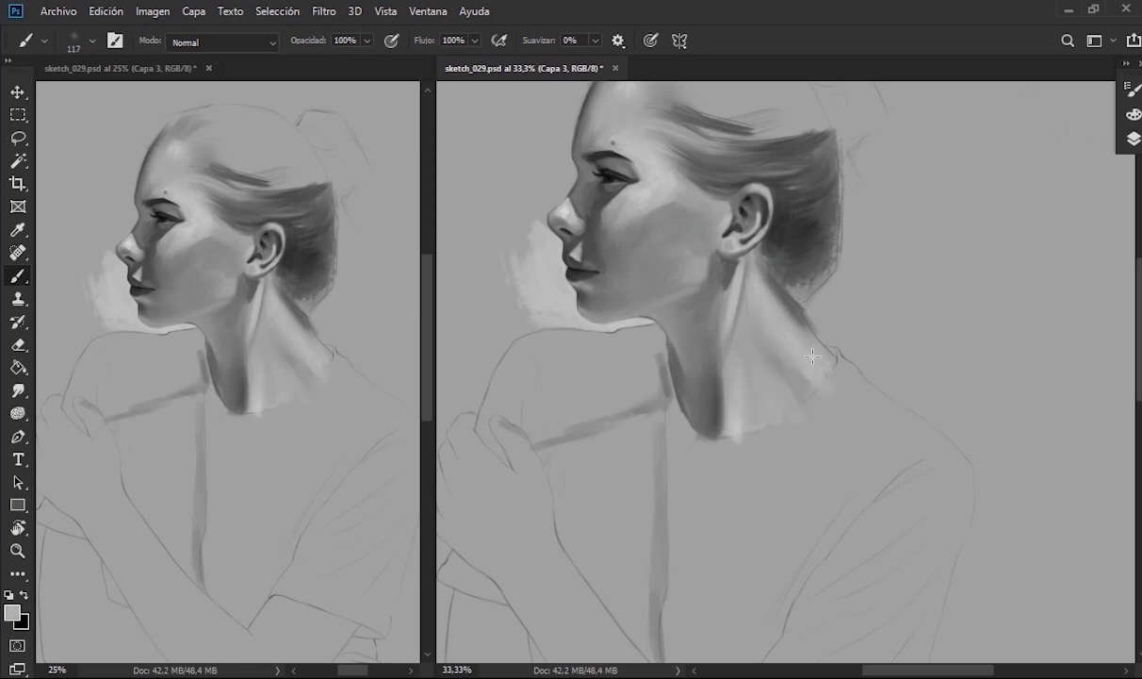
drag(813, 357, 819, 368)
scroll(807, 327, up, 2)
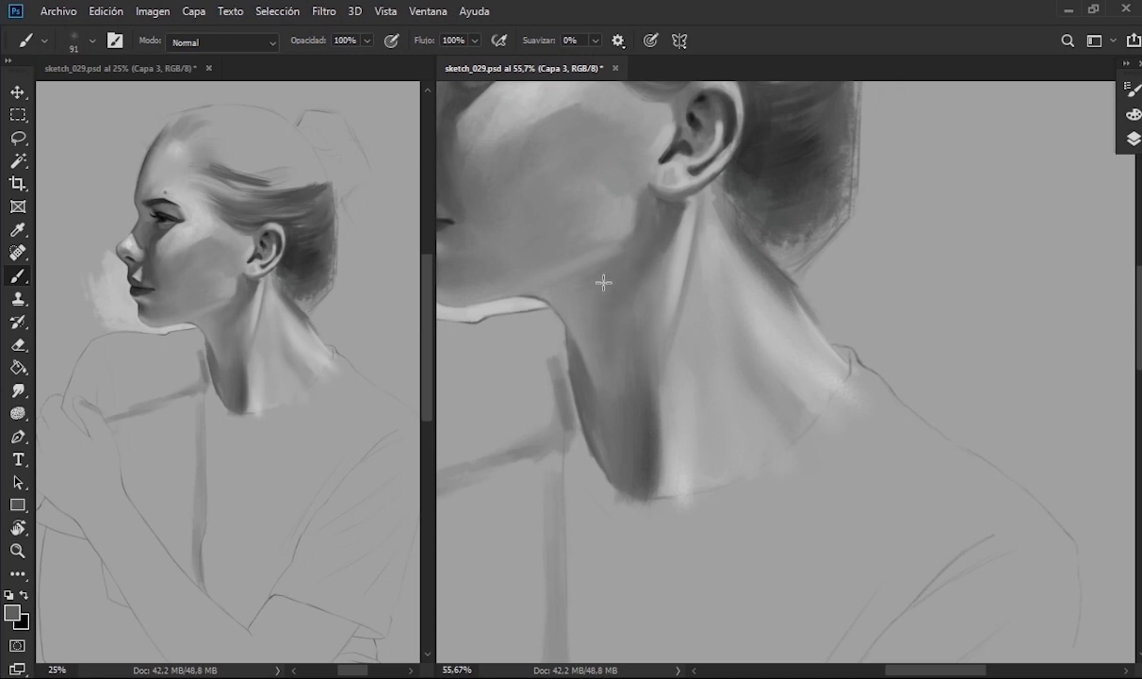
- With a large soft round brush, soften cheek and jaw shading and paint a pale haze left of the face
right_click(622, 233)
key(Escape)
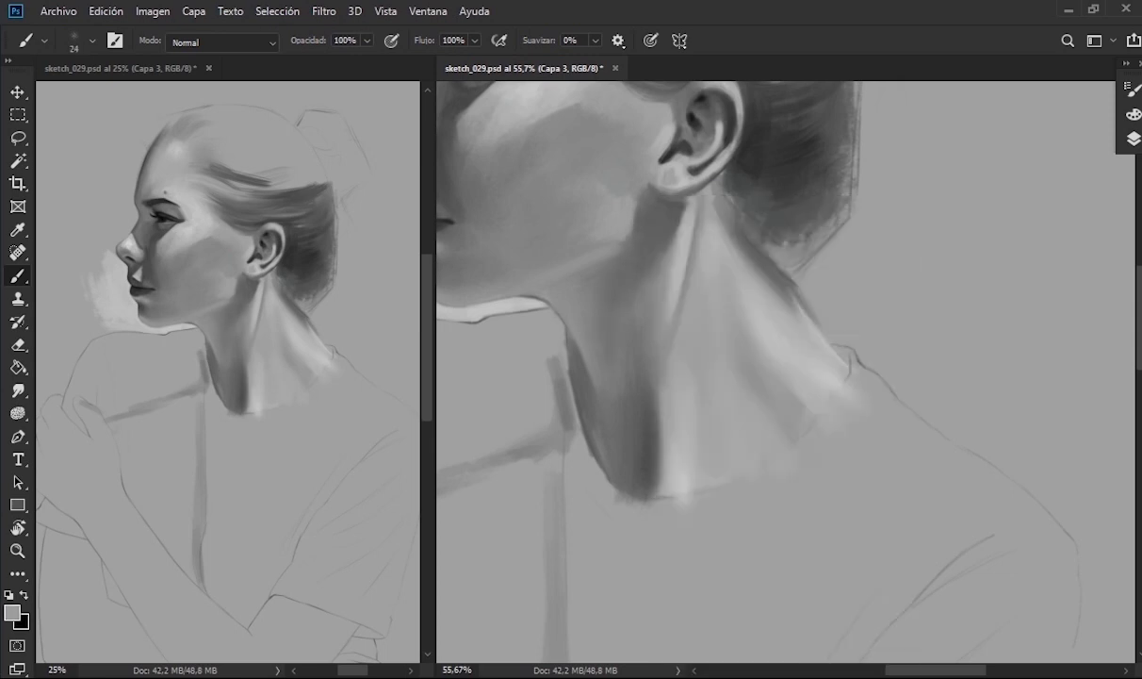
drag(653, 199, 800, 341)
right_click(742, 198)
double_click(866, 487)
drag(626, 267, 677, 302)
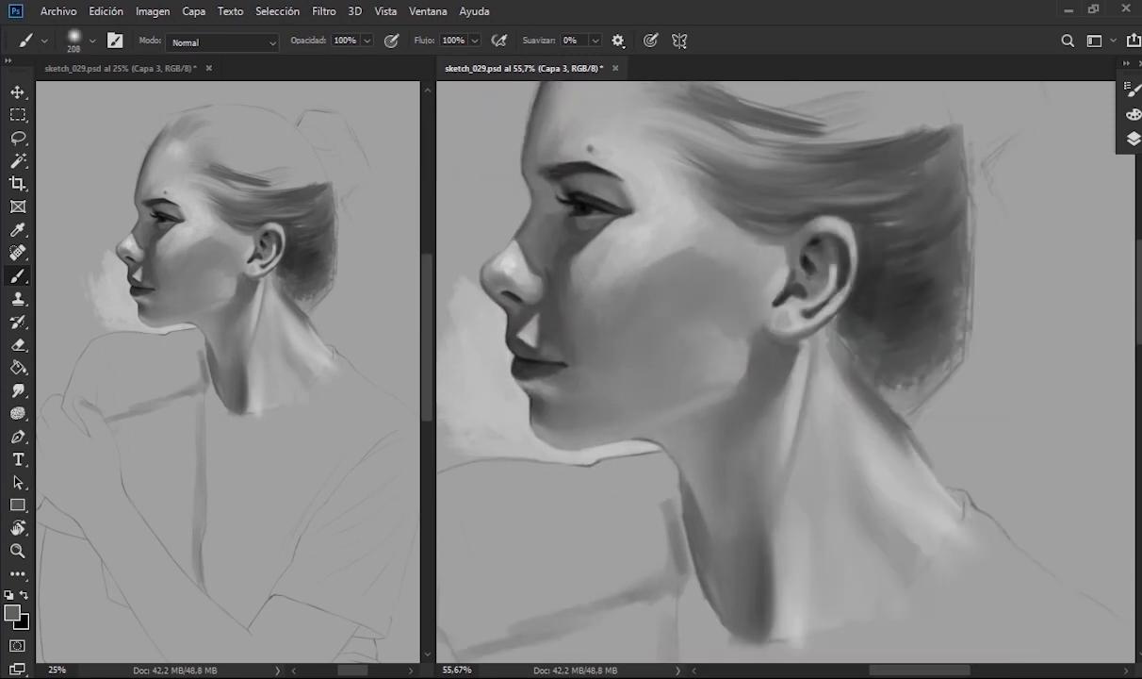
drag(563, 343, 629, 391)
drag(734, 303, 737, 313)
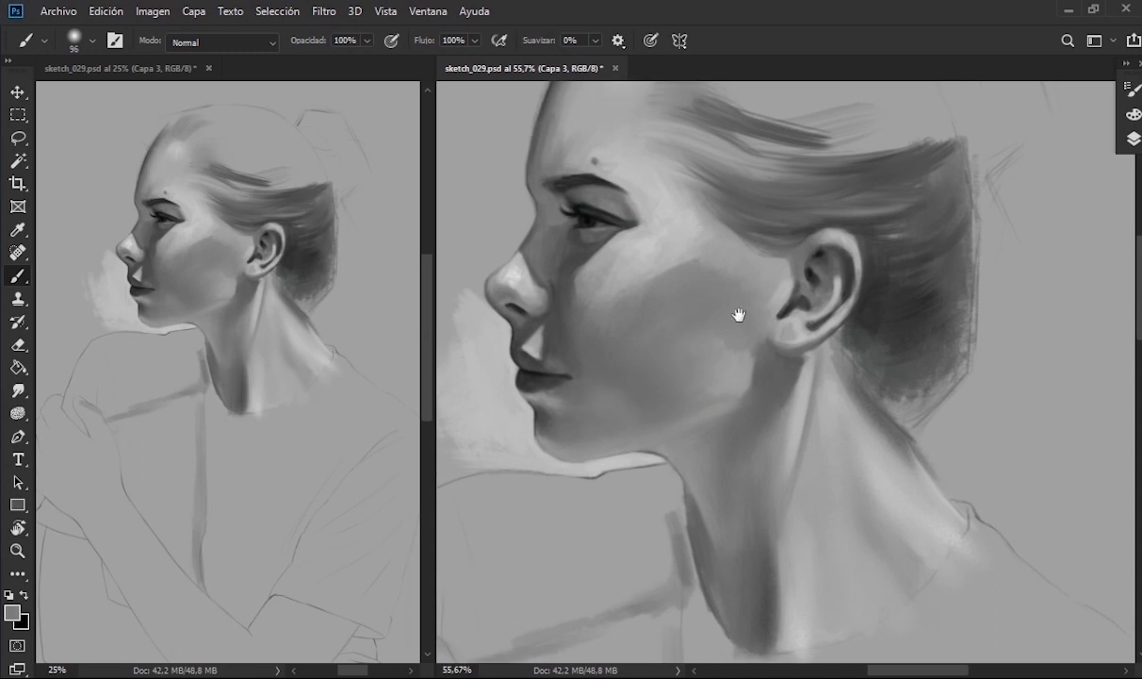
scroll(737, 314, down, 2)
key(d)
mouse_move(486, 325)
mouse_down()
mouse_move(504, 405)
mouse_move(622, 396)
mouse_up()
- Paint a soft pale glow beside and behind the face profile in the light colour
key(x)
drag(546, 377, 584, 452)
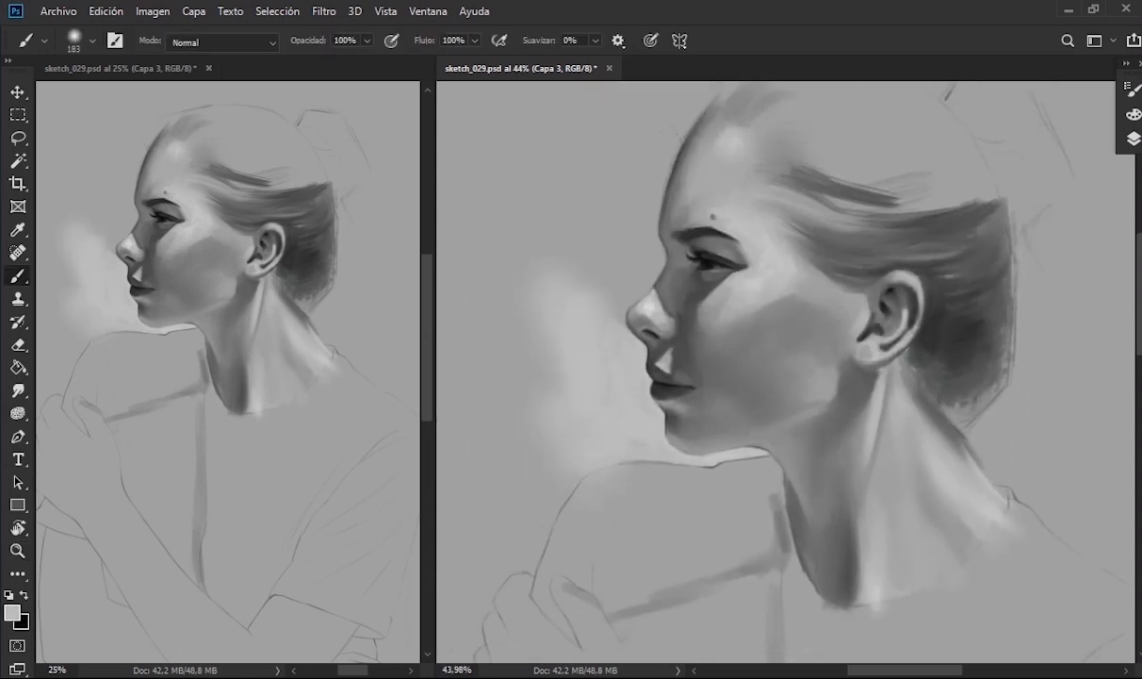
drag(509, 325, 527, 377)
drag(641, 386, 528, 386)
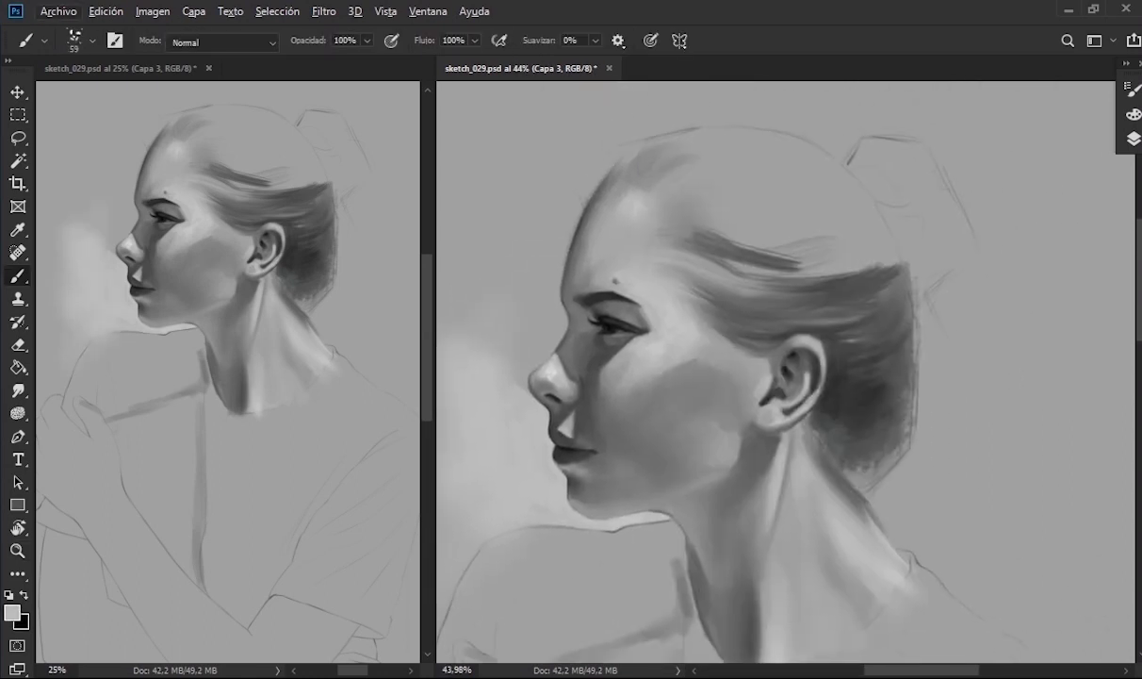
- Darken the top and back of the hair with long strokes and shade the hairline
drag(848, 236, 684, 227)
drag(826, 217, 637, 188)
drag(782, 156, 614, 128)
drag(825, 194, 650, 132)
drag(834, 226, 702, 179)
drag(858, 264, 745, 226)
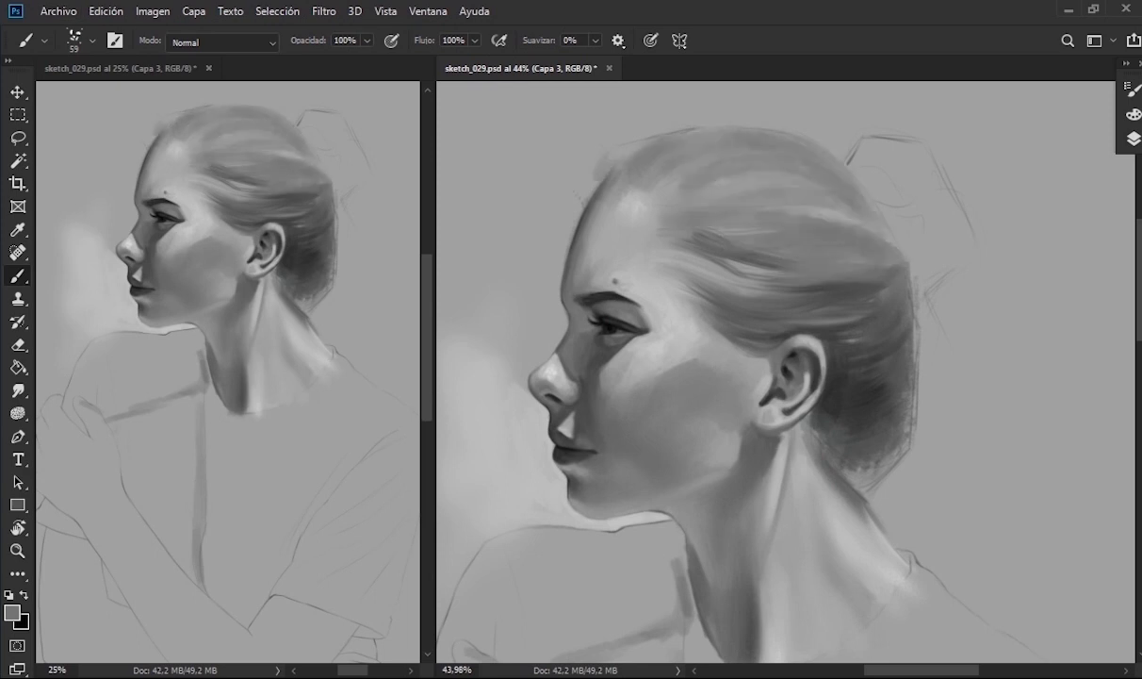
drag(664, 156, 641, 203)
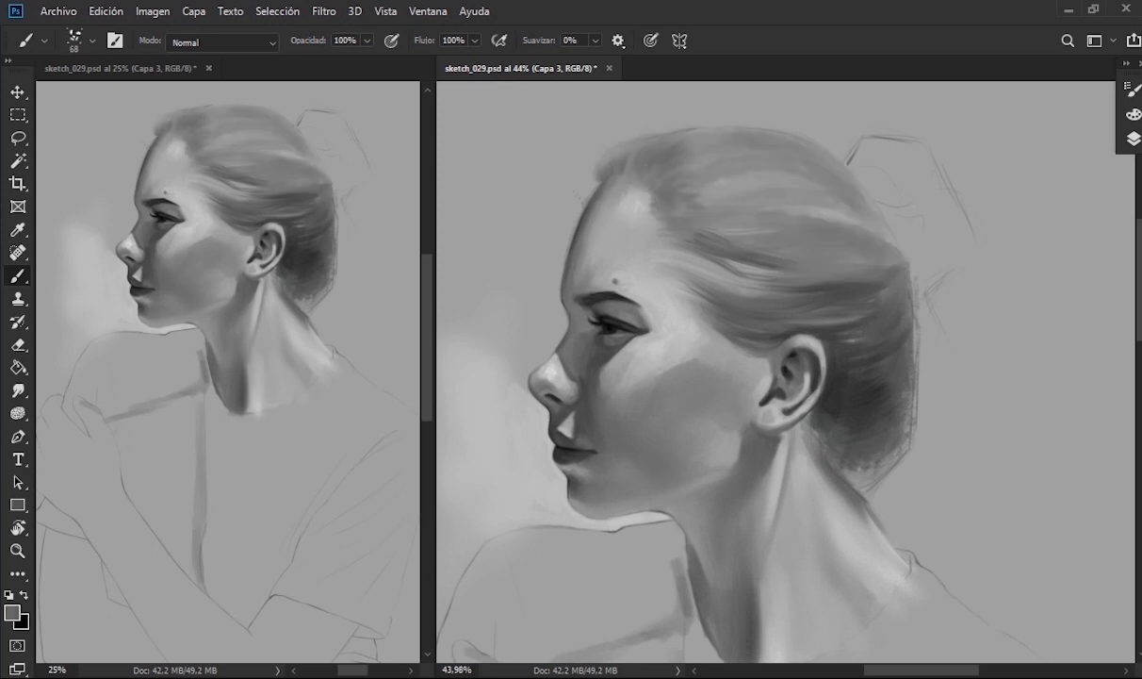
- Sample a darker hair grey and paint dark strokes behind and below the ear
alt+click(768, 259)
drag(678, 273, 763, 245)
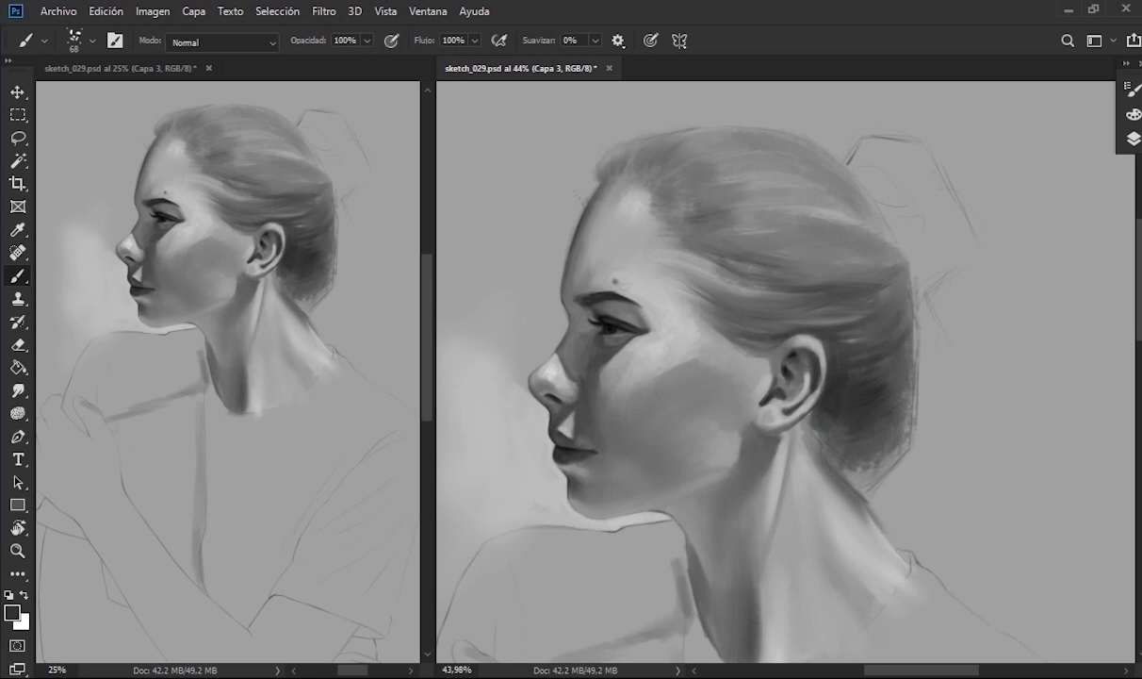
drag(801, 362, 837, 339)
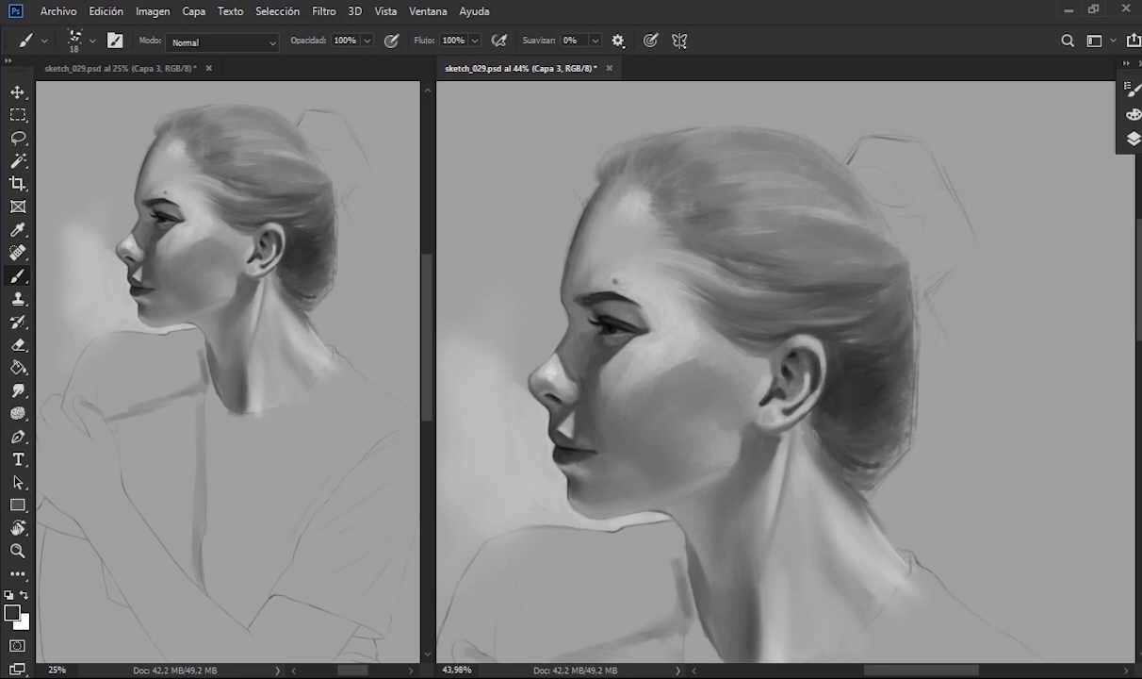
drag(773, 408, 749, 450)
- Resize the brush and lighten the neck with a broad stroke
scroll(782, 377, down, 2)
right_click(758, 188)
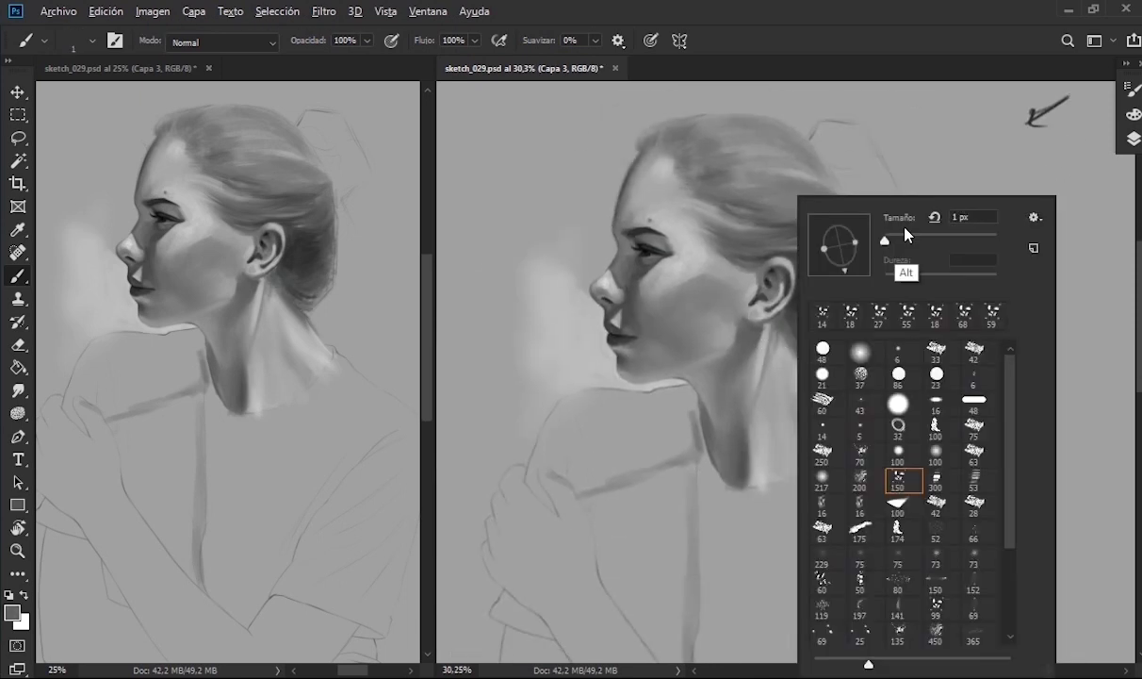
drag(855, 214, 819, 214)
key(Return)
scroll(743, 384, up, 2)
drag(716, 283, 743, 384)
key(bracketright)
key(bracketright)
key(bracketright)
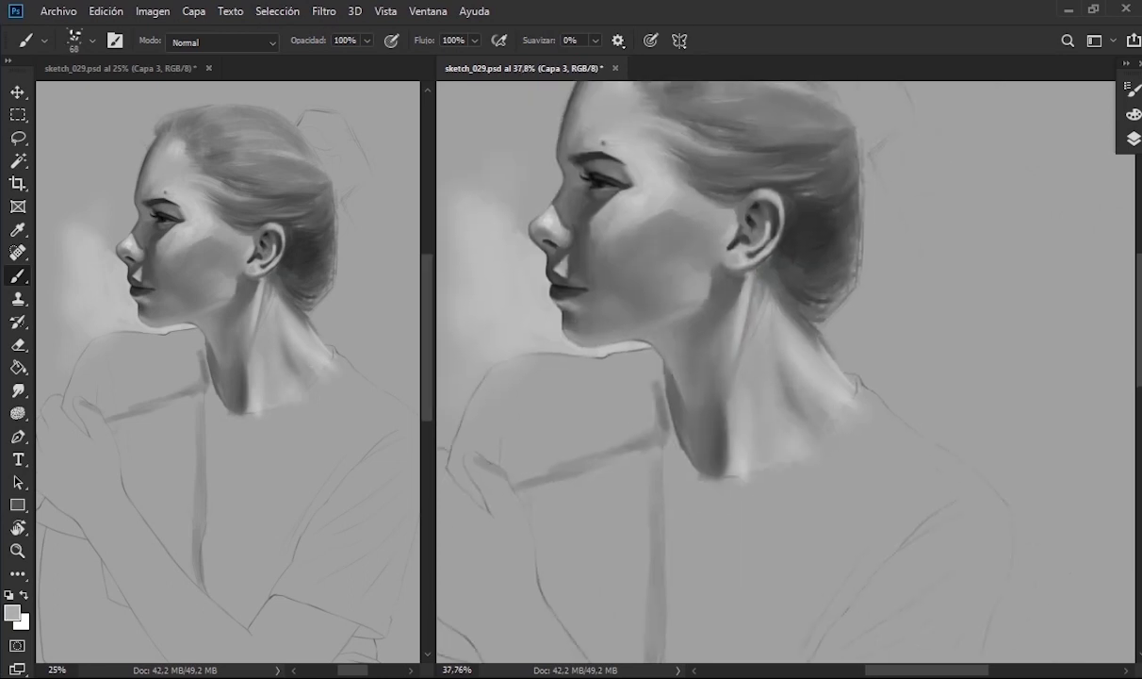
drag(740, 454, 840, 411)
- Reset colours to black and white and pick the 75 px brush preset
key(d)
key(x)
drag(722, 382, 660, 382)
right_click(759, 192)
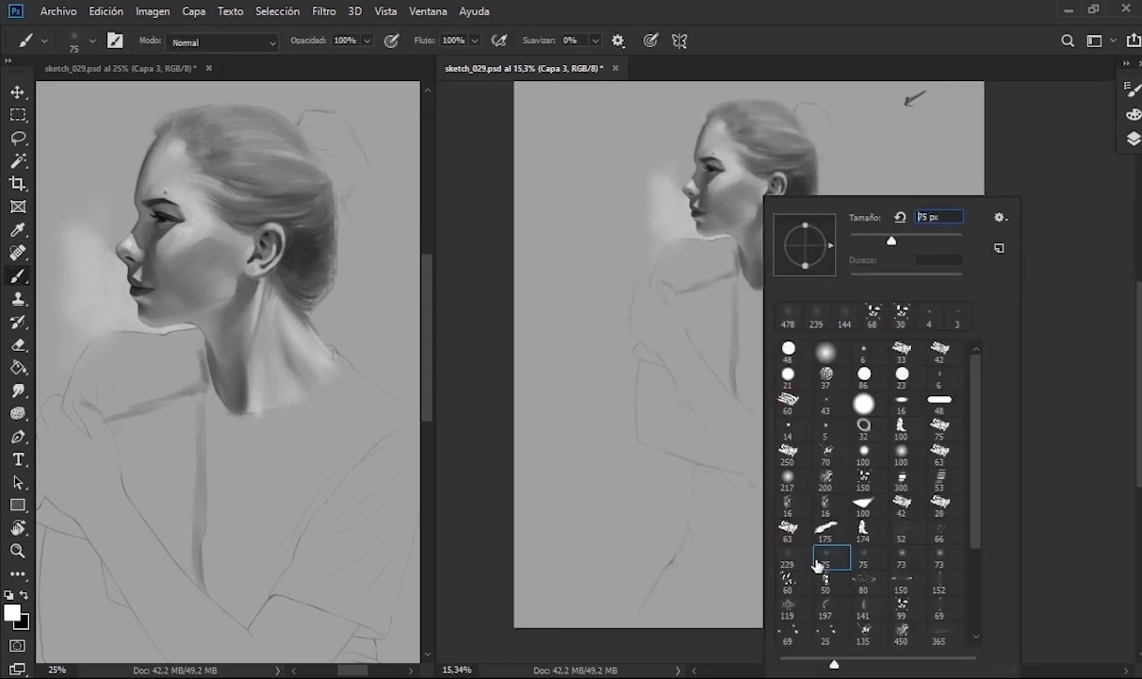
double_click(826, 556)
key(x)
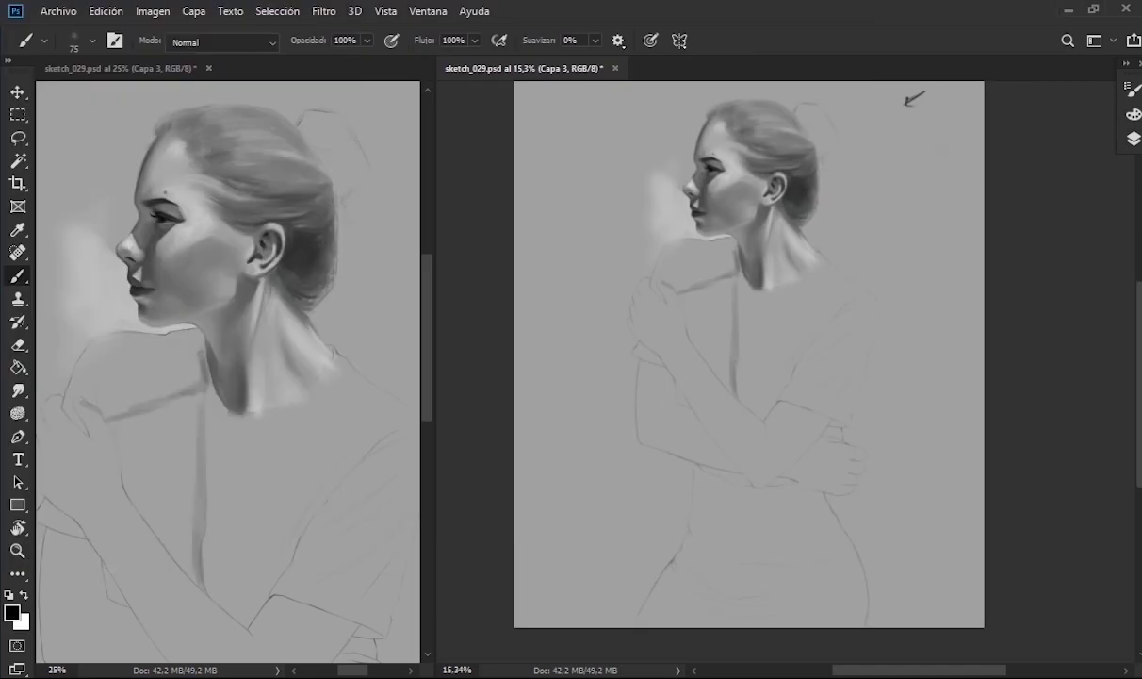
- Try an S-shaped stroke on the body, undo it, and zoom to check the waist
drag(744, 407, 728, 352)
key(ctrl+z)
key(ctrl+plus)
key(ctrl+plus)
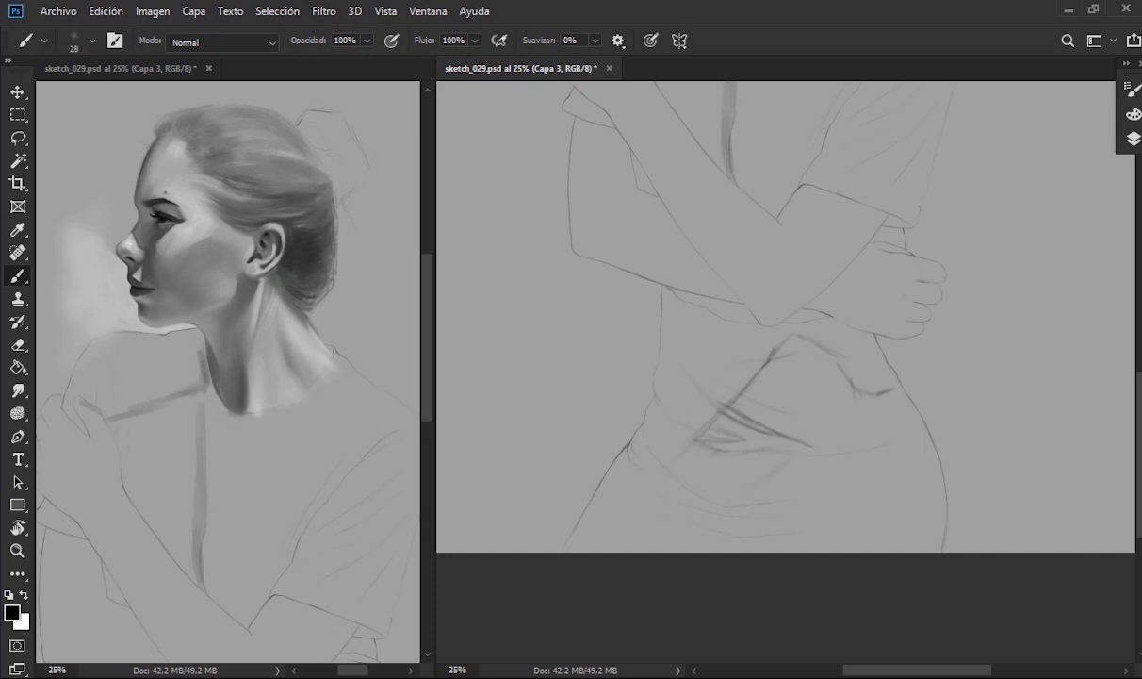
key(ctrl+0)
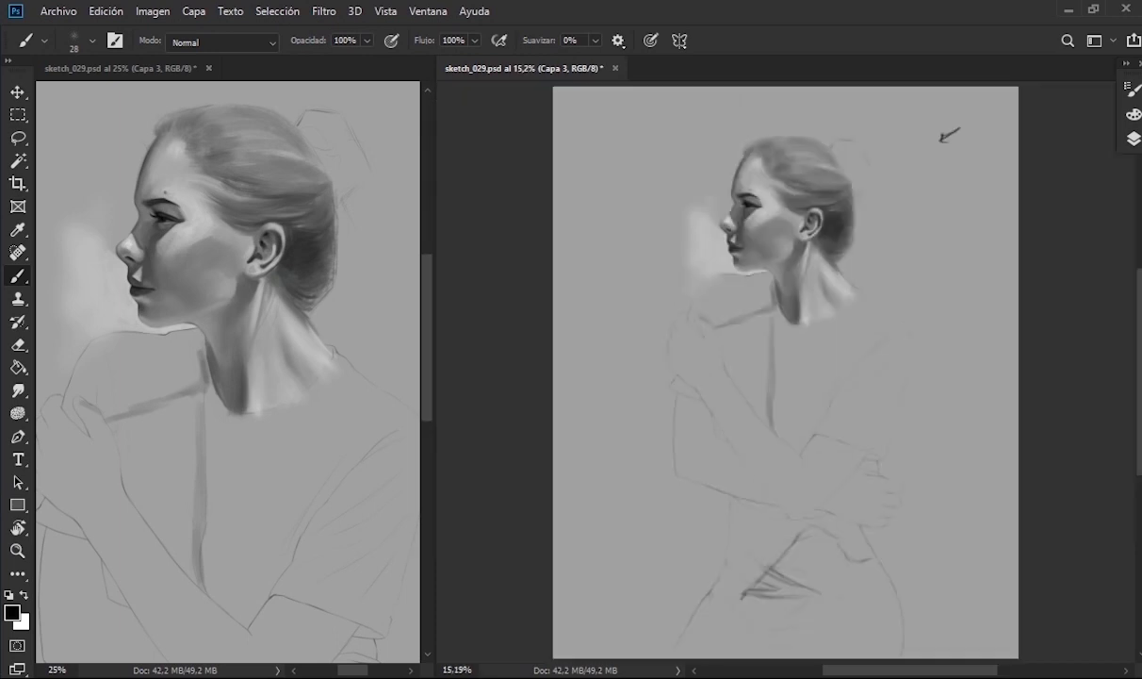
scroll(803, 189, up, 4)
right_click(811, 189)
- Build up the hair bun with dark strokes using the textured 60 px brush
double_click(878, 401)
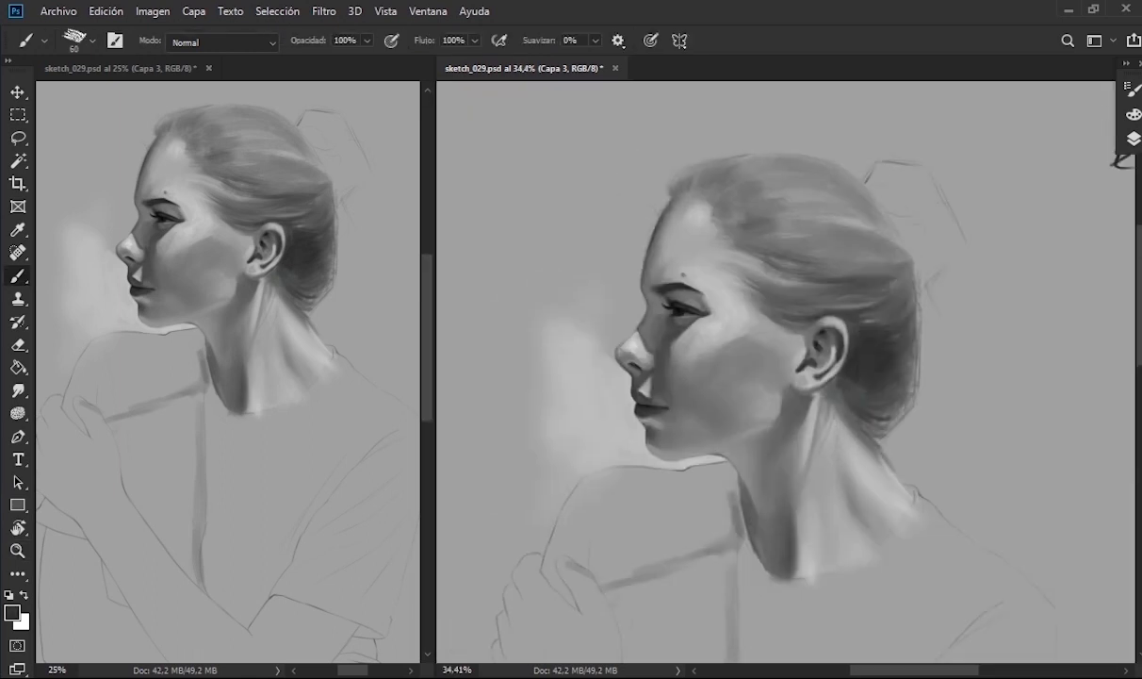
drag(881, 165, 943, 245)
drag(881, 202, 910, 254)
drag(848, 170, 876, 222)
drag(782, 165, 848, 231)
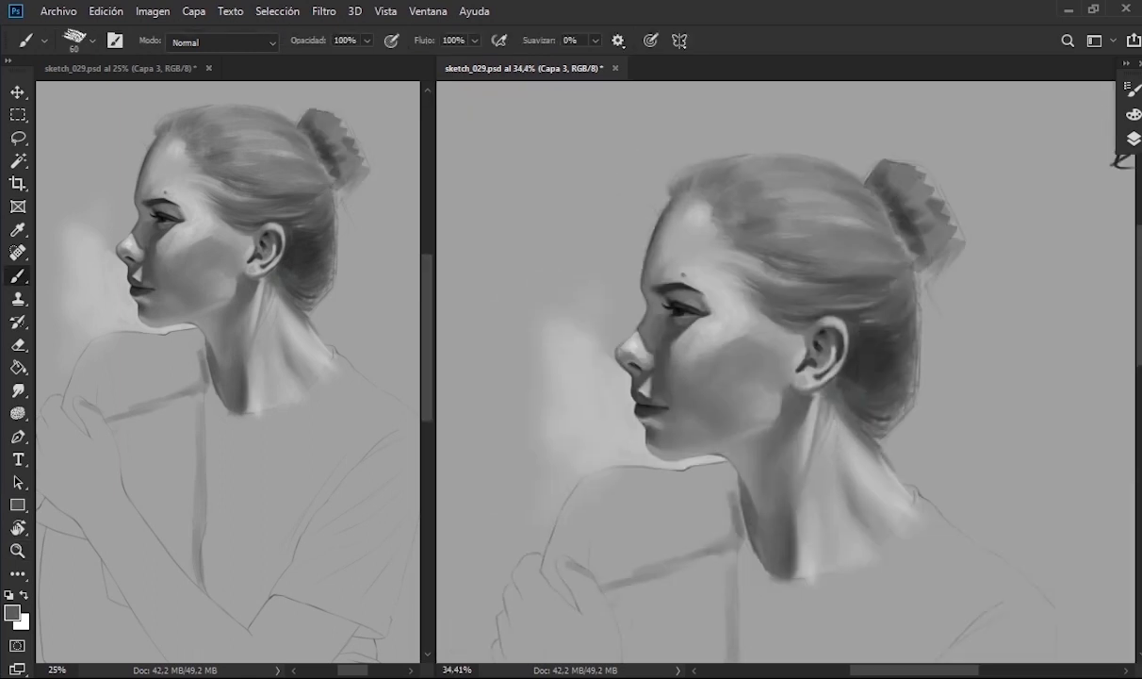
mouse_move(829, 184)
mouse_down()
mouse_move(863, 245)
mouse_move(881, 162)
mouse_move(907, 236)
mouse_up()
alt+click(950, 189)
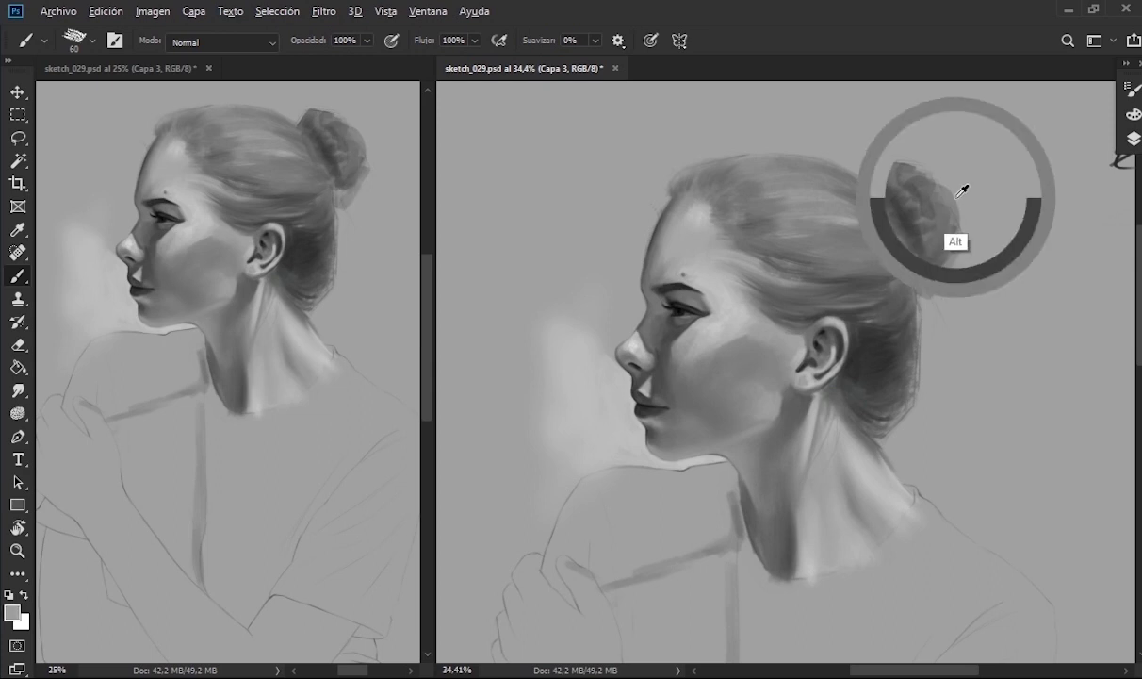
- Blend the dark bun strokes into the hair with a textured 60 px Mixer Brush
drag(861, 306, 814, 282)
drag(18, 275, 104, 312)
right_click(709, 186)
double_click(775, 580)
right_click(641, 186)
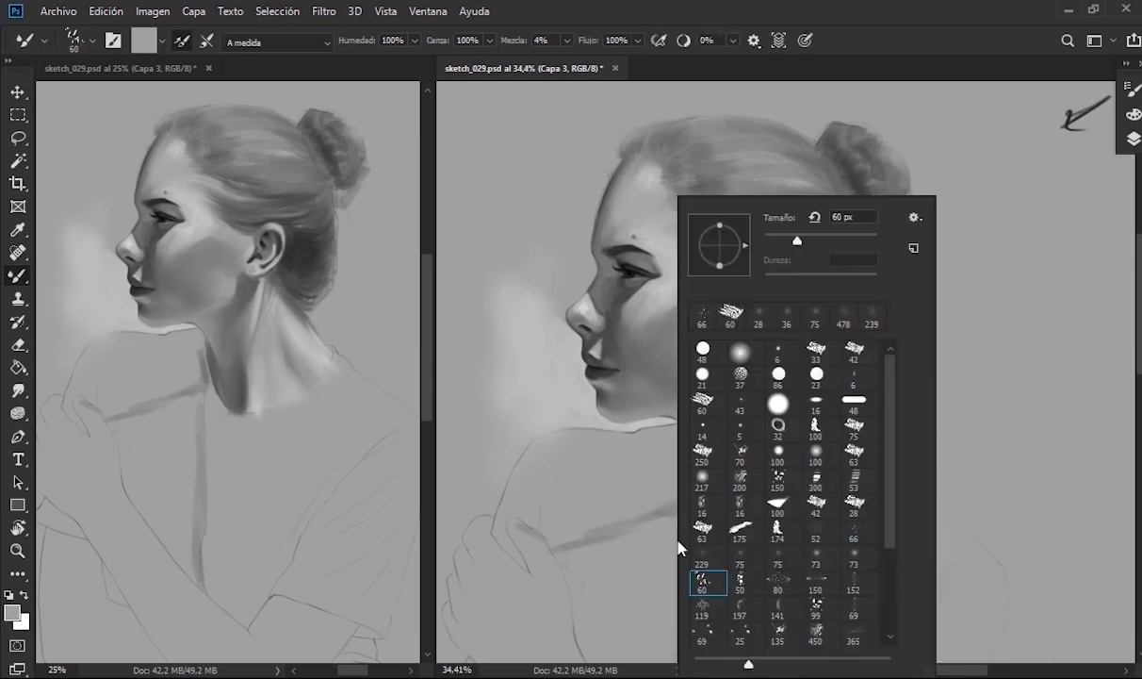
double_click(707, 579)
key(d)
drag(877, 166, 880, 178)
mouse_move(830, 141)
mouse_down()
mouse_move(819, 198)
mouse_move(847, 194)
mouse_move(718, 208)
mouse_up()
- Return to the normal brush in white and lighten the cheek with a soft stroke
key(shift+b)
key(x)
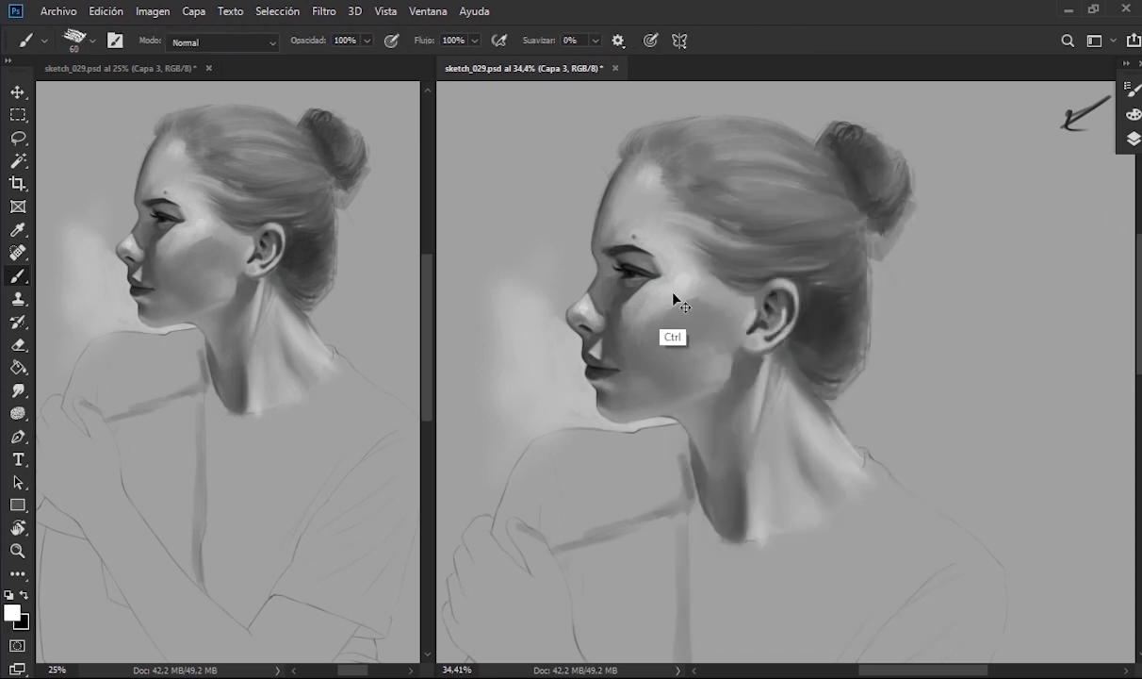
scroll(662, 250, up, 5)
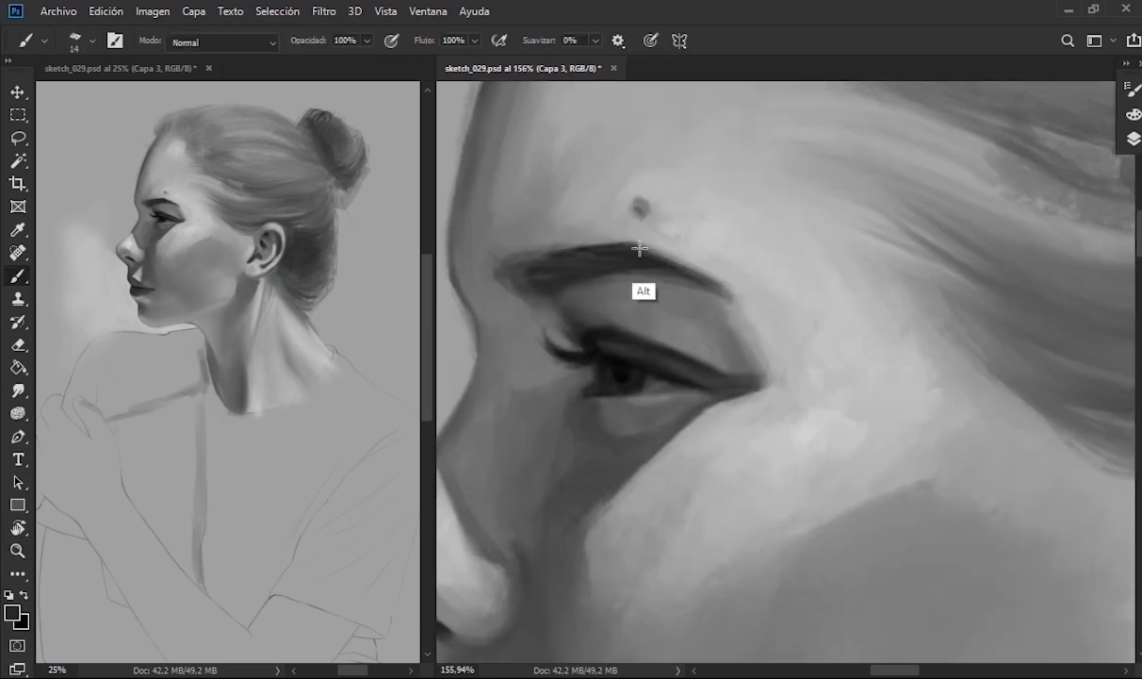
scroll(735, 284, down, 3)
scroll(603, 325, down, 4)
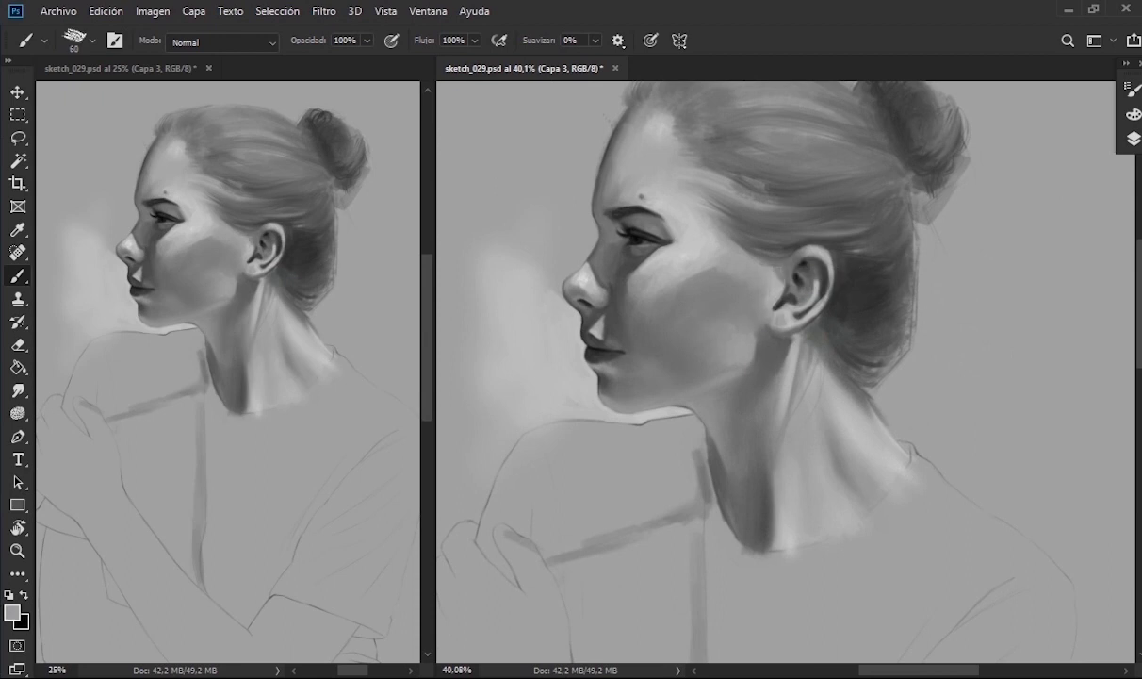
key(bracketright)
key(bracketright)
key(bracketright)
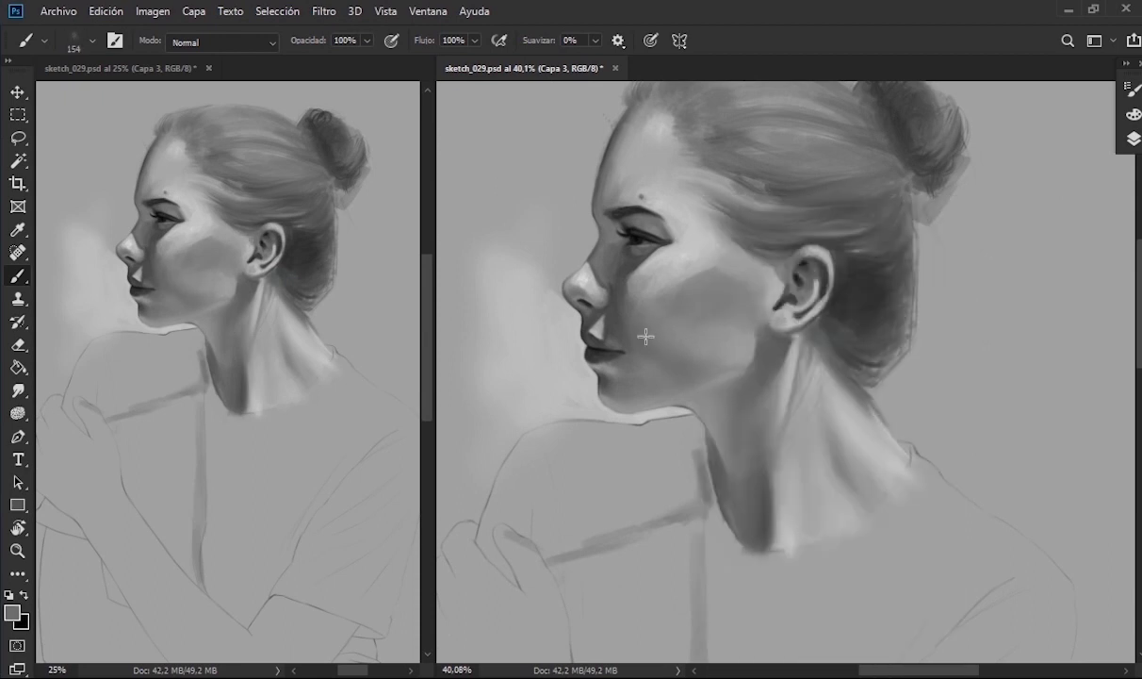
drag(701, 294, 719, 302)
- Sample a darker cheek tone, enlarge the brush, reset colours and pick a textured preset
alt+click(627, 274)
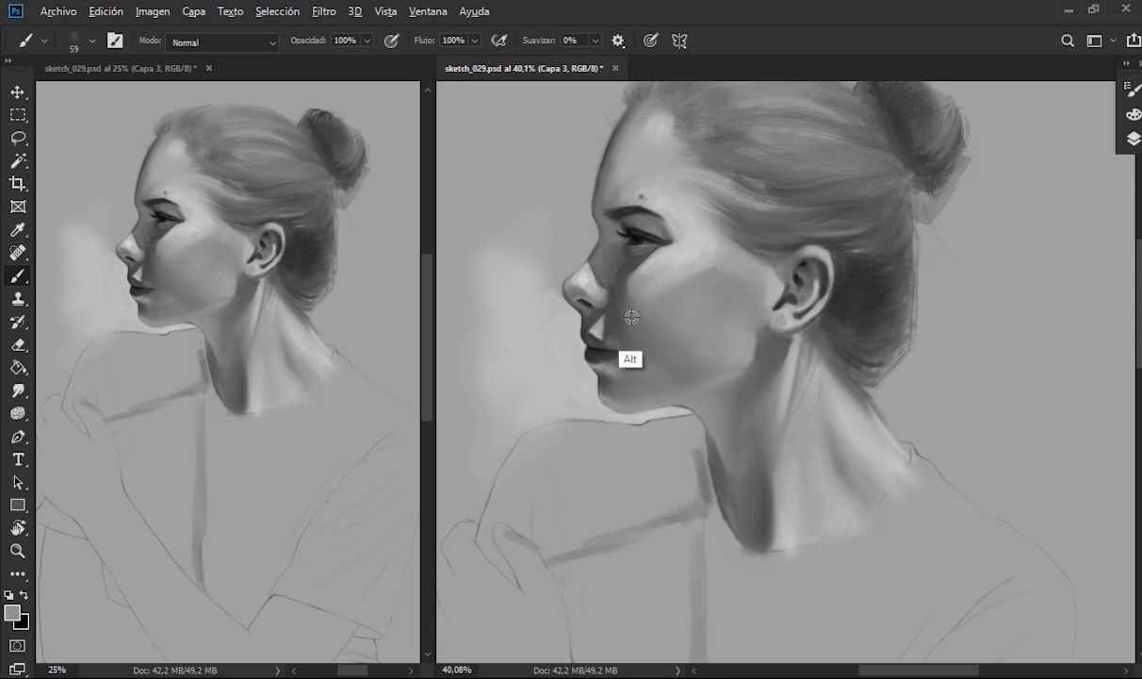
key(bracketright)
key(bracketright)
key(bracketright)
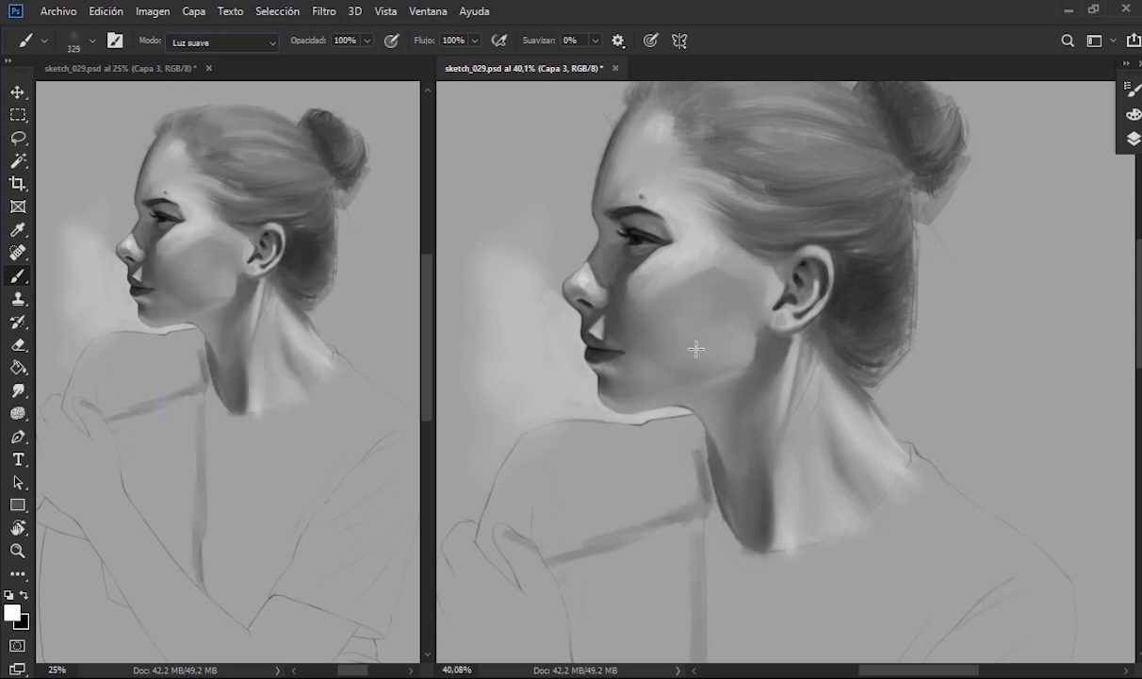
key(d)
right_click(697, 234)
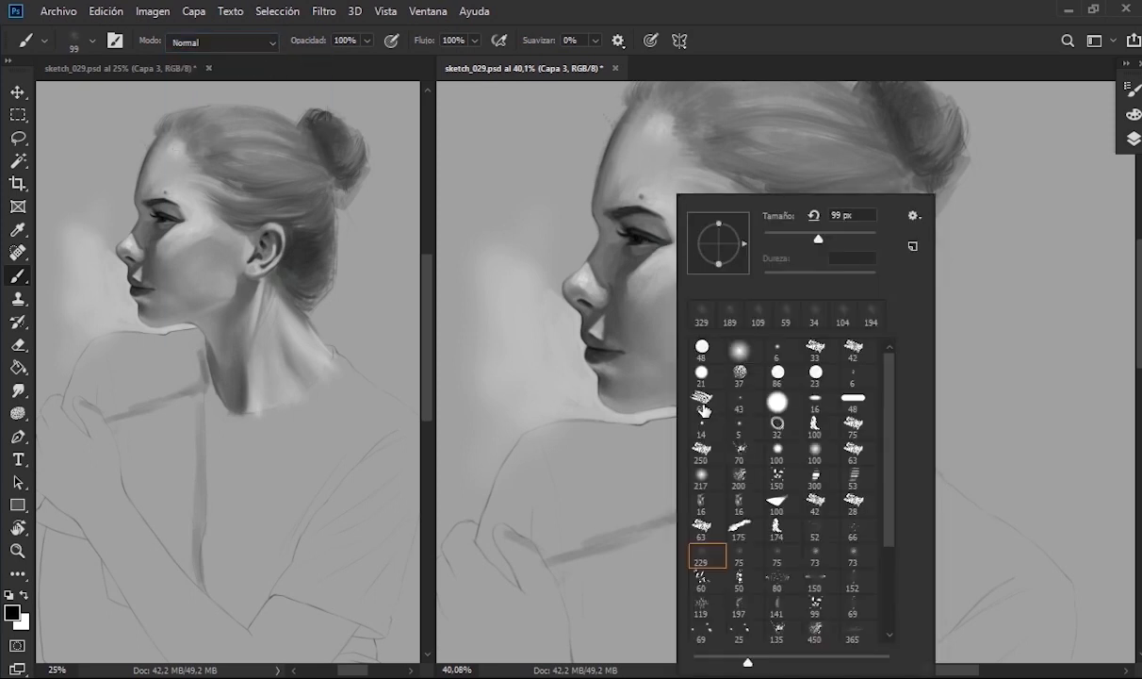
double_click(709, 548)
scroll(690, 312, down, 3)
key(F7)
- Paint first white strokes on the chest and shoulder, mirroring the canvas to check
mouse_move(681, 283)
mouse_down()
mouse_move(679, 342)
mouse_move(690, 320)
mouse_up()
key(x)
key(h)
mouse_move(500, 266)
mouse_down()
mouse_move(551, 240)
mouse_move(500, 287)
mouse_move(502, 320)
mouse_up()
scroll(529, 254, down, 1)
key(F6)
key(Tab)
- Cover the shoulder and chest with broad white strokes
mouse_move(647, 262)
mouse_down()
mouse_move(668, 244)
mouse_move(660, 301)
mouse_move(617, 349)
mouse_up()
drag(683, 231, 637, 255)
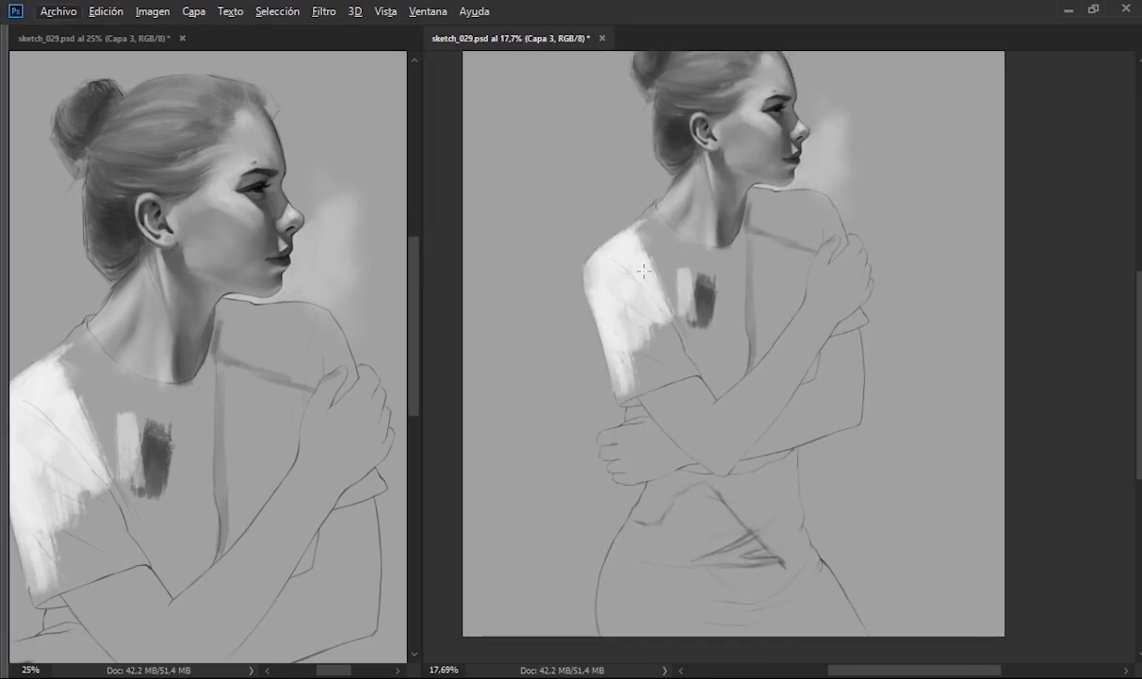
drag(735, 240, 737, 316)
drag(697, 227, 753, 344)
right_click(775, 205)
mouse_move(745, 292)
mouse_down()
mouse_move(759, 339)
mouse_move(754, 240)
mouse_move(721, 306)
mouse_up()
key(Escape)
drag(631, 254, 698, 320)
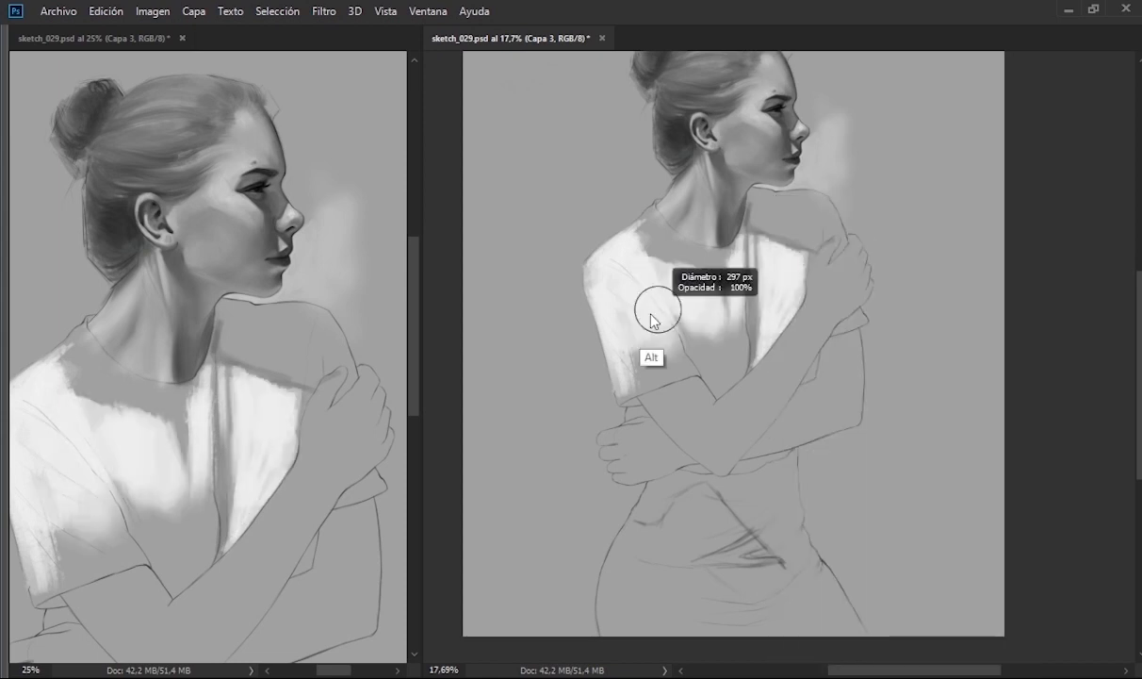
drag(603, 282, 666, 314)
- Mirror the canvas horizontally and add light strokes to the sleeve and chest
key(ctrl+shift+h)
drag(645, 357, 792, 377)
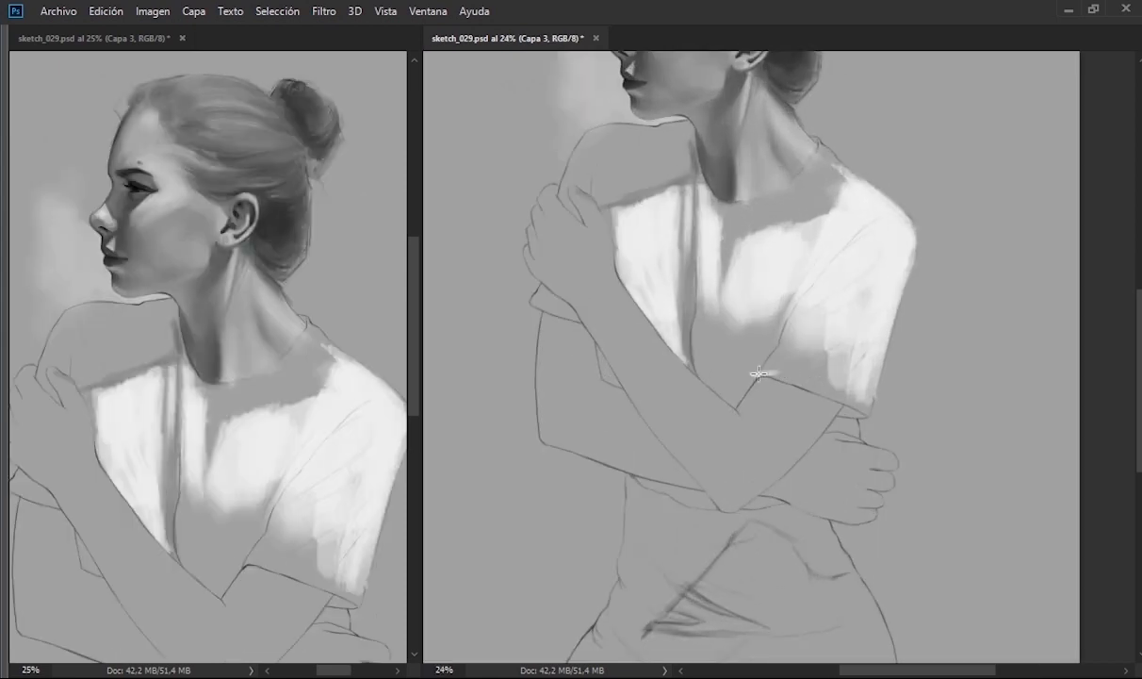
drag(707, 376, 789, 344)
mouse_move(791, 368)
mouse_down()
mouse_move(877, 376)
mouse_move(641, 254)
mouse_up()
key(r)
mouse_move(716, 302)
mouse_down()
mouse_move(701, 281)
mouse_move(654, 302)
mouse_move(676, 293)
mouse_move(698, 311)
mouse_up()
- Add more white to the shoulder and chest in a rotated view, then set it upright
drag(659, 132, 783, 236)
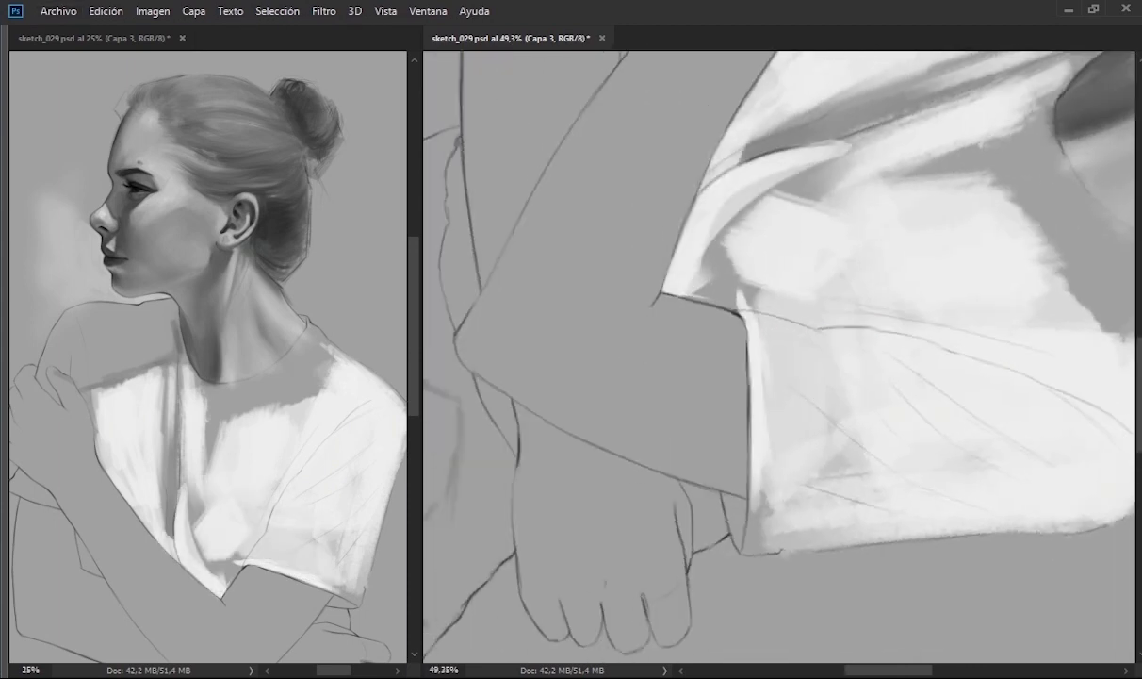
mouse_move(660, 179)
mouse_down()
mouse_move(716, 282)
mouse_move(659, 283)
mouse_move(857, 298)
mouse_up()
drag(787, 245, 904, 292)
drag(688, 292, 632, 415)
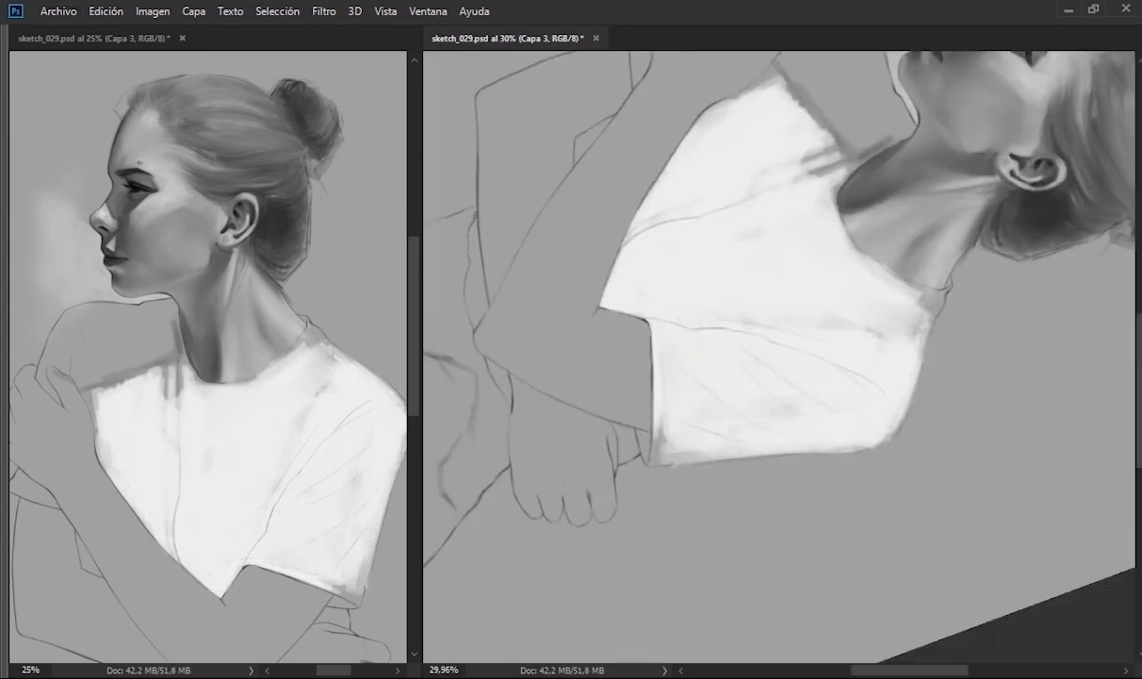
mouse_move(810, 302)
mouse_down()
mouse_move(722, 356)
mouse_move(716, 324)
mouse_move(694, 314)
mouse_move(727, 326)
mouse_move(693, 324)
mouse_up()
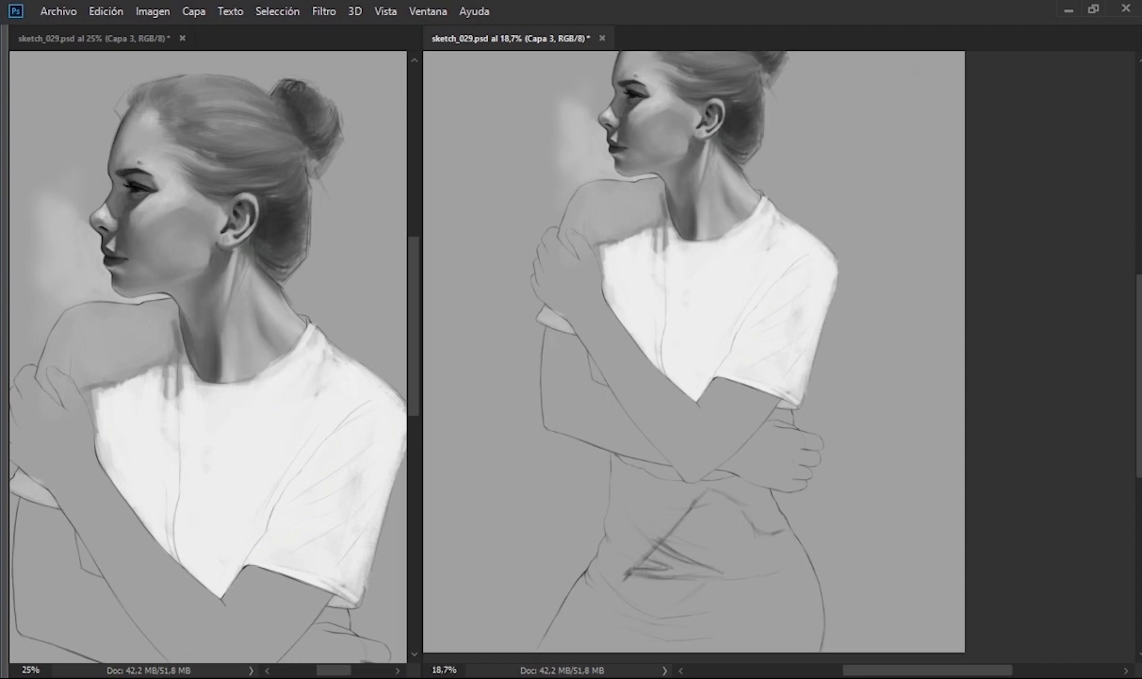
drag(694, 325, 644, 318)
right_click(660, 207)
key(Escape)
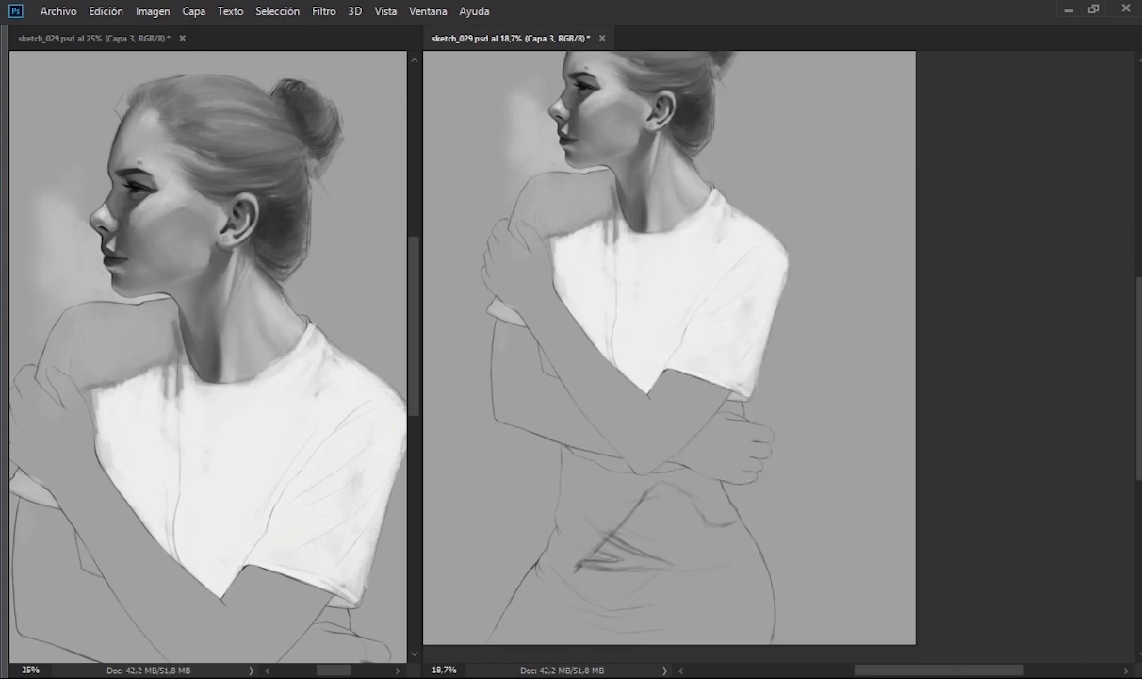
- Sample a grey near the neck and start the dark skirt at the belly and upper left
alt+click(619, 205)
drag(632, 454, 620, 393)
right_click(532, 187)
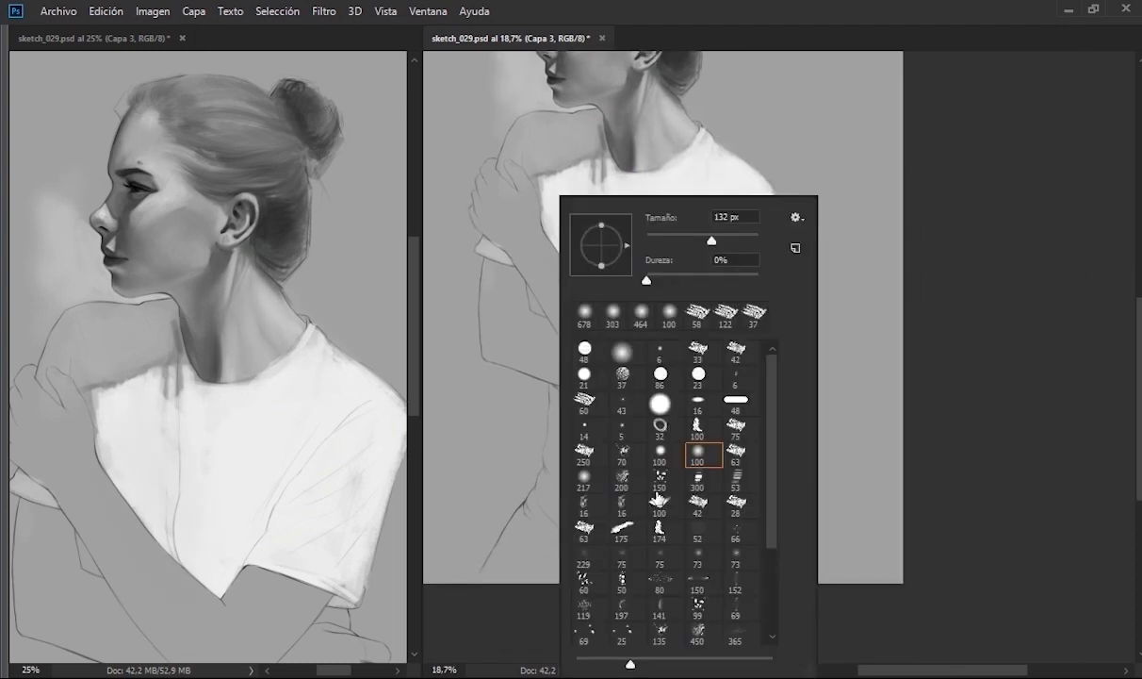
key(Escape)
scroll(574, 388, up, 3)
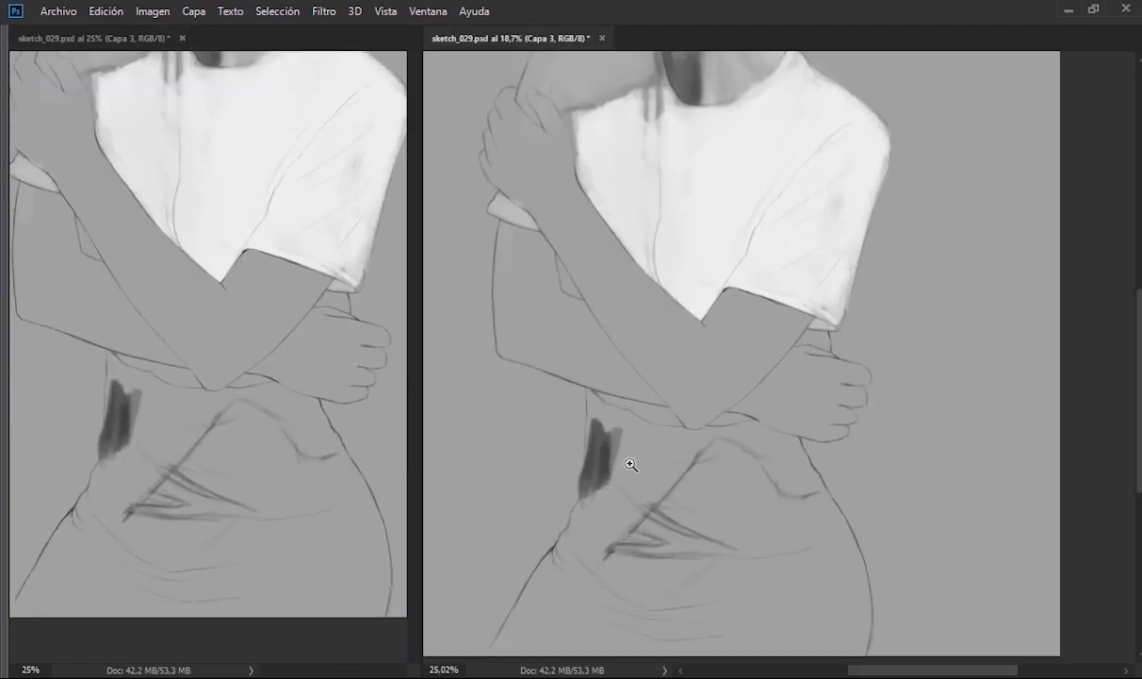
drag(613, 471, 490, 618)
mouse_move(565, 472)
mouse_down()
mouse_move(612, 387)
mouse_move(565, 344)
mouse_up()
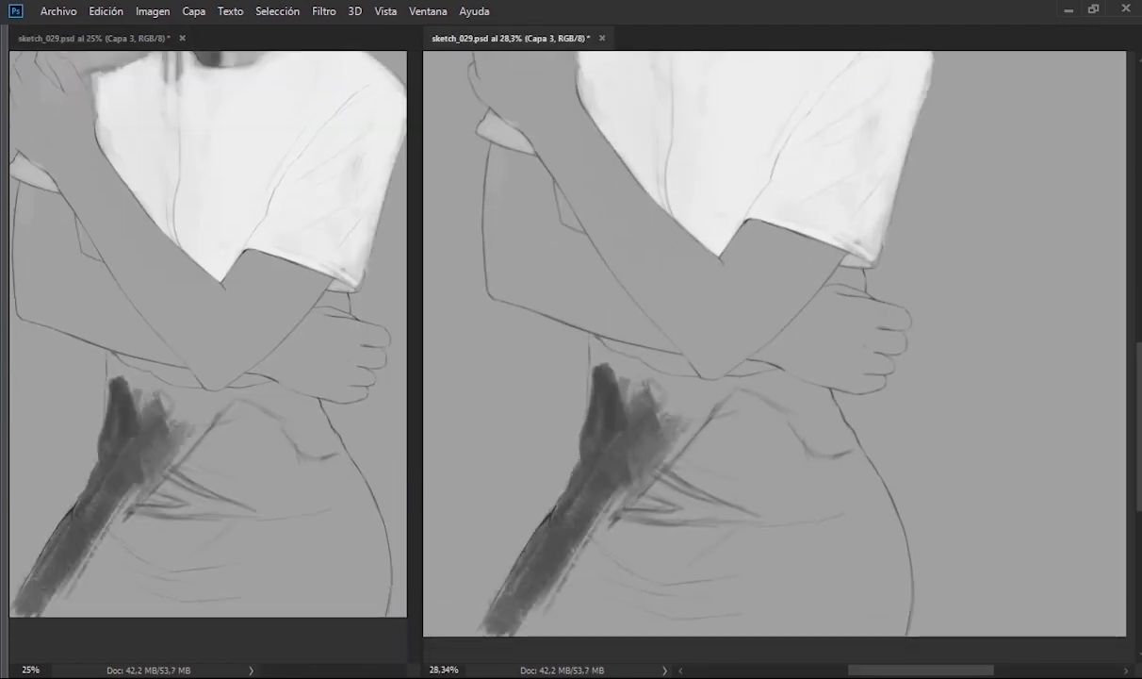
- Extend dark strokes across the skirt toward the lower right and restore the panels
right_click(565, 320)
mouse_move(563, 392)
mouse_down()
mouse_move(556, 321)
mouse_move(636, 363)
mouse_move(608, 395)
mouse_up()
key(Escape)
drag(612, 353, 660, 429)
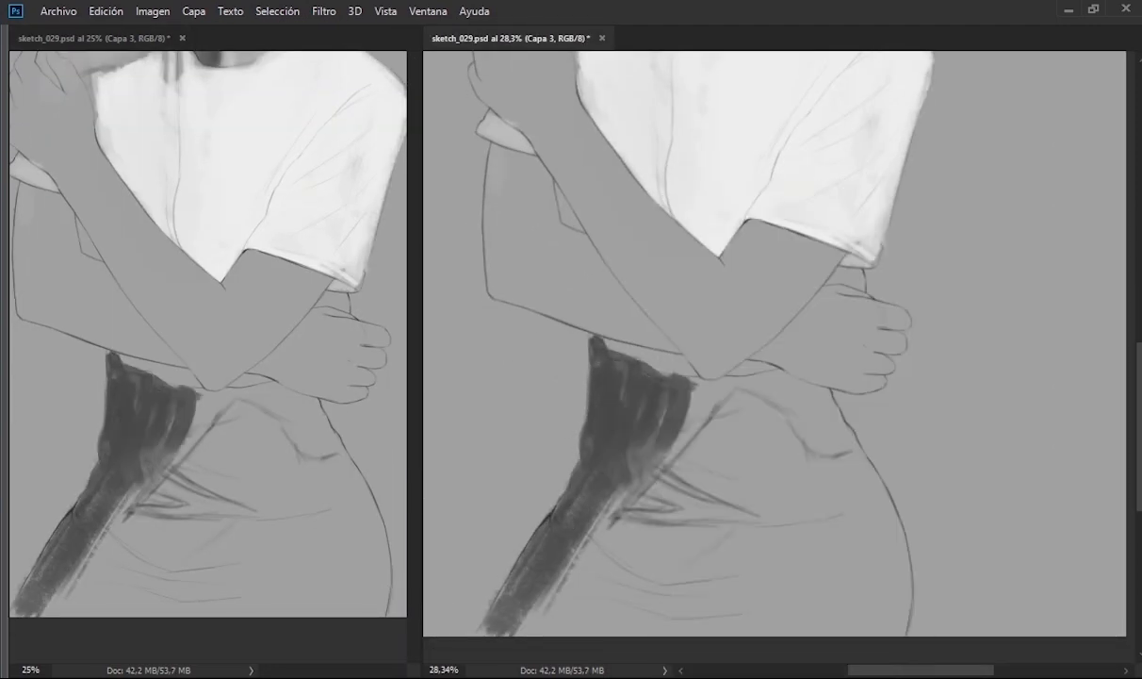
mouse_move(721, 387)
mouse_down()
mouse_move(650, 462)
mouse_move(665, 499)
mouse_up()
drag(565, 509, 603, 433)
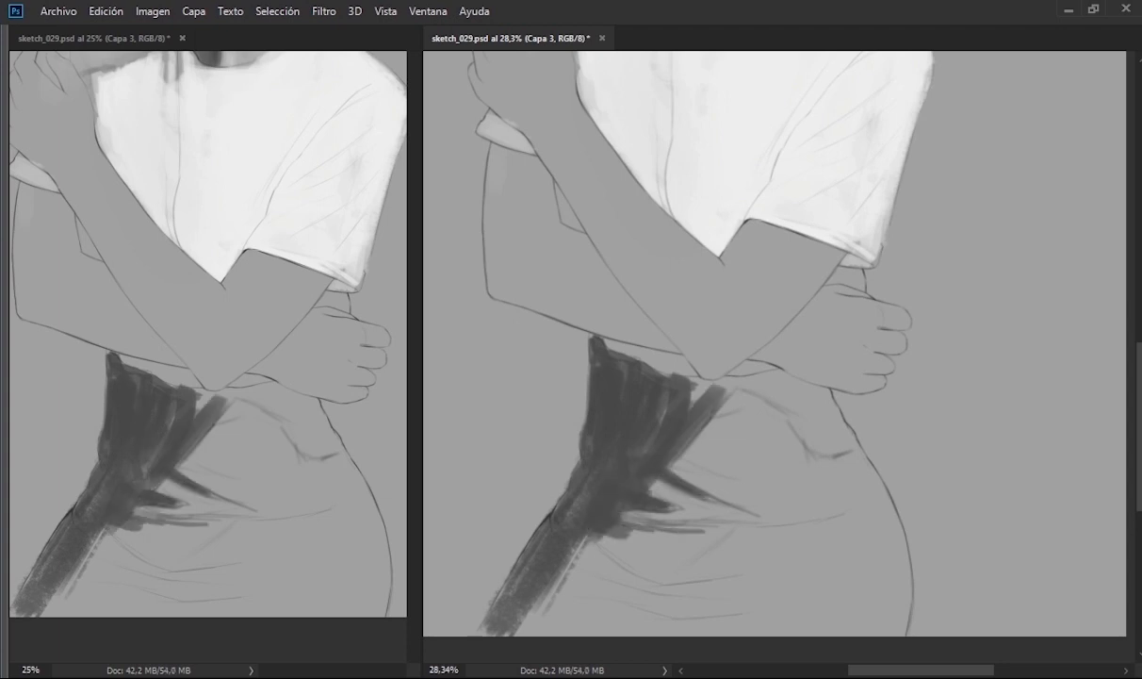
drag(711, 391, 622, 457)
drag(641, 377, 599, 429)
drag(660, 424, 674, 351)
key(Tab)
- Lighten the skirt's right edge and paint dark bristle-brush strokes across the skirt
scroll(669, 350, down, 2)
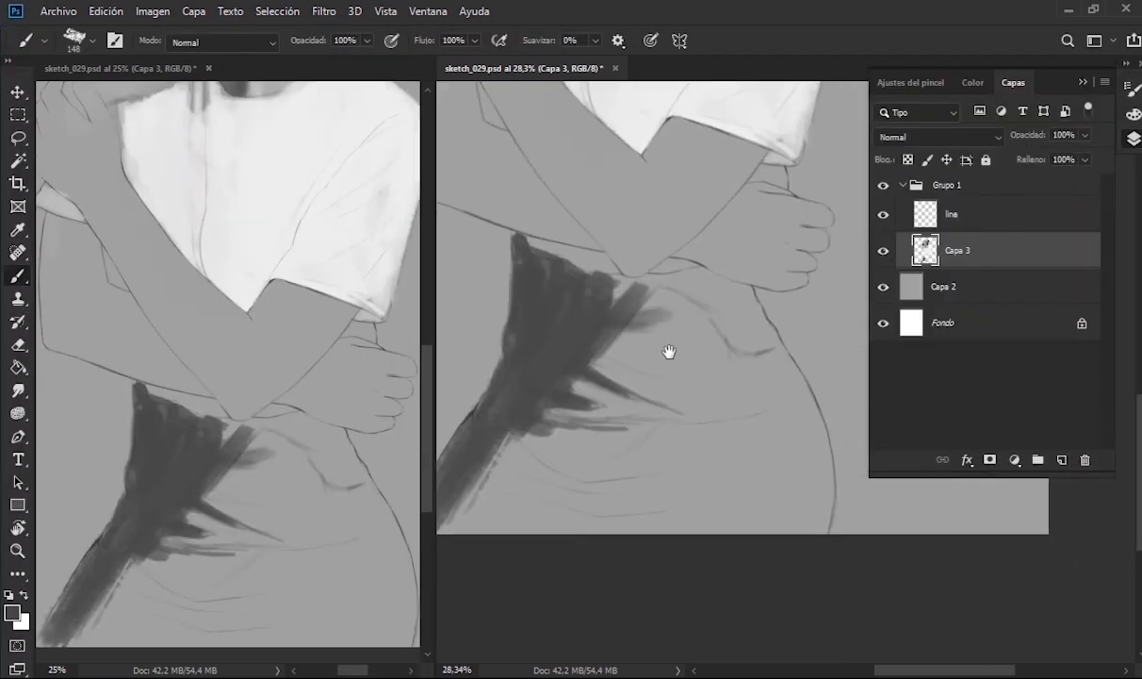
drag(758, 344, 787, 466)
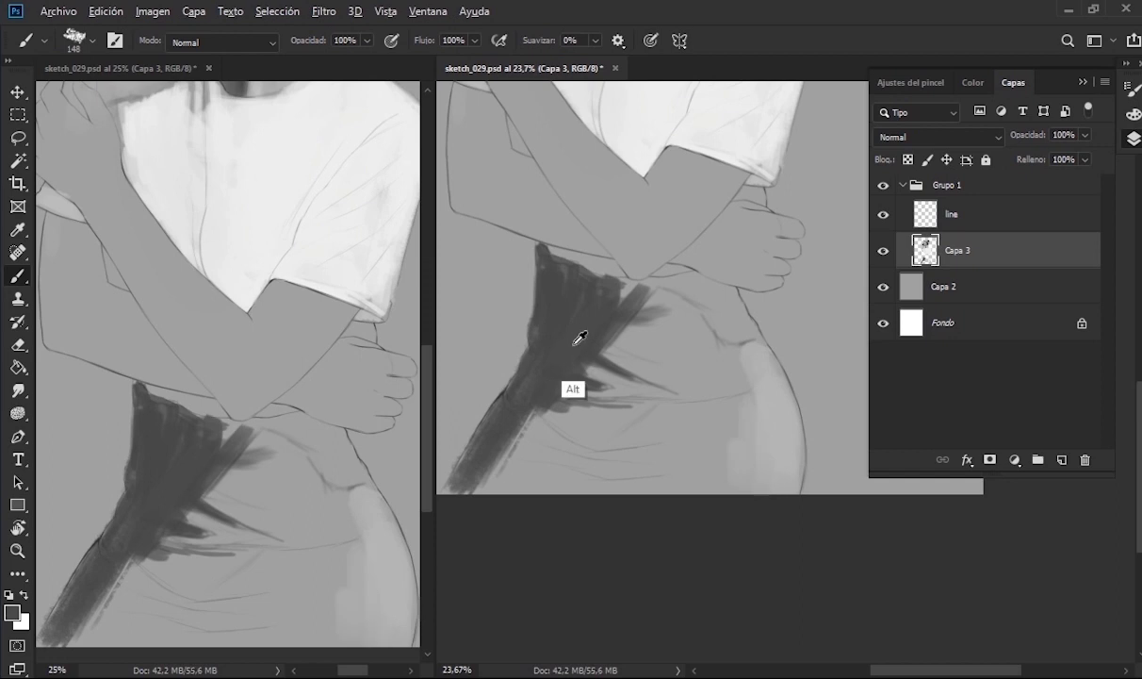
right_click(558, 196)
double_click(601, 459)
drag(622, 377, 453, 462)
drag(584, 434, 424, 467)
- Lay soft round dark shading on the lower skirt and light bristle strokes along the waistline
right_click(608, 189)
double_click(670, 326)
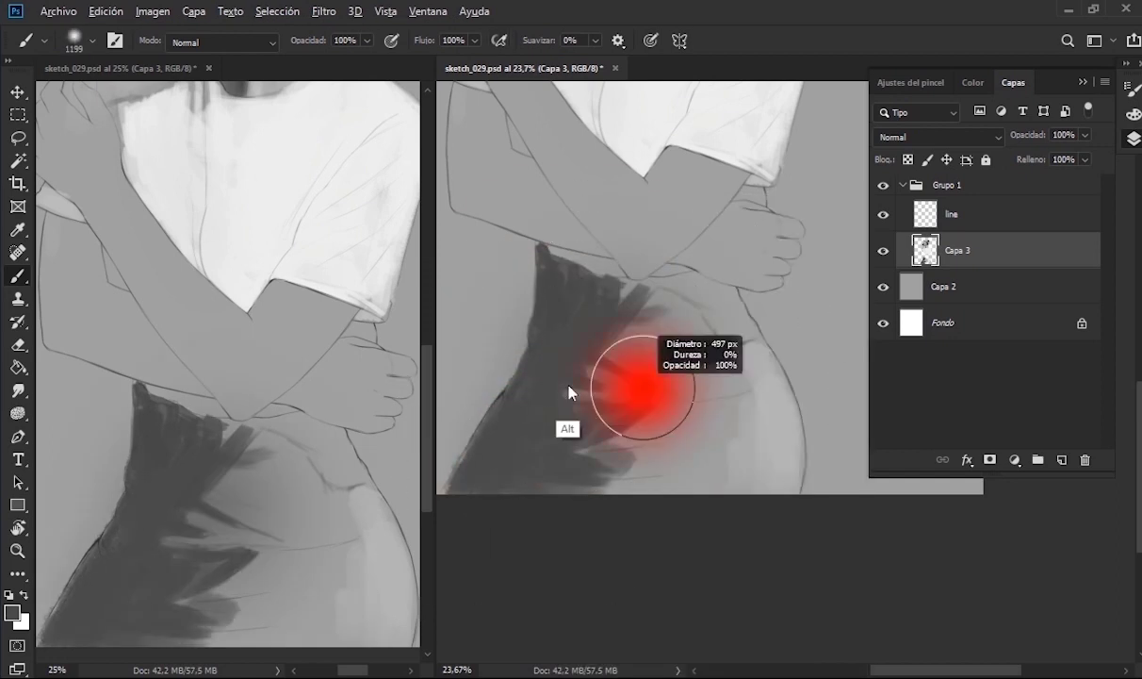
mouse_move(620, 382)
mouse_down()
mouse_move(637, 484)
mouse_move(660, 424)
mouse_move(613, 321)
mouse_up()
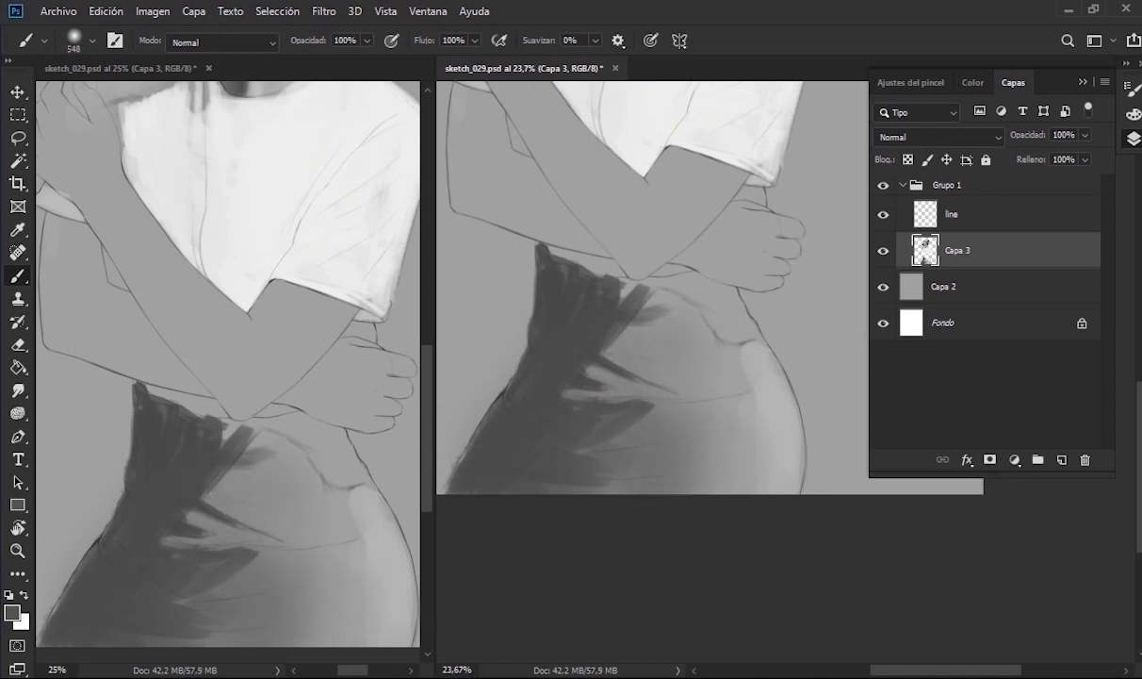
right_click(603, 194)
double_click(731, 505)
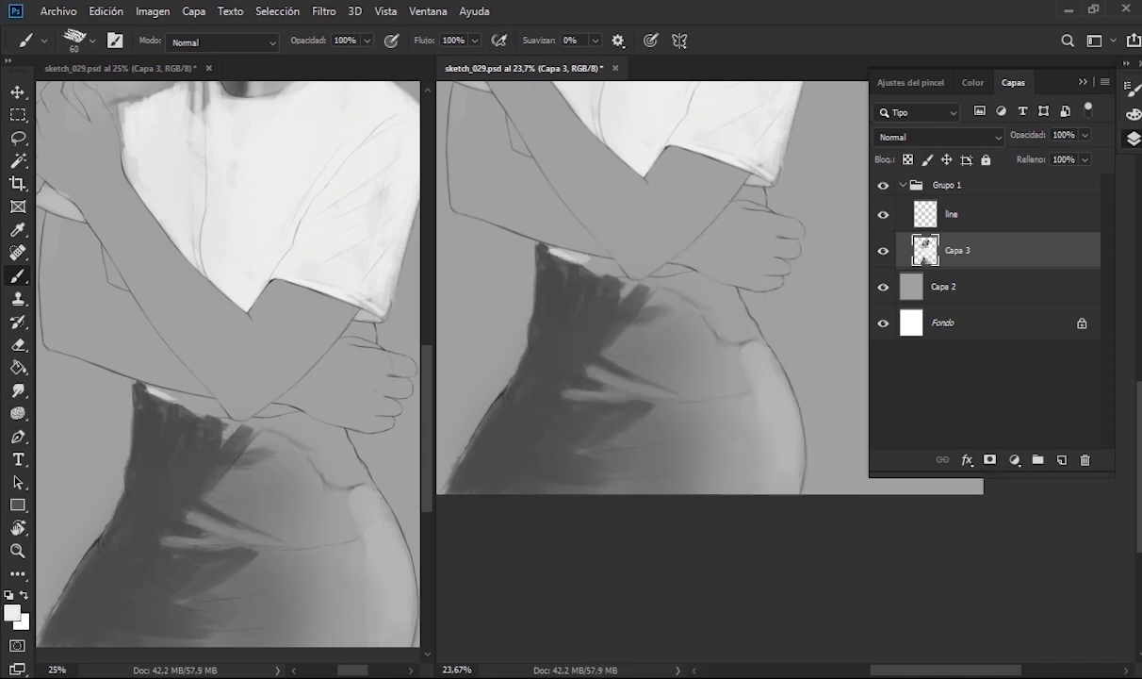
mouse_move(541, 250)
mouse_down()
mouse_move(690, 276)
mouse_move(724, 342)
mouse_move(660, 339)
mouse_up()
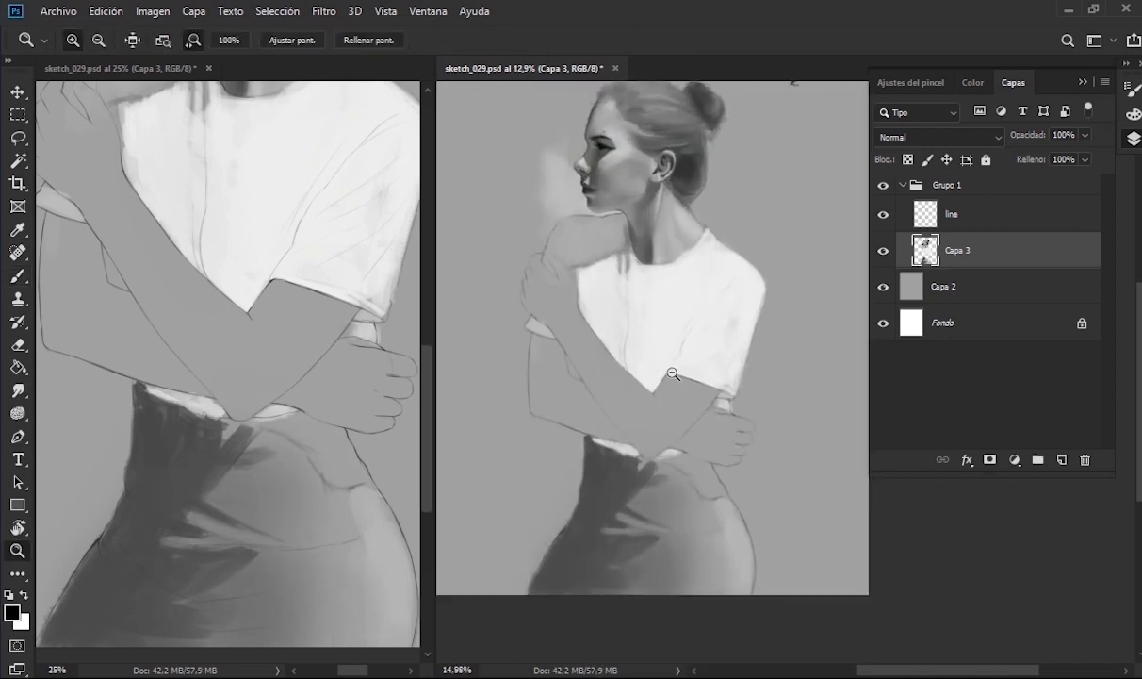
- Zoom in on the face and set the brush blending mode to Luz fuerte
drag(599, 273, 604, 274)
drag(680, 274, 686, 301)
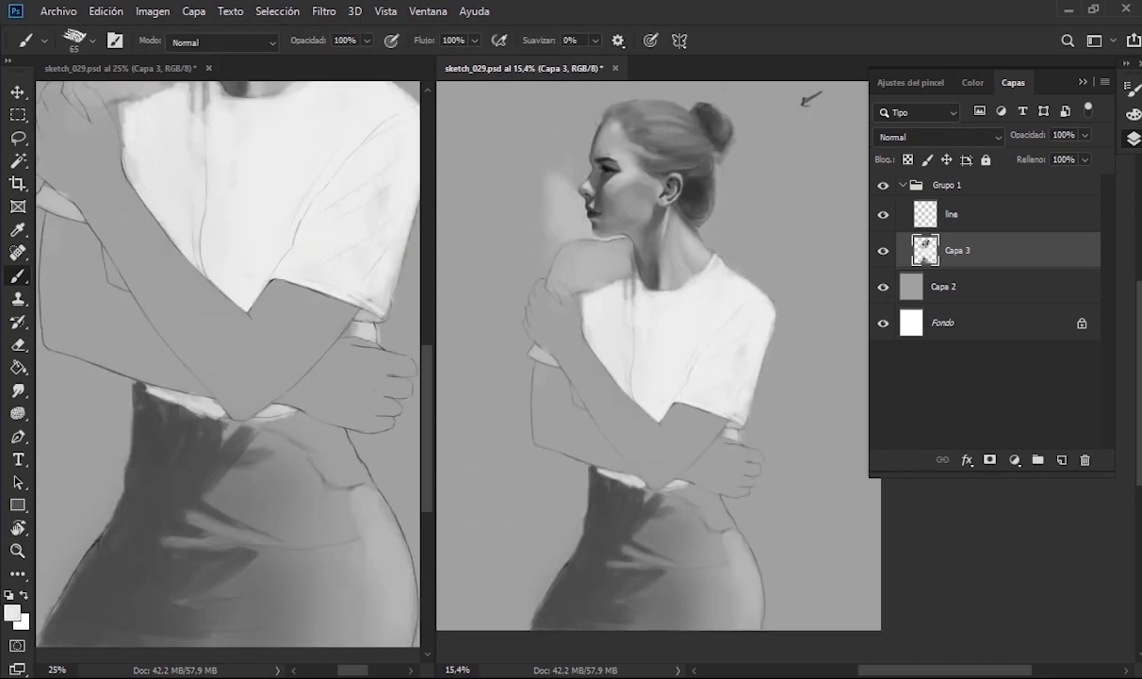
click(590, 231)
click(221, 42)
click(236, 302)
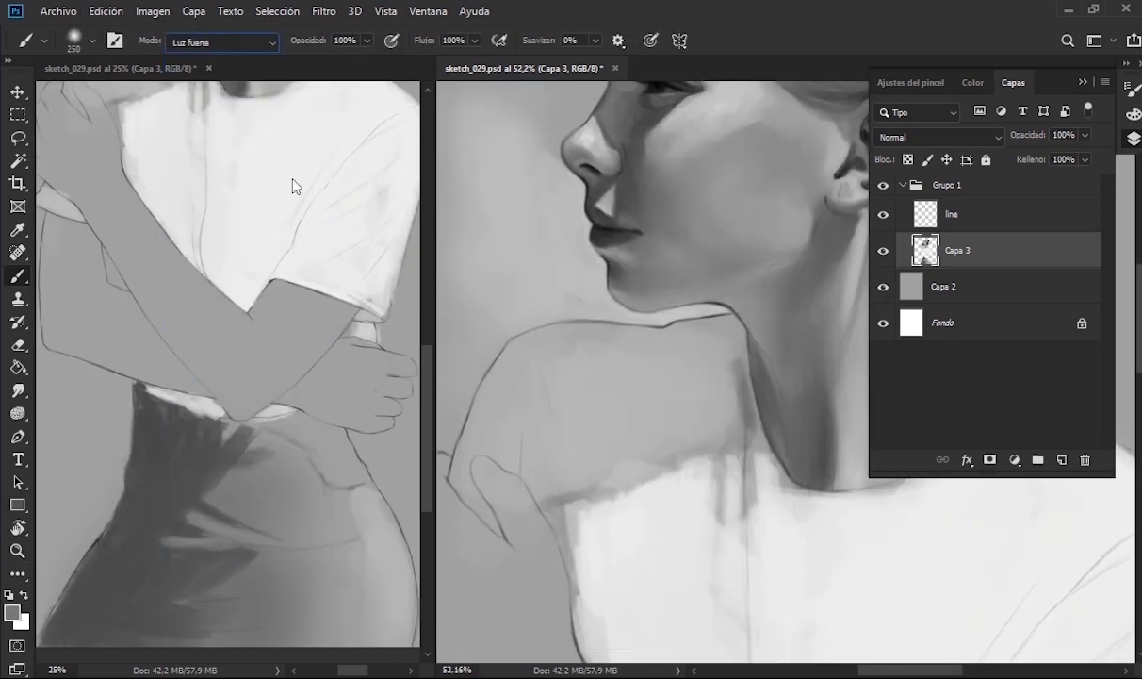
- Swap colours, return the blending mode to Normal, and sample a light forehead grey
scroll(650, 368, down, 5)
key(x)
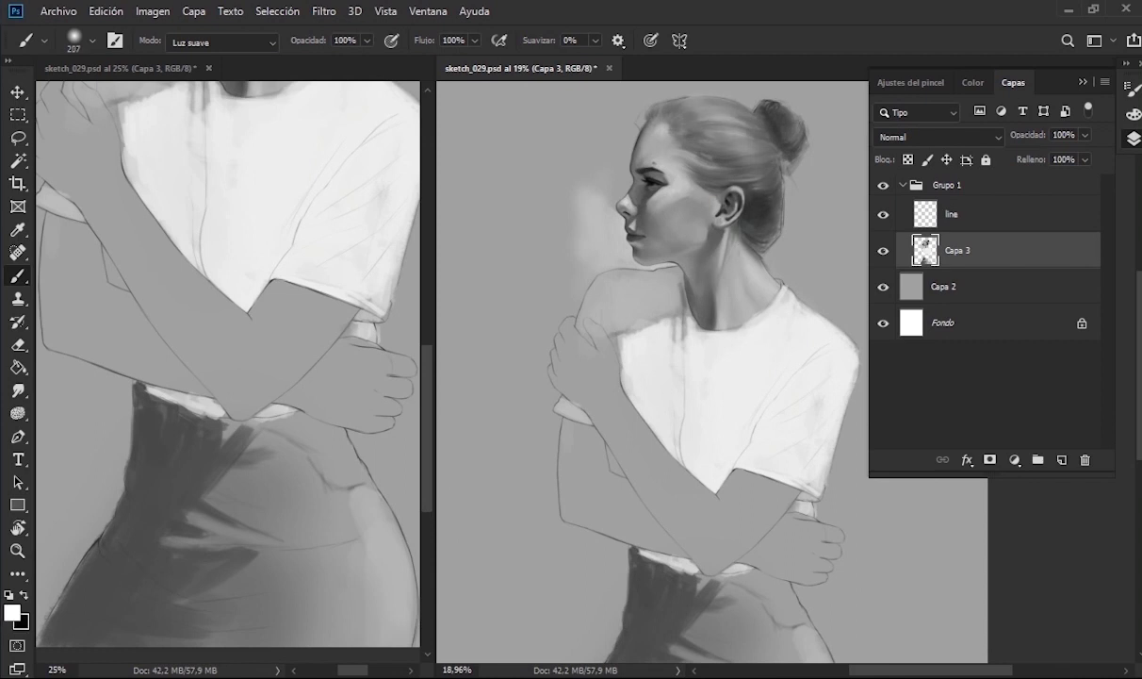
click(222, 43)
click(189, 57)
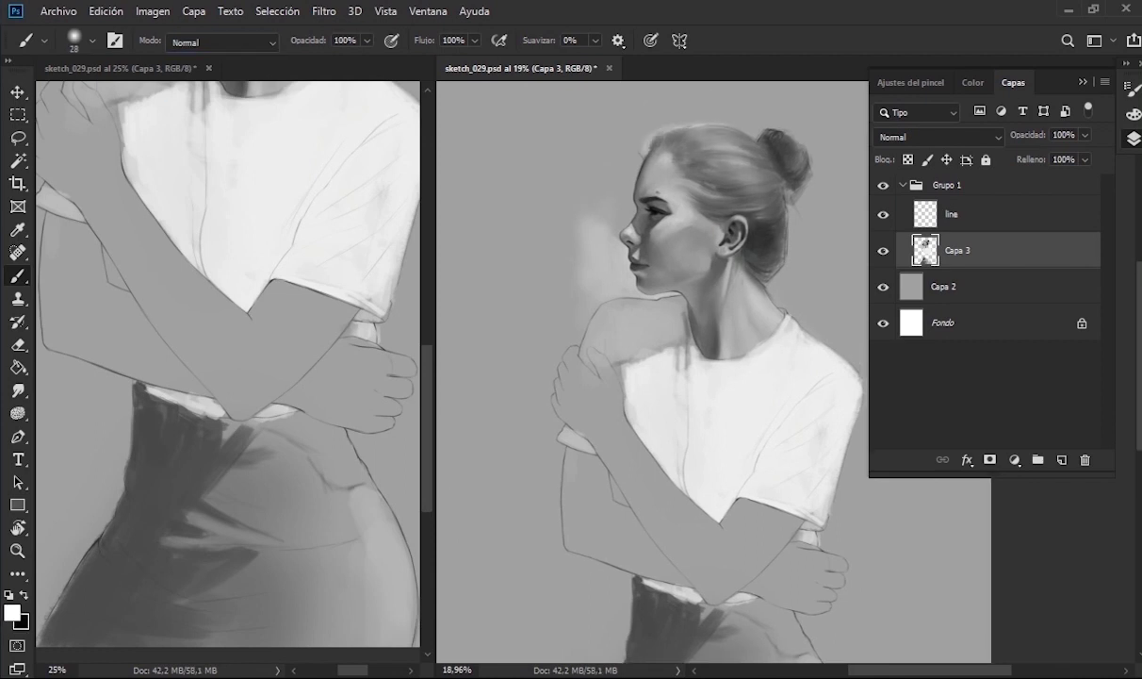
alt+click(682, 190)
key(d)
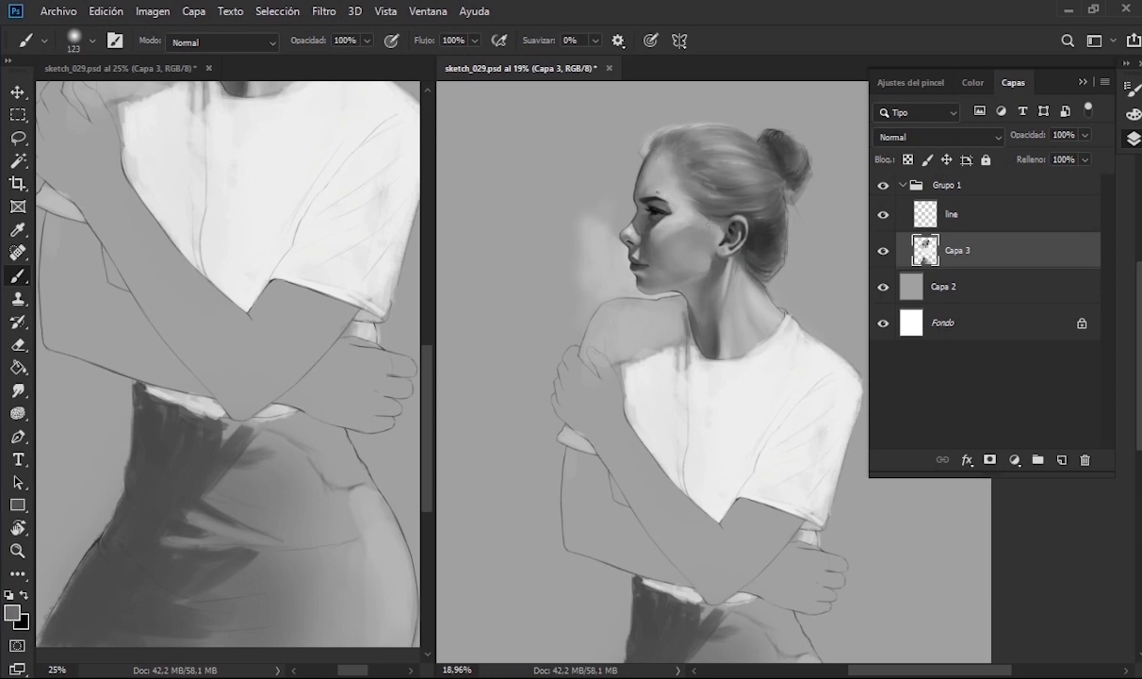
right_click(671, 184)
key(Escape)
key(z)
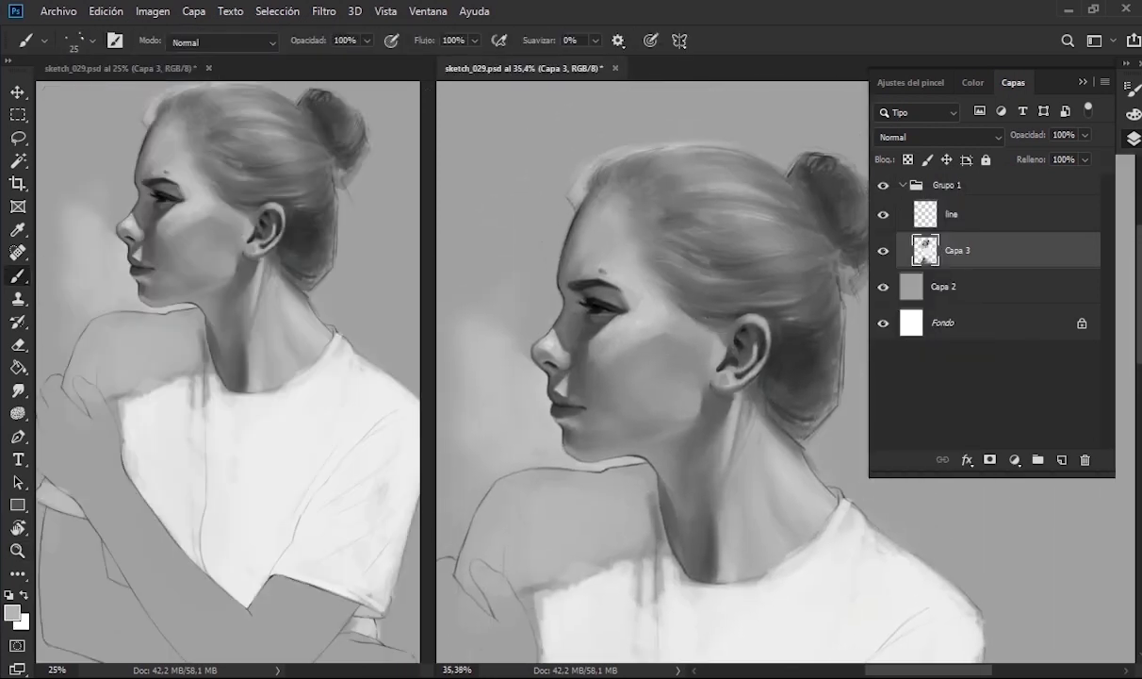
- Sample dark and light greys from the ear, forehead, face and hair
alt+click(718, 295)
drag(718, 295, 693, 302)
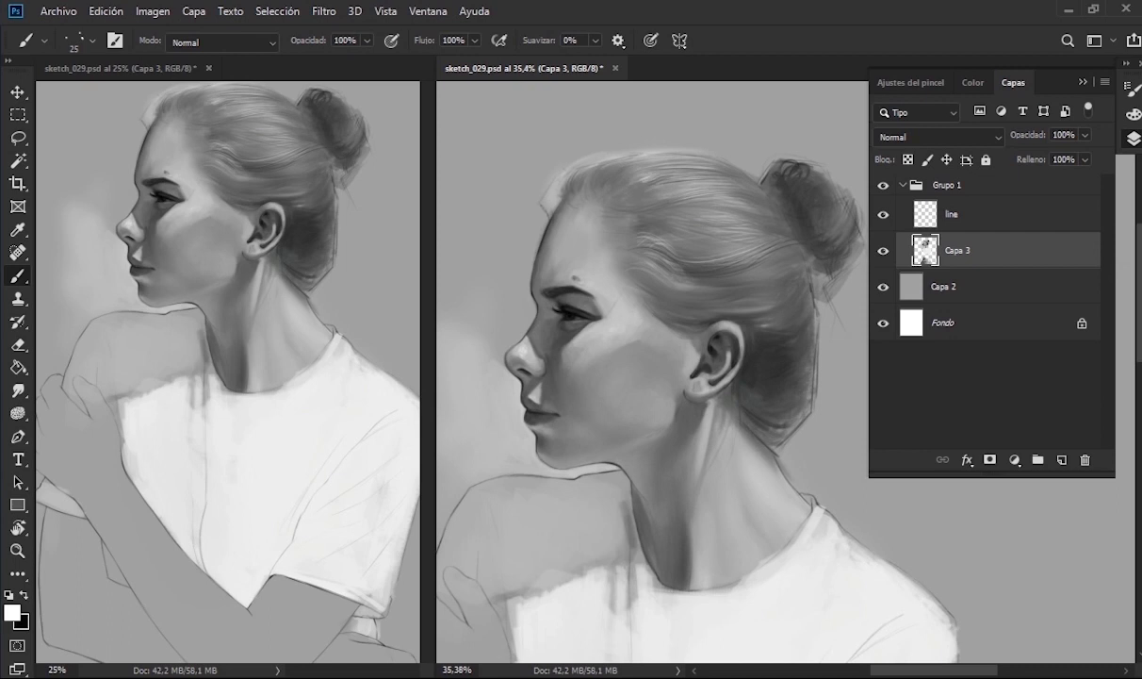
alt+click(526, 187)
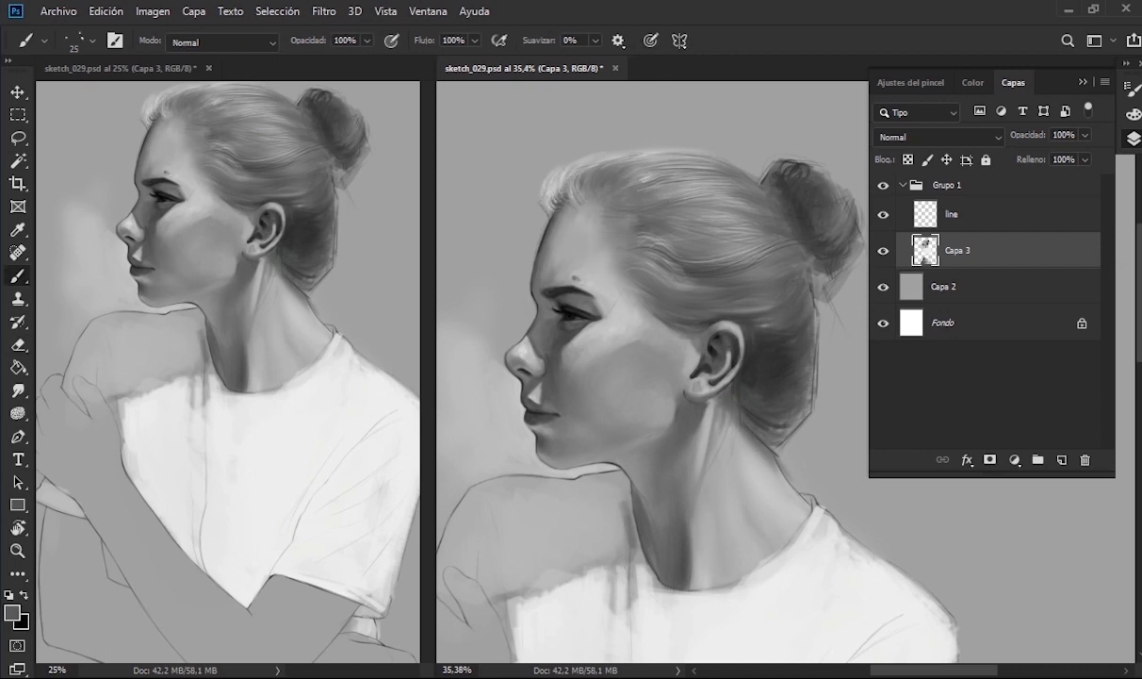
alt+click(541, 186)
alt+click(665, 276)
- Switch among textured and larger brush presets, swapping foreground and background colours
right_click(665, 276)
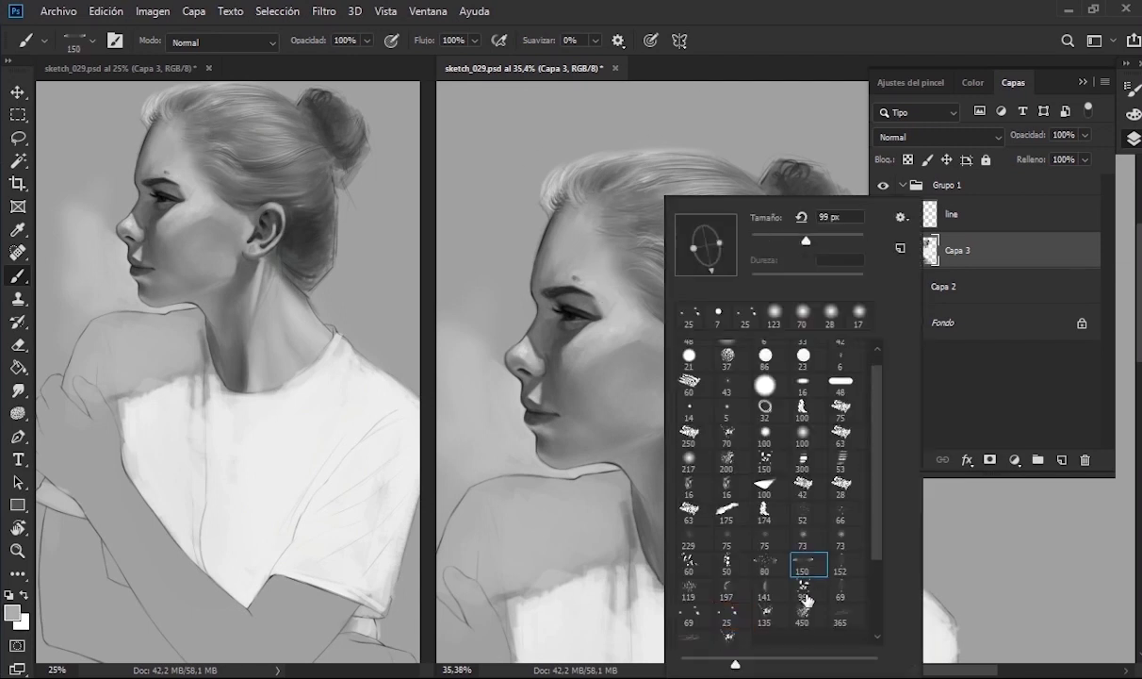
double_click(800, 566)
right_click(665, 276)
double_click(852, 567)
key(x)
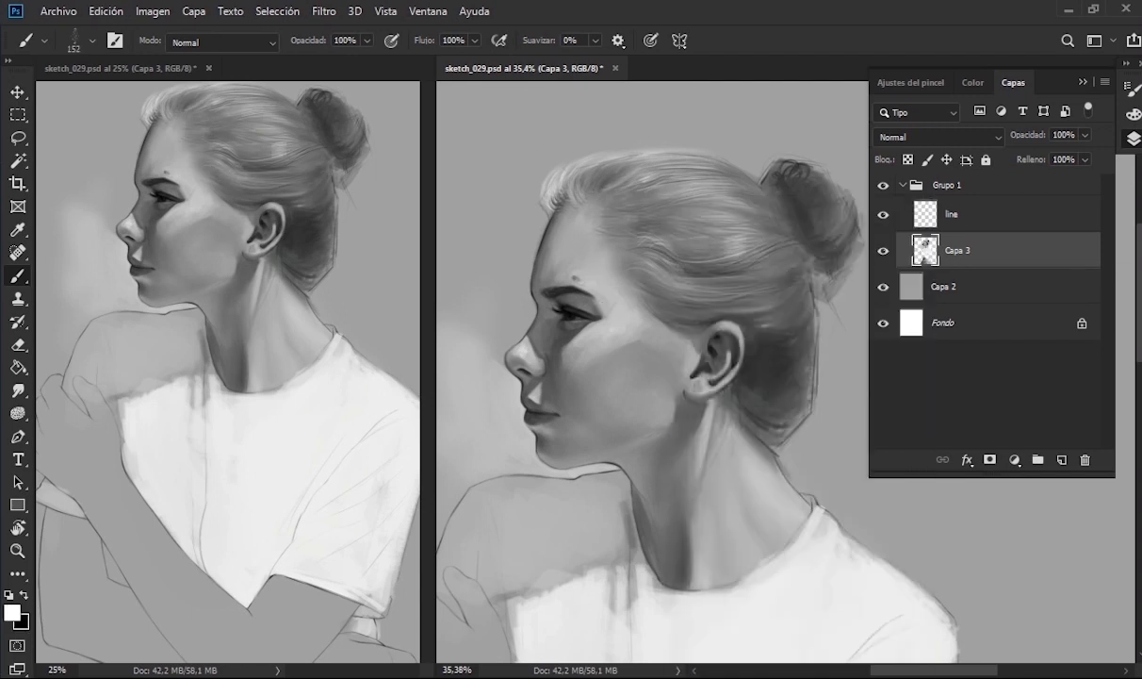
right_click(705, 226)
double_click(923, 566)
key(x)
key(x)
scroll(611, 332, down, 1)
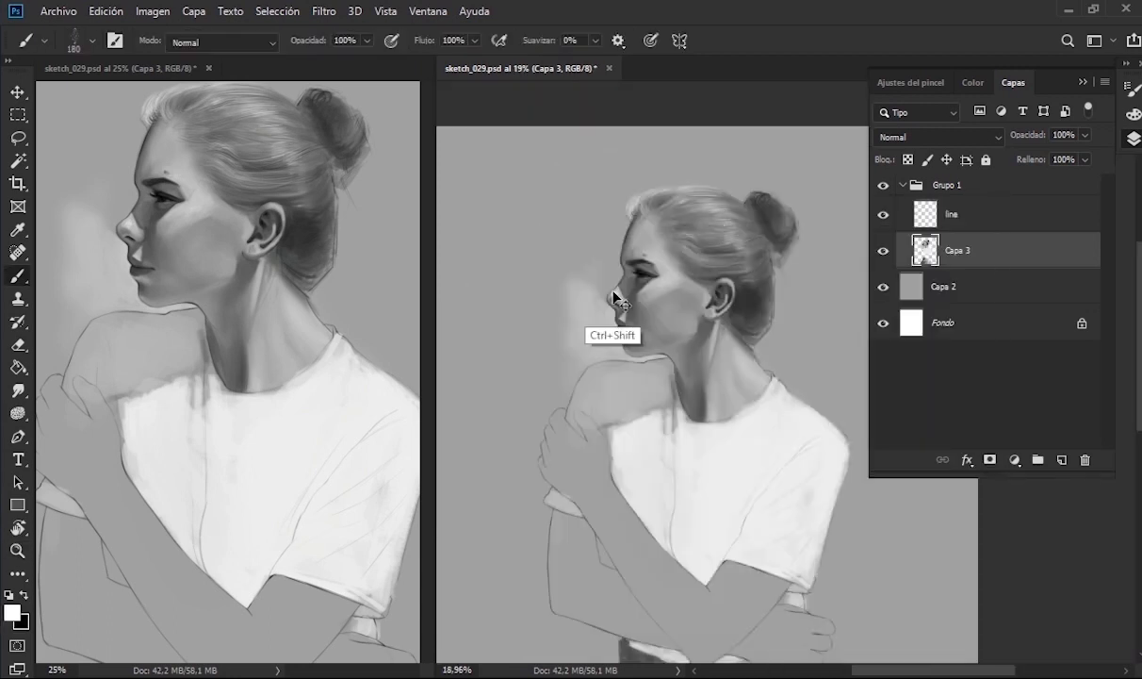
- Mirror the canvas to check the face with a smaller brush and light grey, then flip back
key(h)
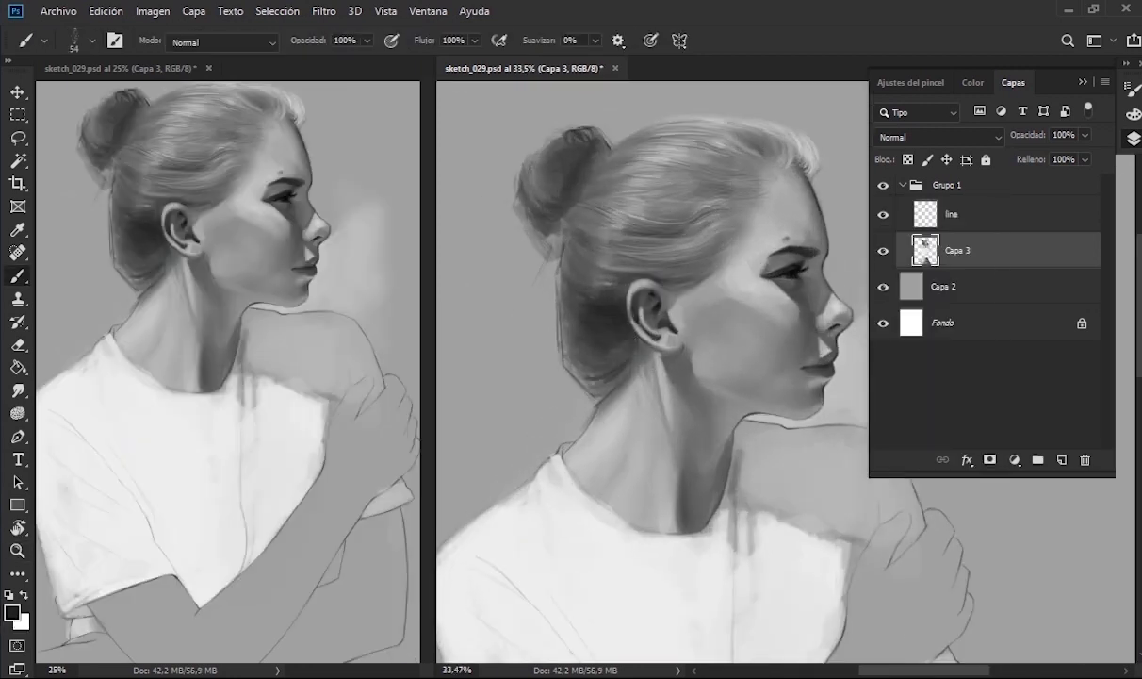
right_click(566, 189)
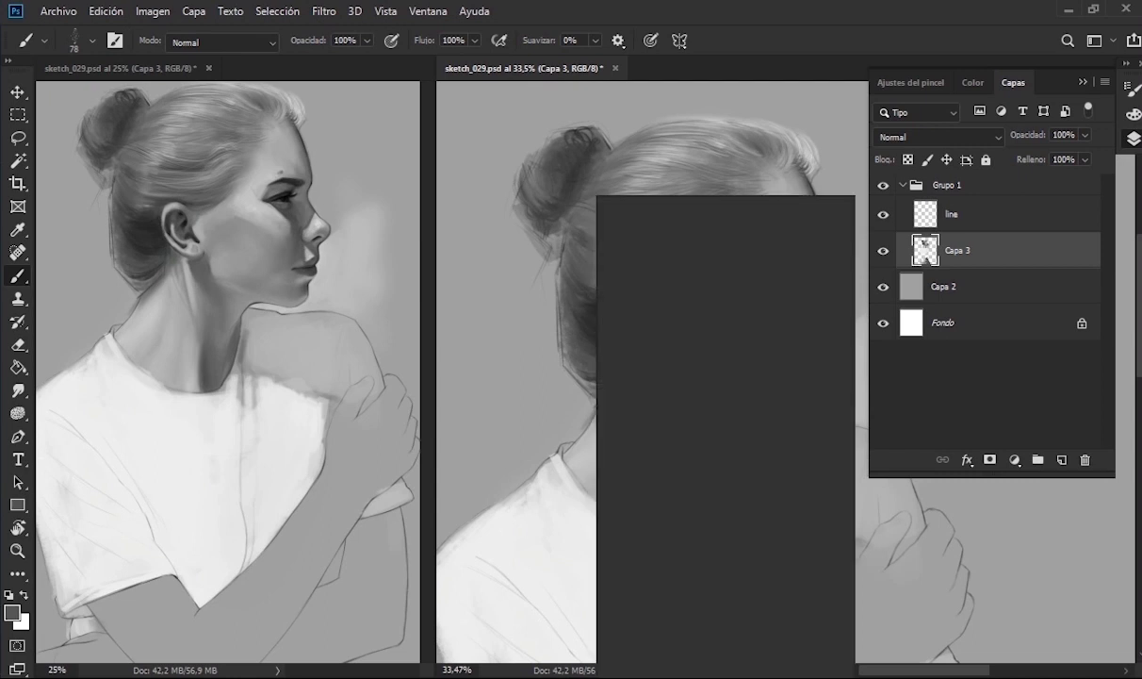
double_click(698, 567)
key(x)
alt+click(622, 287)
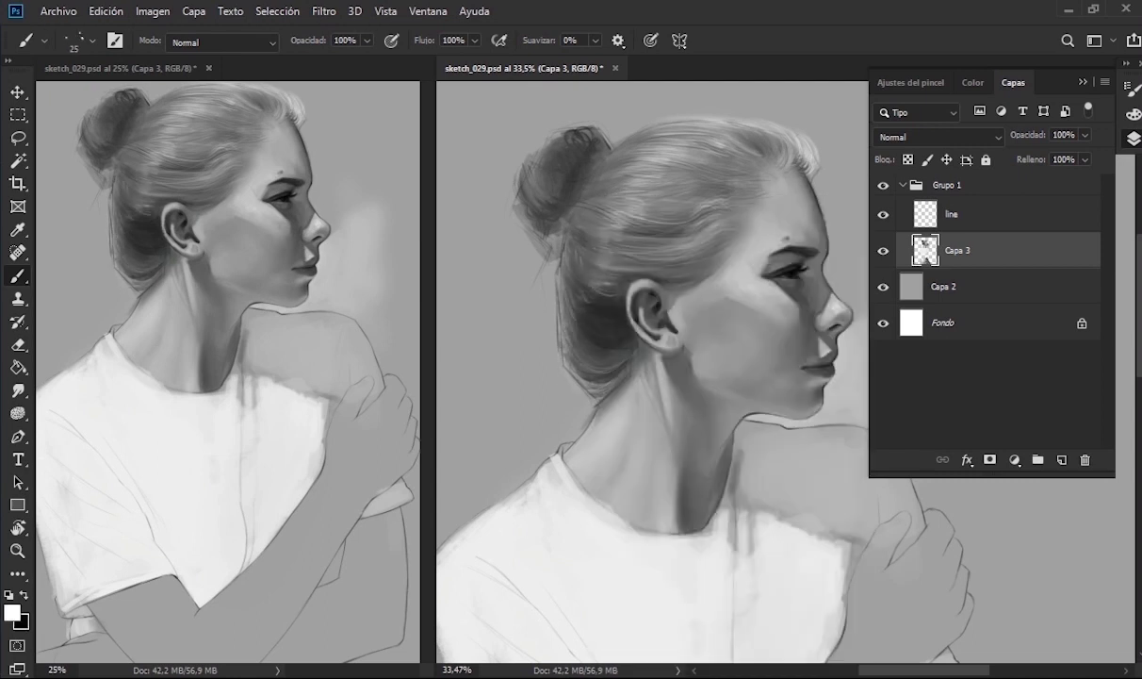
key(h)
- Detail the face with mid grey and ear tones using a smaller brush
alt+click(678, 323)
key(bracketleft)
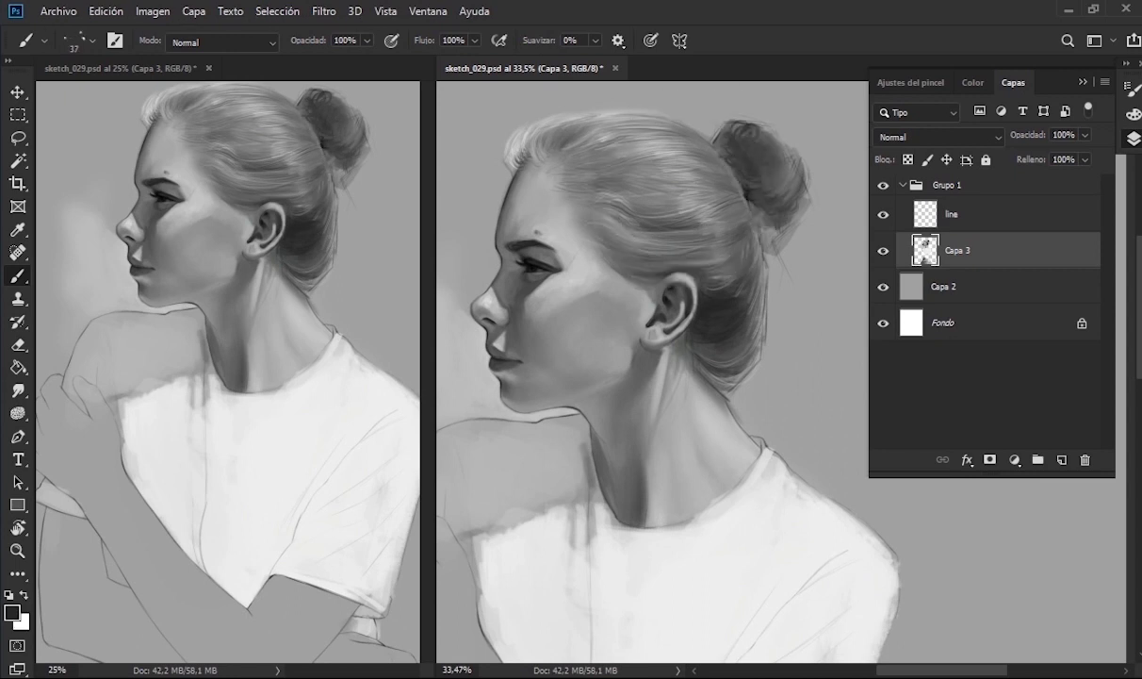
right_click(650, 198)
key(Escape)
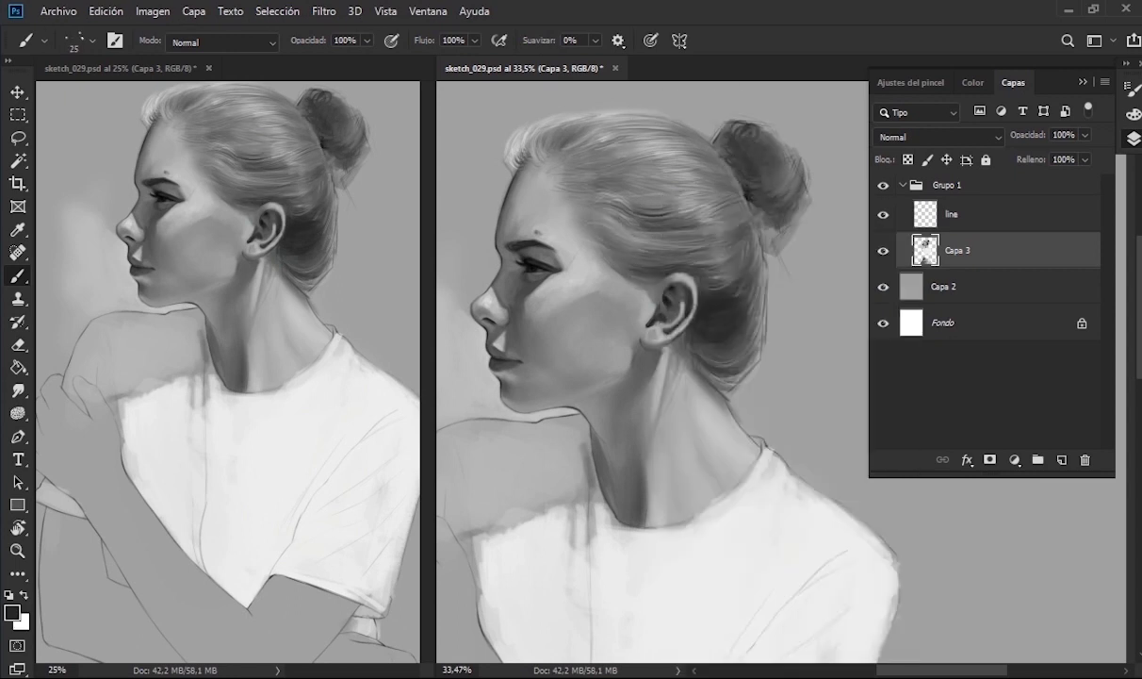
alt+click(622, 261)
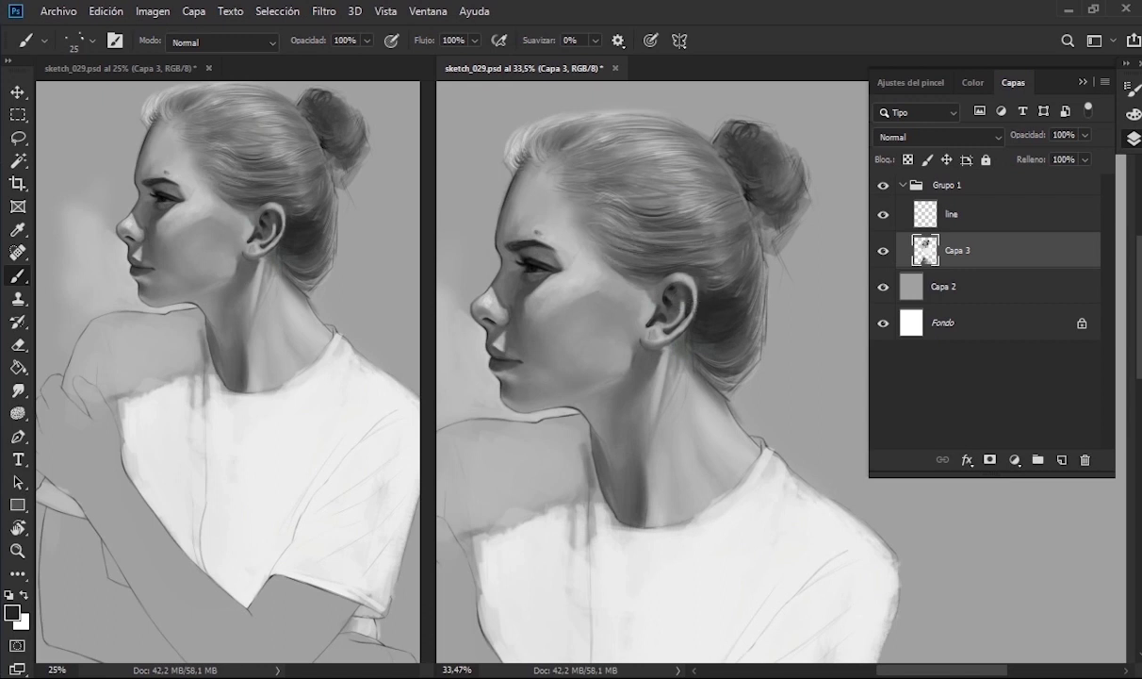
scroll(547, 246, up, 5)
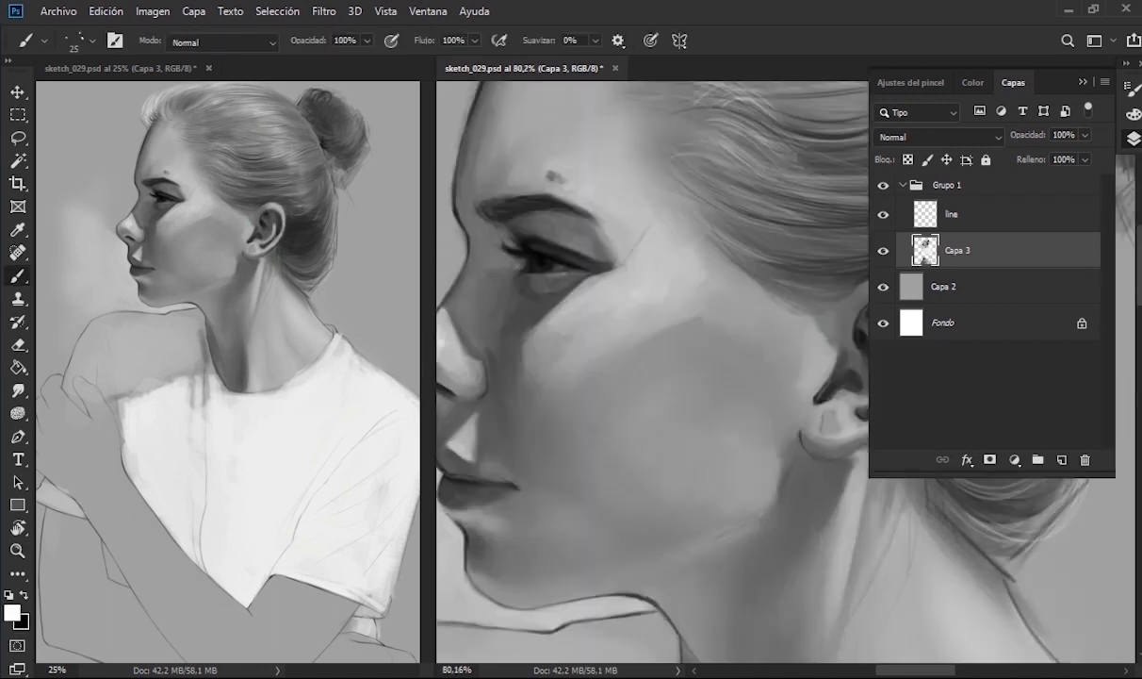
scroll(565, 283, down, 3)
- Select the textured 61 px brush preset
scroll(586, 247, down, 3)
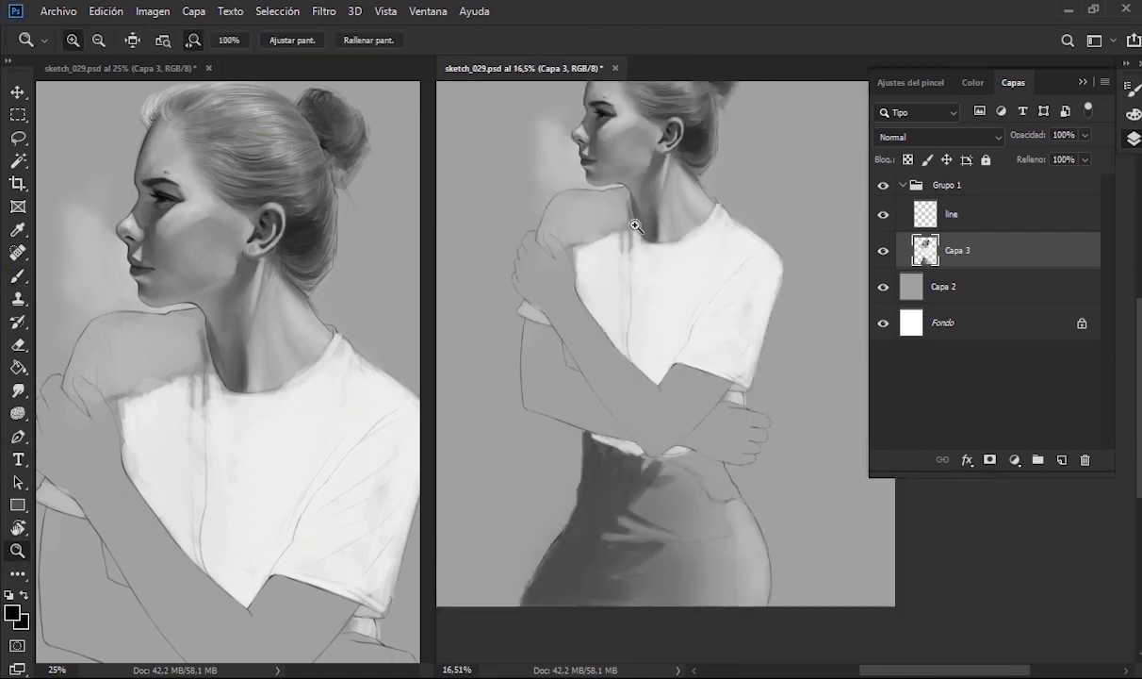
right_click(617, 264)
double_click(760, 466)
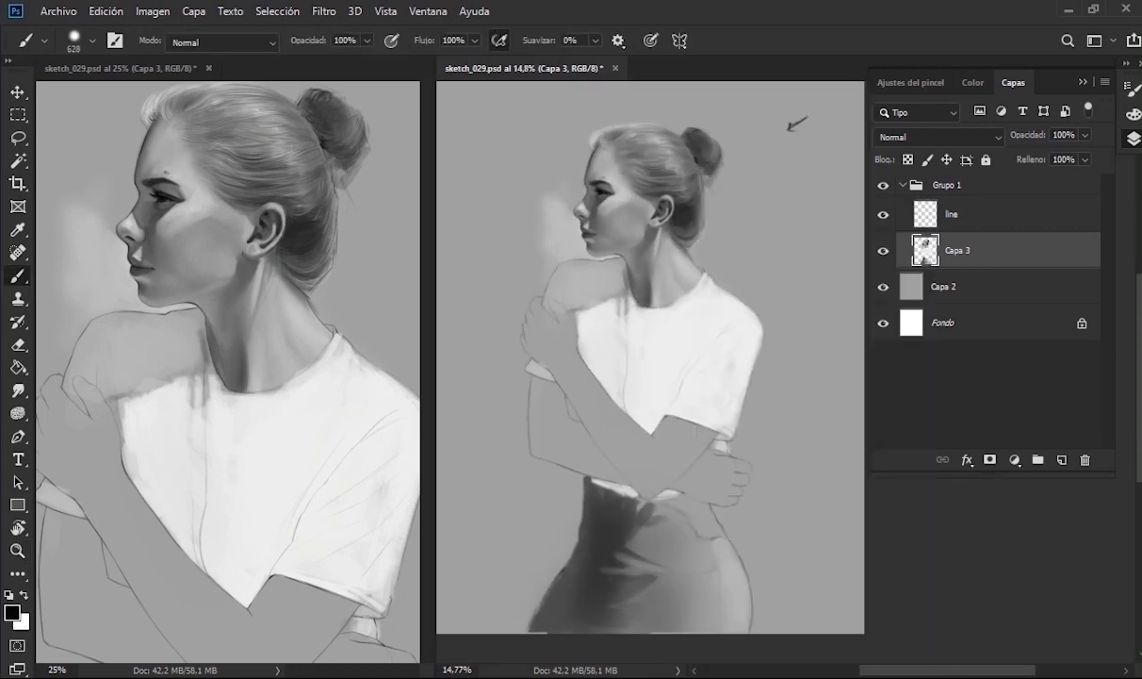
scroll(618, 336, down, 2)
scroll(618, 337, up, 2)
right_click(618, 336)
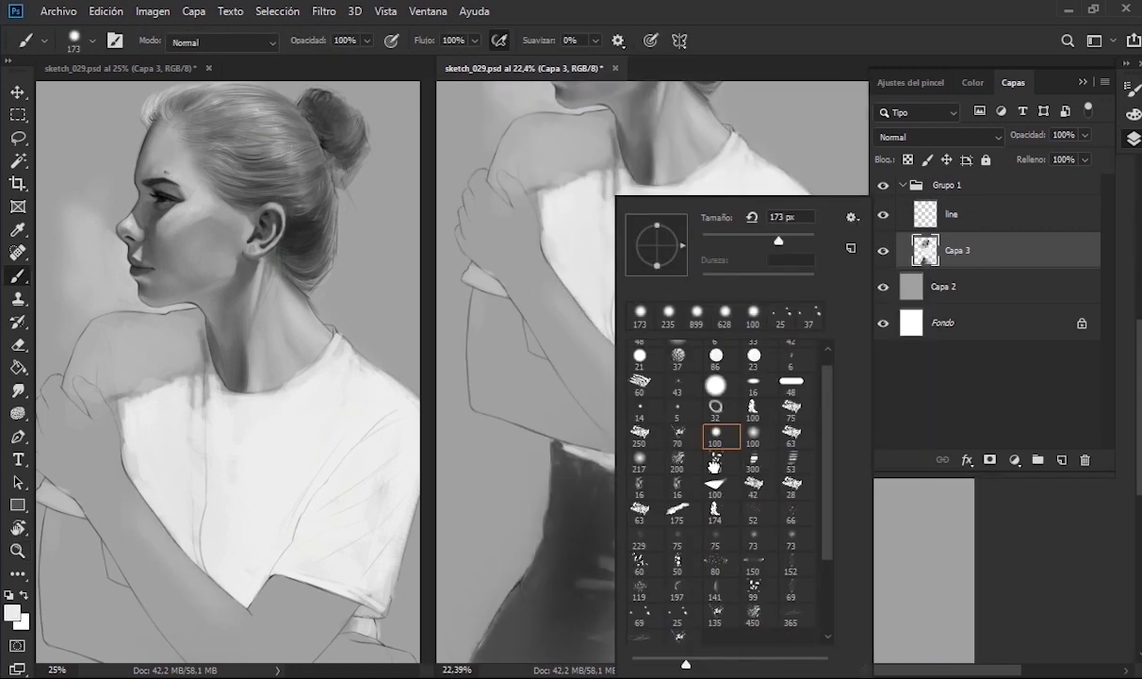
double_click(697, 443)
- Paint dark shading on the crossing arm and the forearm below the sleeve
drag(528, 397, 556, 388)
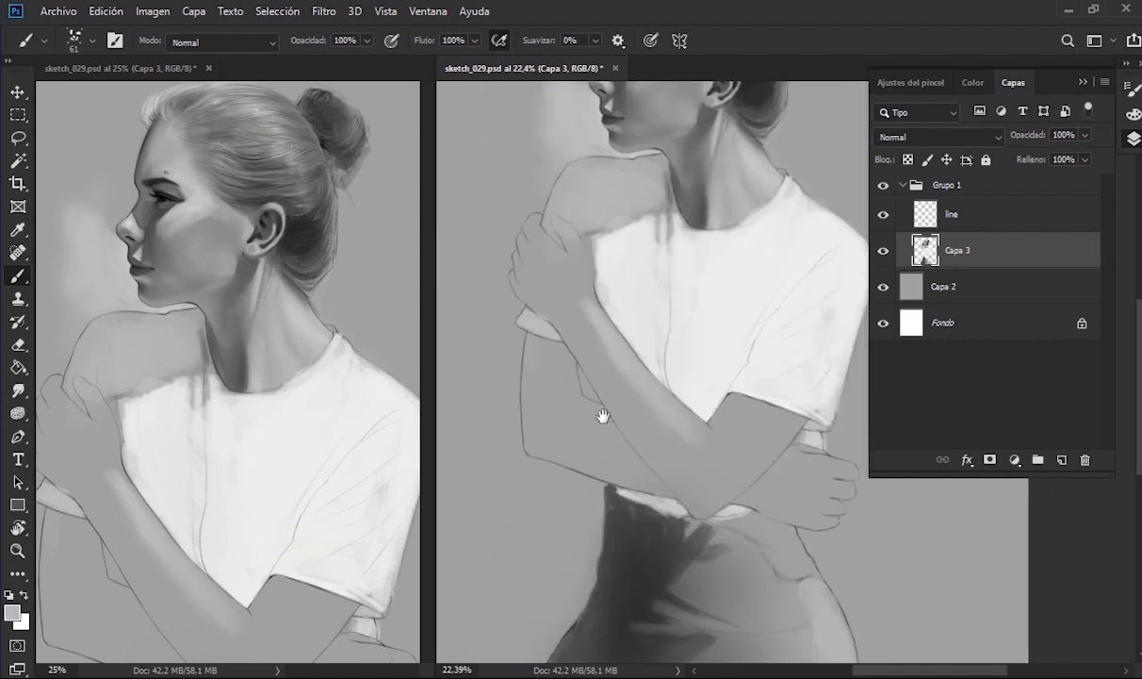
key(bracketleft)
key(bracketleft)
key(bracketleft)
key(bracketright)
key(bracketright)
key(bracketright)
drag(485, 302, 535, 372)
drag(482, 269, 549, 401)
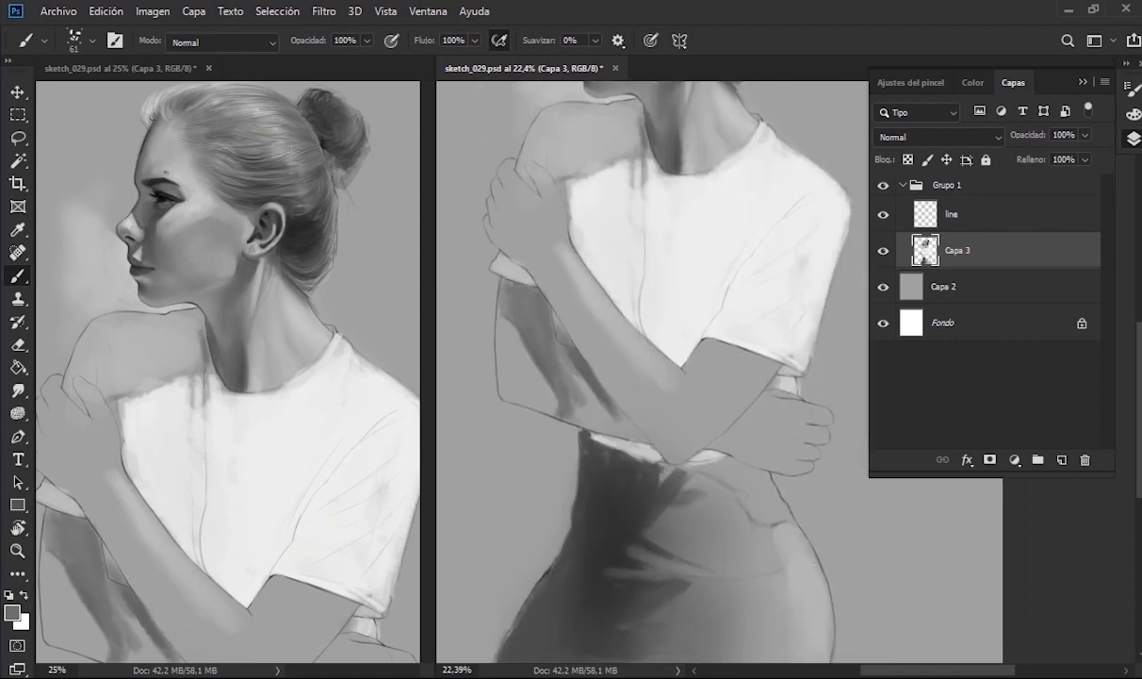
drag(540, 360, 605, 413)
drag(547, 360, 603, 407)
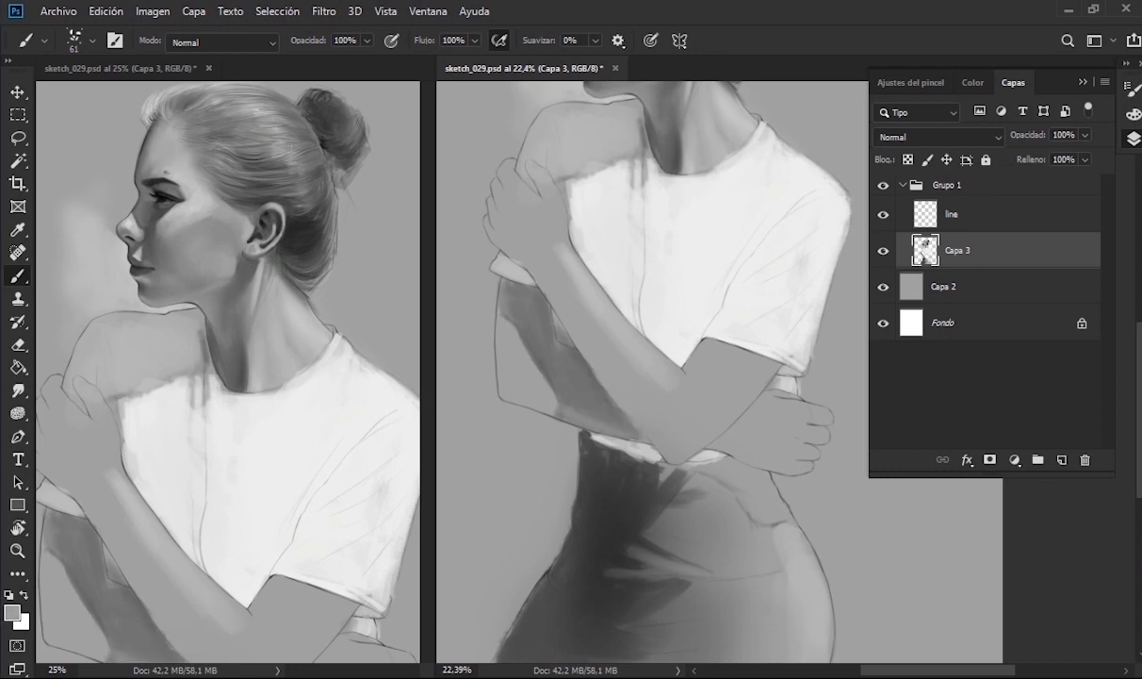
- Add a grey shadow stroke on the shirt near the shoulder
scroll(226, 367, down, 1)
scroll(651, 367, up, 1)
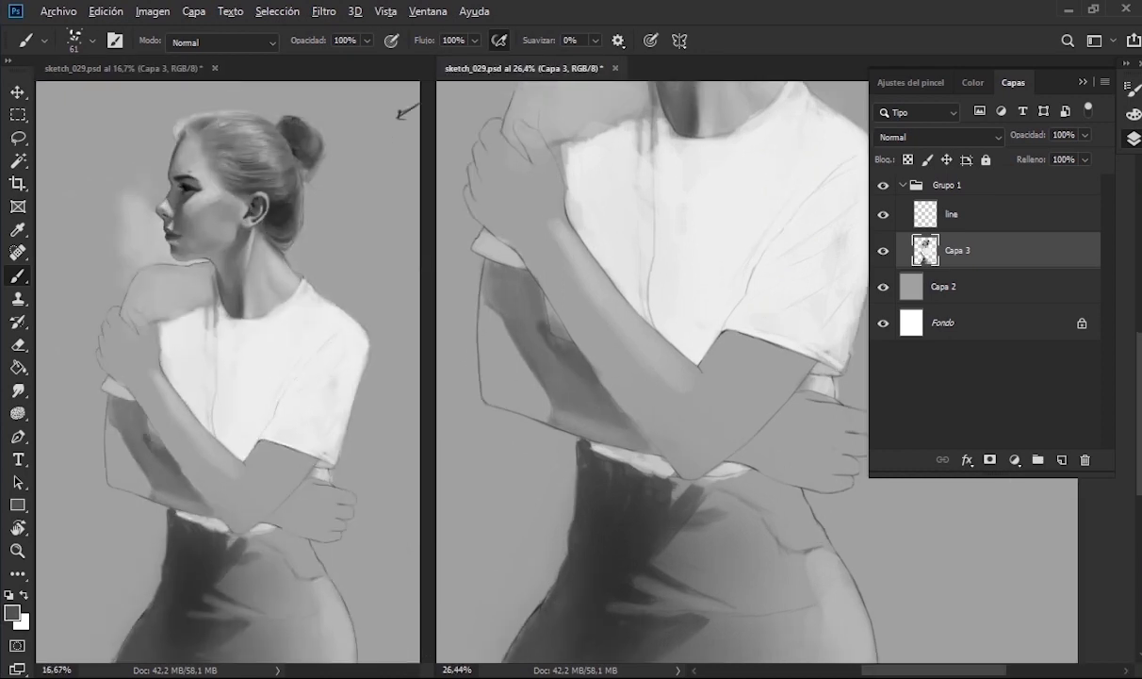
mouse_move(728, 320)
mouse_down()
mouse_move(725, 226)
mouse_move(708, 188)
mouse_move(613, 208)
mouse_move(660, 240)
mouse_move(622, 184)
mouse_move(575, 254)
mouse_up()
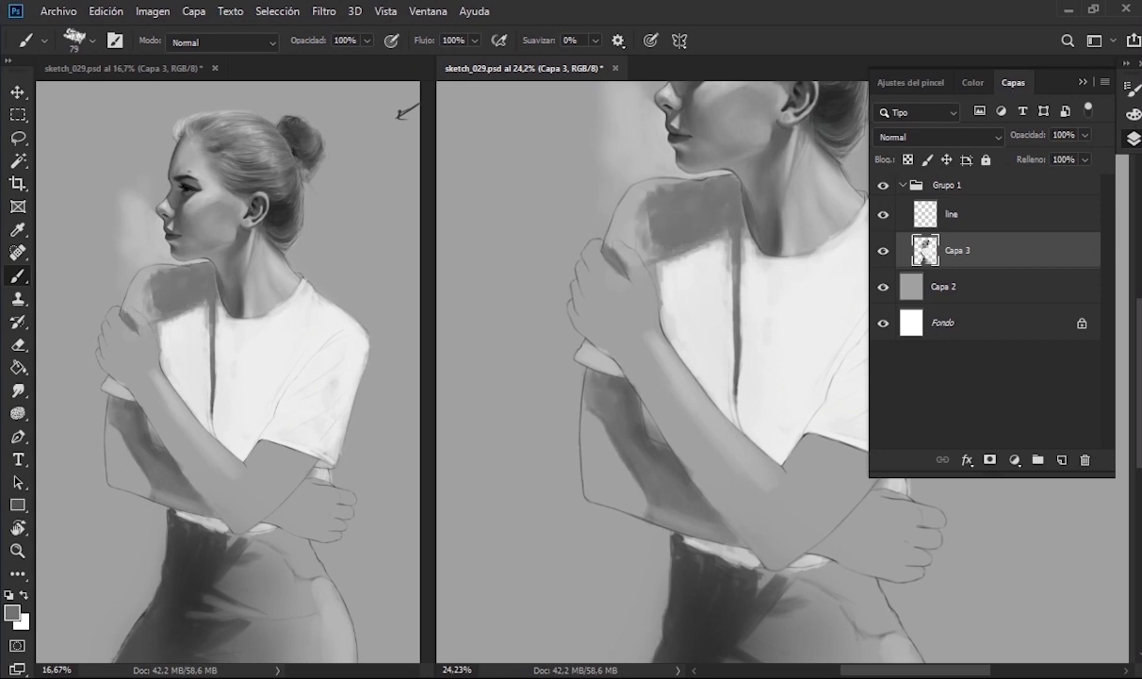
- On Capa 3, paint over the dark vertical shirt fold with light grey using a soft round brush
click(951, 214)
click(958, 250)
drag(796, 330, 683, 302)
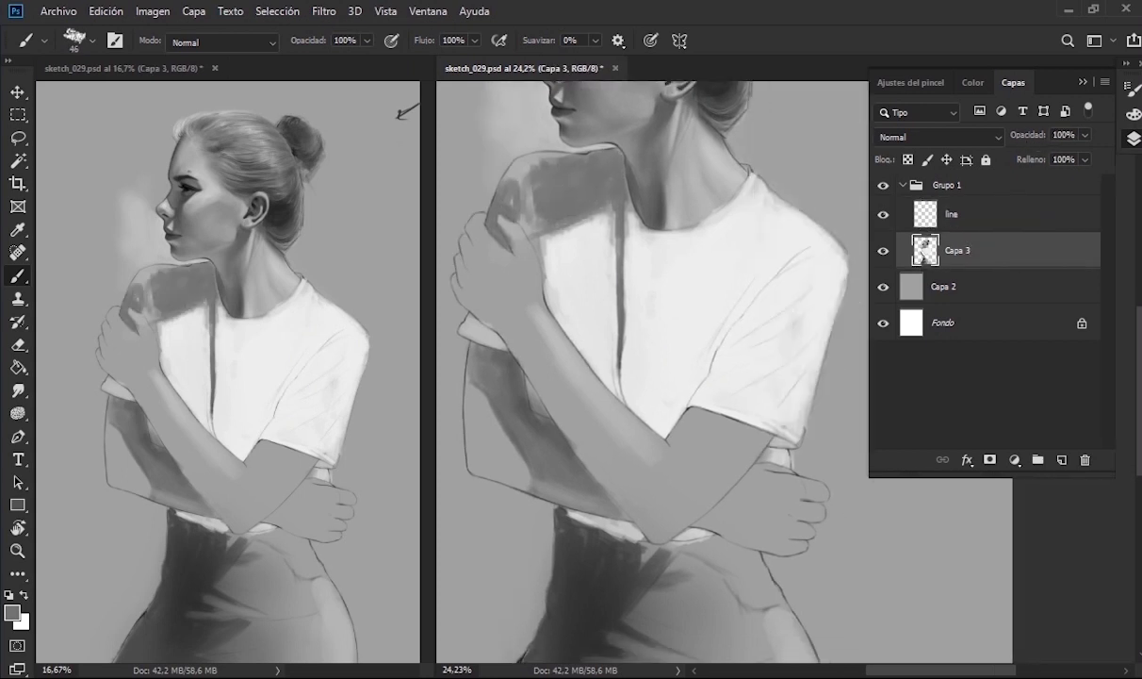
drag(578, 377, 577, 316)
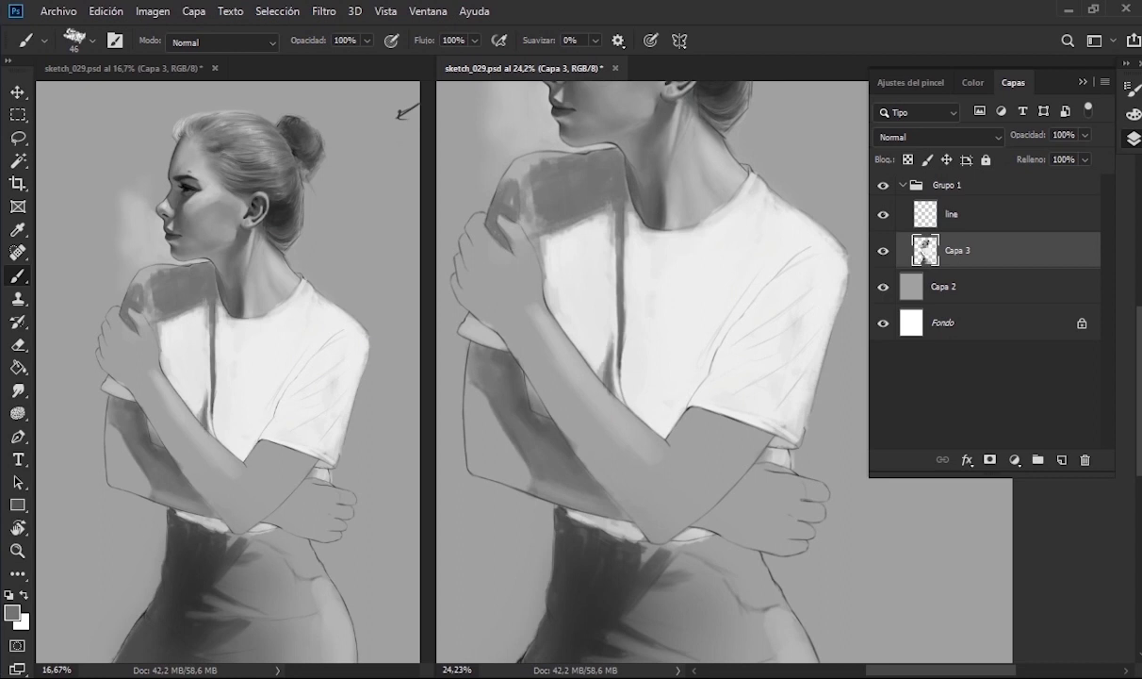
right_click(571, 316)
double_click(652, 382)
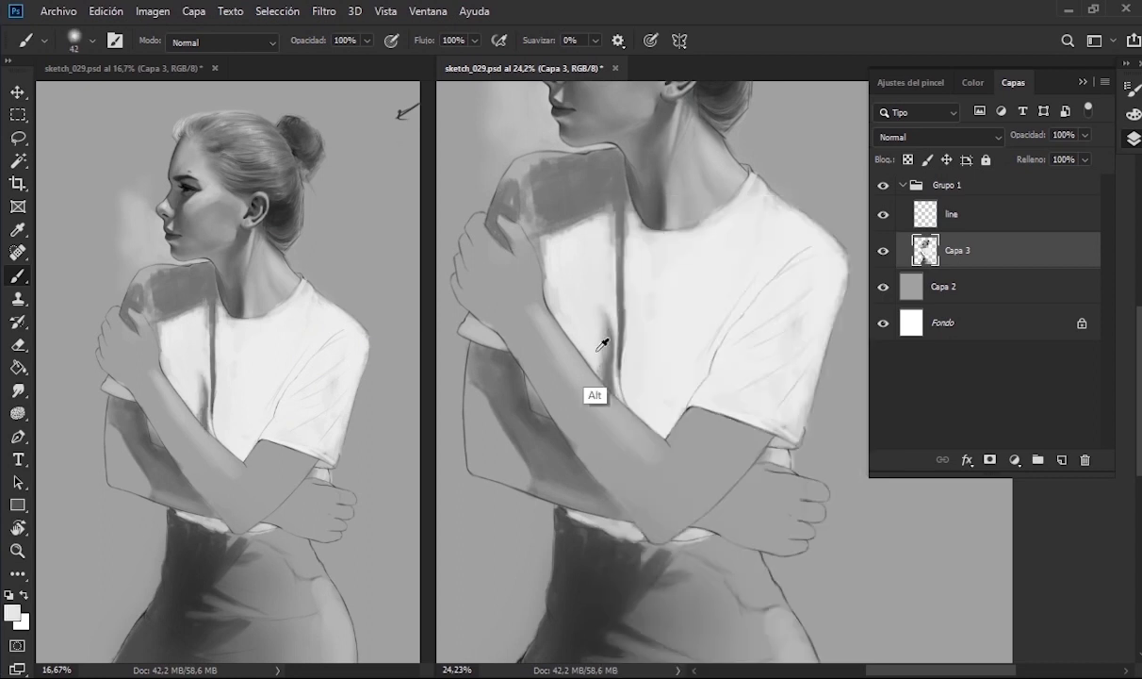
drag(582, 200, 592, 325)
- Brighten the neckline with a sampled light shirt tone and softly shade the forearm
alt+click(642, 266)
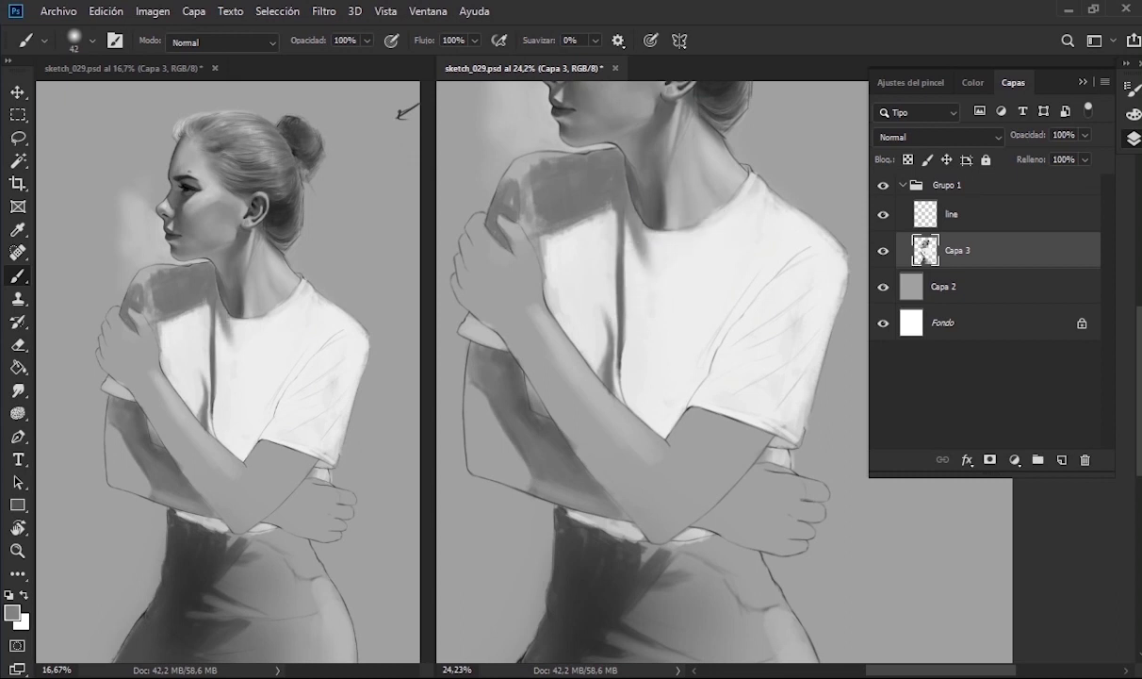
drag(617, 264, 650, 226)
right_click(648, 200)
double_click(786, 433)
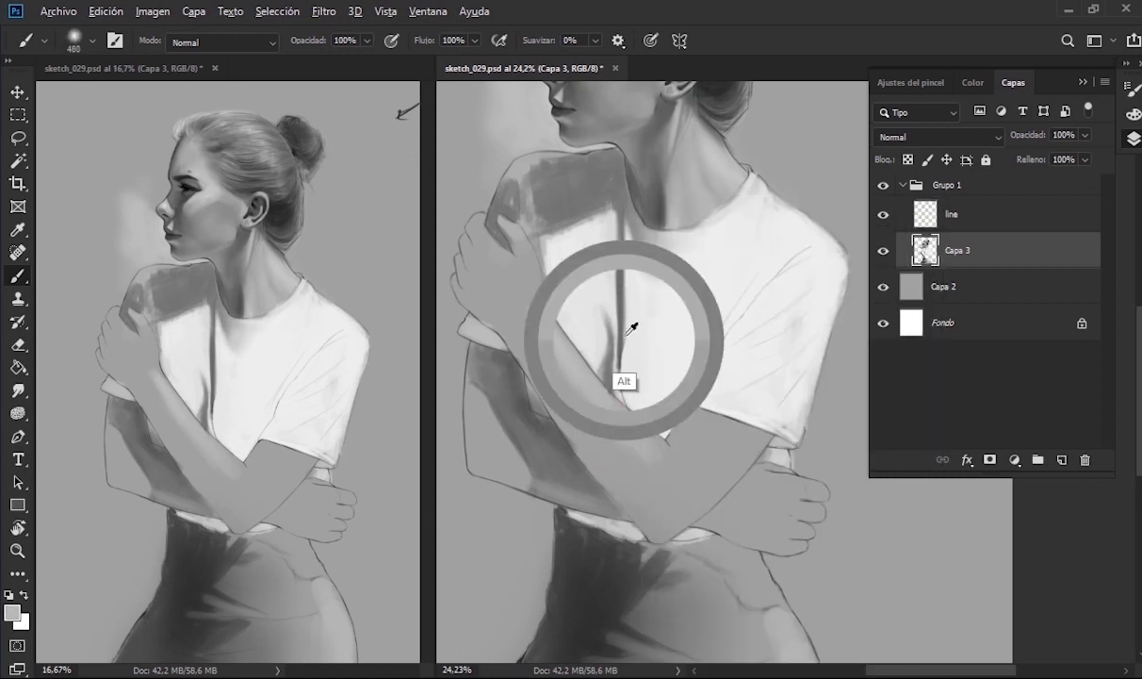
drag(594, 358, 660, 405)
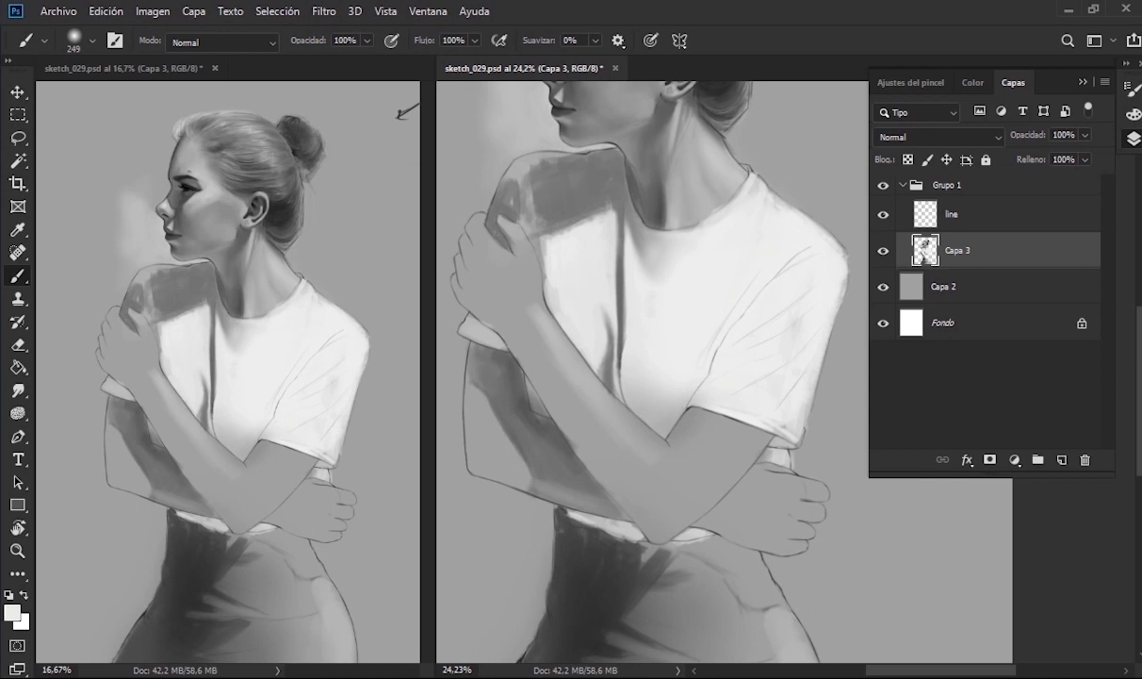
key(bracketleft)
key(bracketleft)
key(bracketleft)
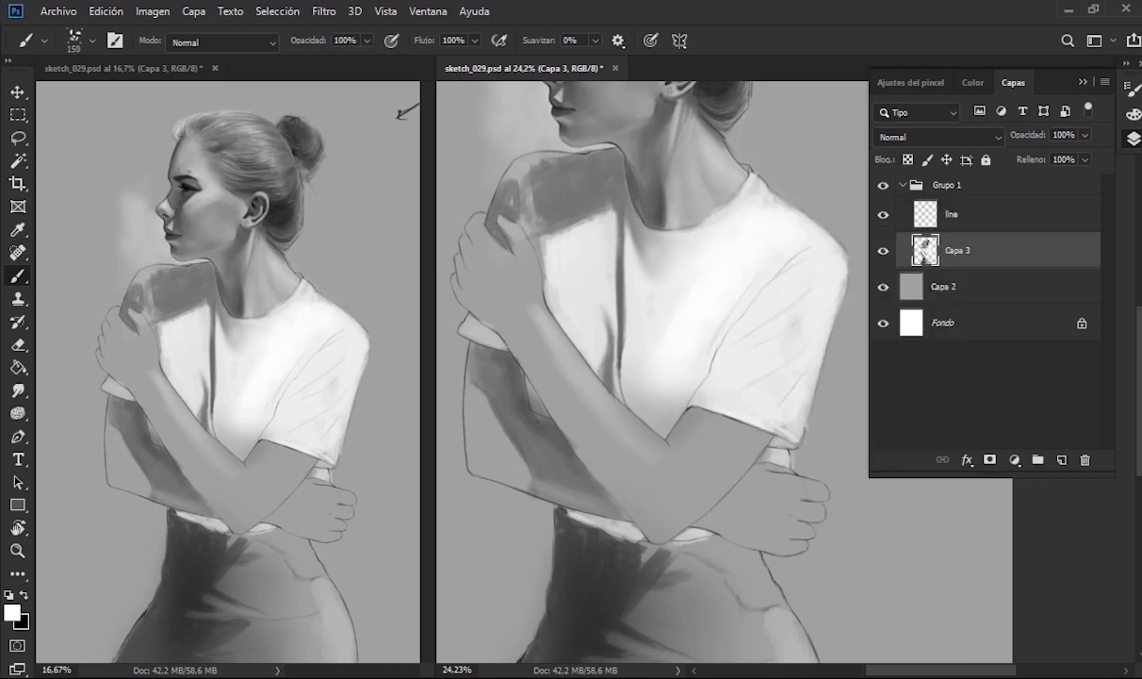
right_click(649, 200)
double_click(723, 406)
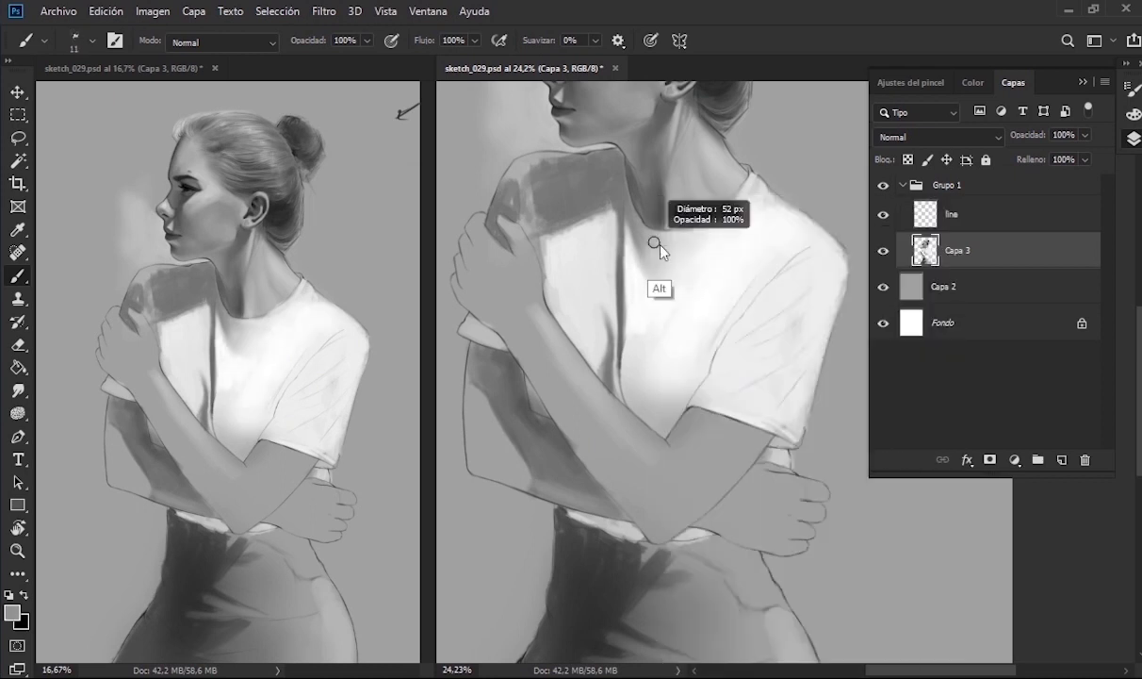
scroll(611, 220, up, 3)
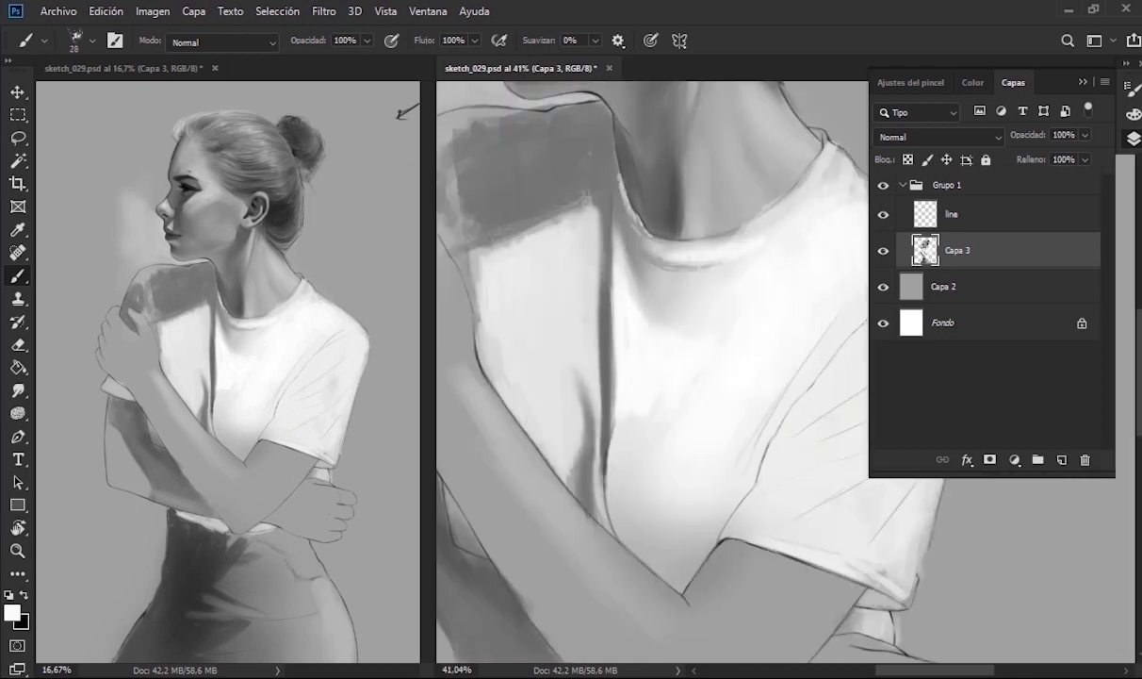
- Paint dark fold lines across the T-shirt sleeve with a resized brush
key(bracketleft)
key(bracketleft)
key(bracketleft)
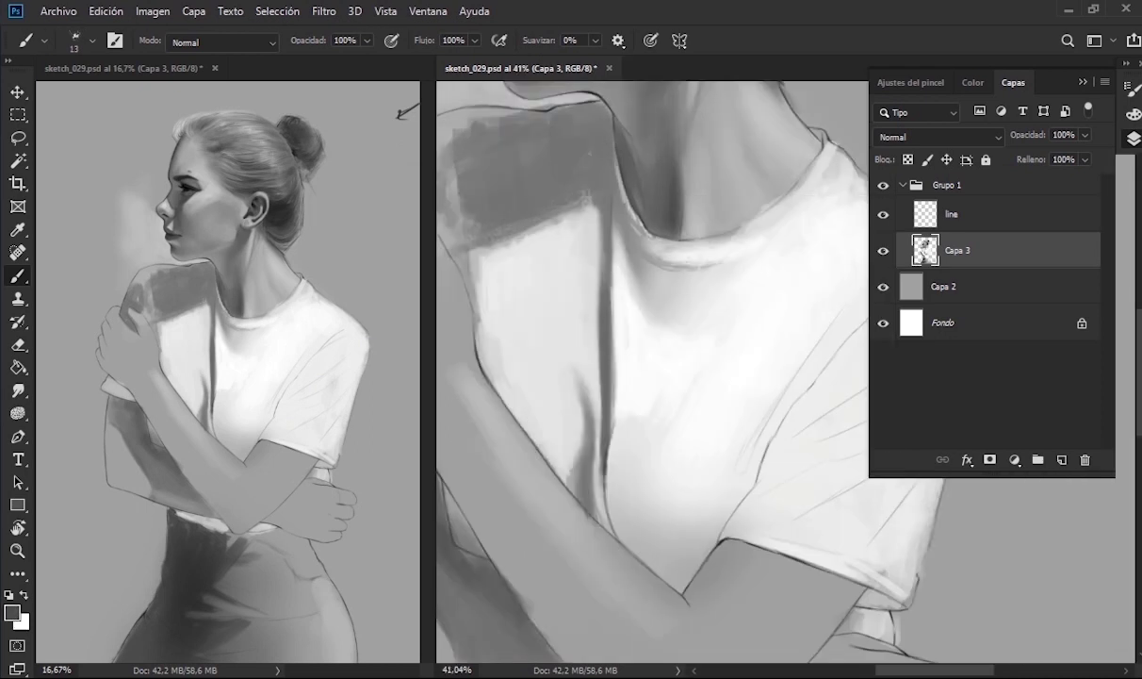
scroll(634, 276, down, 1)
alt+click(634, 276)
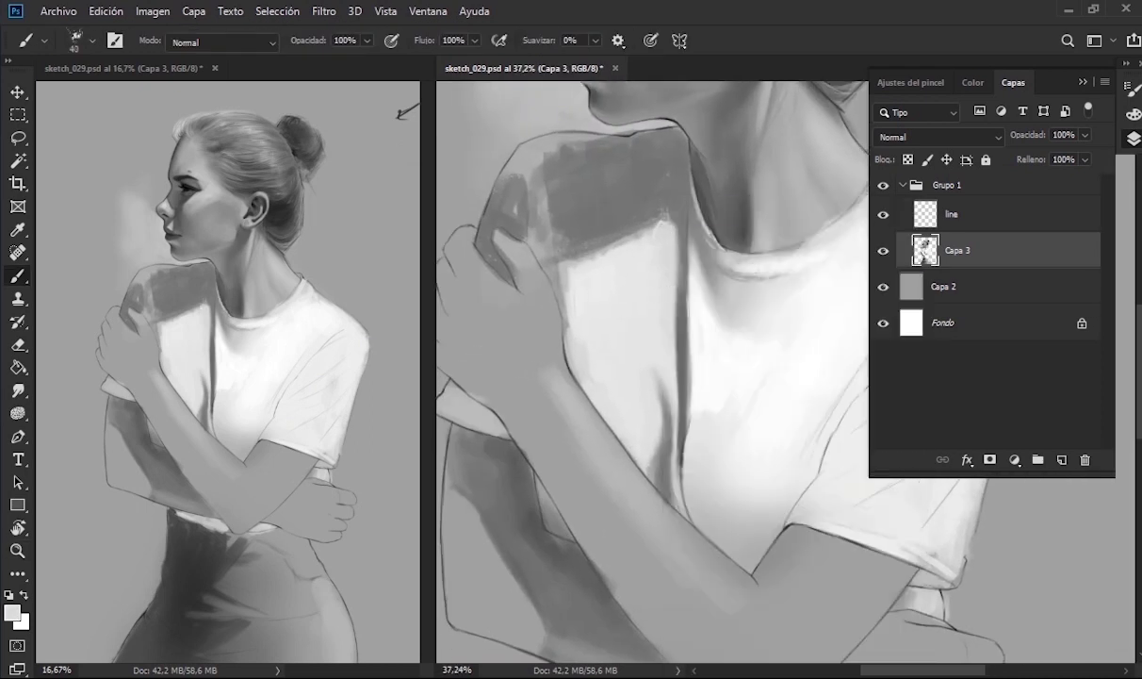
drag(634, 275, 635, 275)
scroll(635, 275, down, 1)
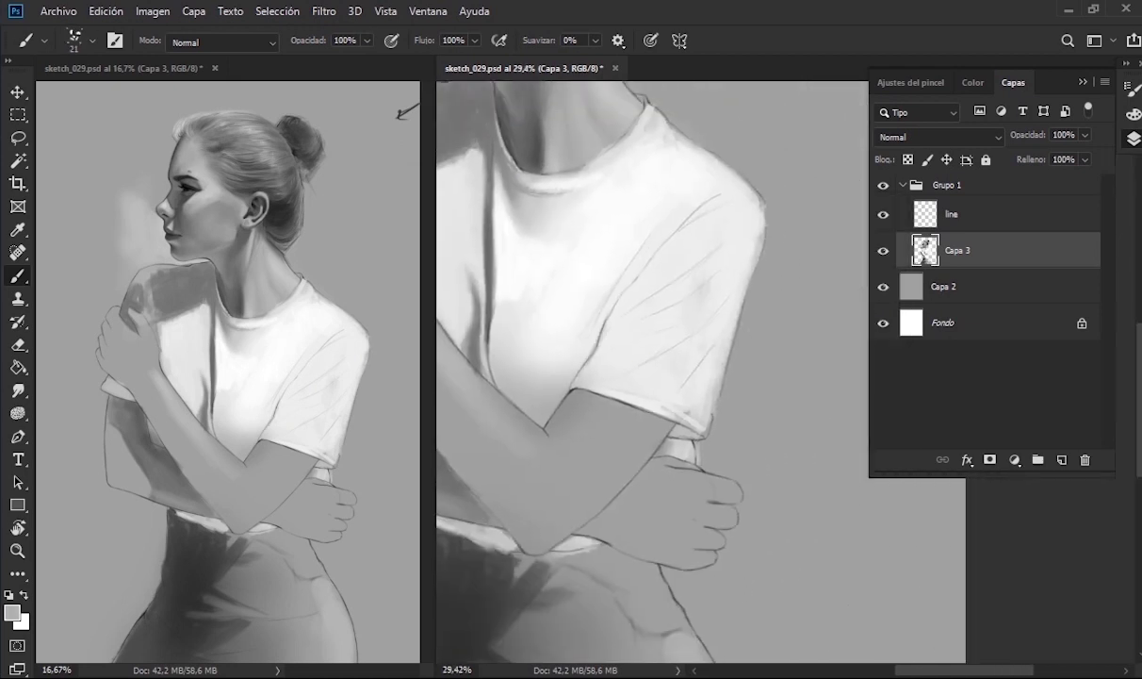
drag(563, 325, 631, 228)
drag(607, 257, 669, 190)
drag(561, 311, 631, 206)
drag(561, 296, 622, 213)
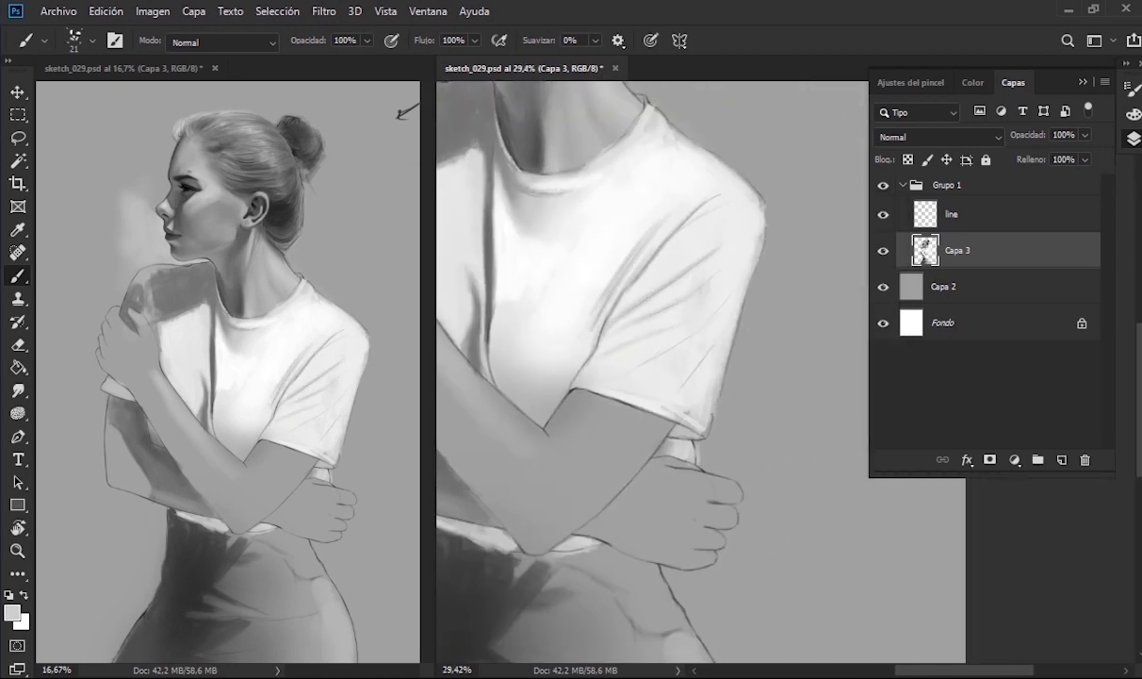
- Add white strokes on the shoulder and chest and soft grey near the elbow with a 75 px brush
drag(622, 332, 681, 333)
alt+click(651, 273)
drag(688, 227, 693, 161)
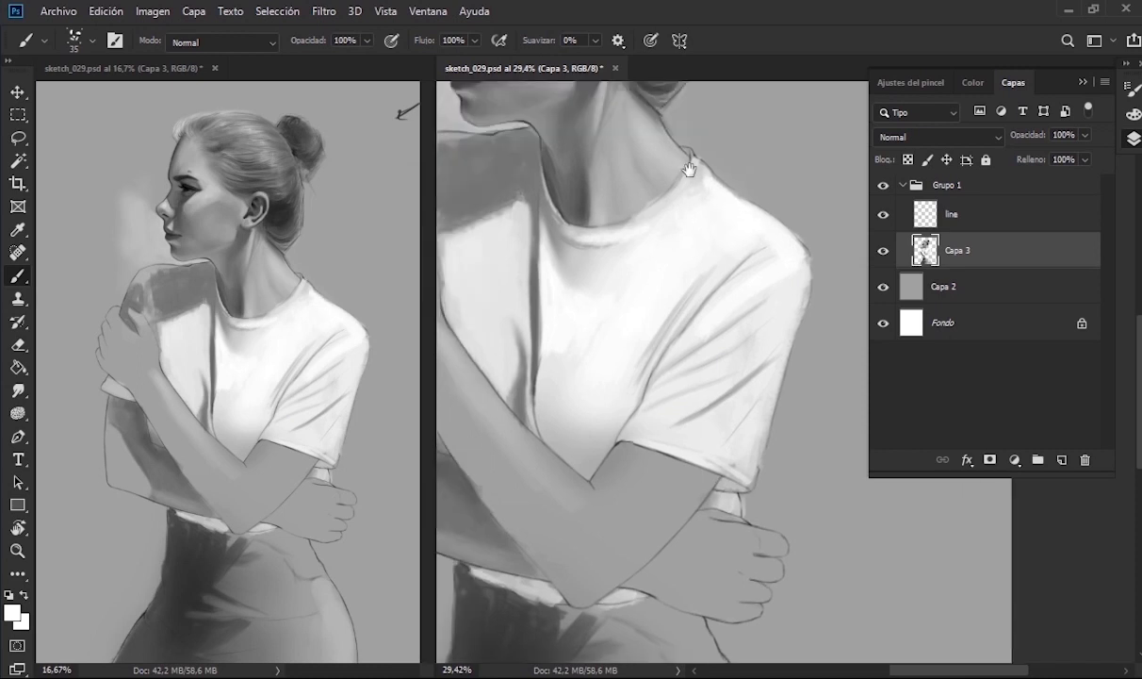
drag(613, 329, 664, 386)
drag(604, 273, 565, 245)
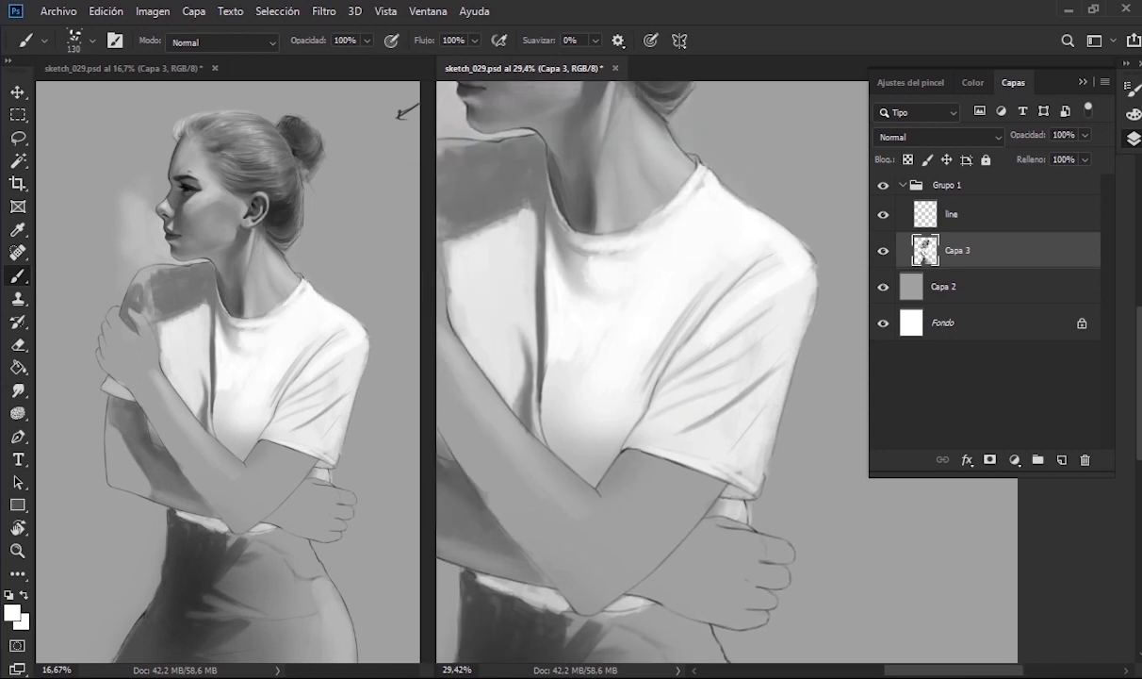
drag(567, 334, 585, 307)
drag(602, 394, 587, 404)
alt+click(594, 401)
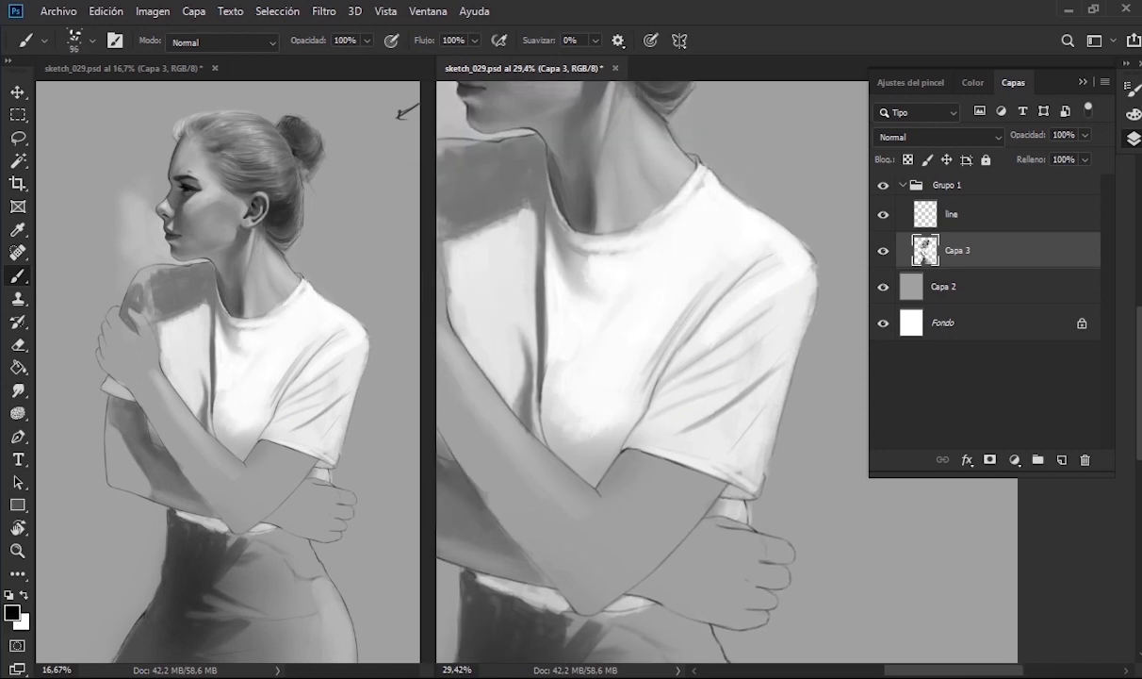
drag(547, 438, 570, 457)
alt+click(561, 401)
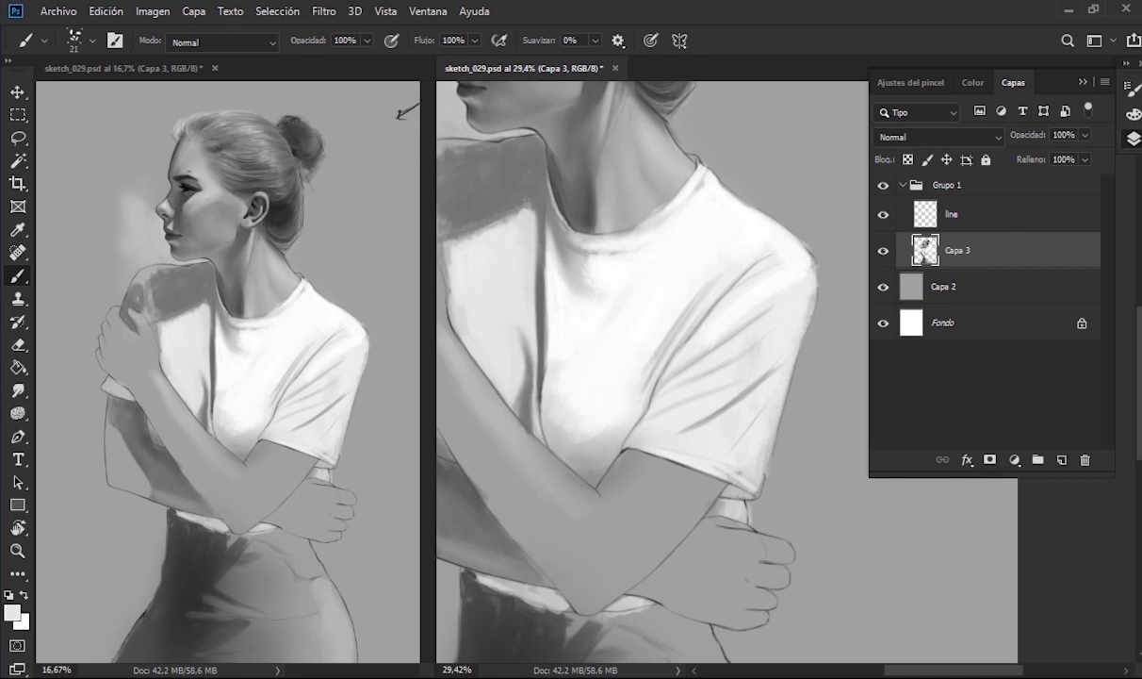
drag(508, 353, 507, 314)
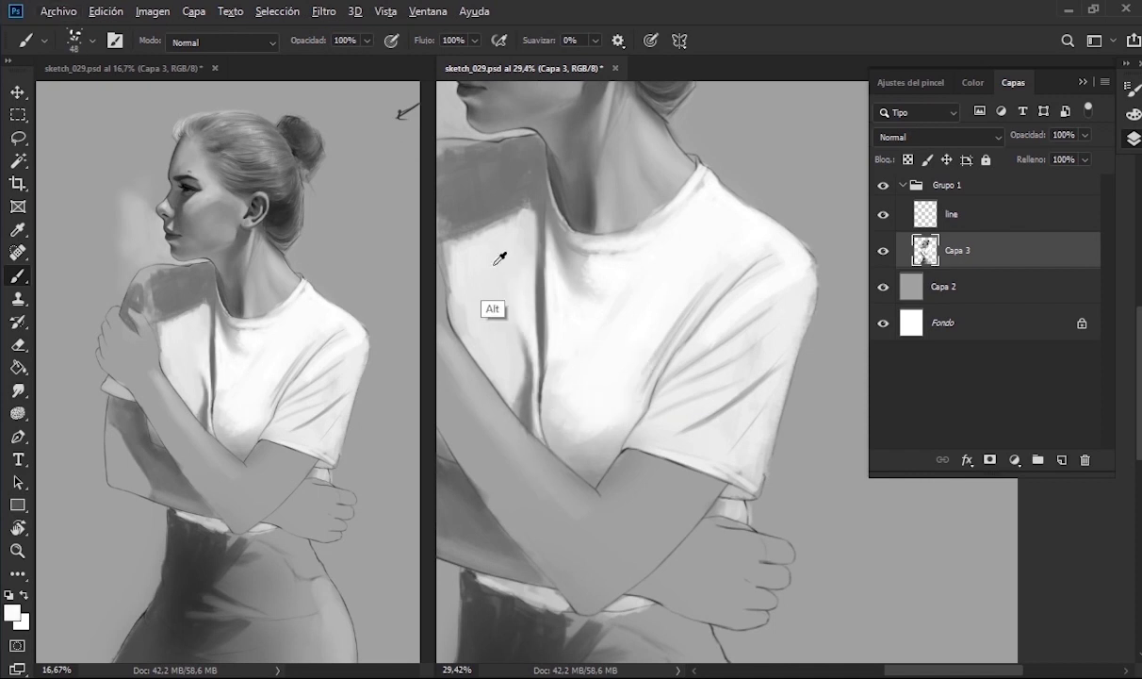
- Paint light strokes along the arm using sampled grey and white
drag(505, 219, 565, 273)
alt+click(581, 288)
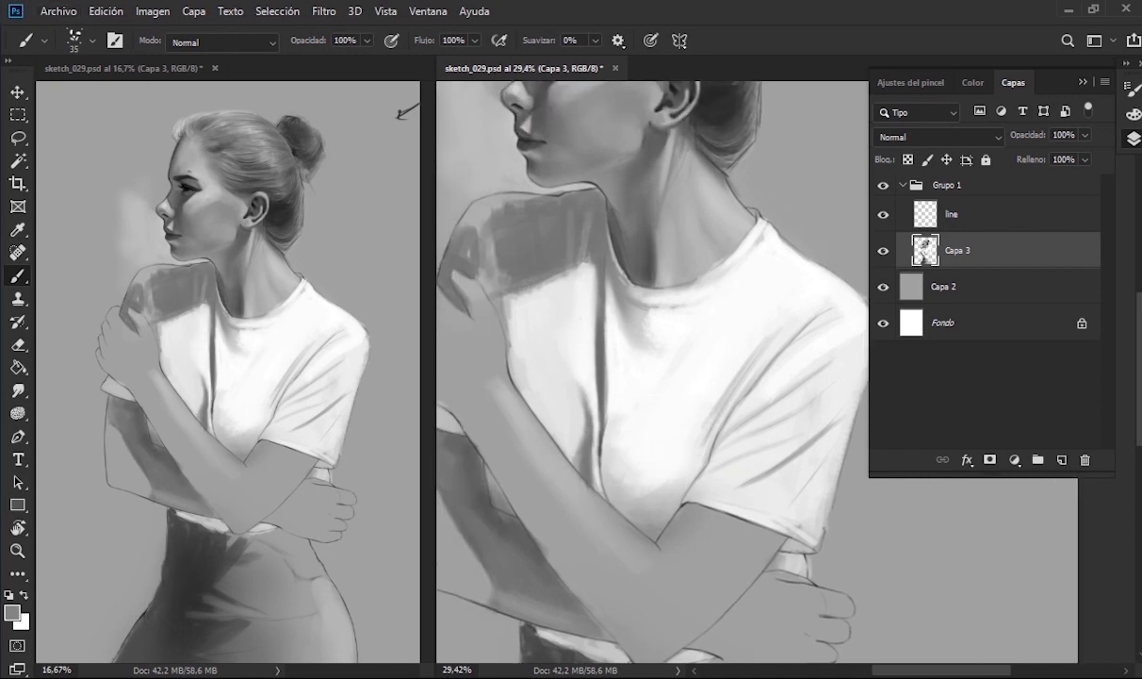
drag(476, 335, 504, 334)
alt+click(516, 340)
drag(500, 283, 515, 367)
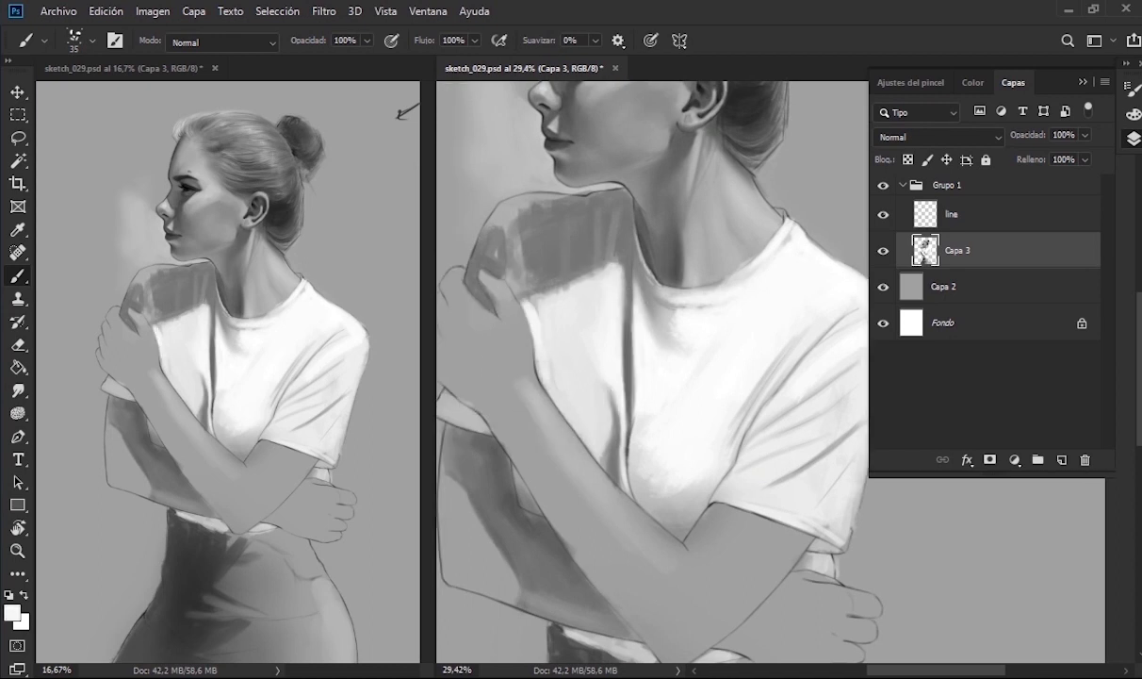
alt+click(506, 303)
- Extend the grey shadow across the shoulder, spreading it left and down
alt+click(531, 285)
mouse_move(504, 327)
mouse_down()
mouse_move(506, 283)
mouse_move(575, 287)
mouse_up()
alt+click(564, 269)
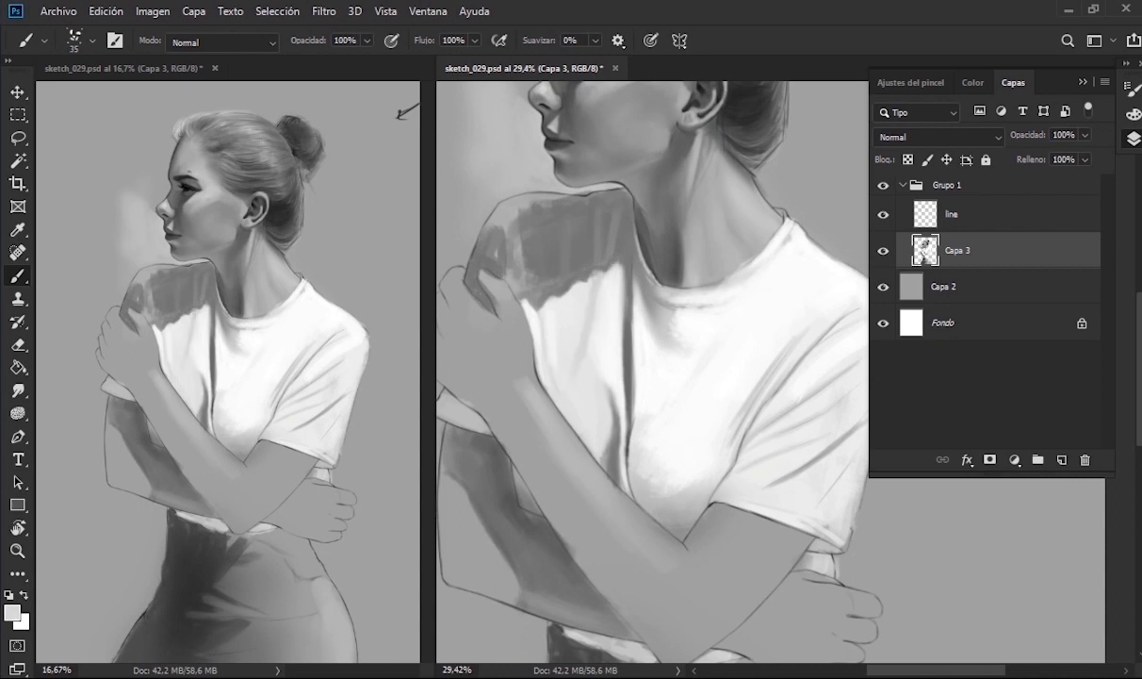
alt+click(566, 272)
drag(604, 237, 571, 231)
mouse_move(486, 207)
mouse_down()
mouse_move(526, 186)
mouse_move(518, 247)
mouse_up()
drag(499, 302, 462, 193)
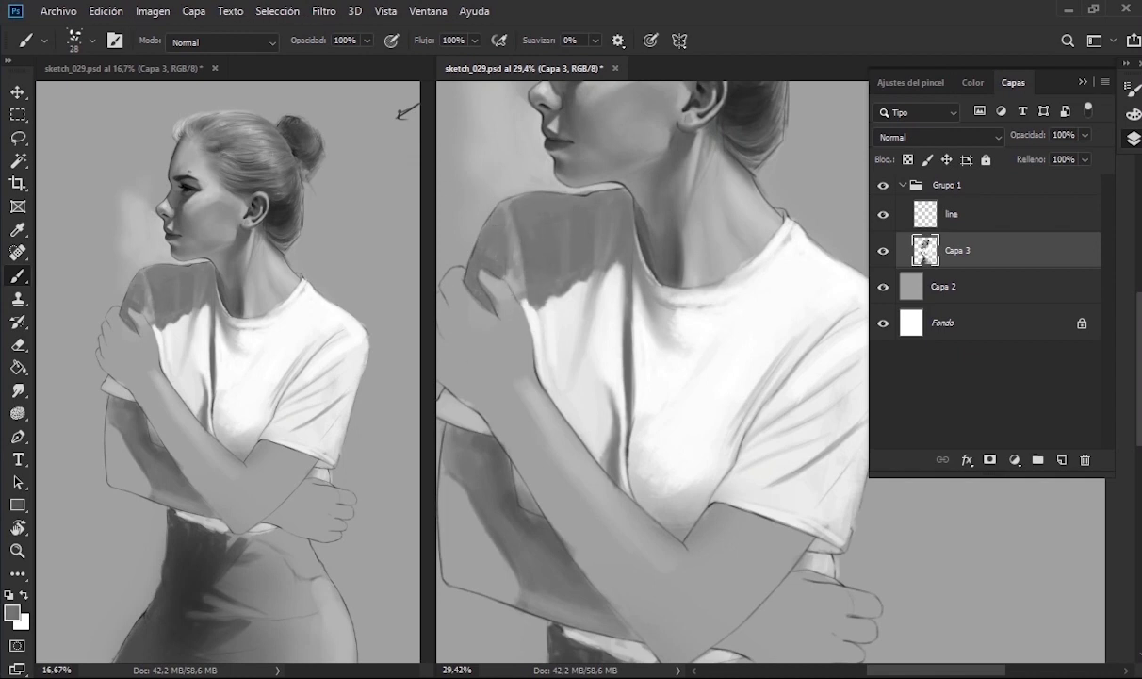
drag(566, 330, 673, 363)
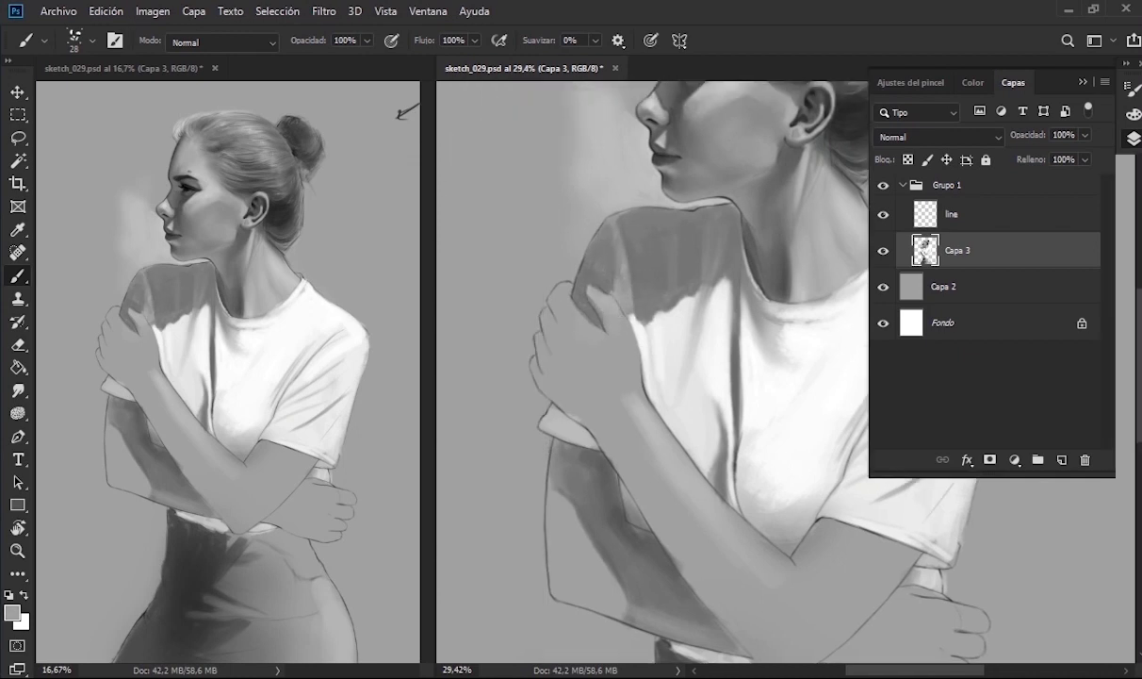
- Brighten the right side of the shirt and arm with near-white strokes
alt+click(633, 305)
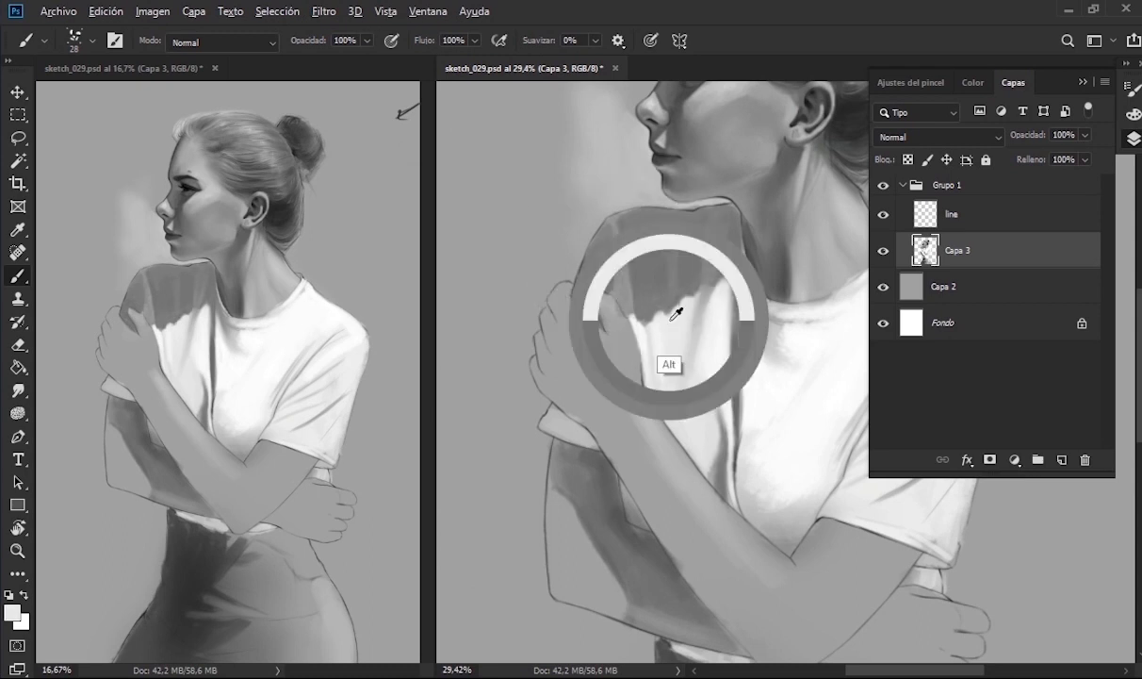
alt+click(672, 360)
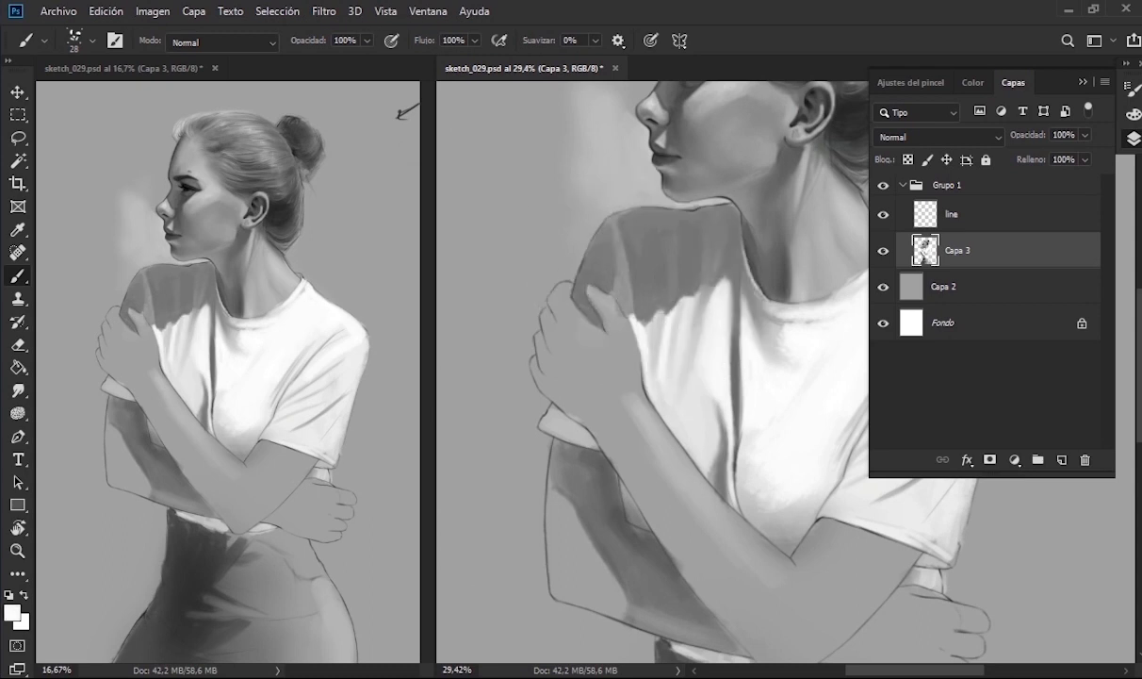
mouse_move(627, 301)
mouse_down()
mouse_move(659, 382)
mouse_move(658, 443)
mouse_up()
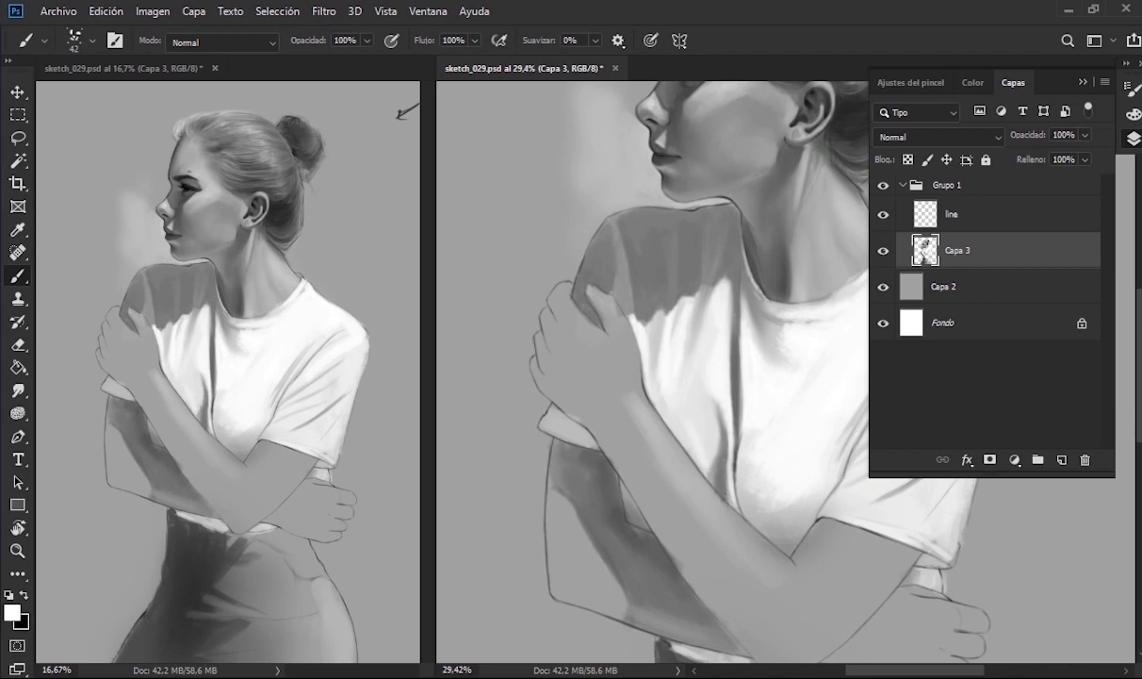
drag(641, 397, 672, 435)
mouse_move(665, 306)
mouse_down()
mouse_move(660, 410)
mouse_move(474, 372)
mouse_up()
mouse_move(713, 398)
mouse_down()
mouse_move(719, 407)
mouse_move(618, 368)
mouse_up()
drag(641, 274, 589, 377)
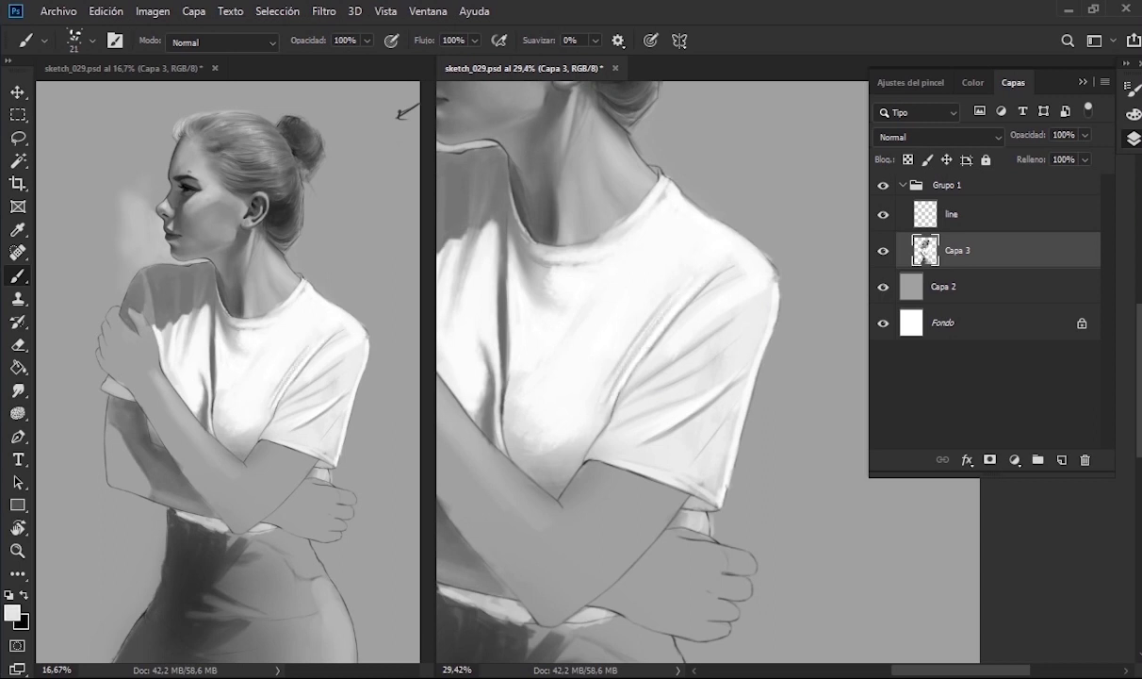
drag(566, 334, 603, 334)
drag(574, 195, 638, 265)
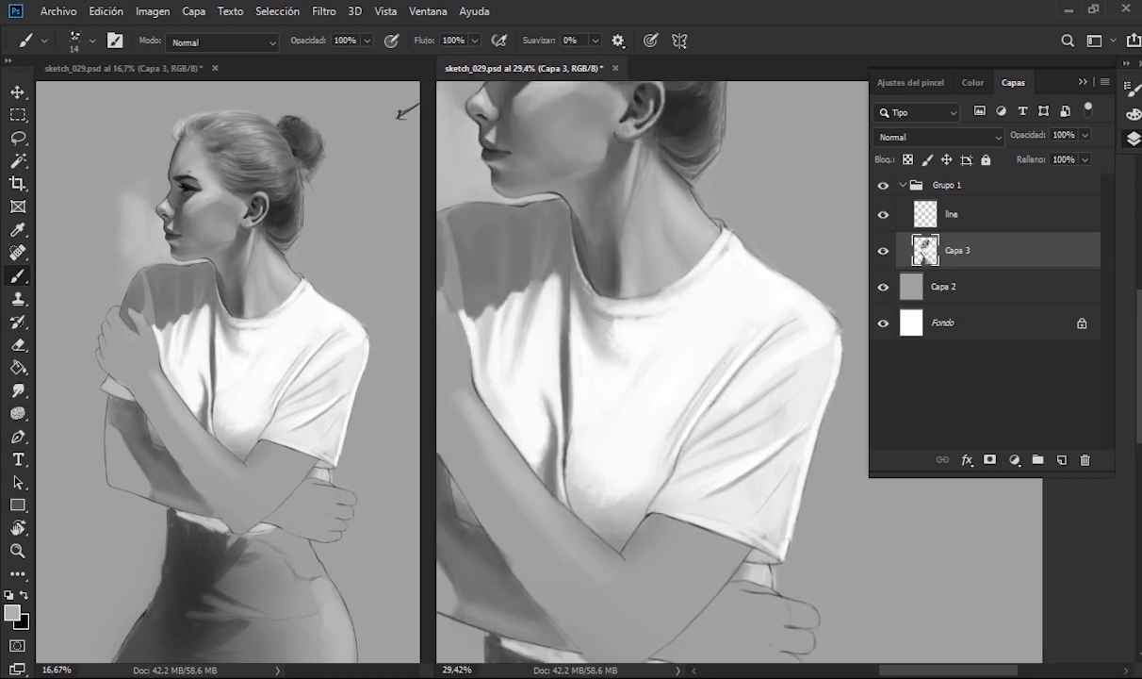
- Flip and rotate the canvas view to check proportions, with white as paint colour
key(h)
drag(625, 332, 660, 282)
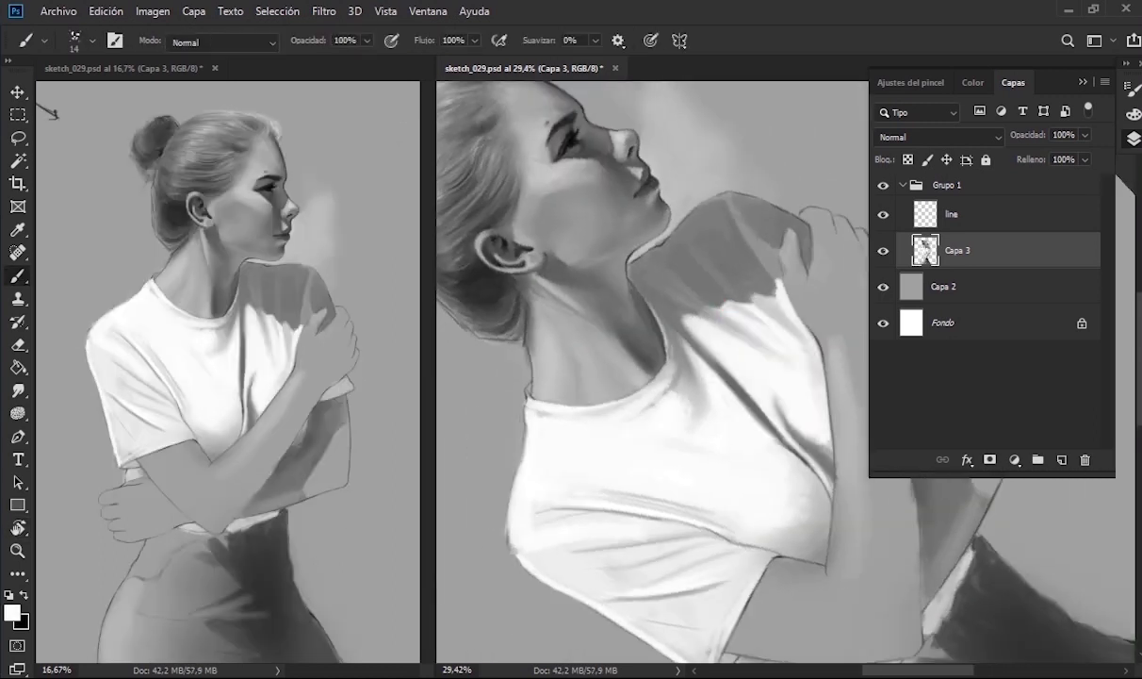
key(x)
drag(523, 330, 537, 330)
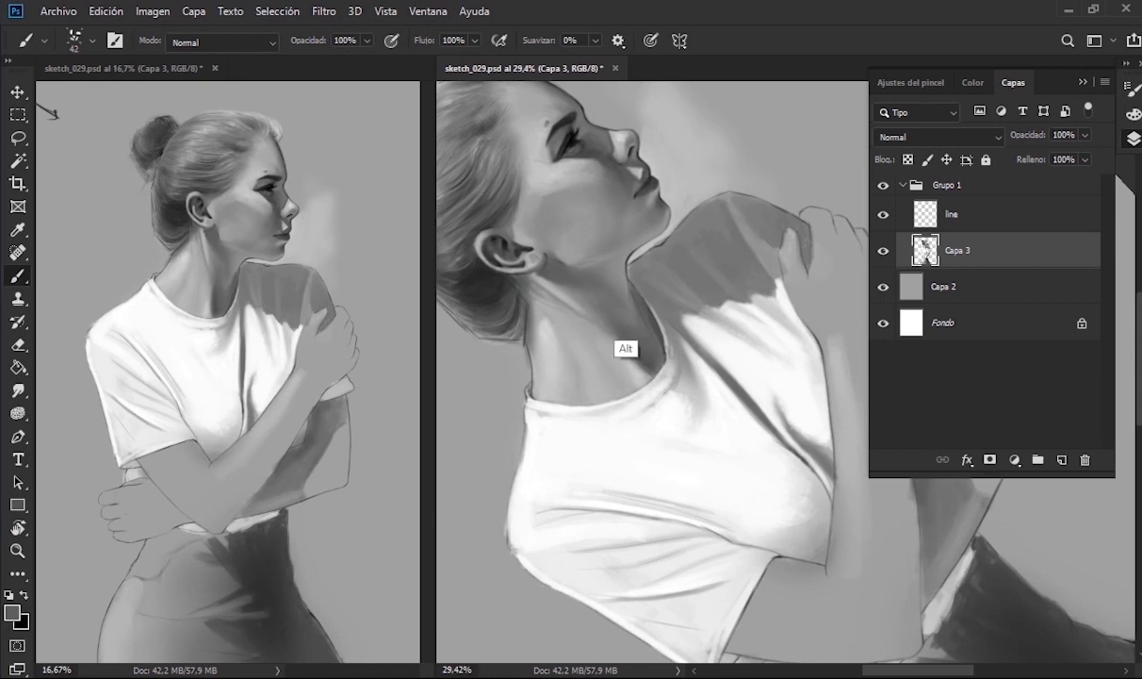
- Flip the canvas back to normal, reset the view rotation and resize the brush
key(h)
key(r)
key(Escape)
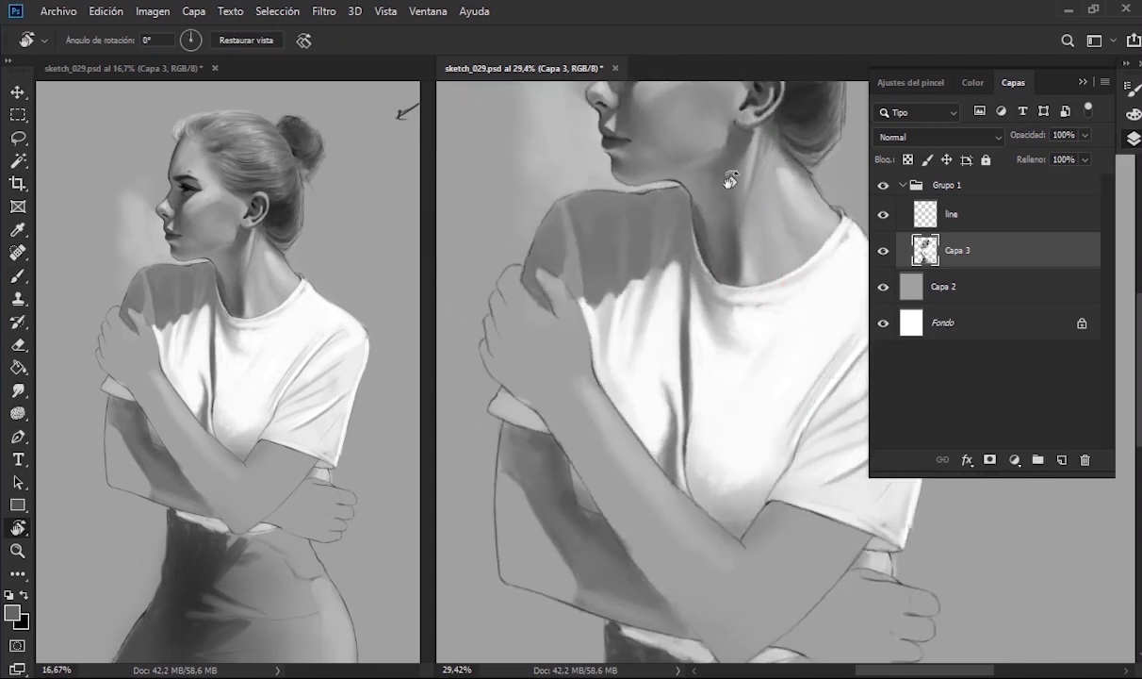
alt+scroll(659, 235, up, 5)
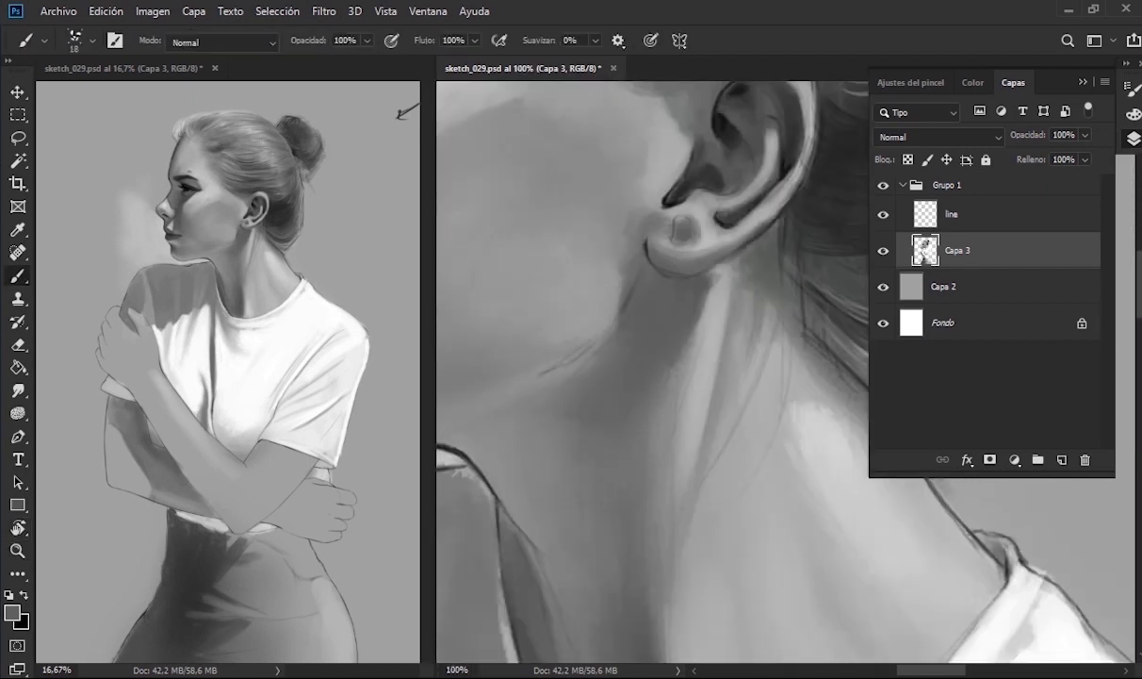
alt+scroll(706, 217, down, 3)
mouse_move(707, 198)
mouse_down()
mouse_move(744, 198)
mouse_move(693, 226)
mouse_move(674, 212)
mouse_up()
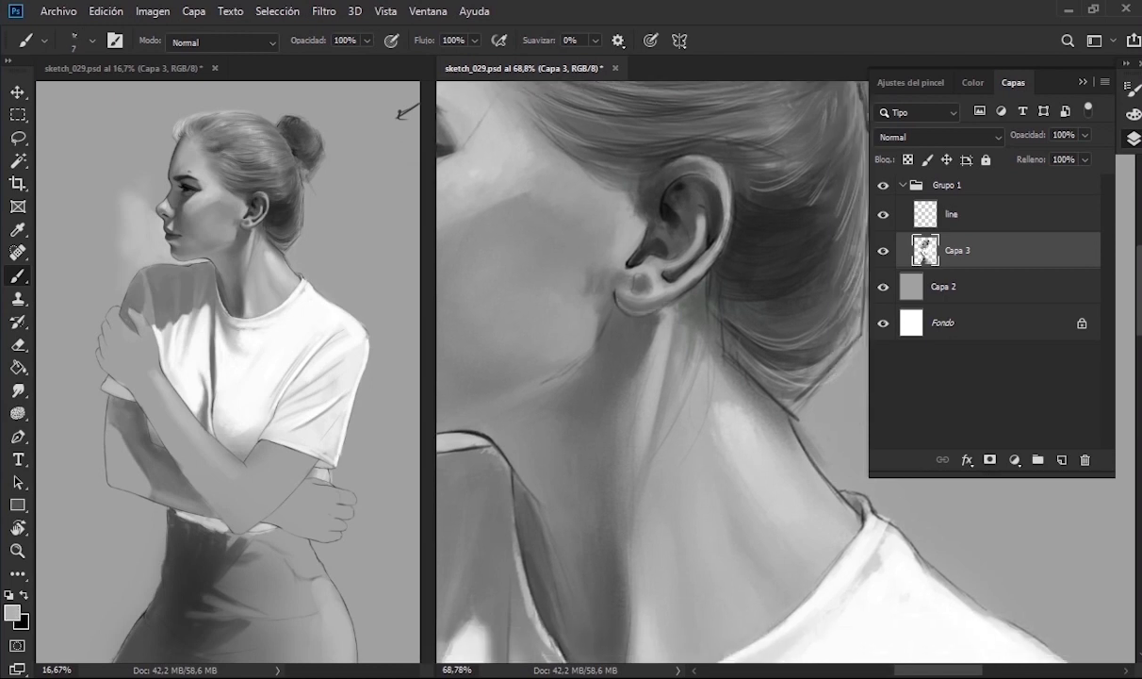
alt+scroll(681, 306, up, 2)
alt+scroll(744, 199, down, 5)
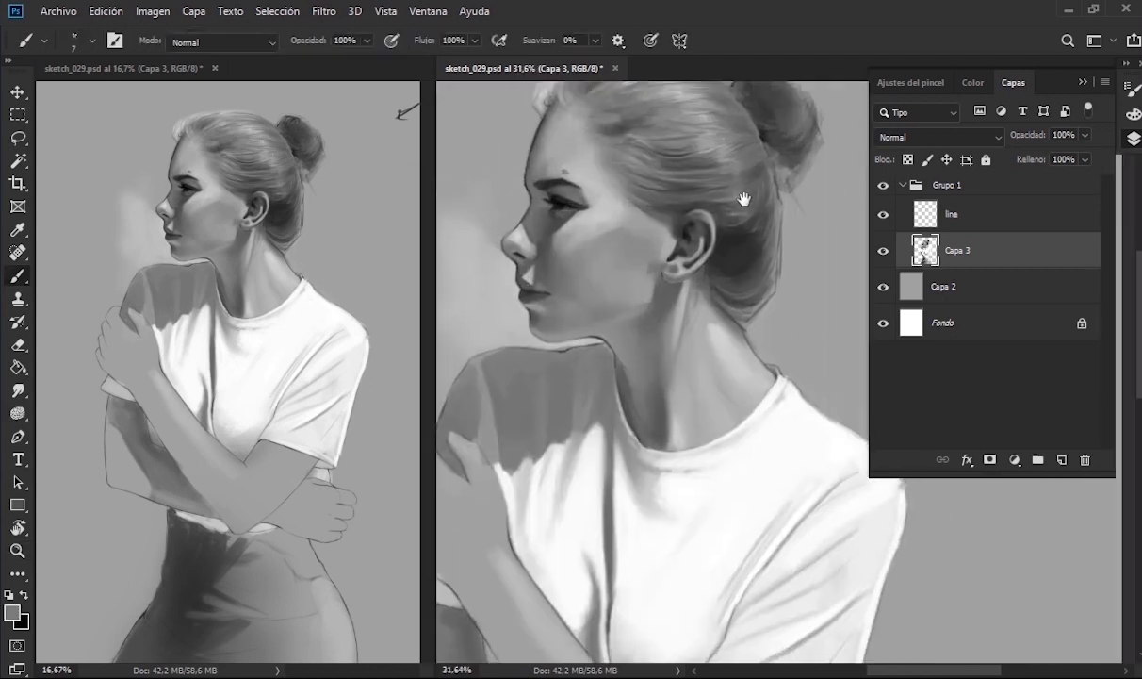
drag(745, 198, 729, 191)
- Lighten the sleeve edge, switching between Eraser and Brush with a smaller brush
key(e)
alt+scroll(751, 232, down, 1)
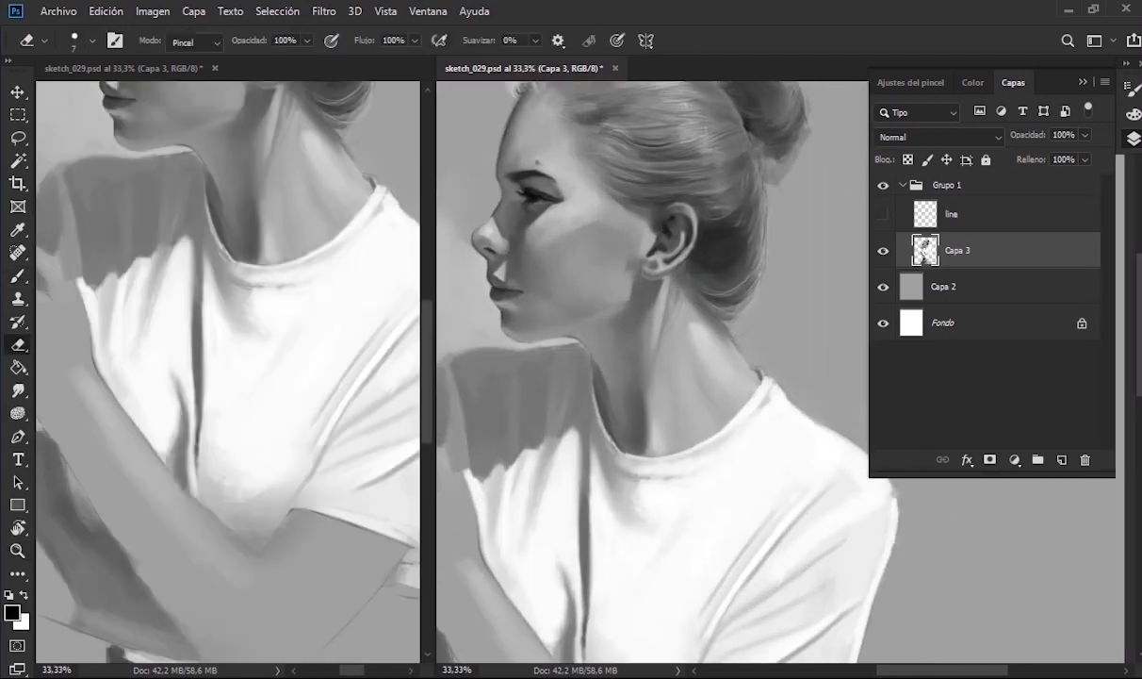
key(b)
mouse_move(751, 232)
mouse_down()
mouse_move(662, 191)
mouse_move(692, 198)
mouse_move(562, 208)
mouse_move(624, 297)
mouse_up()
key(bracketleft)
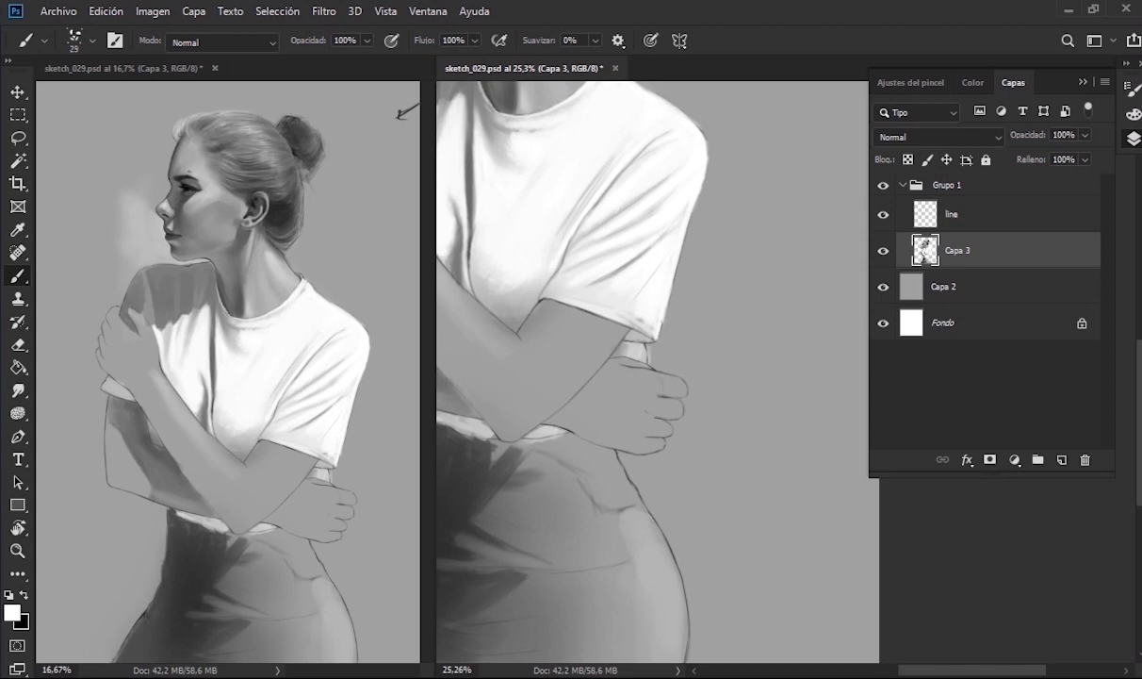
alt+click(613, 248)
key(bracketleft)
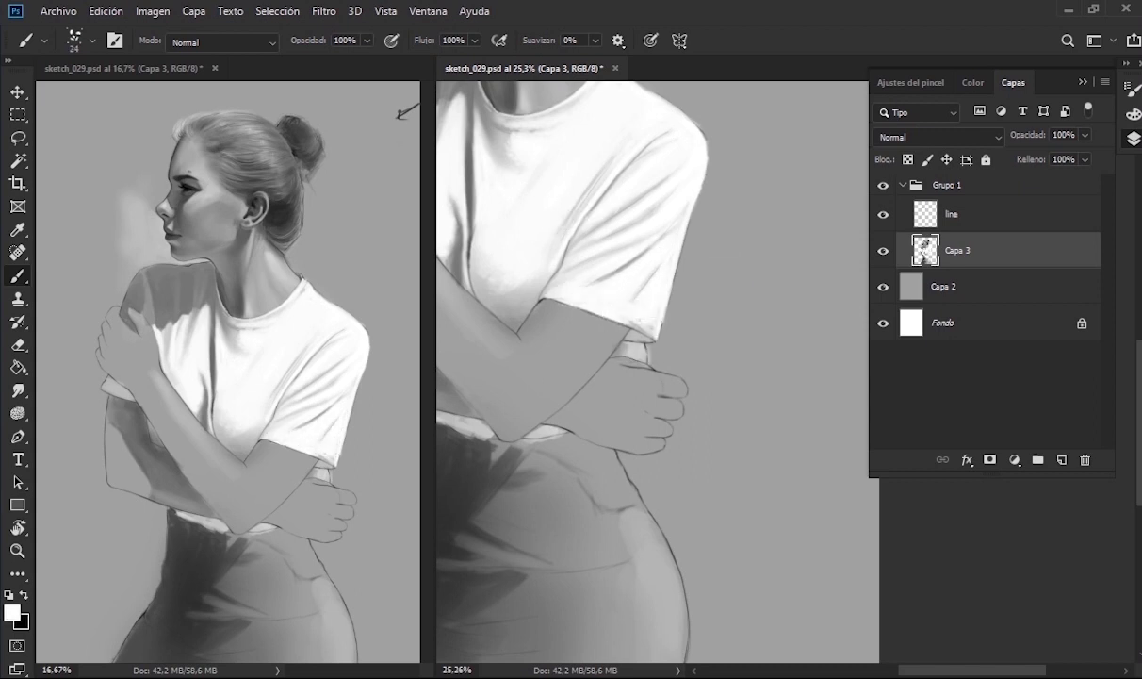
drag(612, 282, 667, 287)
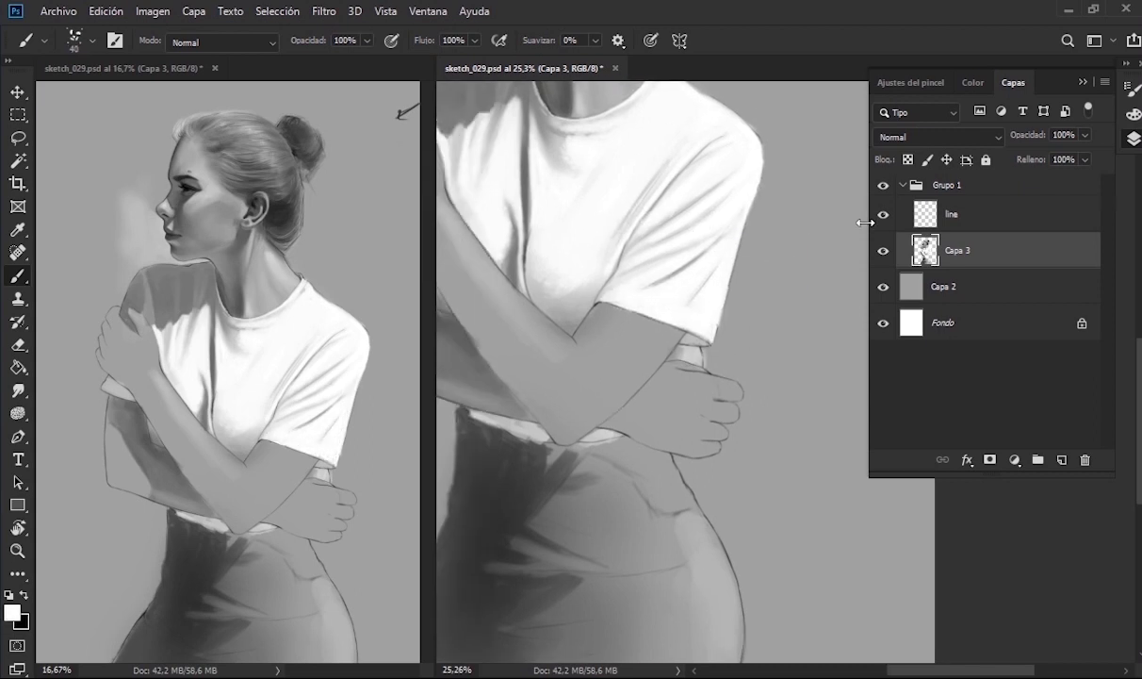
- Hide and re-show the 'line' layer to check the painting without line art
click(883, 214)
key(x)
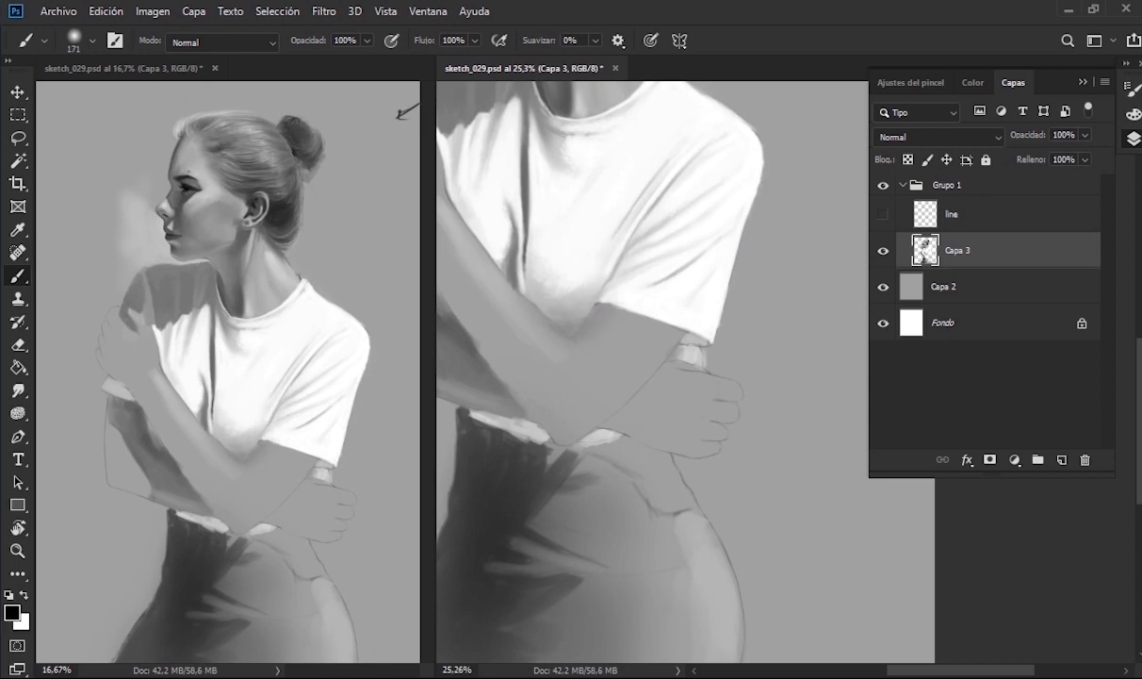
click(883, 214)
mouse_move(660, 85)
mouse_down()
mouse_move(786, 213)
mouse_move(765, 351)
mouse_up()
key(F7)
- Reset the canvas rotation to straight and bring the waist and skirt into view
key(r)
key(b)
key(F7)
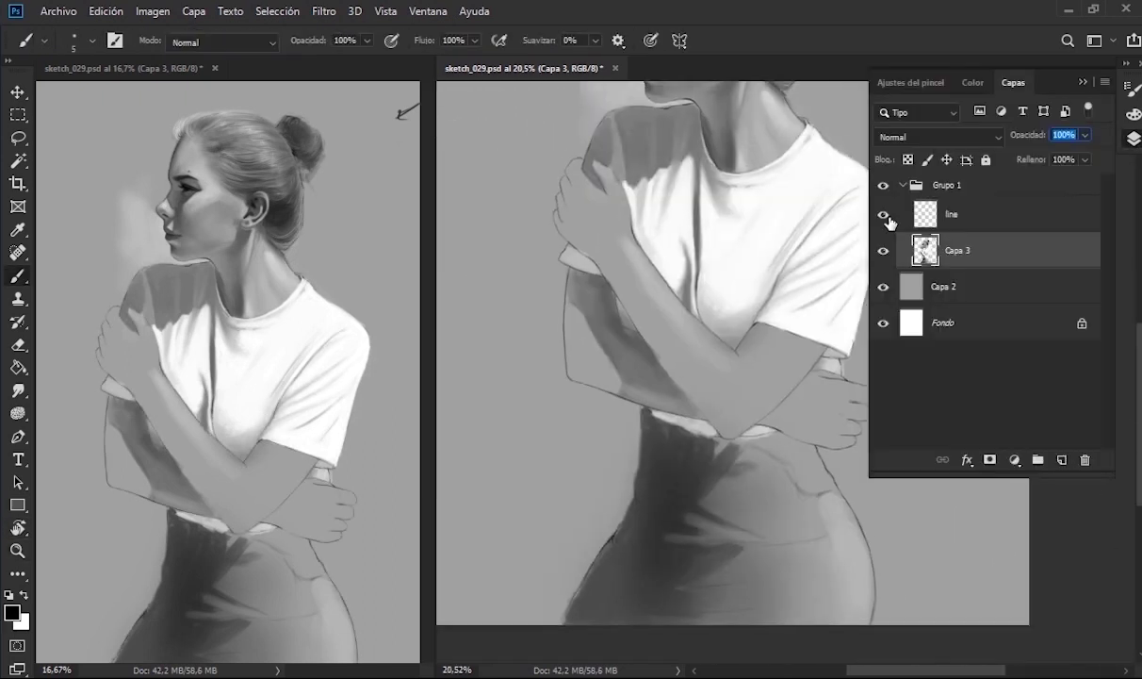
key(F7)
drag(785, 219, 749, 151)
key(F7)
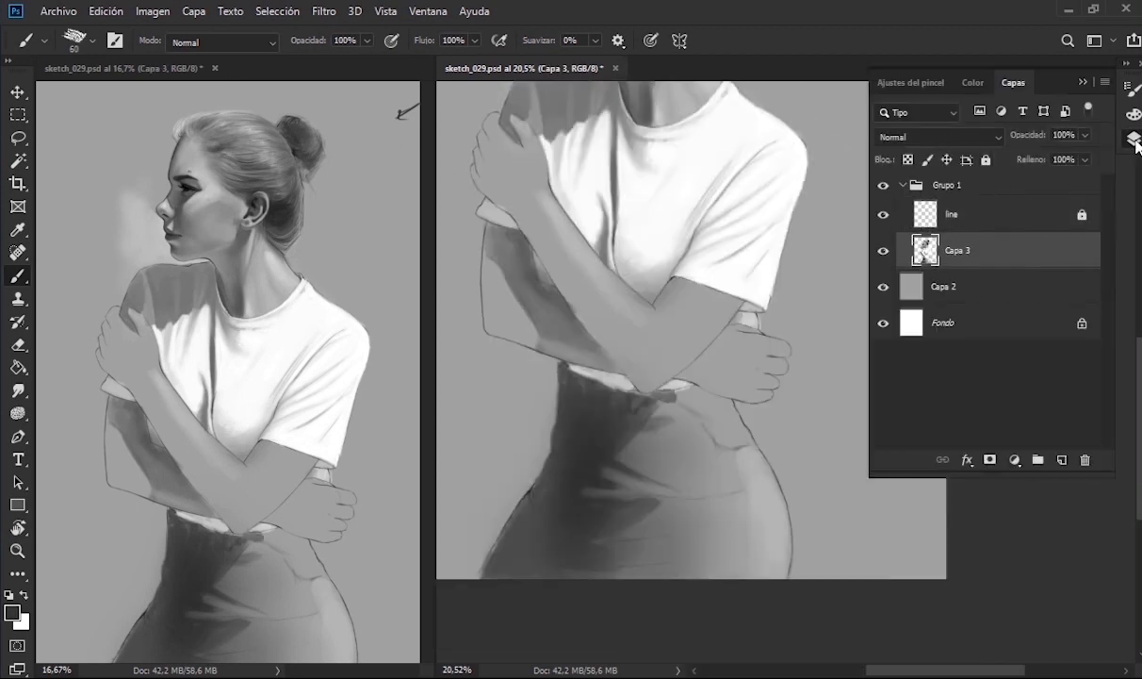
key(F7)
- Darken the skirt waistband, shade under the T-shirt sleeve, and add light strokes along the forearm
mouse_move(671, 384)
mouse_down()
mouse_move(731, 434)
mouse_move(641, 373)
mouse_move(608, 396)
mouse_up()
drag(740, 438, 683, 381)
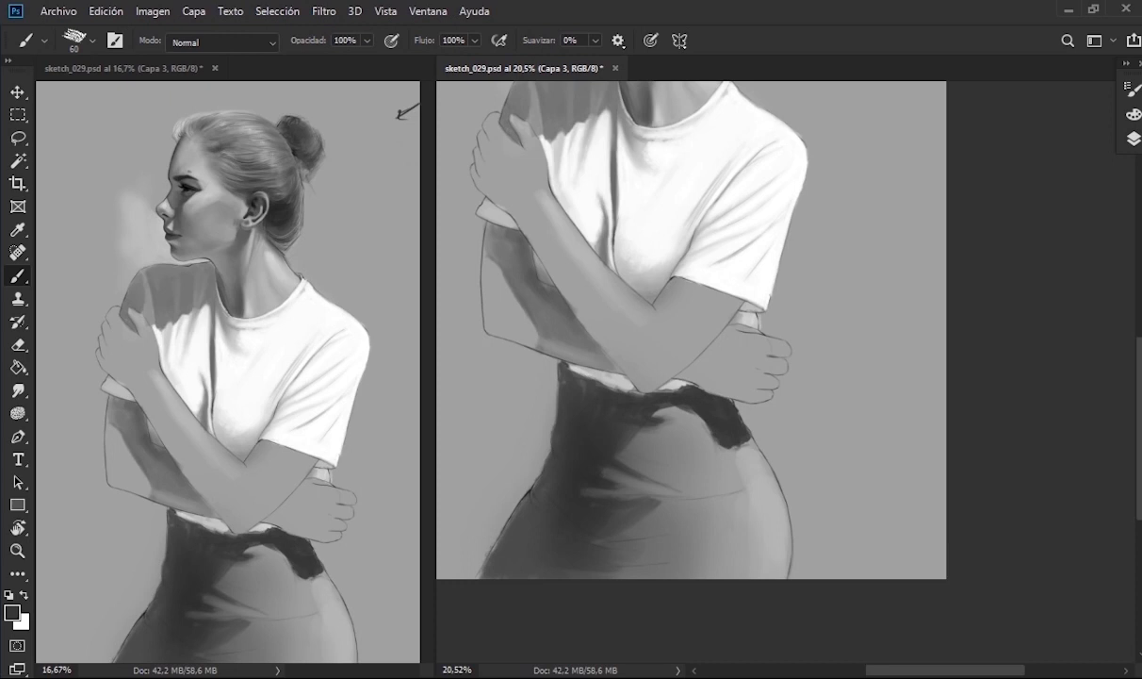
drag(673, 278, 733, 300)
drag(612, 283, 674, 339)
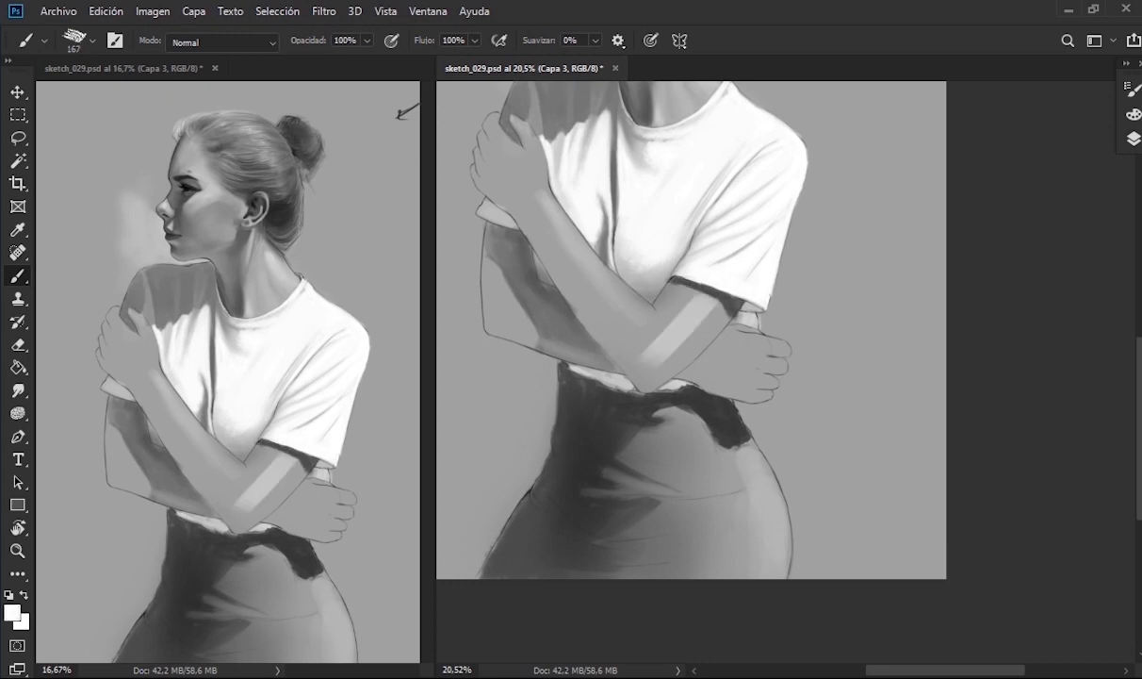
drag(566, 311, 650, 433)
- Zoom in on the shoulder, size the brush to 24 px, and sample greys from shirt, arm and neck
drag(660, 302, 629, 302)
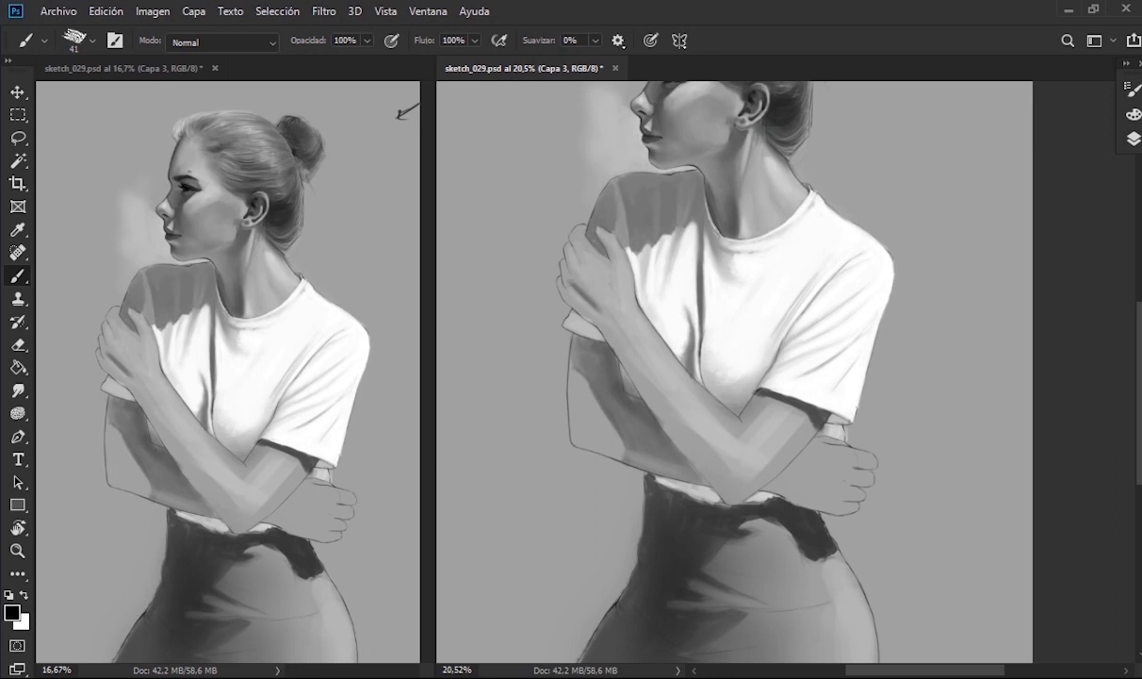
mouse_move(582, 282)
mouse_down()
mouse_move(619, 306)
mouse_move(586, 283)
mouse_up()
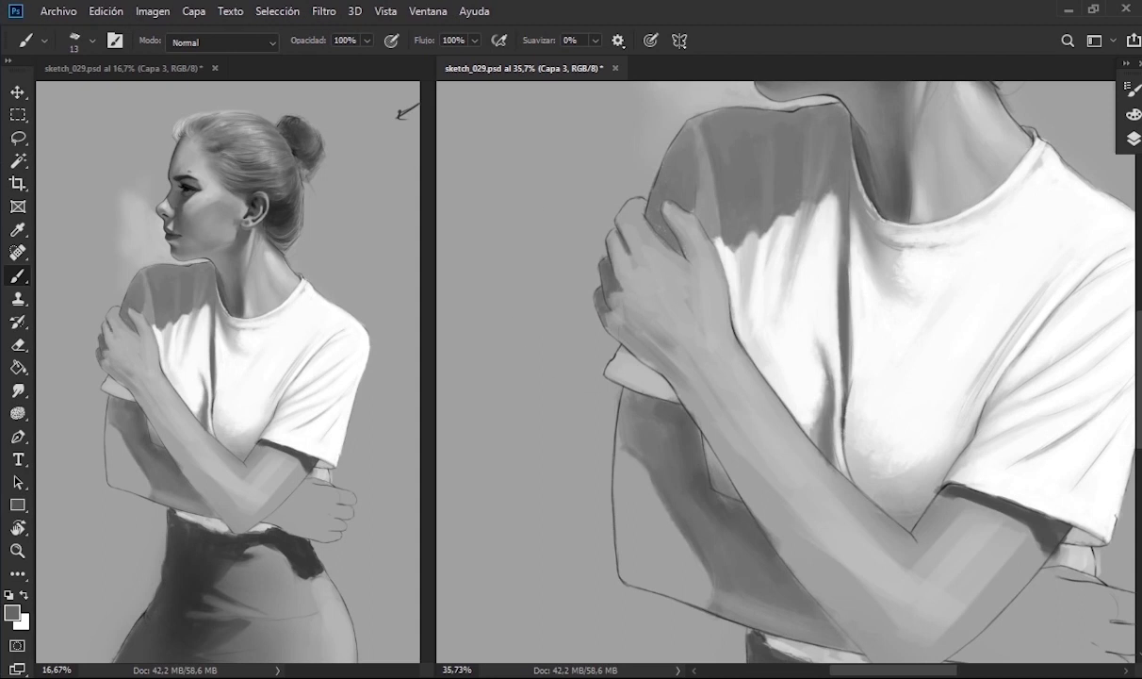
drag(624, 331, 645, 332)
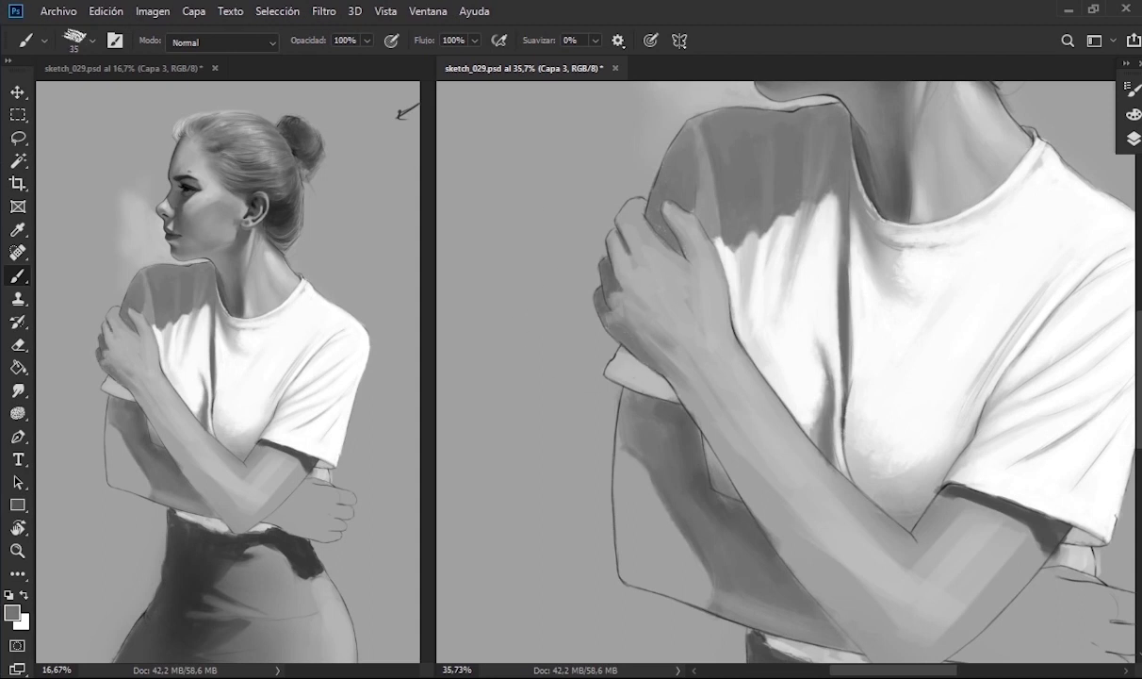
drag(641, 275, 619, 275)
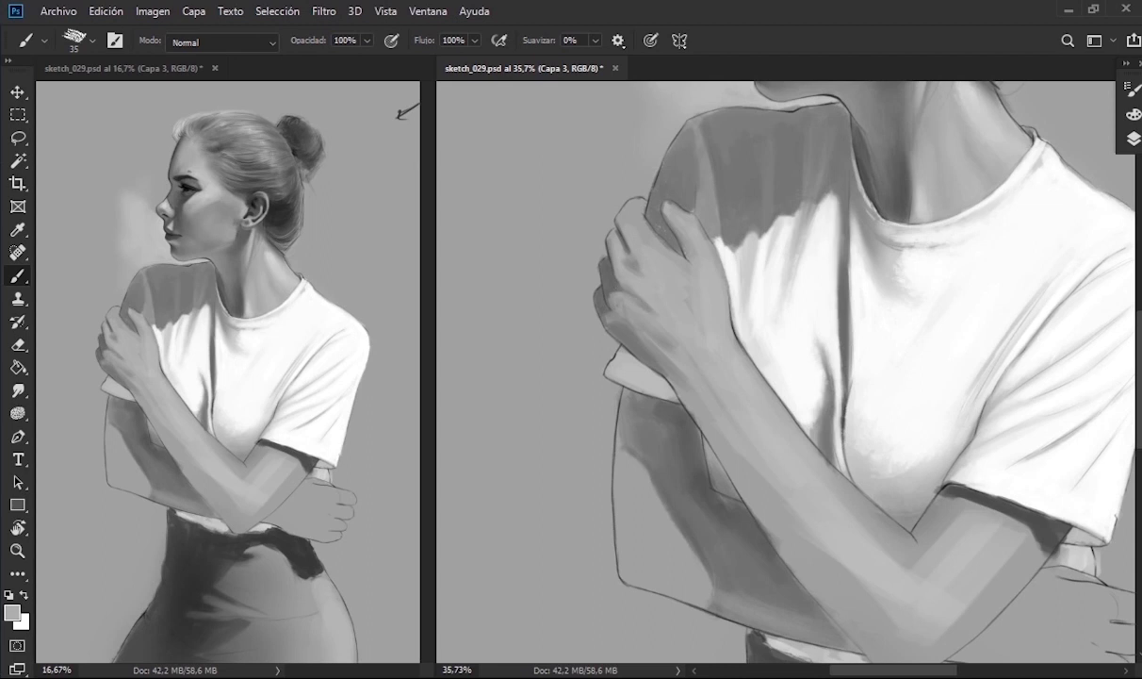
alt+click(702, 273)
alt+click(614, 276)
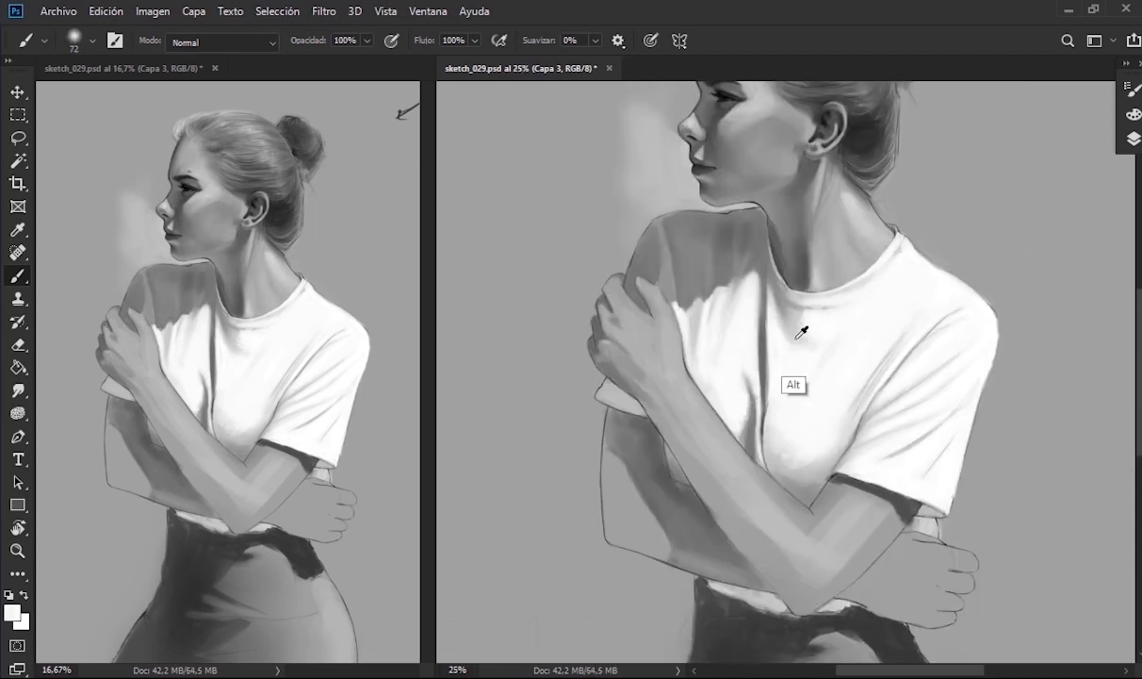
alt+click(800, 332)
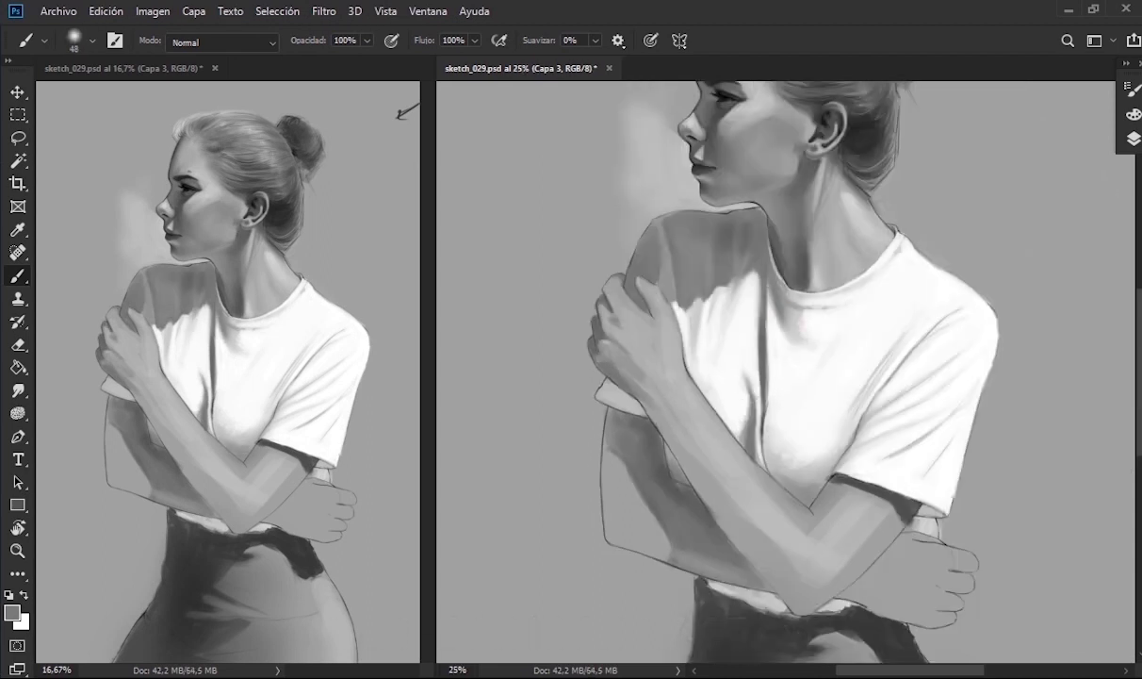
alt+click(791, 298)
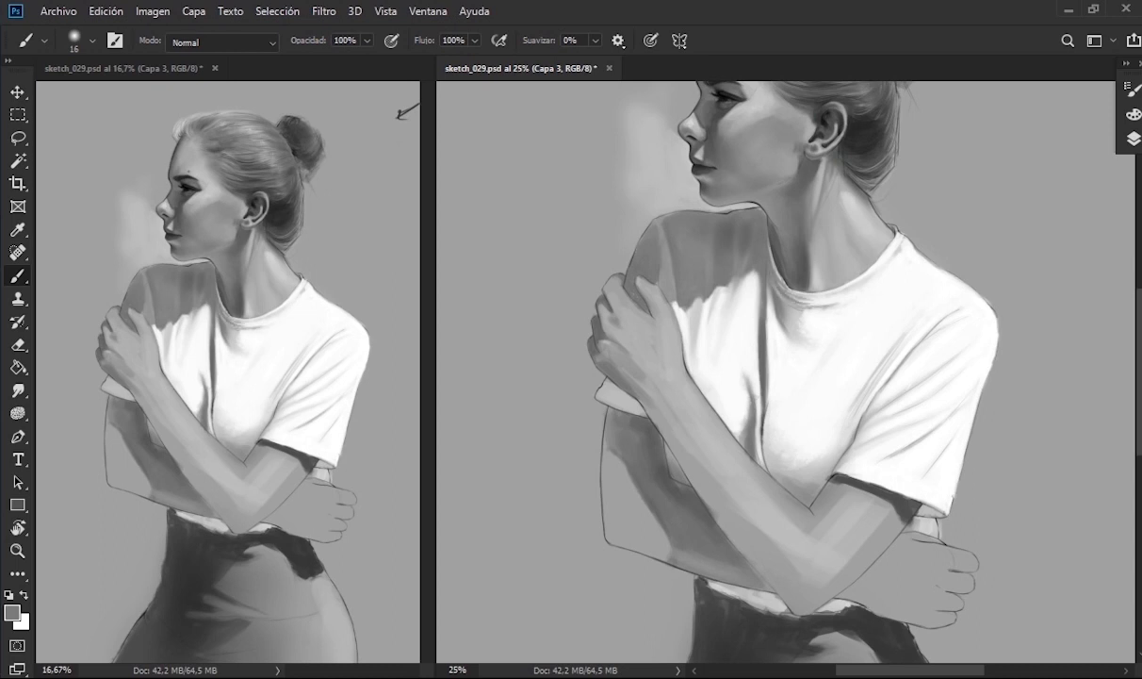
- Switch to a scatter brush at 72 px with a light grey sampled from the shirt
key(x)
right_click(796, 282)
key(Return)
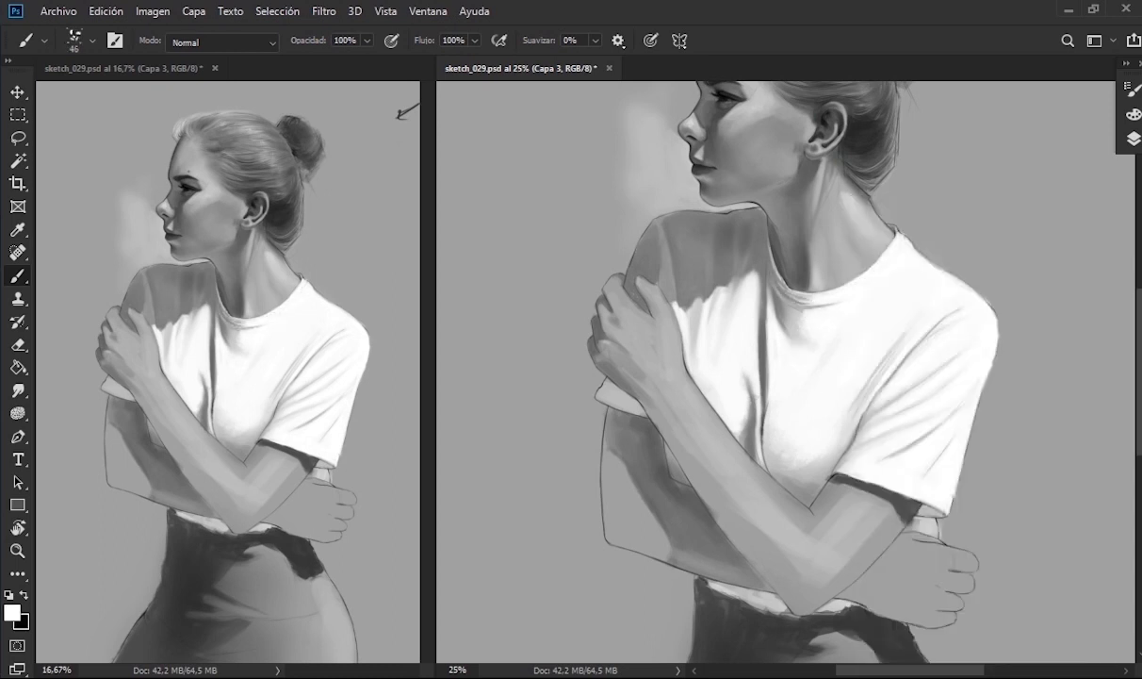
alt+click(789, 346)
key(bracketright)
key(bracketright)
key(bracketright)
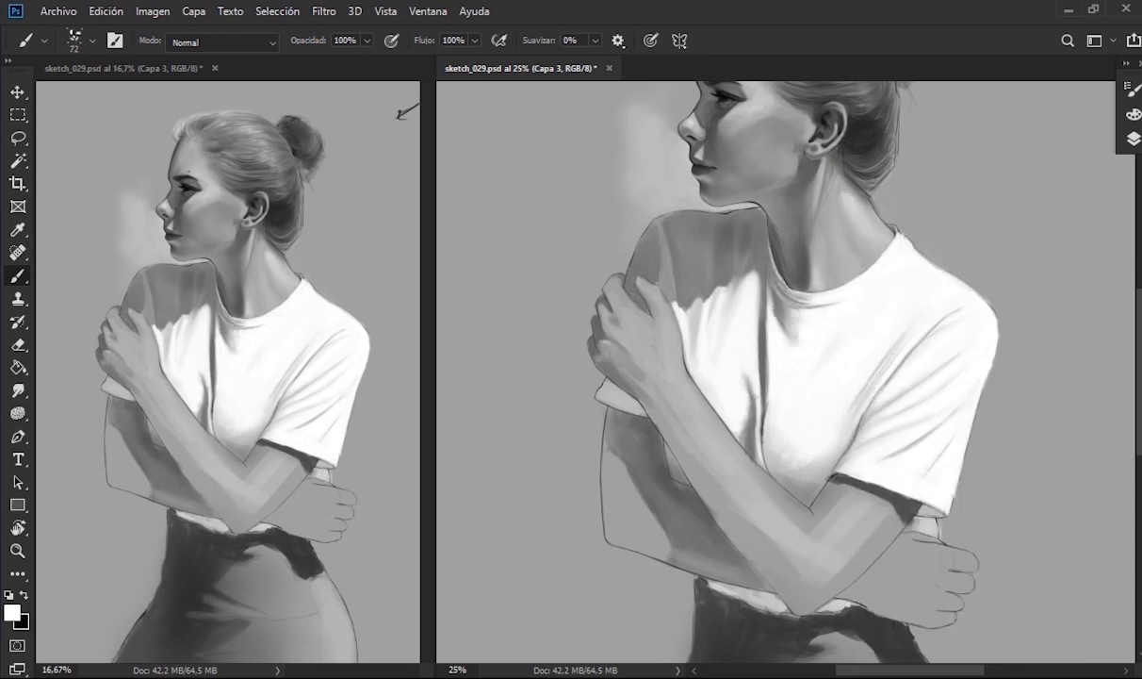
- Flip the image horizontally, then sample white and a lighter grey with a 40 px brush
key(ctrl+shift+h)
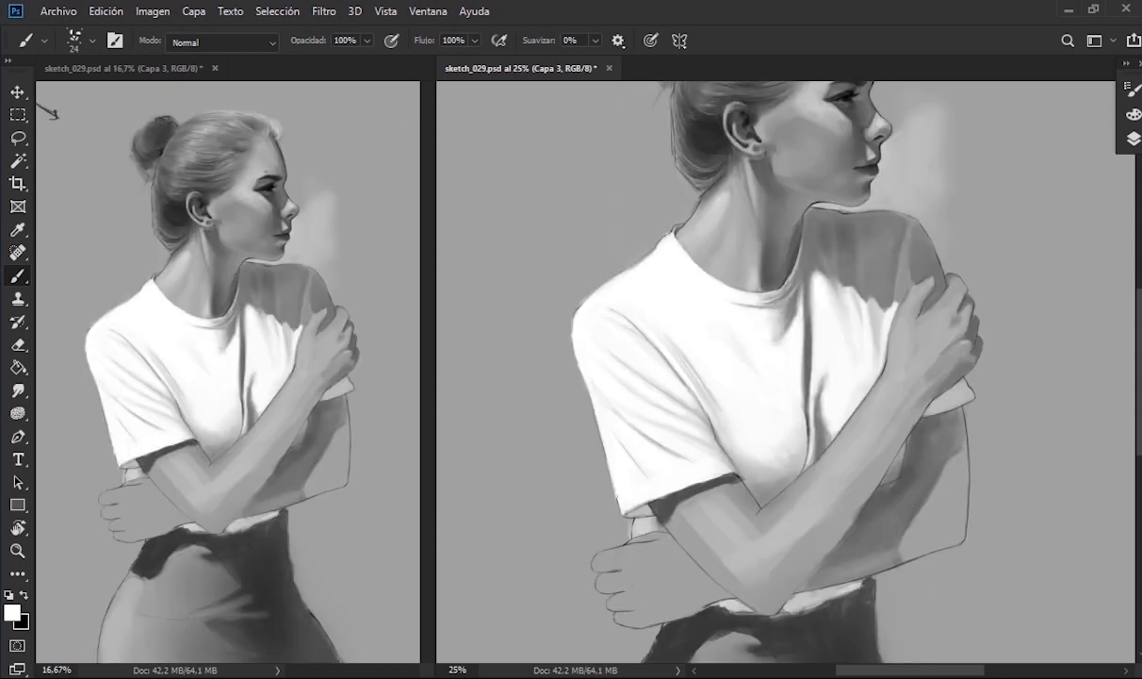
alt+click(786, 402)
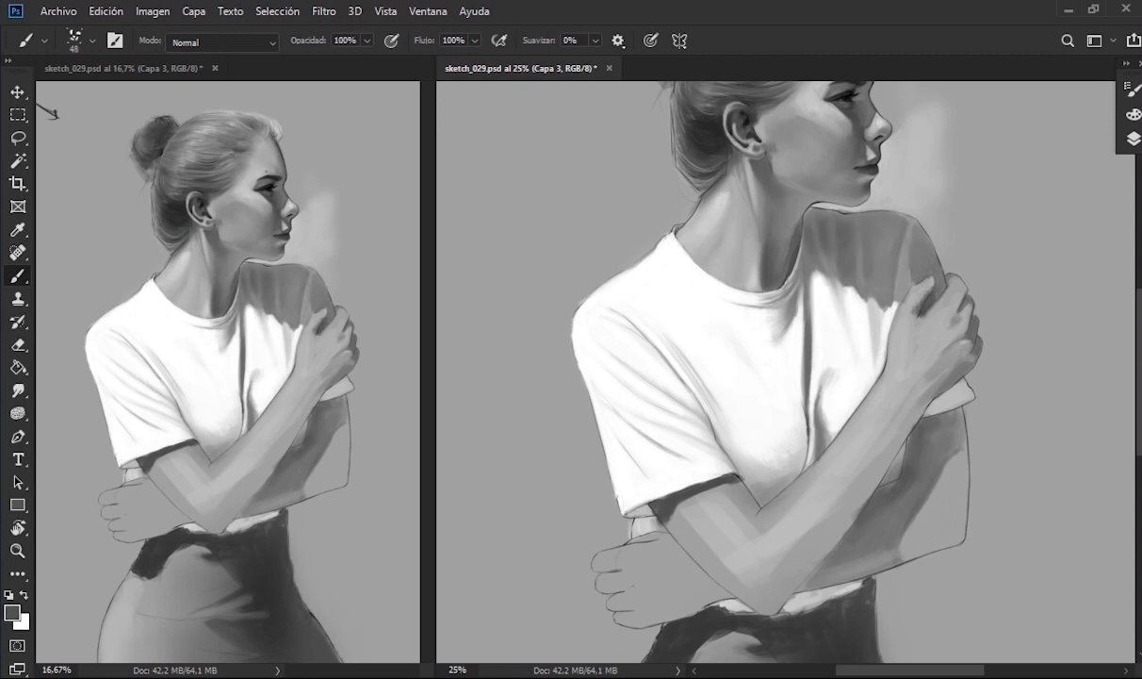
drag(943, 264, 853, 266)
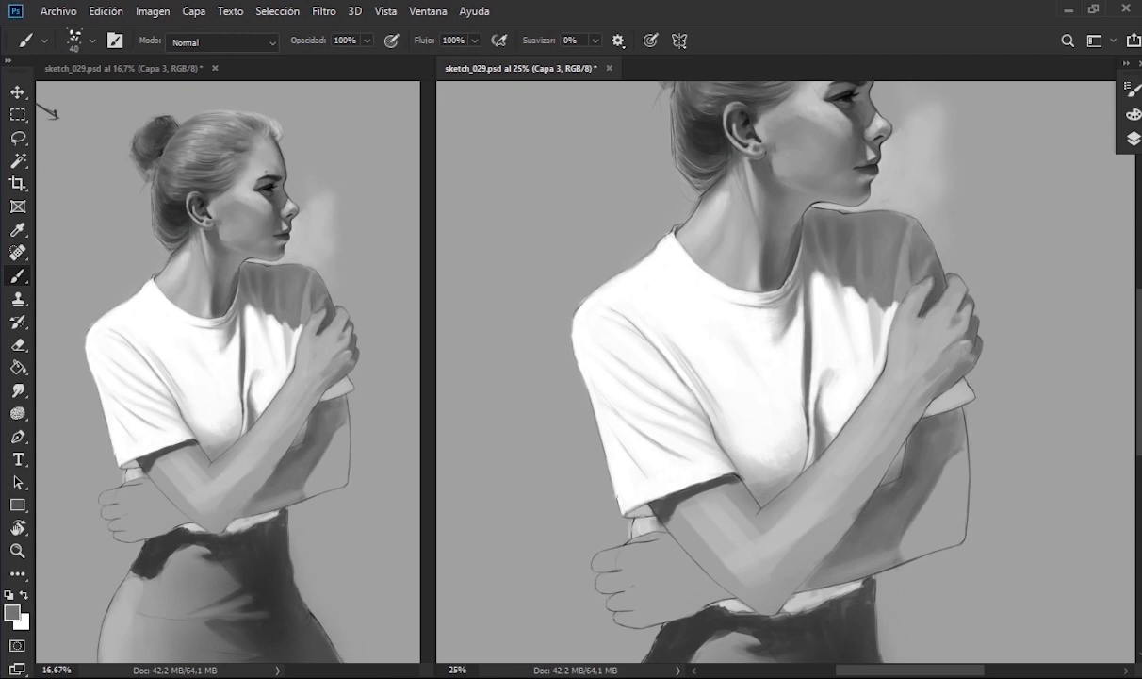
alt+click(887, 297)
- With a 16 px eraser, remove the grey glow beside the lips and chin and along the neck edge
drag(952, 311, 904, 313)
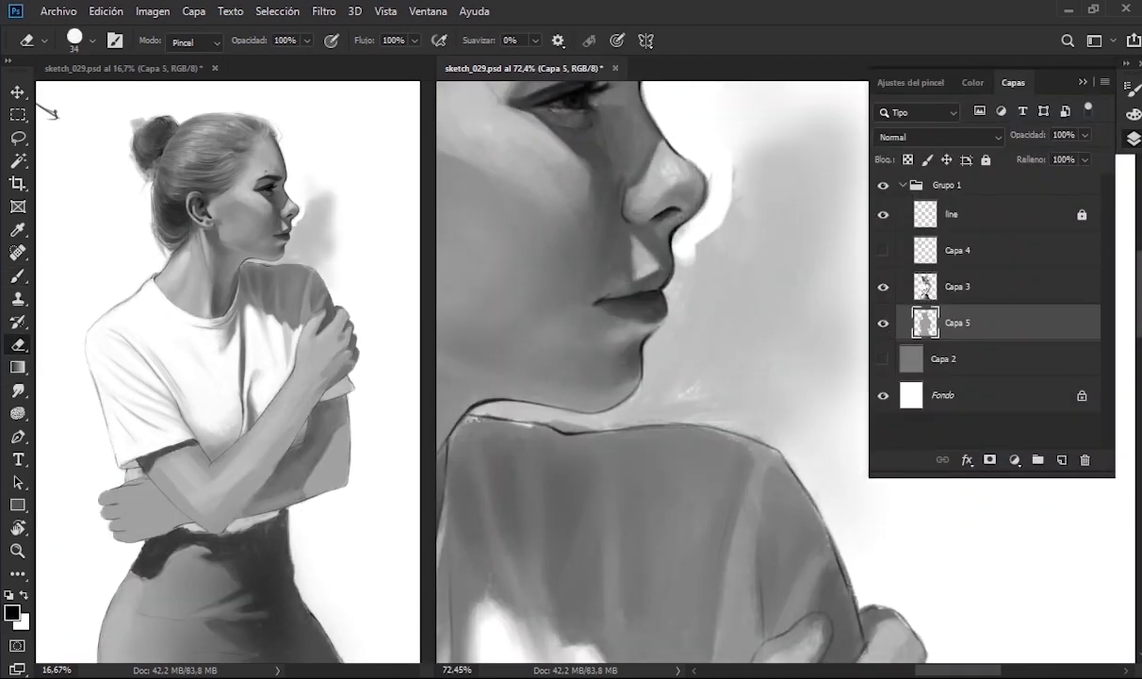
drag(650, 269, 622, 362)
drag(458, 404, 628, 377)
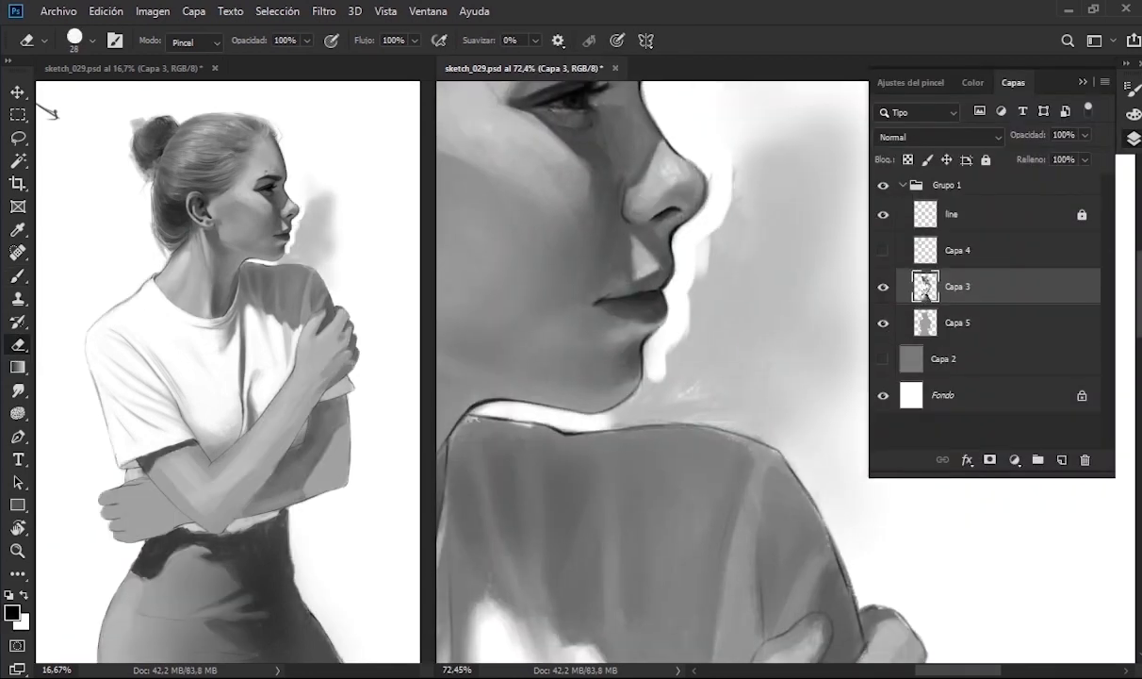
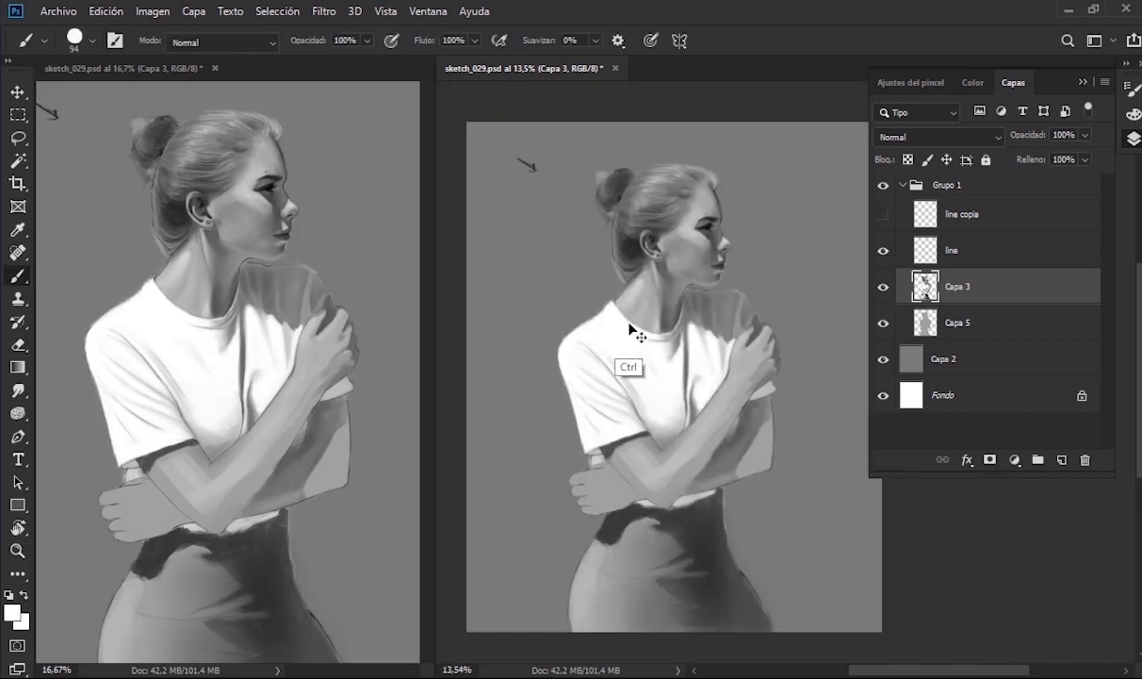
- Lighten the grey background to pale near-white with Hue/Saturation Lightness +90
key(ctrl+u)
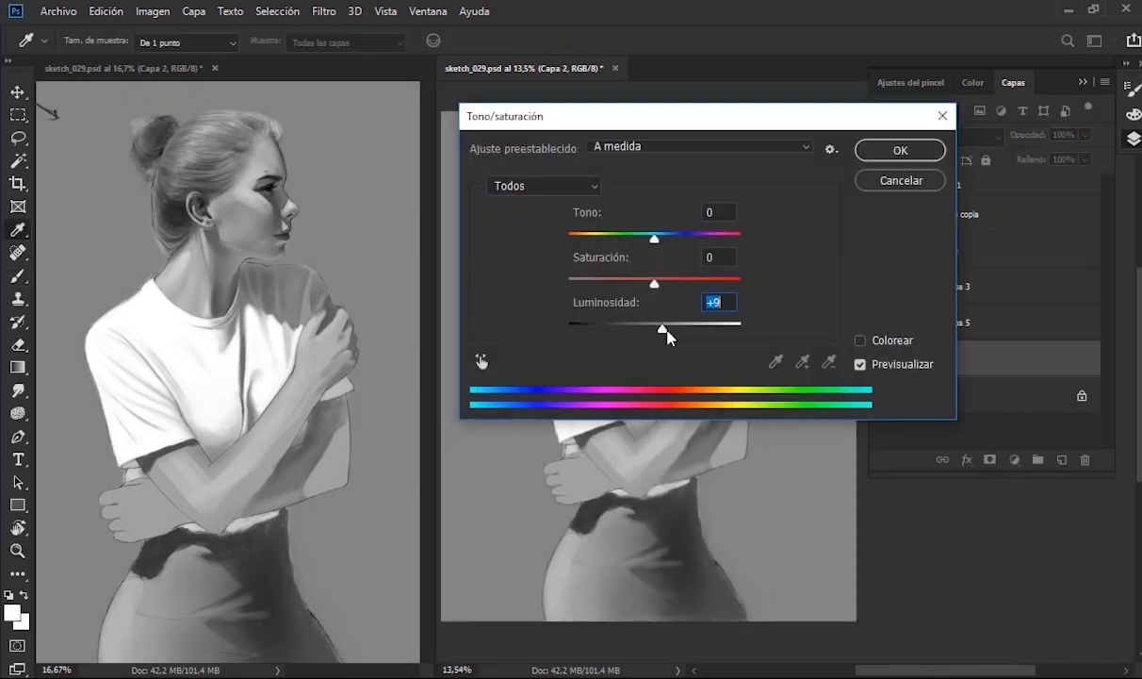
mouse_move(668, 332)
mouse_down()
mouse_move(648, 336)
mouse_move(731, 324)
mouse_up()
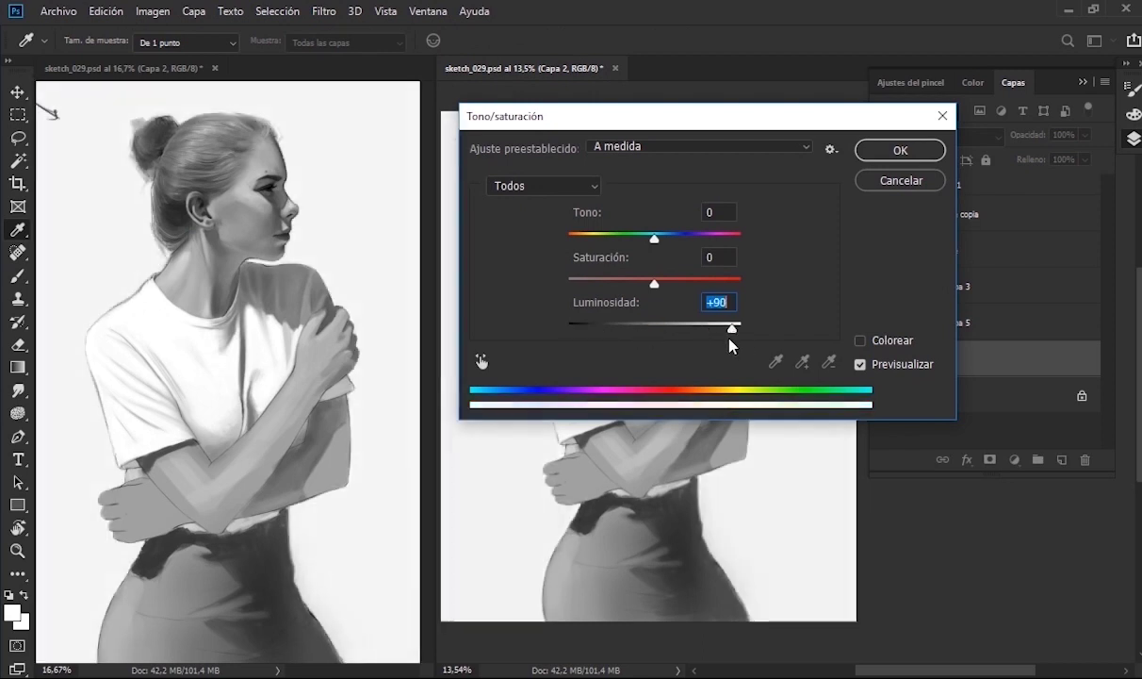
key(Return)
- Merge the Capa 3 layer down into Capa 5
key(b)
click(957, 300)
key(ctrl+e)
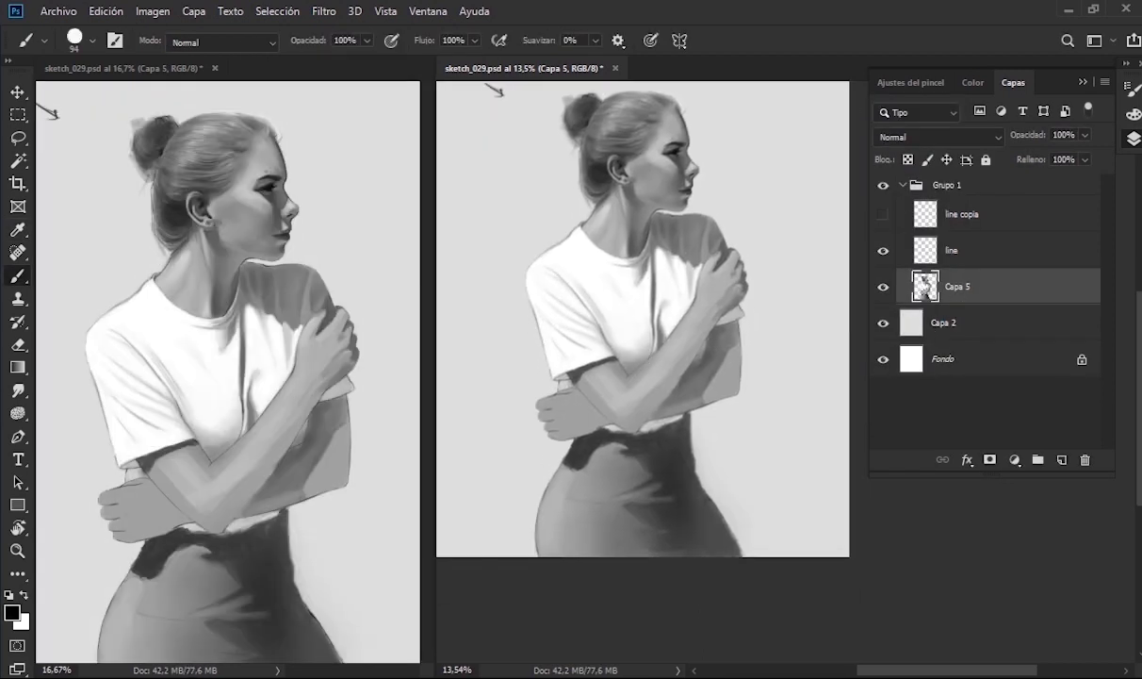
- Zoom in on the torso and briefly hide, then re-show, the line layer
drag(660, 424, 717, 425)
click(882, 215)
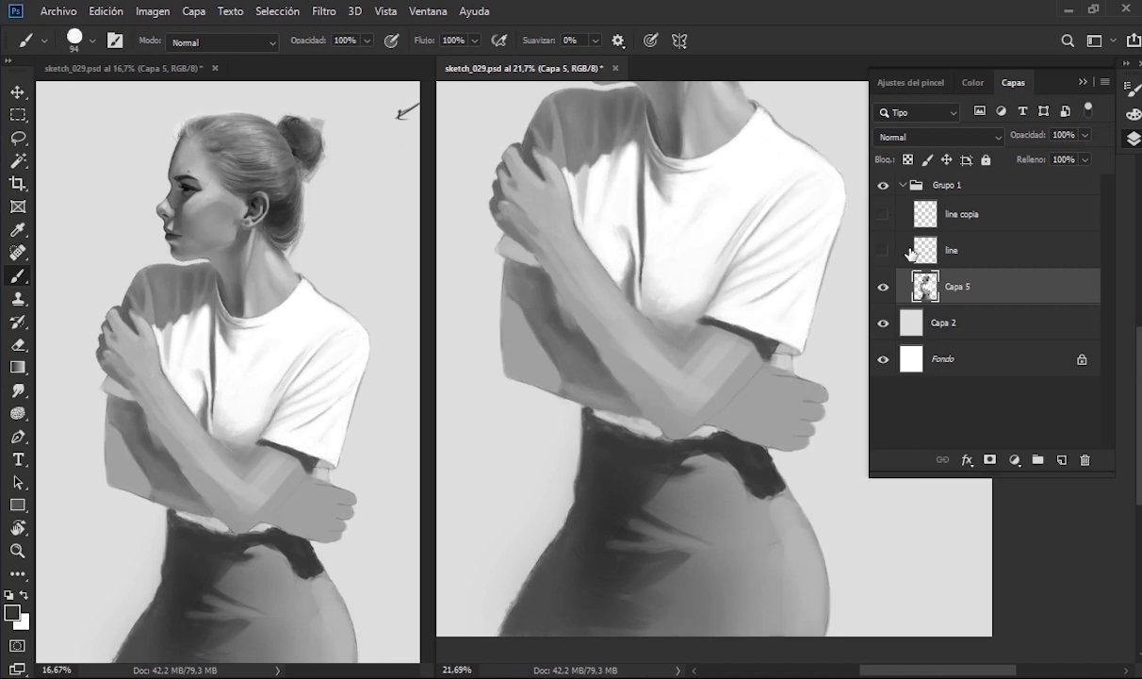
click(886, 249)
click(1121, 139)
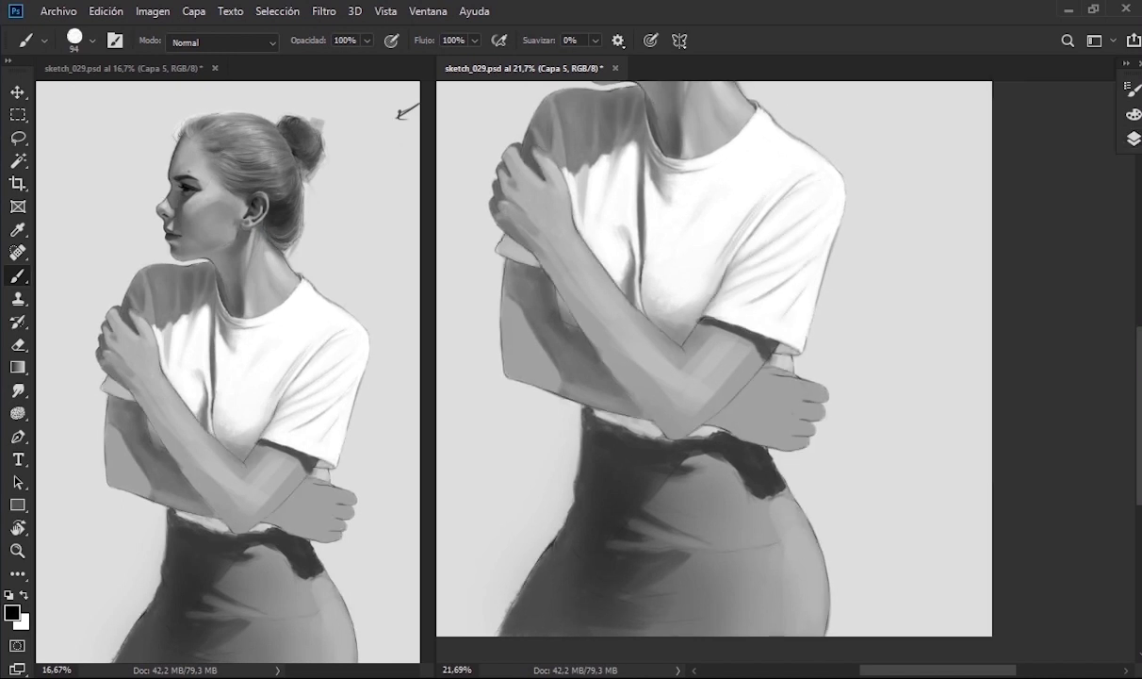
scroll(714, 358, down, 3)
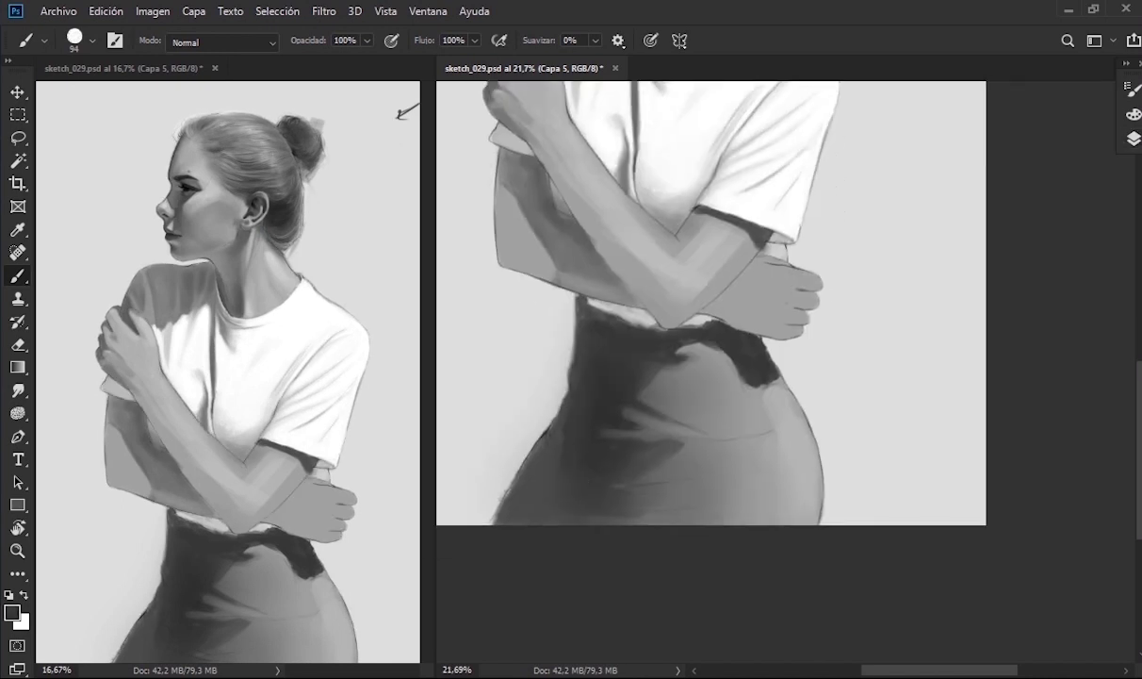
- Darken the skirt's shading with a smaller brush on both sides
key(bracketleft)
drag(612, 434, 674, 485)
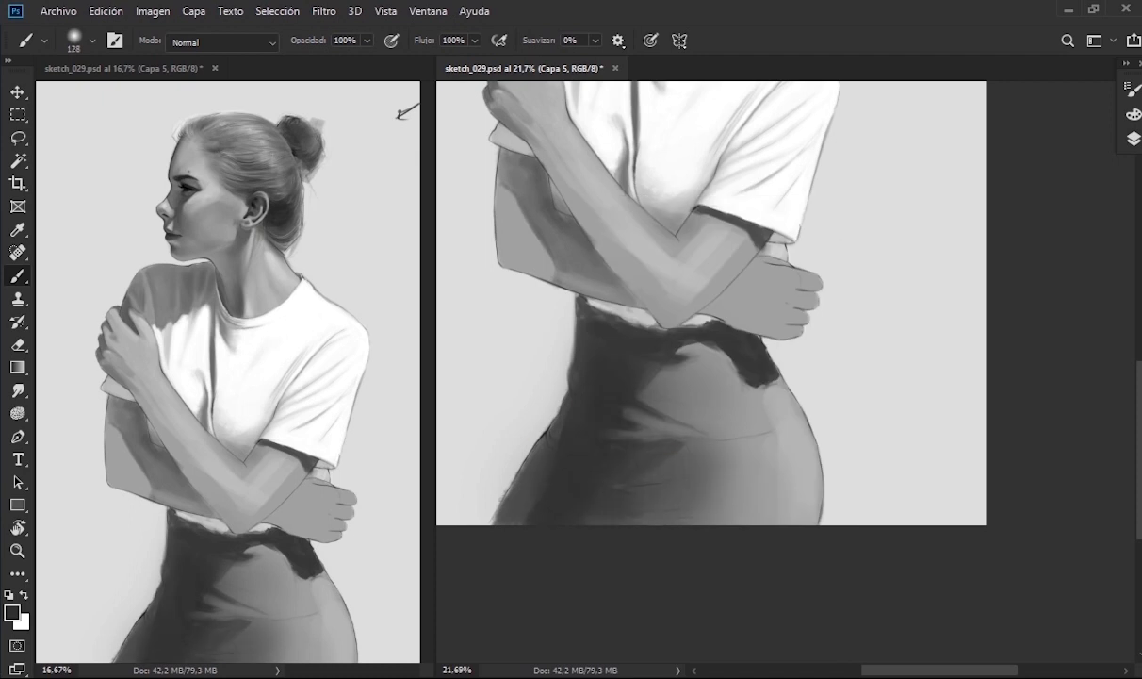
drag(472, 433, 527, 485)
drag(707, 302, 737, 322)
- Add a new empty layer and move it beneath the figure layer
key(F7)
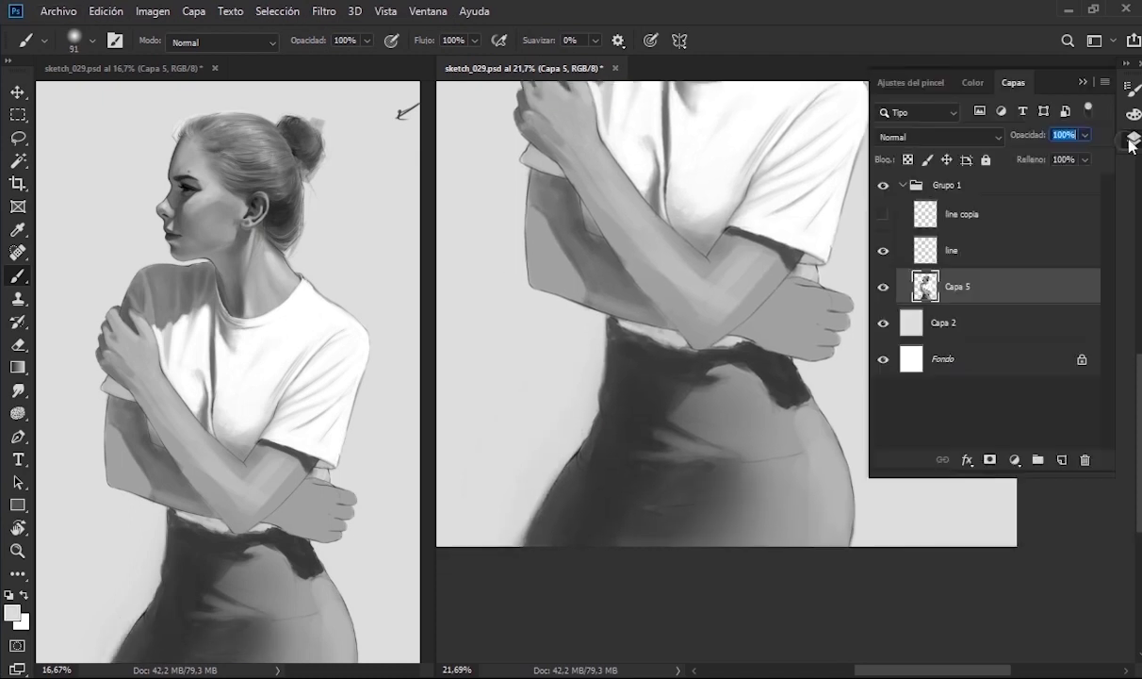
key(e)
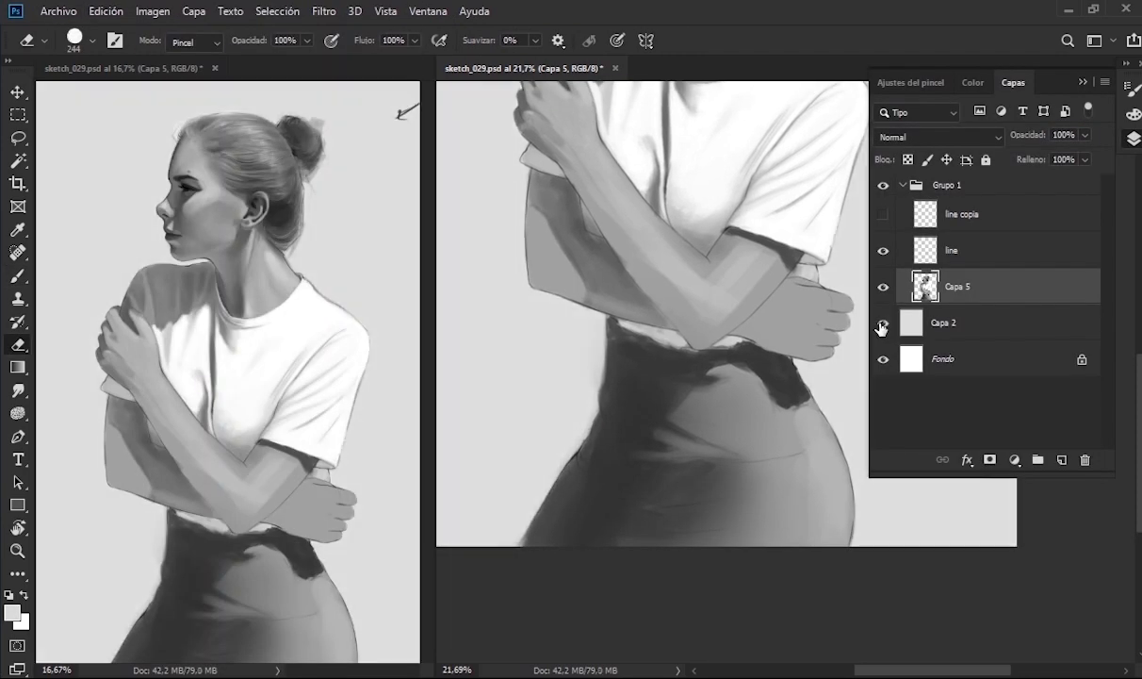
key(ctrl+shift+alt+n)
key(ctrl+0)
key(F7)
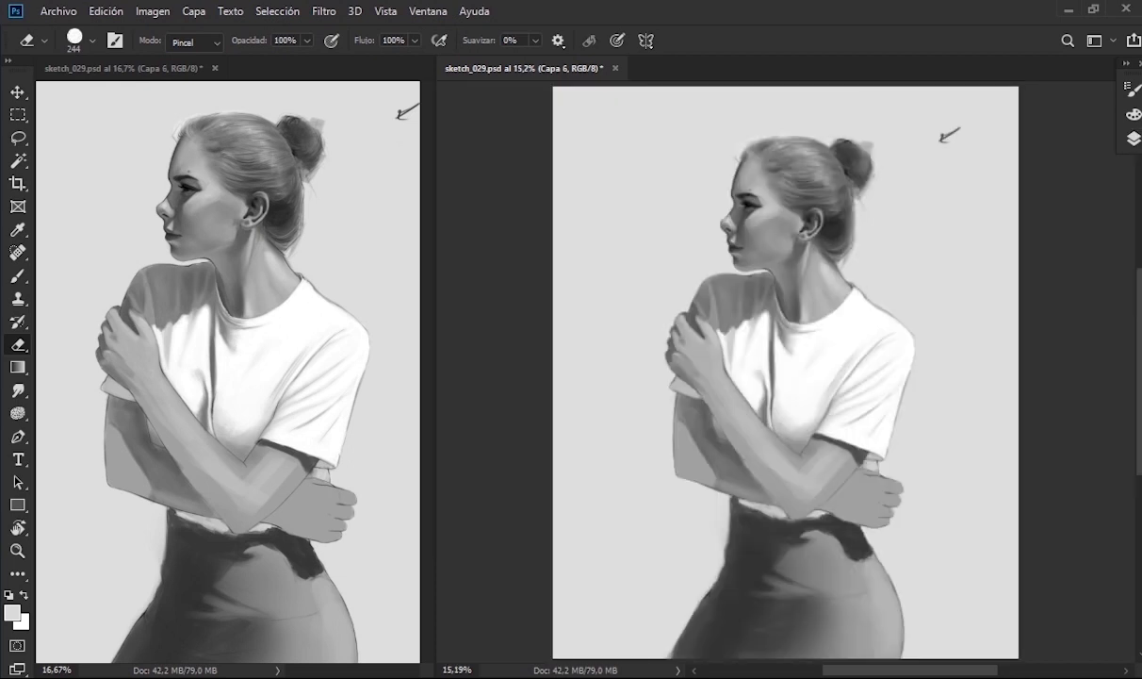
- Using a textured bristle brush, paint grey strokes left of the figure and dark strokes behind the hair
key(b)
right_click(585, 217)
click(766, 630)
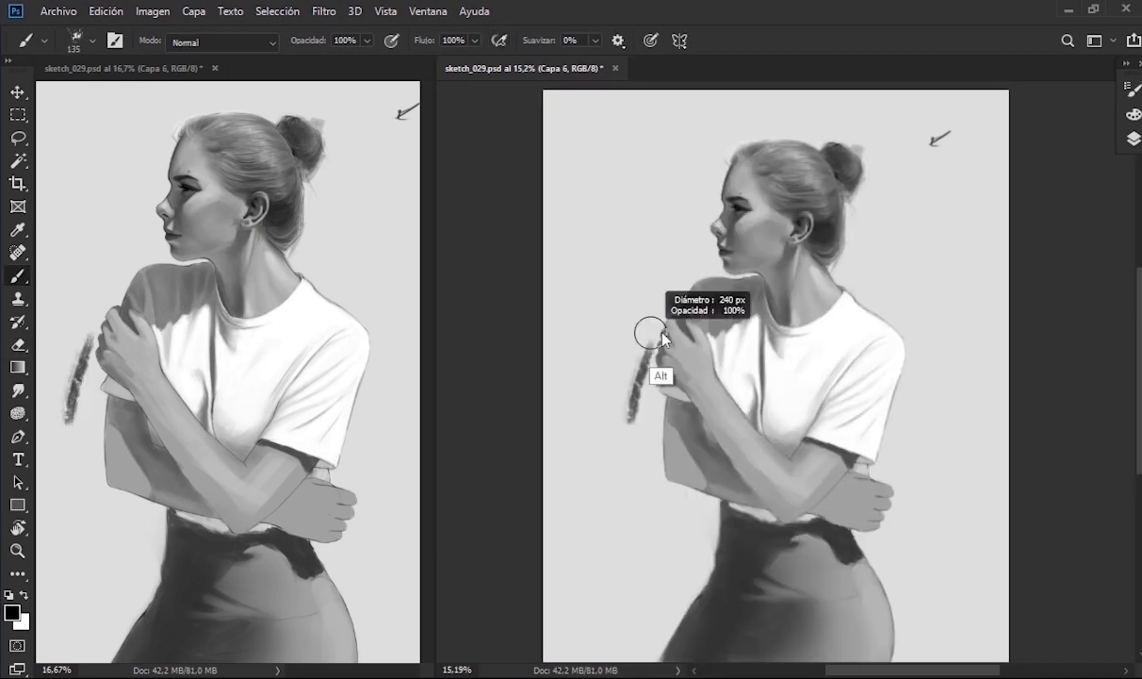
drag(651, 326, 622, 546)
mouse_move(725, 109)
mouse_down()
mouse_move(678, 259)
mouse_move(659, 255)
mouse_up()
drag(698, 95, 612, 264)
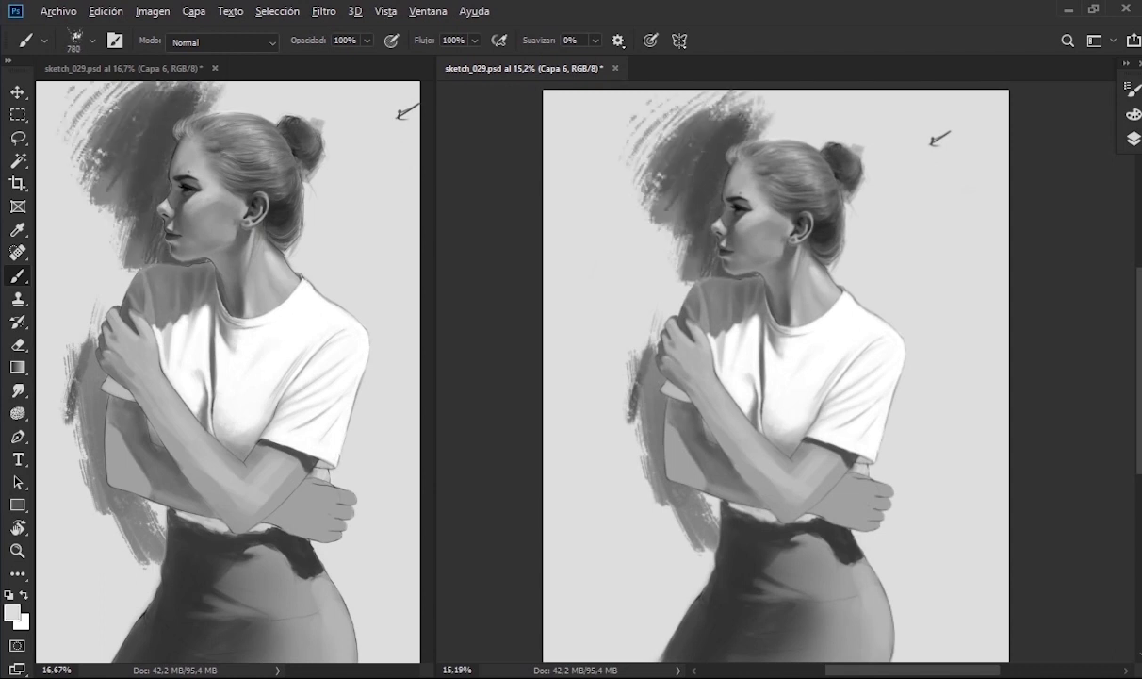
- Zoom out to the full canvas and lay light strokes around and right of the figure
key(ctrl+z)
key(z)
mouse_move(763, 95)
mouse_down()
mouse_move(651, 207)
mouse_move(575, 377)
mouse_up()
scroll(754, 160, down, 1)
key(b)
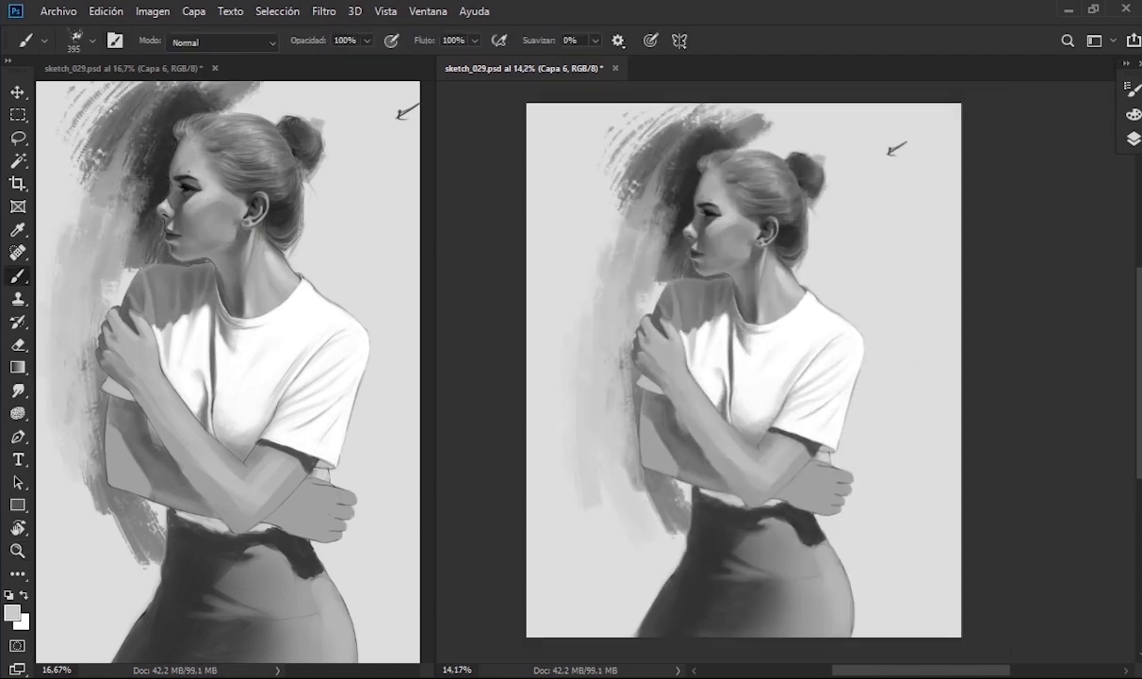
drag(566, 254, 556, 509)
key(x)
drag(829, 113, 877, 245)
- Sample a mid grey and paint background strokes, brightening the area right of the head
alt+click(650, 209)
drag(646, 235, 631, 193)
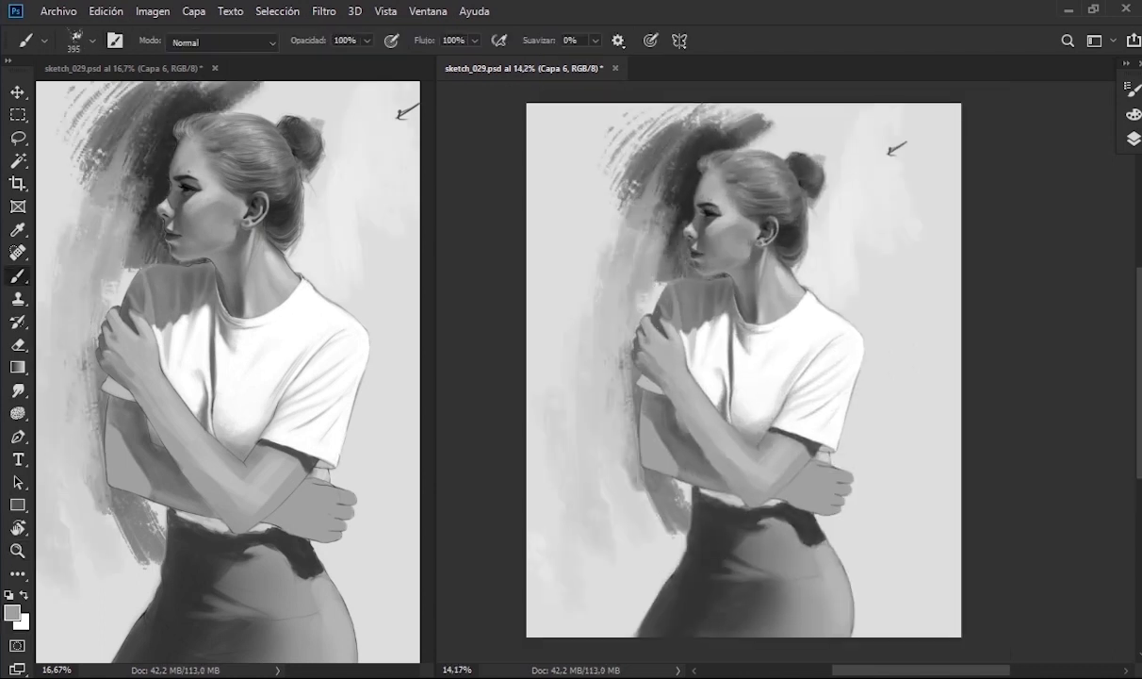
scroll(651, 241, up, 1)
drag(848, 132, 877, 264)
drag(830, 189, 933, 396)
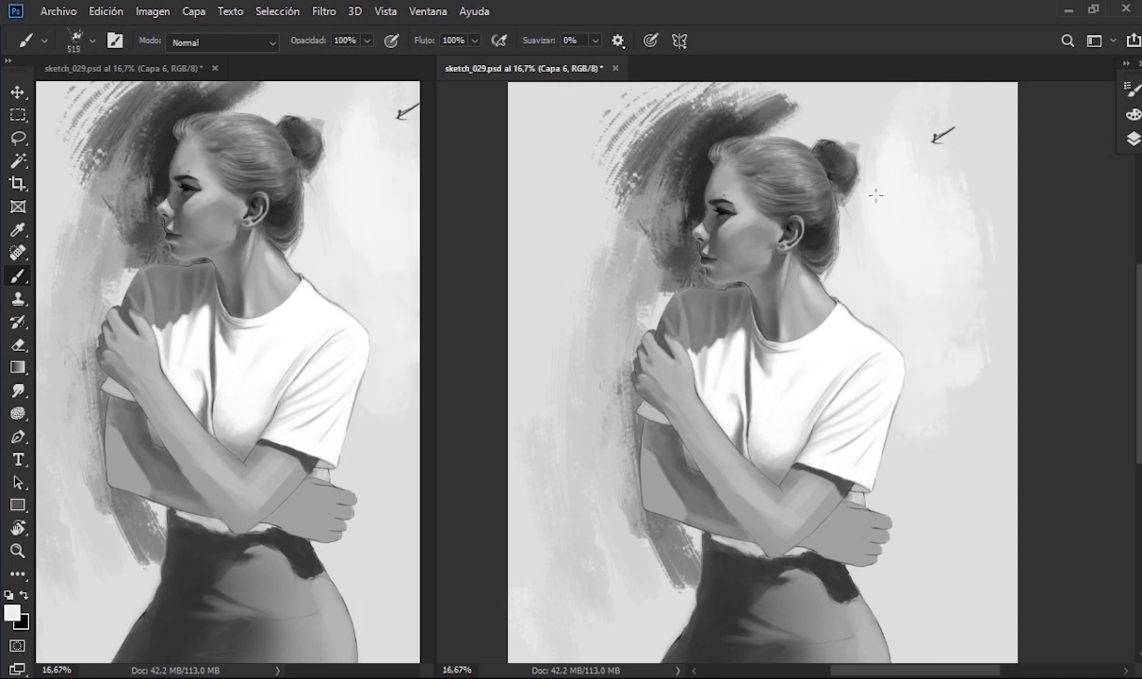
mouse_move(791, 94)
mouse_down()
mouse_move(716, 123)
mouse_move(686, 156)
mouse_up()
- Switch to the Mixer Brush with a bristle preset and blend dark strokes at the upper left
right_click(17, 276)
click(75, 329)
right_click(650, 193)
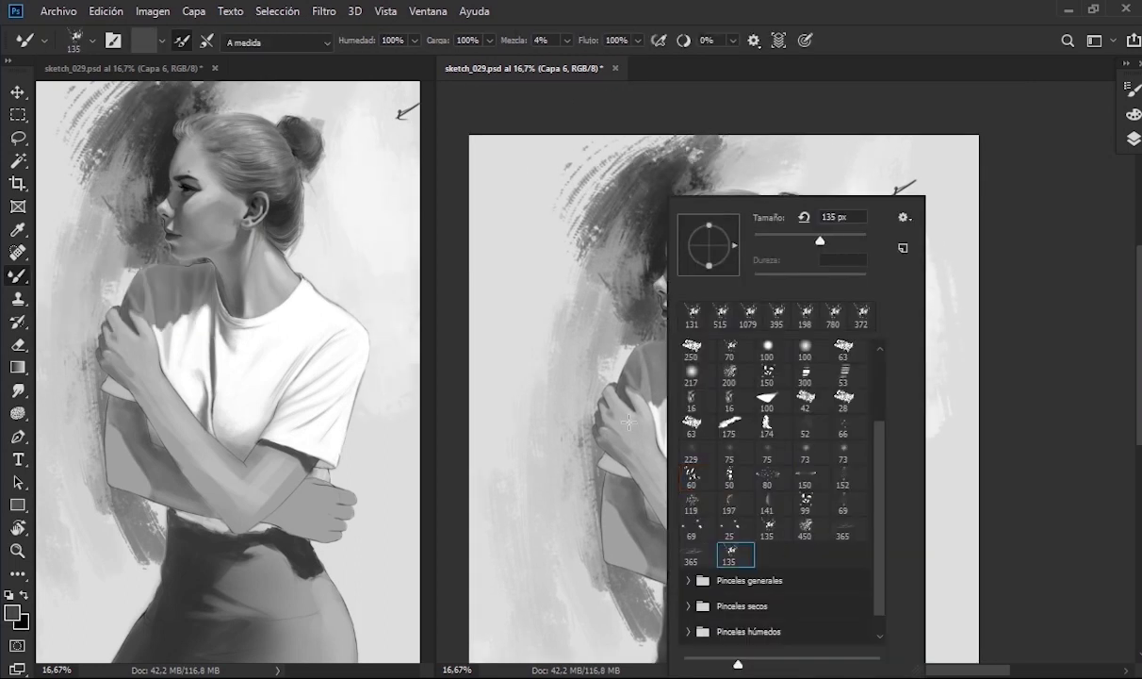
double_click(698, 525)
drag(594, 141, 551, 236)
drag(577, 155, 547, 294)
- Smear and blend dark paint above the hair and around the bun
drag(540, 238, 613, 142)
drag(584, 189, 745, 137)
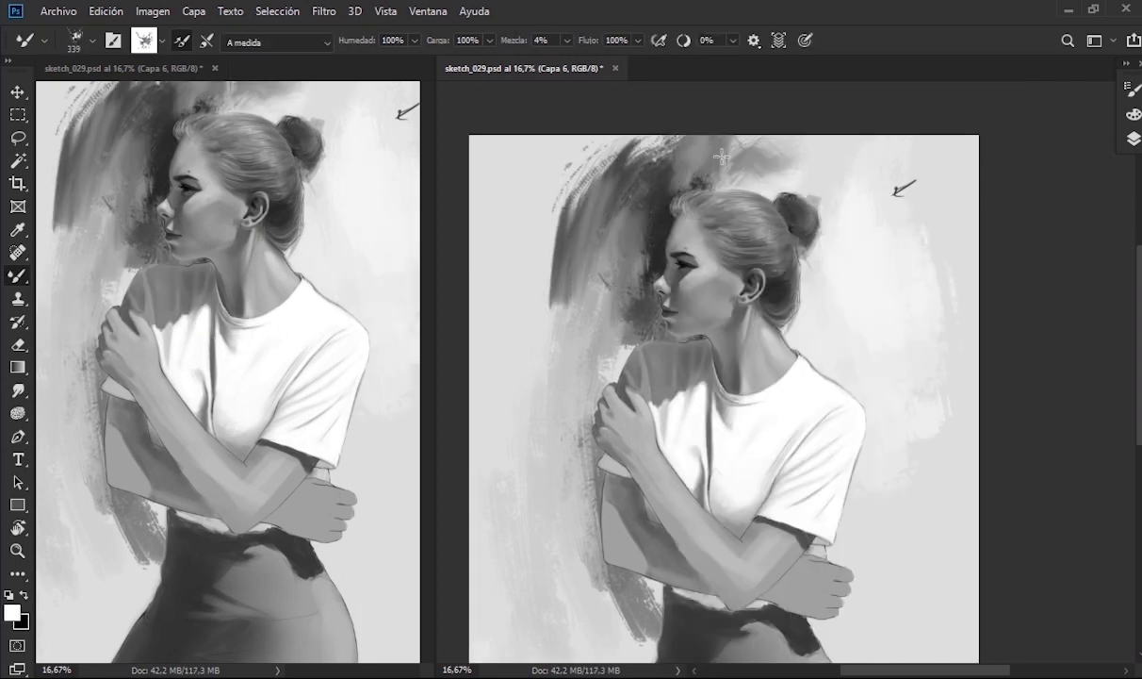
drag(668, 194, 773, 151)
drag(825, 268, 787, 226)
drag(791, 169, 877, 189)
- With a larger brush in white, lighten the upper-left area and blend the left background edge
right_click(806, 168)
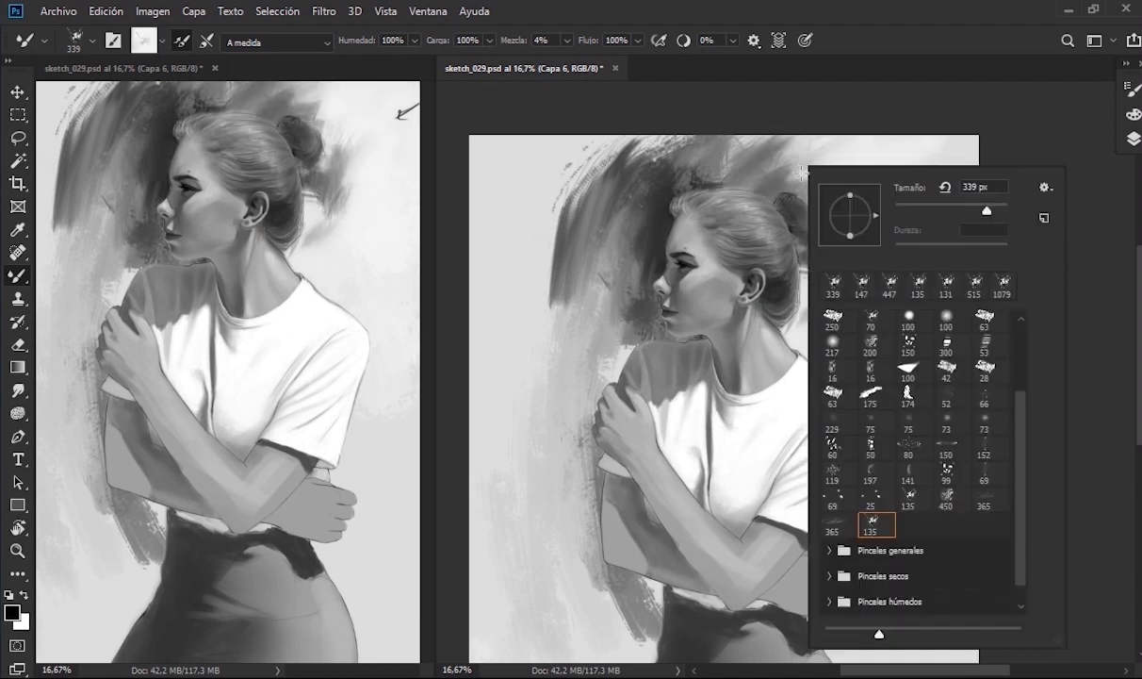
key(Return)
key(x)
mouse_move(646, 300)
mouse_down()
mouse_move(591, 242)
mouse_move(619, 168)
mouse_up()
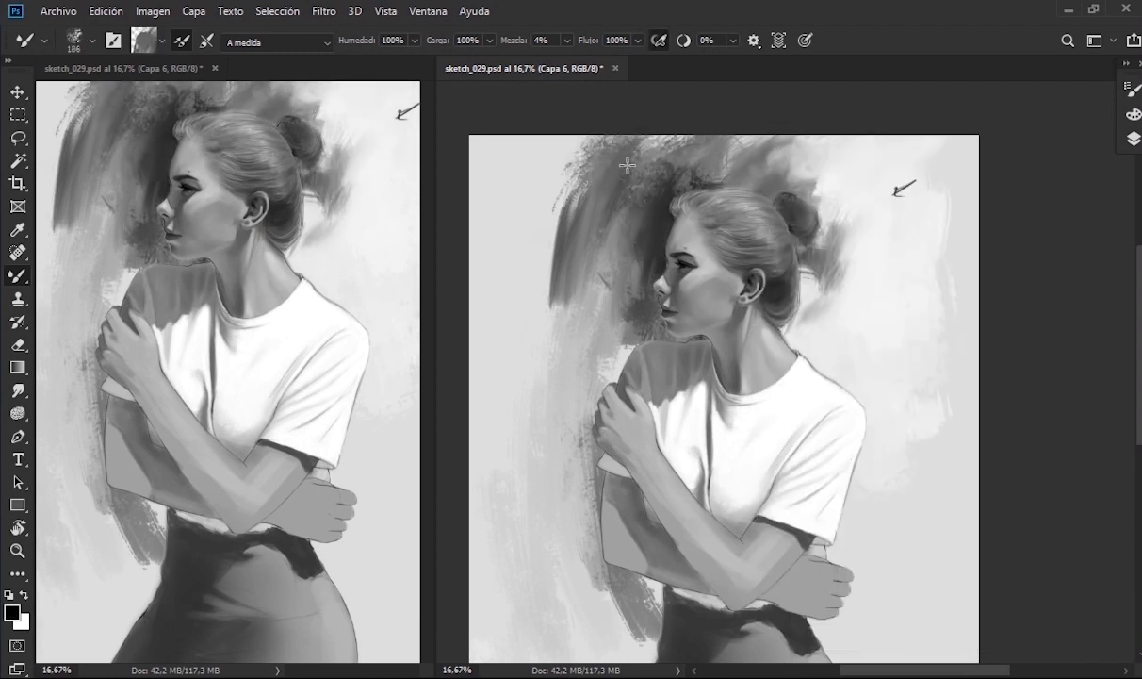
mouse_move(531, 203)
mouse_down()
mouse_move(542, 492)
mouse_move(467, 440)
mouse_up()
drag(509, 240, 490, 377)
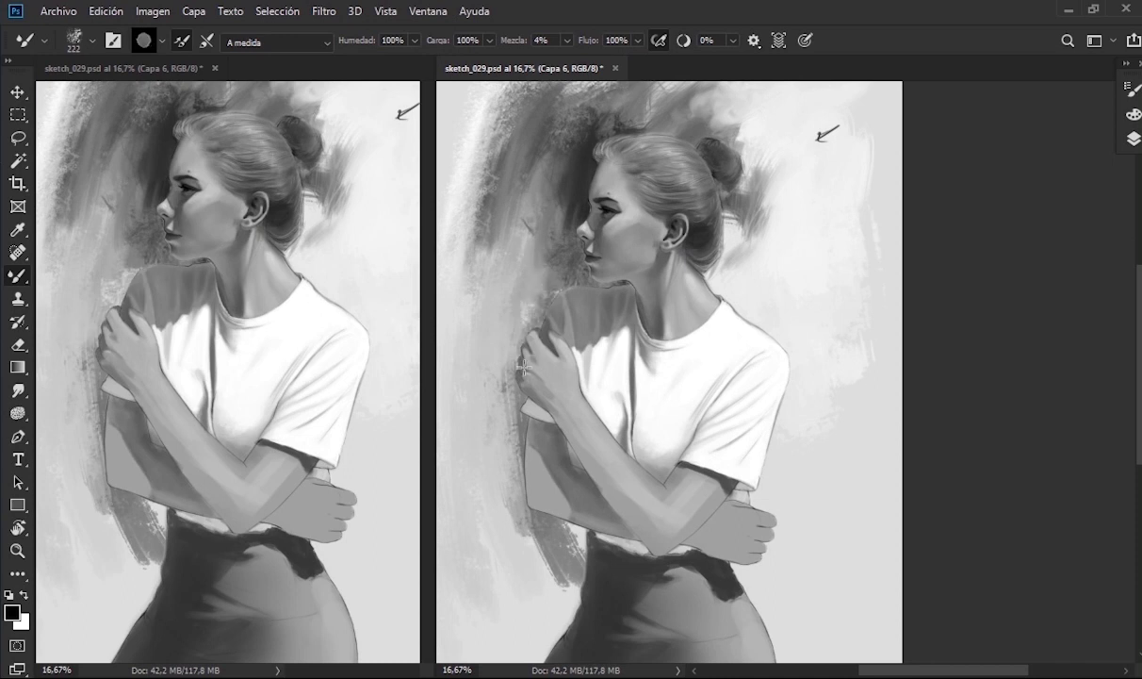
drag(500, 274, 480, 443)
- Blend dark strokes beside the neck and brighten the background right of the head
key(x)
drag(736, 203, 712, 321)
key(bracketright)
key(bracketright)
key(bracketright)
drag(844, 188, 709, 192)
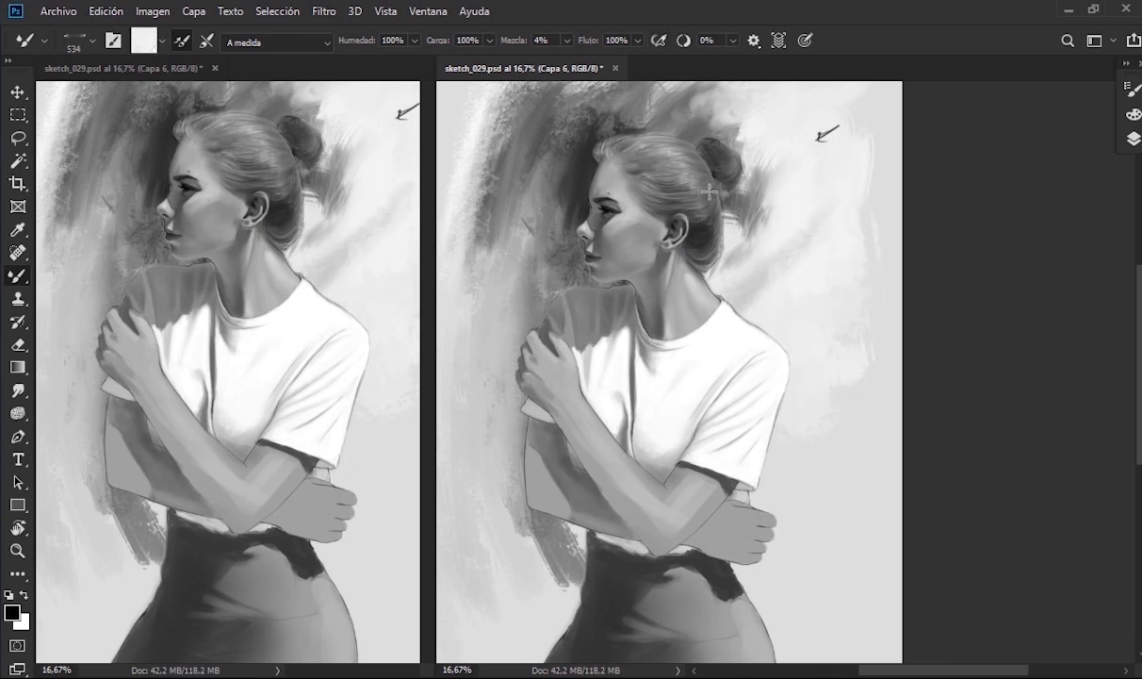
- Add light texture near the top right and behind the head with a textured preset
right_click(537, 183)
double_click(716, 466)
key(x)
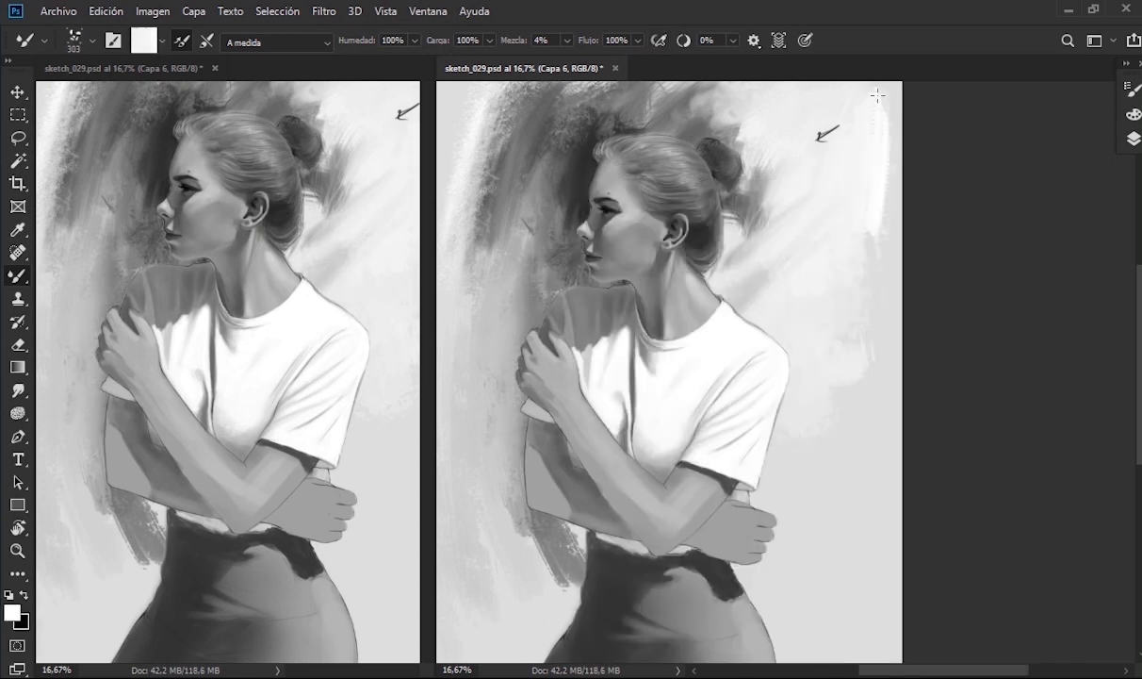
mouse_move(820, 189)
mouse_down()
mouse_move(764, 143)
mouse_move(702, 217)
mouse_up()
drag(716, 104, 616, 151)
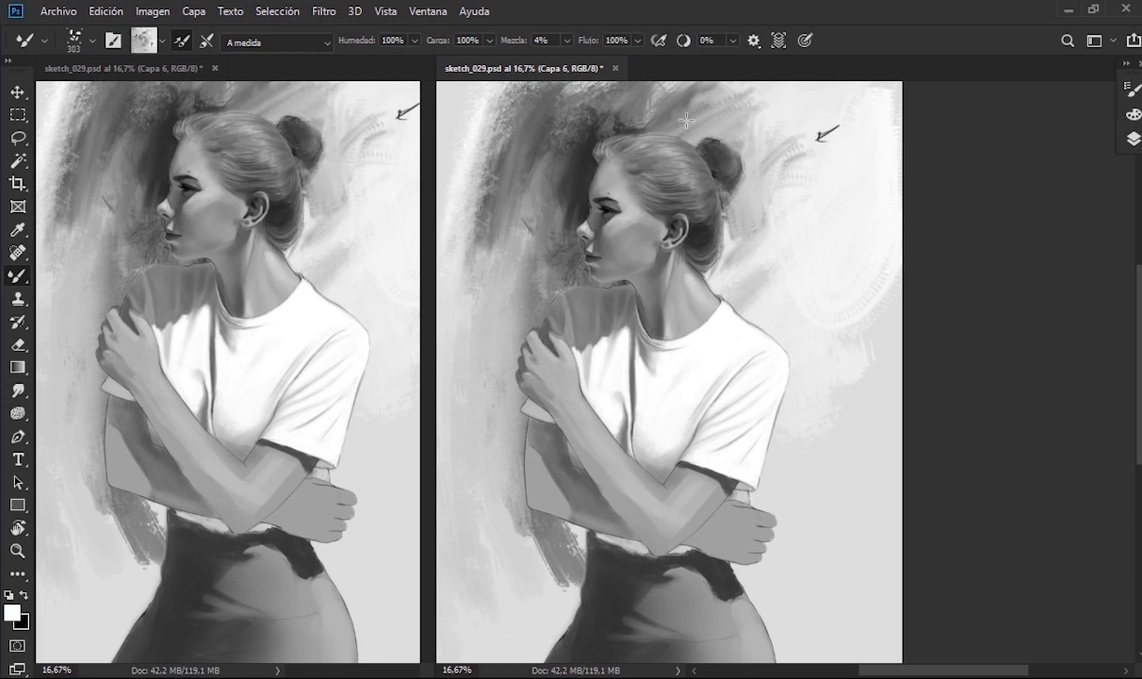
- Zoom in on the head and switch to a soft round brush painting in black
right_click(616, 137)
double_click(716, 311)
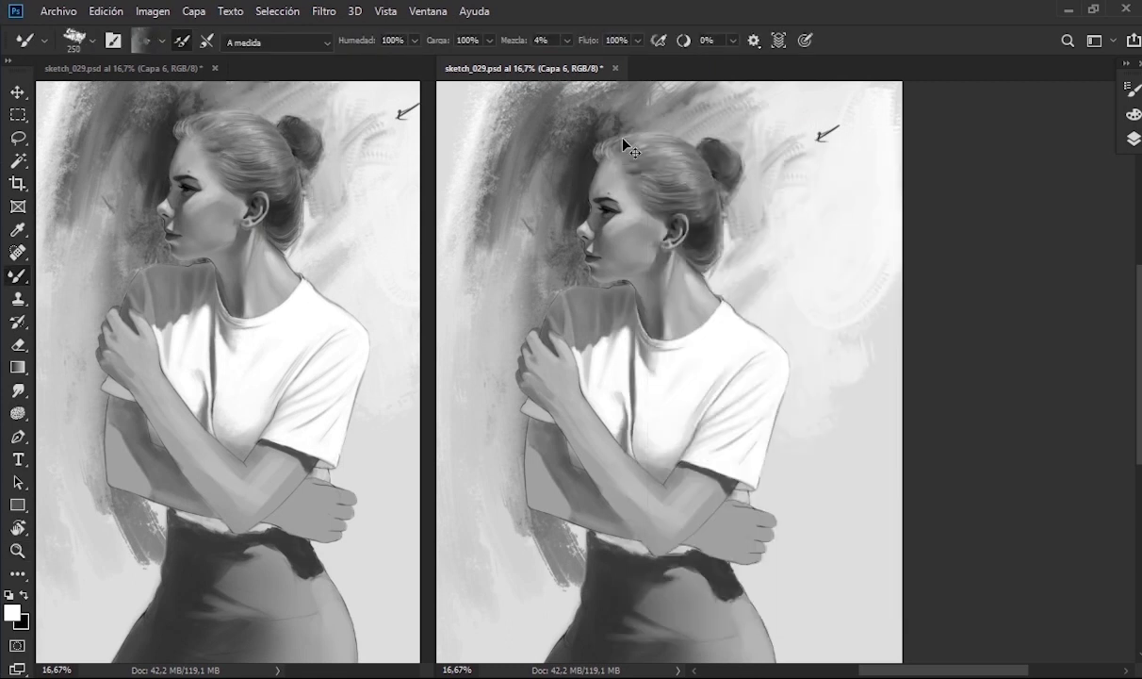
drag(613, 264, 651, 264)
right_click(660, 169)
double_click(763, 478)
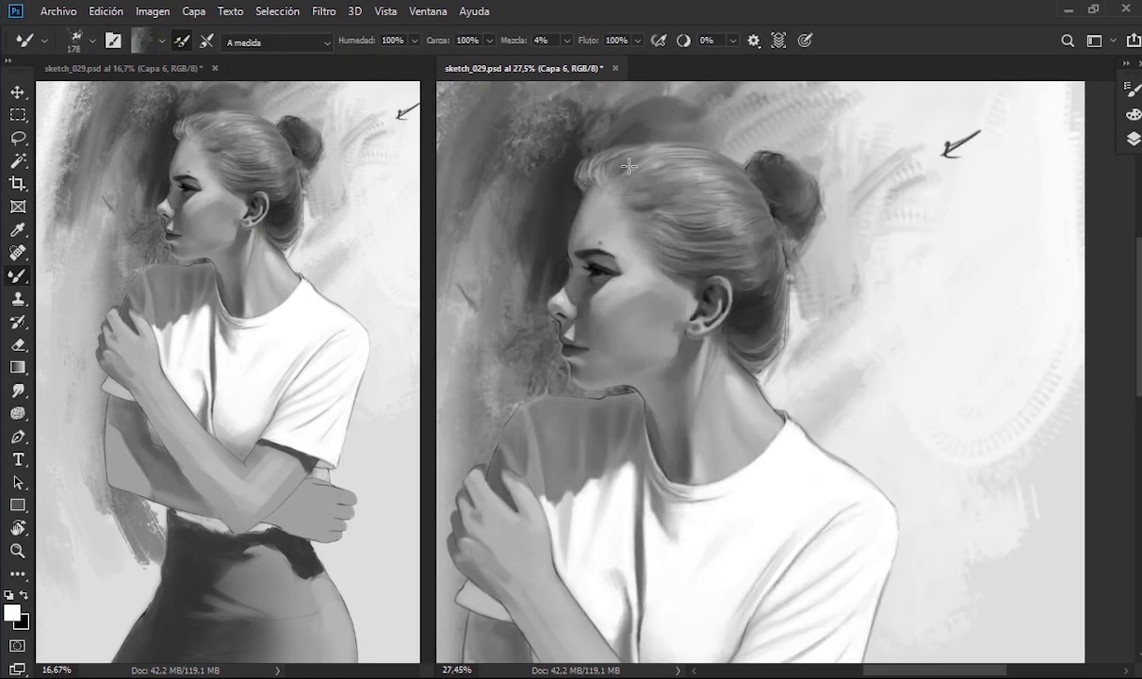
key(x)
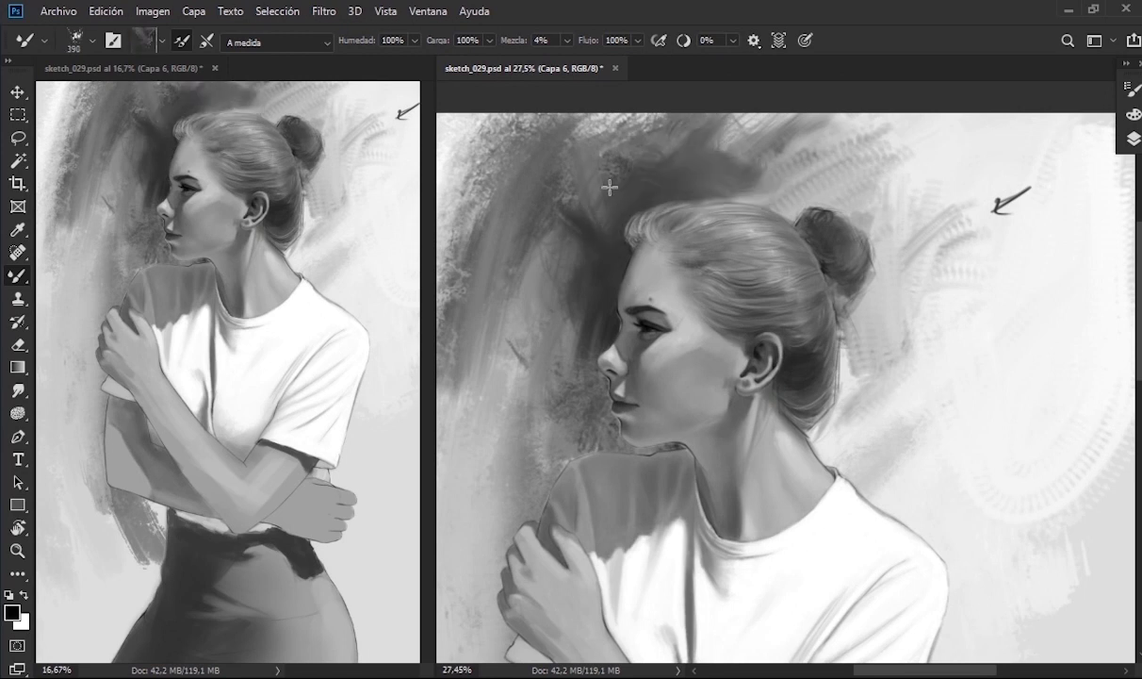
scroll(690, 132, down, 2)
right_click(690, 136)
double_click(792, 452)
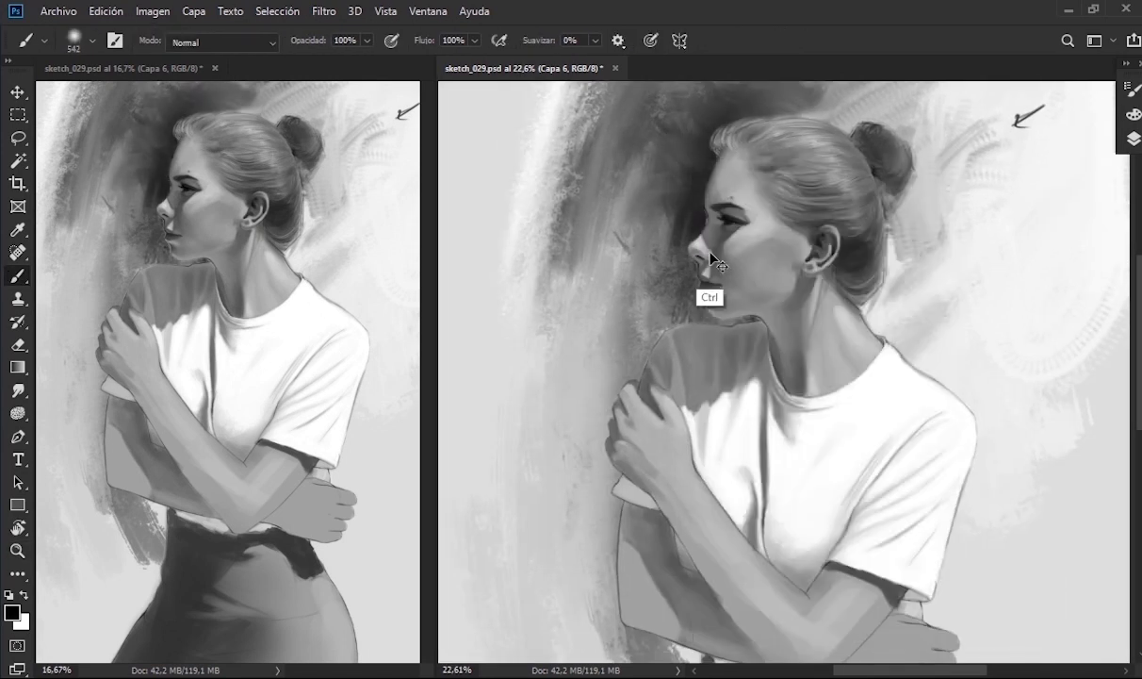
scroll(708, 274, up, 5)
- Reopen the layers list and pan and zoom out until the whole painting fits the window
click(1131, 140)
key(e)
scroll(685, 328, up, 3)
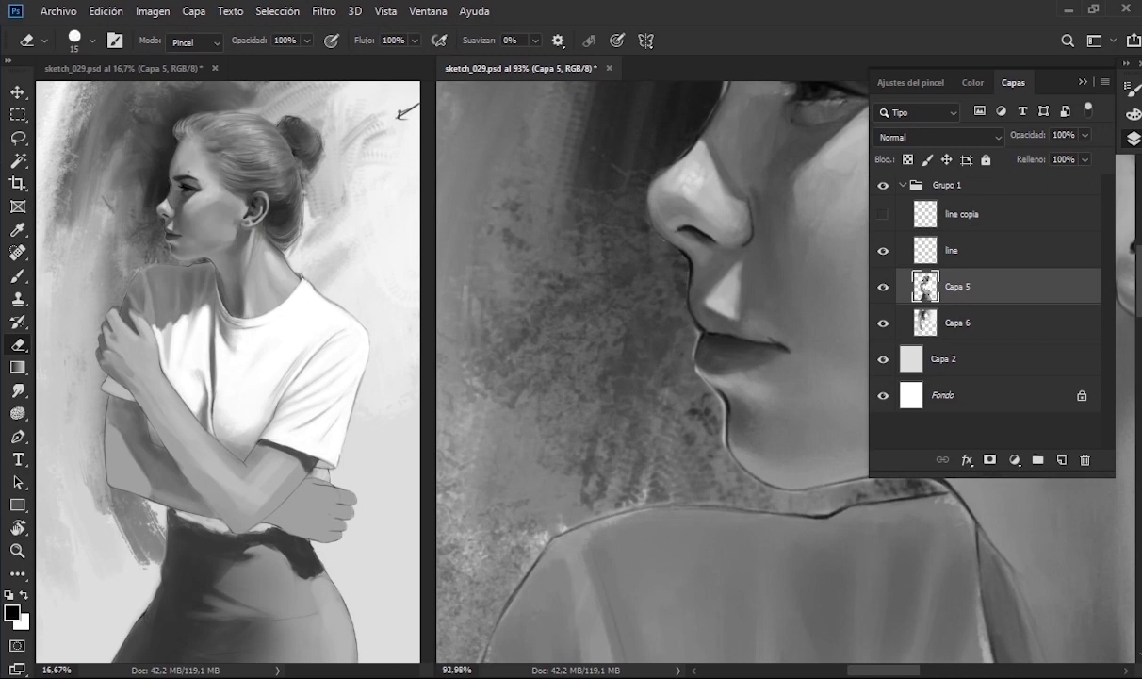
scroll(669, 364, down, 2)
scroll(668, 365, down, 2)
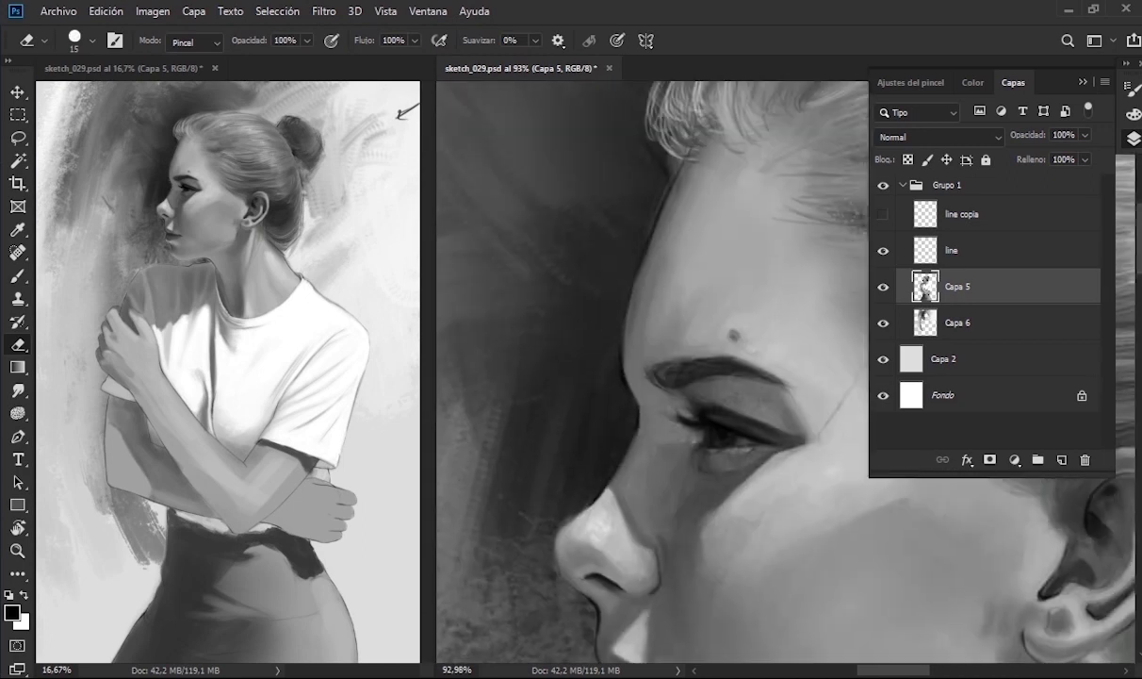
drag(651, 425, 709, 165)
scroll(716, 328, down, 1)
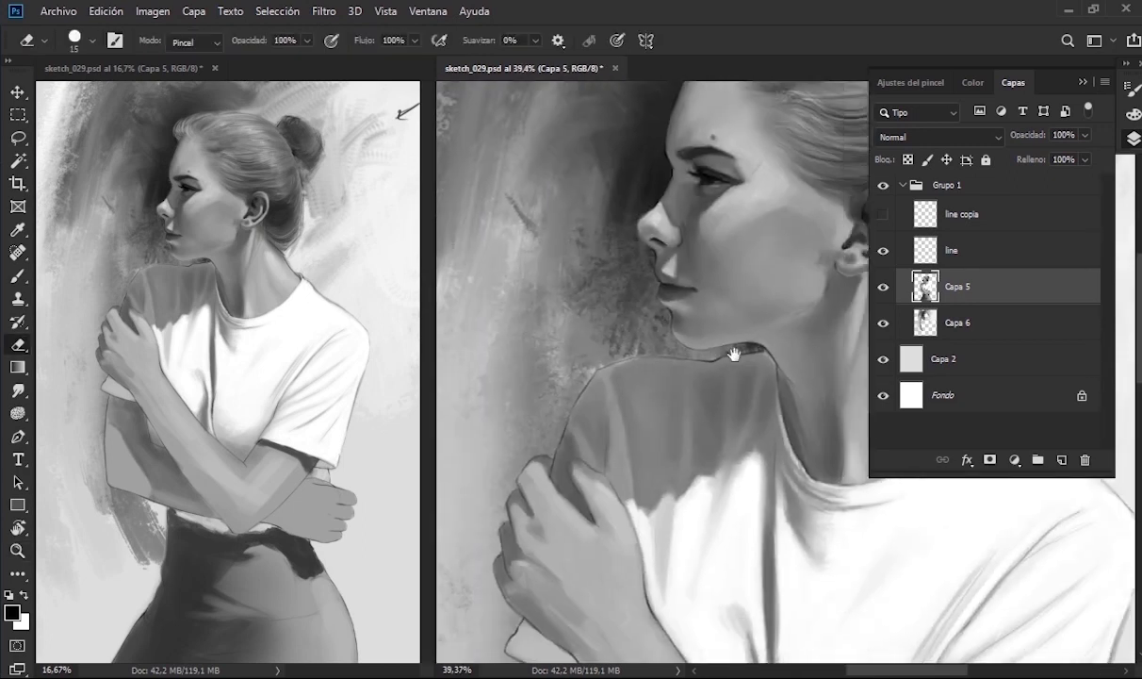
scroll(733, 353, down, 1)
scroll(765, 326, down, 2)
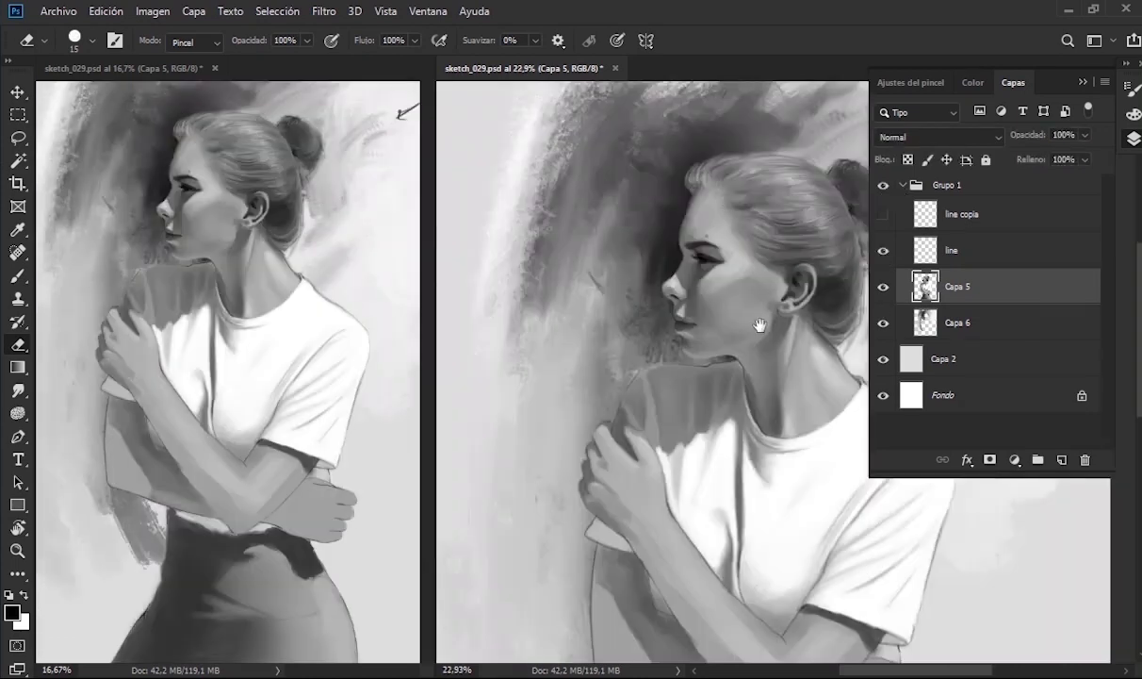
scroll(765, 326, down, 2)
- On Capa 6, darken the background left of the figure with a large textured brush
key(b)
key(alt+bracketleft)
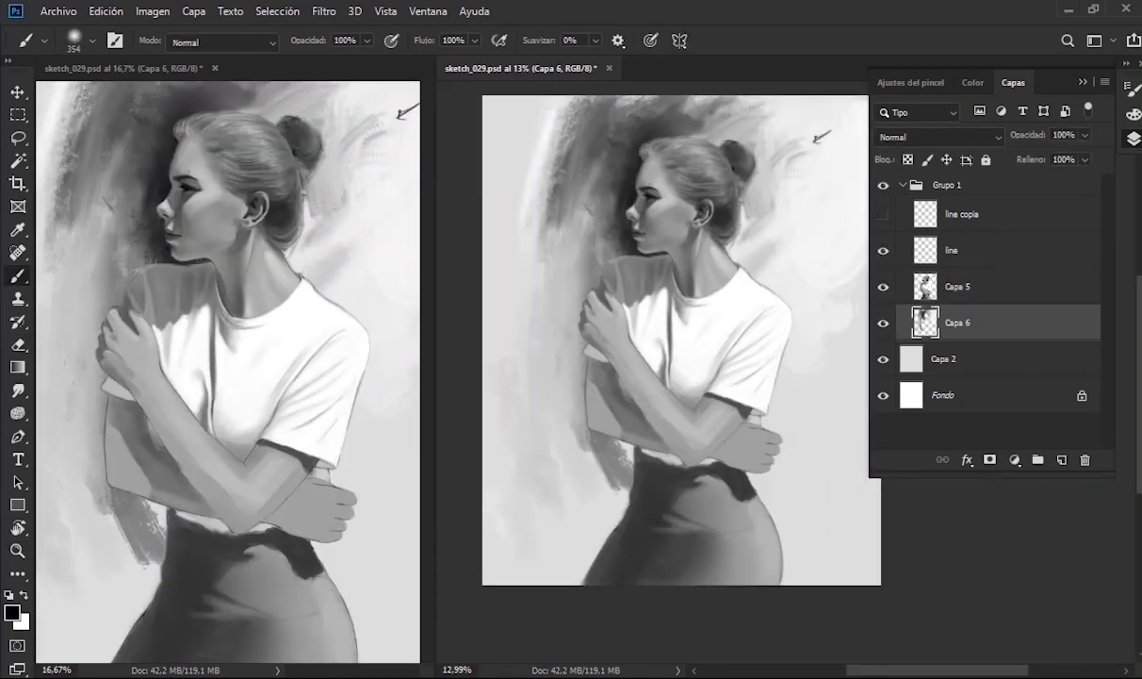
drag(612, 273, 547, 547)
right_click(594, 193)
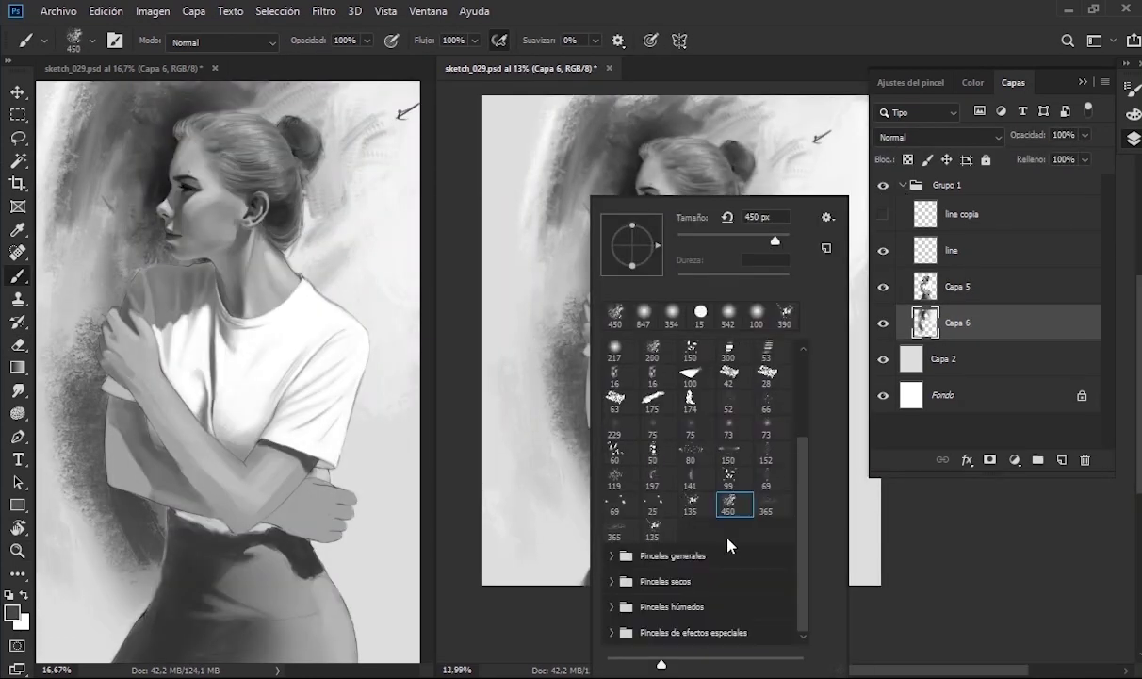
double_click(687, 505)
mouse_move(624, 453)
mouse_down()
mouse_move(565, 396)
mouse_move(594, 490)
mouse_up()
- With the Mixer Brush, add dark strokes on the left and light strokes right of the figure
key(shift+b)
drag(542, 282, 490, 311)
key(x)
drag(735, 329, 707, 414)
mouse_move(754, 292)
mouse_down()
mouse_move(744, 377)
mouse_move(716, 433)
mouse_up()
mouse_move(698, 353)
mouse_down()
mouse_move(712, 452)
mouse_move(768, 472)
mouse_up()
drag(768, 400, 773, 500)
- Return to a textured regular brush in black and zoom in on the shoulder and arm
key(shift+b)
right_click(576, 236)
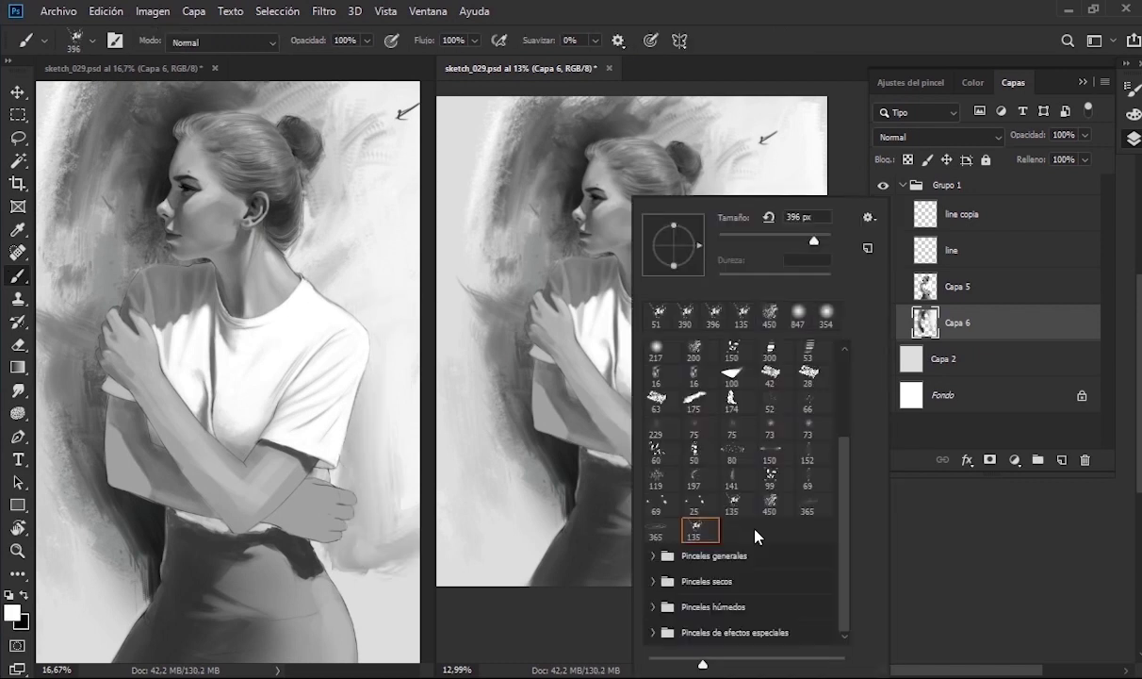
double_click(714, 499)
key(x)
key(z)
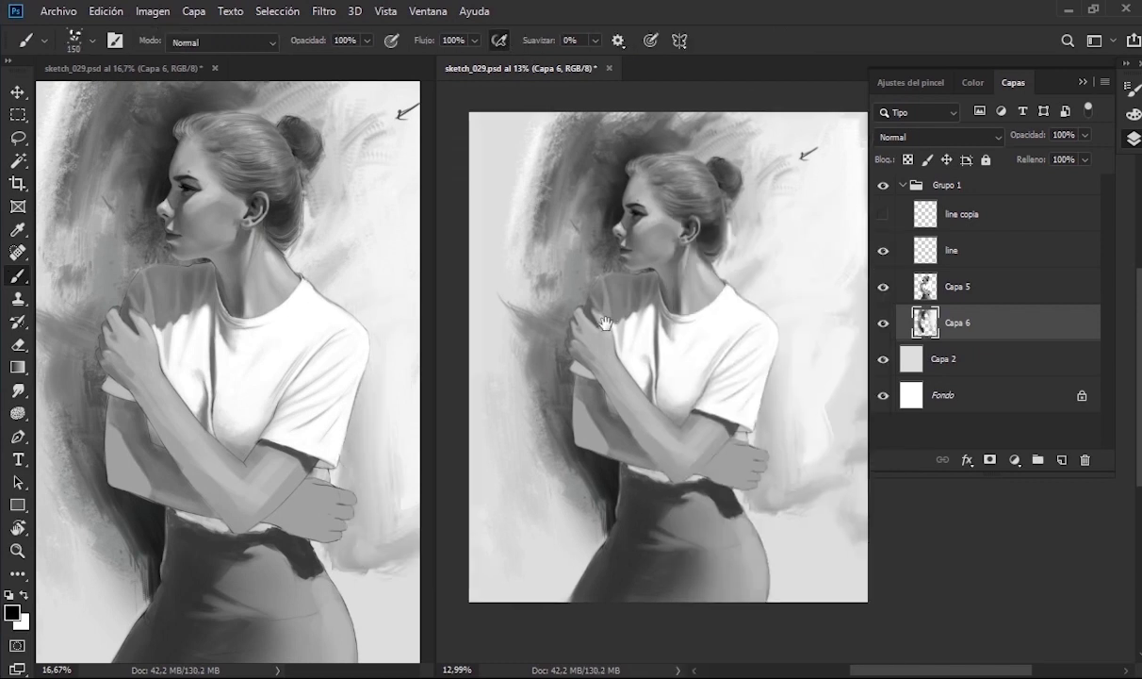
mouse_move(523, 311)
mouse_down()
mouse_move(717, 308)
mouse_move(619, 254)
mouse_up()
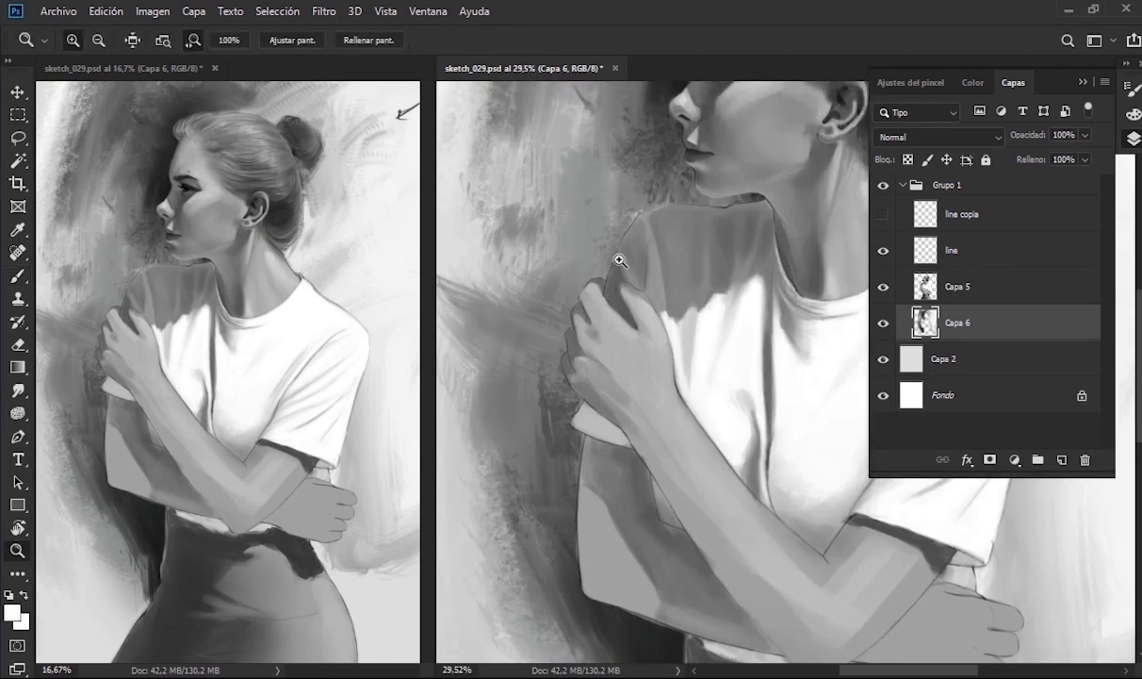
- Set up a white brush on Capa 5, frame the forearm and enlarge the brush
key(b)
key(alt+bracketright)
key(x)
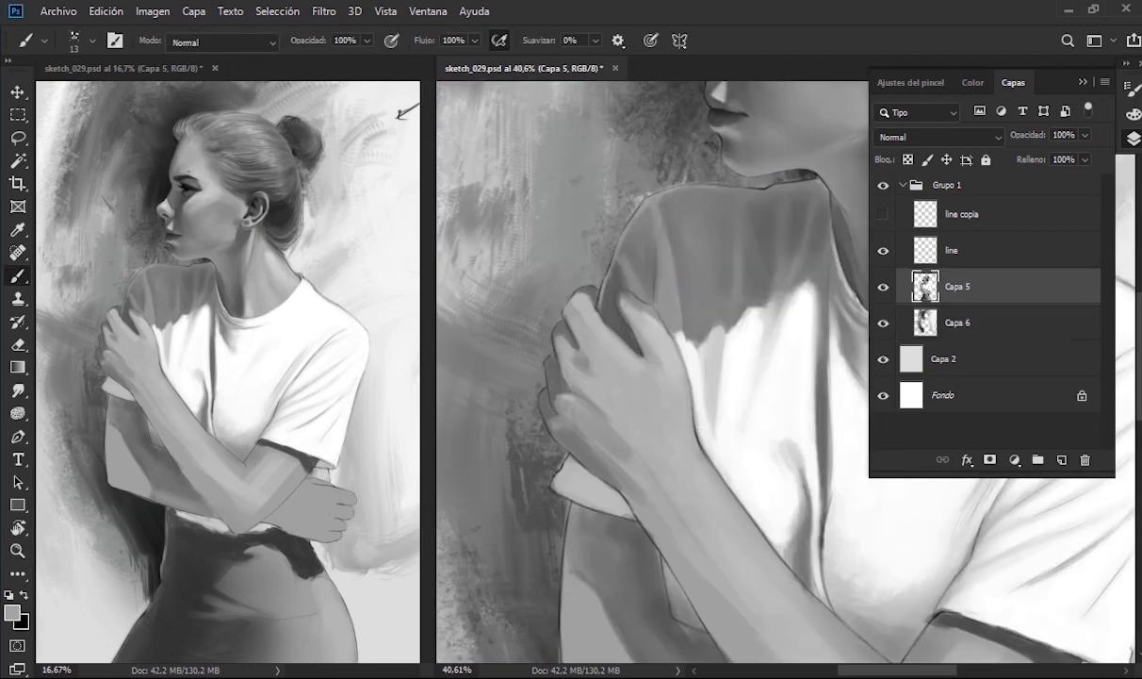
drag(716, 377, 683, 245)
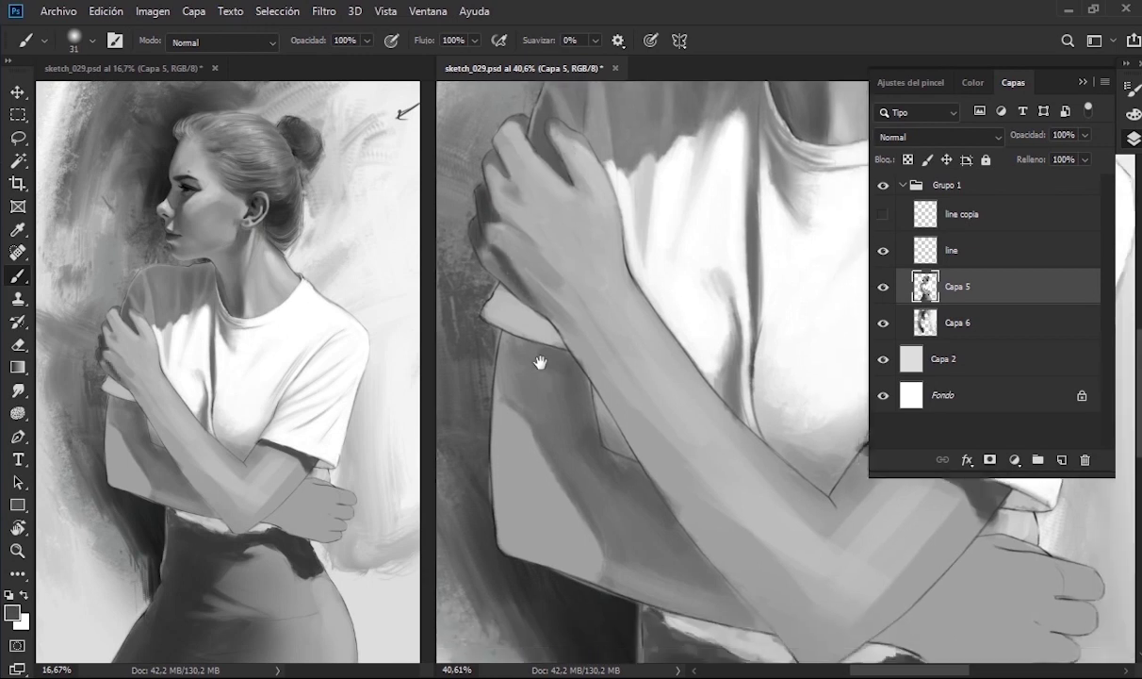
drag(528, 320, 535, 394)
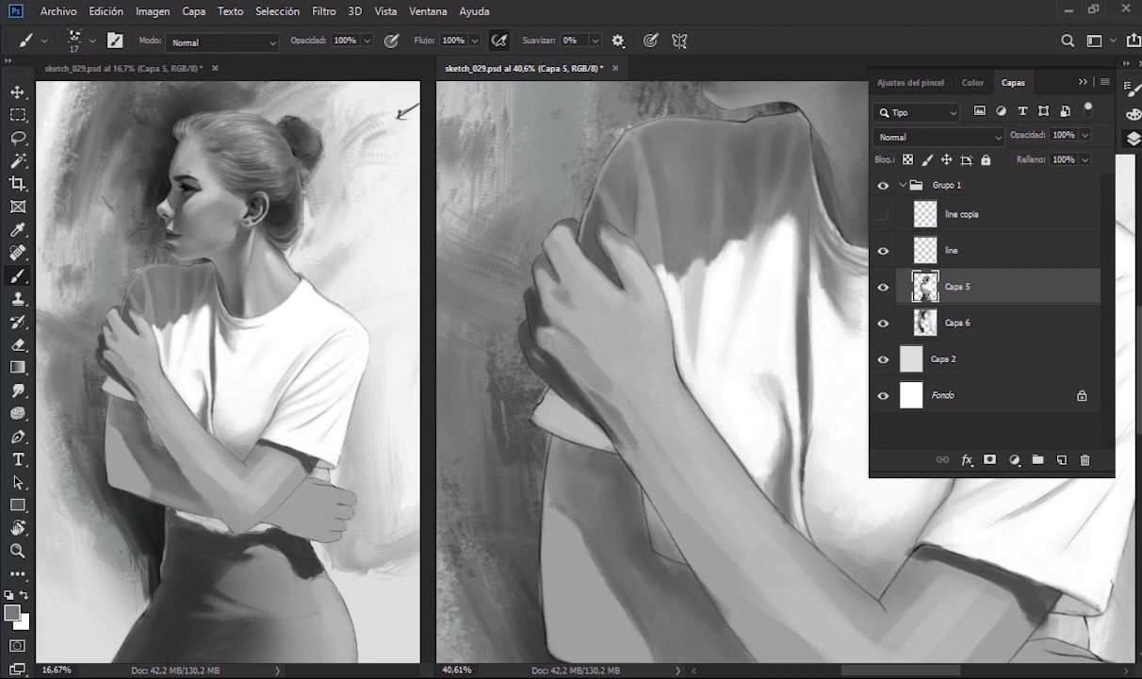
drag(839, 622, 603, 433)
drag(604, 432, 594, 433)
- Paint broad dark shading strokes across the folded arm and forearm
drag(565, 311, 490, 406)
drag(561, 278, 485, 391)
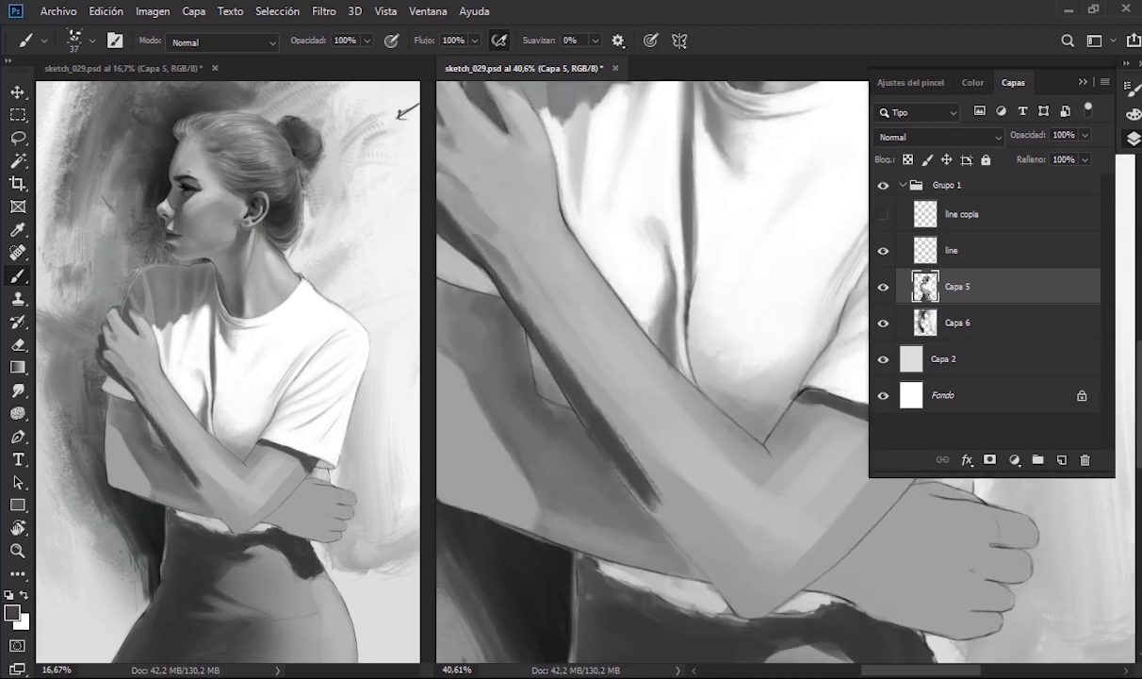
drag(650, 433, 580, 519)
drag(579, 518, 523, 443)
drag(594, 424, 537, 396)
mouse_move(594, 344)
mouse_down()
mouse_move(622, 344)
mouse_move(528, 490)
mouse_up()
scroll(657, 447, down, 1)
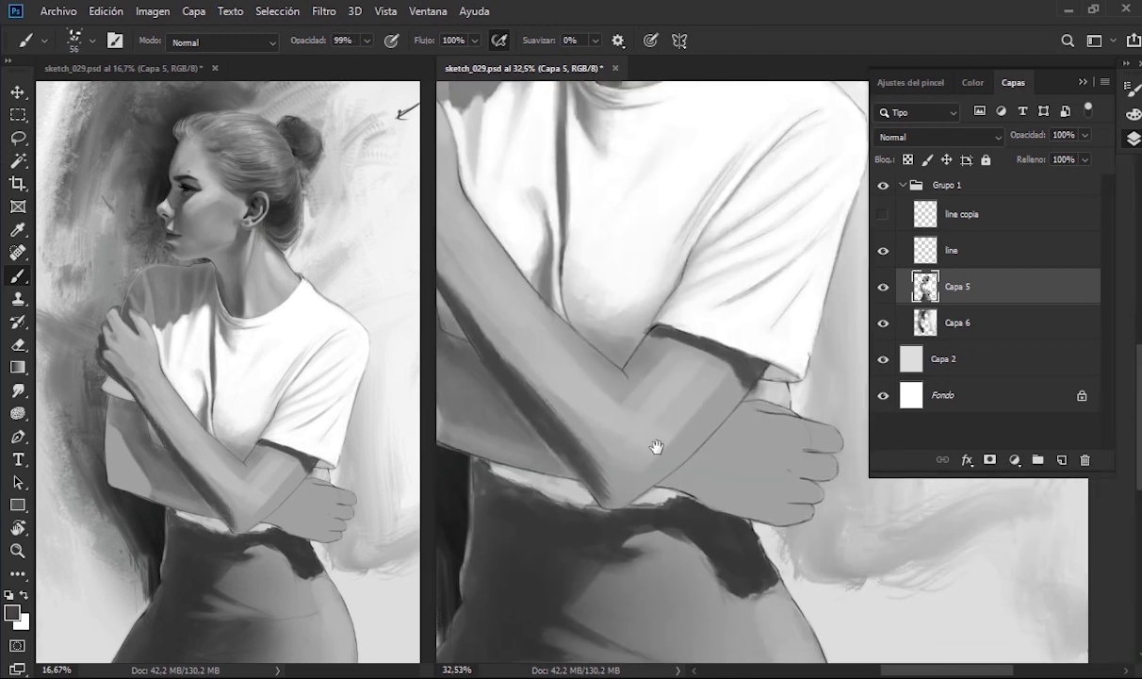
- Sample a lighter skin tone and lighten the upper forearm with strokes
alt+click(691, 387)
drag(690, 388, 720, 388)
drag(651, 400, 688, 344)
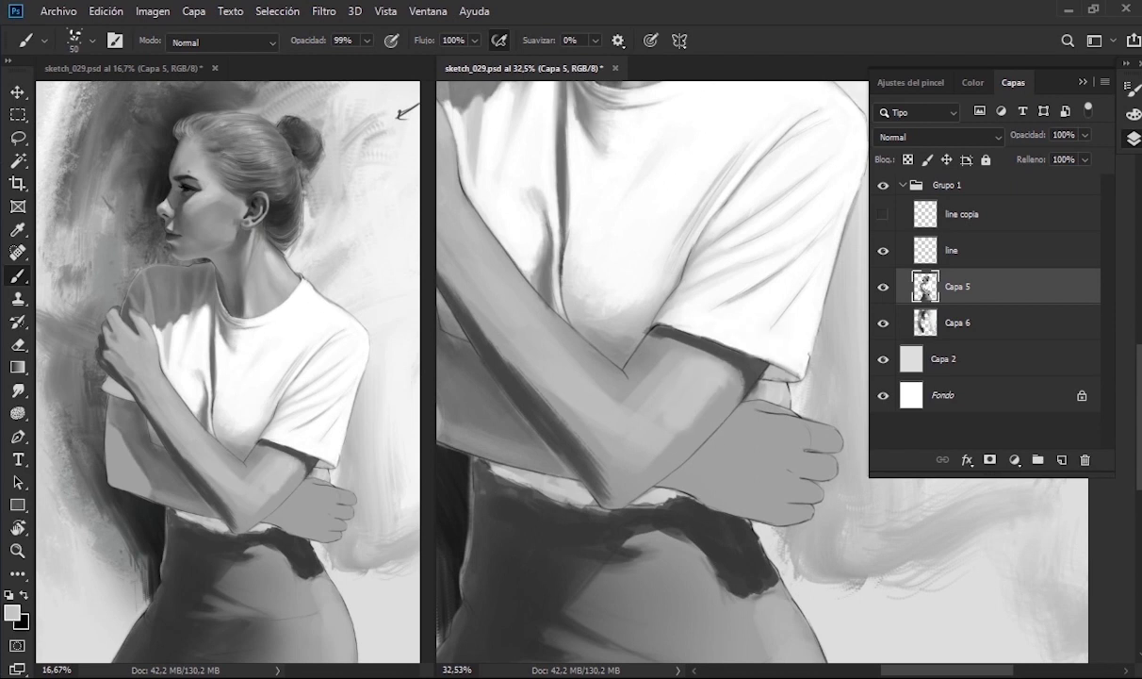
drag(631, 424, 693, 329)
drag(594, 377, 547, 325)
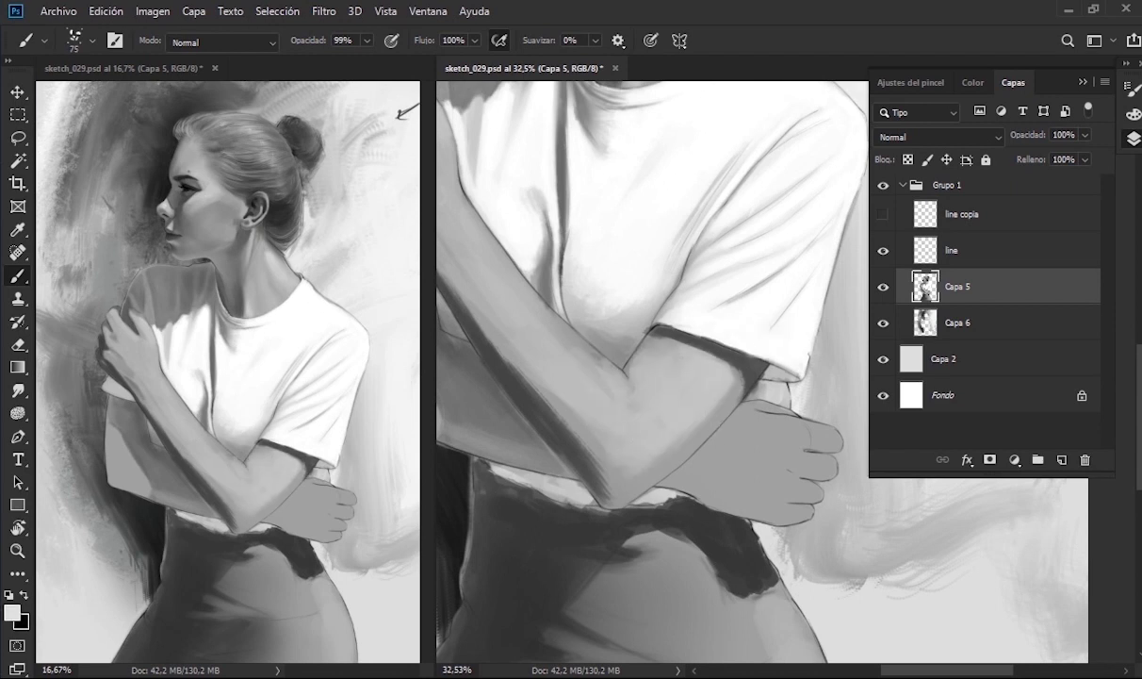
mouse_move(641, 386)
mouse_down()
mouse_move(626, 387)
mouse_move(675, 443)
mouse_up()
drag(594, 415, 546, 330)
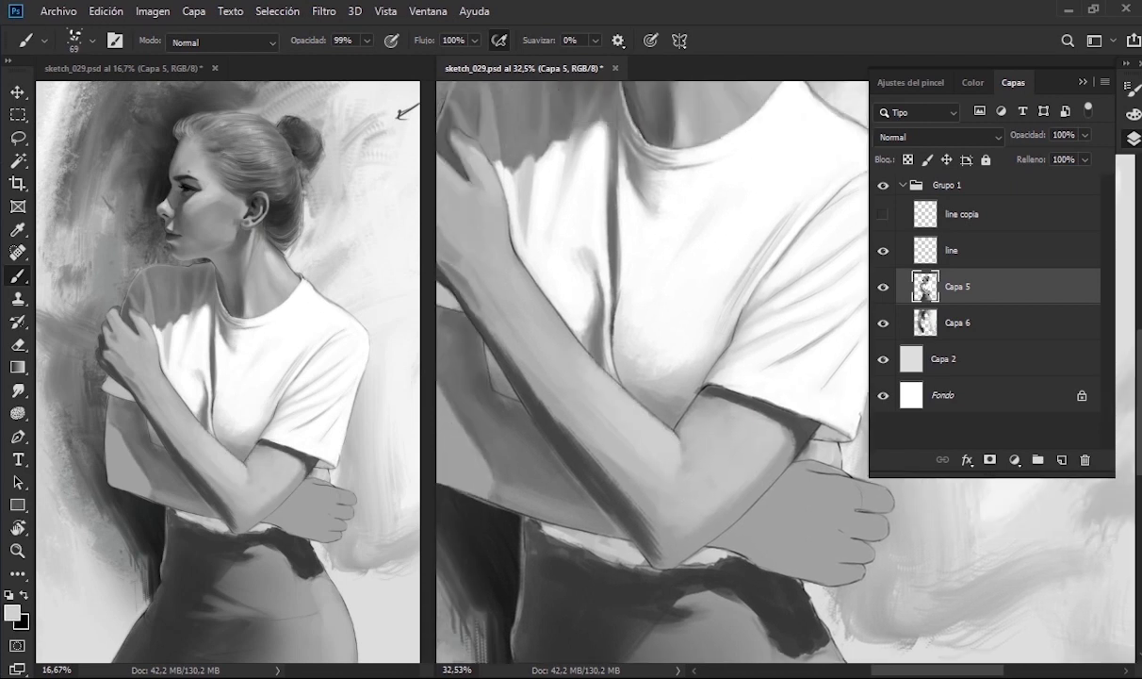
- Rotate the view along the arm, sample a grey and shade the forearm darker
mouse_move(566, 377)
mouse_down()
mouse_move(608, 434)
mouse_move(520, 300)
mouse_move(549, 327)
mouse_up()
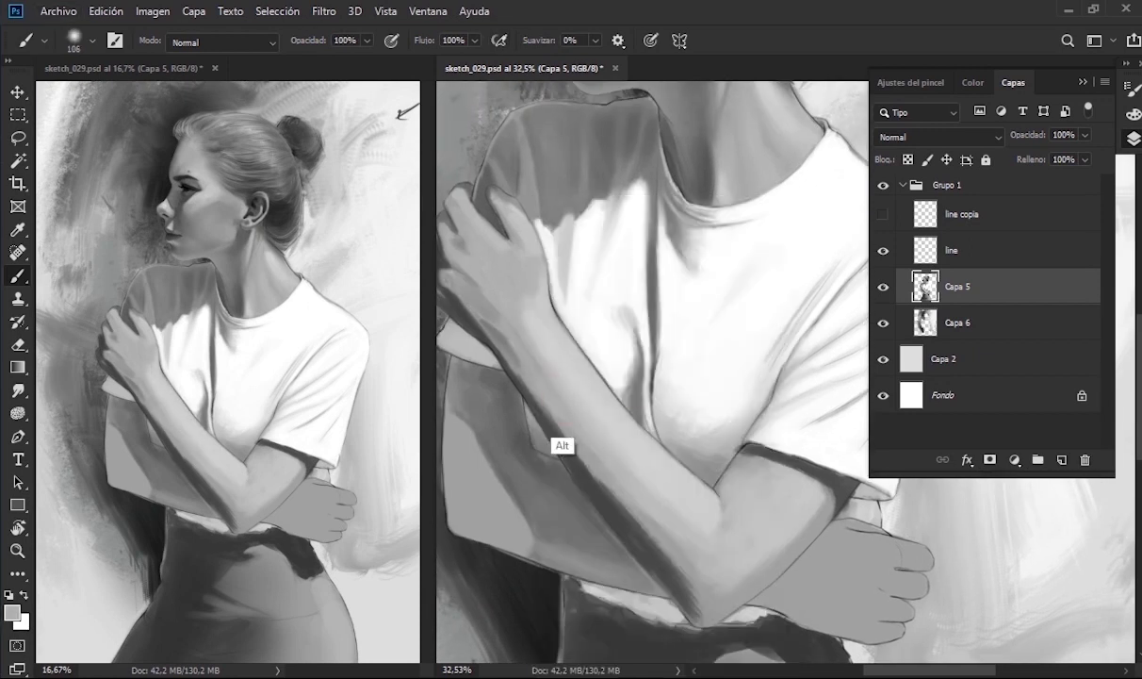
mouse_move(551, 435)
mouse_down()
mouse_move(457, 313)
mouse_move(575, 438)
mouse_up()
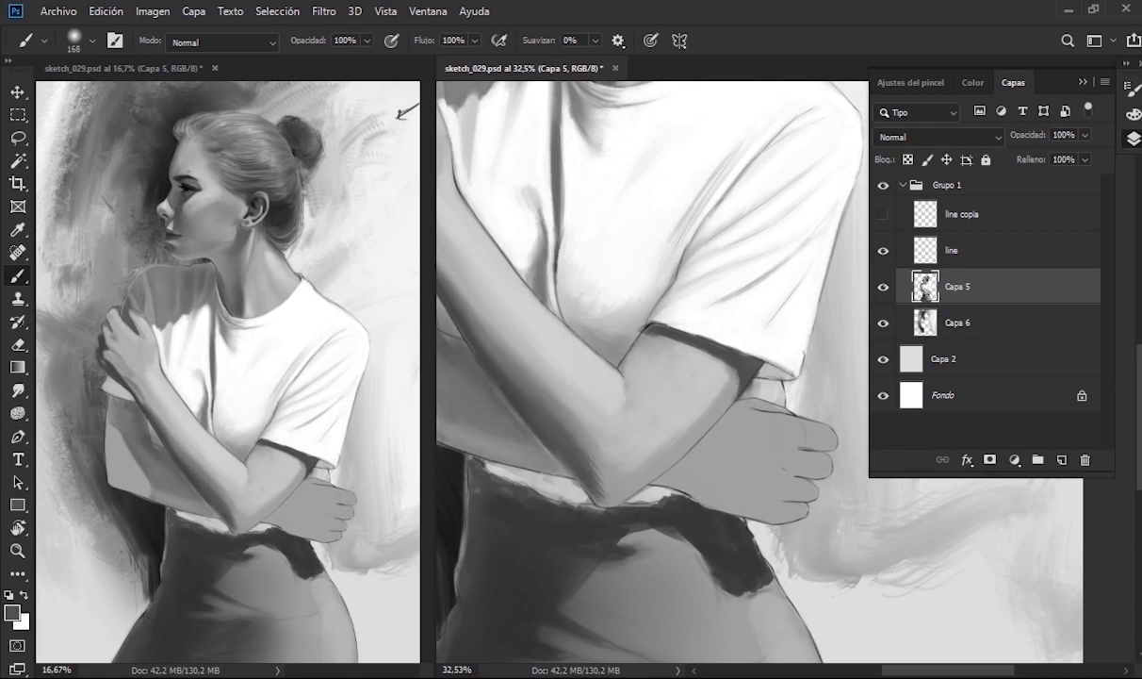
drag(483, 340, 443, 341)
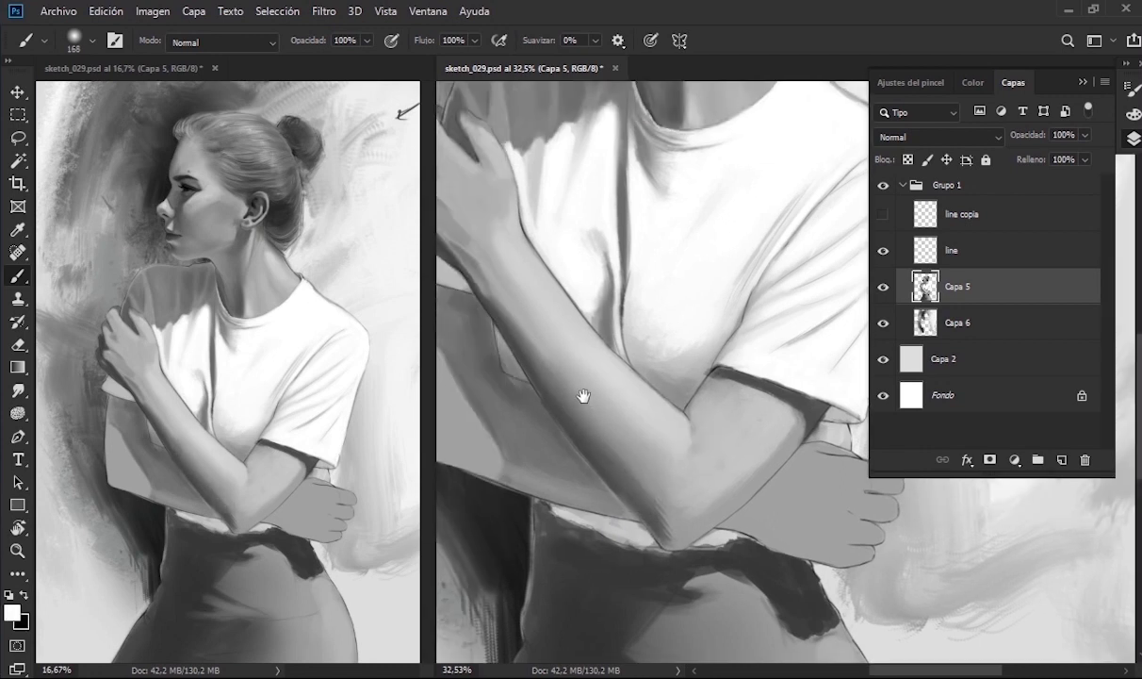
mouse_move(584, 398)
mouse_down()
mouse_move(584, 442)
mouse_move(556, 245)
mouse_up()
alt+click(557, 245)
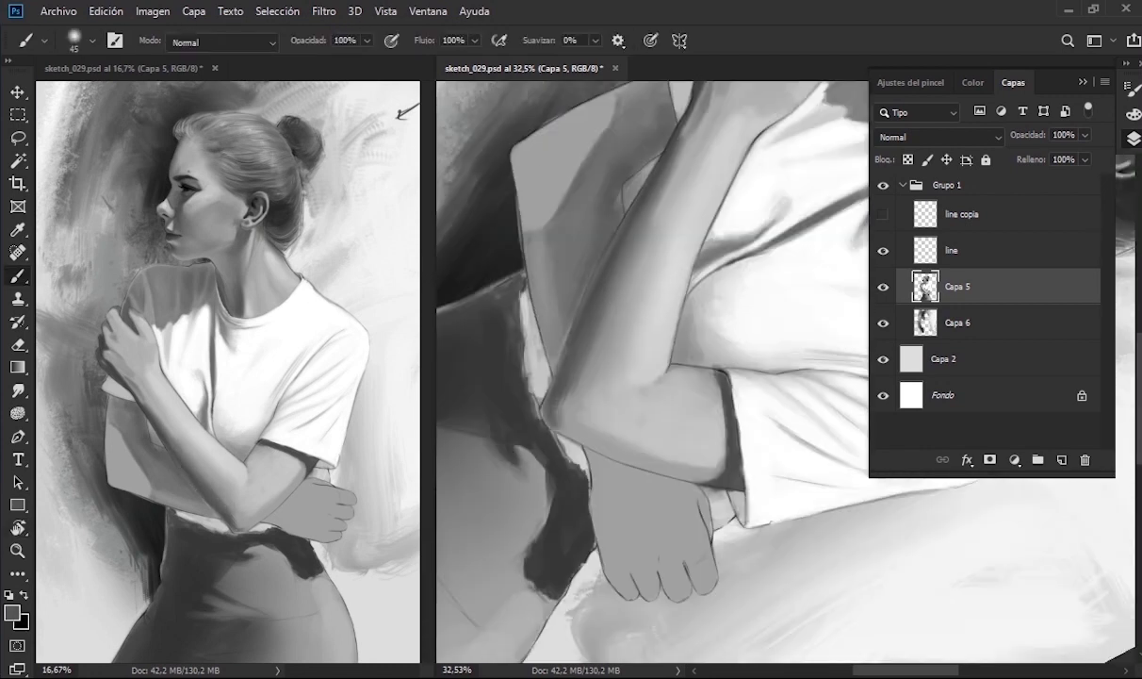
drag(627, 274, 604, 274)
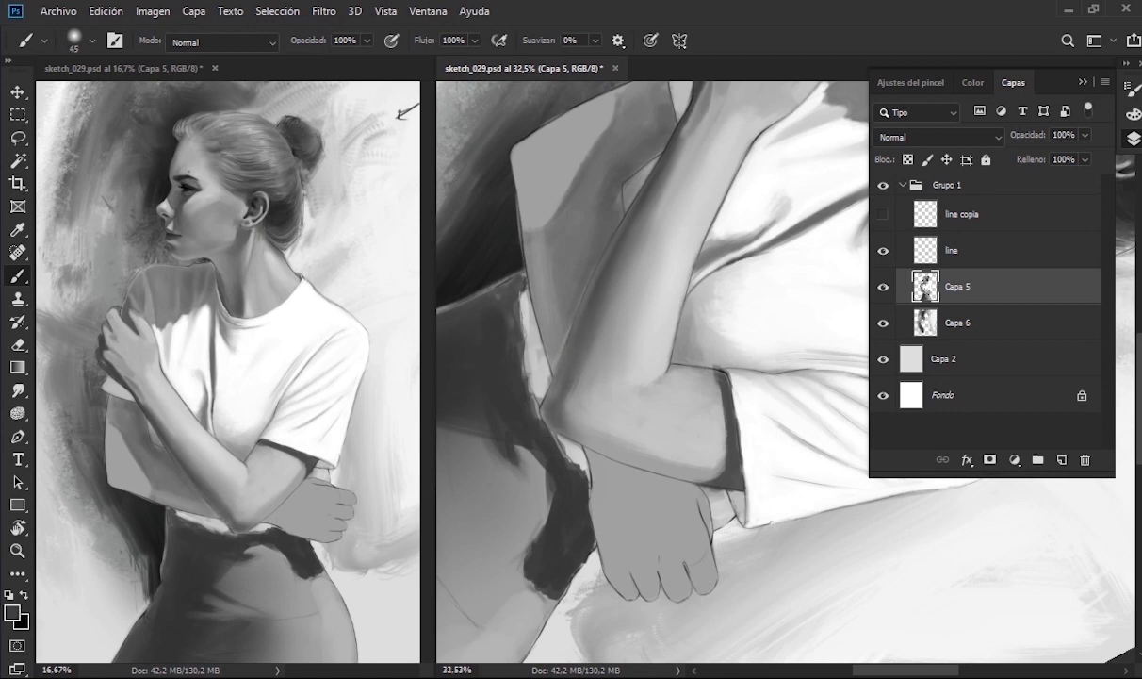
drag(637, 224, 660, 283)
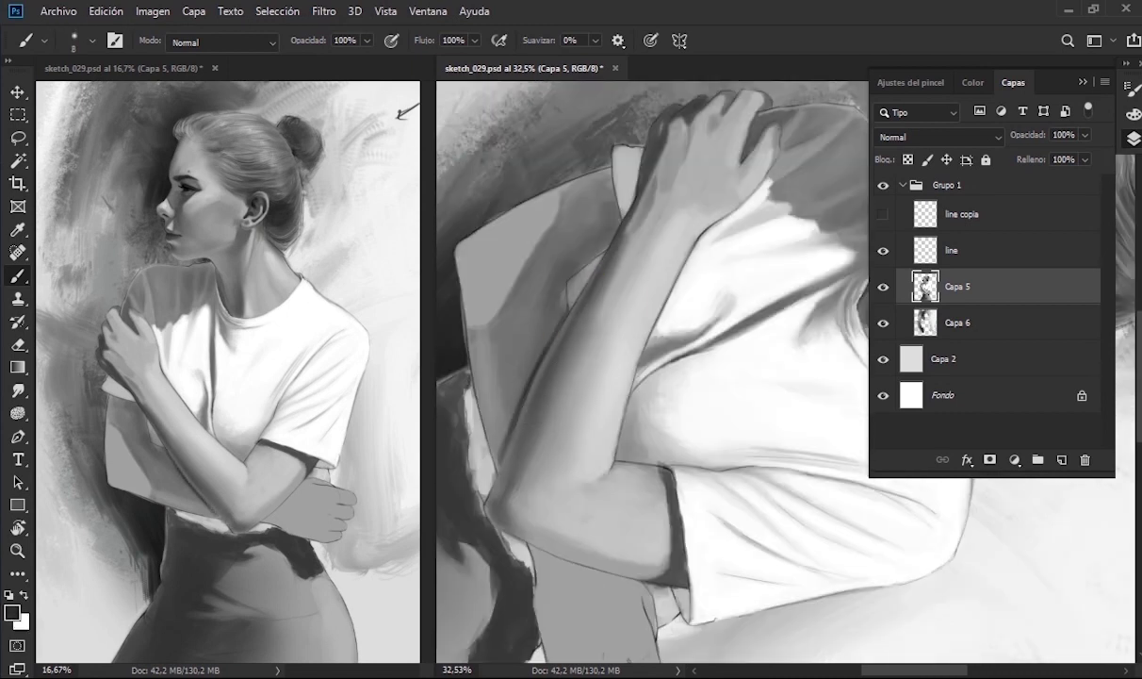
drag(523, 381, 546, 381)
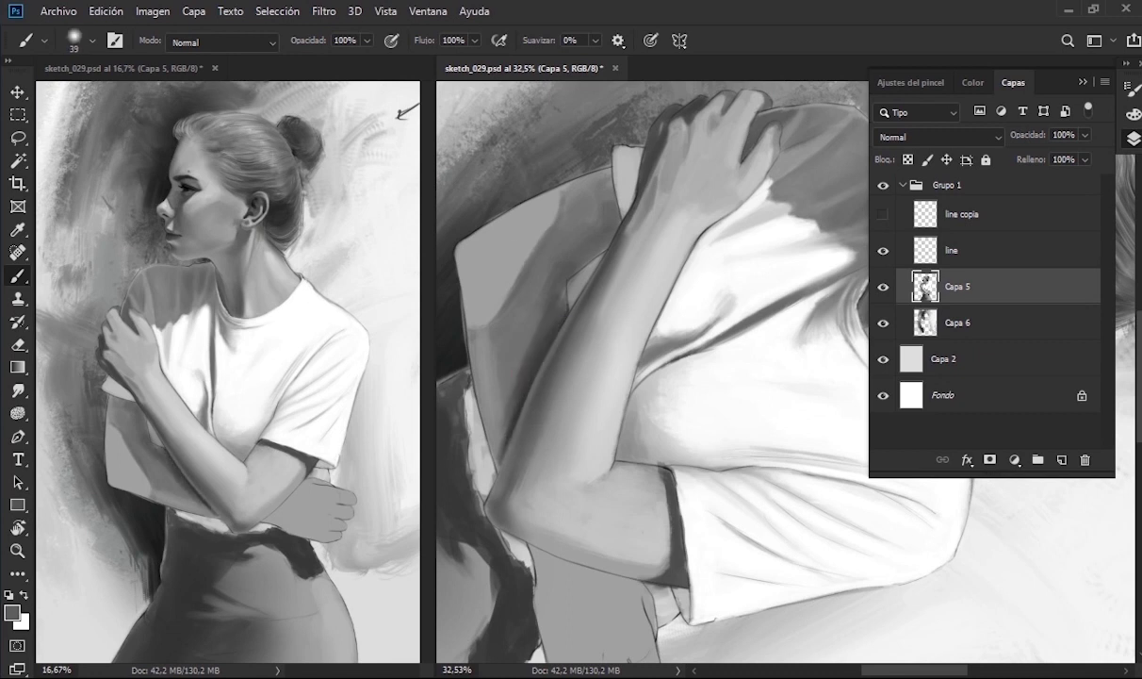
mouse_move(485, 420)
mouse_down()
mouse_move(498, 287)
mouse_move(542, 282)
mouse_up()
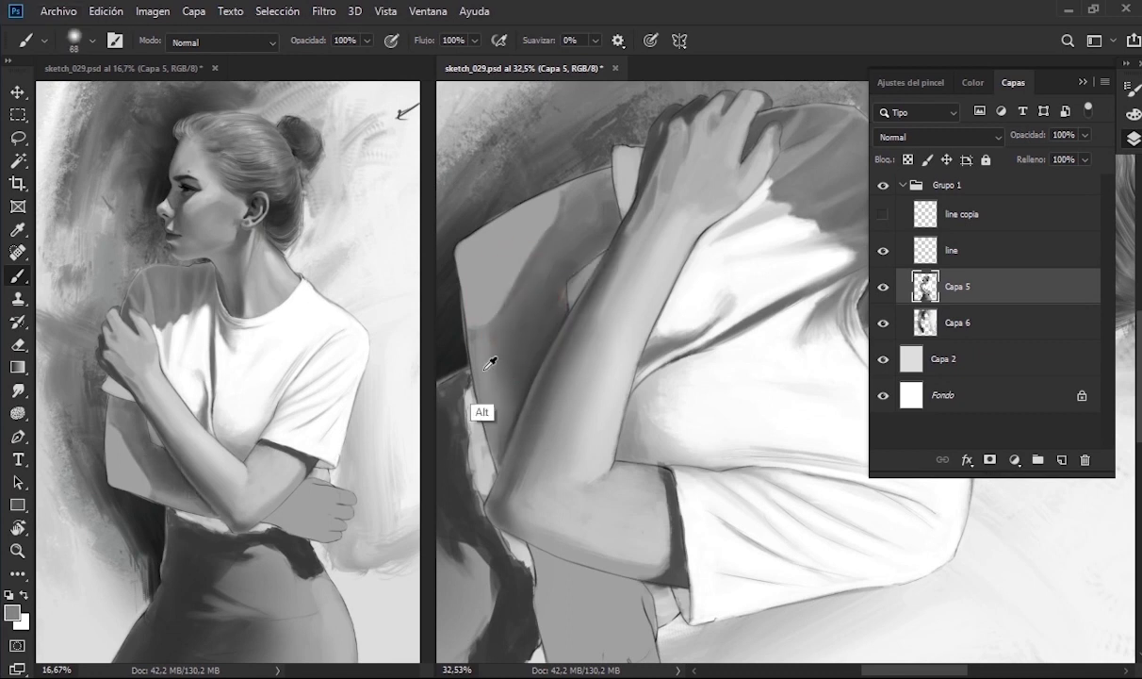
- Reset the view rotation to upright and reframe the shoulder and hand
key(r)
drag(660, 311, 619, 382)
key(e)
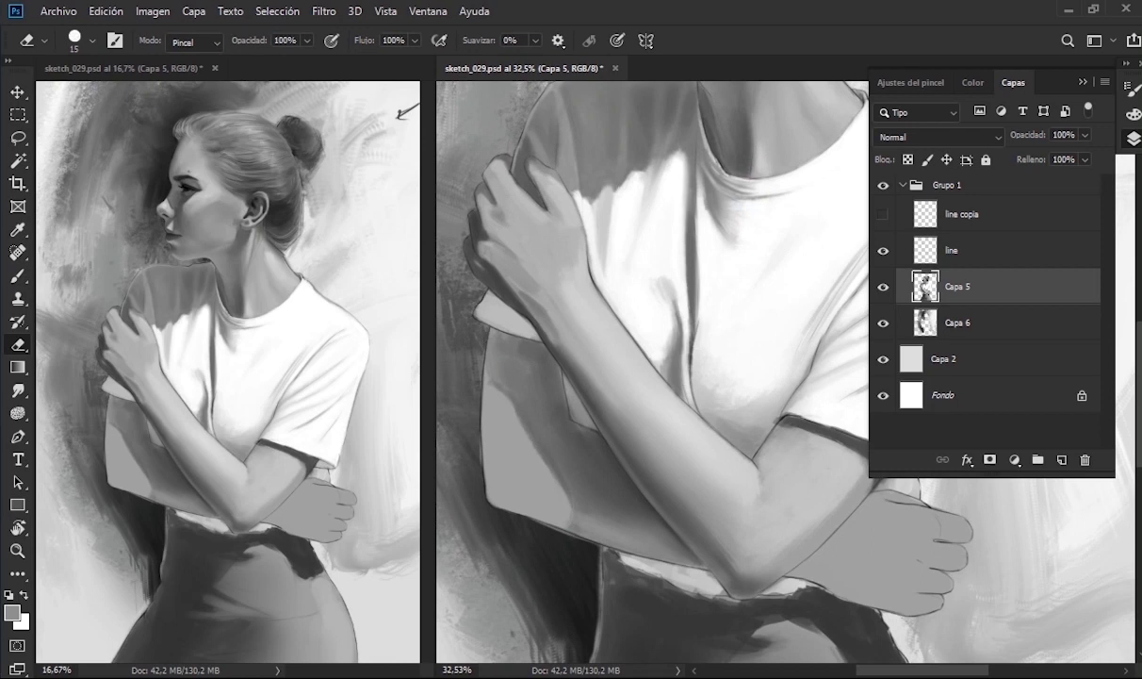
drag(546, 524, 577, 505)
key(b)
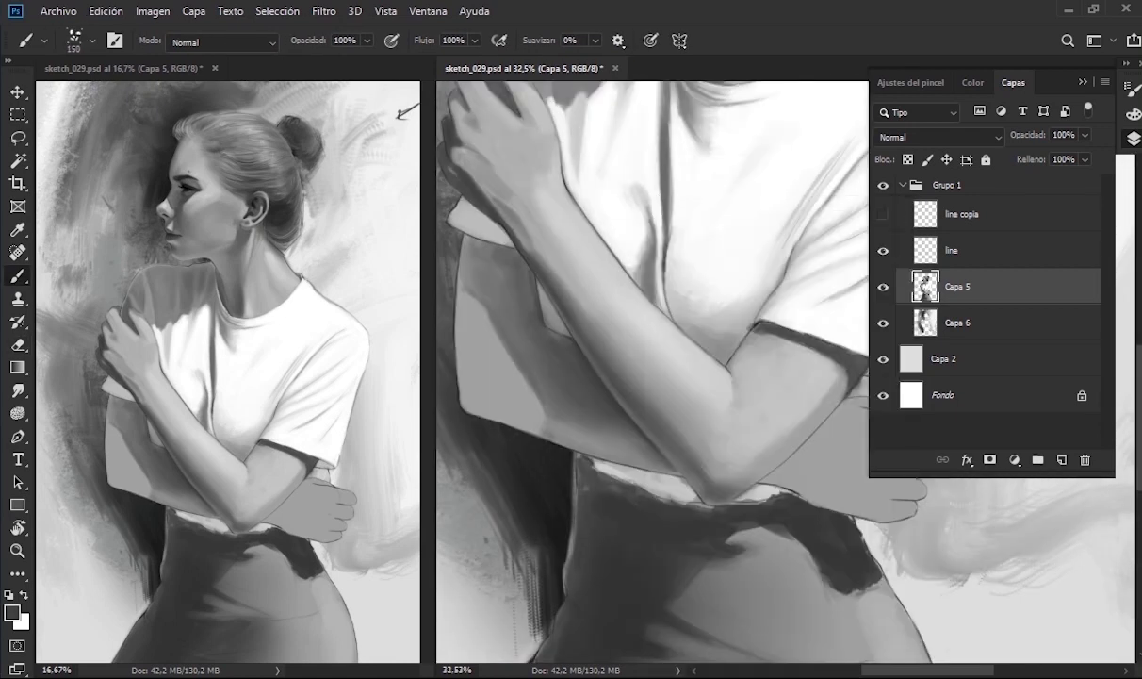
drag(726, 468, 622, 392)
- Sample light, dark and white greys and paint over the forearm
alt+click(622, 392)
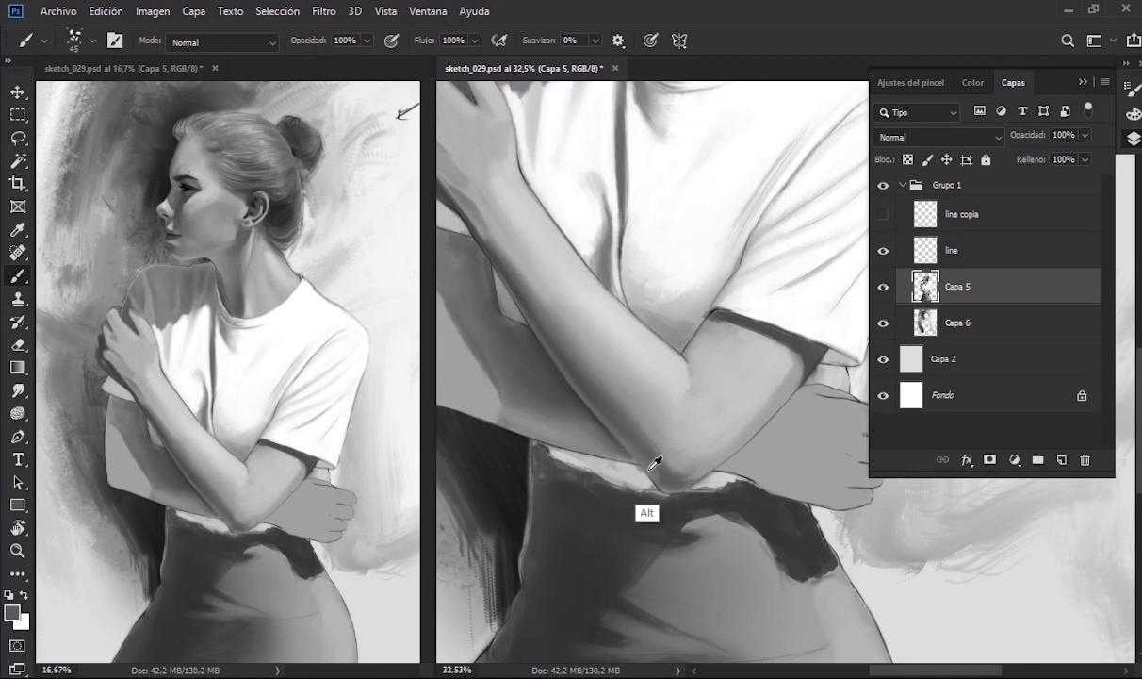
alt+click(633, 370)
key(bracketleft)
key(bracketleft)
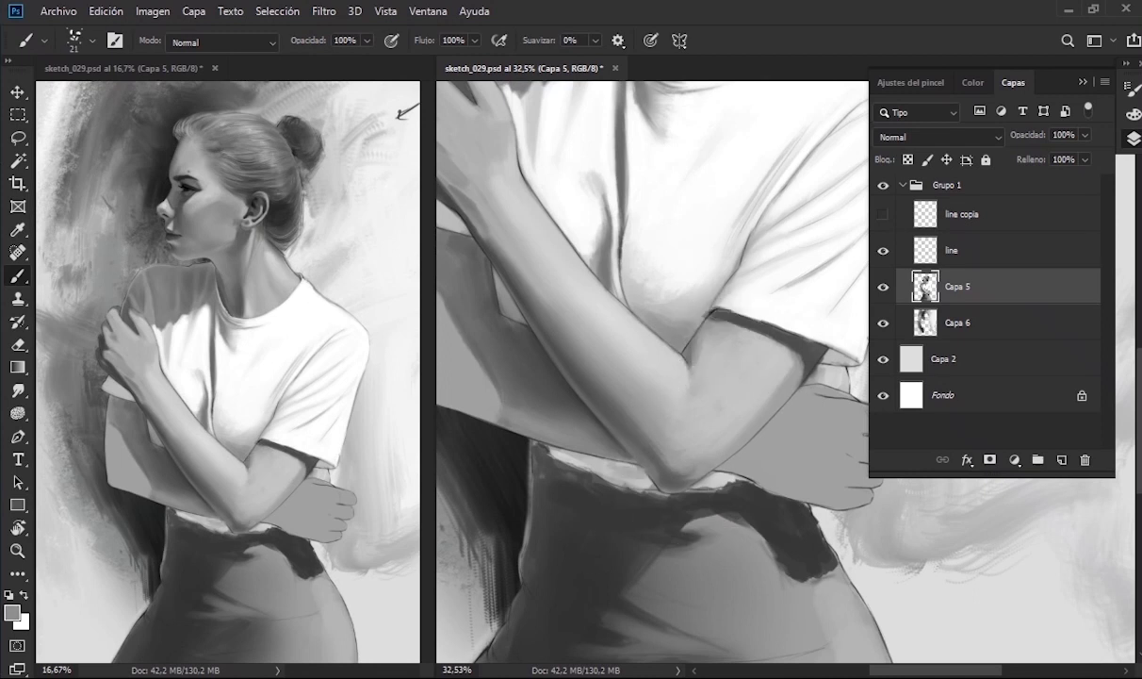
alt+click(671, 325)
key(bracketright)
key(bracketright)
key(bracketright)
key(bracketright)
key(bracketright)
key(bracketright)
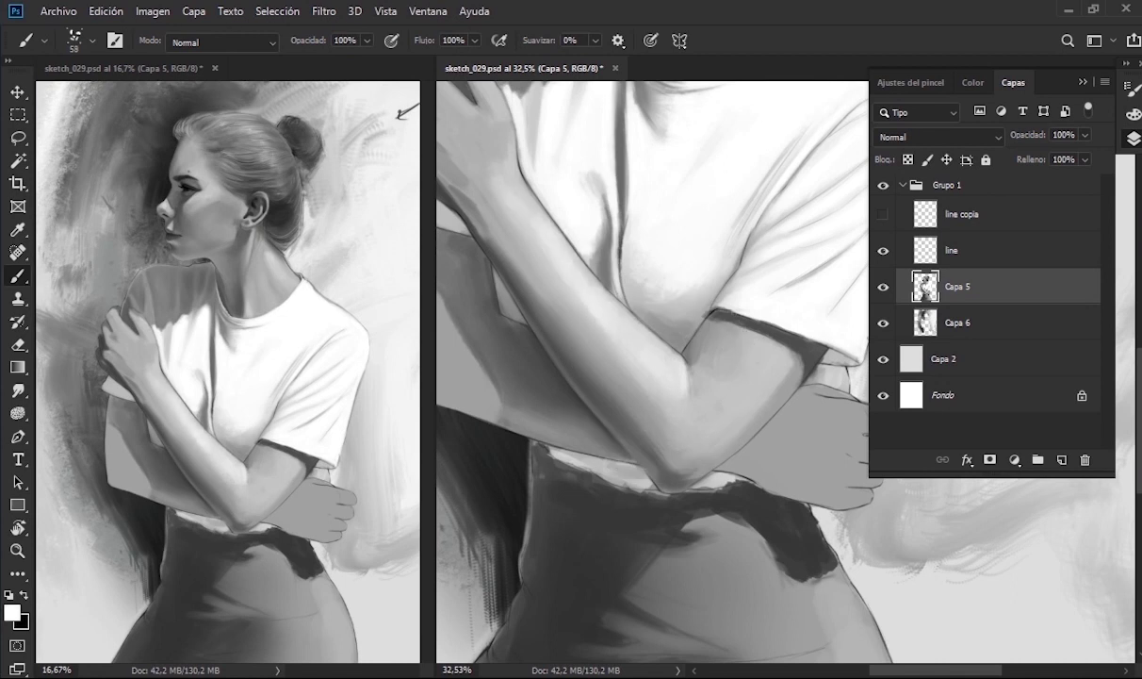
drag(502, 266, 643, 408)
alt+click(642, 412)
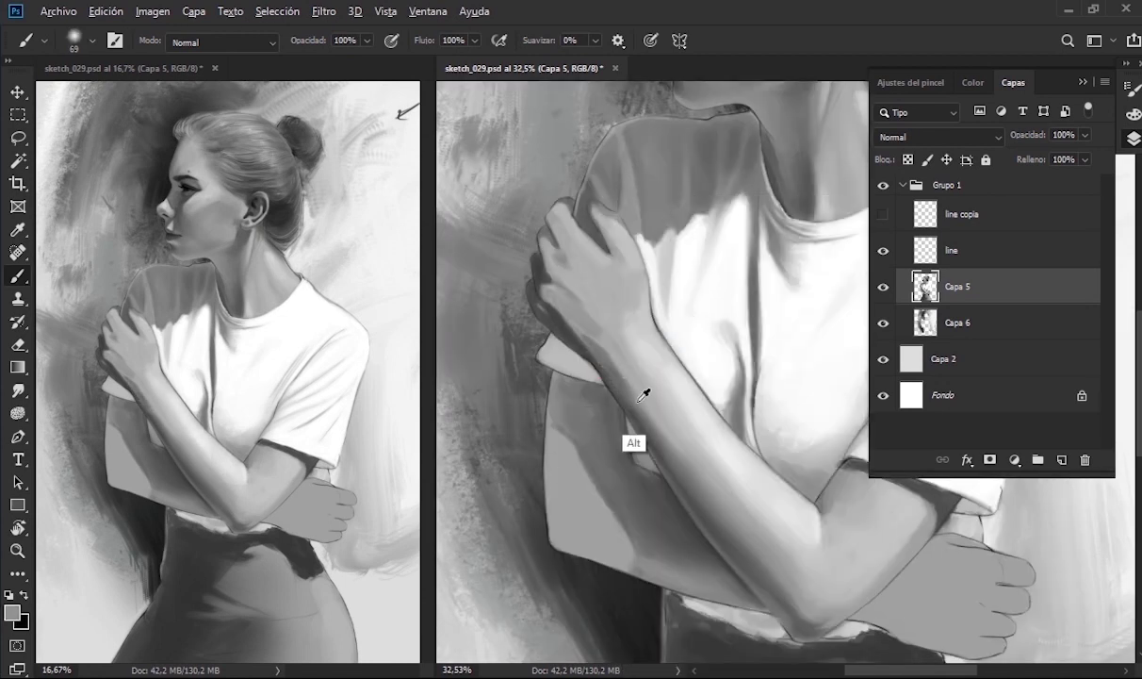
drag(584, 348, 594, 415)
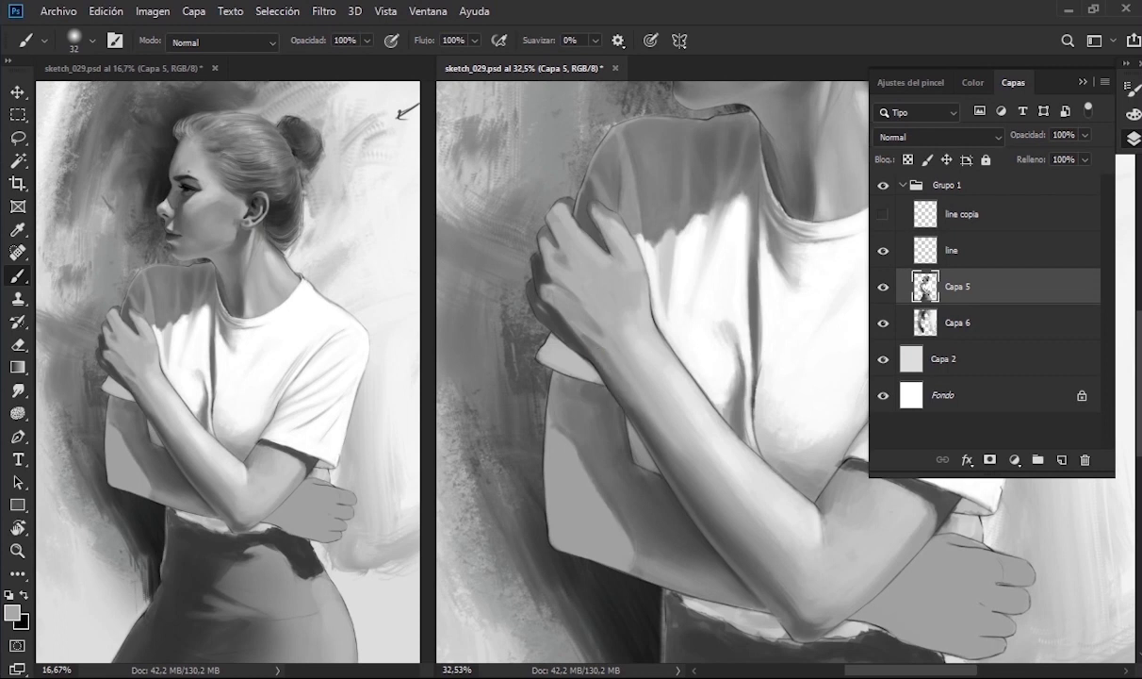
- Paint darker strokes on the hand, then lighten the fingers with a paler grey
key(bracketright)
alt+click(594, 208)
drag(594, 209, 566, 269)
alt+right_click(594, 254)
alt+click(520, 231)
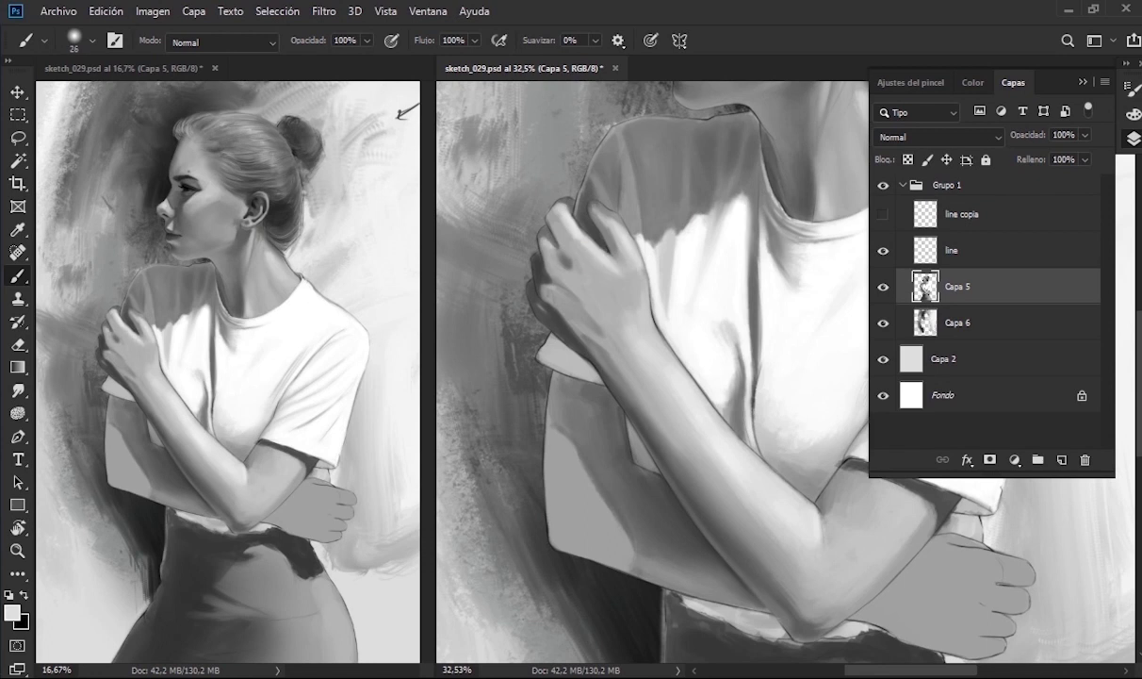
drag(565, 281, 532, 264)
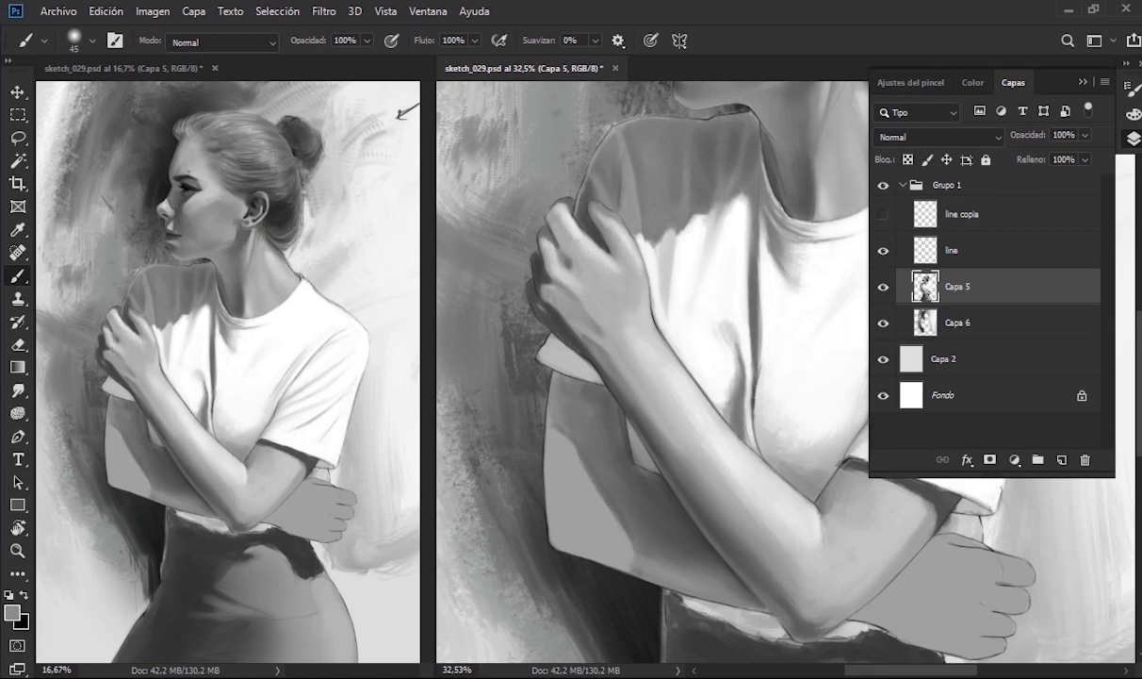
alt+click(573, 258)
- Switch to the large textured brush tip and darken the forearm's edge
right_click(558, 185)
double_click(613, 311)
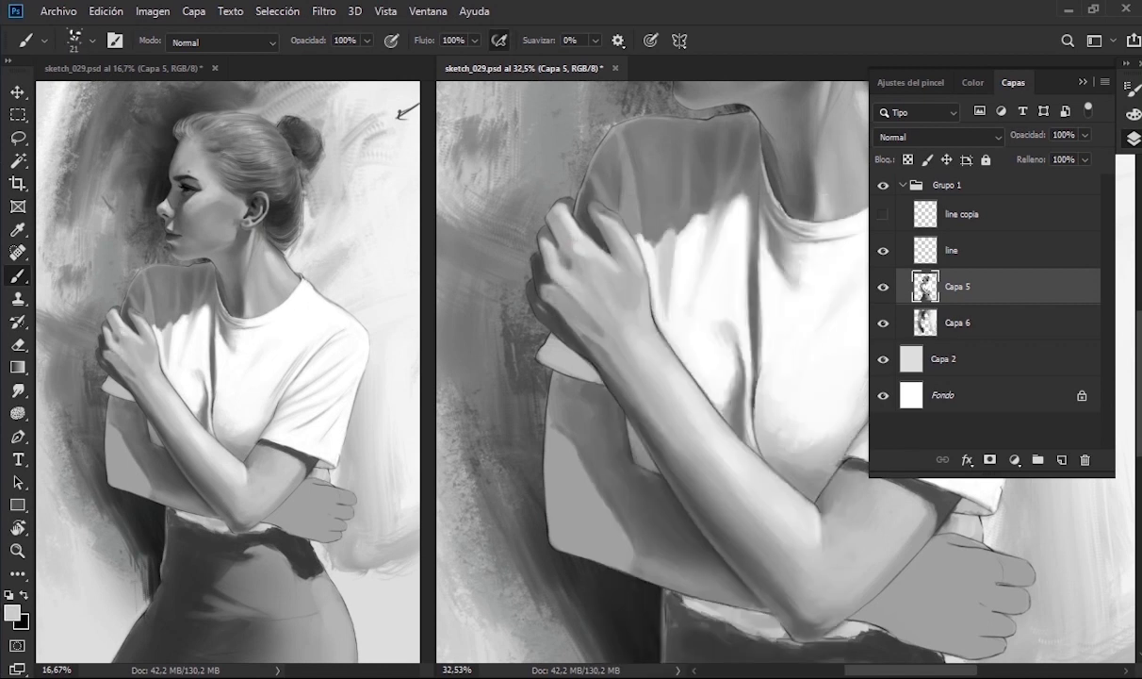
right_click(594, 377)
key(Escape)
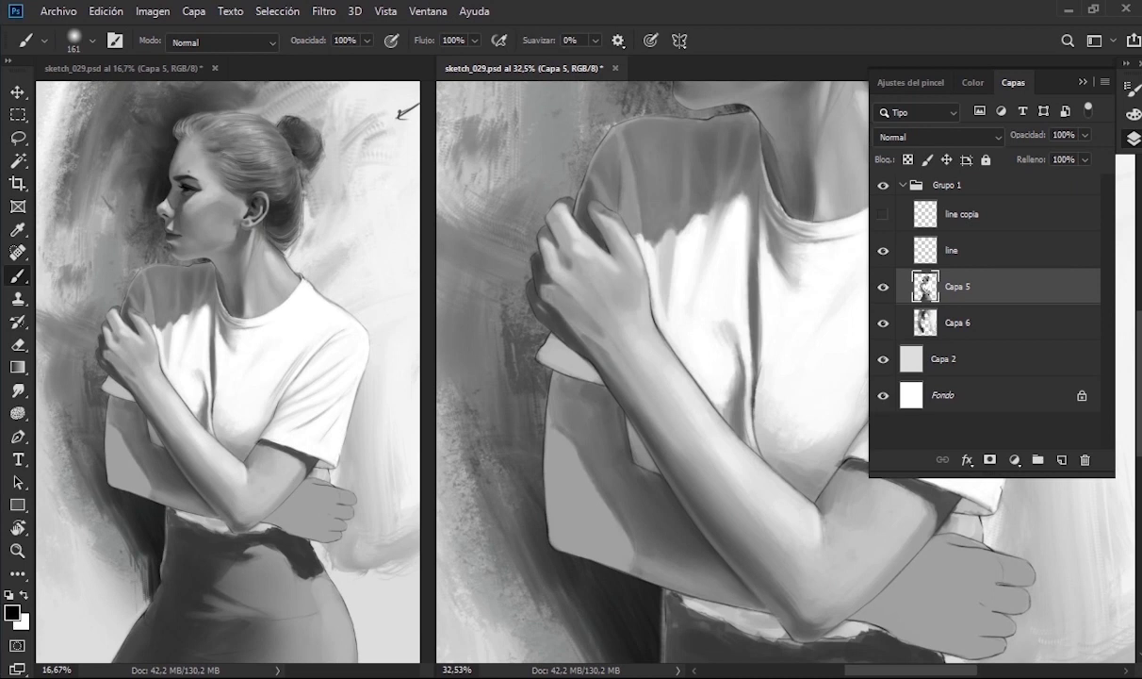
key(bracketleft)
key(bracketleft)
key(bracketleft)
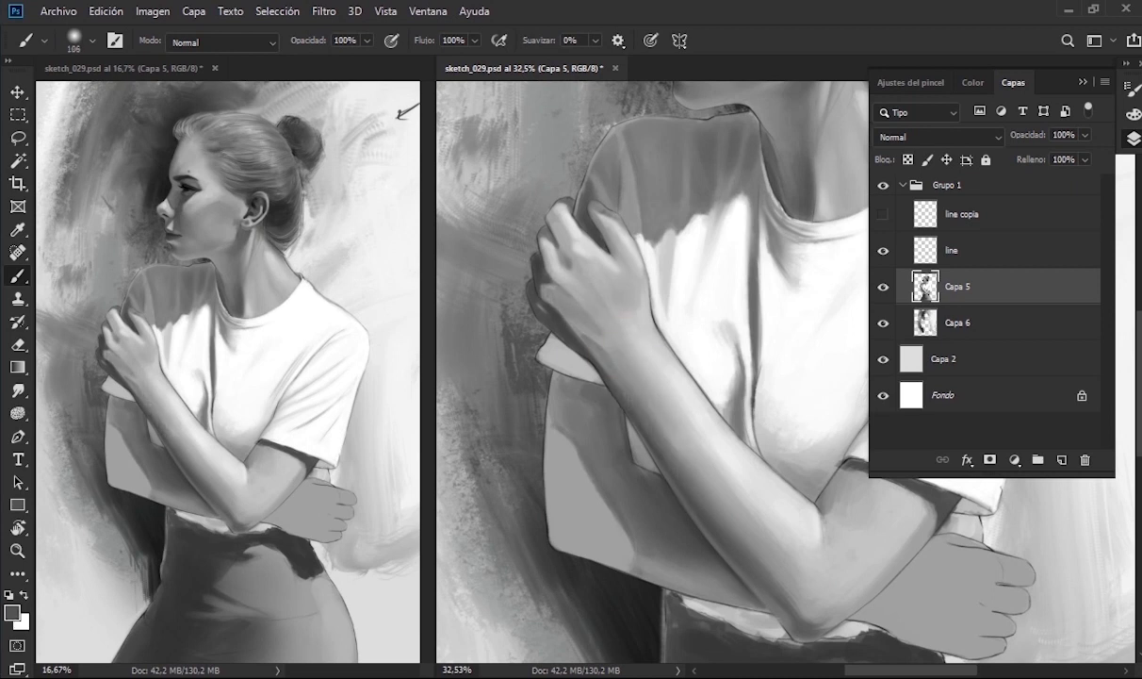
drag(594, 365, 650, 439)
drag(641, 339, 612, 339)
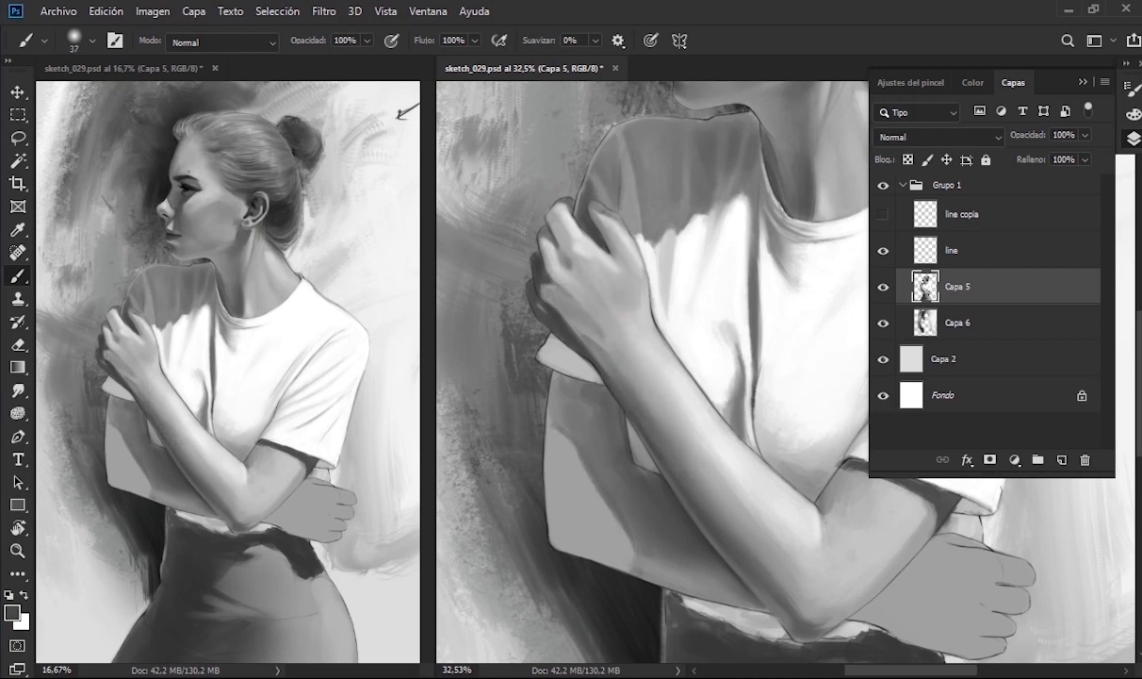
drag(575, 273, 599, 274)
- Mirror the canvas to check it, flip it back, and lighten the upper arm
key(ctrl+shift+h)
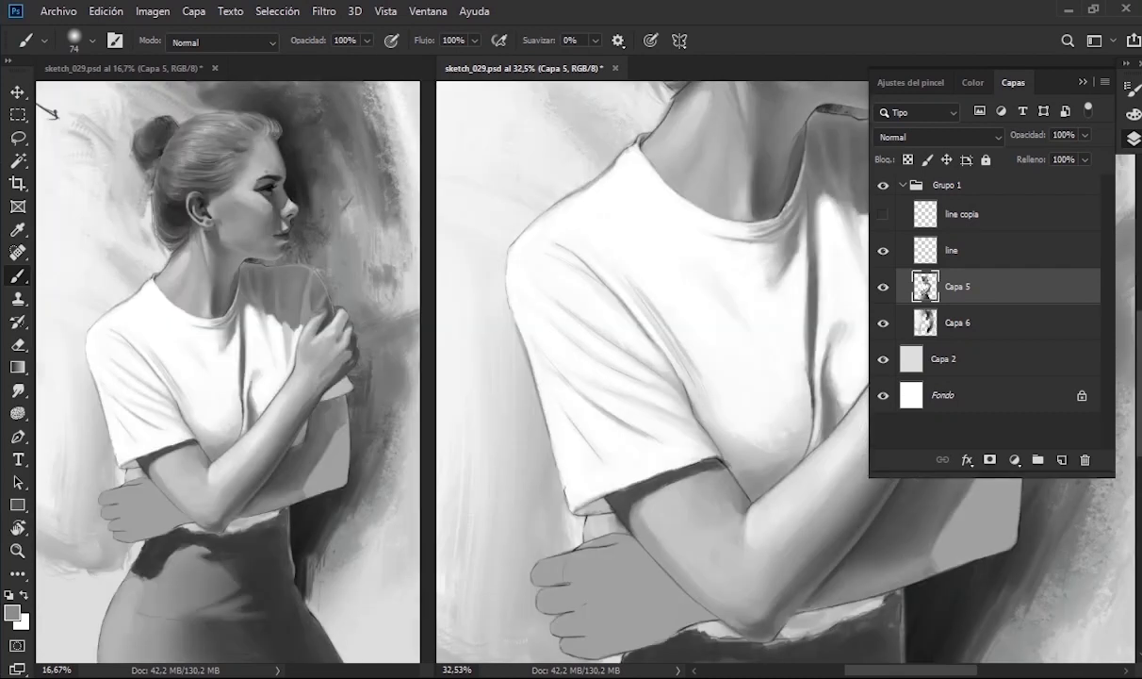
key(ctrl+shift+h)
click(1134, 138)
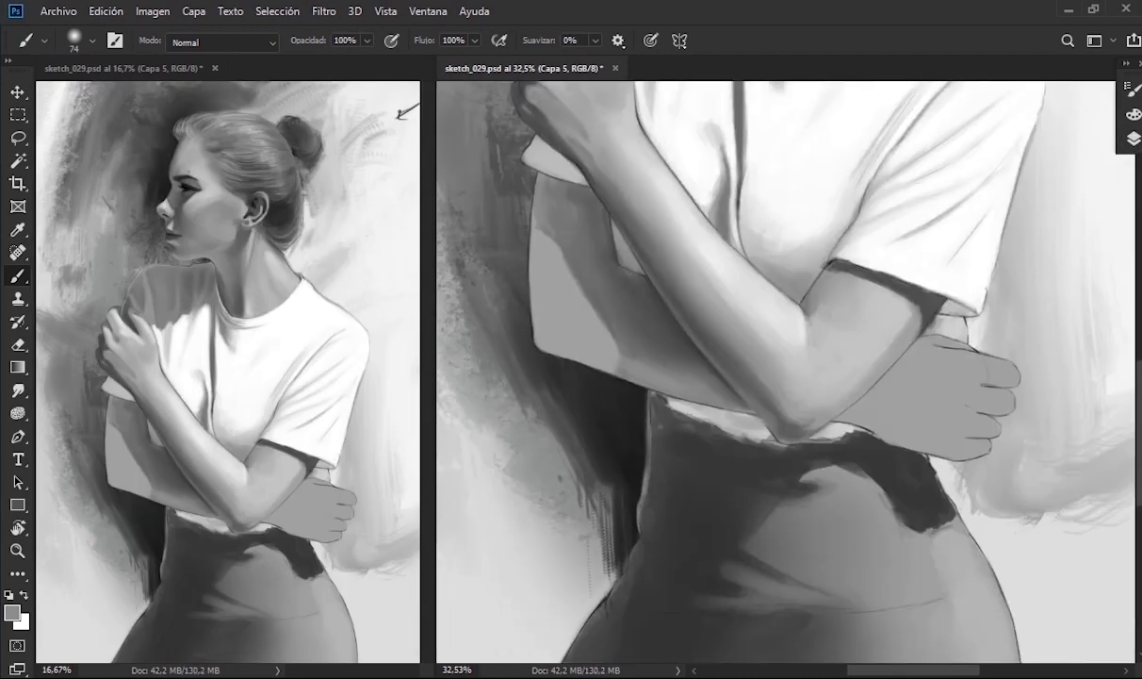
drag(565, 245, 528, 301)
drag(636, 254, 528, 339)
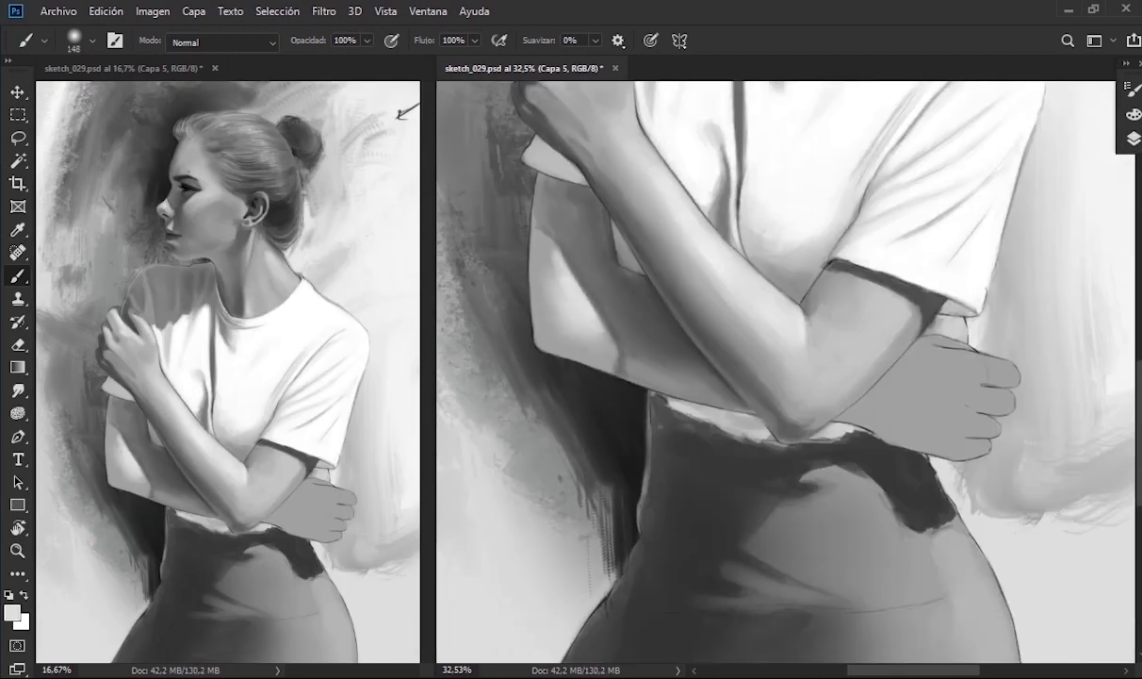
drag(528, 236, 514, 292)
- Switch the brush to a 33 px tip
drag(531, 220, 565, 219)
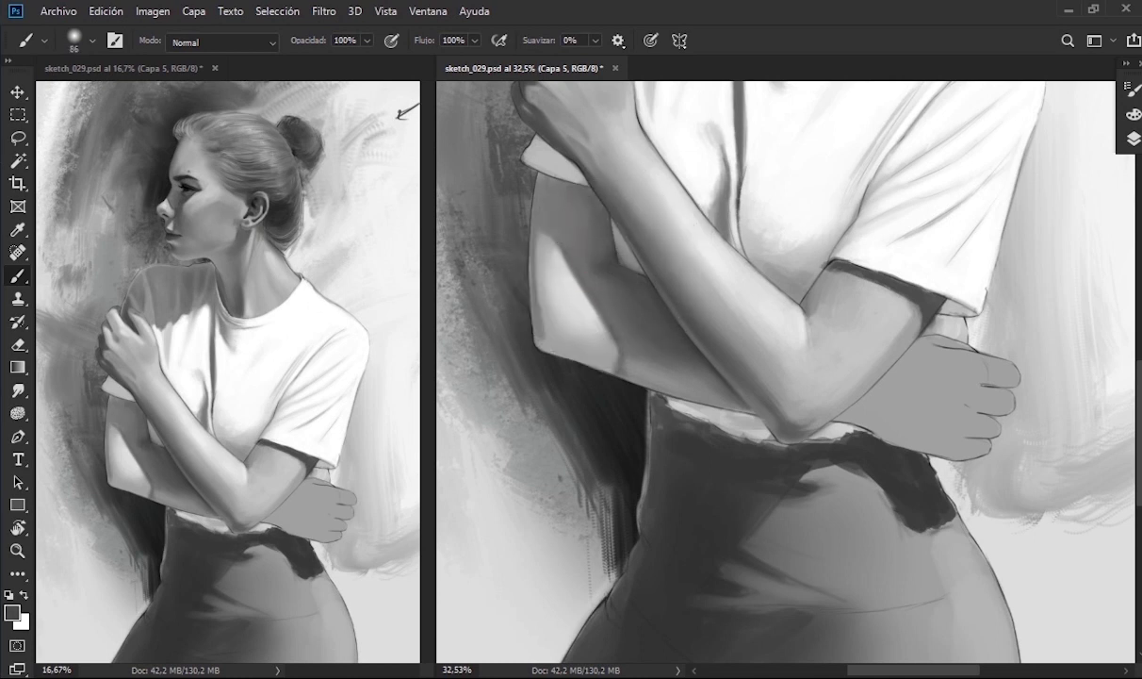
scroll(785, 372, down, 2)
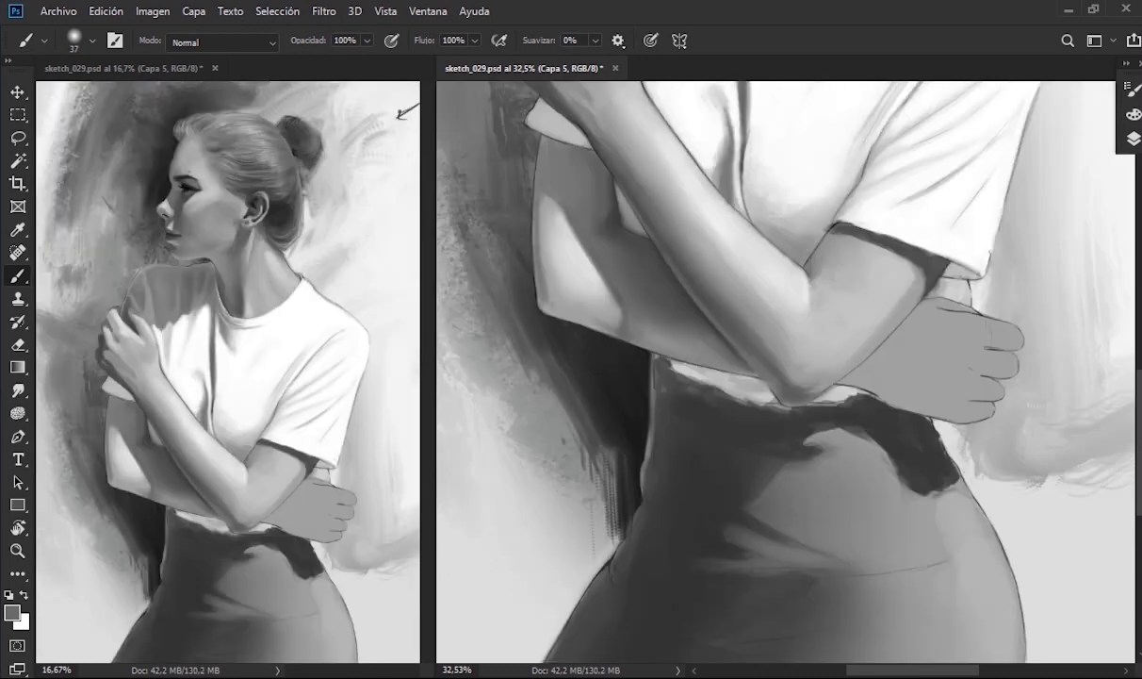
right_click(524, 186)
double_click(656, 468)
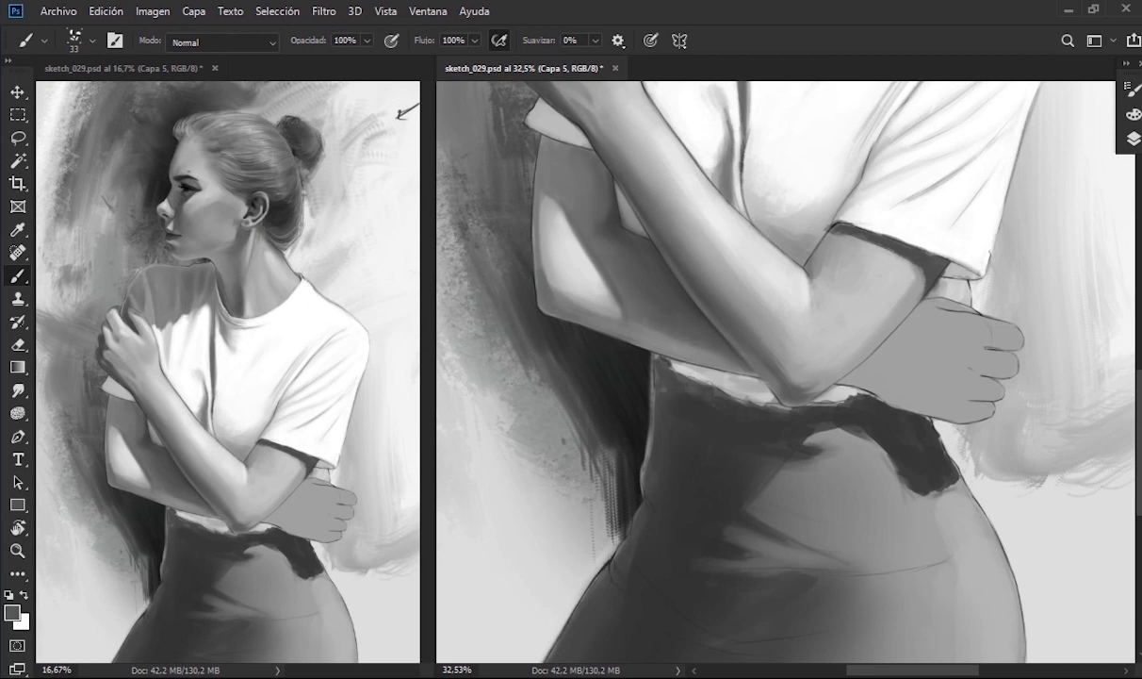
scroll(618, 259, up, 2)
scroll(611, 289, up, 2)
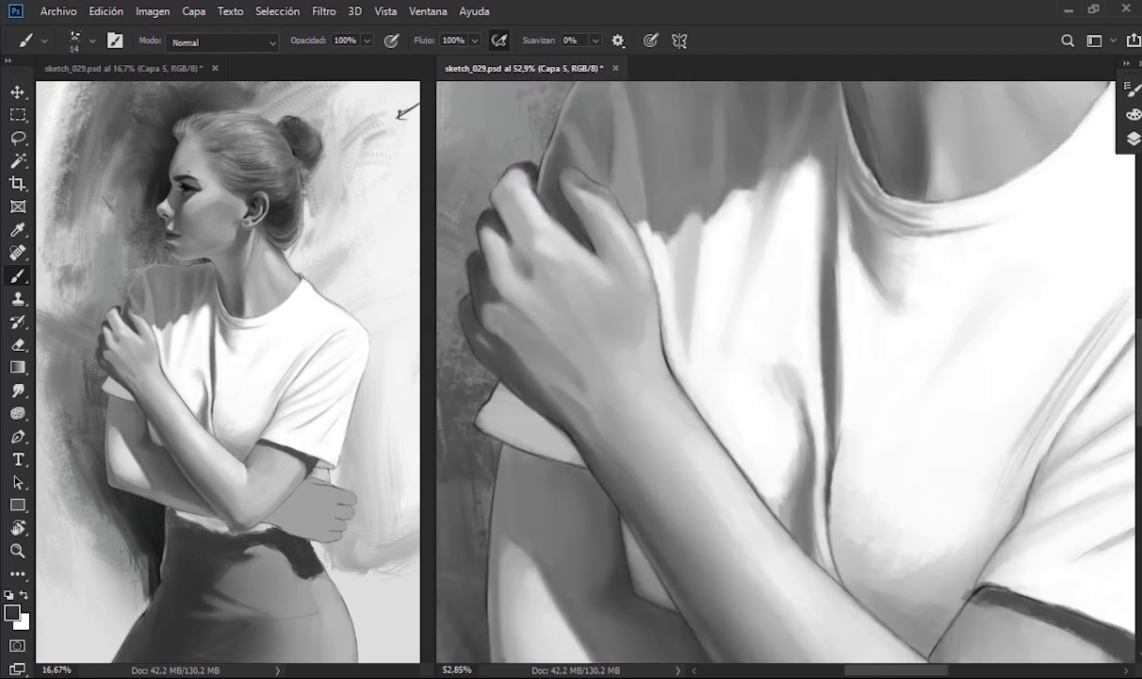
- Zoom in and draw a dark line along the lower edge of the sleeve
drag(528, 377, 542, 381)
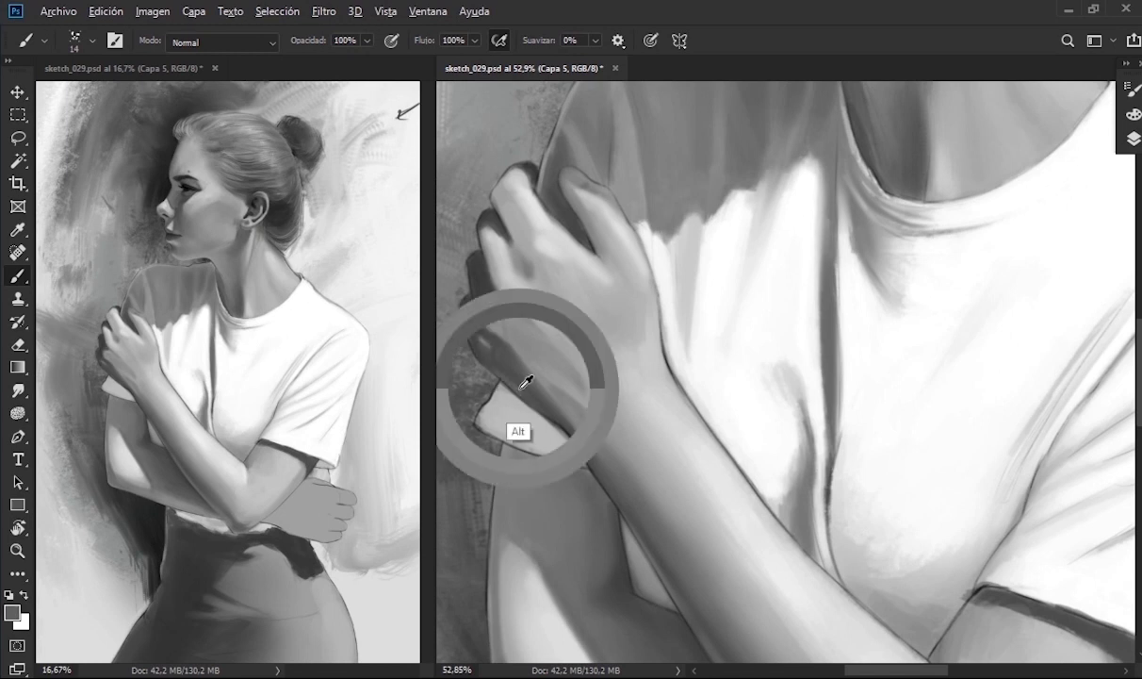
drag(576, 556, 553, 467)
drag(545, 351, 531, 352)
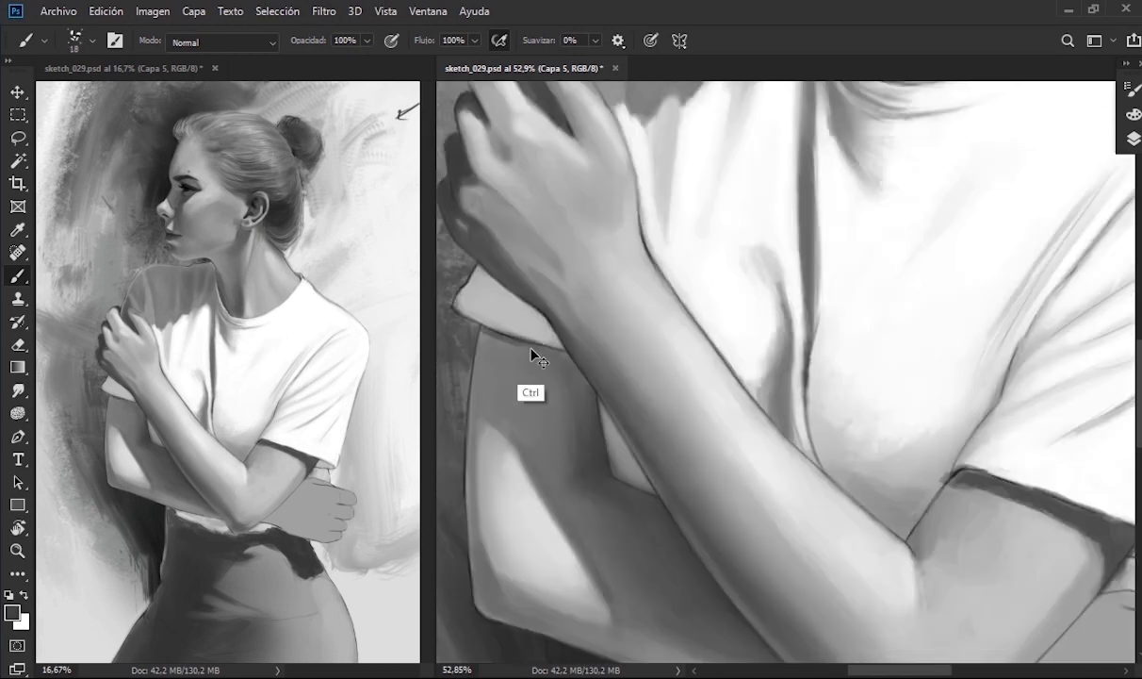
drag(473, 325, 564, 347)
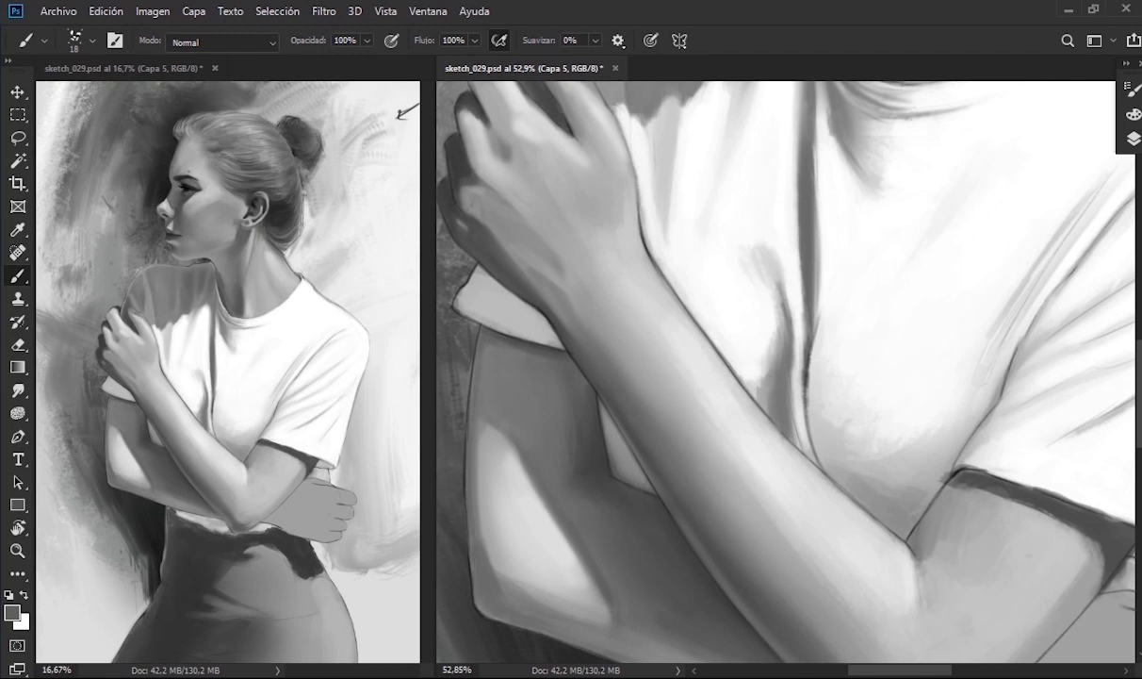
key(bracketright)
key(bracketright)
key(bracketright)
- Paint in black on Capa 6 with the canvas mirrored, framing the face and background
key(d)
key(x)
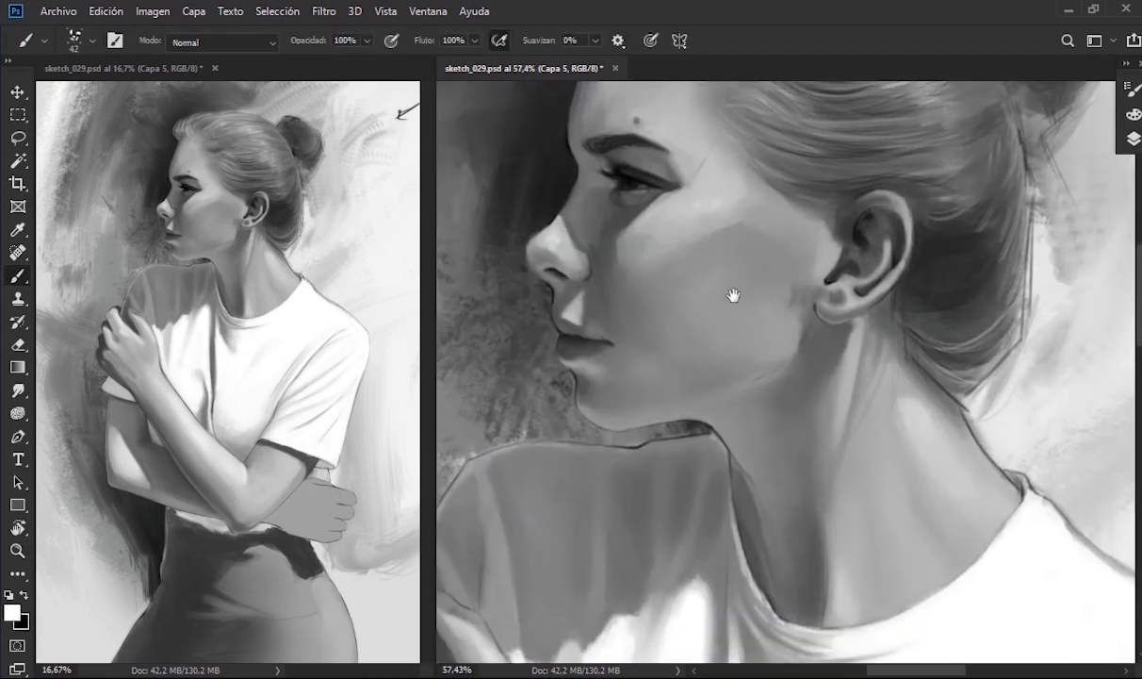
mouse_move(565, 376)
mouse_down()
mouse_move(778, 241)
mouse_move(566, 340)
mouse_move(535, 373)
mouse_up()
key(ctrl+shift+alt+n)
key(bracketleft)
key(bracketleft)
key(bracketleft)
key(x)
key(r)
key(ctrl+shift+h)
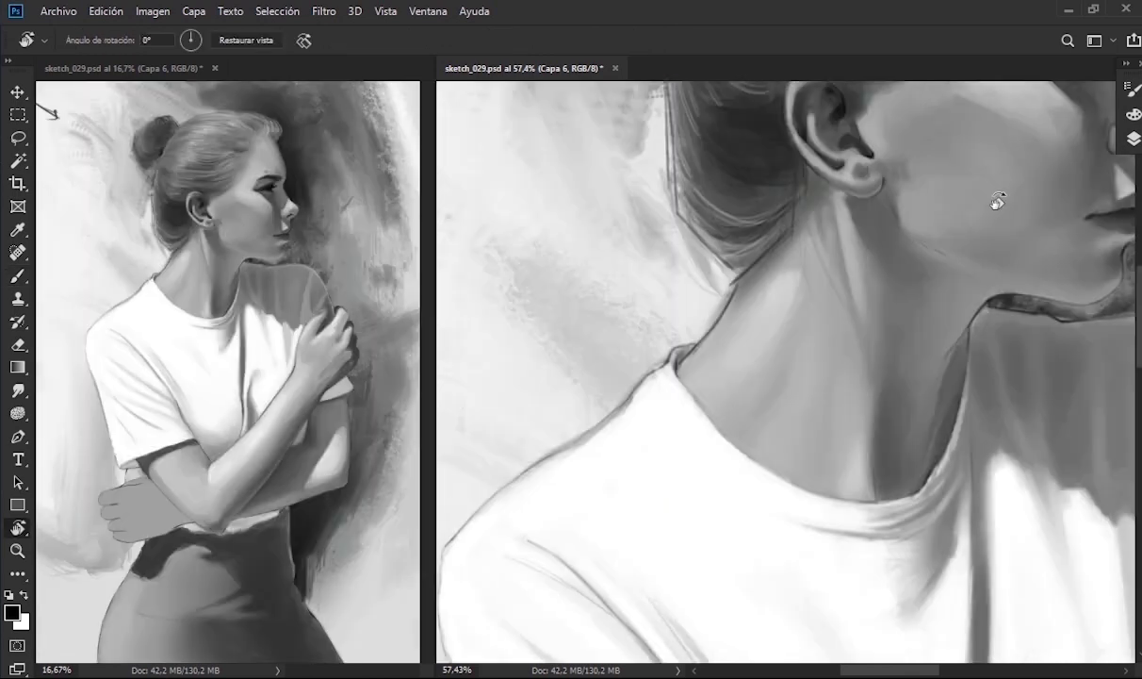
drag(997, 200, 793, 272)
key(b)
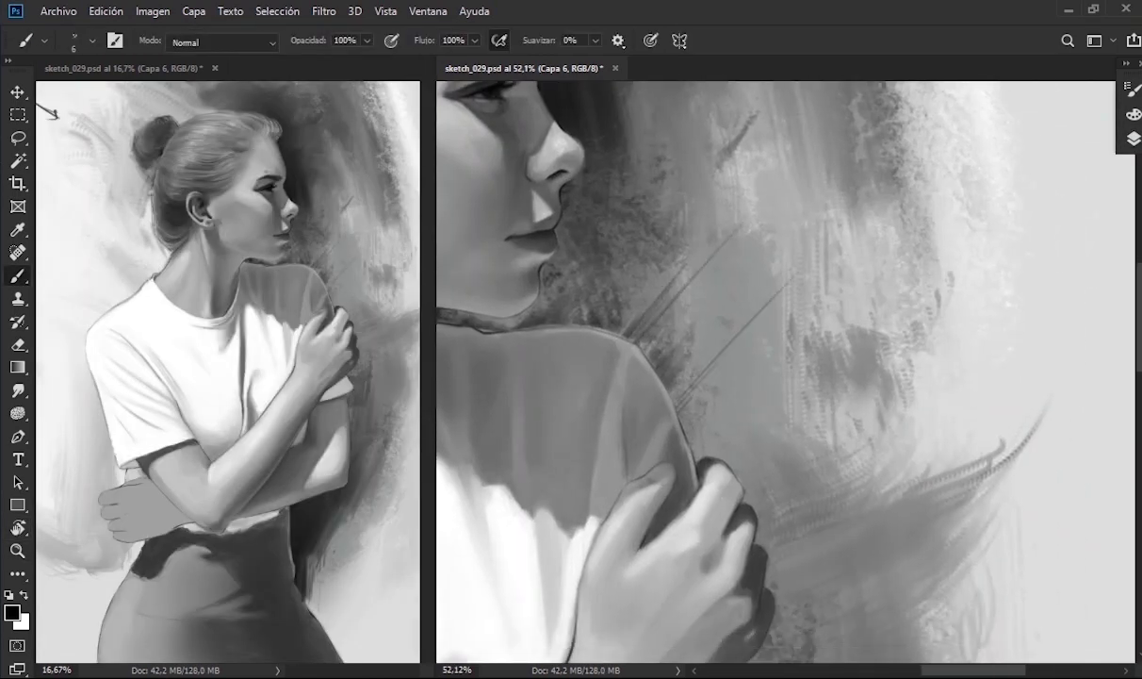
- Pick a 25 px brush tip and make Capa 5 the active layer
right_click(660, 188)
double_click(740, 624)
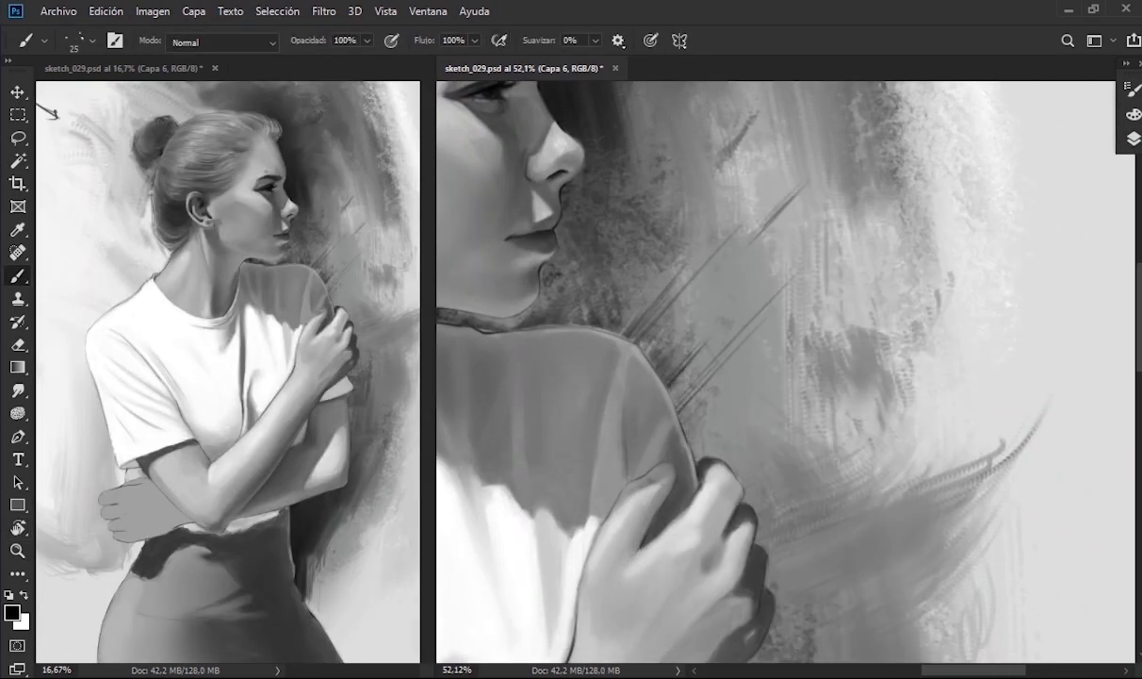
scroll(658, 215, up, 3)
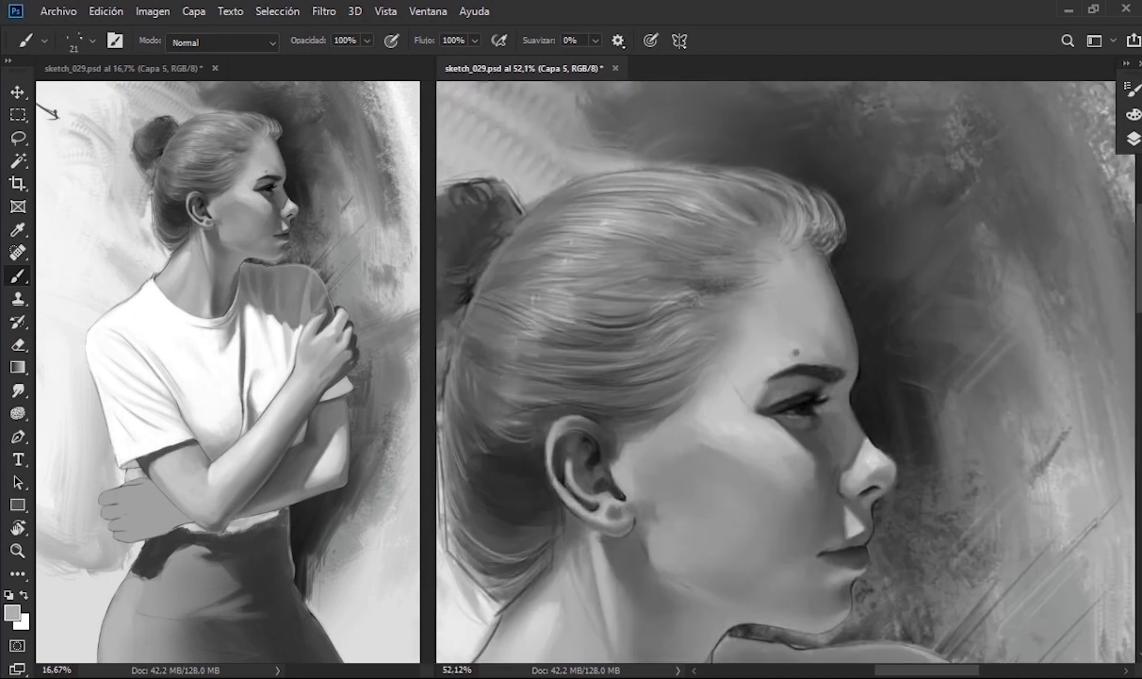
click(1134, 138)
click(884, 286)
click(884, 215)
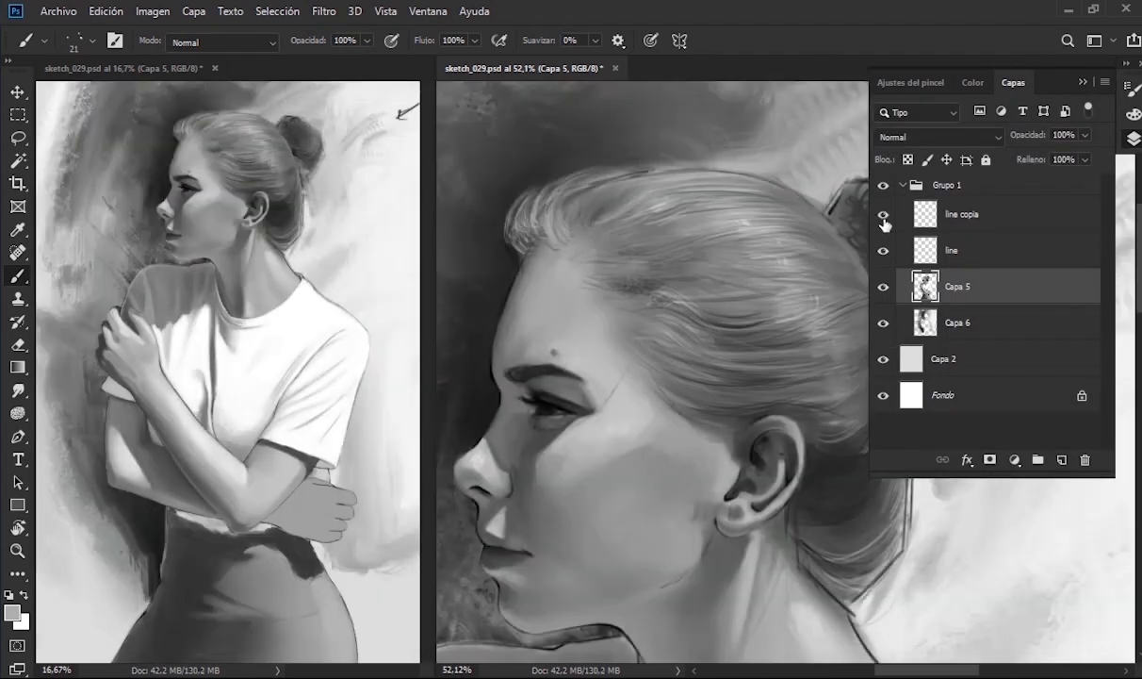
key(ctrl+space)
- Sample the darker neck tone and enlarge the brush
drag(874, 196, 905, 198)
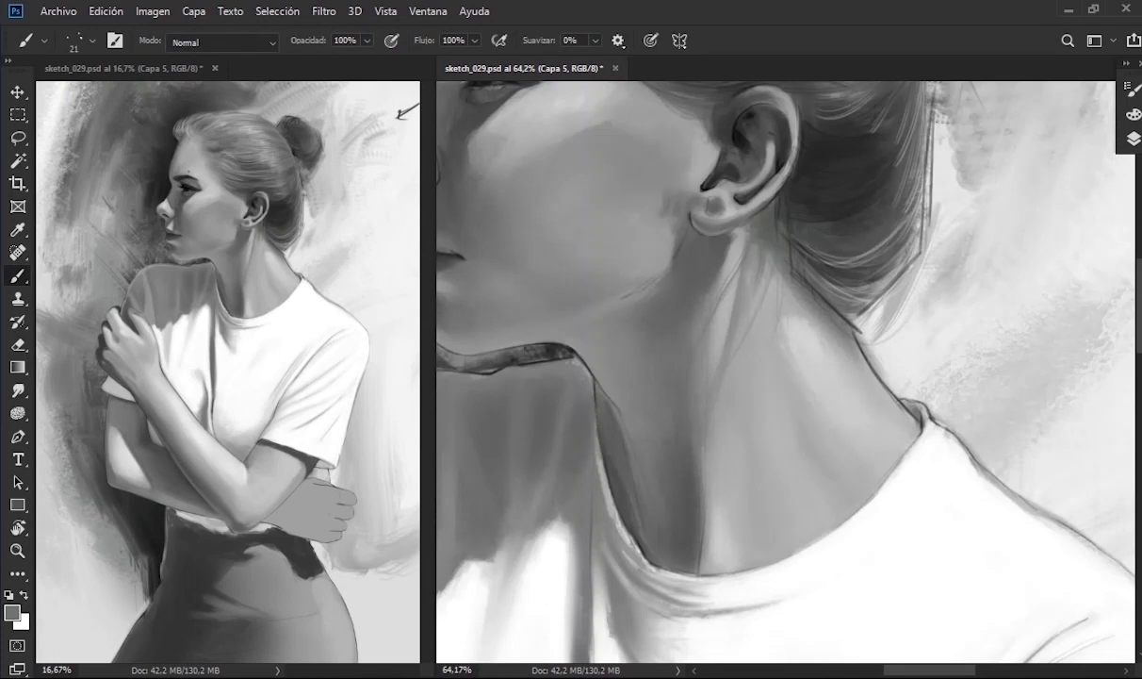
alt+click(743, 247)
mouse_move(829, 263)
mouse_down()
mouse_move(780, 262)
mouse_move(753, 317)
mouse_up()
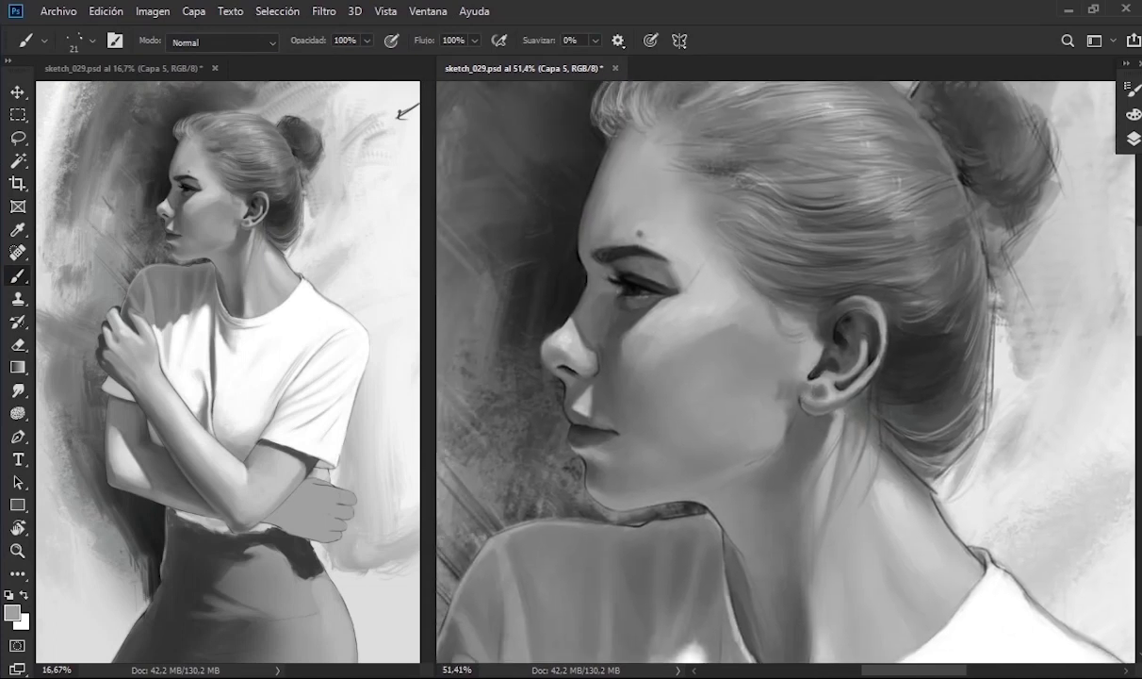
key(bracketright)
key(bracketright)
key(bracketright)
key(alt)
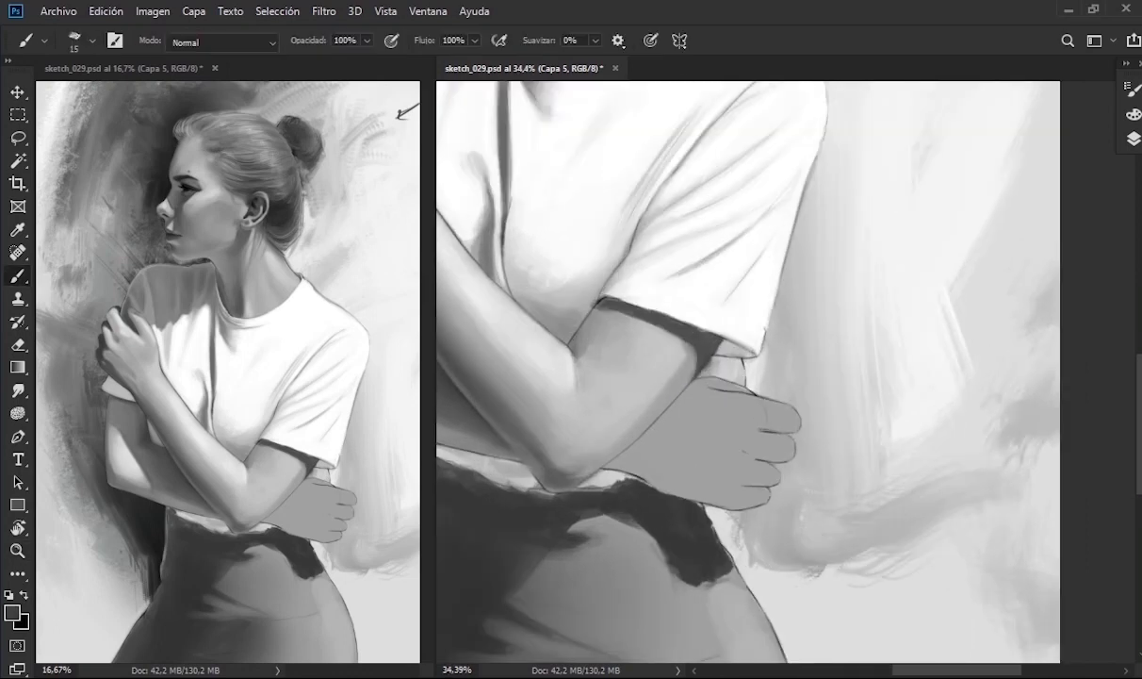
- Darken the edge of the forearm and hand, then shrink the brush to 15
click(1132, 141)
click(1132, 142)
mouse_move(645, 431)
mouse_down()
mouse_move(722, 394)
mouse_move(721, 382)
mouse_up()
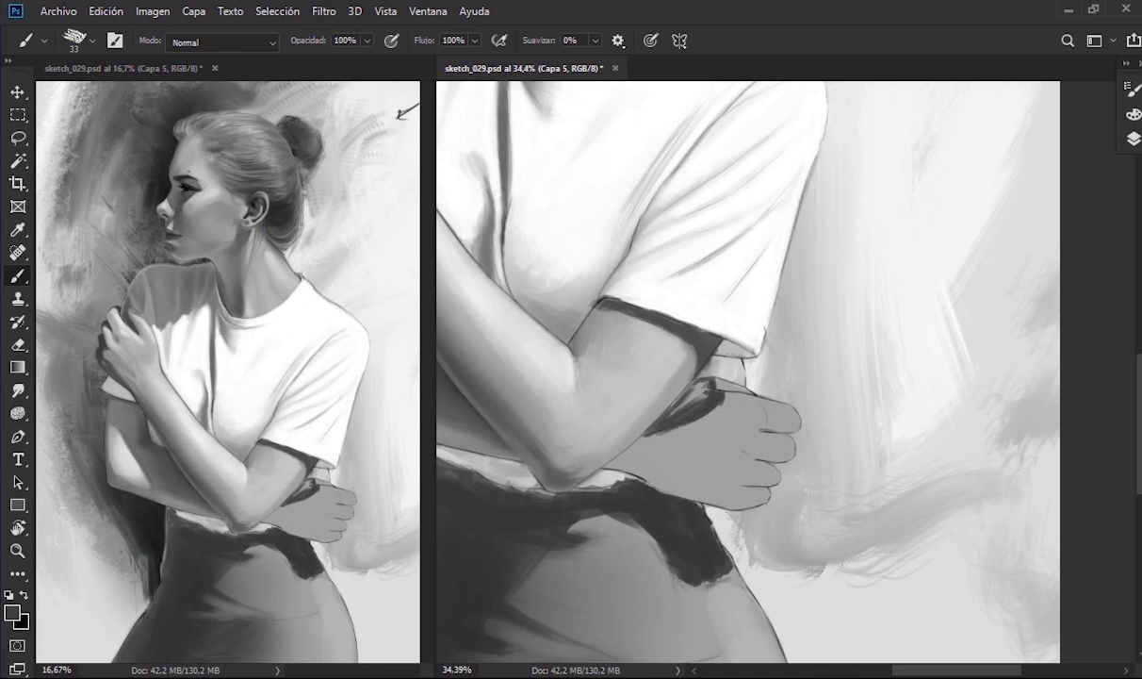
drag(627, 461, 615, 462)
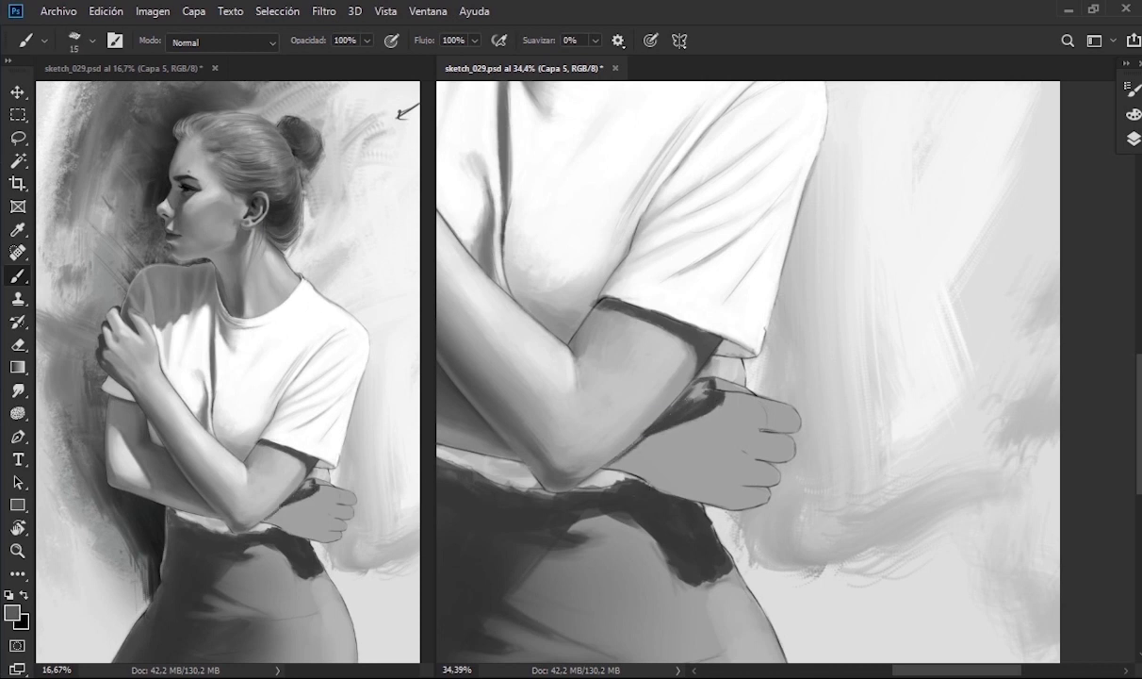
key(bracketleft)
key(bracketleft)
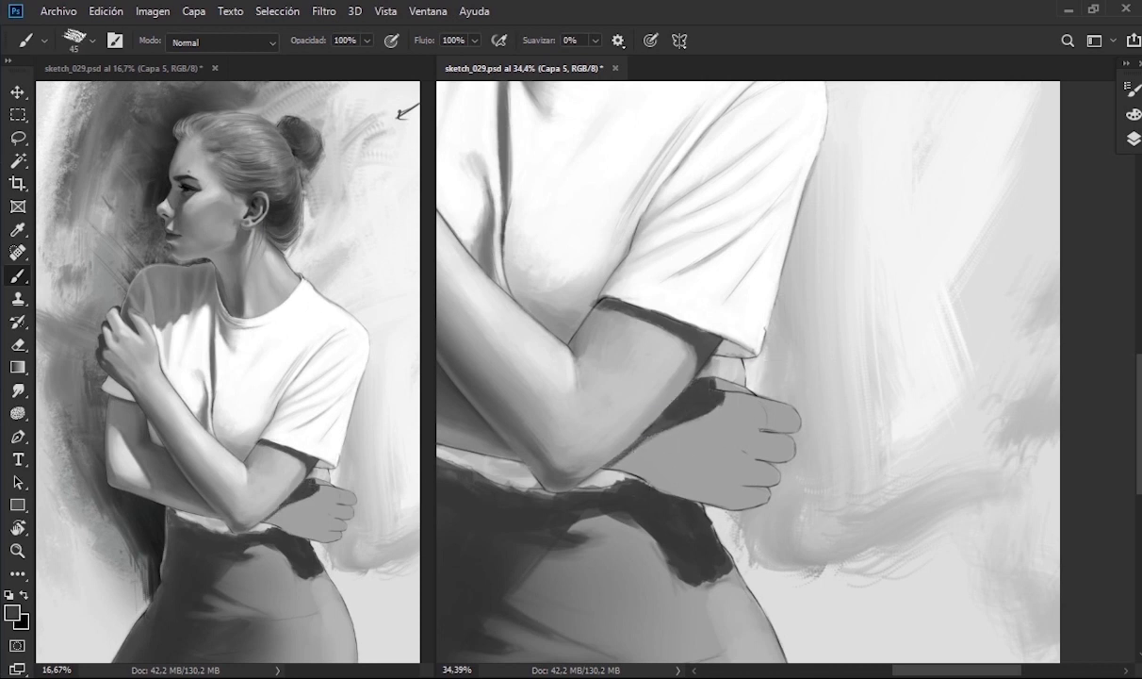
- Switch to a soft round brush tip at about 106 px and sample the shirt white
right_click(651, 367)
double_click(727, 401)
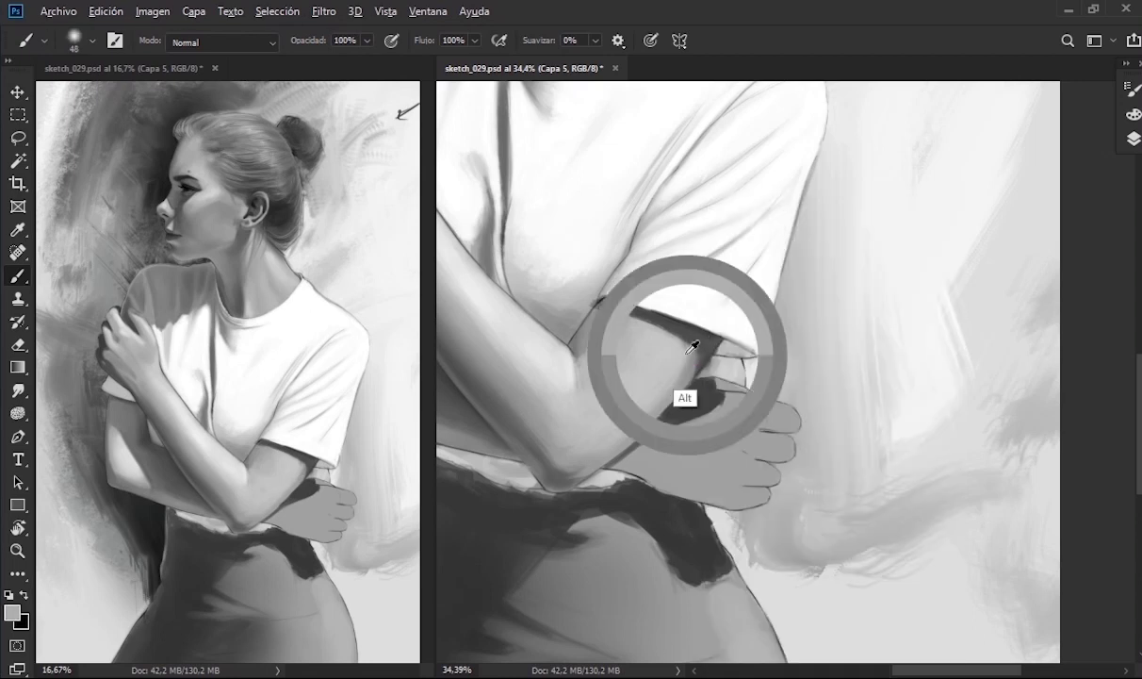
mouse_move(608, 337)
mouse_down()
mouse_move(650, 338)
mouse_move(603, 359)
mouse_up()
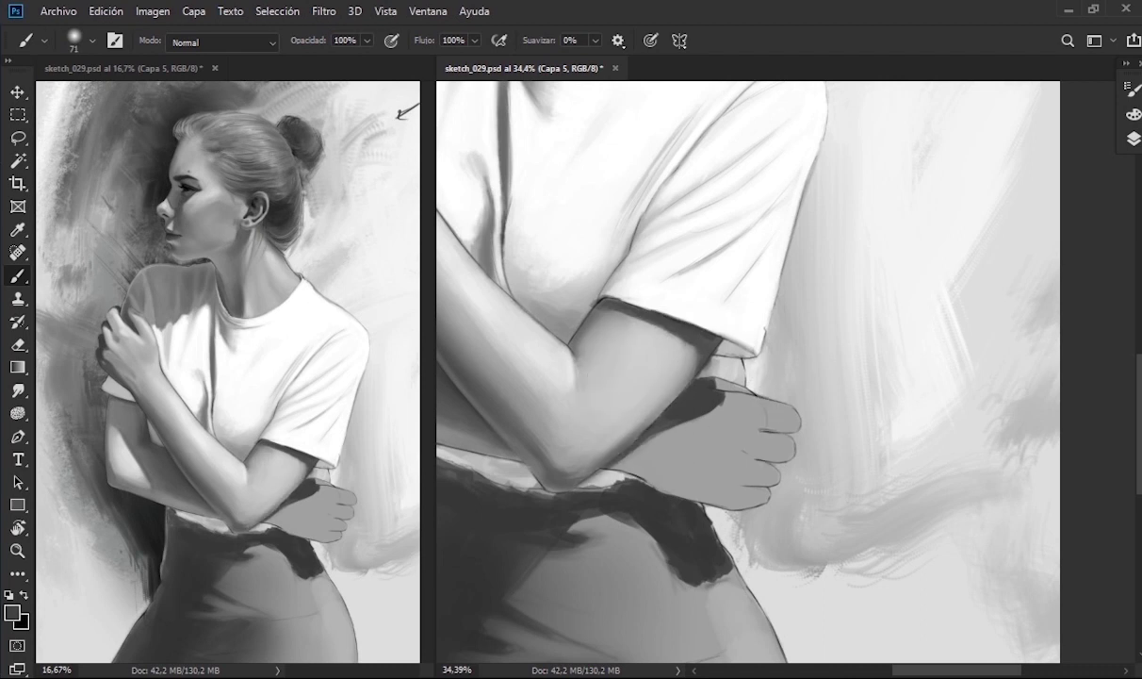
drag(590, 407, 684, 419)
mouse_move(585, 374)
mouse_down()
mouse_move(651, 374)
mouse_move(696, 440)
mouse_up()
alt+click(617, 359)
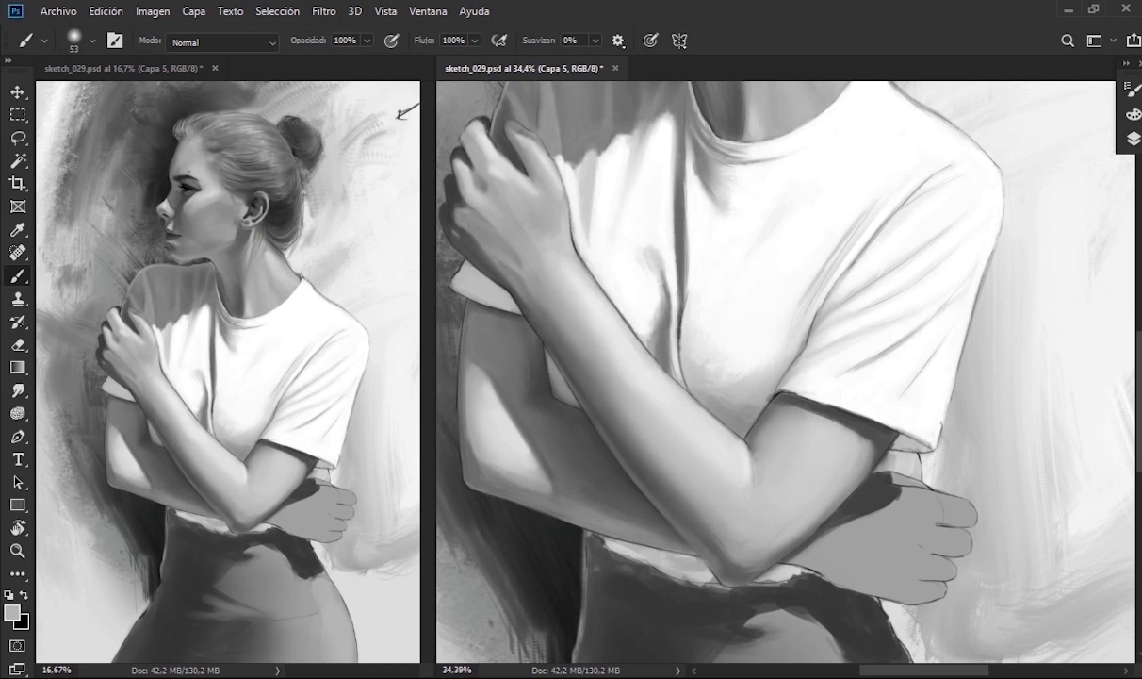
- Sample forearm greys, blend the shading near the elbow and repaint the upper edge
alt+click(553, 243)
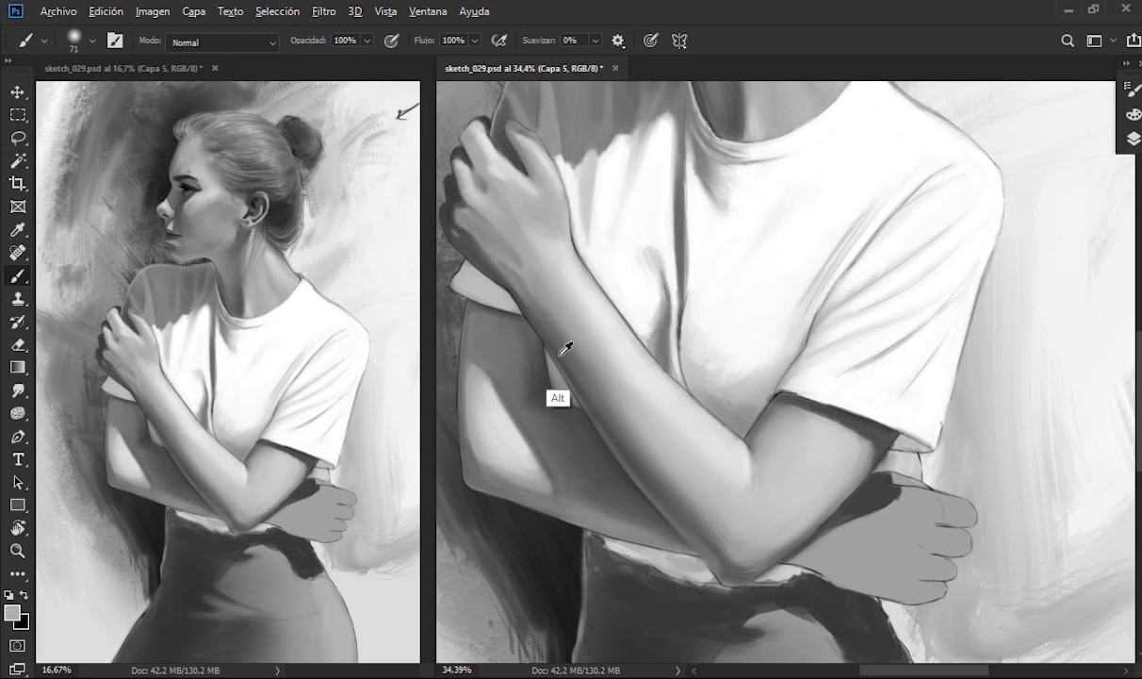
alt+click(507, 248)
alt+click(658, 487)
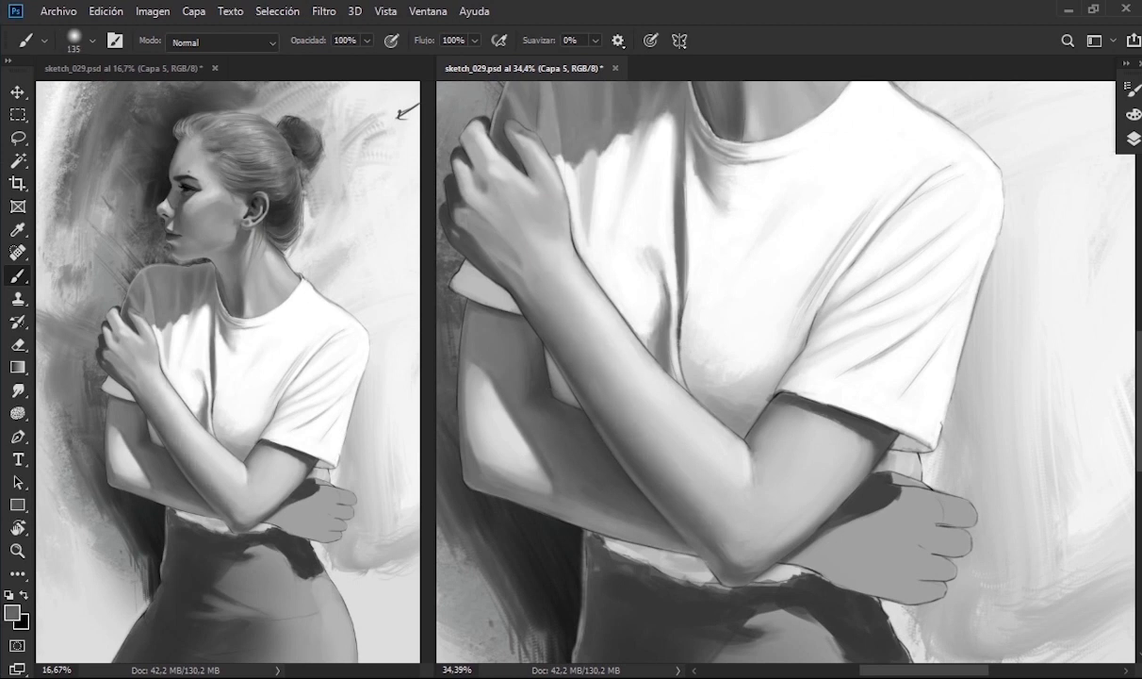
drag(659, 406, 556, 471)
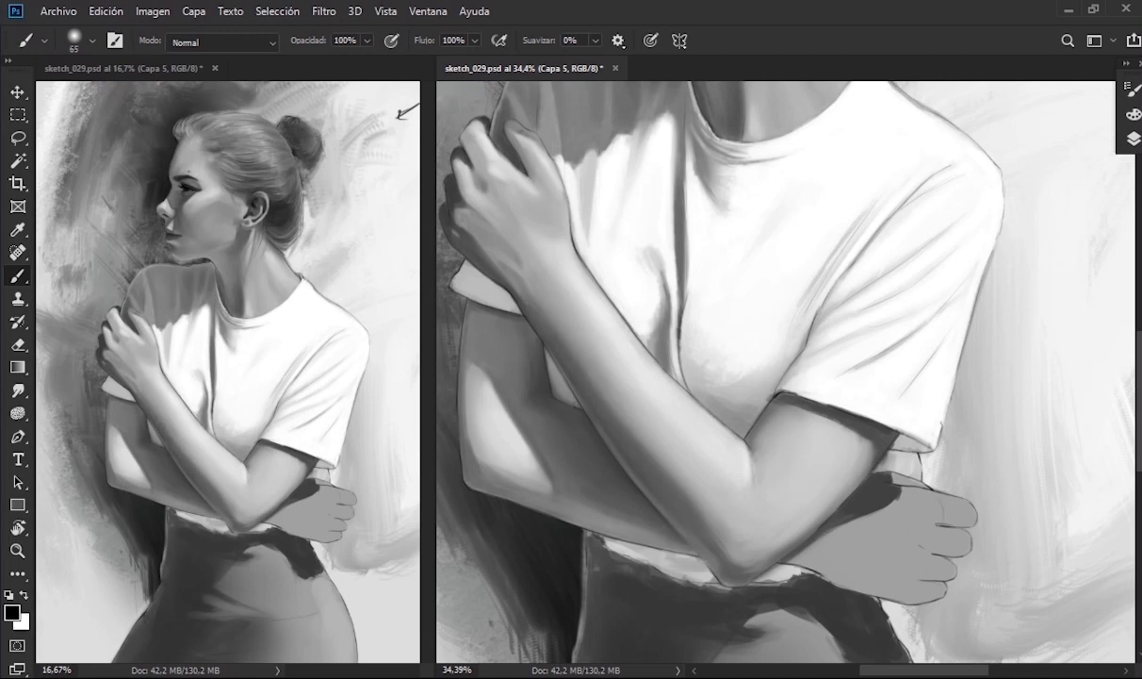
drag(547, 344, 629, 443)
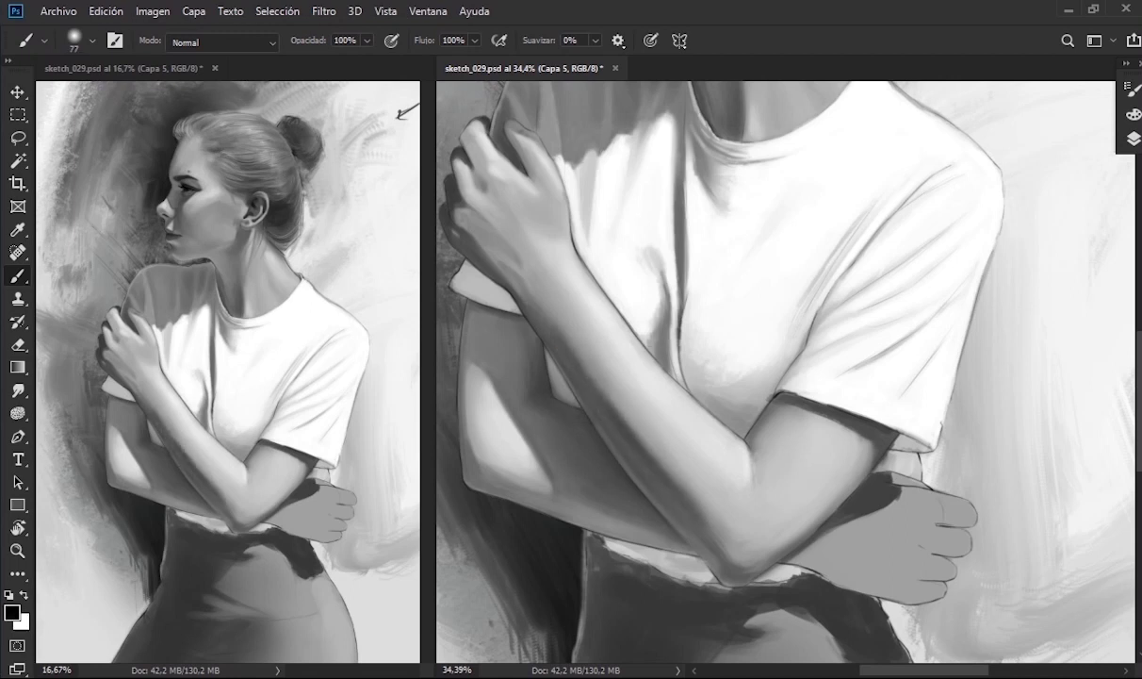
alt+click(726, 502)
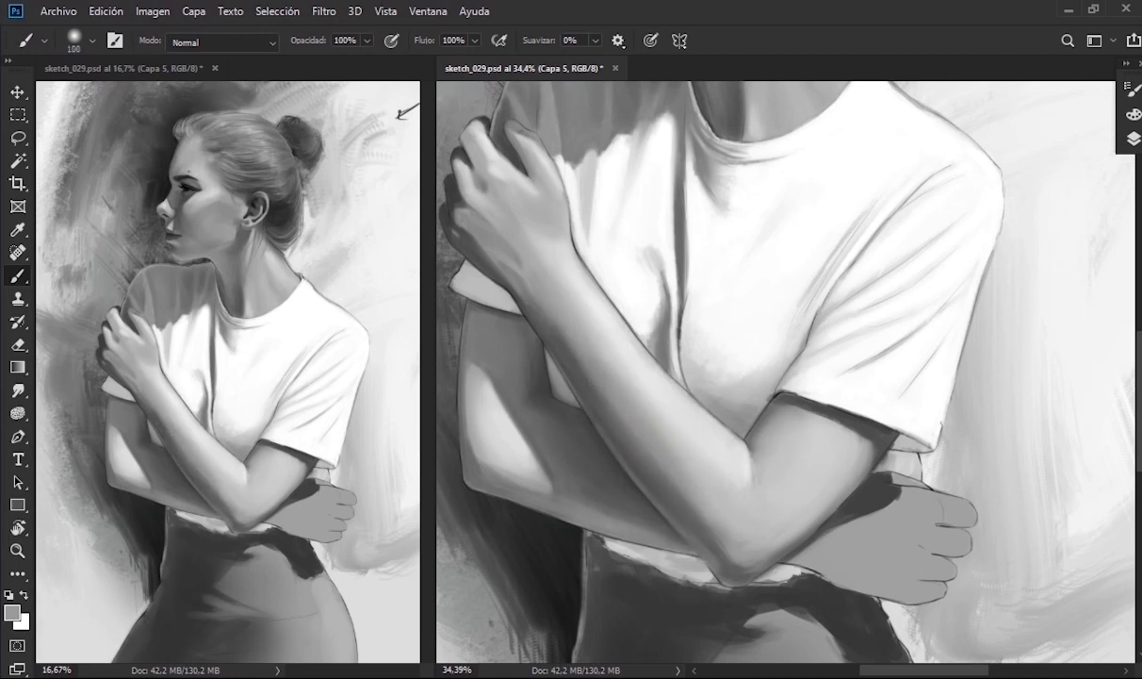
drag(640, 386, 716, 351)
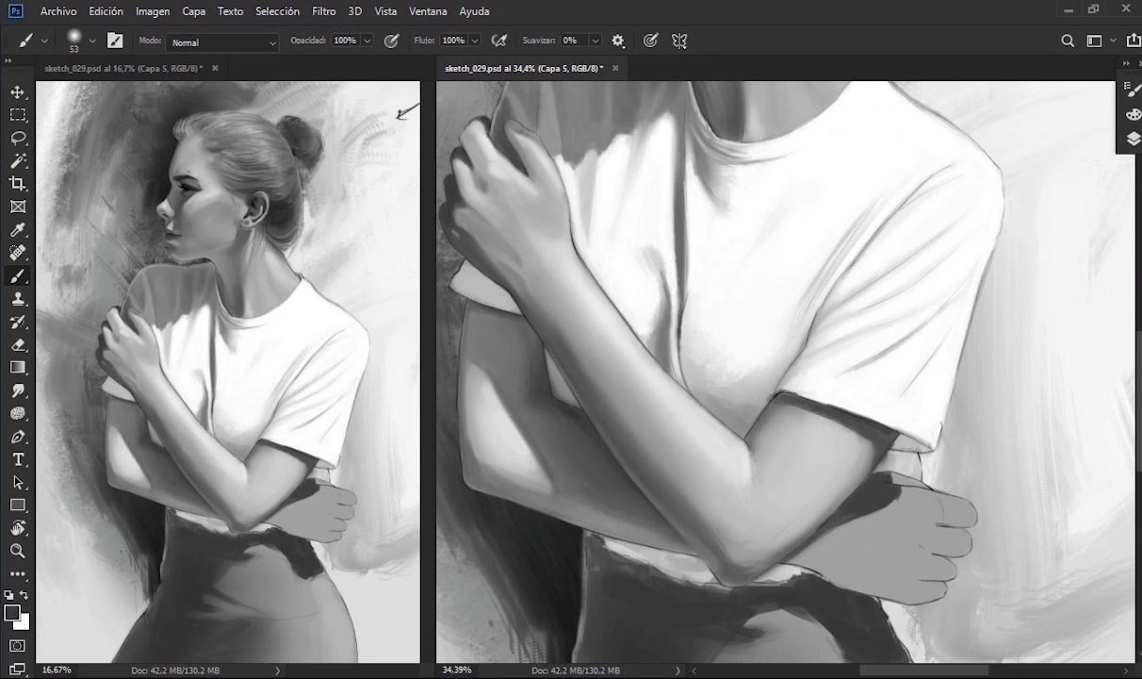
- Darken the upper forearm with a thin stroke, then brighten it with a light one
key(bracketleft)
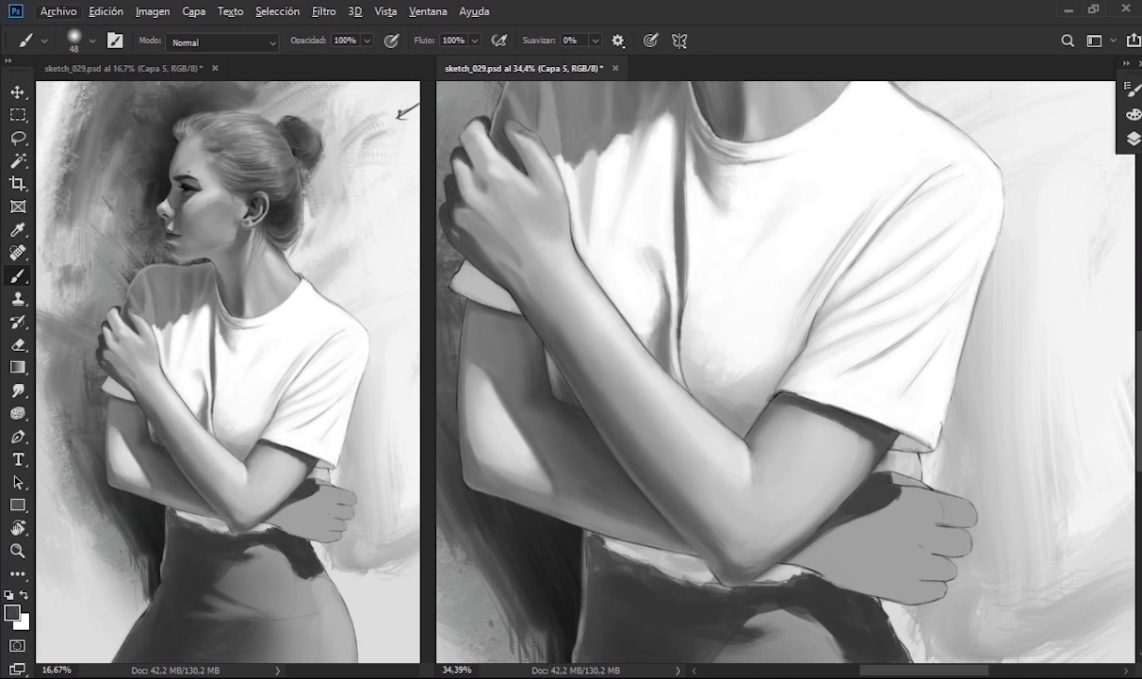
key(bracketleft)
key(bracketleft)
key(bracketleft)
drag(499, 321, 472, 358)
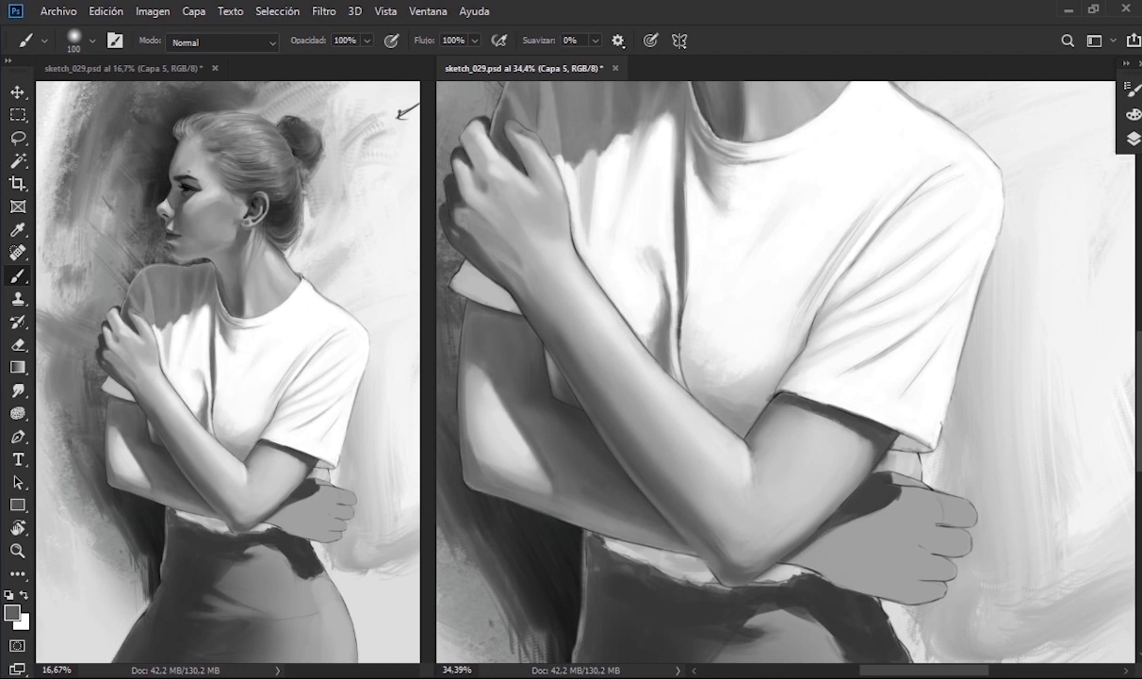
alt+click(515, 433)
alt+click(515, 433)
key(bracketright)
key(bracketright)
key(bracketright)
drag(515, 432, 464, 366)
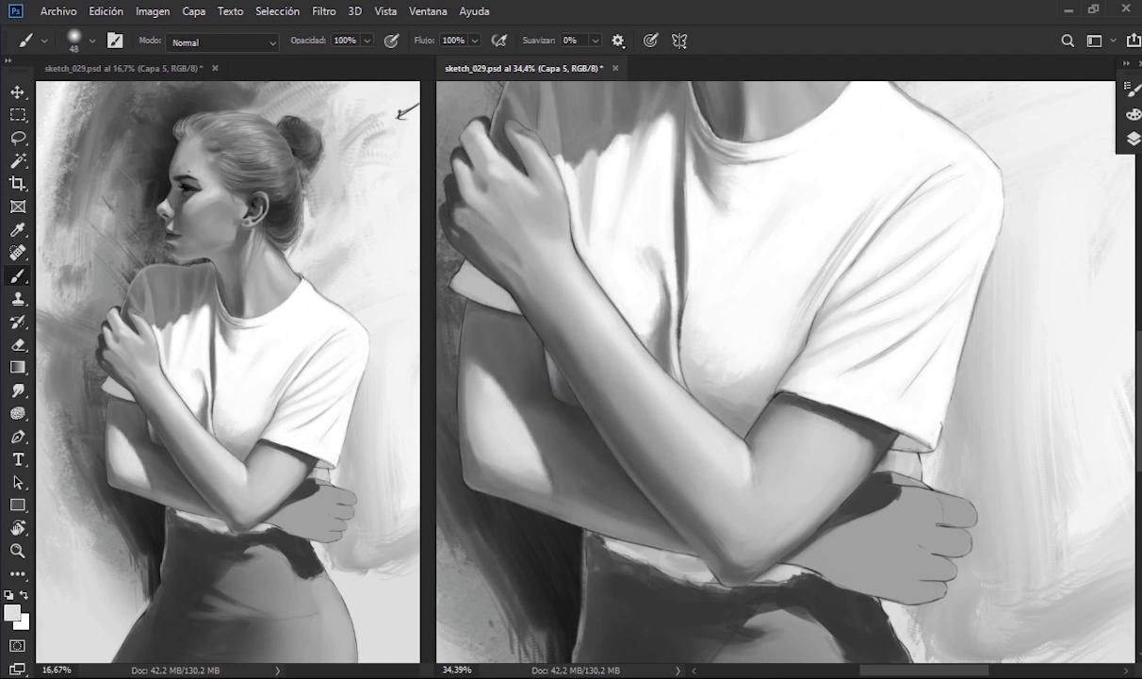
- Enlarge the brush, sample a darker grey and frame the lower arms and skirt
key(bracketright)
key(bracketright)
key(bracketright)
alt+click(516, 420)
key(bracketright)
key(bracketright)
key(bracketright)
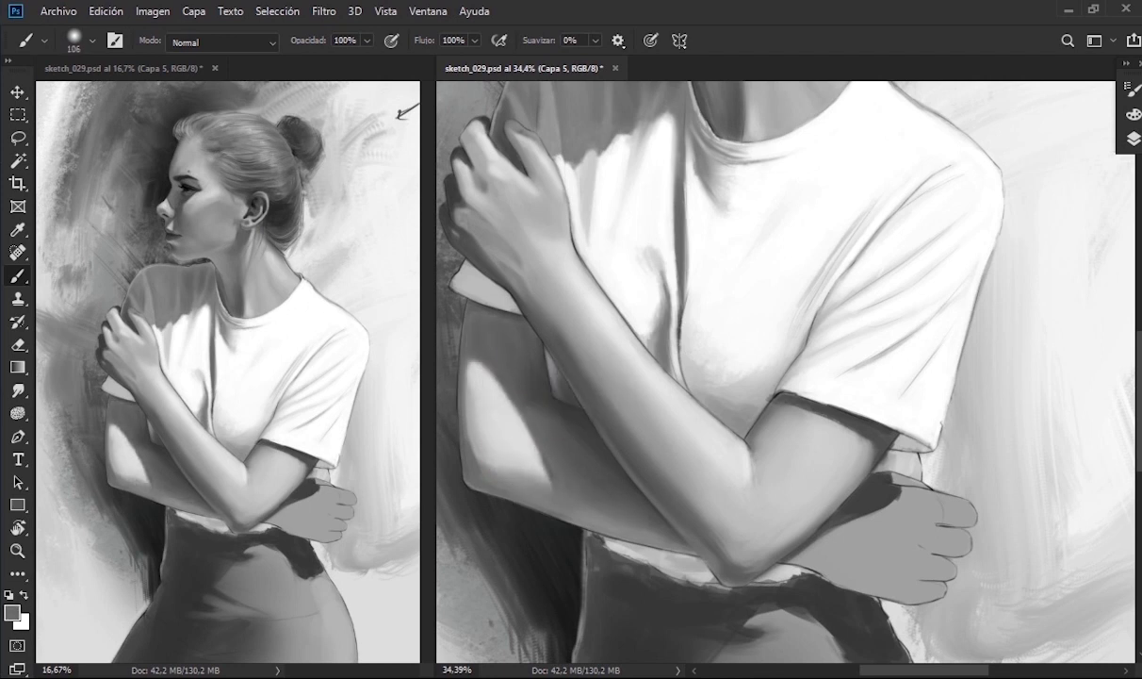
drag(641, 481, 527, 349)
- Shade the waist hand with light and mid greys using a smaller soft preset
drag(686, 346, 632, 377)
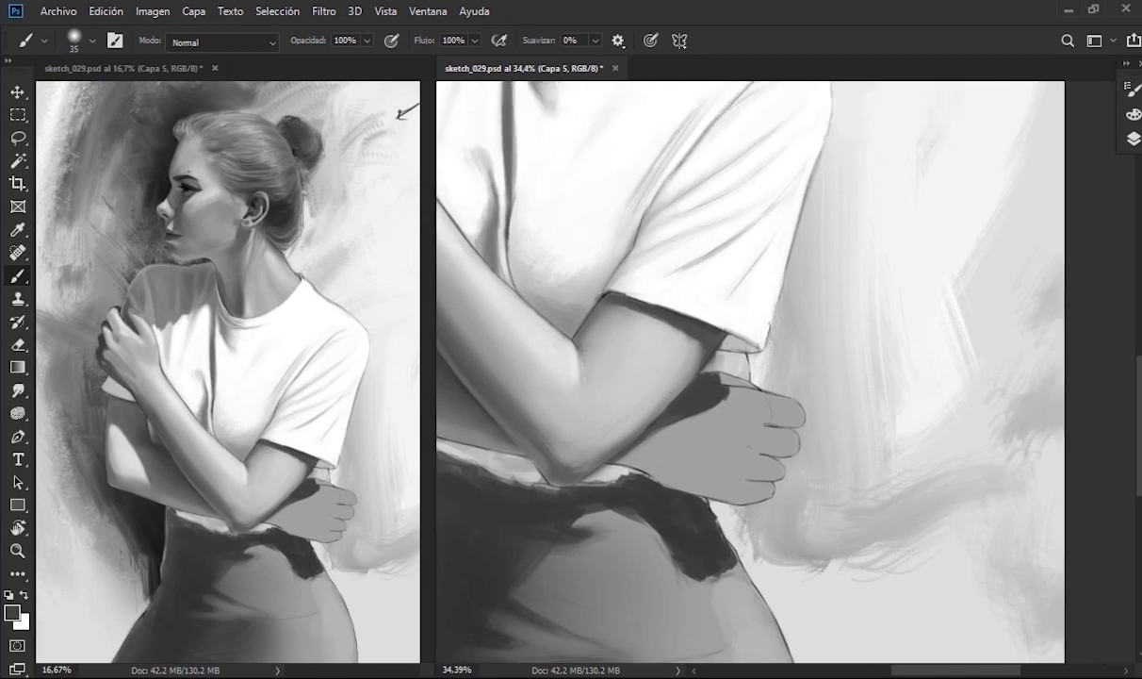
alt+click(631, 377)
right_click(716, 194)
double_click(805, 439)
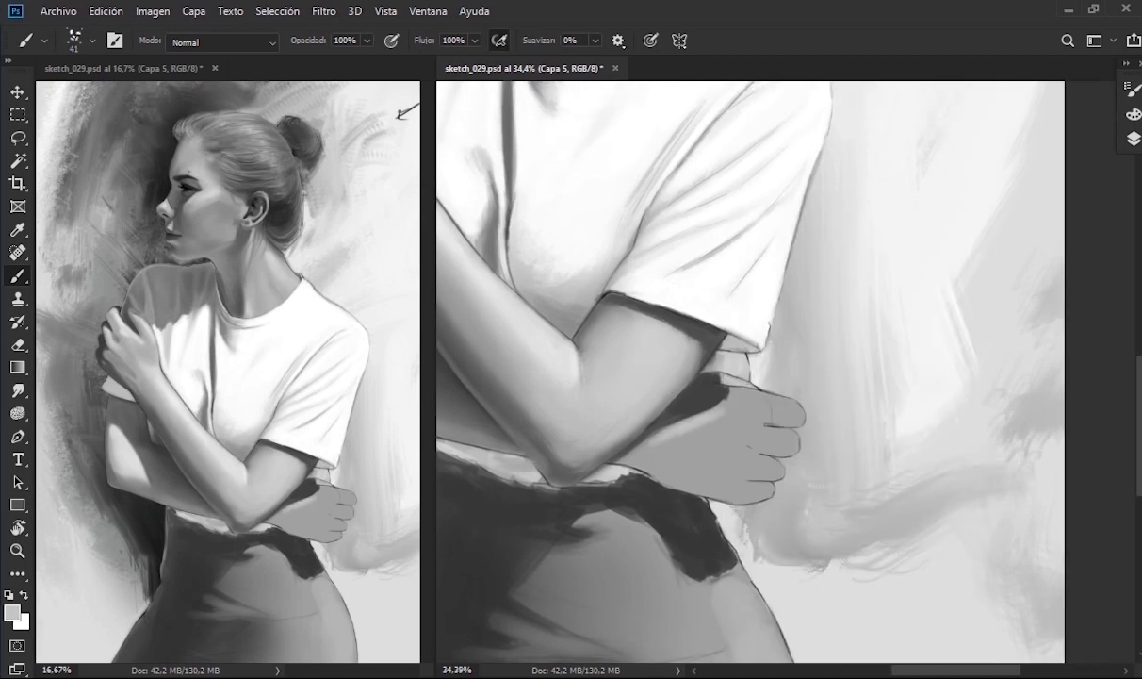
key(bracketleft)
key(bracketleft)
key(bracketleft)
alt+click(549, 535)
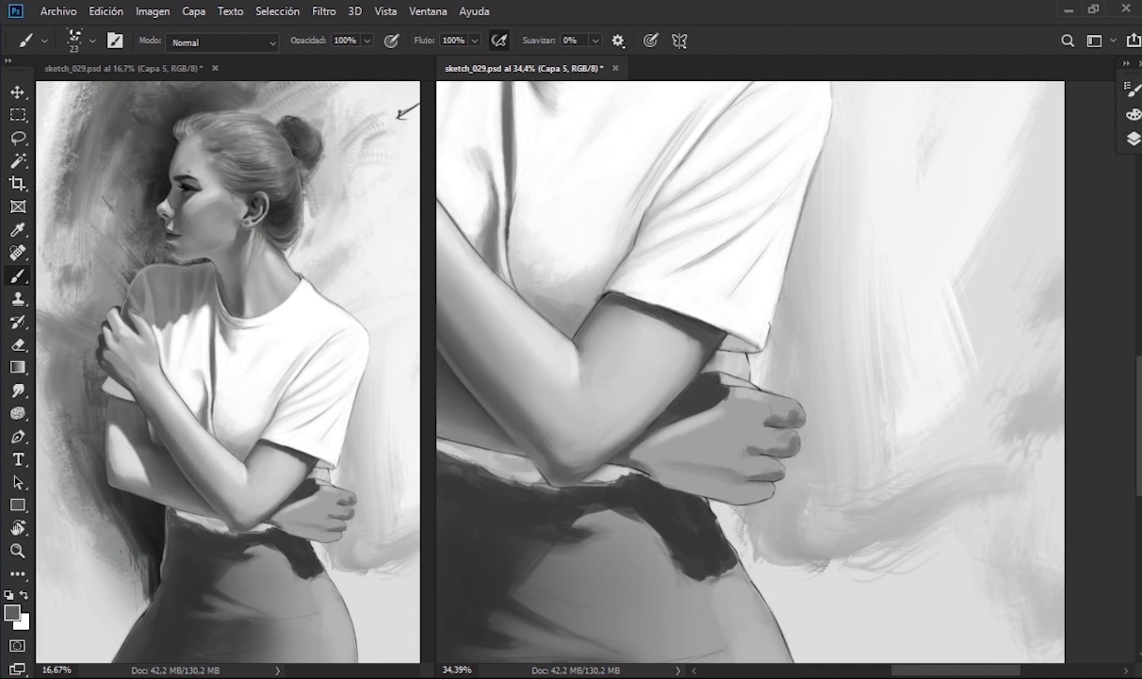
- Add light background strokes beside the shirt with a large soft round brush
right_click(744, 476)
double_click(775, 313)
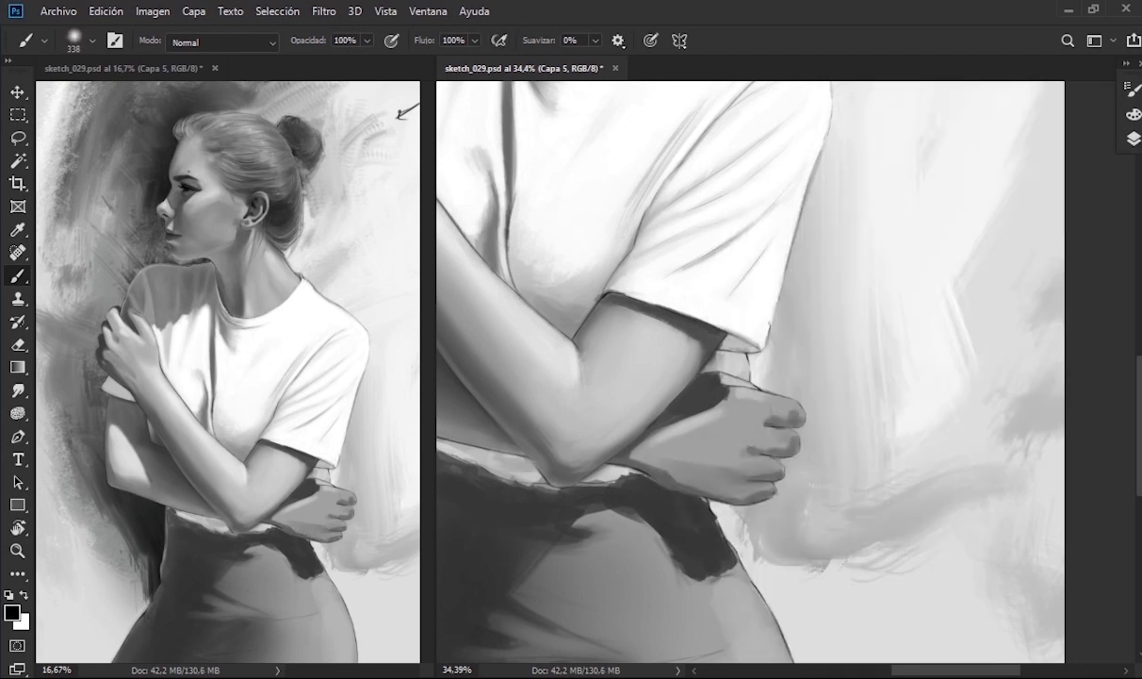
mouse_move(734, 446)
mouse_down()
mouse_move(711, 446)
mouse_move(721, 420)
mouse_up()
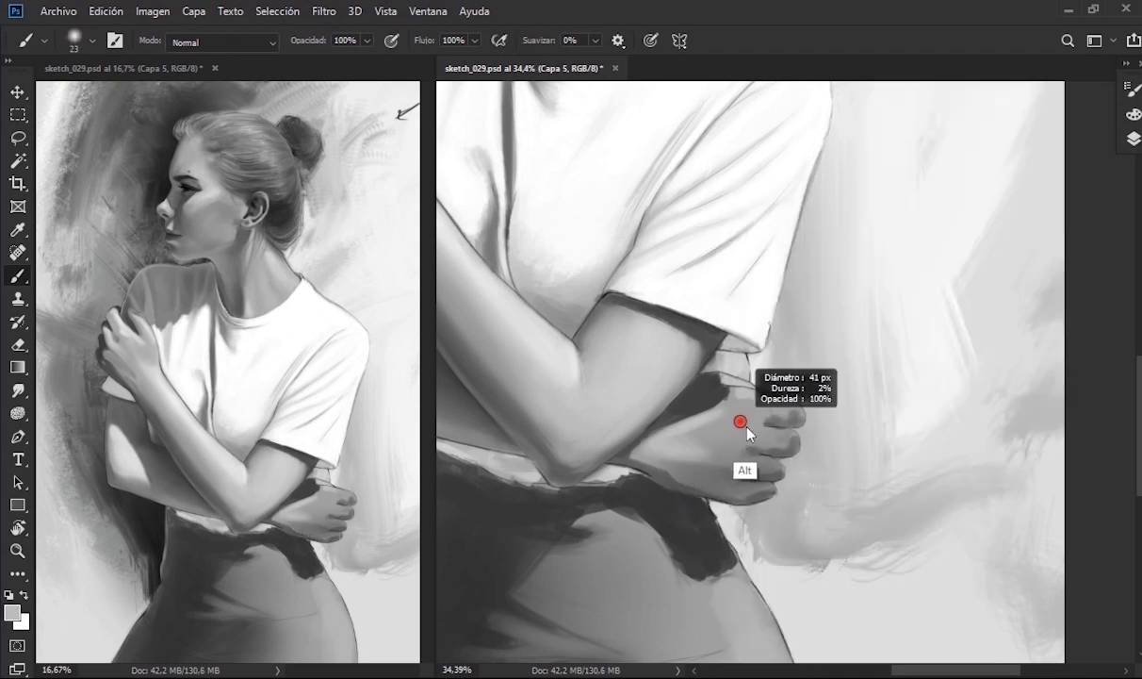
drag(830, 452, 810, 302)
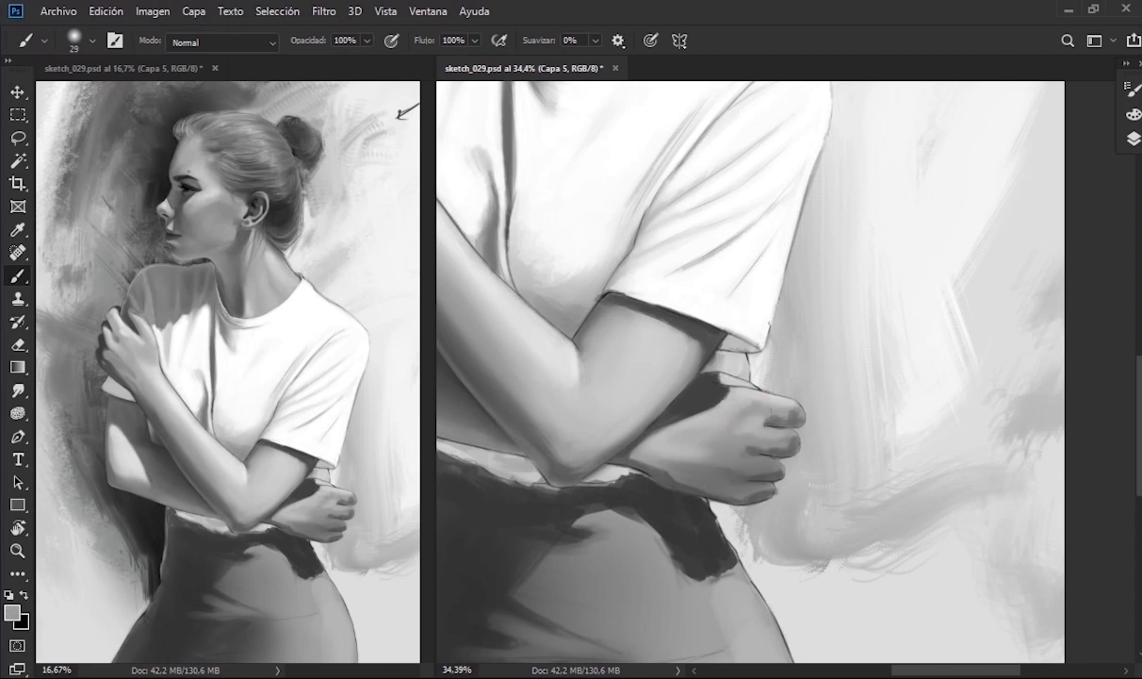
- Choose a smaller brush preset and reset colours to black and white
right_click(790, 454)
double_click(790, 453)
right_click(790, 454)
key(Escape)
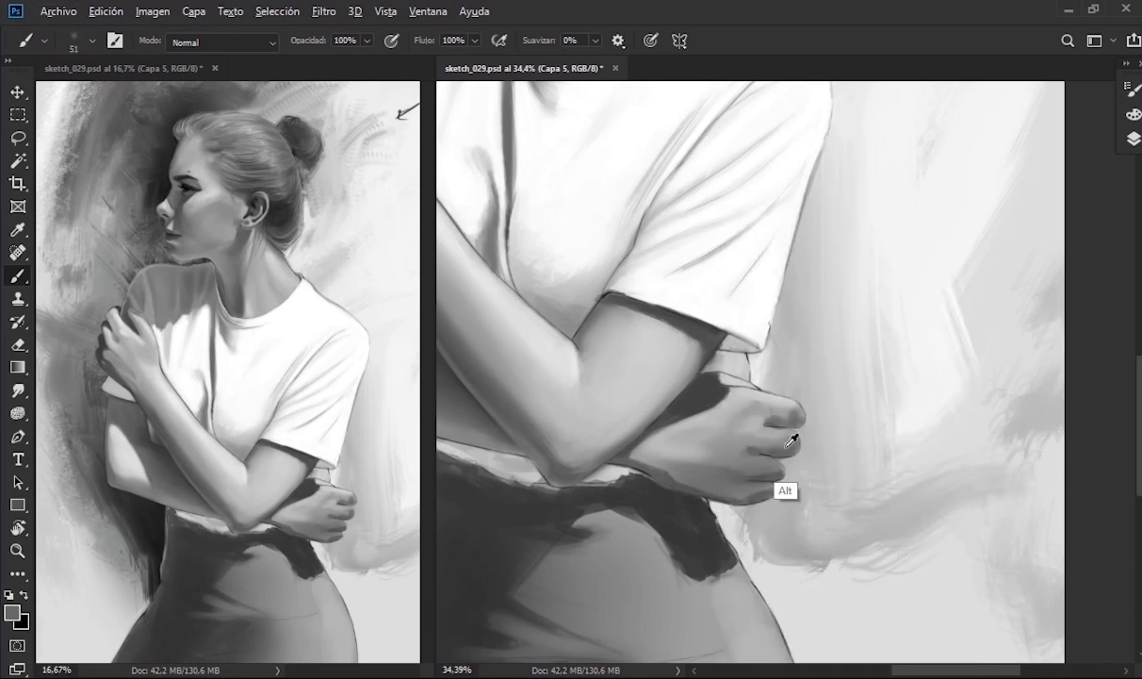
key(d)
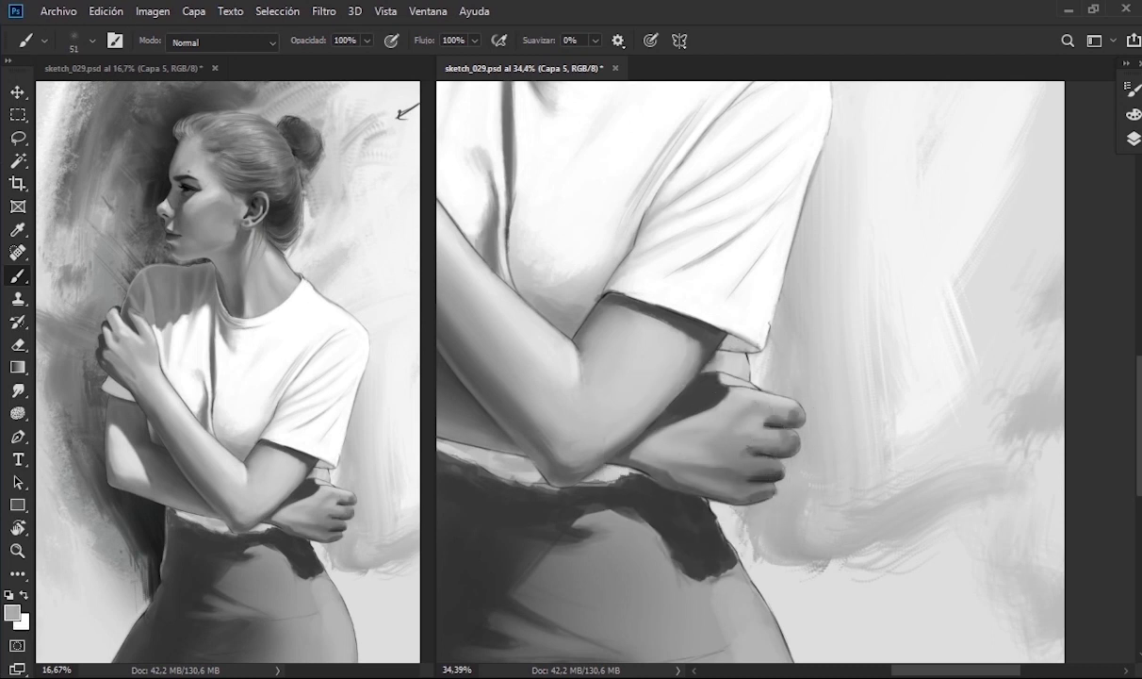
- Blend the upper arm and forearm edge with greys sampled from the arm and hand
drag(701, 445, 659, 446)
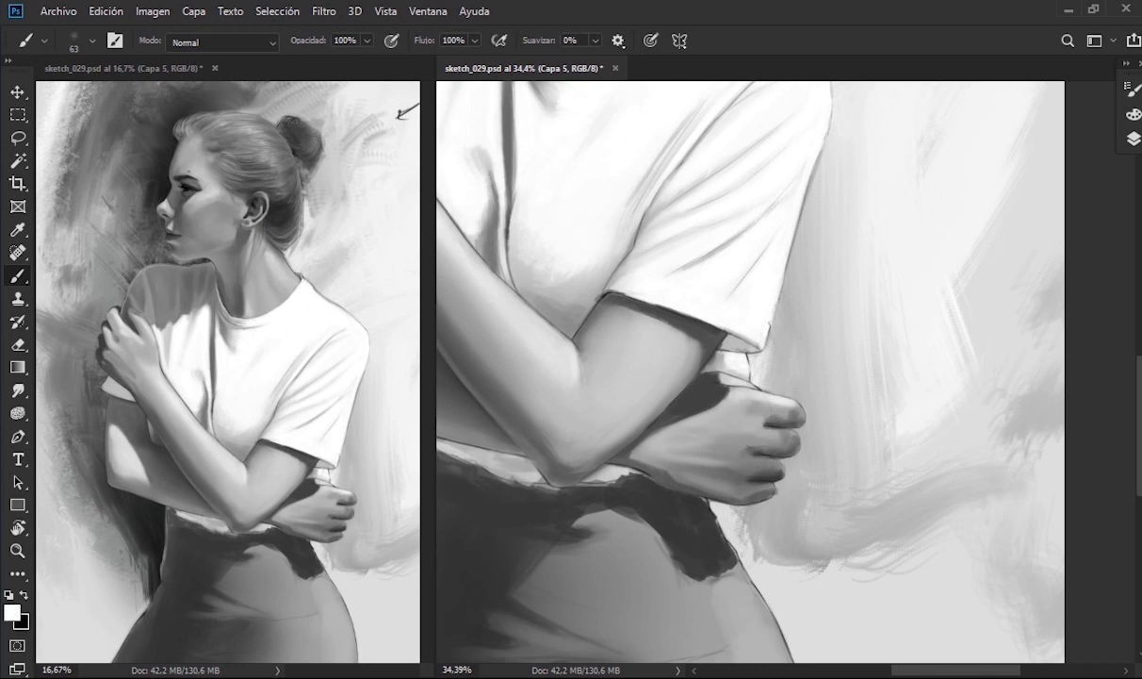
alt+click(676, 389)
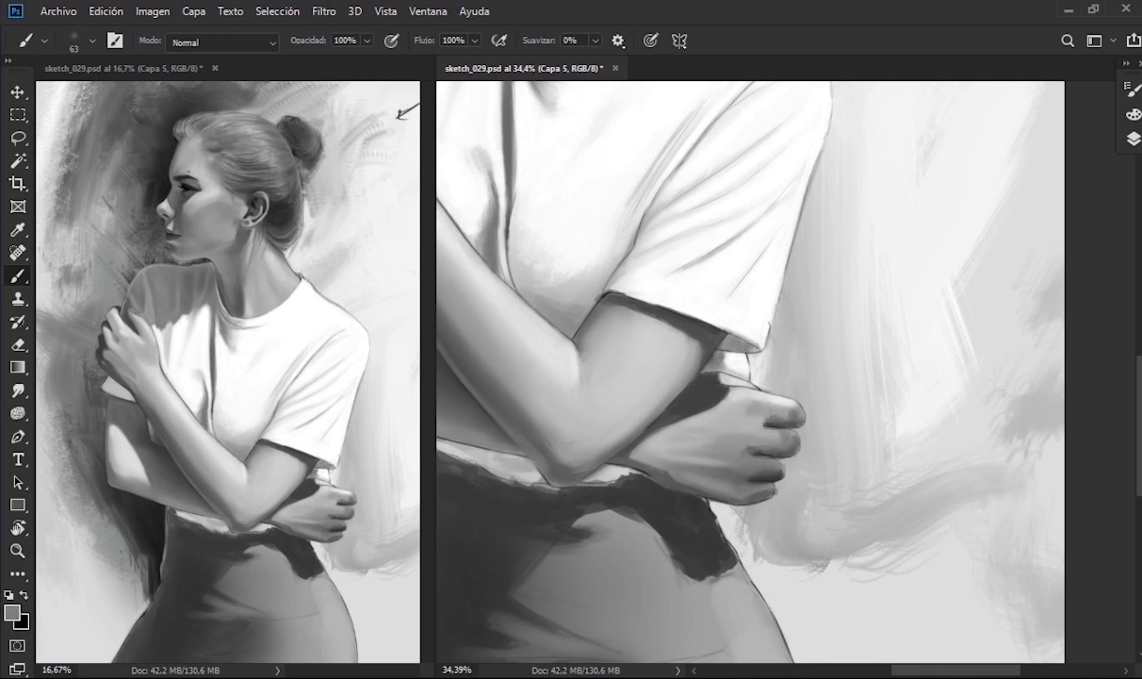
alt+click(763, 400)
alt+click(603, 292)
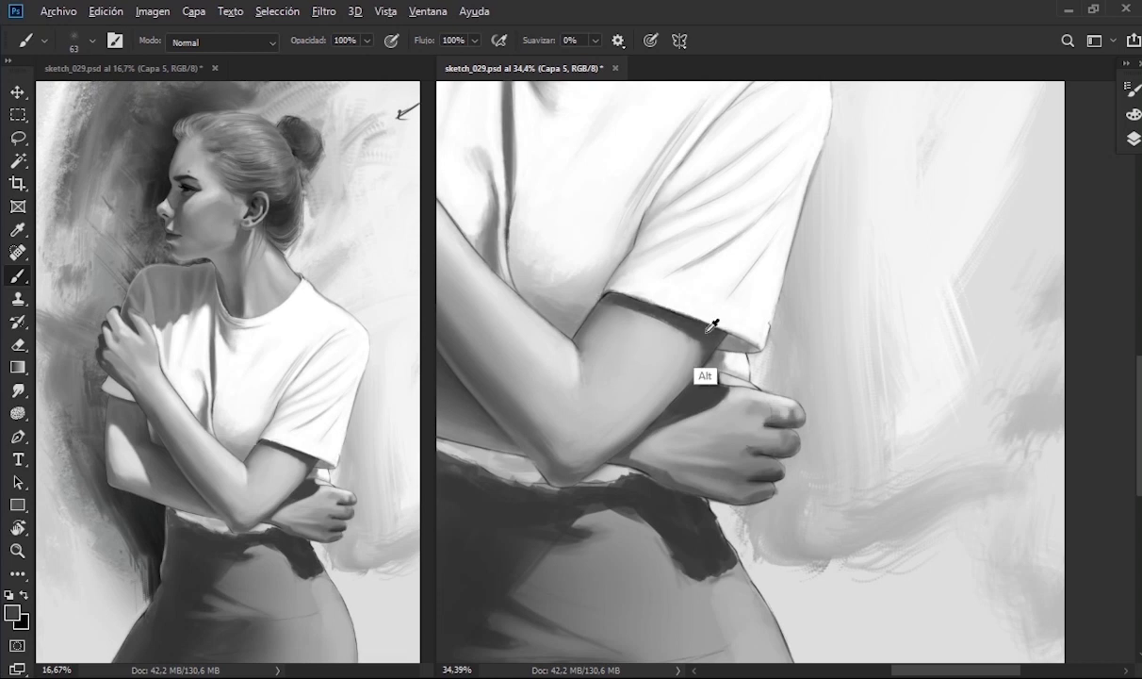
alt+click(676, 320)
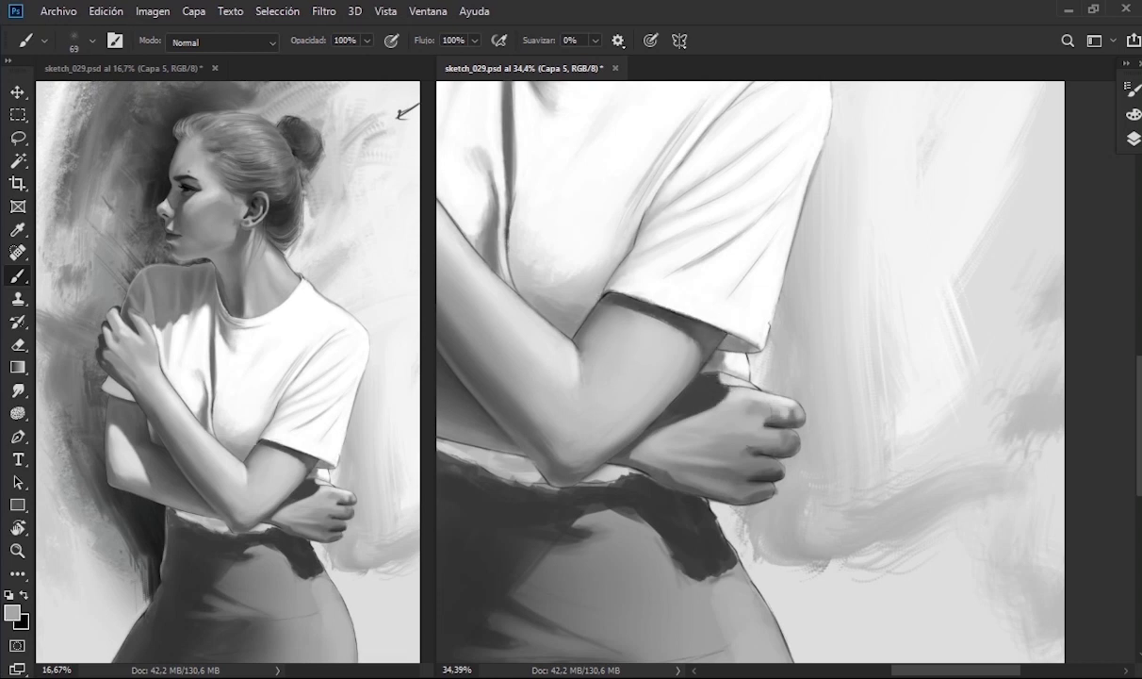
key(])
mouse_move(585, 413)
mouse_down()
mouse_move(557, 440)
mouse_move(546, 471)
mouse_up()
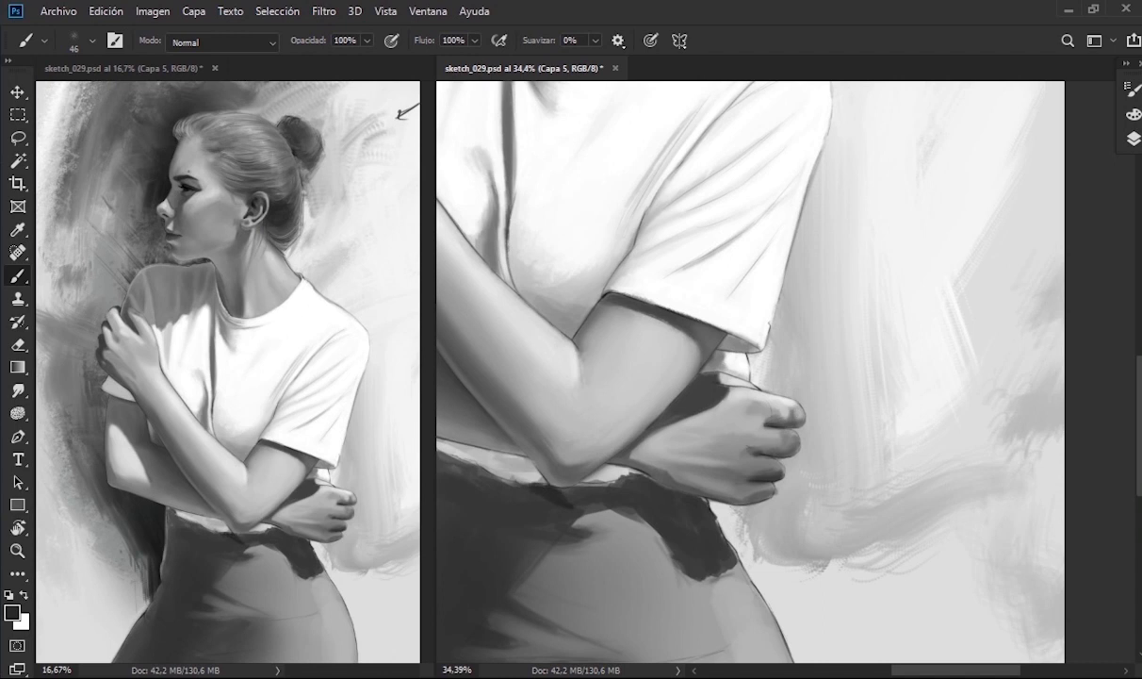
- Paint broad strokes near the elbow with a different brush preset
scroll(750, 372, left, 2)
right_click(509, 452)
double_click(640, 492)
mouse_move(504, 443)
mouse_down()
mouse_move(570, 481)
mouse_move(594, 471)
mouse_up()
scroll(750, 372, left, 2)
drag(498, 401, 498, 488)
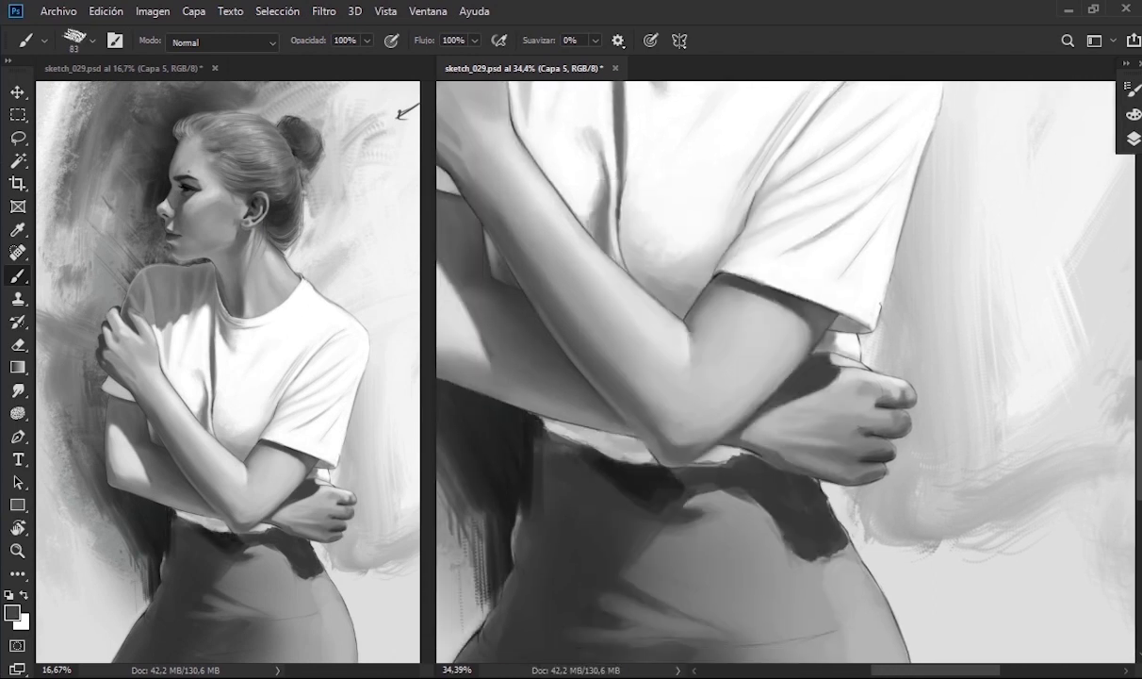
mouse_move(604, 462)
mouse_down()
mouse_move(536, 471)
mouse_move(505, 526)
mouse_up()
drag(589, 424, 538, 499)
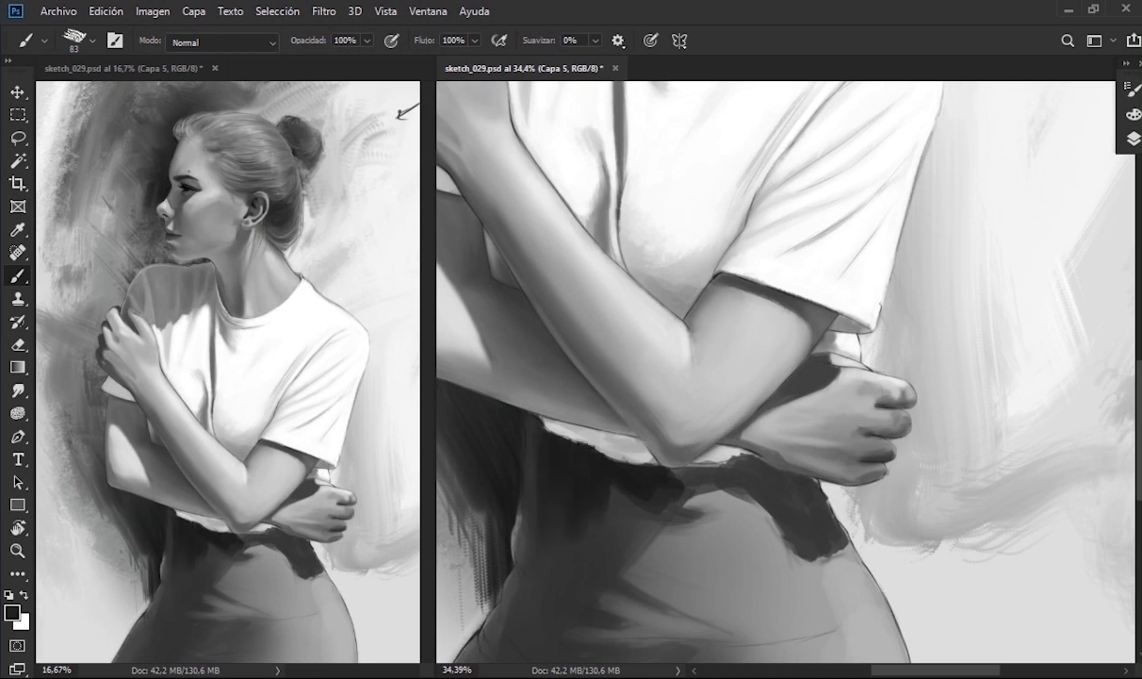
- Switch brush preset and darken the shadow under the crossed arms
scroll(584, 452, down, 3)
right_click(603, 443)
double_click(659, 396)
mouse_move(603, 387)
mouse_down()
mouse_move(537, 462)
mouse_move(574, 452)
mouse_up()
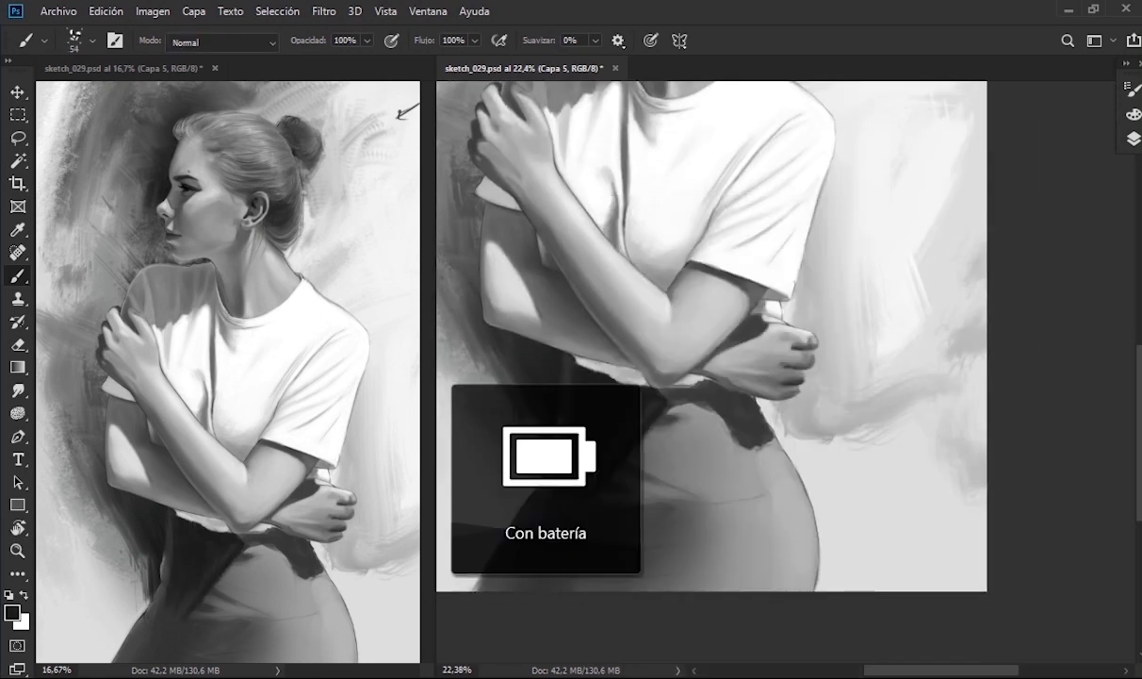
drag(652, 369, 626, 380)
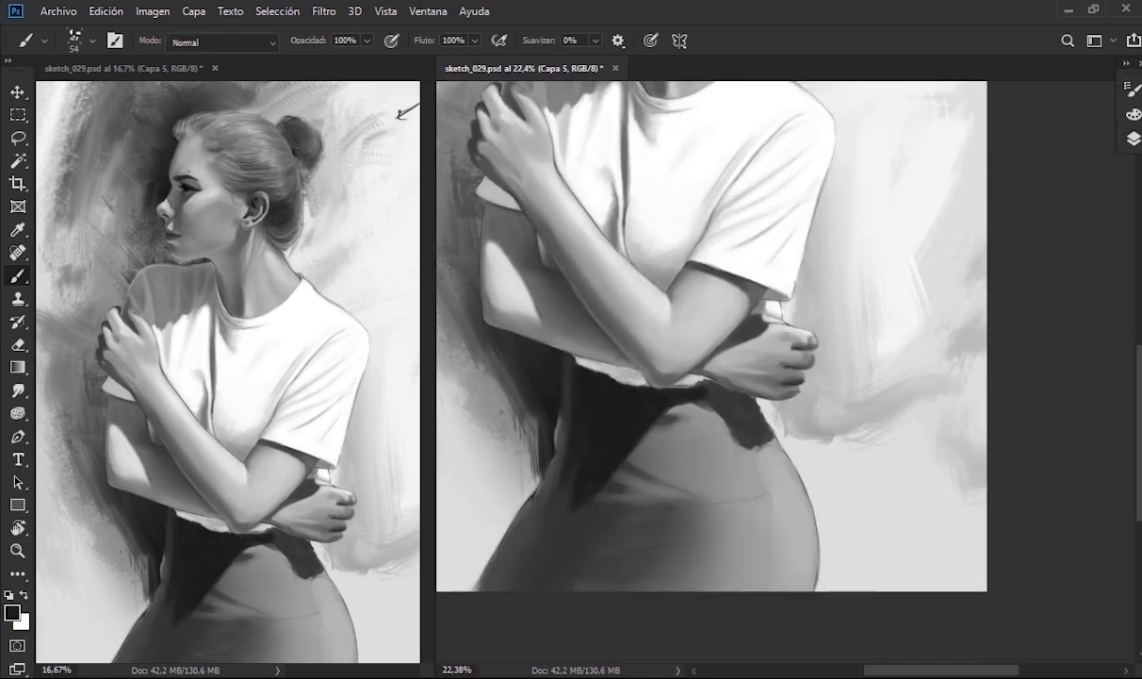
scroll(801, 339, up, 3)
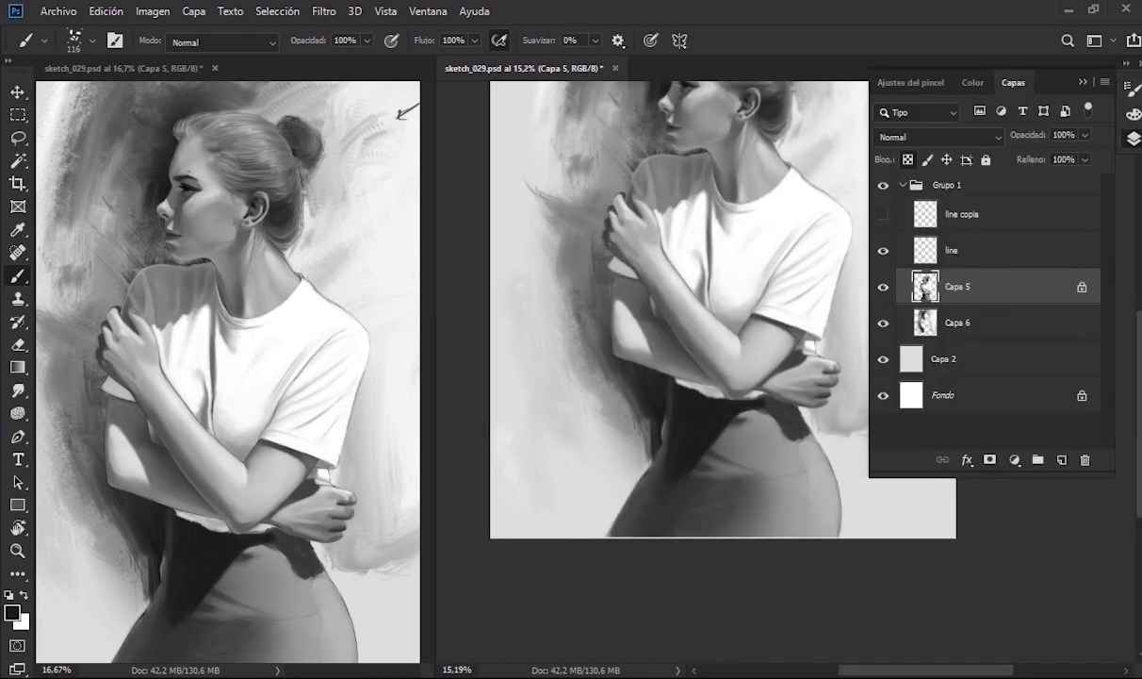
- Paint dark strokes along the skirt waistband beneath the crossed arms
mouse_move(608, 476)
mouse_down()
mouse_move(730, 485)
mouse_move(735, 461)
mouse_up()
mouse_move(702, 396)
mouse_down()
mouse_move(678, 443)
mouse_move(707, 460)
mouse_up()
alt+click(681, 453)
alt+click(674, 412)
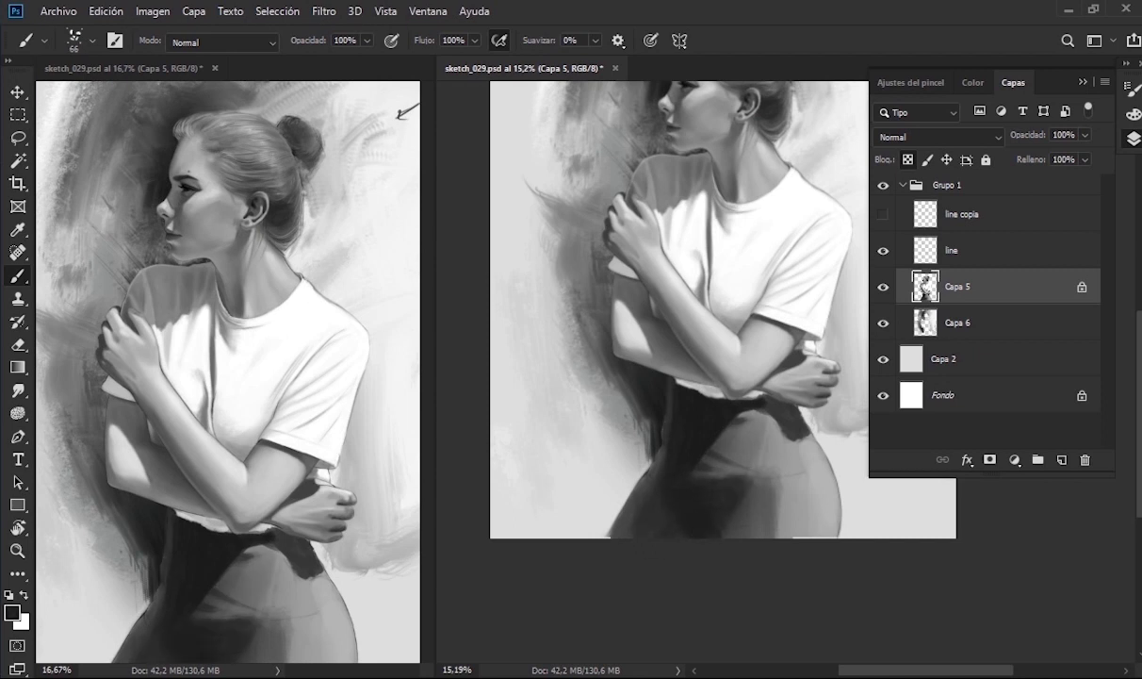
key(z)
drag(650, 347, 717, 346)
key(b)
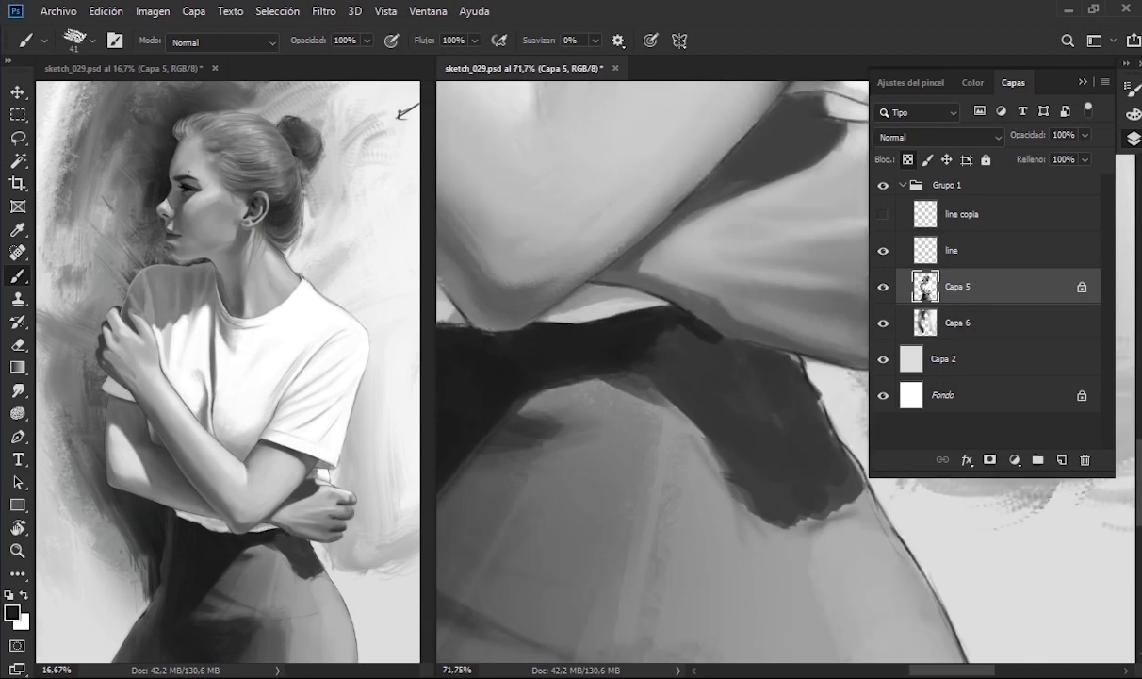
scroll(739, 326, down, 2)
mouse_move(735, 349)
mouse_down()
mouse_move(646, 367)
mouse_move(772, 414)
mouse_move(735, 490)
mouse_up()
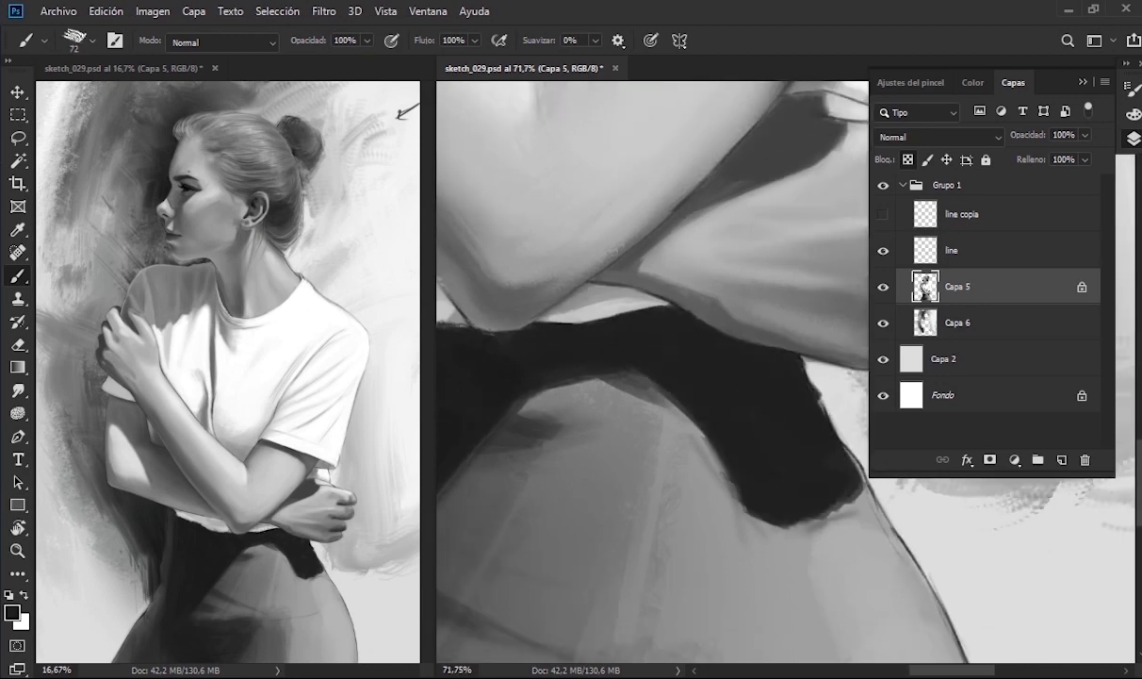
- Make the line copia sketch layer visible and select it
key(z)
scroll(617, 377, down, 5)
click(971, 250)
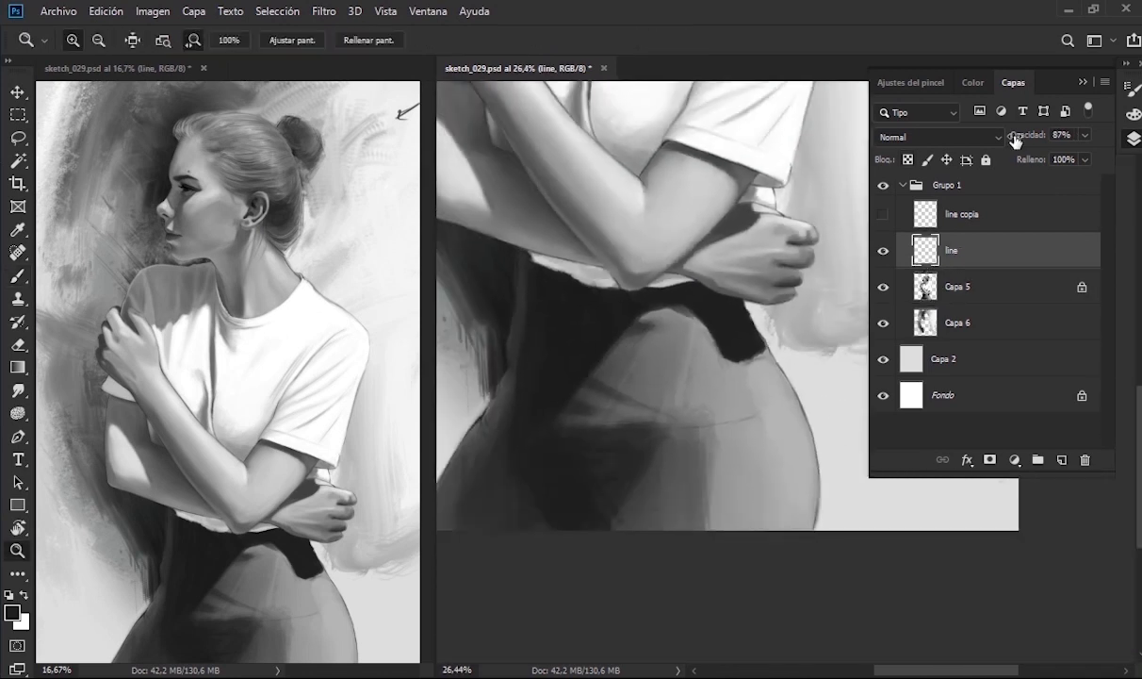
click(882, 213)
click(970, 214)
key(b)
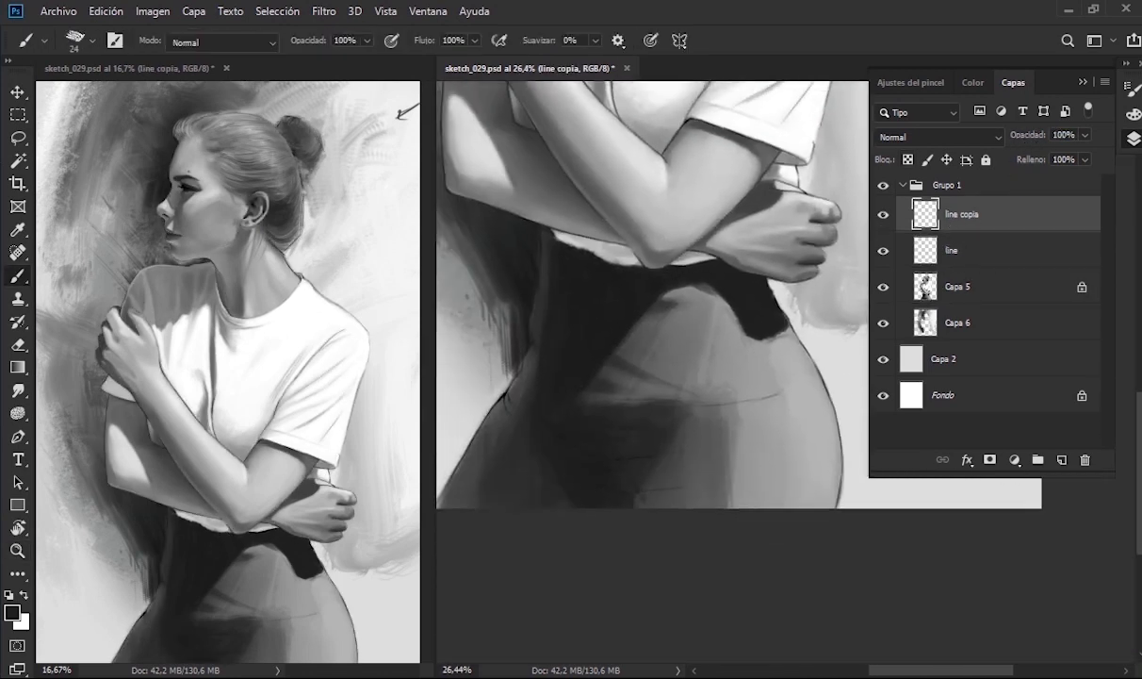
- Hide the painted layers to compare with the sketch, then restore Capa 5 and Capa 6
drag(572, 337, 613, 344)
drag(682, 489, 635, 419)
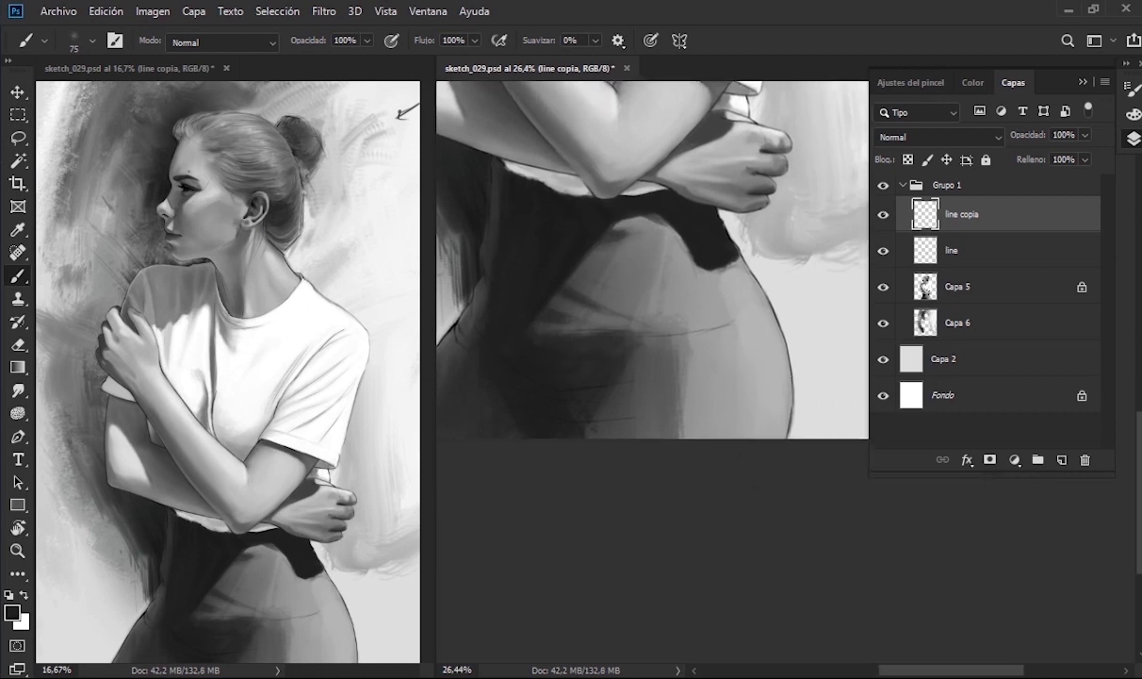
alt+click(883, 251)
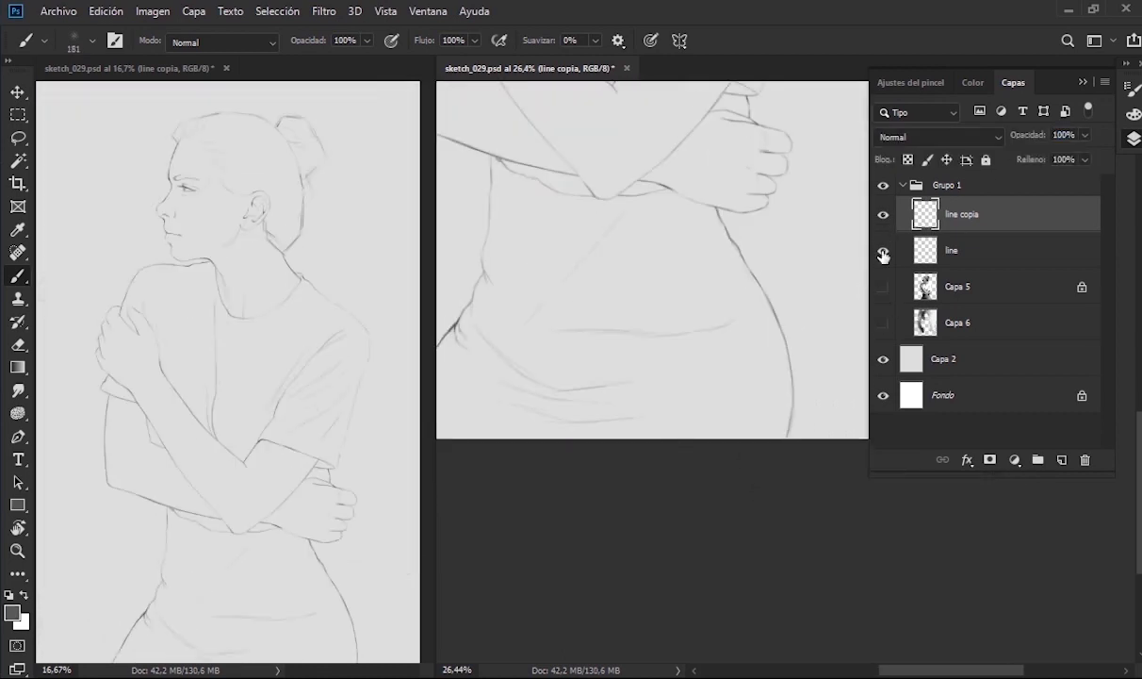
alt+click(883, 251)
click(952, 250)
click(883, 323)
click(940, 300)
click(883, 322)
- Lighten the hip with broad soft strokes, then switch to the 75 px brush preset
right_click(752, 200)
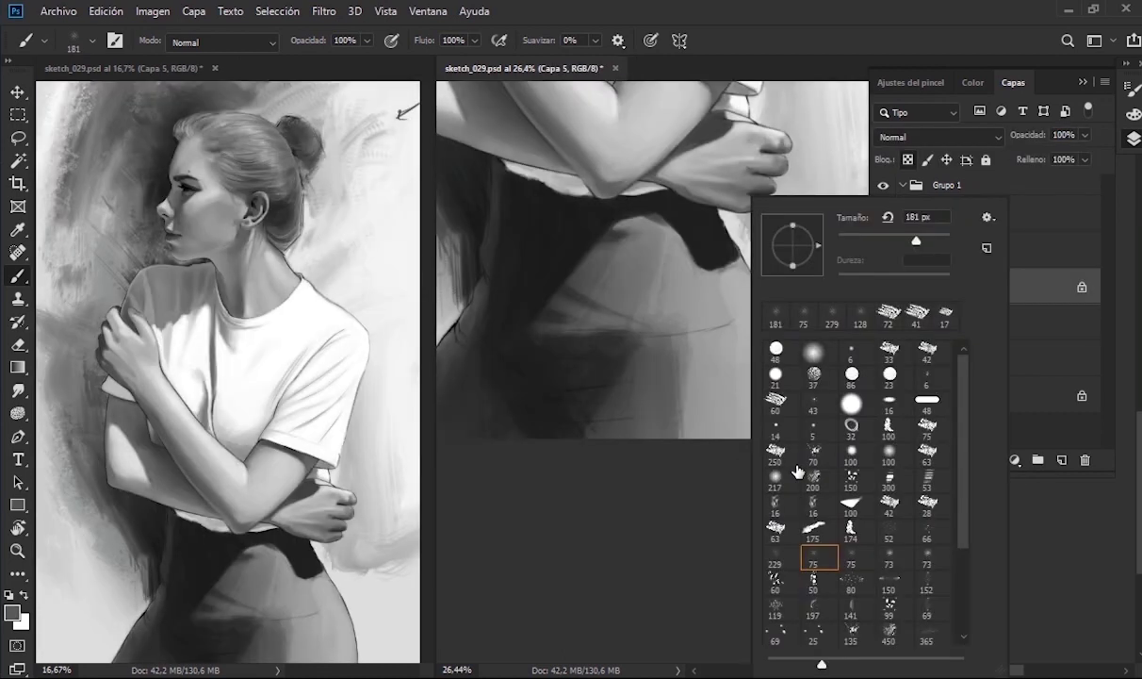
click(816, 548)
drag(604, 274, 735, 405)
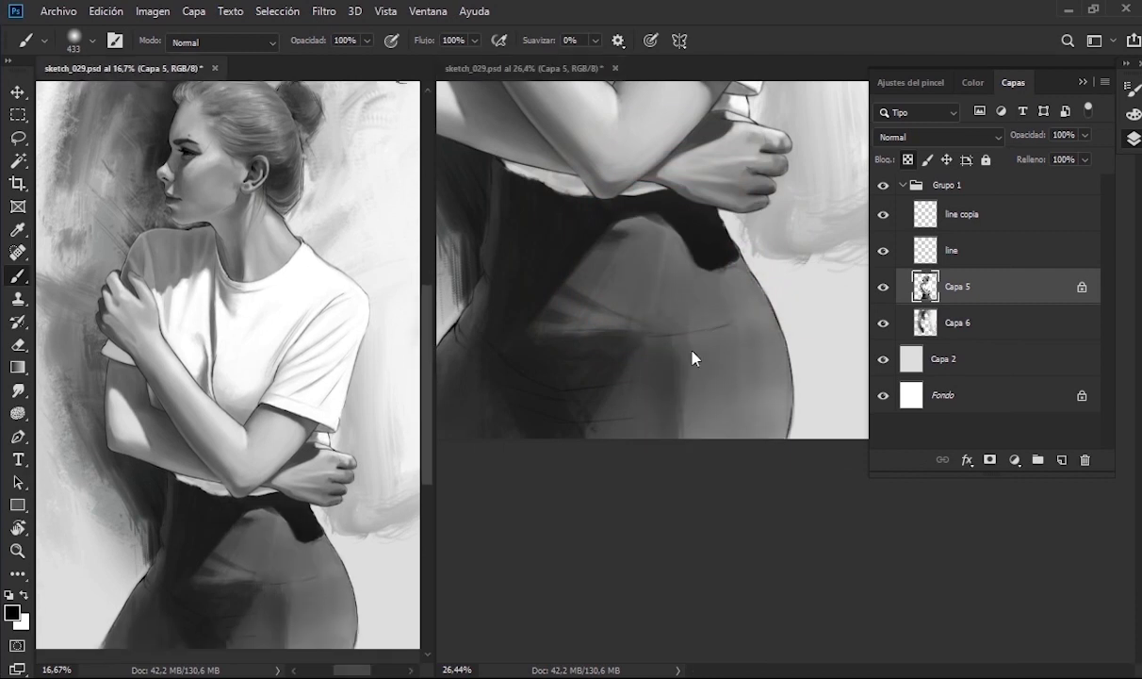
alt+click(660, 377)
right_click(739, 308)
double_click(762, 557)
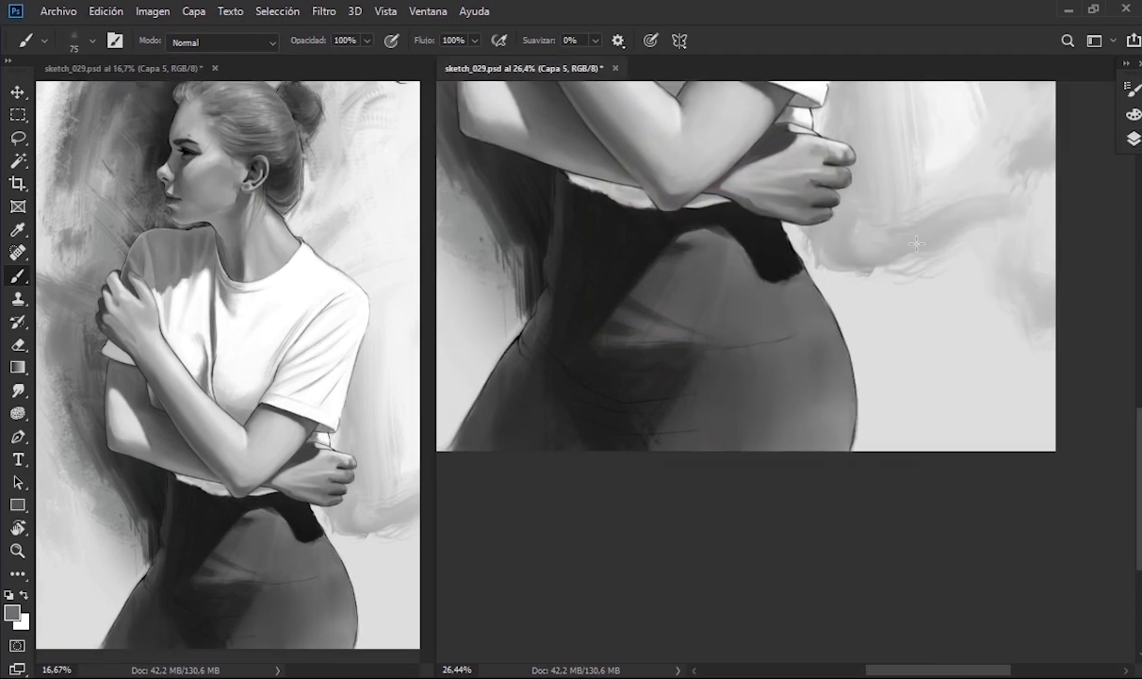
right_click(754, 193)
double_click(754, 455)
drag(641, 277, 688, 247)
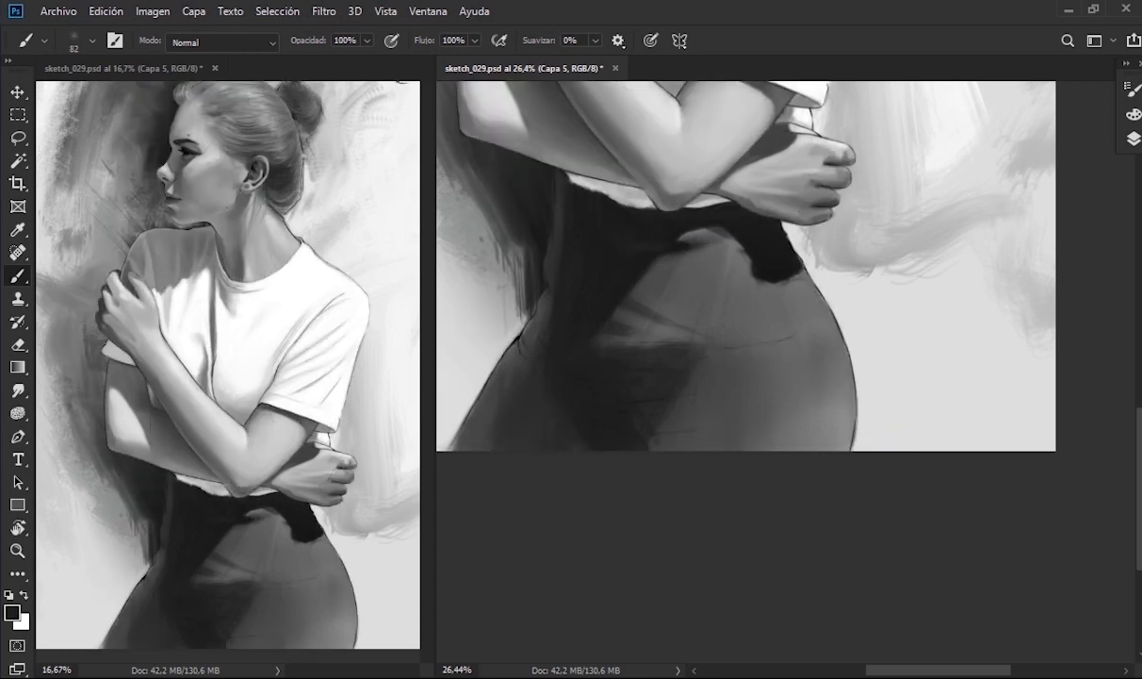
drag(658, 287, 631, 282)
- Paint a dark fold line across the hip with shading above and below
drag(594, 273, 603, 275)
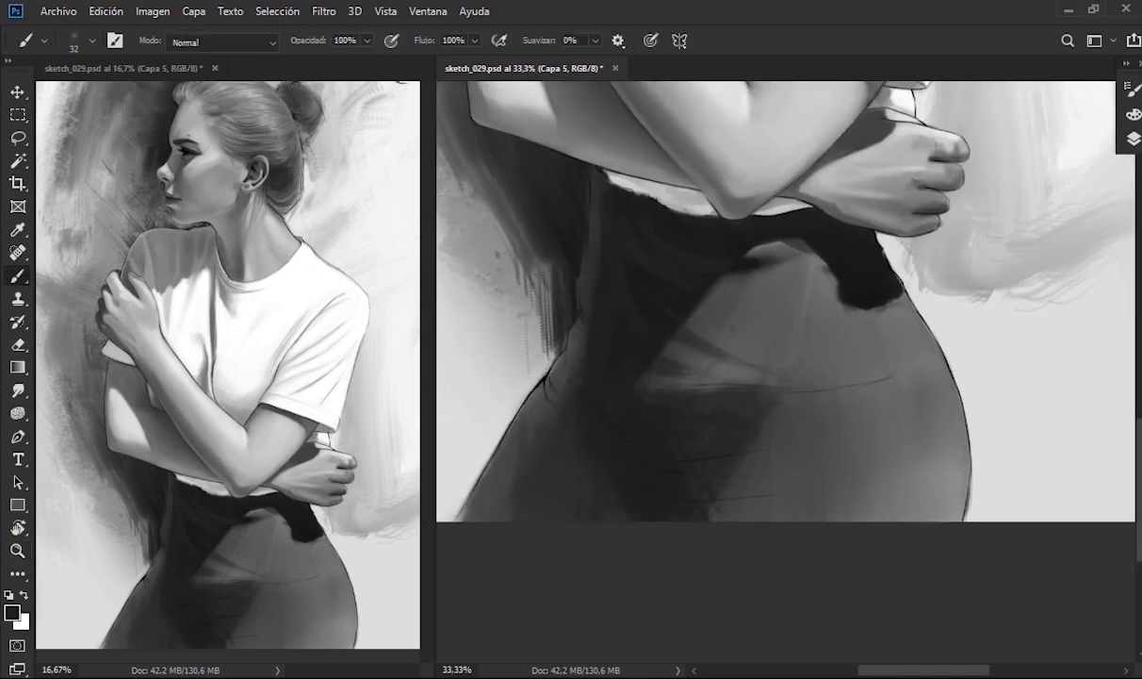
drag(888, 374, 643, 388)
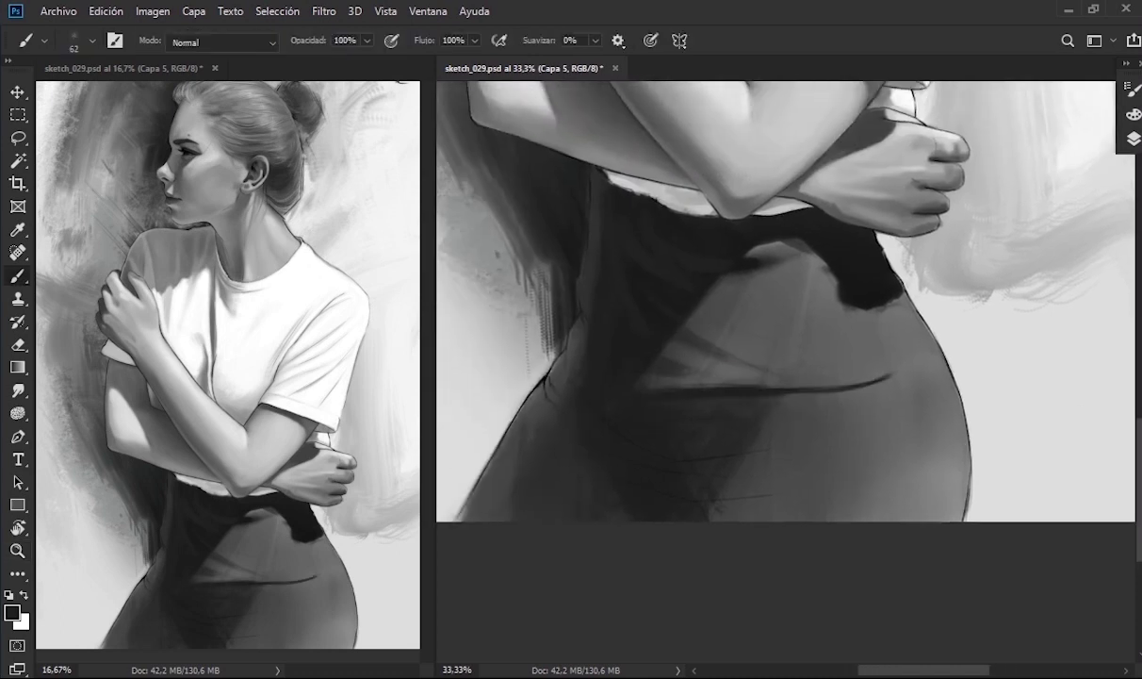
drag(717, 406, 617, 466)
drag(713, 347, 623, 364)
key(bracketright)
key(bracketright)
key(bracketright)
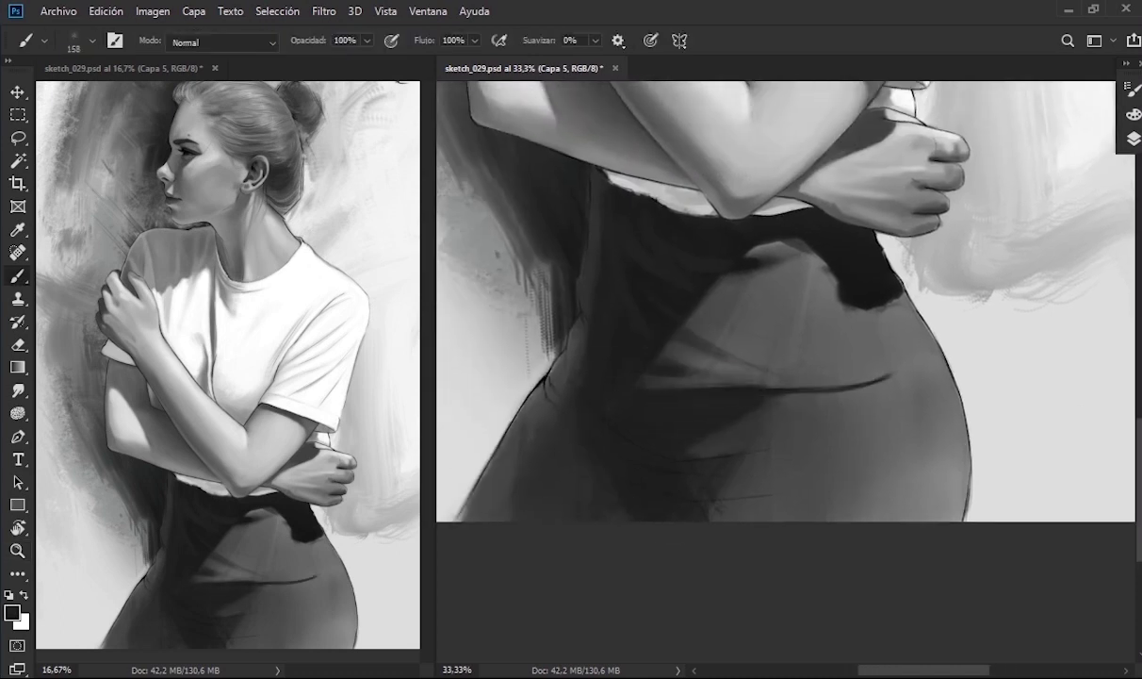
key(bracketleft)
key(bracketleft)
key(bracketleft)
key(bracketleft)
key(bracketleft)
key(bracketleft)
key(bracketleft)
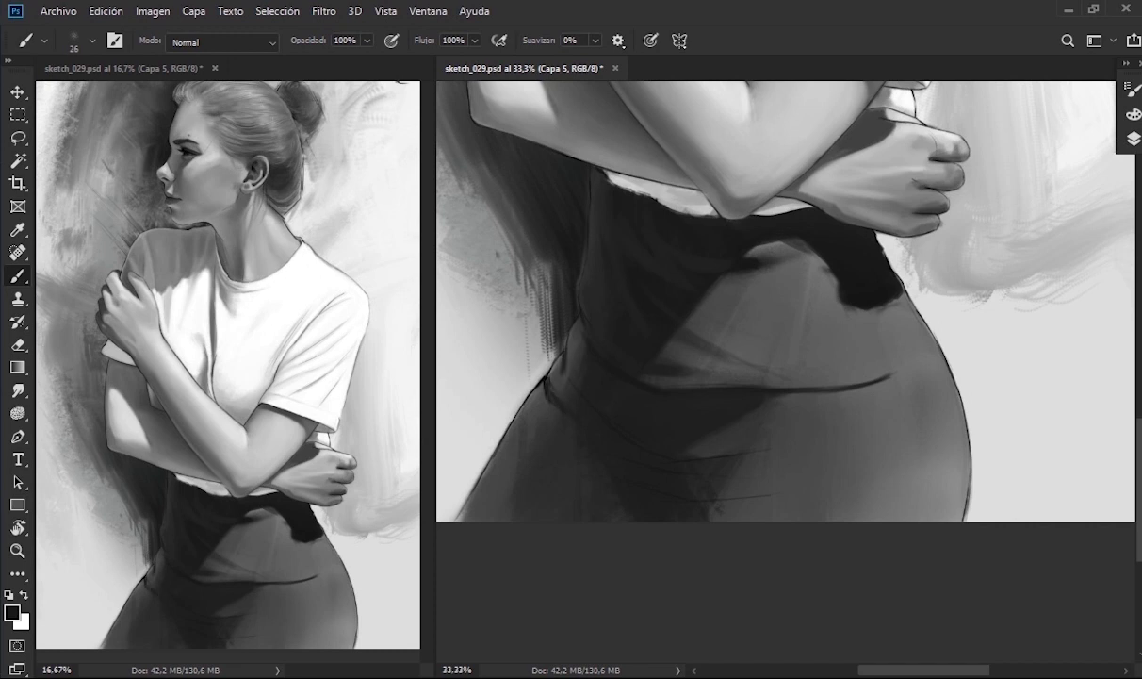
key(bracketright)
key(bracketright)
key(bracketright)
key(bracketright)
key(bracketright)
key(bracketright)
drag(570, 388, 669, 383)
- Add a lighter grey stroke at the waist and dark shading beneath the forearm
alt+click(600, 326)
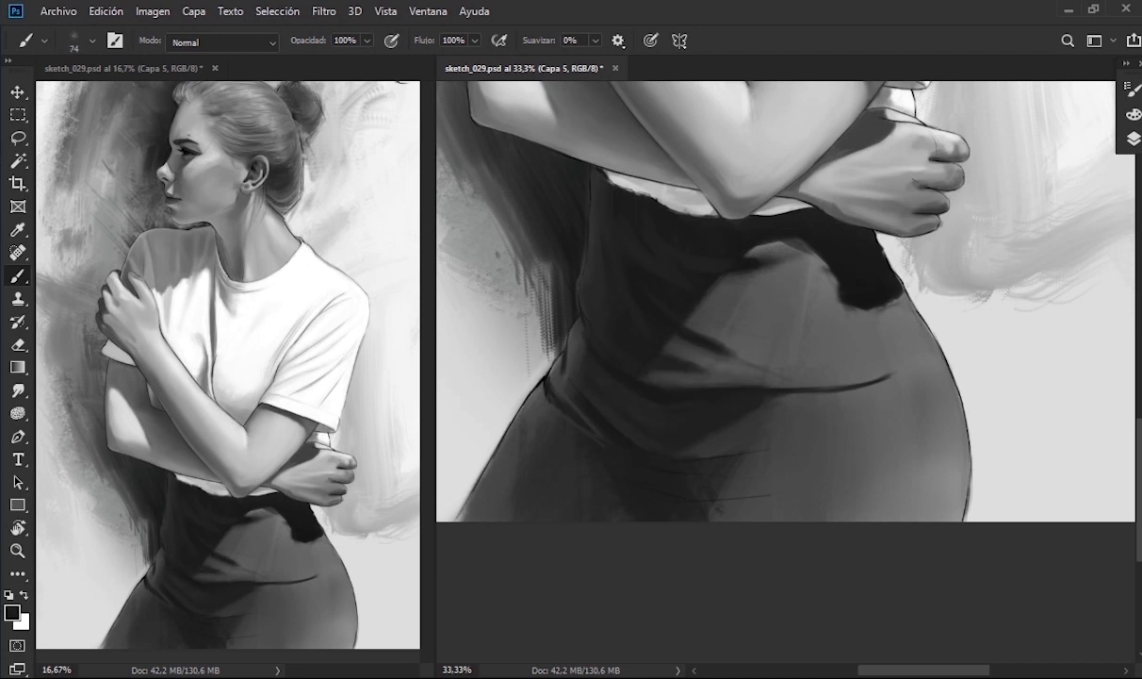
mouse_move(641, 340)
mouse_down()
mouse_move(694, 325)
mouse_move(678, 327)
mouse_up()
key(bracketleft)
key(bracketleft)
key(bracketleft)
mouse_move(755, 358)
mouse_down()
mouse_move(768, 349)
mouse_move(810, 362)
mouse_up()
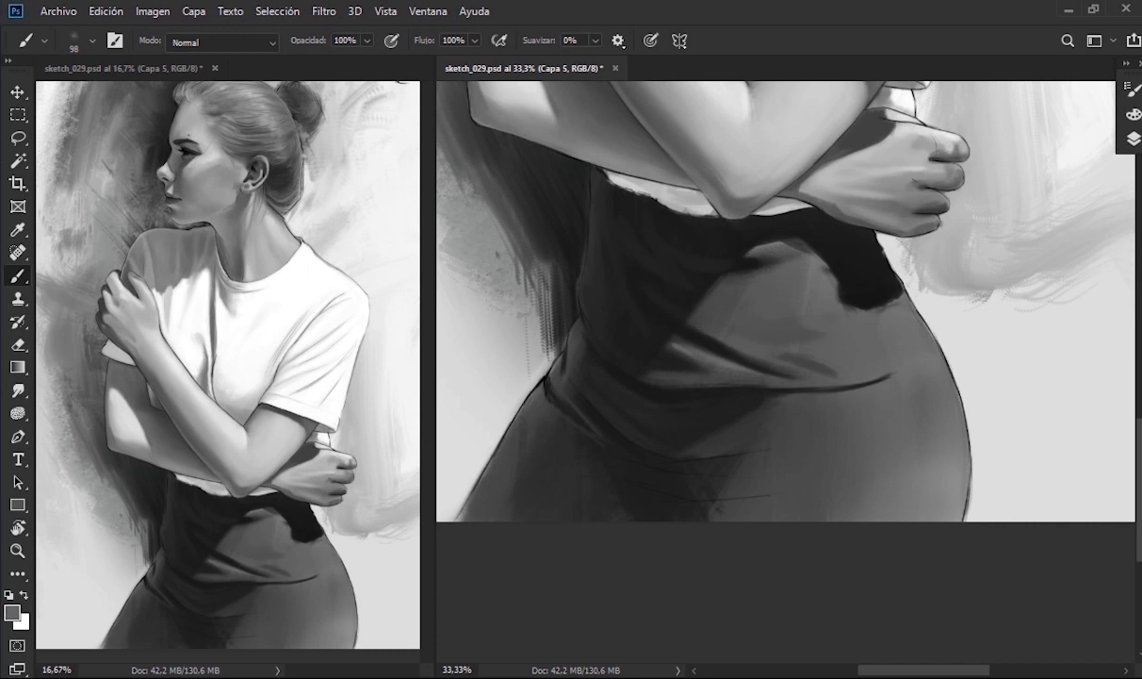
alt+click(726, 320)
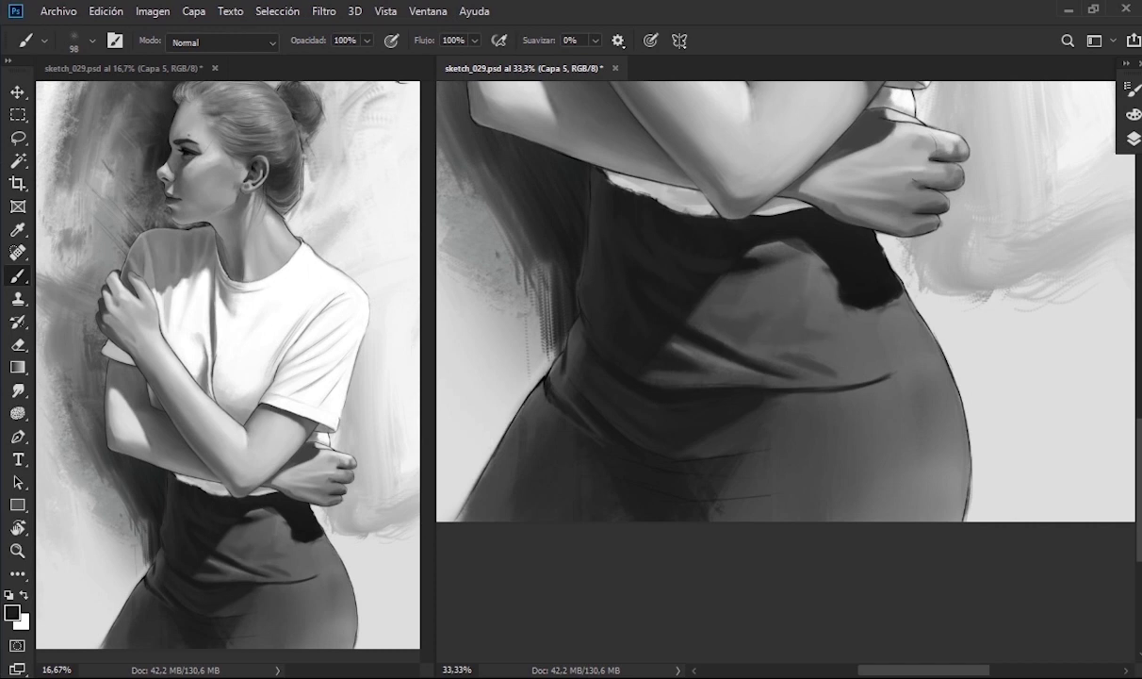
drag(811, 356, 768, 346)
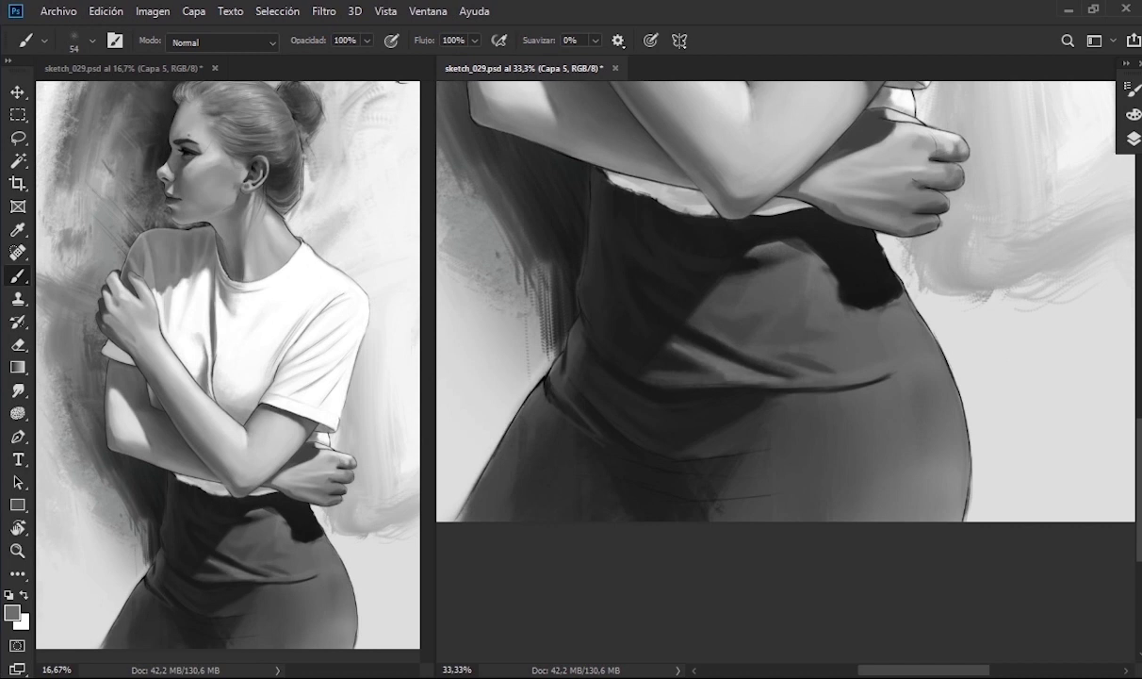
scroll(785, 302, up, 1)
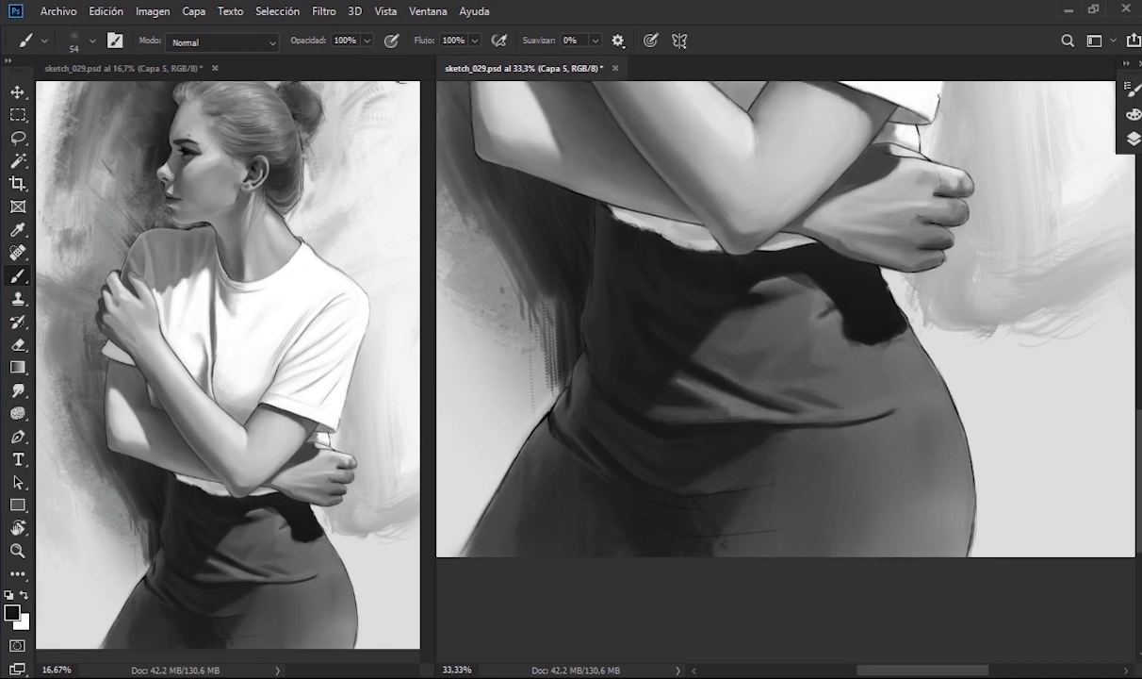
drag(792, 283, 810, 281)
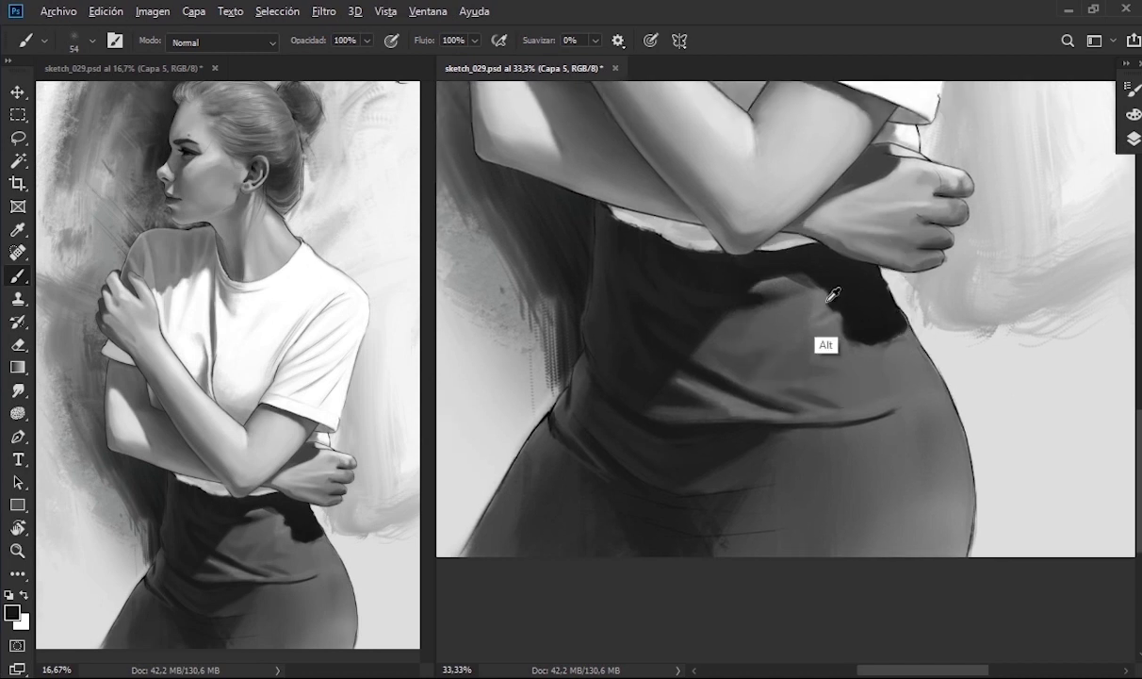
key(bracketleft)
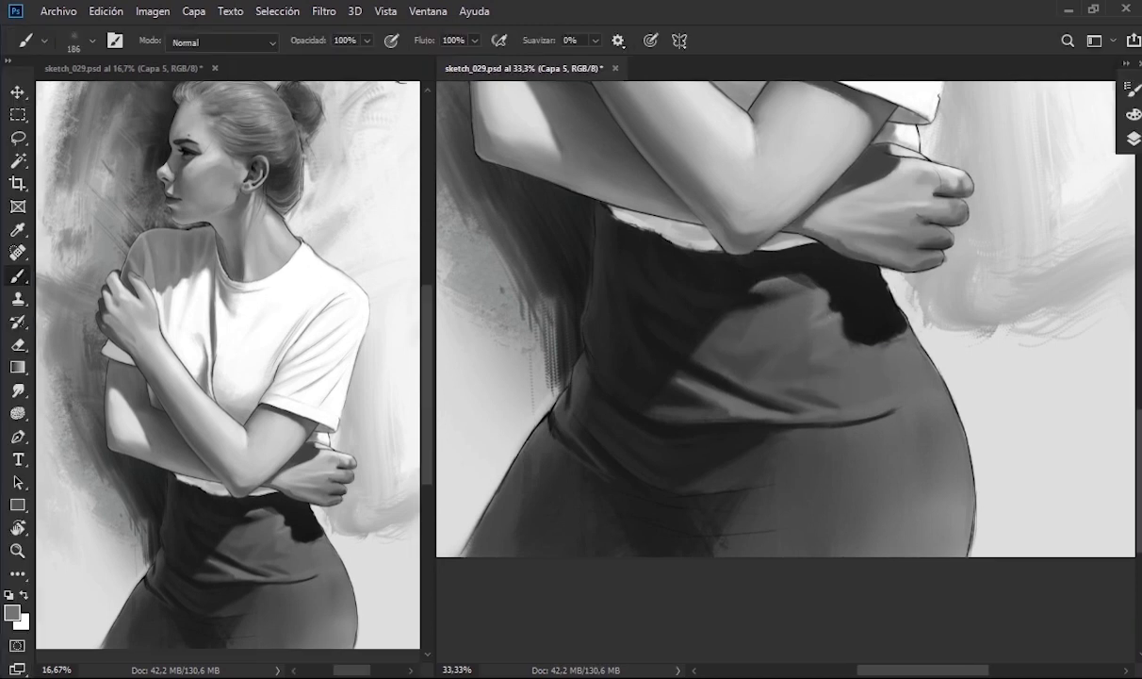
- Resample dark and mid skirt greys and resize the brush for the lower skirt
alt+click(834, 311)
alt+click(834, 311)
drag(839, 304, 780, 305)
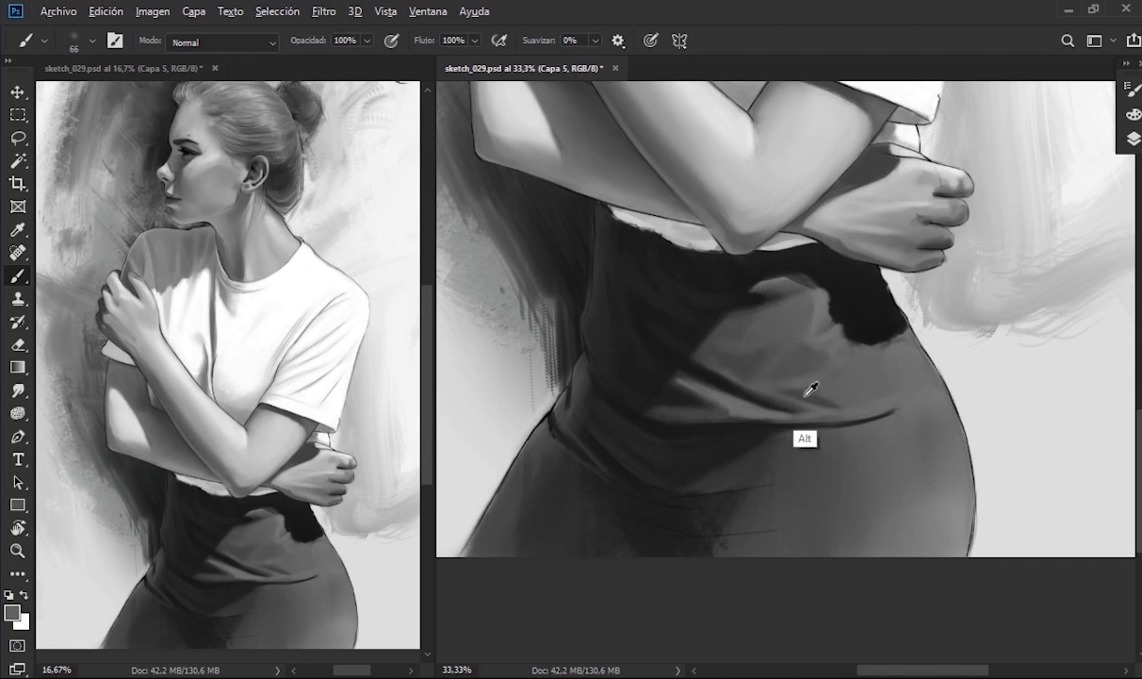
alt+click(775, 369)
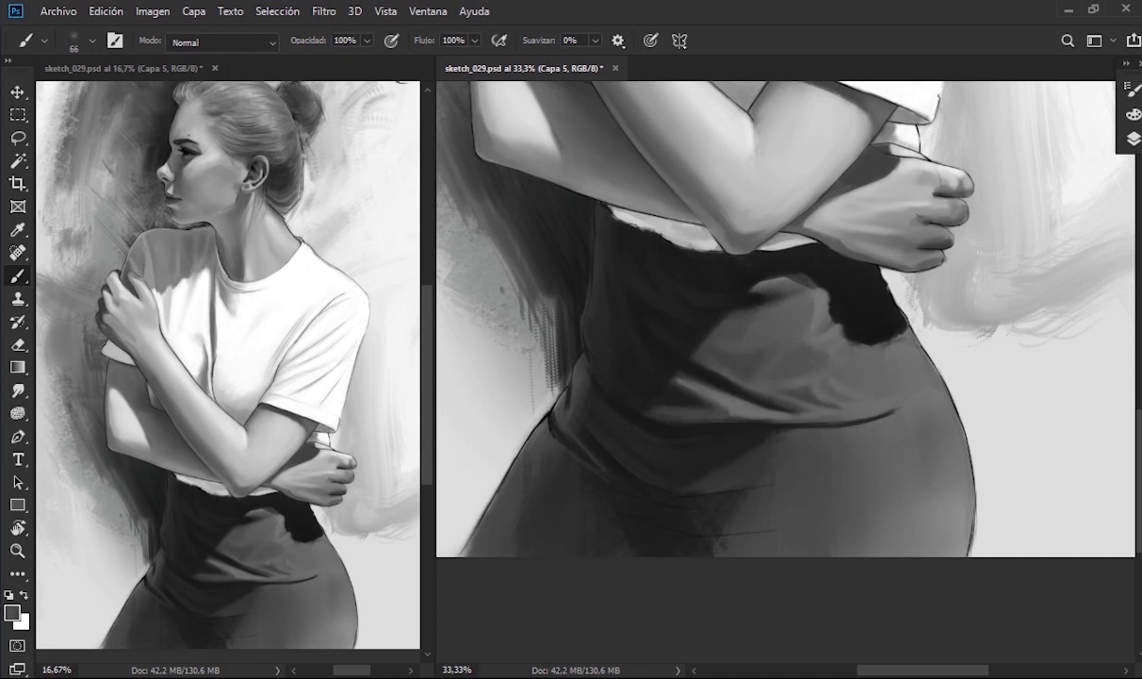
key(bracketright)
key(bracketright)
key(bracketright)
alt+click(750, 294)
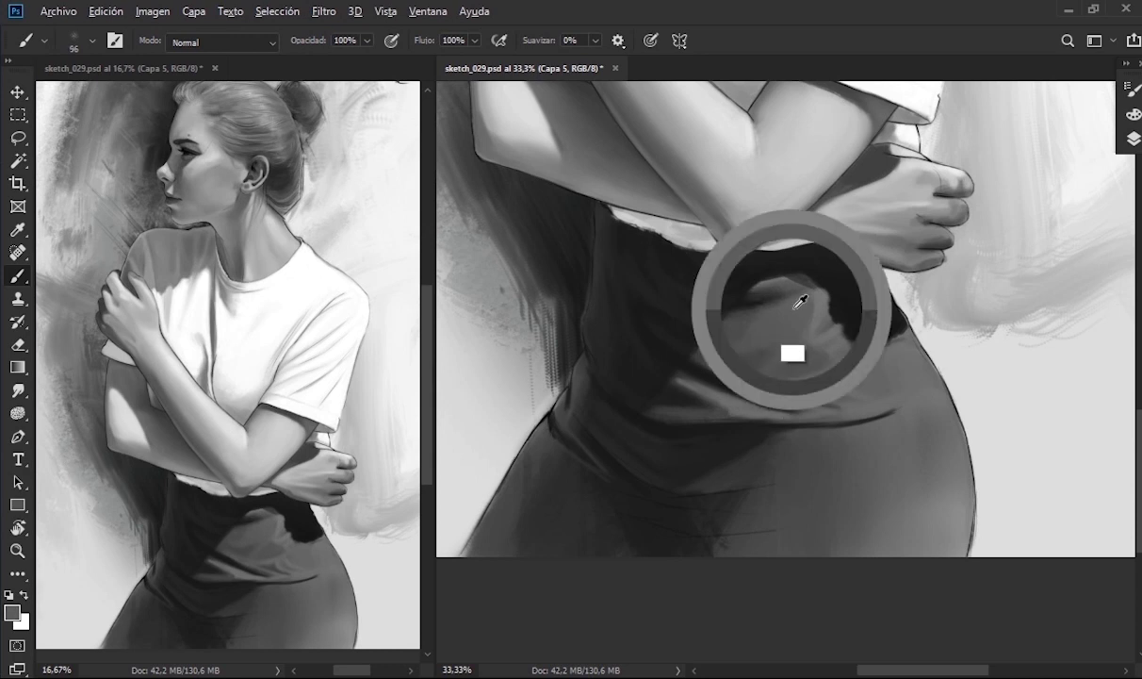
mouse_move(747, 295)
mouse_down()
mouse_move(737, 303)
mouse_move(807, 214)
mouse_up()
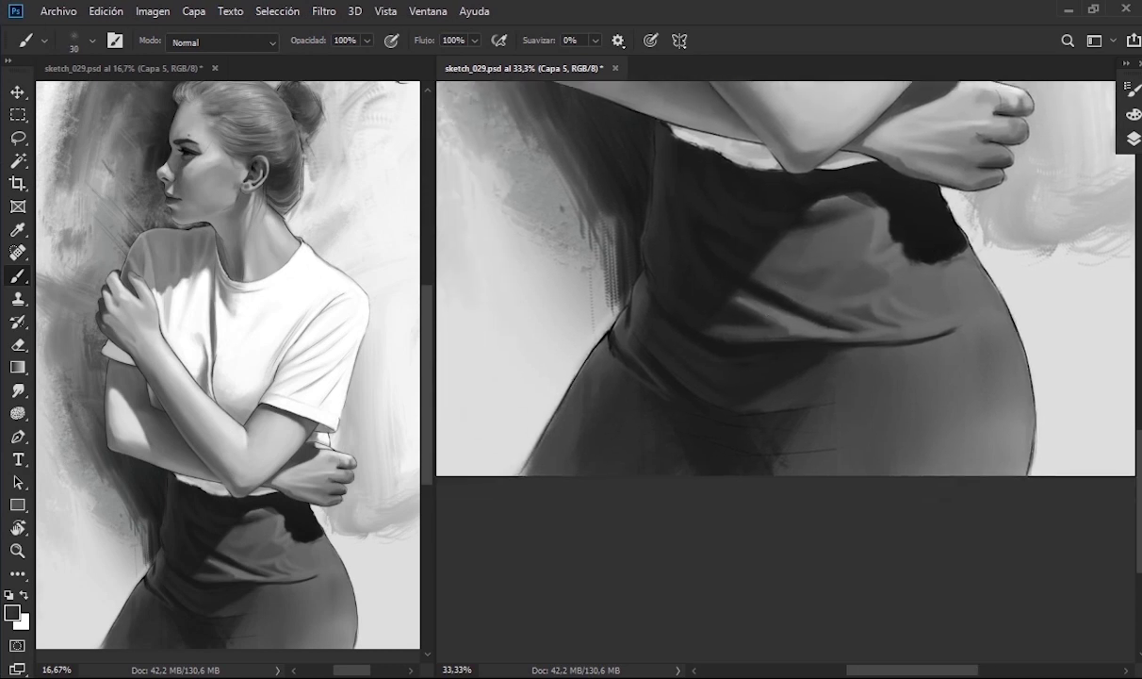
key(bracketright)
key(bracketright)
key(bracketright)
alt+click(729, 326)
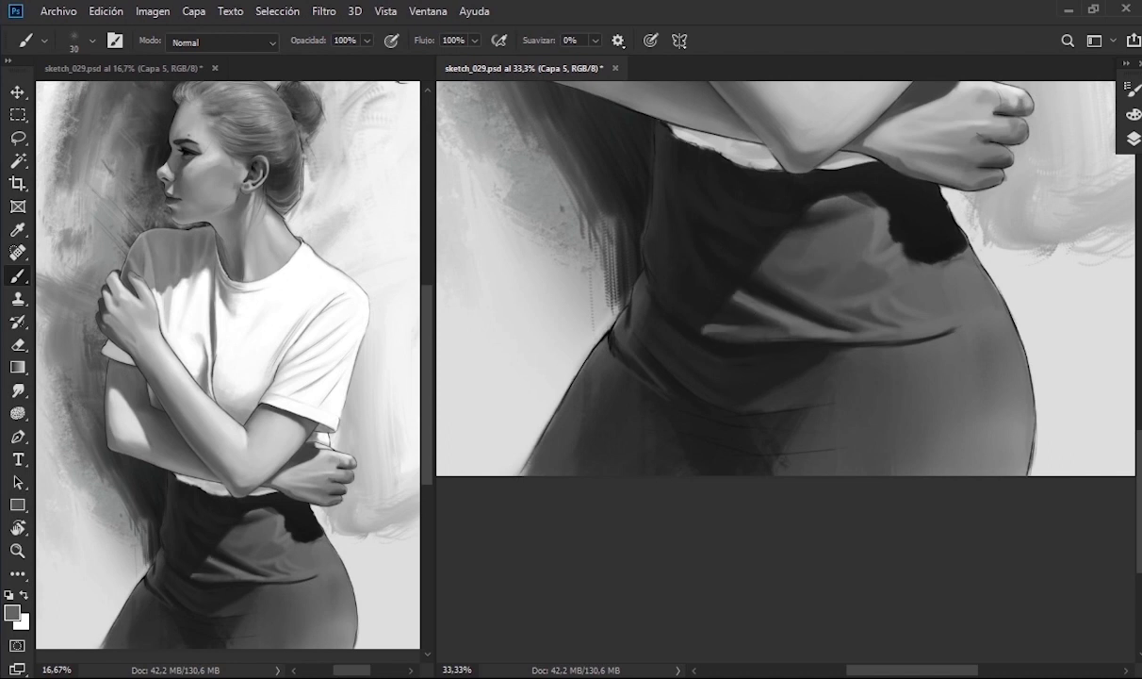
drag(702, 316, 676, 316)
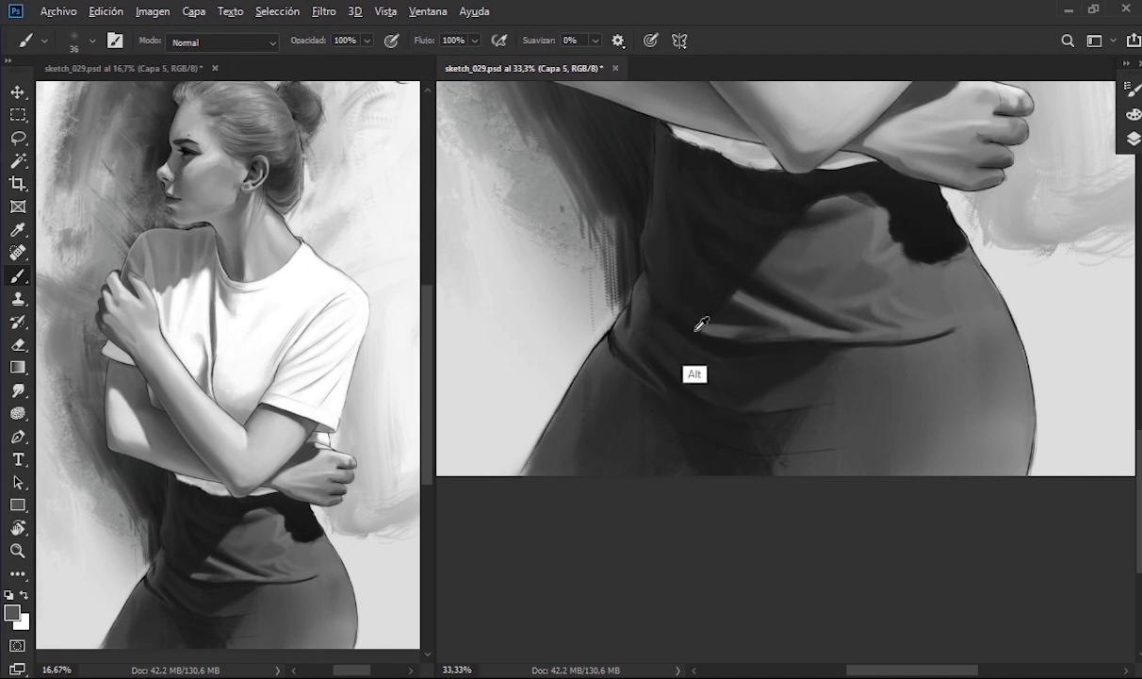
alt+click(794, 272)
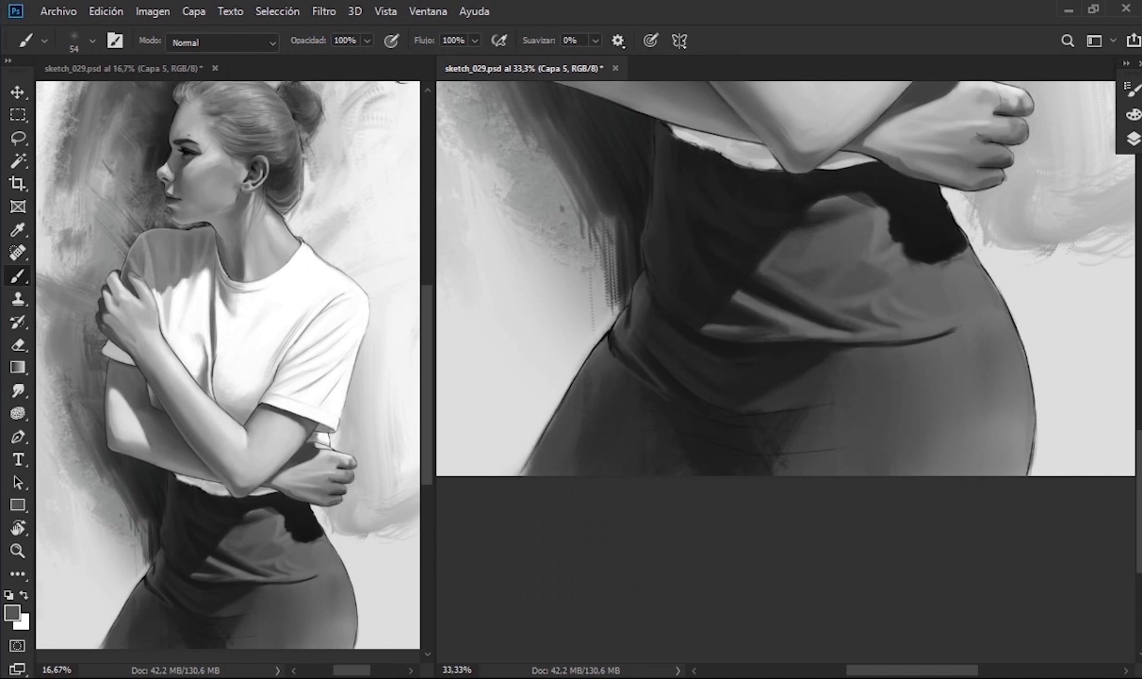
mouse_move(795, 273)
mouse_down()
mouse_move(787, 259)
mouse_move(918, 238)
mouse_up()
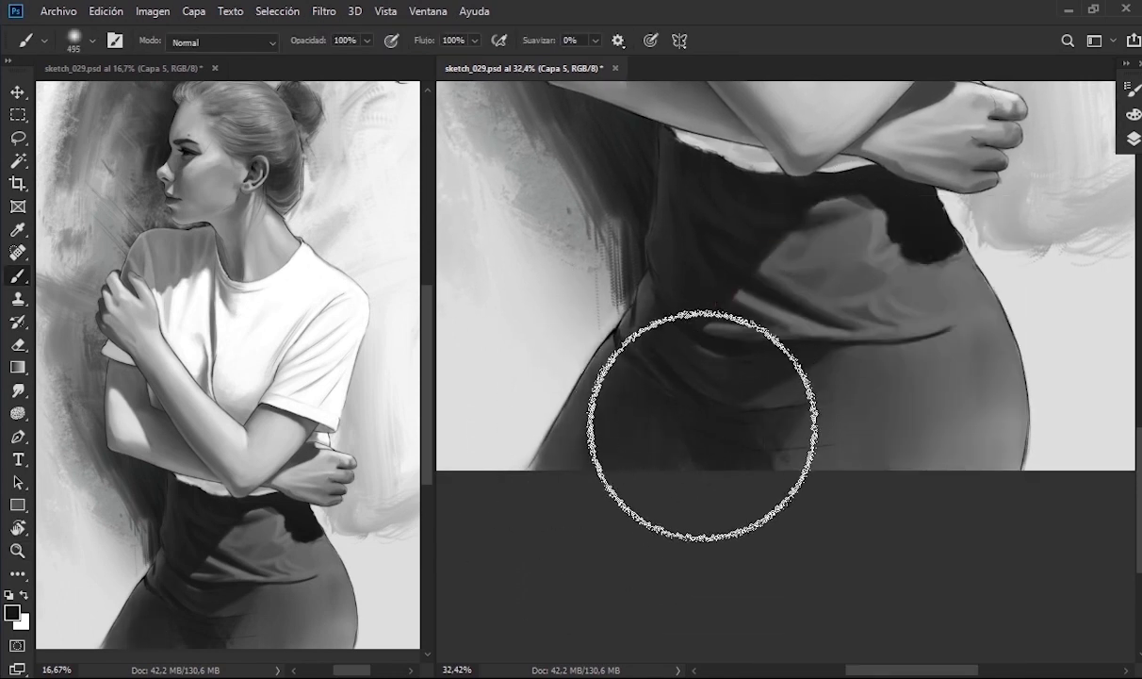
- Pick a smaller preset, sample the belly tone, and size the brush for broad shading
drag(726, 364, 784, 368)
right_click(731, 372)
double_click(910, 455)
key(bracketright)
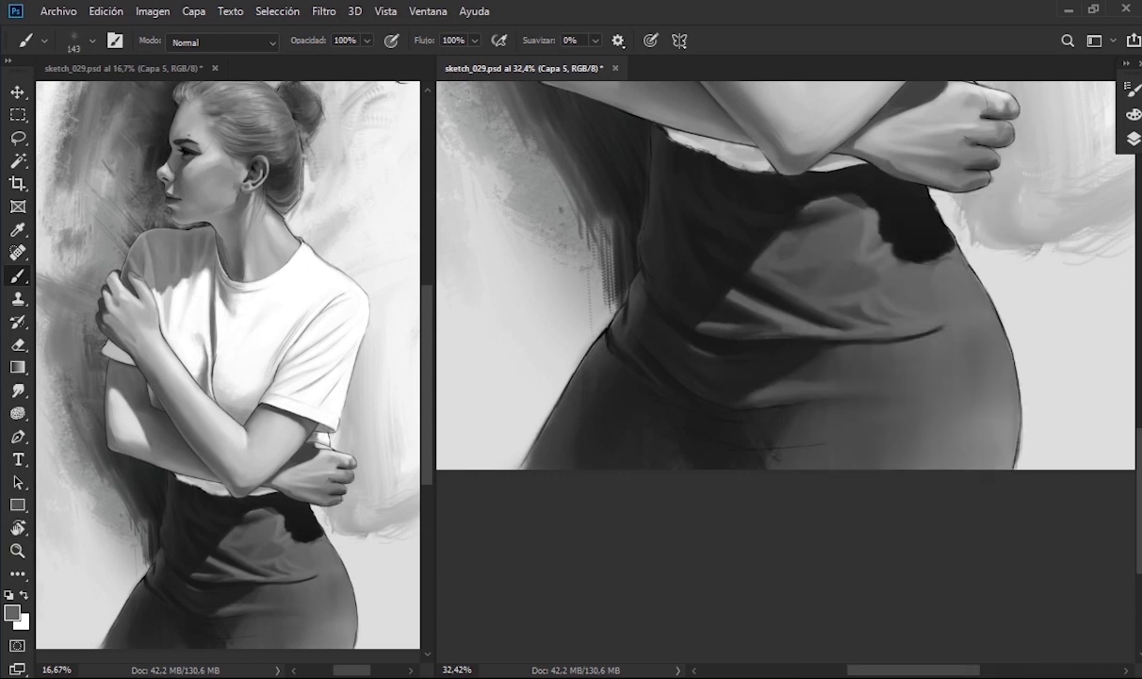
alt+click(761, 397)
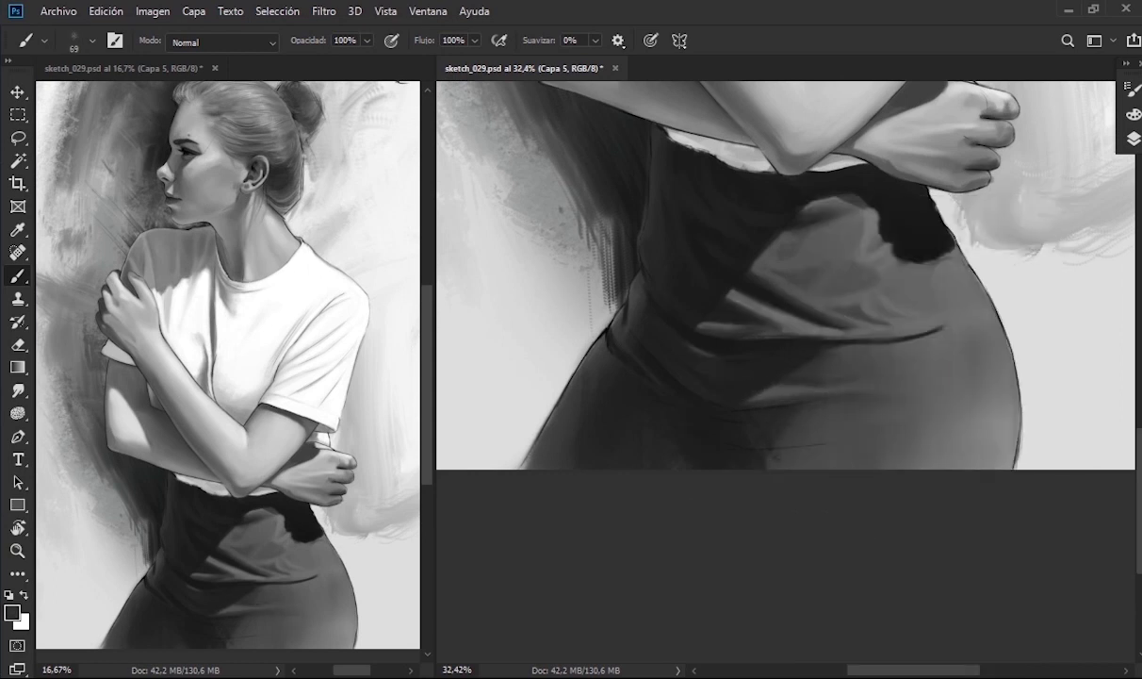
key(bracketright)
key(bracketright)
key(bracketright)
key(bracketleft)
key(bracketleft)
key(bracketleft)
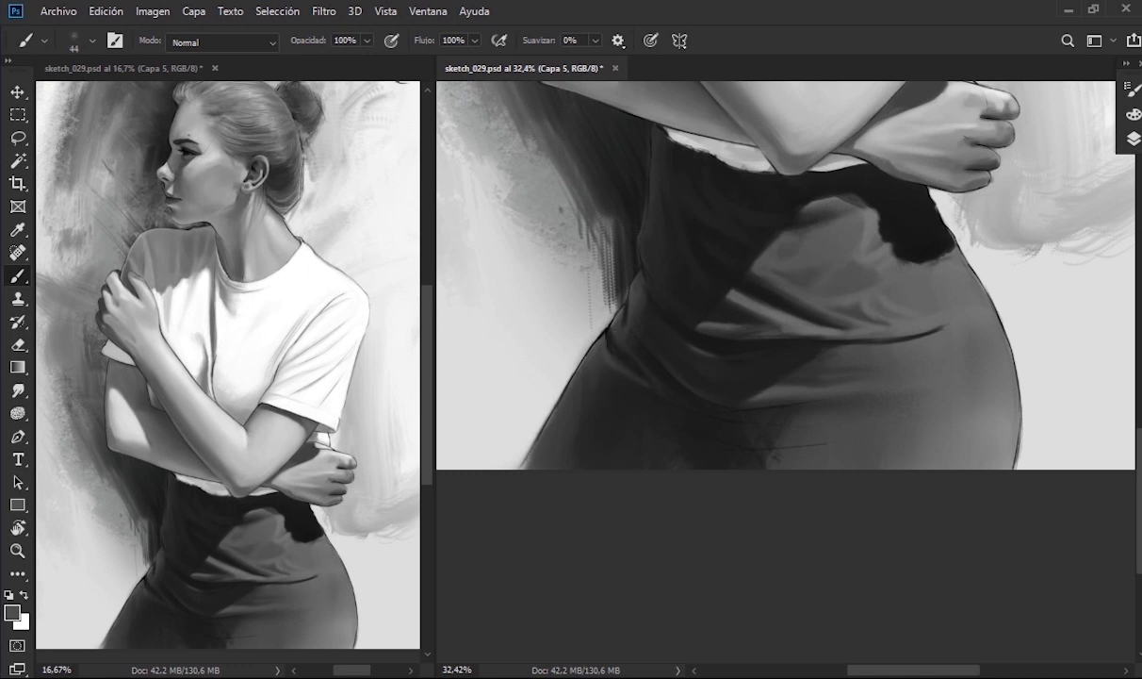
key(bracketright)
- Undo a stray belly stroke and repaint the lower-belly skirt shading at about 62 px
mouse_move(694, 413)
mouse_down()
mouse_move(682, 412)
mouse_move(782, 407)
mouse_up()
key(ctrl+z)
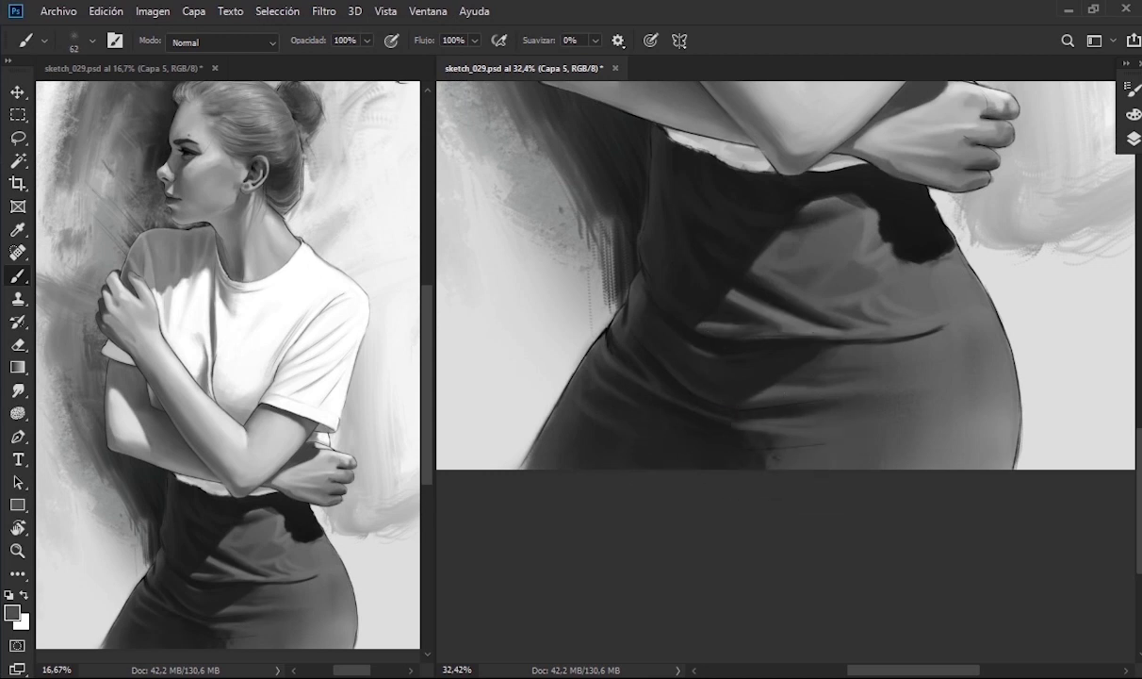
mouse_move(835, 434)
mouse_down()
mouse_move(842, 440)
mouse_move(812, 440)
mouse_up()
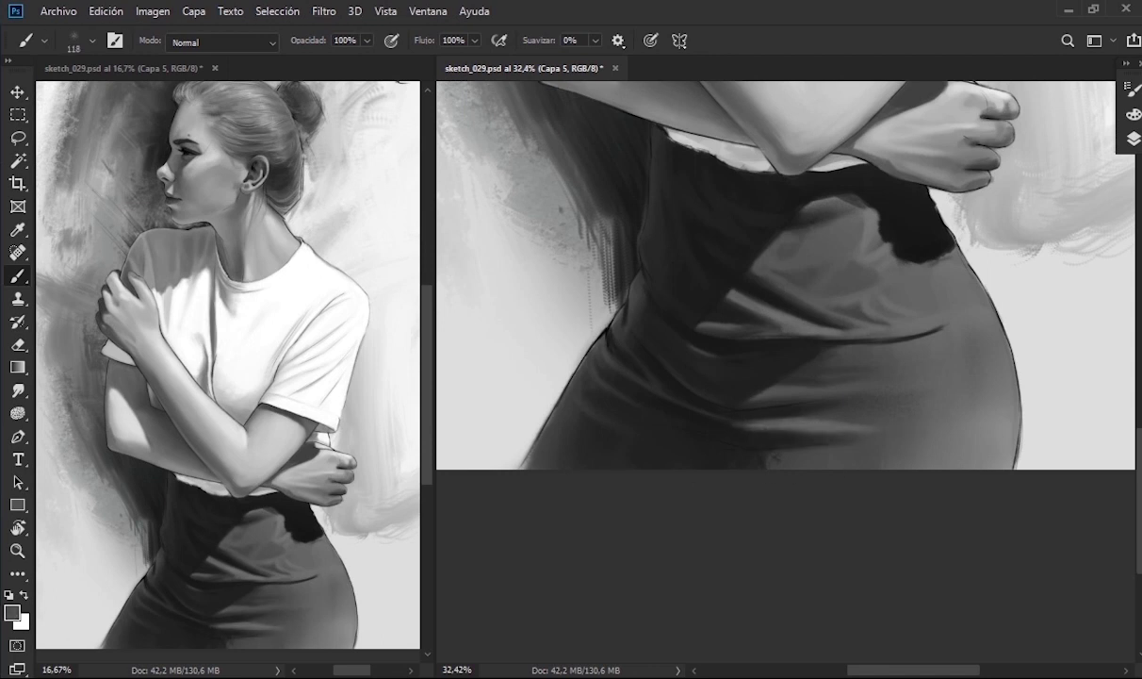
drag(726, 414, 879, 417)
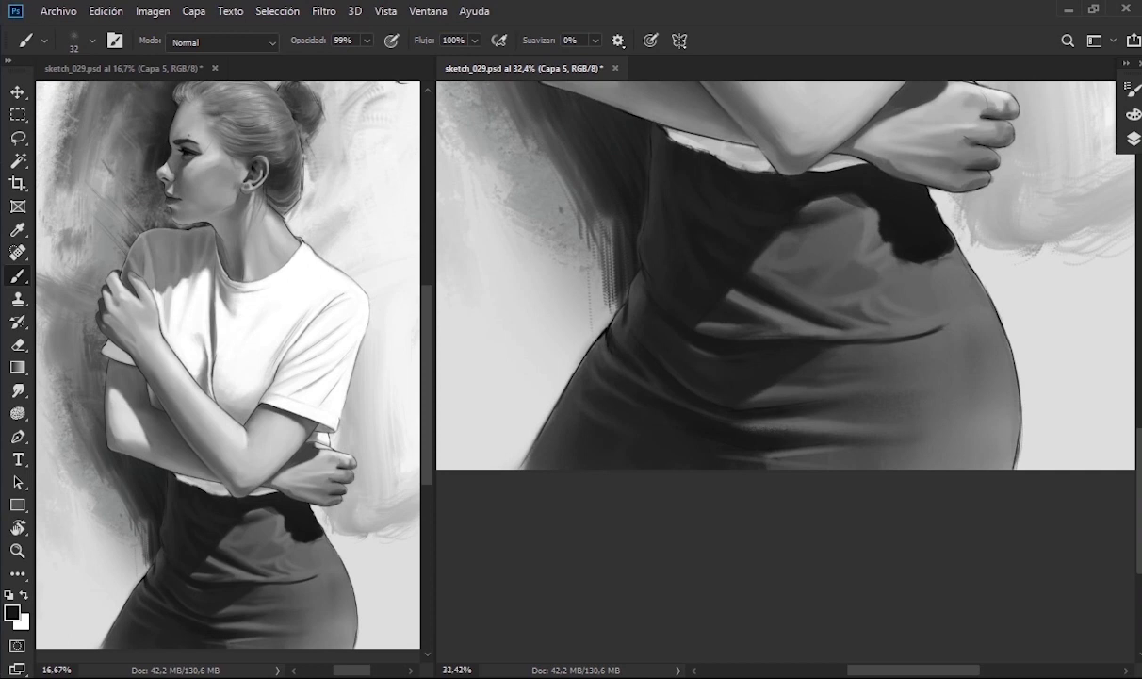
- Sample darker skirt tones near the hip and restore full paint opacity at 37 px
drag(722, 324, 782, 321)
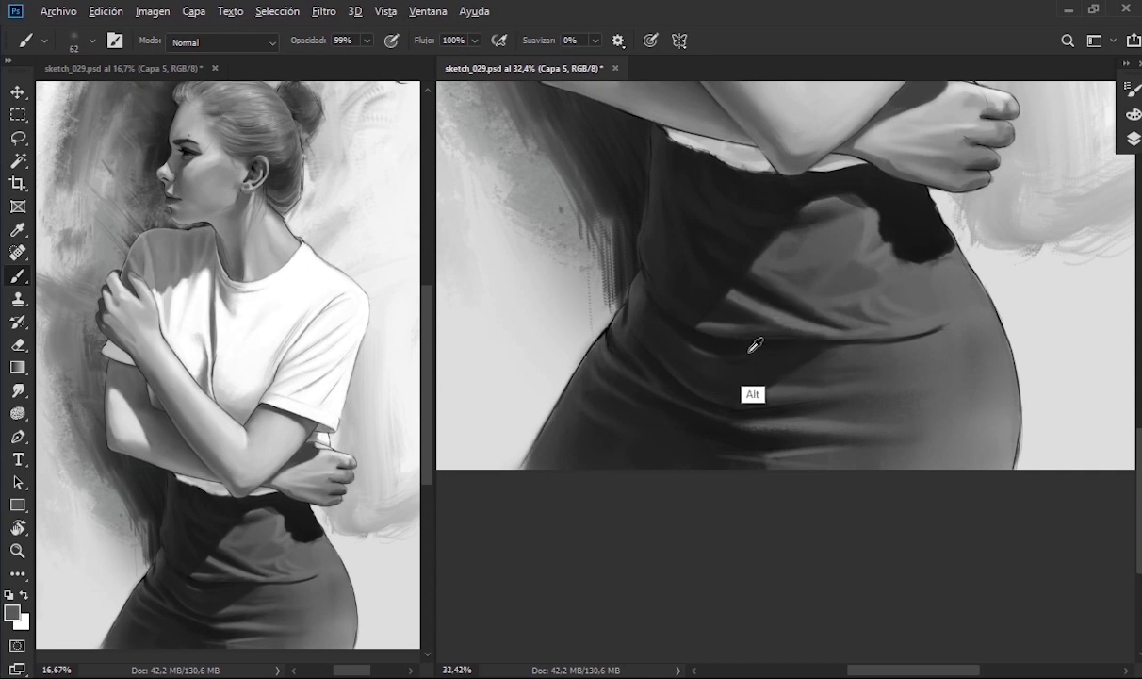
alt+click(735, 351)
alt+click(633, 334)
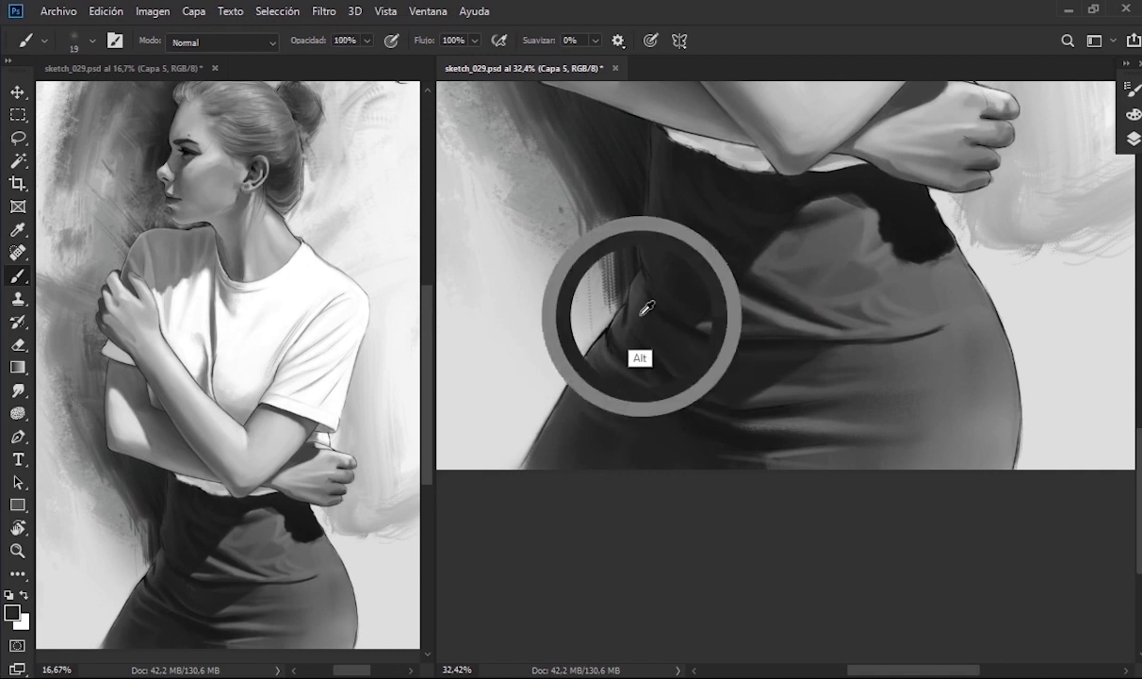
drag(640, 311, 617, 311)
key(0)
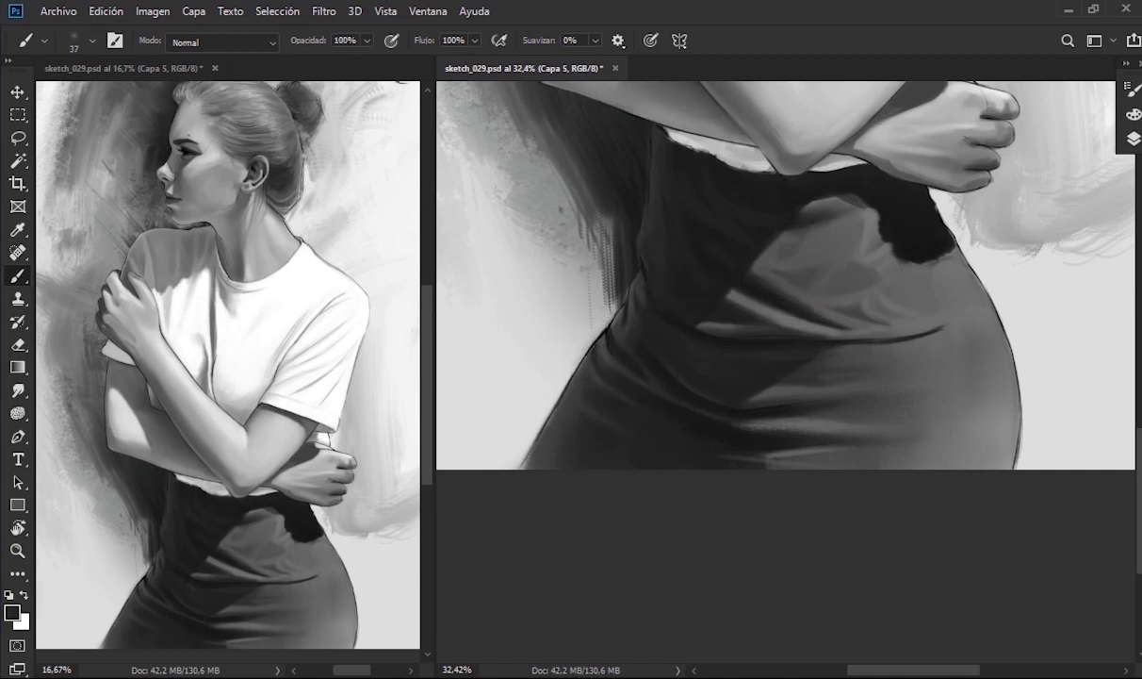
drag(603, 373, 650, 373)
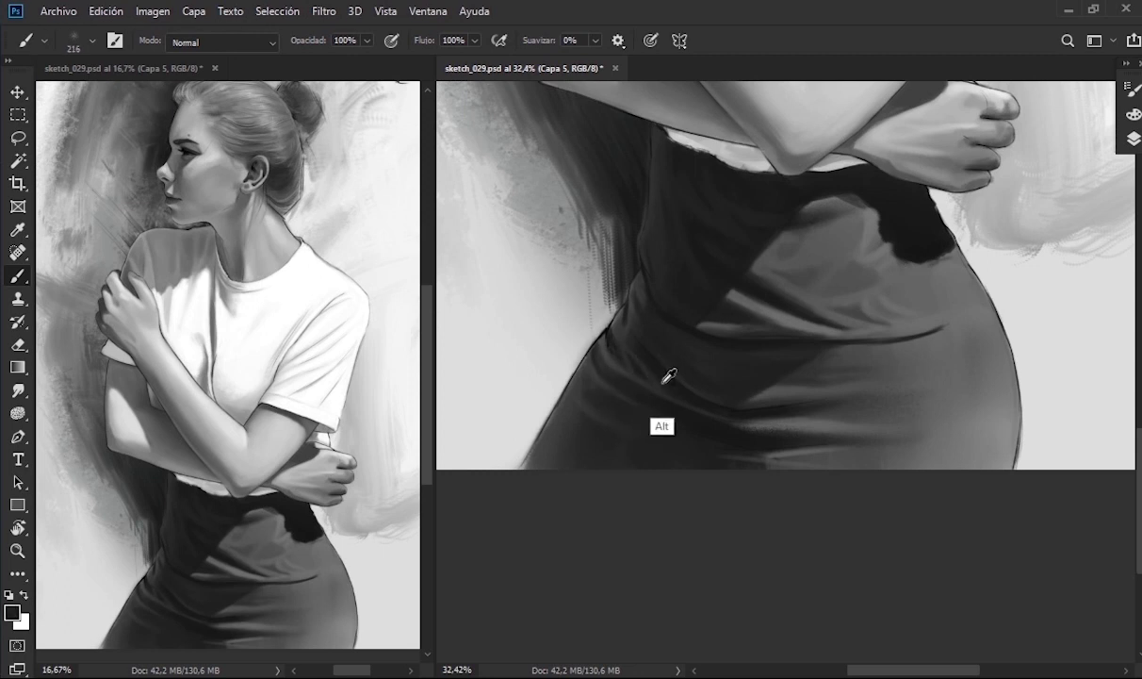
mouse_move(594, 441)
mouse_down()
mouse_move(547, 441)
mouse_move(554, 435)
mouse_up()
- Extend the near-black waistband line to the right with a 31 px brush
alt+click(504, 441)
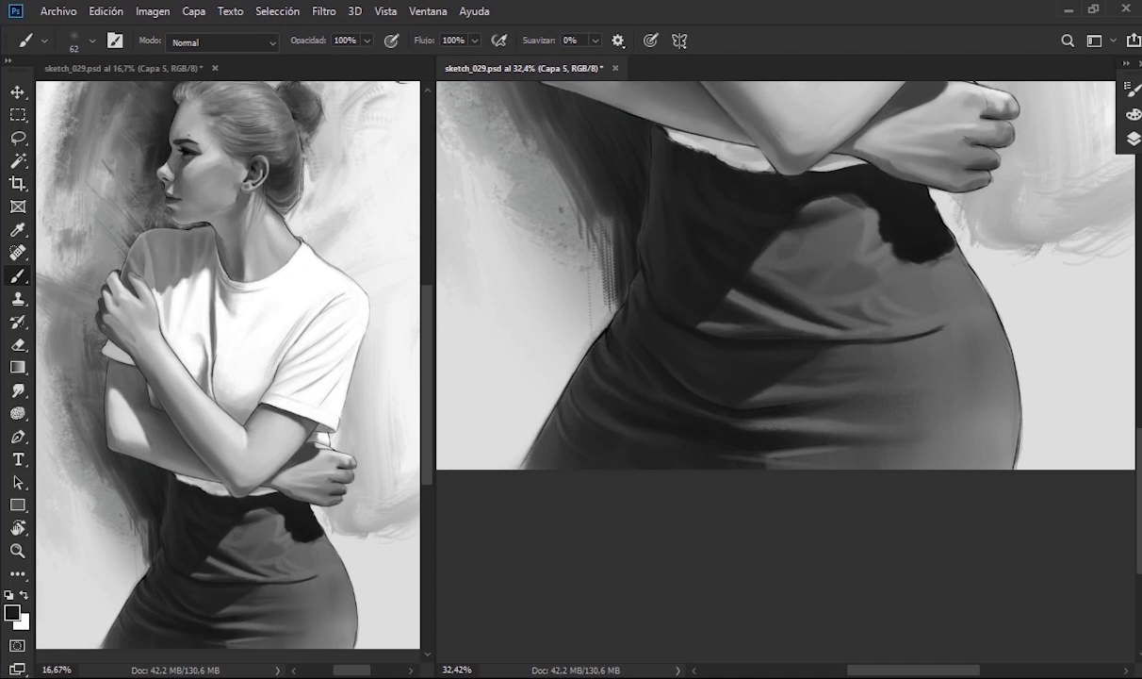
alt+click(782, 429)
drag(805, 429, 761, 434)
alt+click(761, 433)
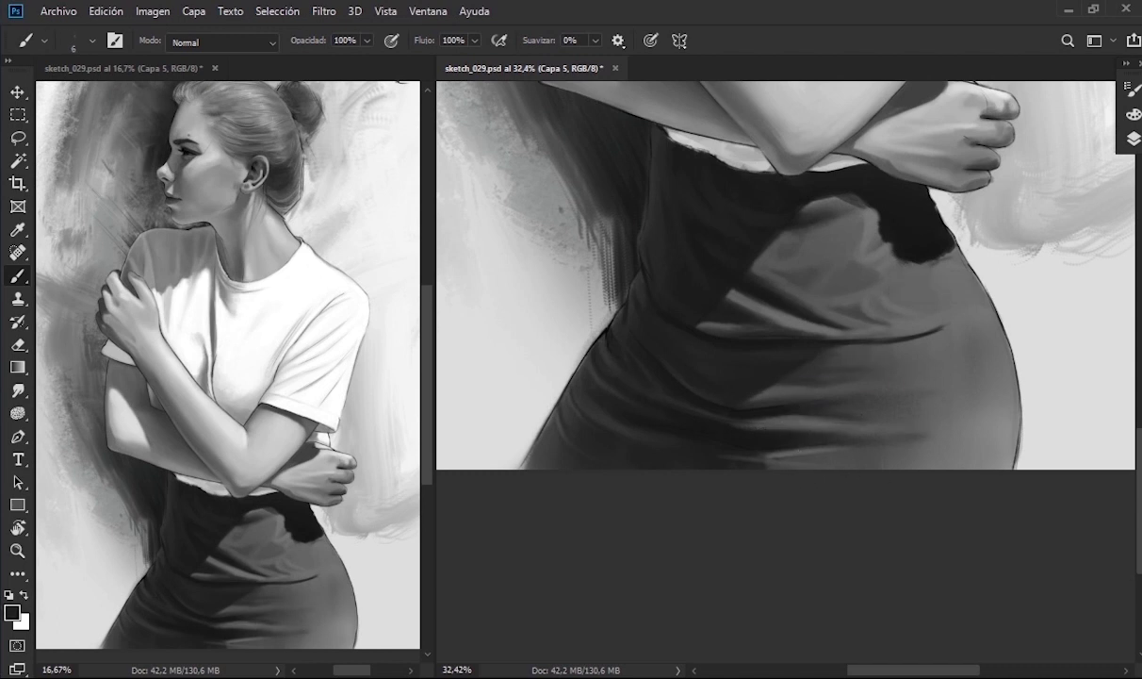
mouse_move(989, 321)
mouse_down()
mouse_move(971, 321)
mouse_move(989, 299)
mouse_up()
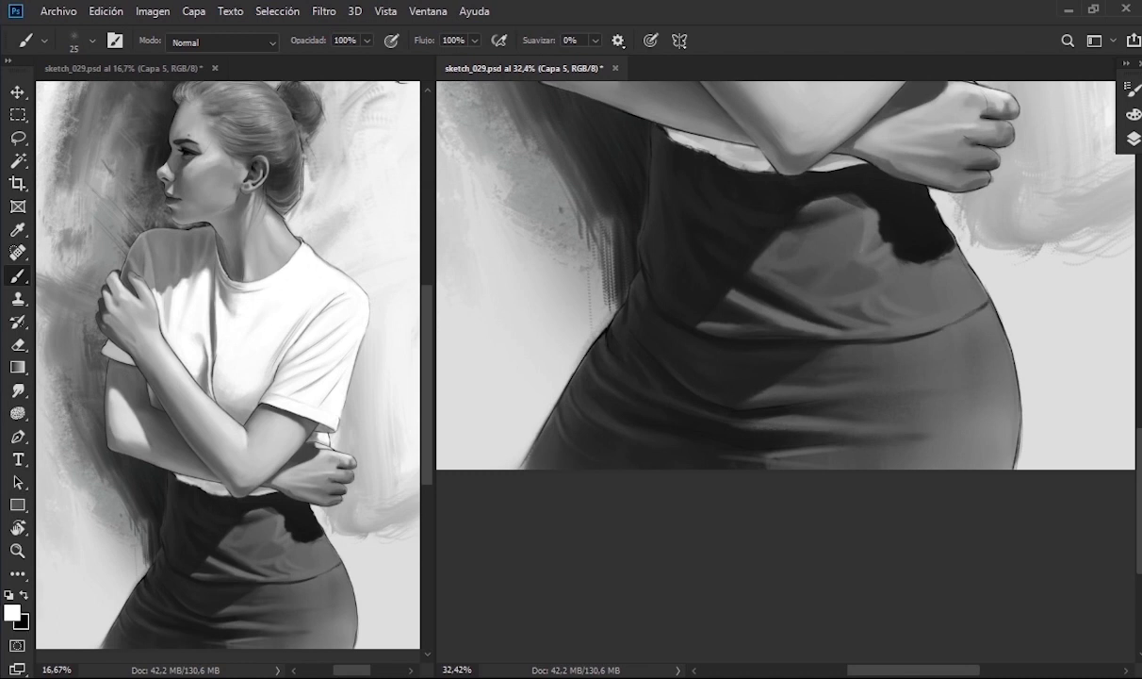
drag(741, 434, 723, 510)
alt+click(724, 510)
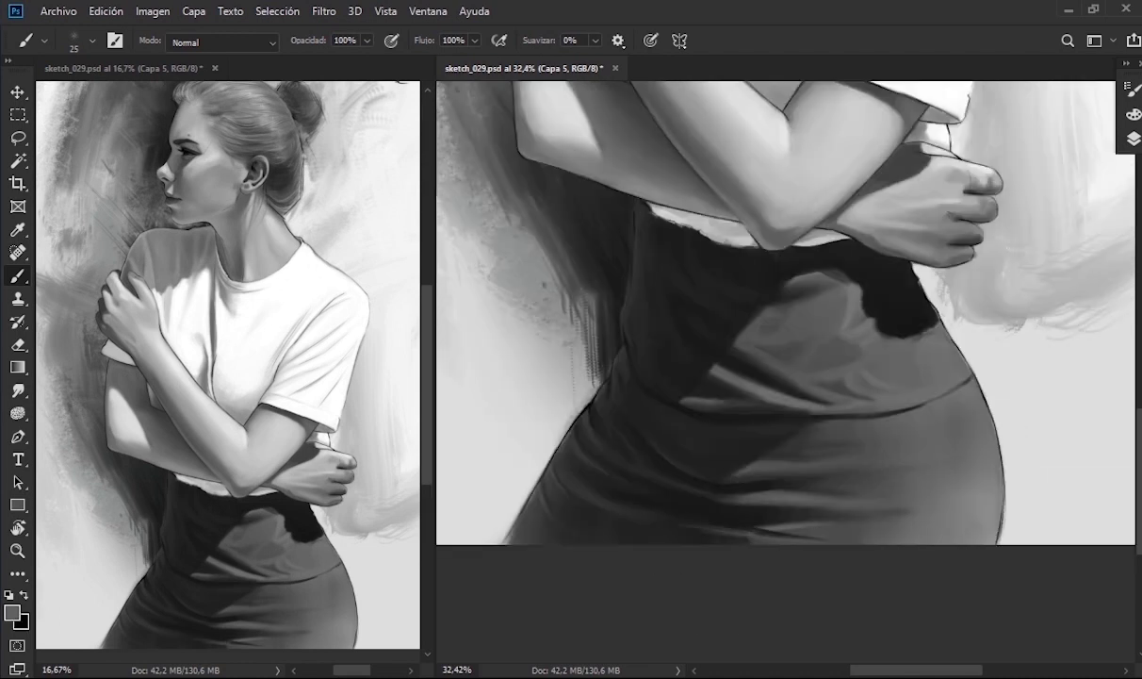
- Brighten the skirt shading near the hip with a soft brush tip in Color Dodge
alt+click(656, 518)
drag(632, 518, 716, 492)
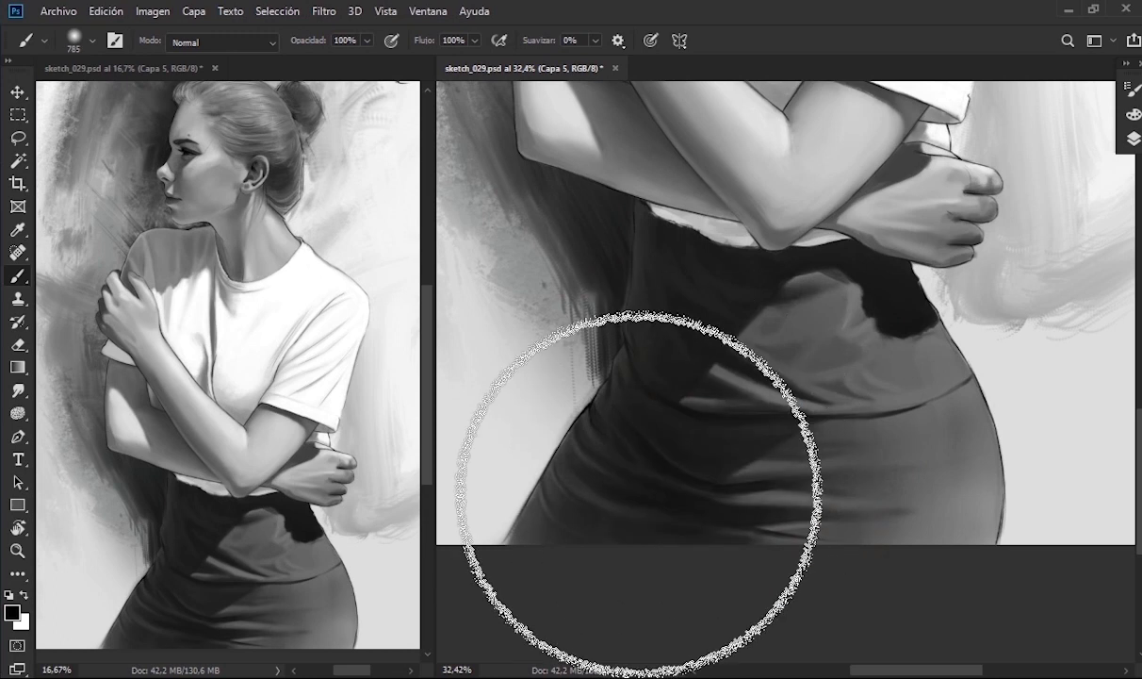
drag(638, 492, 592, 492)
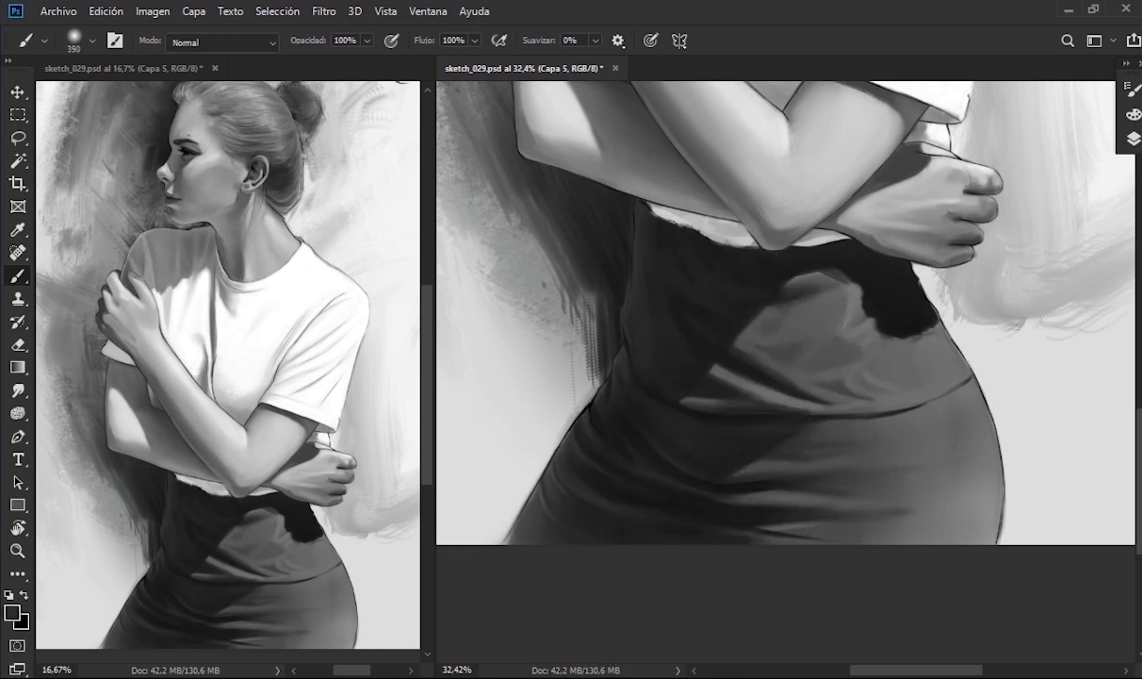
right_click(790, 193)
double_click(968, 454)
right_click(919, 430)
double_click(938, 483)
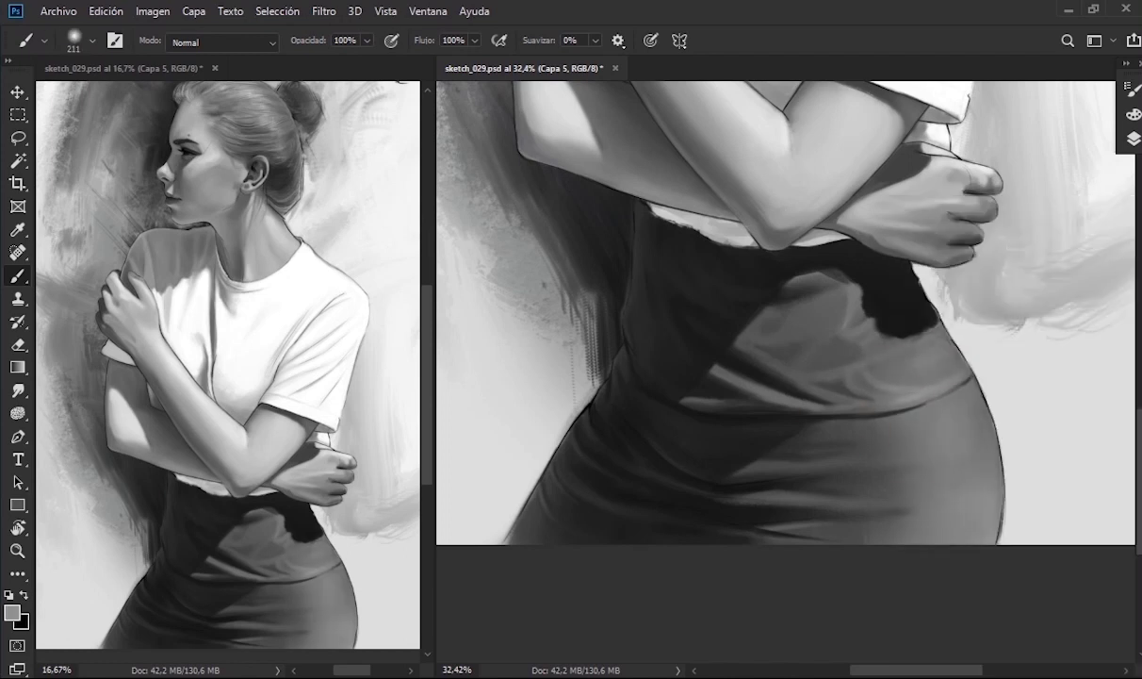
alt+click(907, 452)
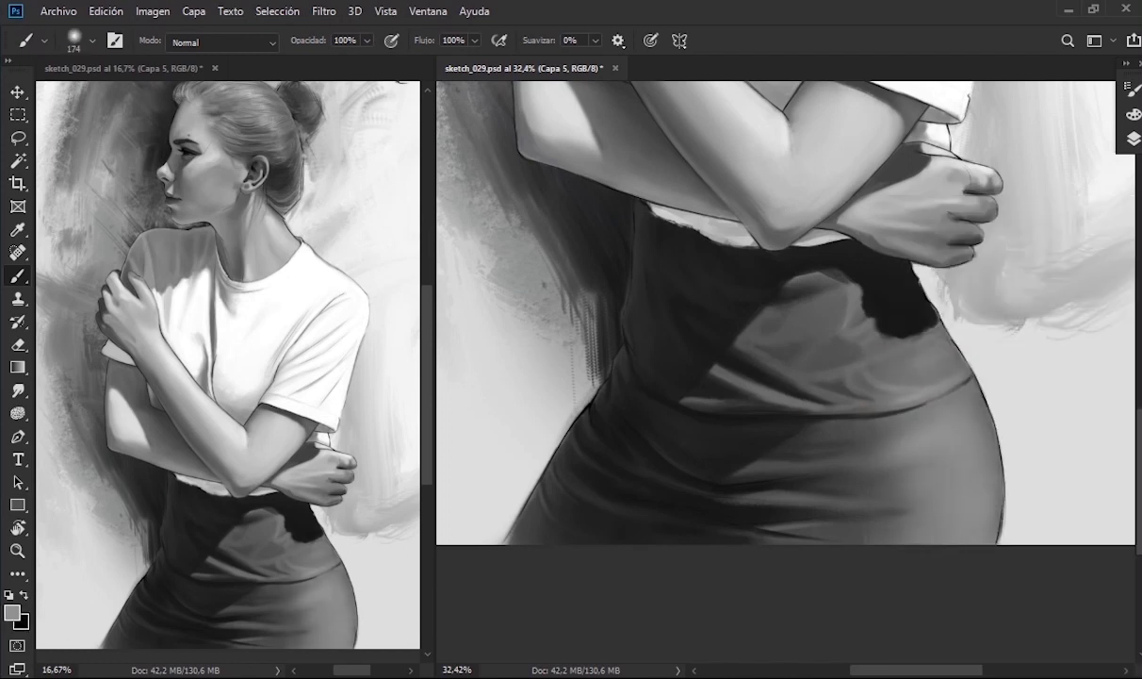
drag(907, 452, 858, 471)
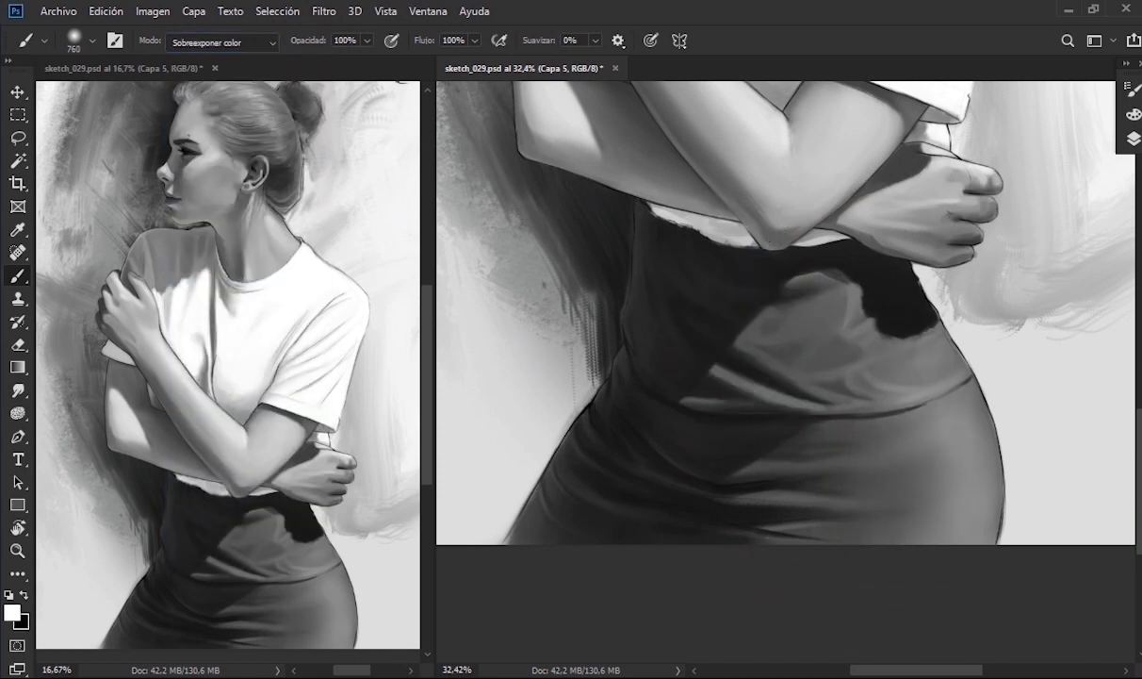
- Return to Normal mode and sample a light skirt grey with a 68–80 px brush
key(x)
key(shift+alt+n)
drag(760, 502, 745, 502)
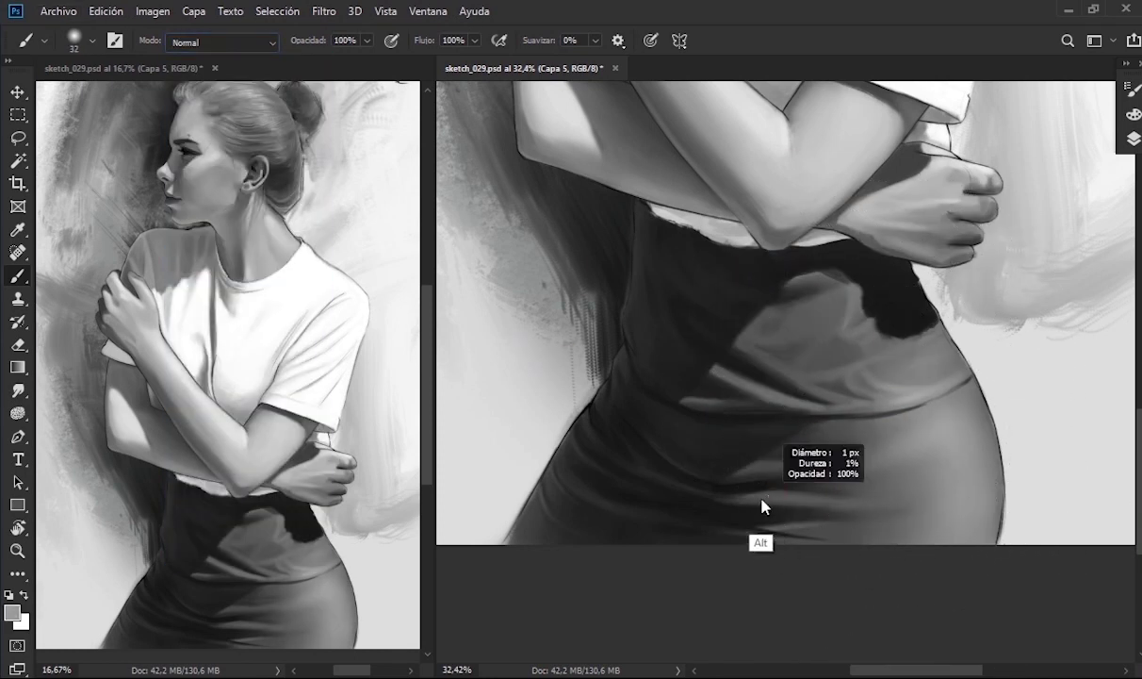
alt+click(861, 406)
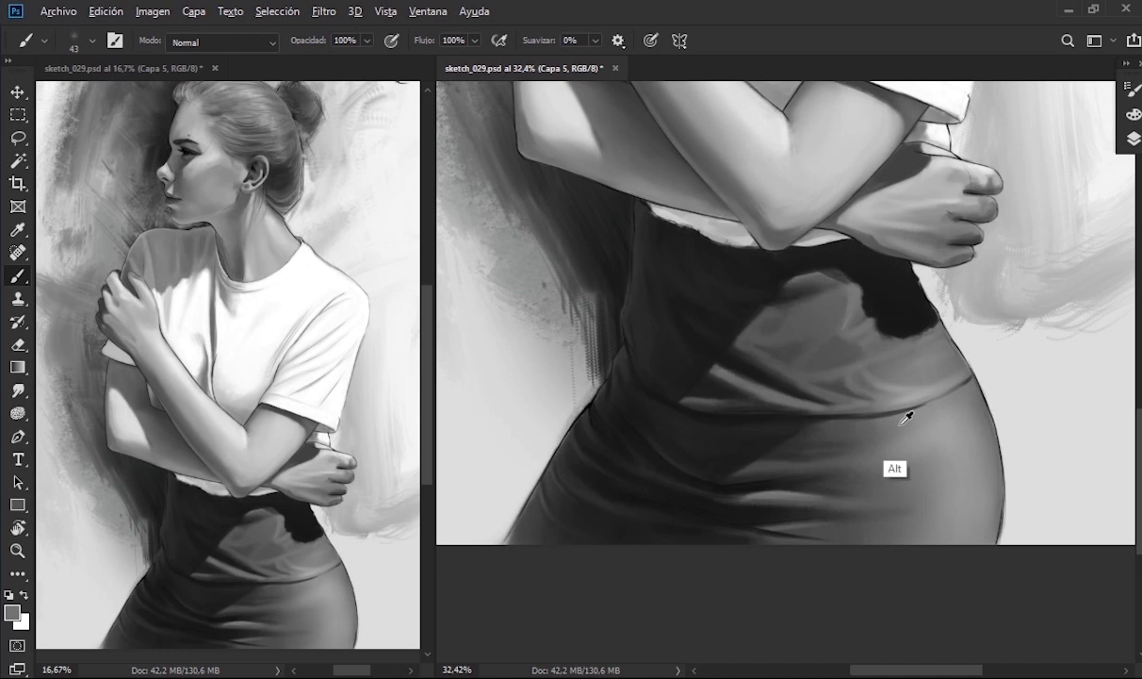
drag(717, 424, 744, 424)
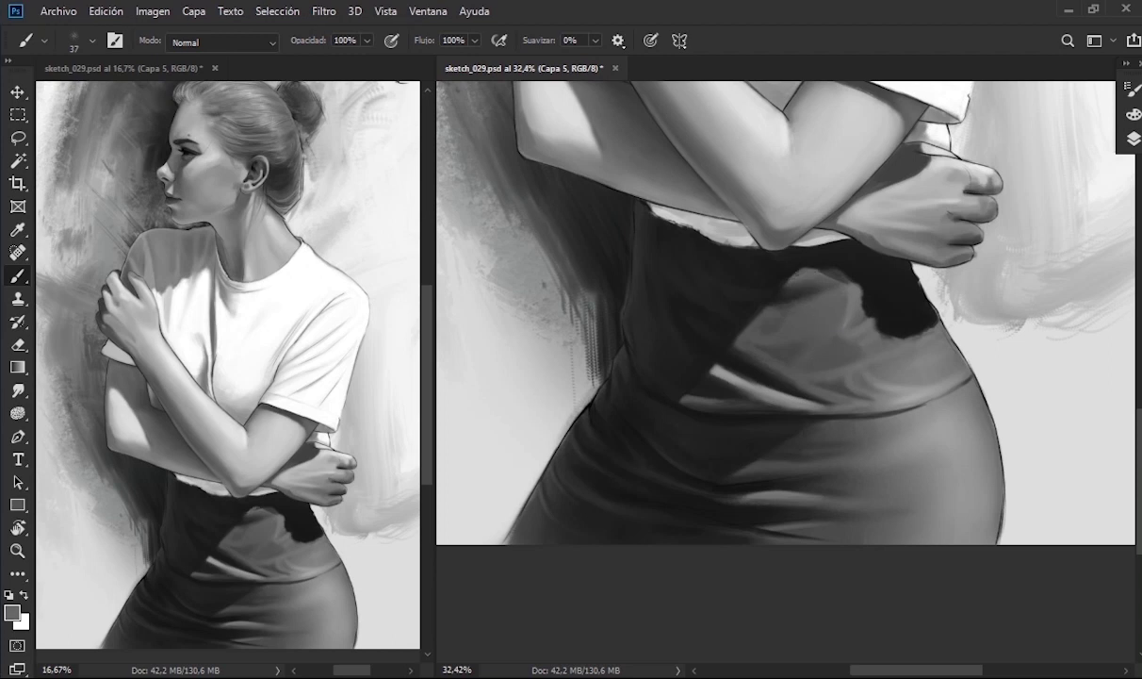
drag(783, 301, 801, 302)
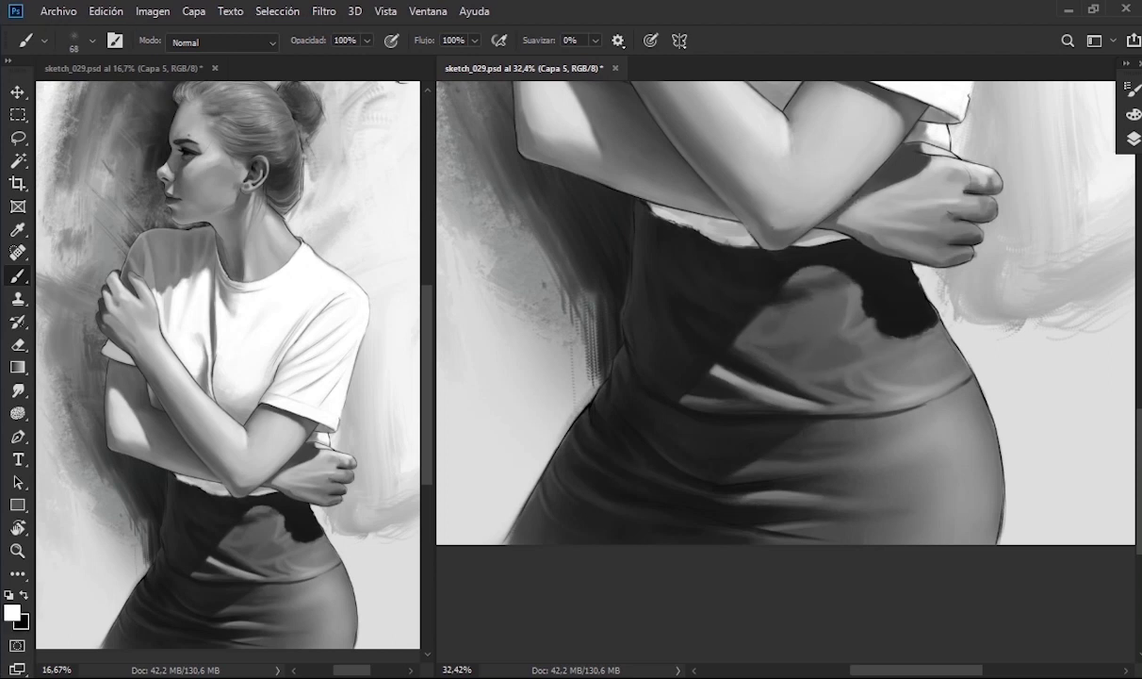
- Shade the shirt below the arm with light grey strokes and a darker edge
alt+scroll(754, 283, up, 3)
key(bracketleft)
key(bracketleft)
key(bracketleft)
alt+click(732, 448)
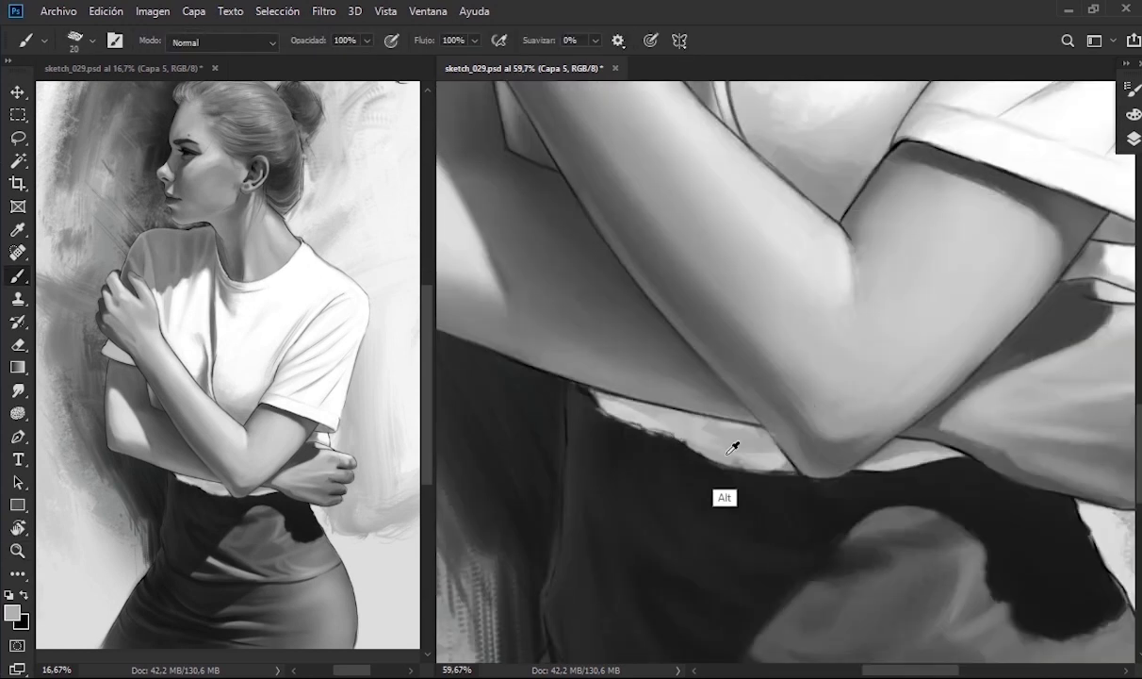
mouse_move(726, 467)
mouse_down()
mouse_move(716, 434)
mouse_move(688, 414)
mouse_up()
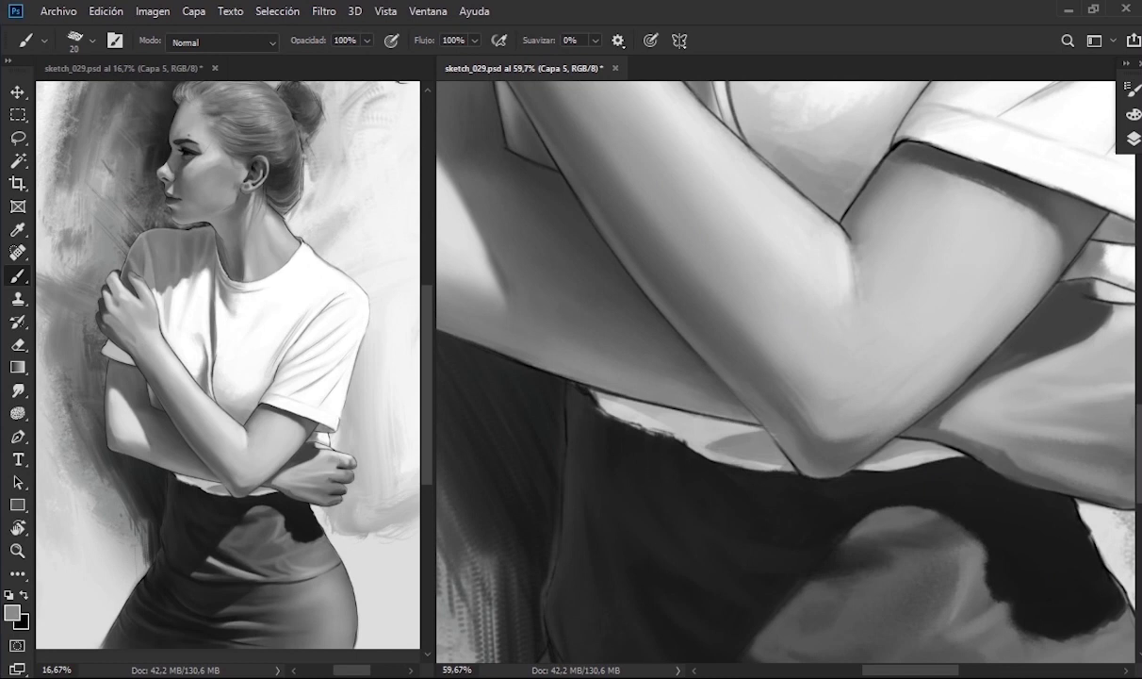
alt+click(603, 405)
drag(636, 419, 744, 443)
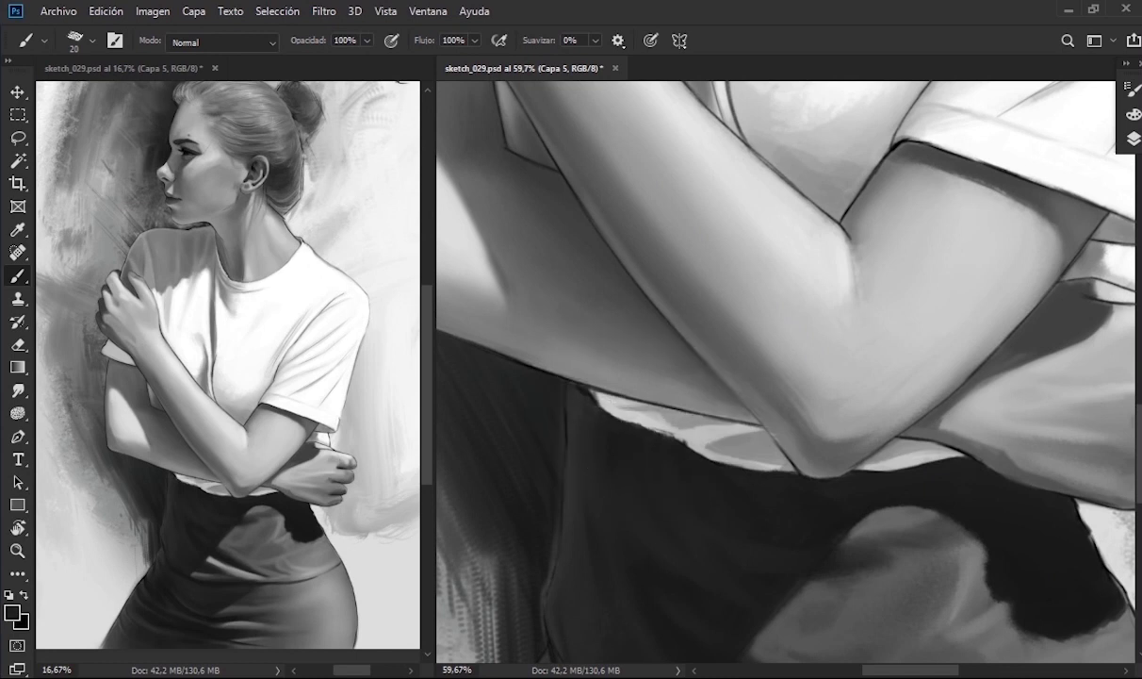
- Paint black under the arm, extend the white sleeve cuff, and lighten the hand's lower edge
key(d)
drag(575, 396, 739, 434)
drag(565, 368, 613, 396)
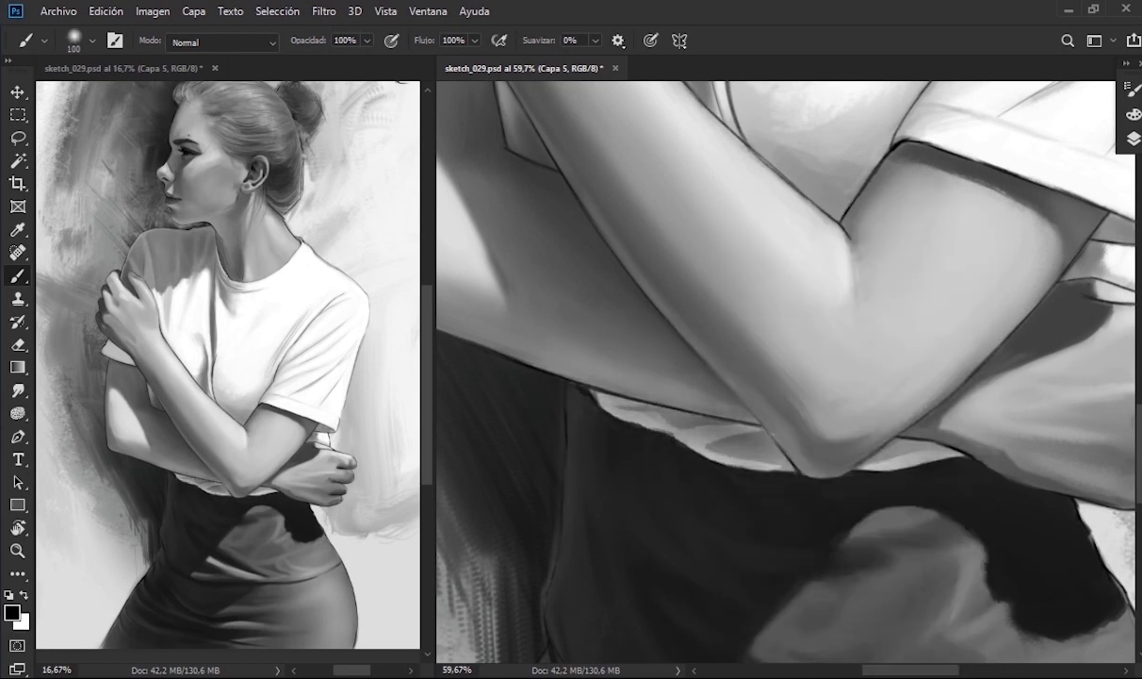
key(x)
drag(782, 340, 843, 354)
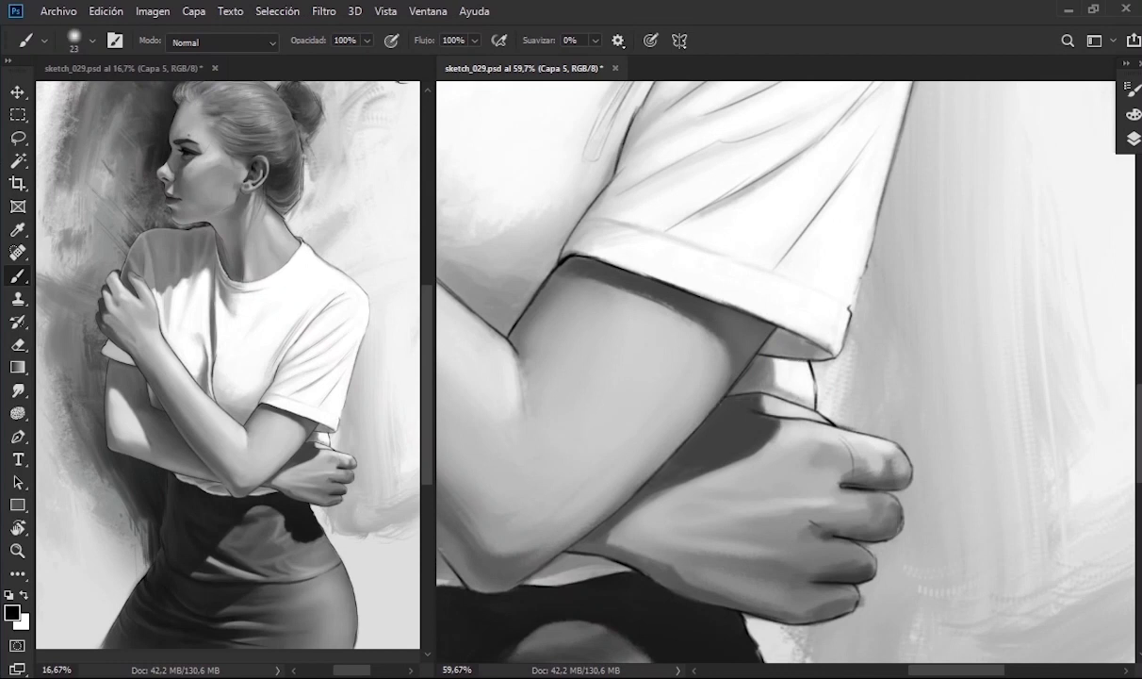
alt+click(782, 617)
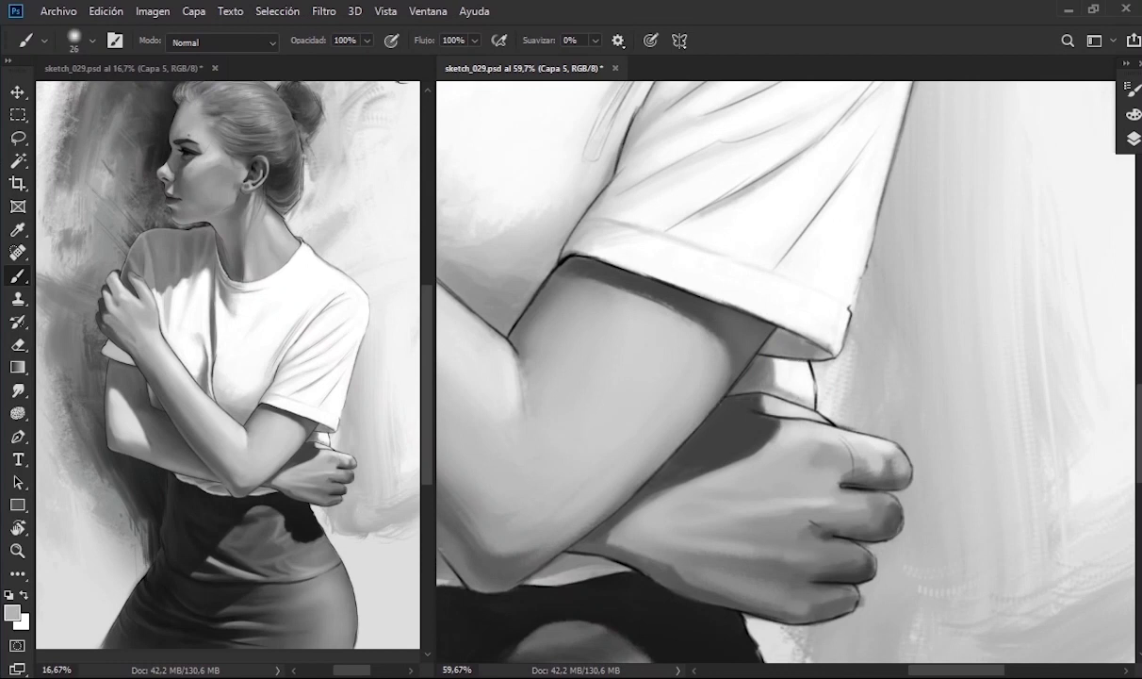
drag(721, 523, 825, 556)
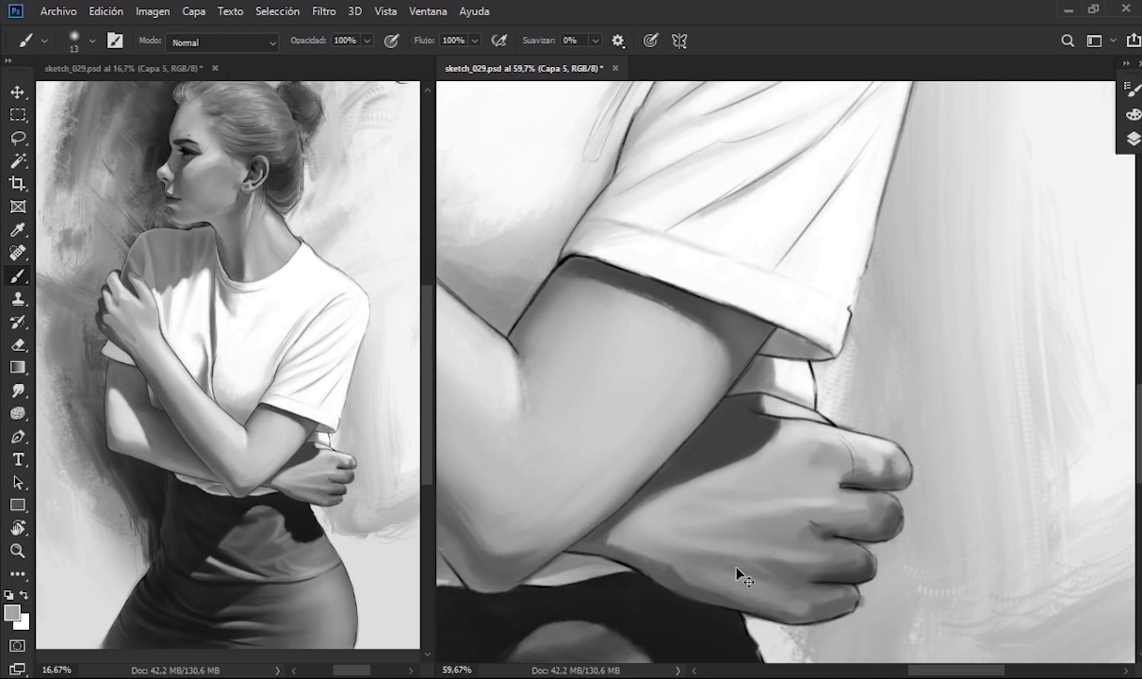
- Check the line and Capa 5 layers, pick a larger brush, and zoom out to the whole figure
drag(744, 578, 790, 476)
click(1133, 137)
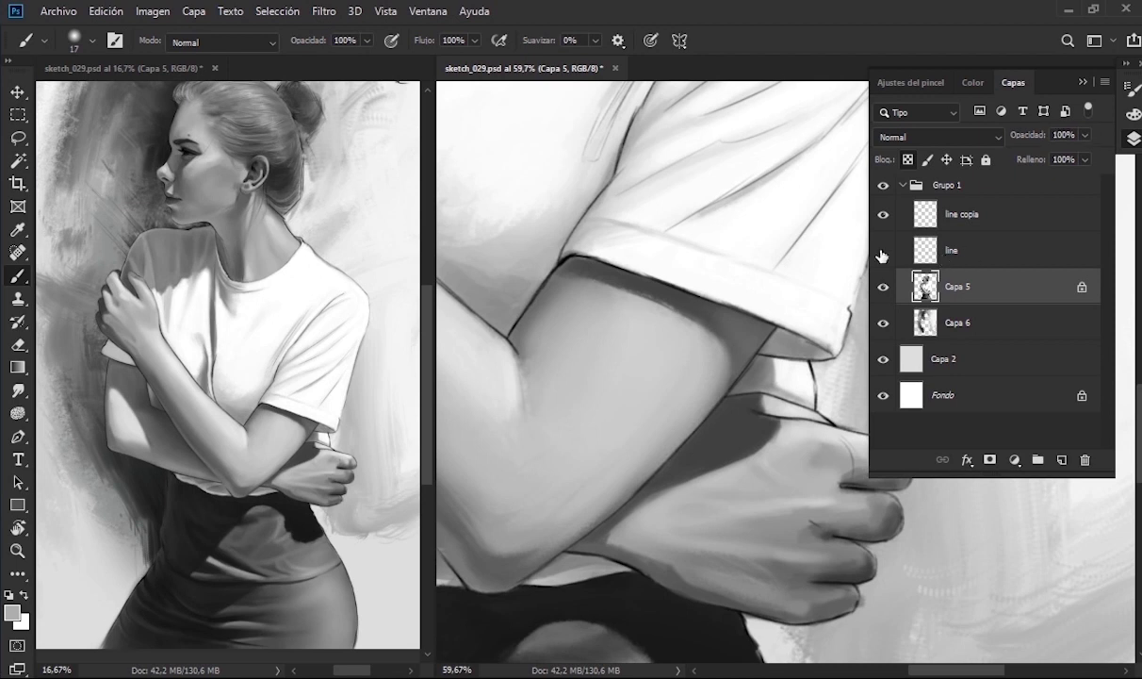
click(971, 249)
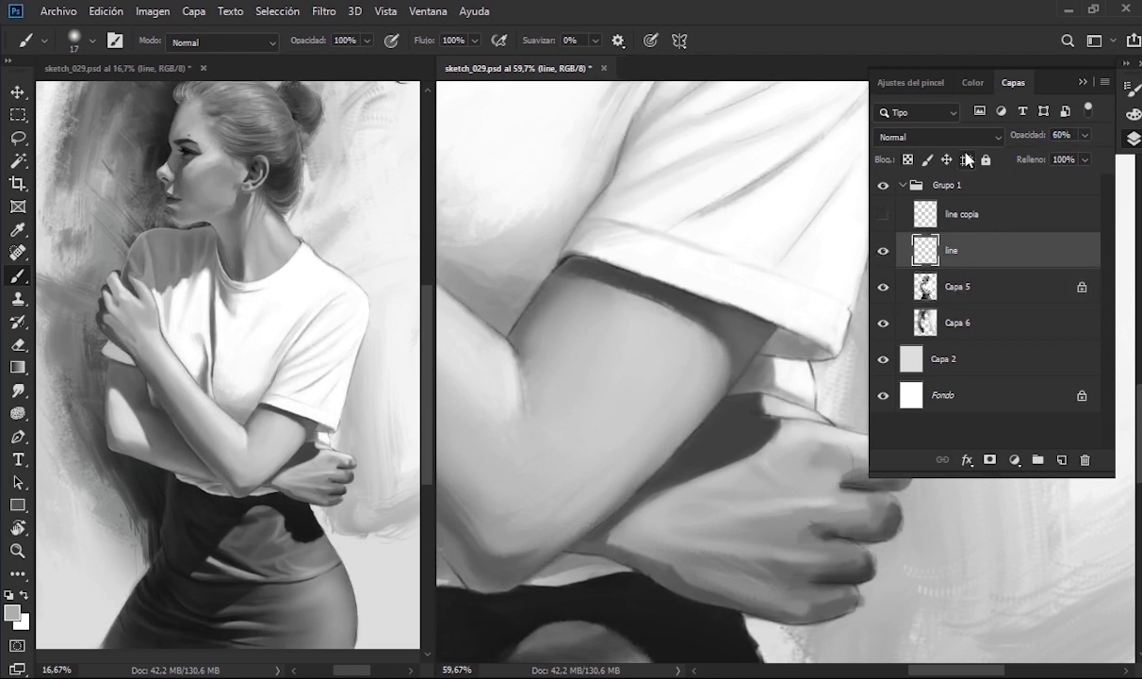
click(958, 285)
drag(848, 518, 735, 311)
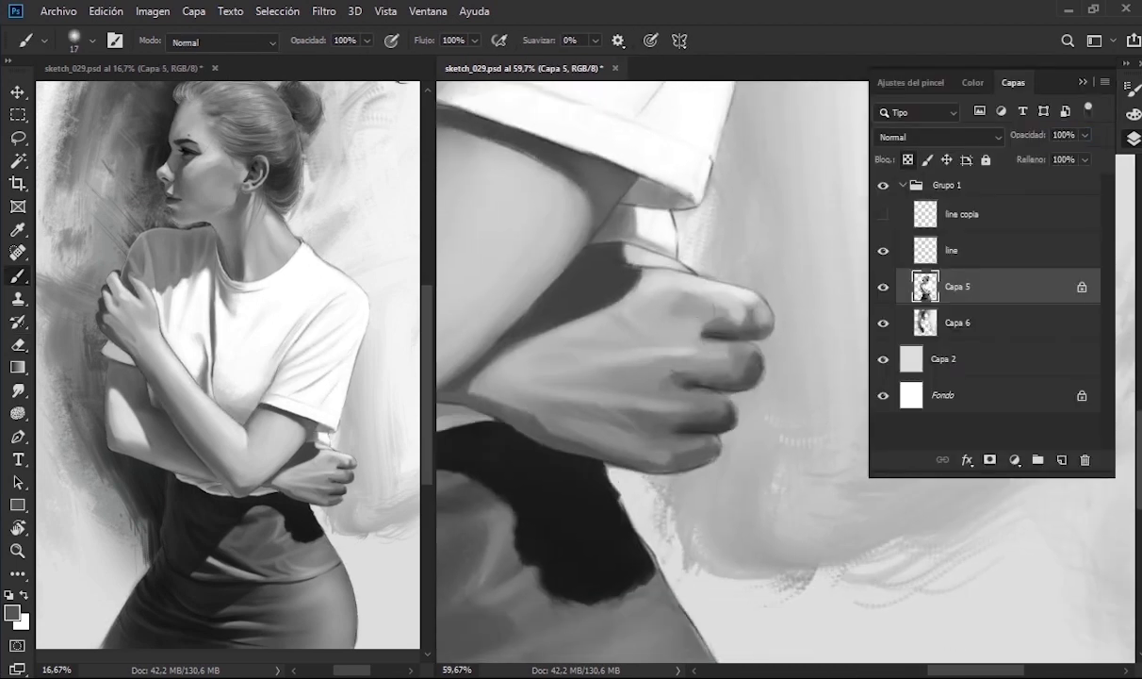
right_click(744, 193)
double_click(767, 489)
key(ctrl+minus)
key(ctrl+minus)
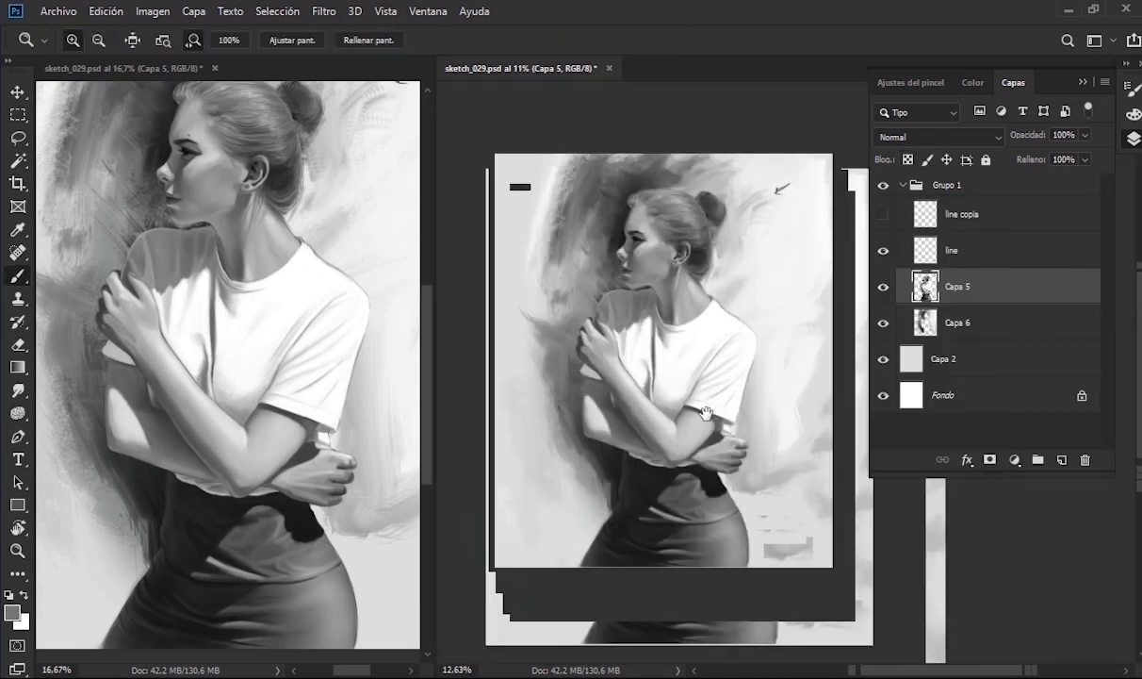
key(ctrl+minus)
key(ctrl+minus)
- Flip the canvas horizontally and paint a Quick Mask over the hugging arm, shoulder and sleeve
key(ctrl+shift+h)
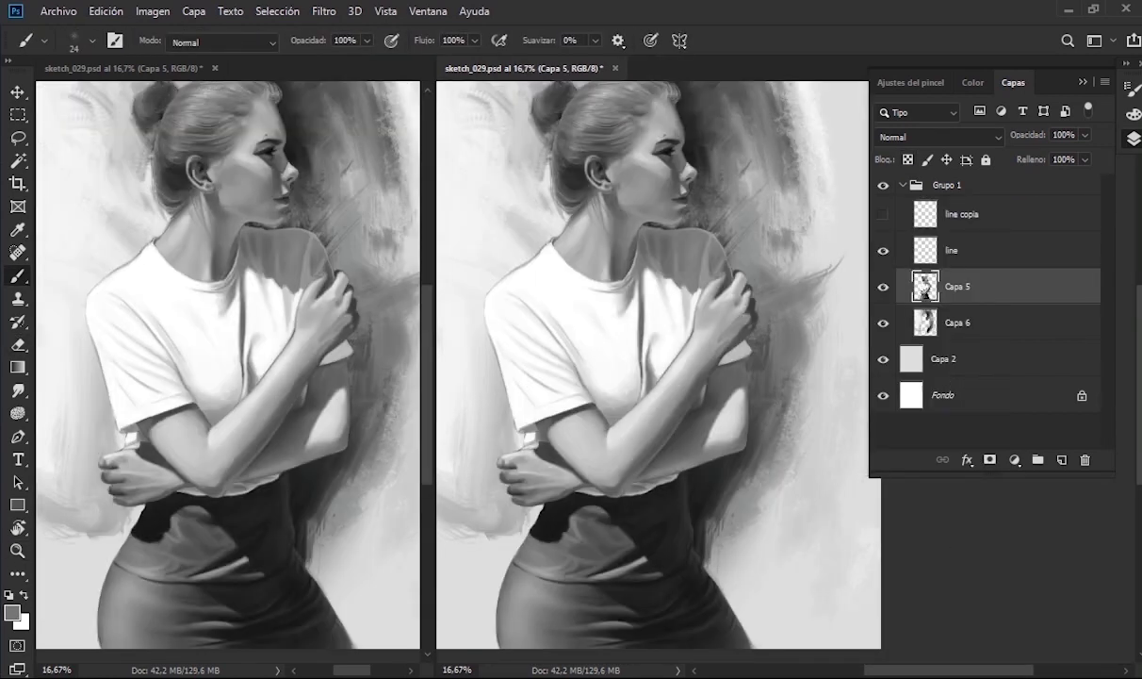
scroll(735, 311, up, 3)
right_click(768, 203)
double_click(867, 549)
key(q)
mouse_move(775, 327)
mouse_down()
mouse_move(709, 351)
mouse_move(648, 499)
mouse_up()
mouse_move(762, 283)
mouse_down()
mouse_move(801, 368)
mouse_move(799, 476)
mouse_up()
drag(818, 247, 640, 330)
mouse_move(679, 584)
mouse_down()
mouse_move(622, 245)
mouse_move(490, 396)
mouse_move(471, 207)
mouse_up()
- Repaint the shoulder and sleeve inside the mask selection, deselect, and flip the canvas back
key(q)
drag(686, 346, 744, 311)
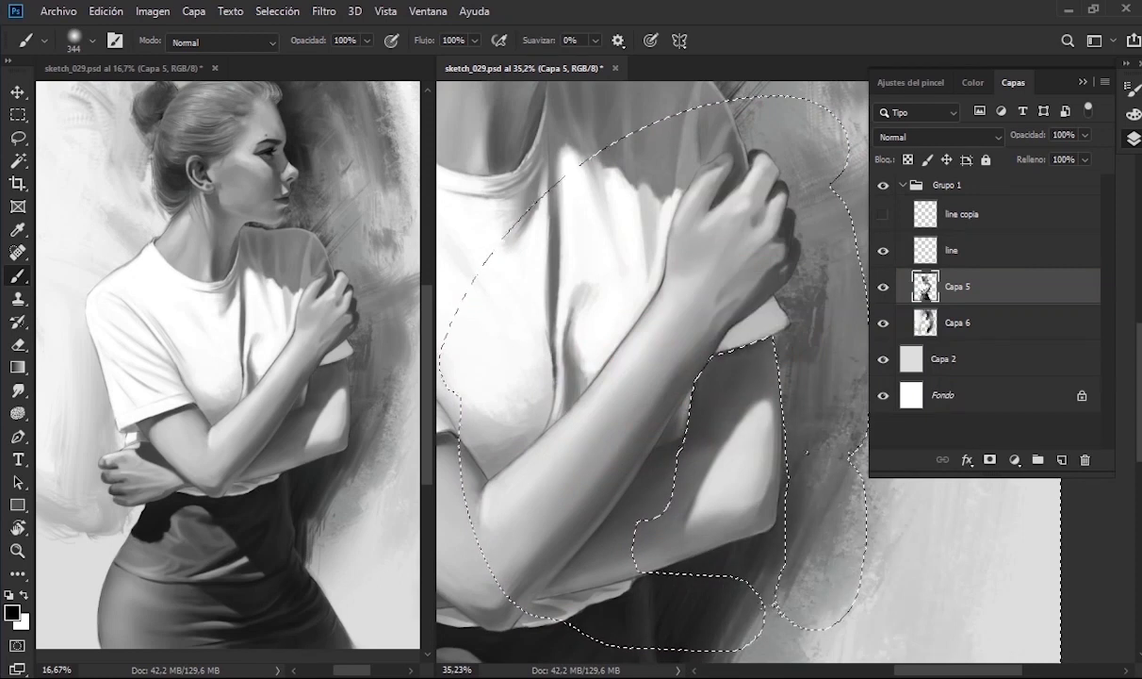
key(ctrl+d)
key(ctrl+shift+h)
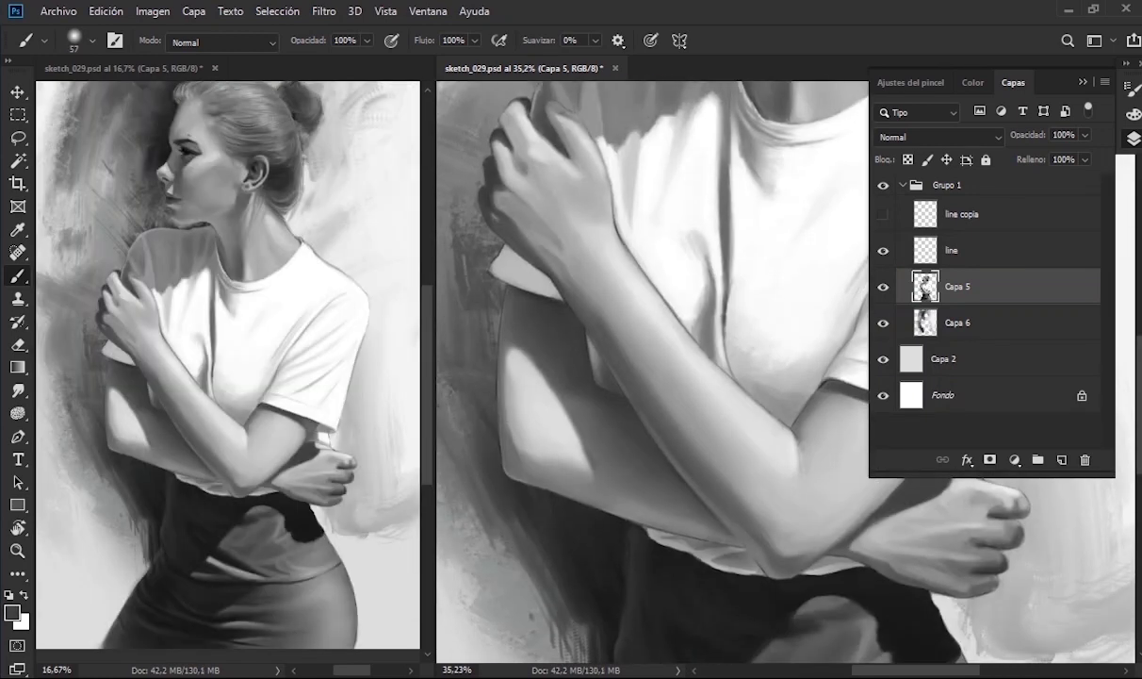
- Repaint and soften the shirt's inner neckline fold, then zoom out to the whole figure
drag(595, 386, 608, 386)
mouse_move(596, 454)
mouse_down()
mouse_move(565, 454)
mouse_move(577, 452)
mouse_up()
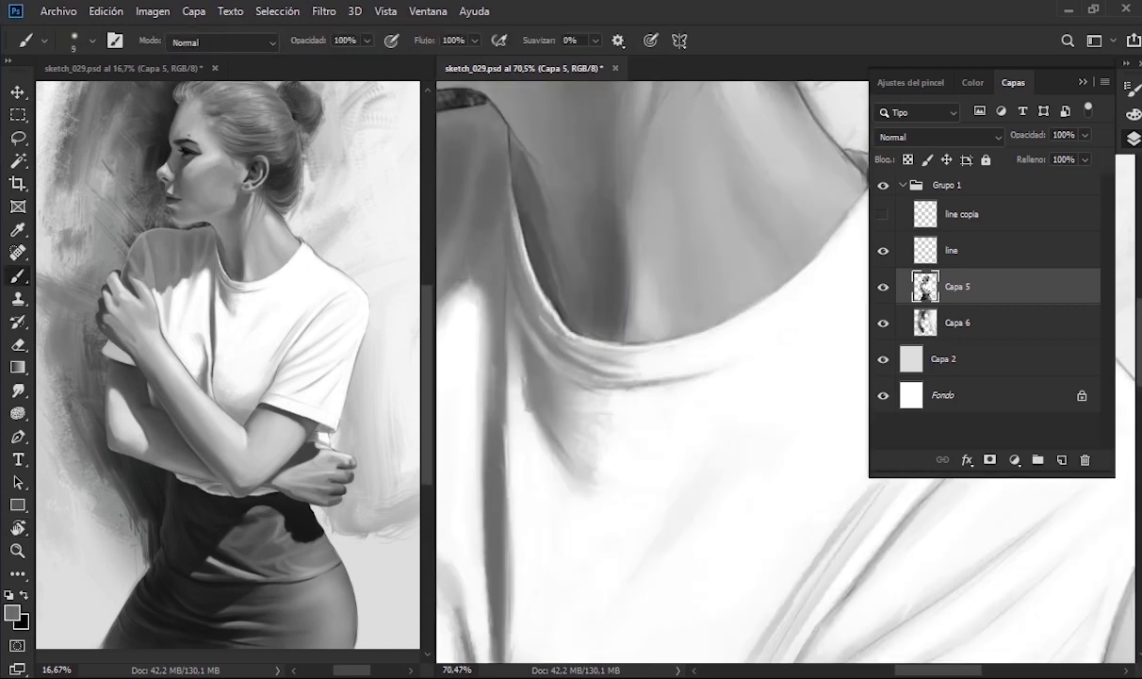
mouse_move(492, 302)
mouse_down()
mouse_move(514, 367)
mouse_move(517, 438)
mouse_up()
drag(546, 325, 490, 212)
drag(490, 170, 498, 231)
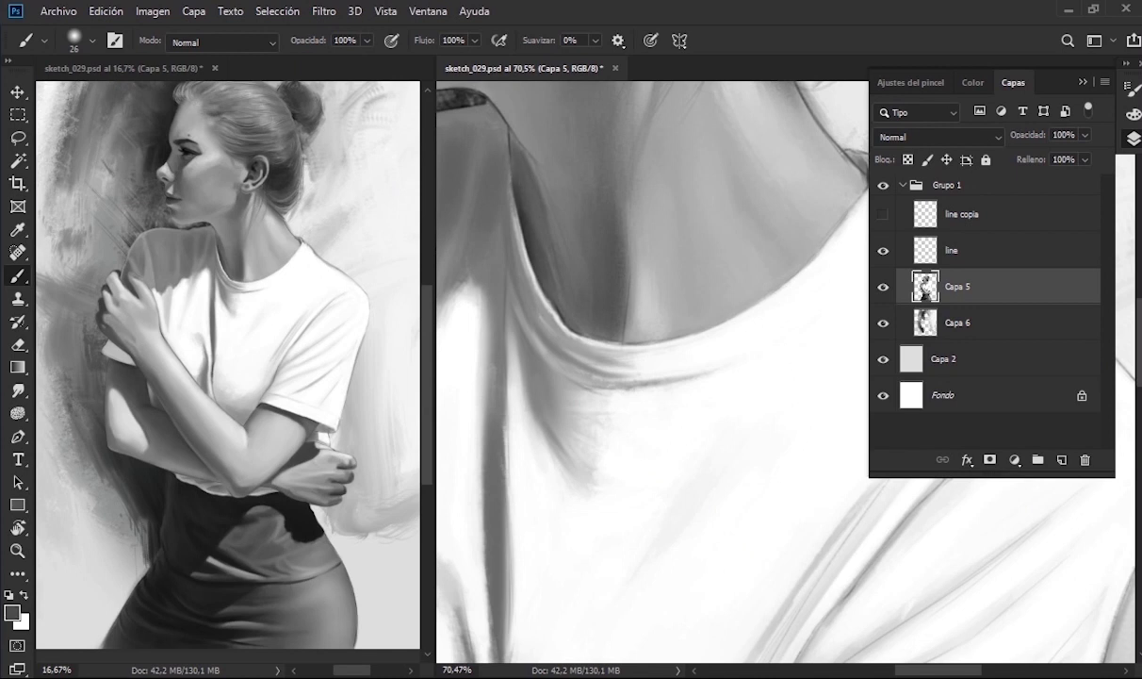
key(bracketright)
key(ctrl+minus)
key(ctrl+minus)
key(ctrl+minus)
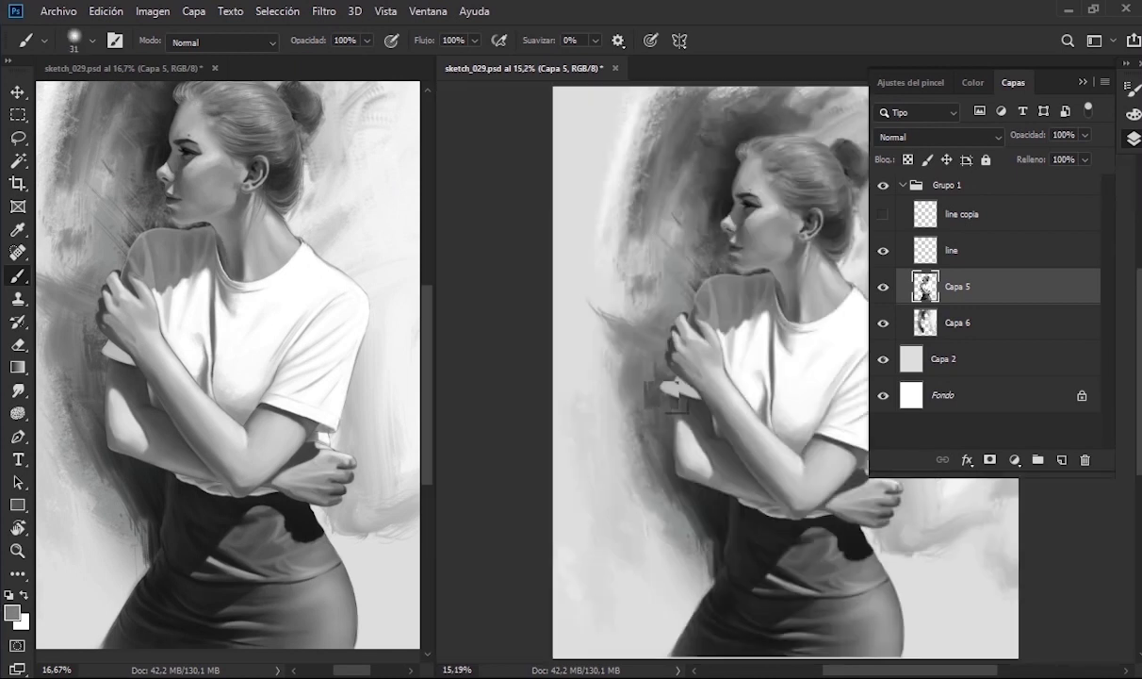
- Set white as the paint colour and toggle the line layer off and on to compare
drag(855, 302, 881, 301)
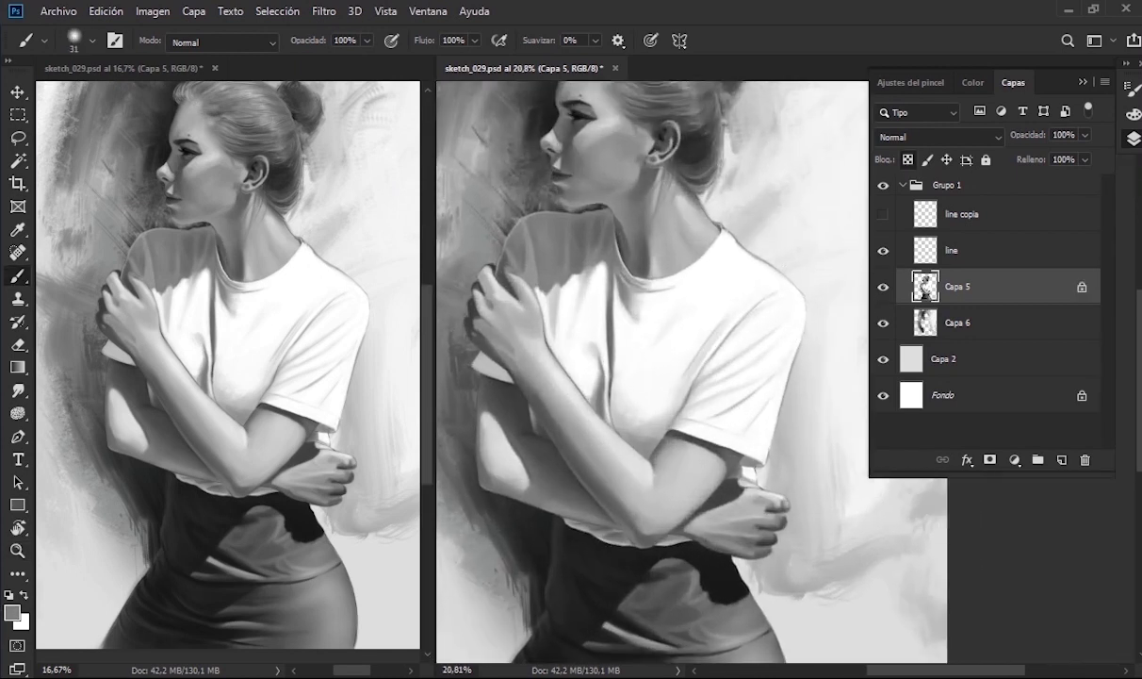
alt+click(797, 334)
click(883, 250)
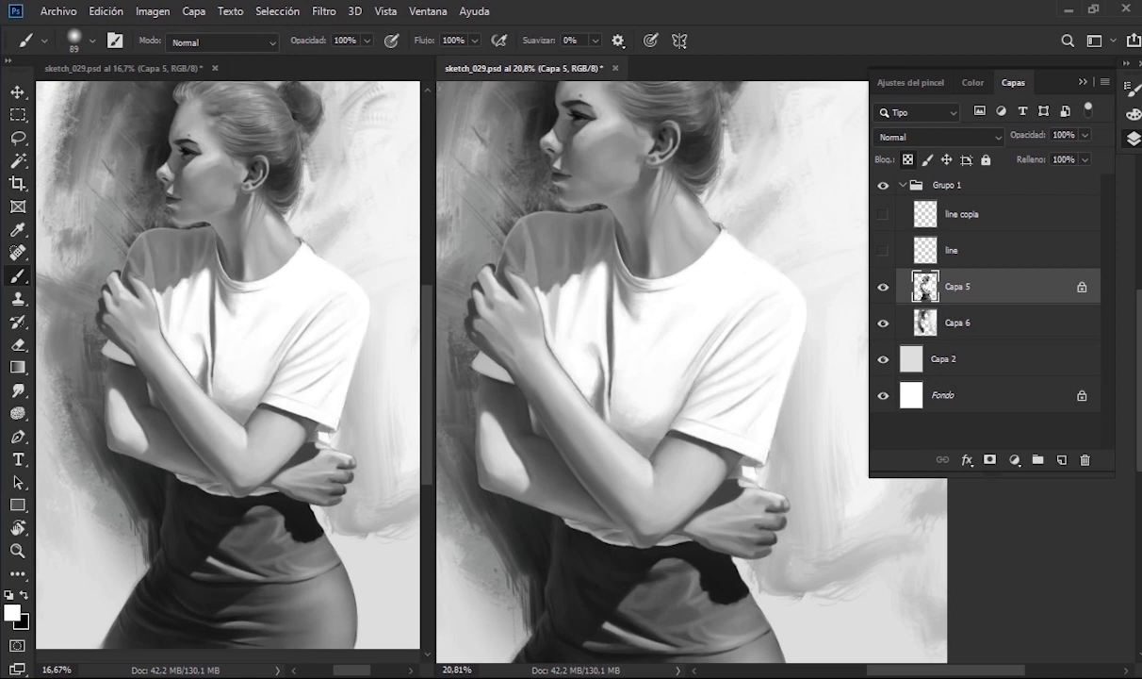
click(883, 250)
scroll(618, 499, up, 1)
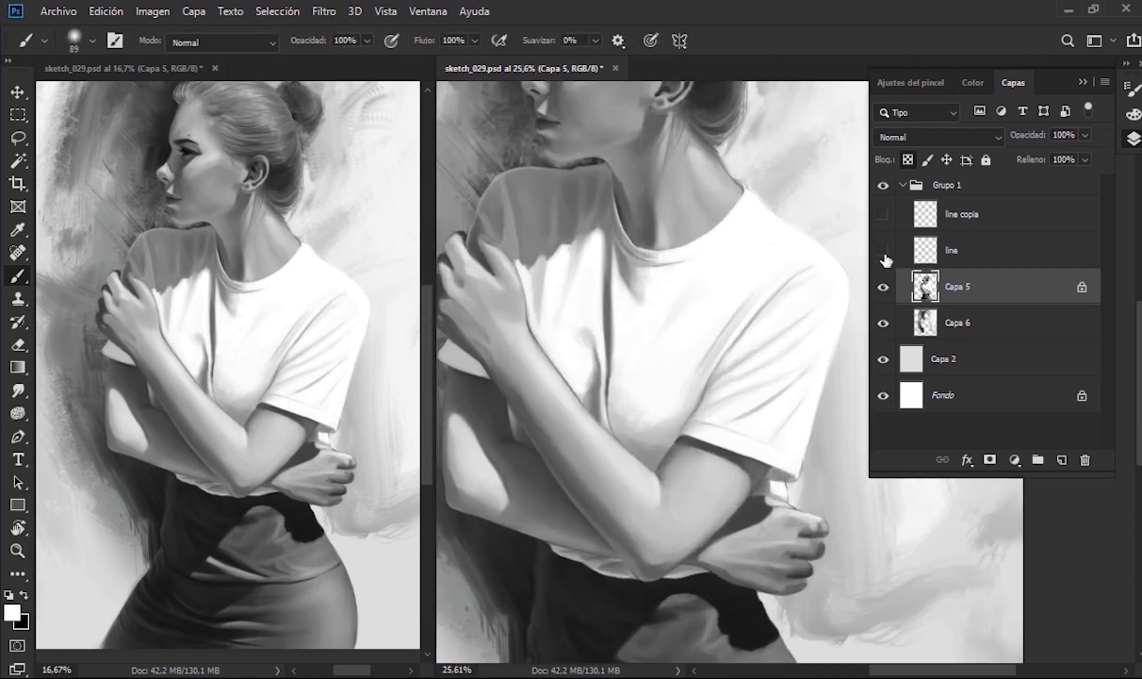
- Erase stray sketch outlines on the line layer, then return to the Brush with black paint
click(900, 253)
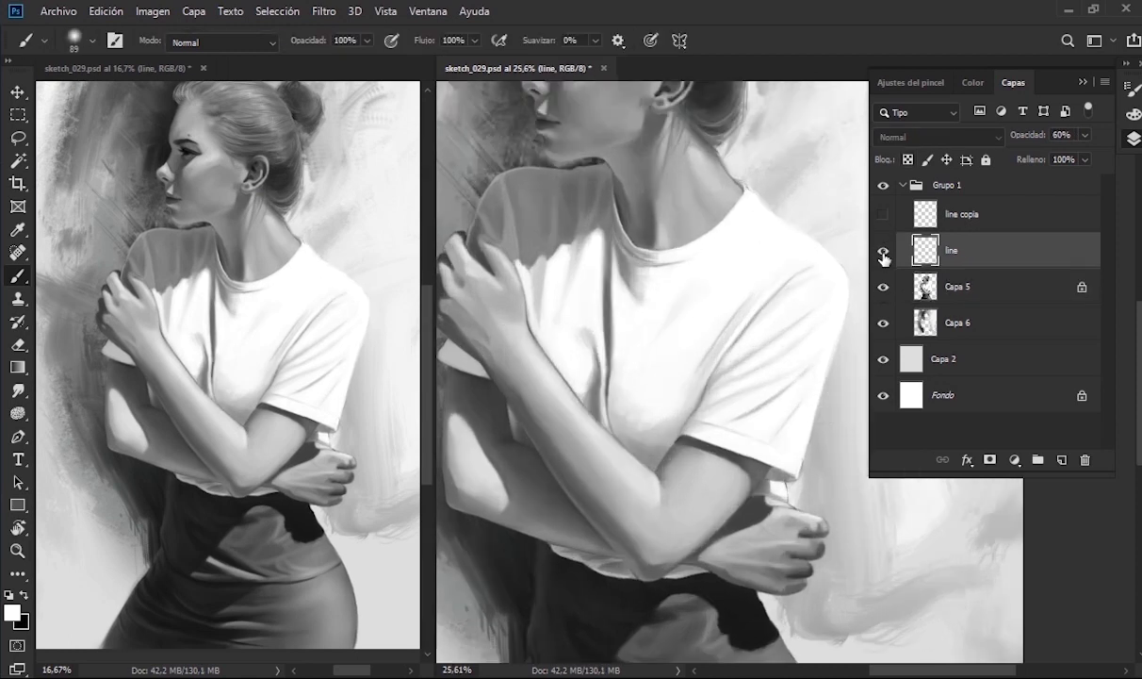
key(e)
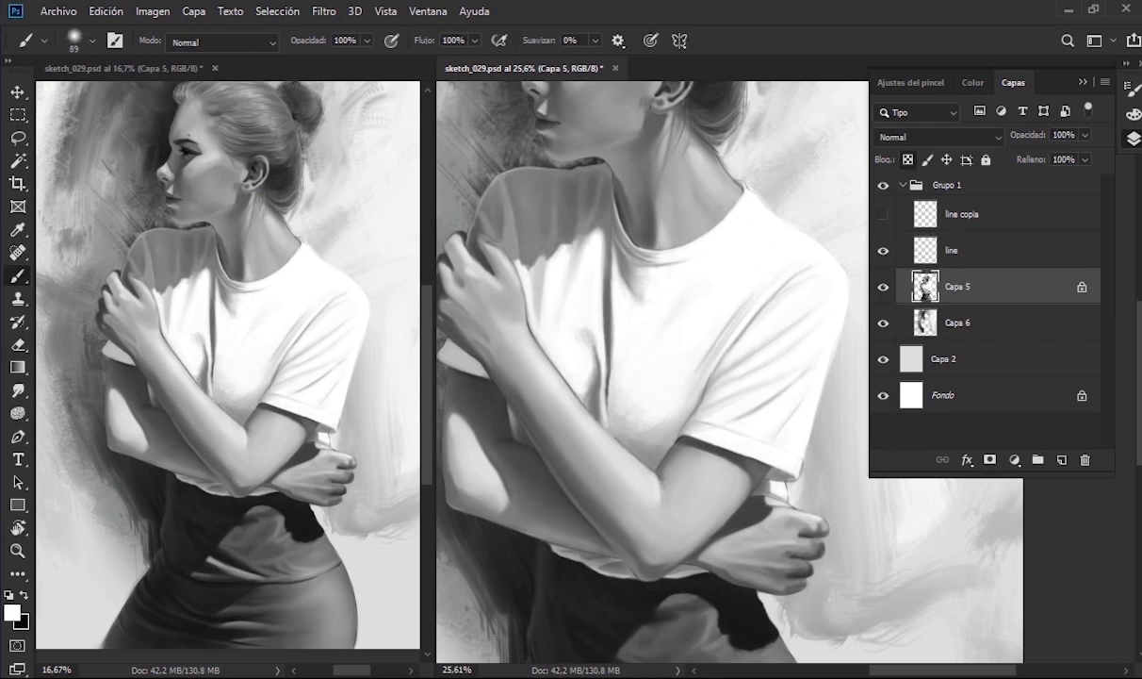
scroll(650, 377, up, 3)
scroll(650, 377, down, 5)
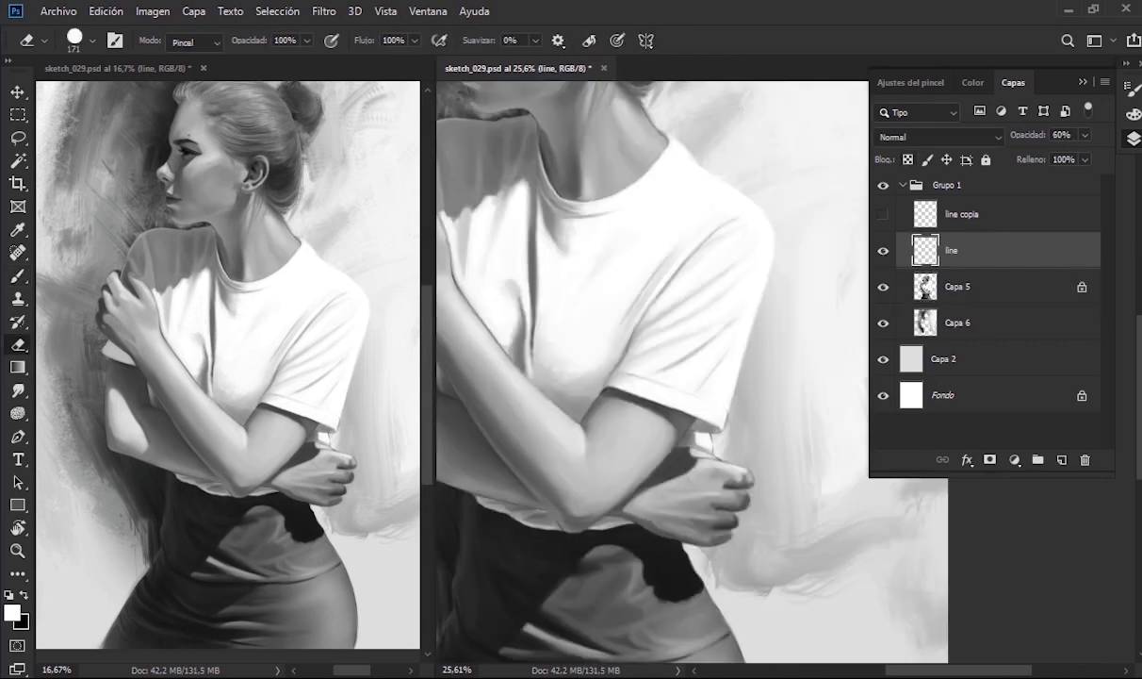
scroll(576, 405, up, 5)
scroll(576, 405, up, 3)
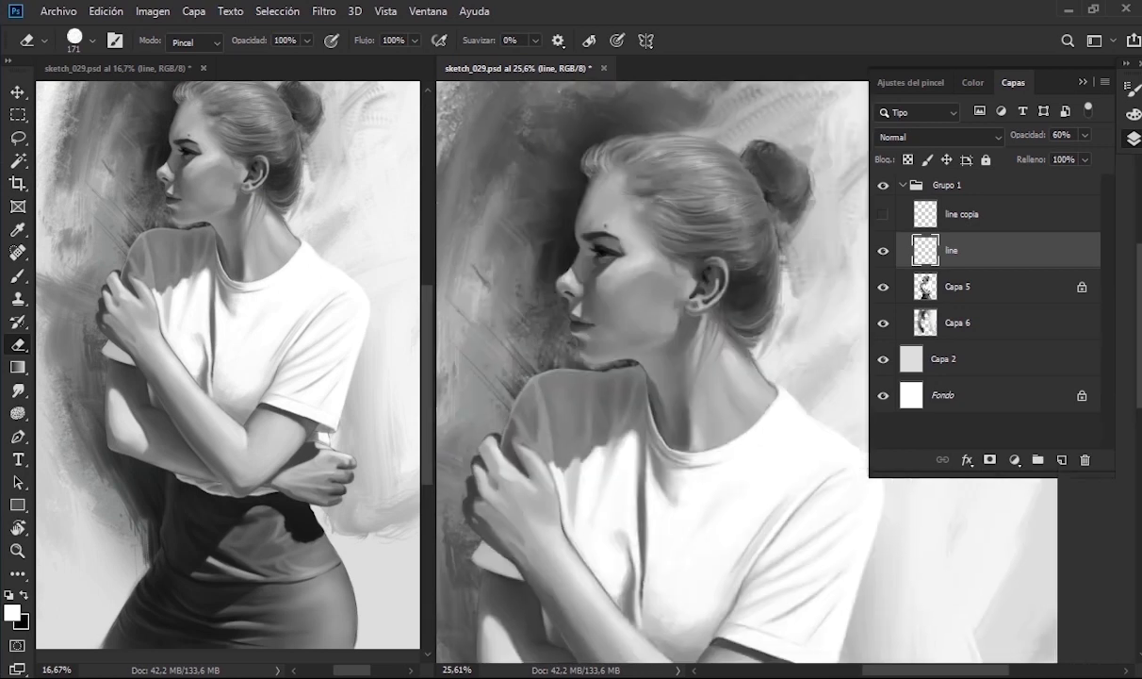
key(b)
scroll(633, 320, down, 3)
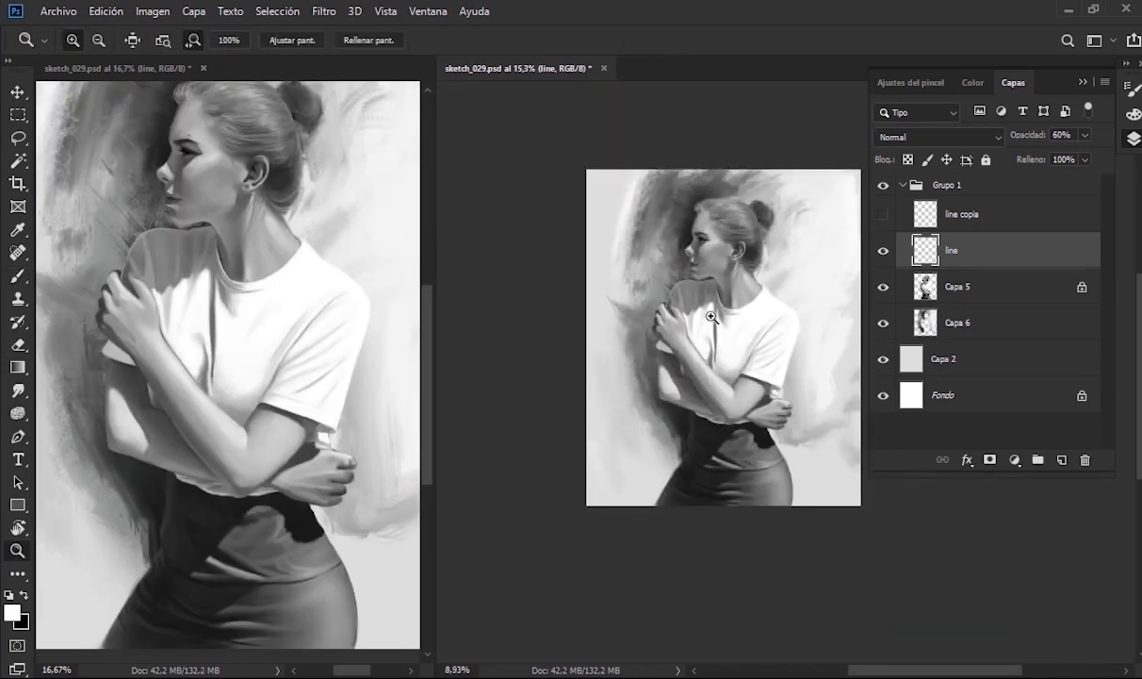
key(x)
scroll(752, 307, up, 4)
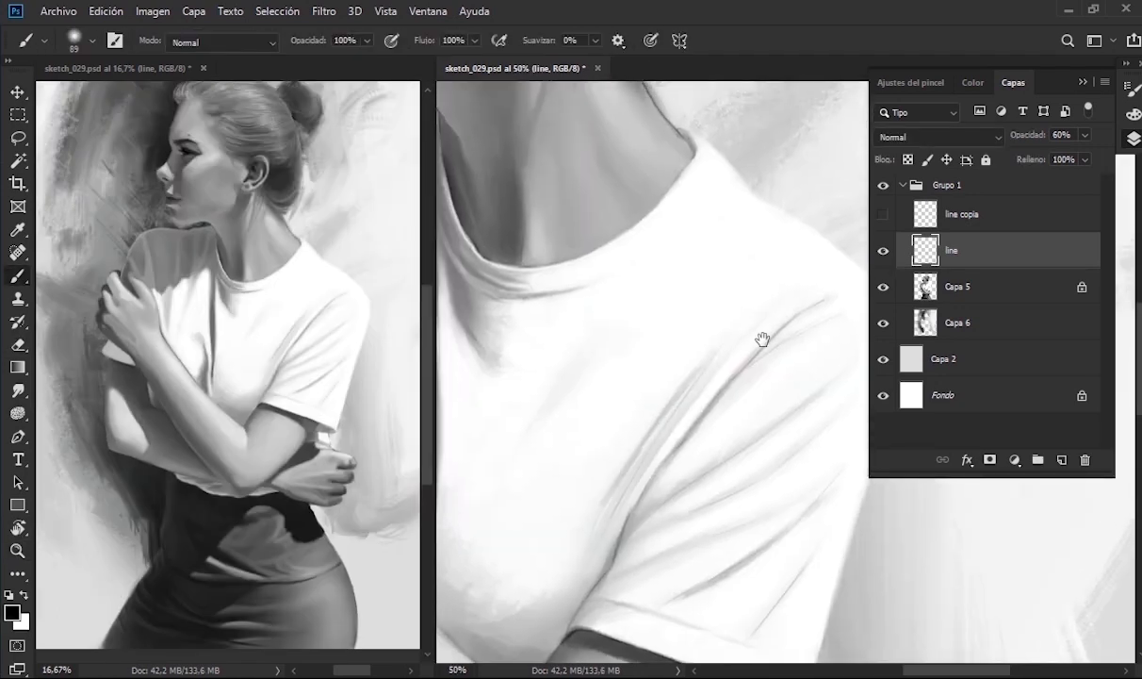
- Return to Capa 5, resize the brush, and sample greys from the hand and fingers
scroll(778, 368, up, 3)
scroll(777, 367, down, 3)
scroll(673, 351, up, 3)
scroll(672, 352, up, 2)
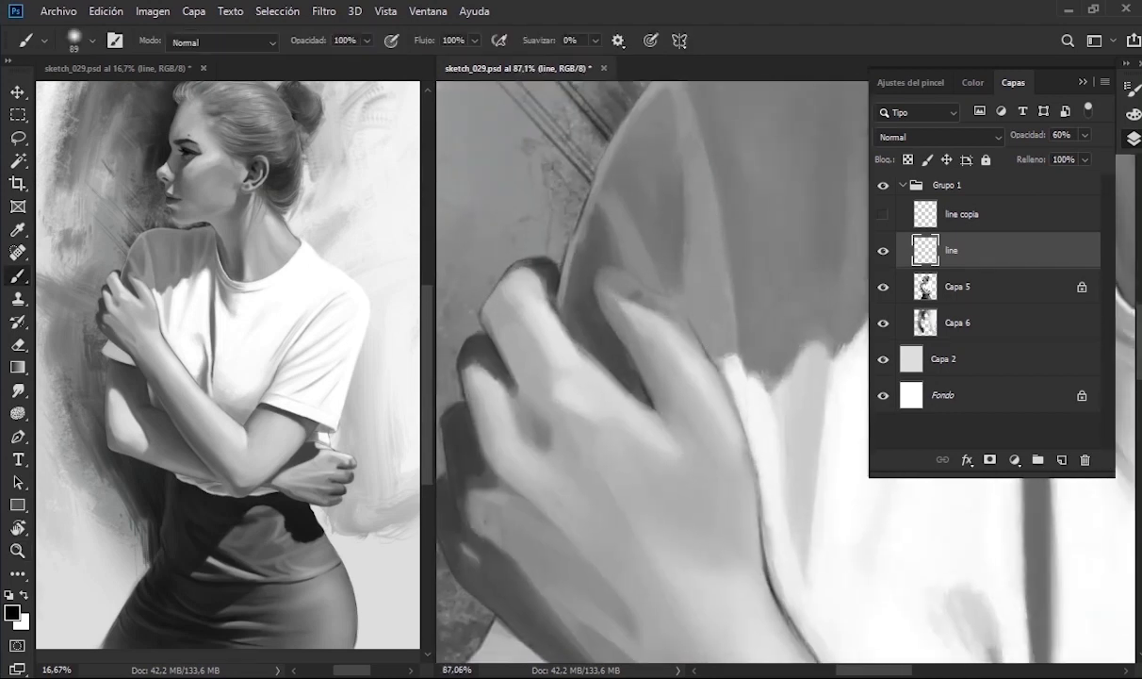
key(alt+bracketleft)
key(bracketleft)
key(bracketleft)
key(bracketright)
key(bracketright)
key(bracketright)
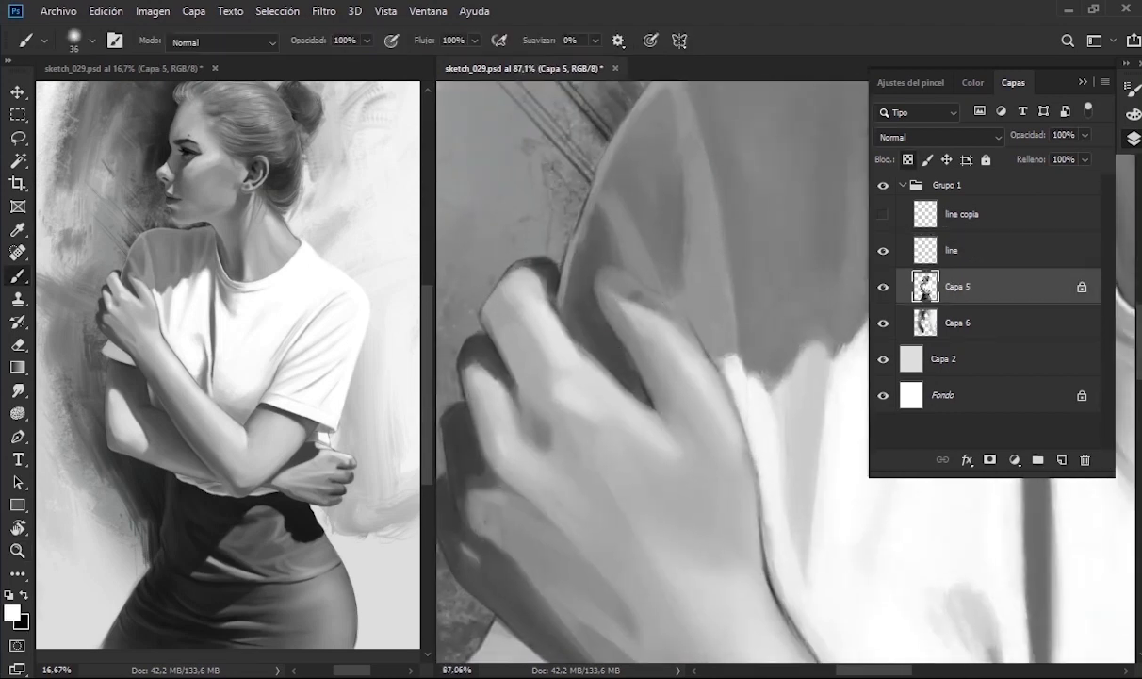
alt+click(581, 387)
key(bracketleft)
key(bracketleft)
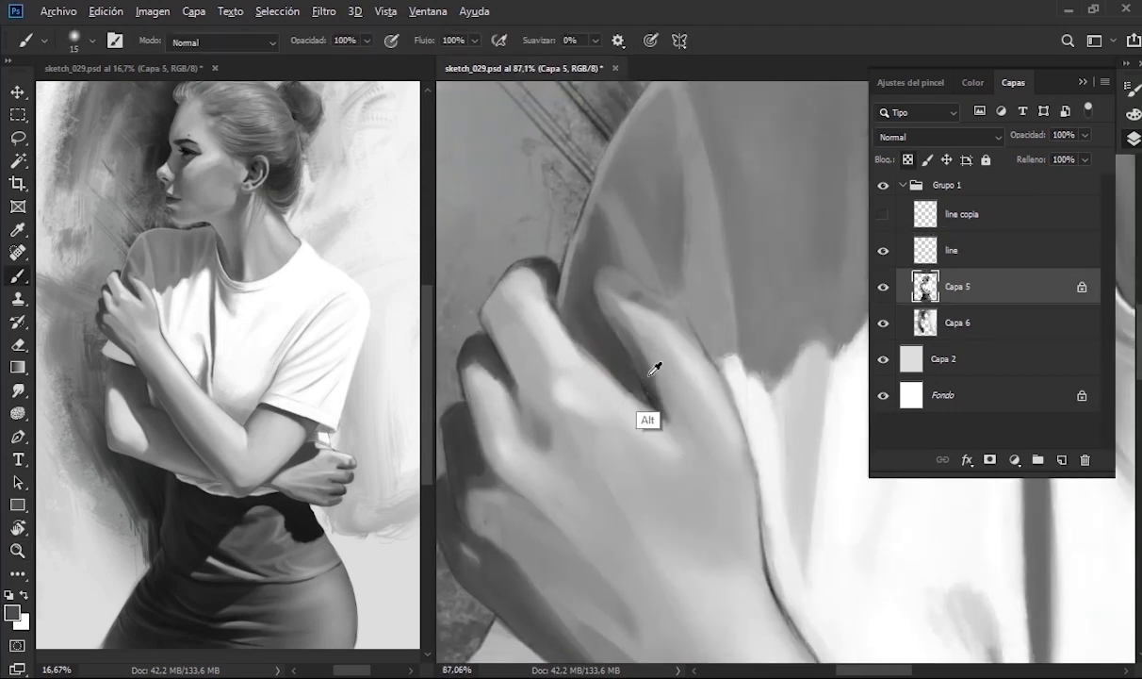
alt+click(605, 300)
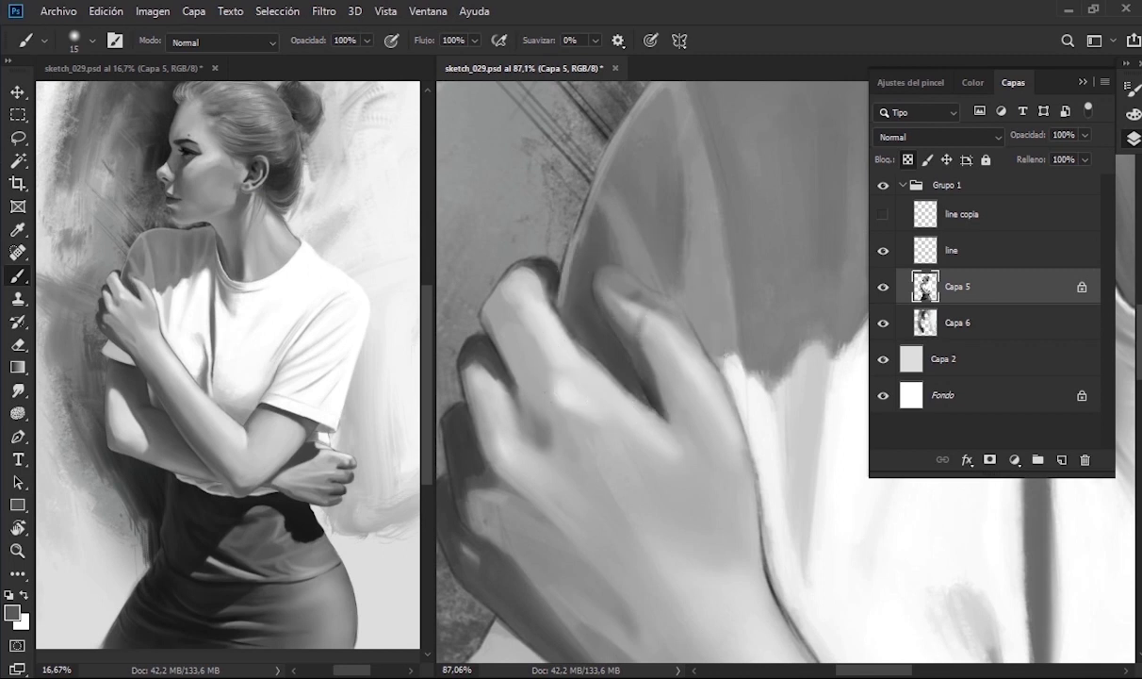
key(bracketright)
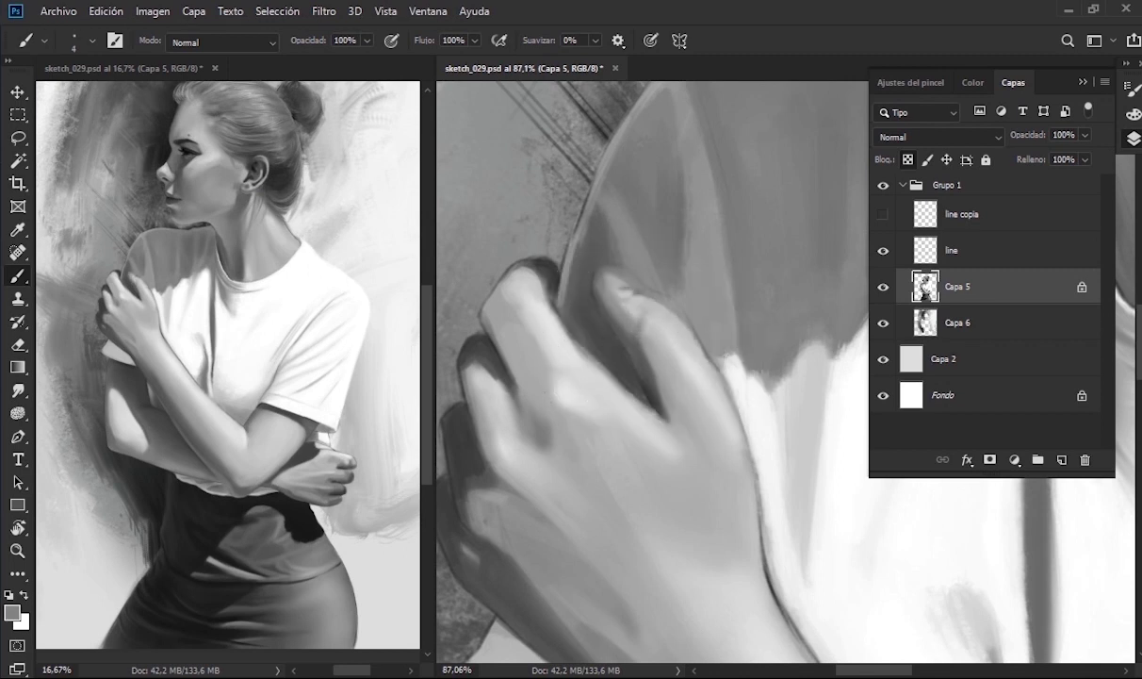
alt+click(637, 296)
alt+click(644, 310)
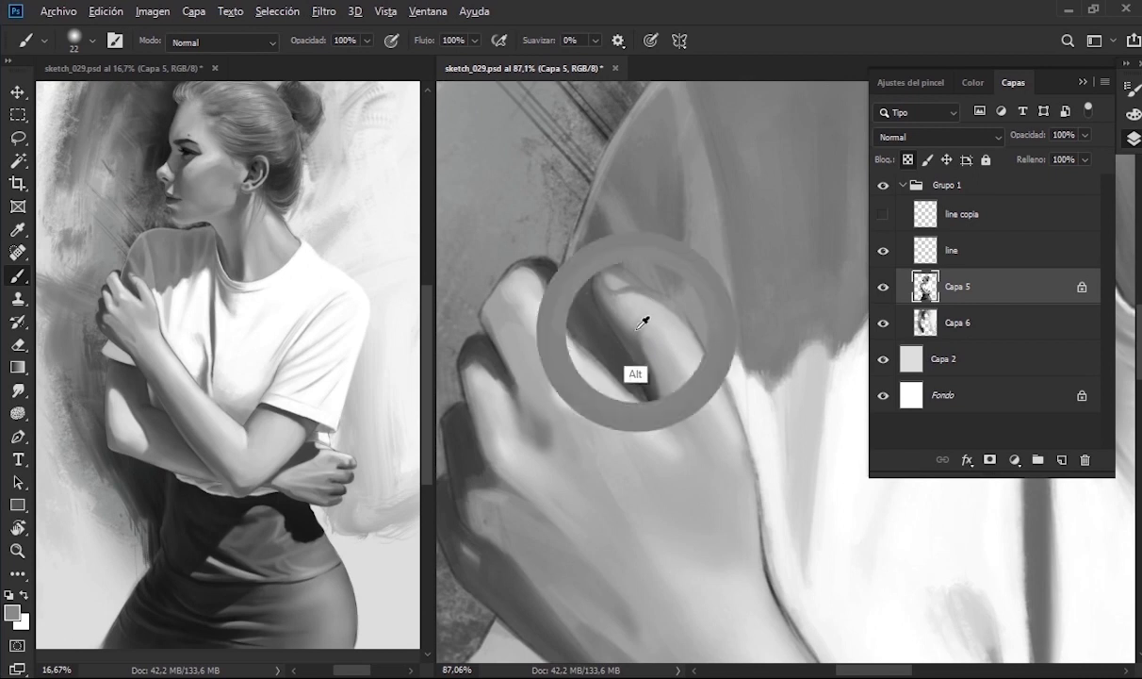
- Reset the colours and sample light greys from the finger and hand with a smaller brush
key(d)
key(x)
right_click(634, 302)
key(Escape)
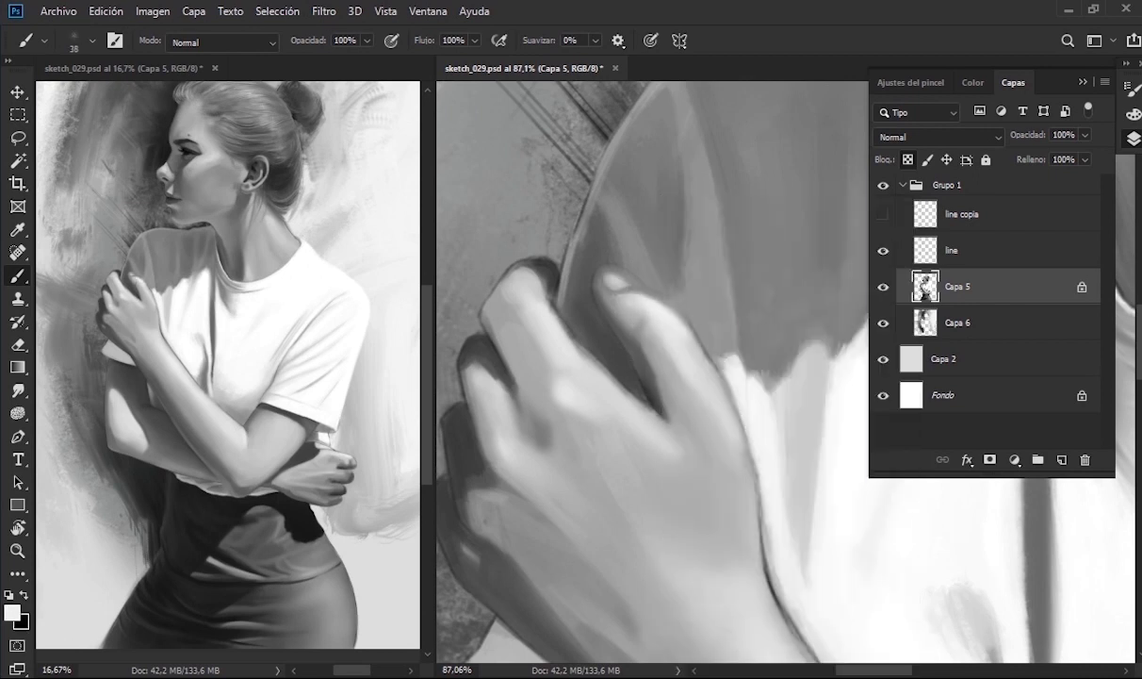
alt+click(611, 280)
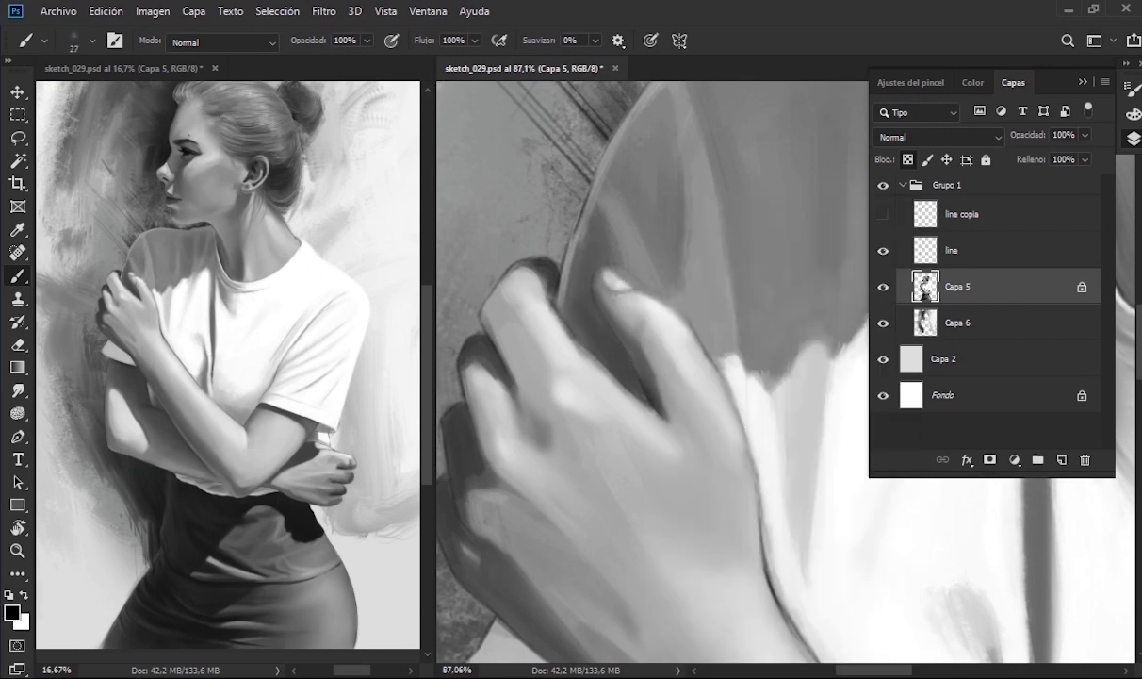
alt+click(581, 301)
key(bracketleft)
key(bracketleft)
key(bracketleft)
alt+click(636, 274)
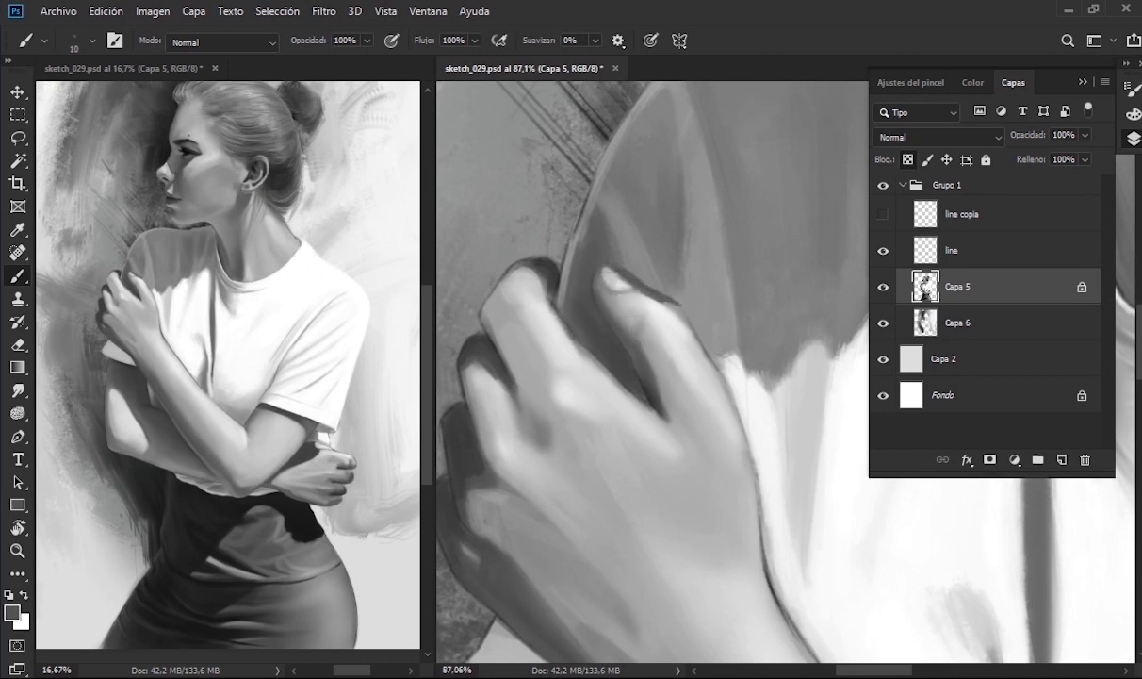
- Move to the arm and shirt sleeve, enlarge the brush, and sample a mid-grey from the arm
drag(687, 397, 798, 354)
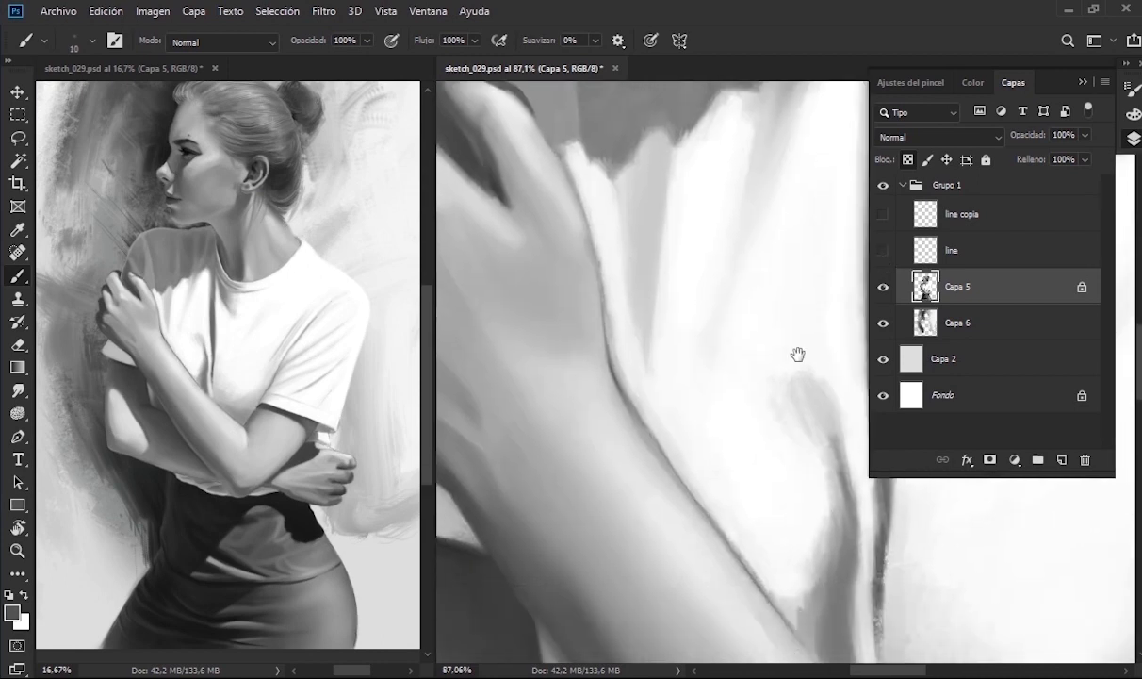
key(bracketright)
key(bracketright)
key(bracketright)
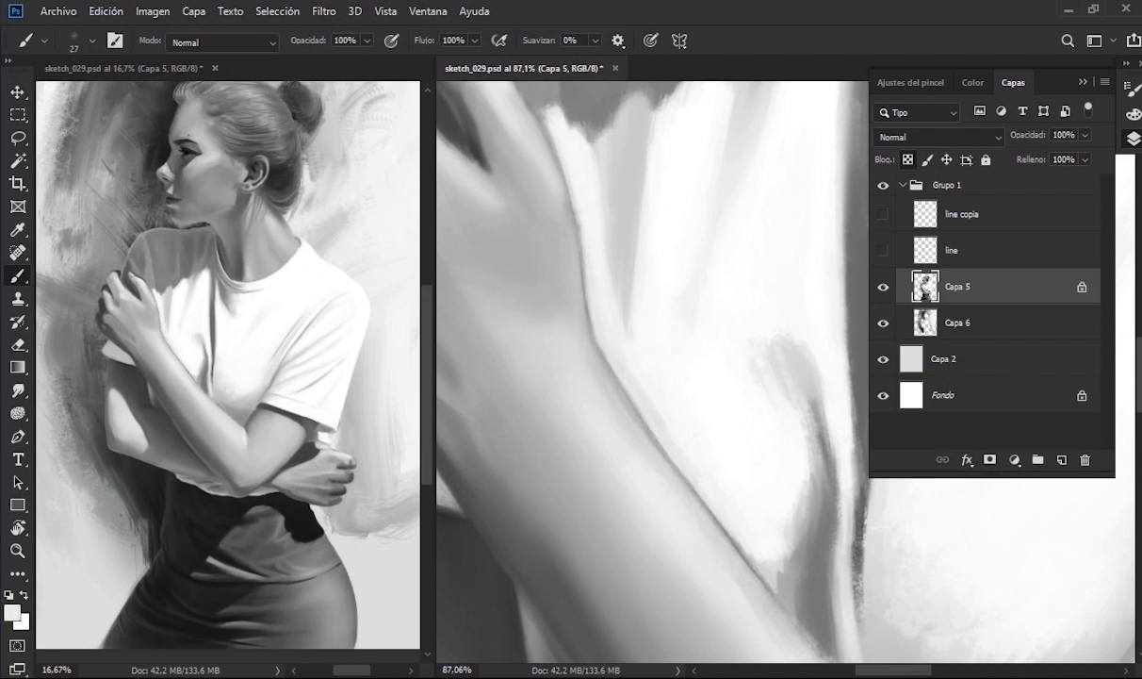
drag(660, 453, 505, 349)
scroll(655, 372, down, 3)
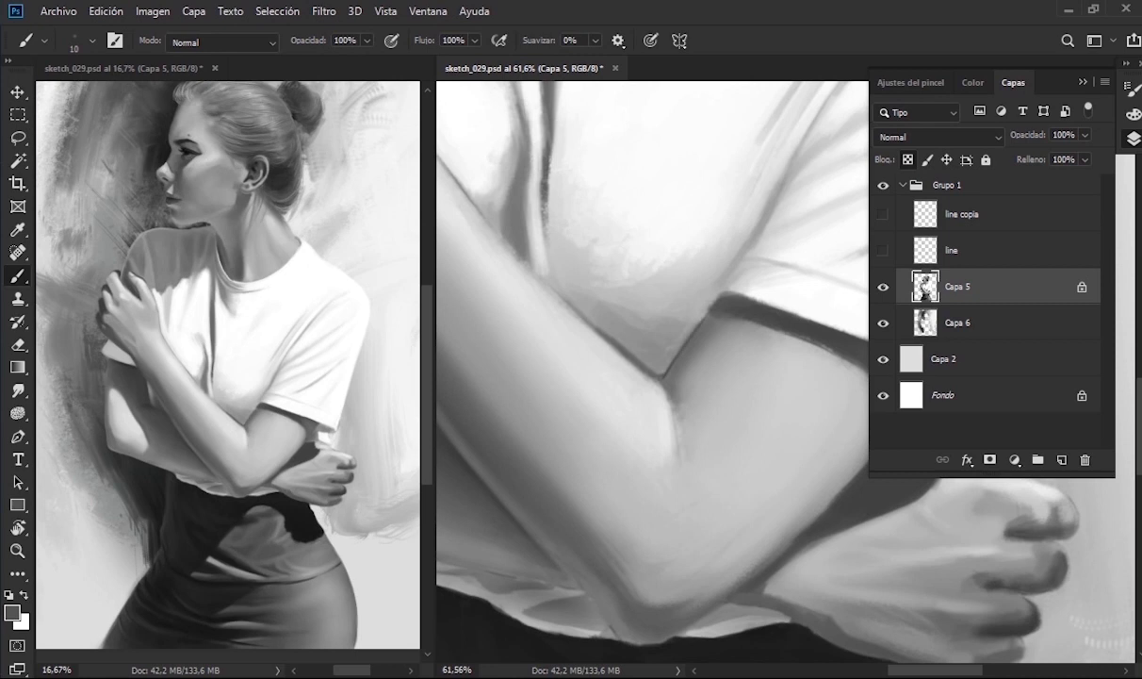
key(bracketright)
key(bracketright)
key(bracketright)
scroll(655, 373, down, 3)
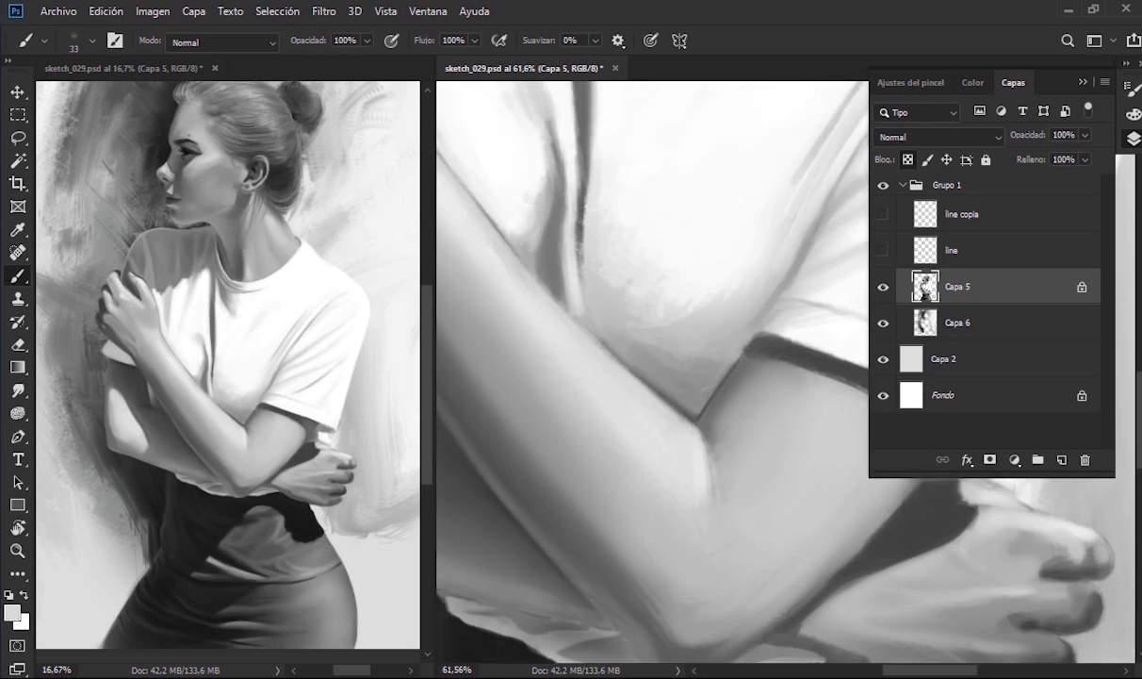
key(d)
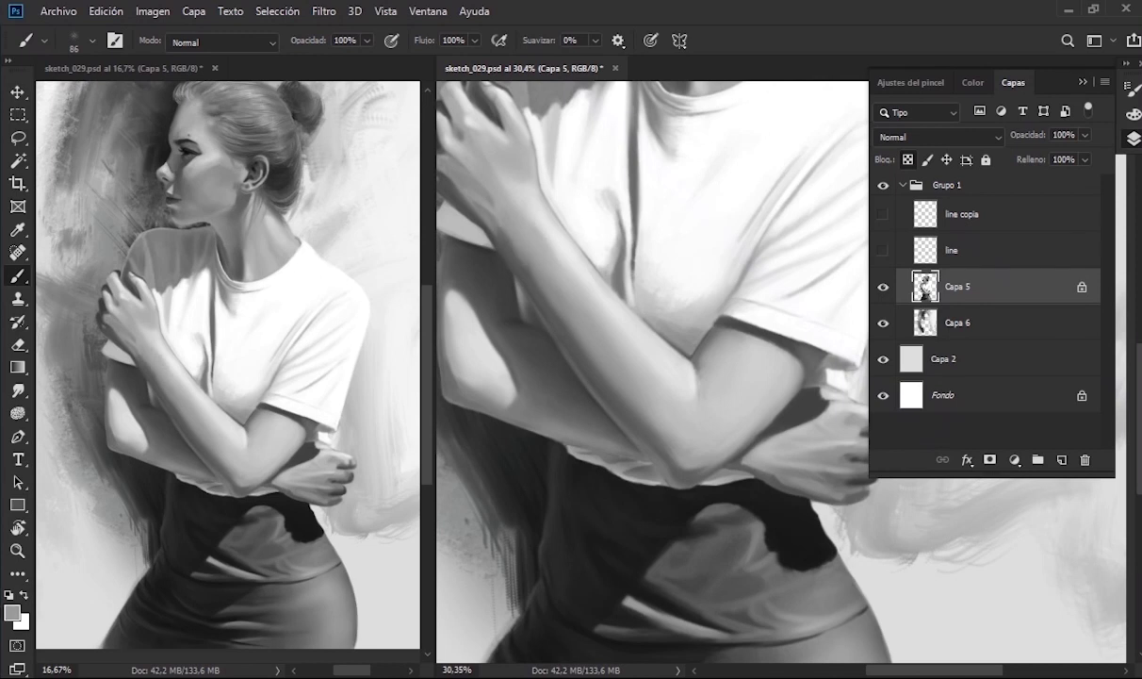
alt+click(497, 223)
- Add a new clipped layer and paint speckled grain over the skirt with a speckle brush
key(ctrl+minus)
key(ctrl+shift+alt+n)
right_click(701, 196)
key(d)
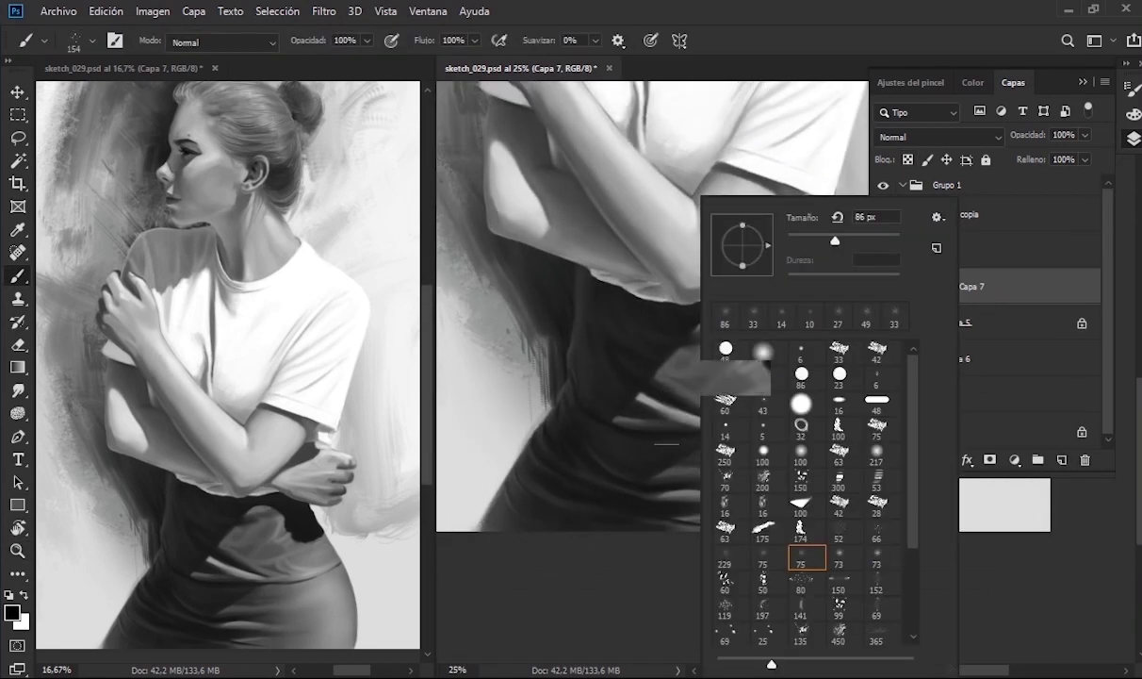
key(Return)
drag(744, 396, 830, 490)
drag(697, 358, 801, 509)
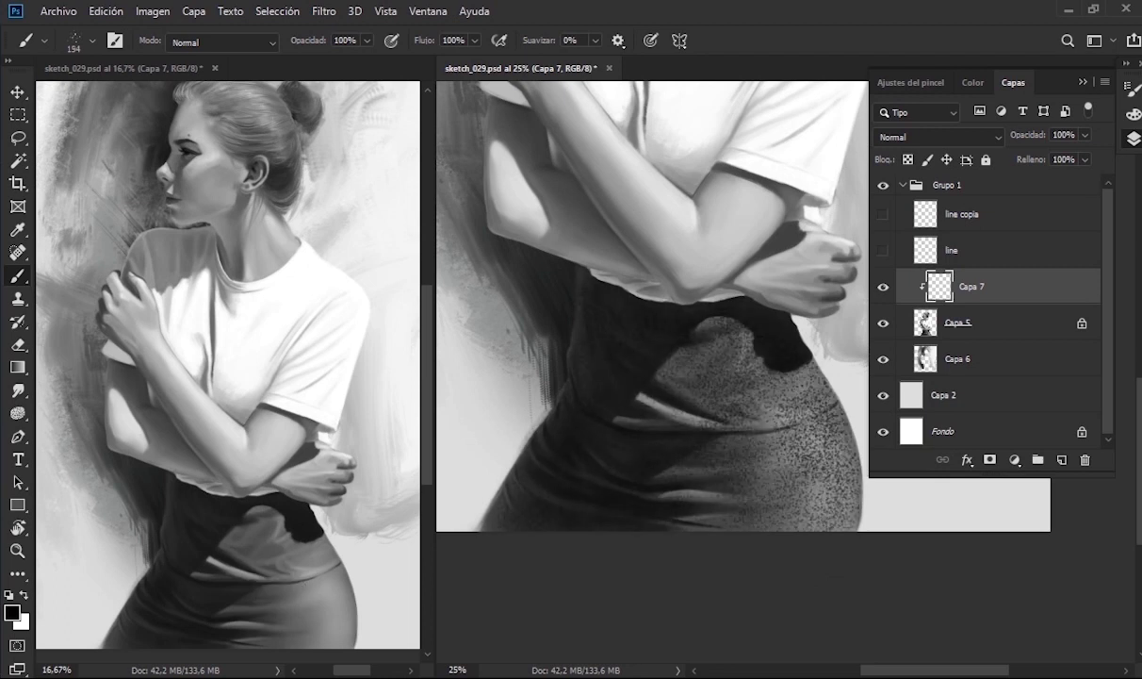
drag(659, 247, 696, 246)
- Set the grain layer to Diferencia blending and raise its Hue/Saturation lightness slightly
click(938, 136)
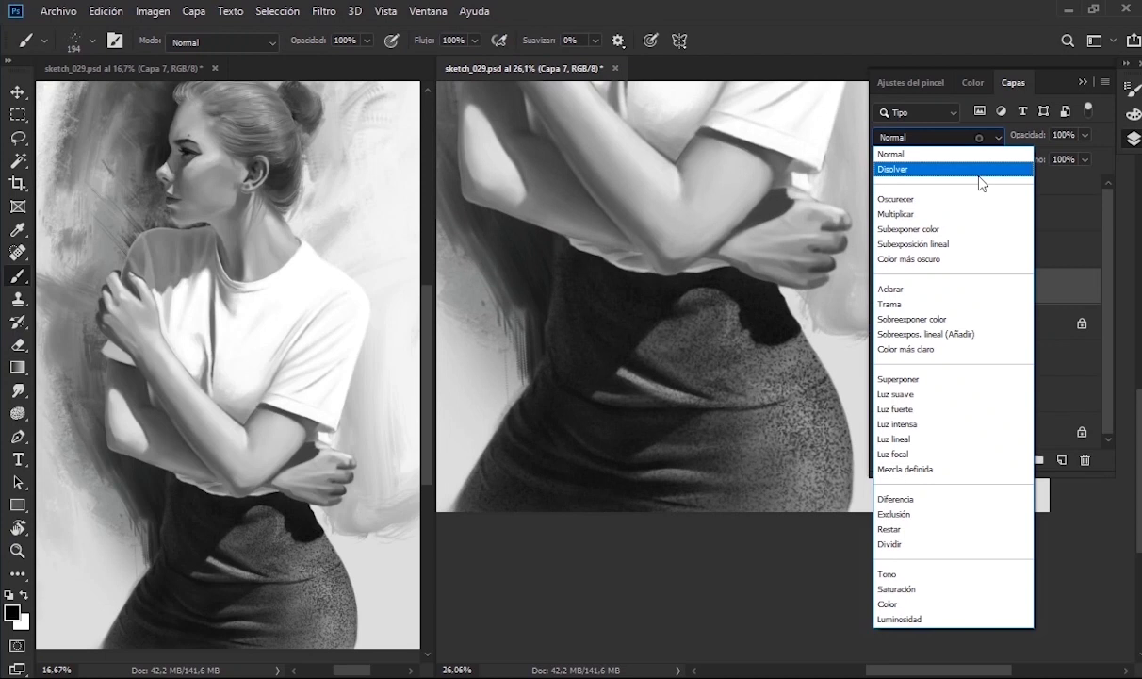
click(943, 516)
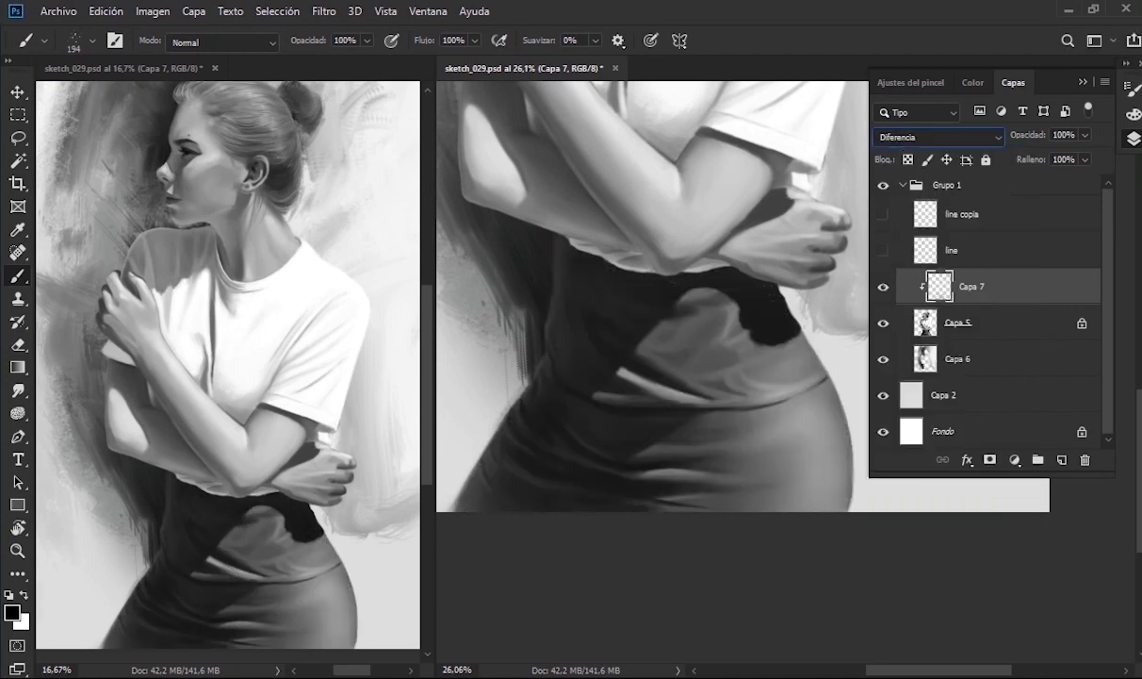
key(ctrl+u)
mouse_move(668, 272)
mouse_down()
mouse_move(673, 283)
mouse_move(753, 287)
mouse_up()
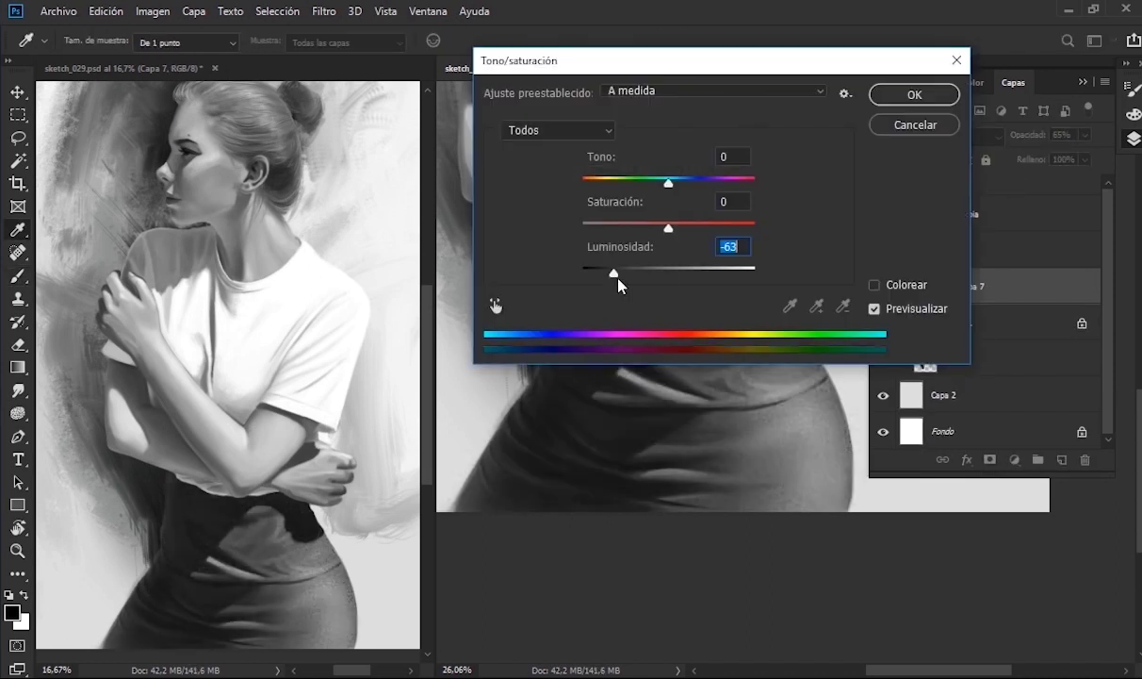
drag(614, 273, 715, 274)
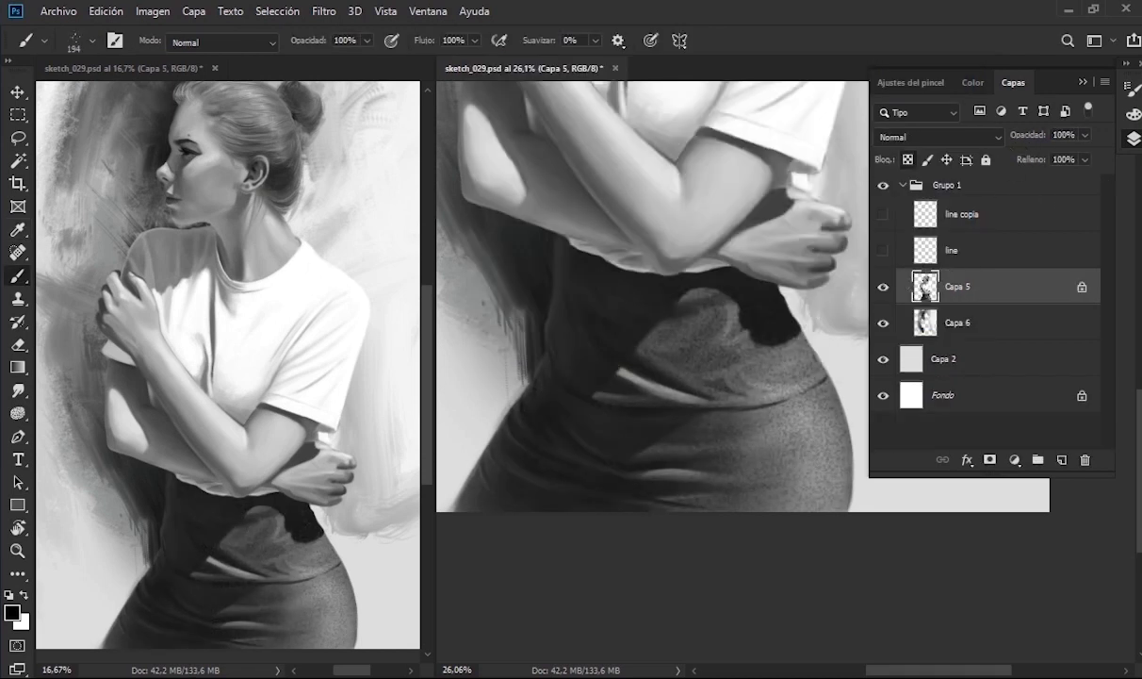
- Brighten the skirt's hip edge with a white brush in Luz suave (Soft Light) mode
click(222, 42)
click(279, 330)
key(x)
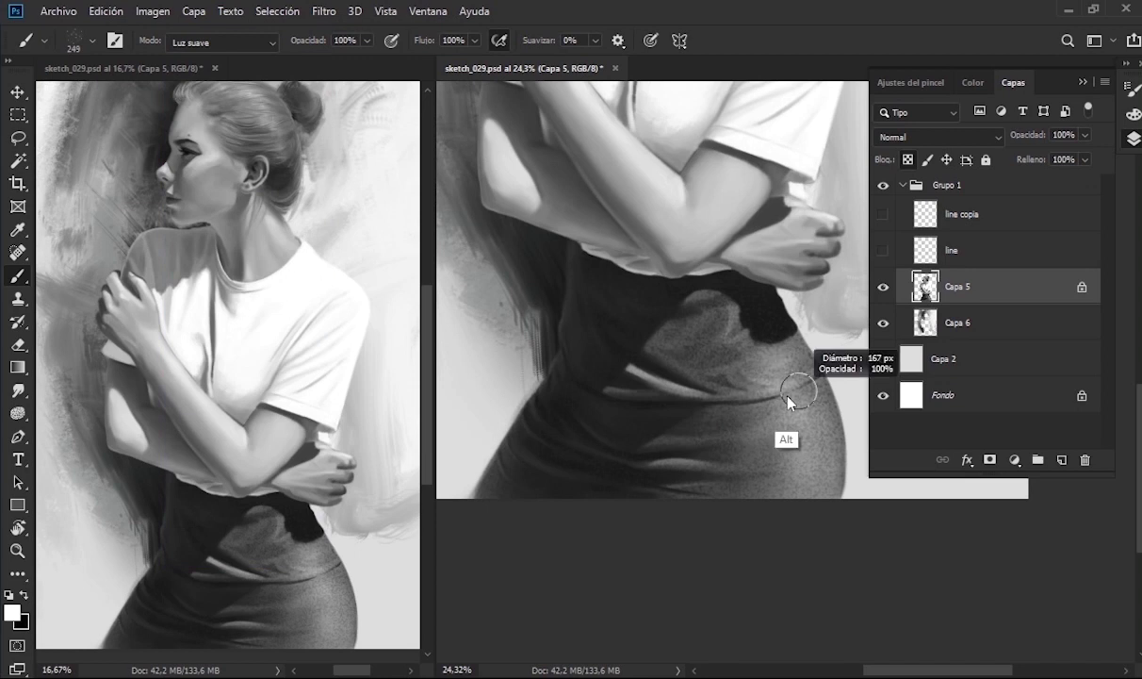
drag(791, 395, 673, 375)
drag(660, 330, 684, 453)
mouse_move(655, 368)
mouse_down()
mouse_move(632, 453)
mouse_move(693, 447)
mouse_up()
key(bracketleft)
key(bracketleft)
key(bracketleft)
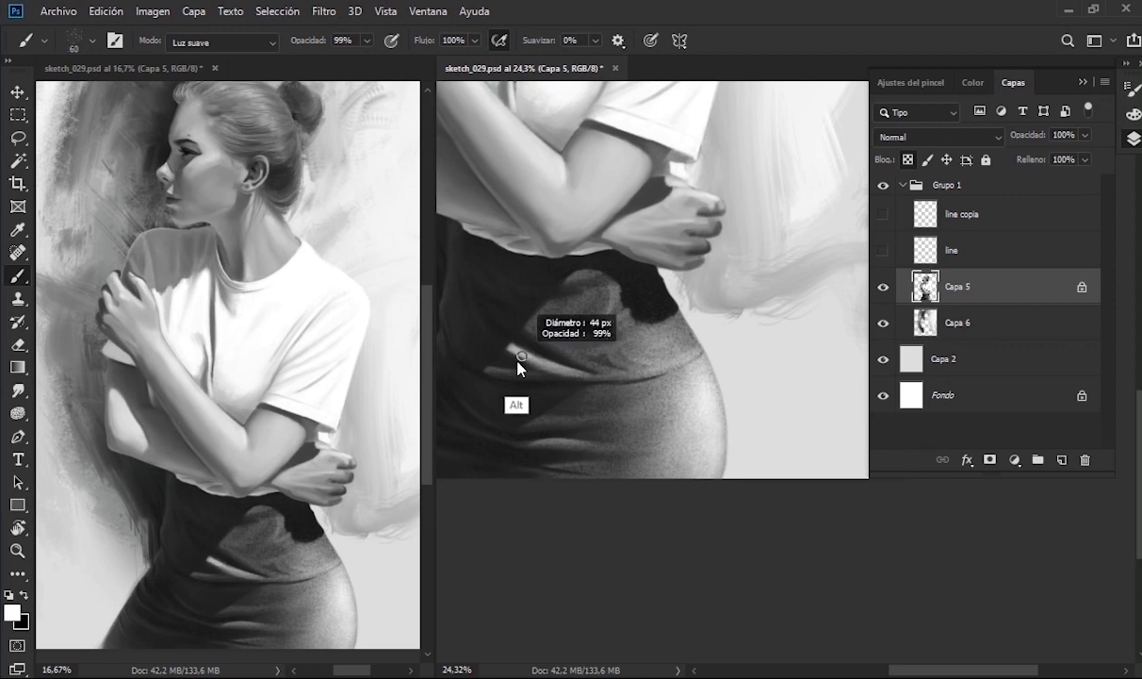
drag(576, 331, 632, 356)
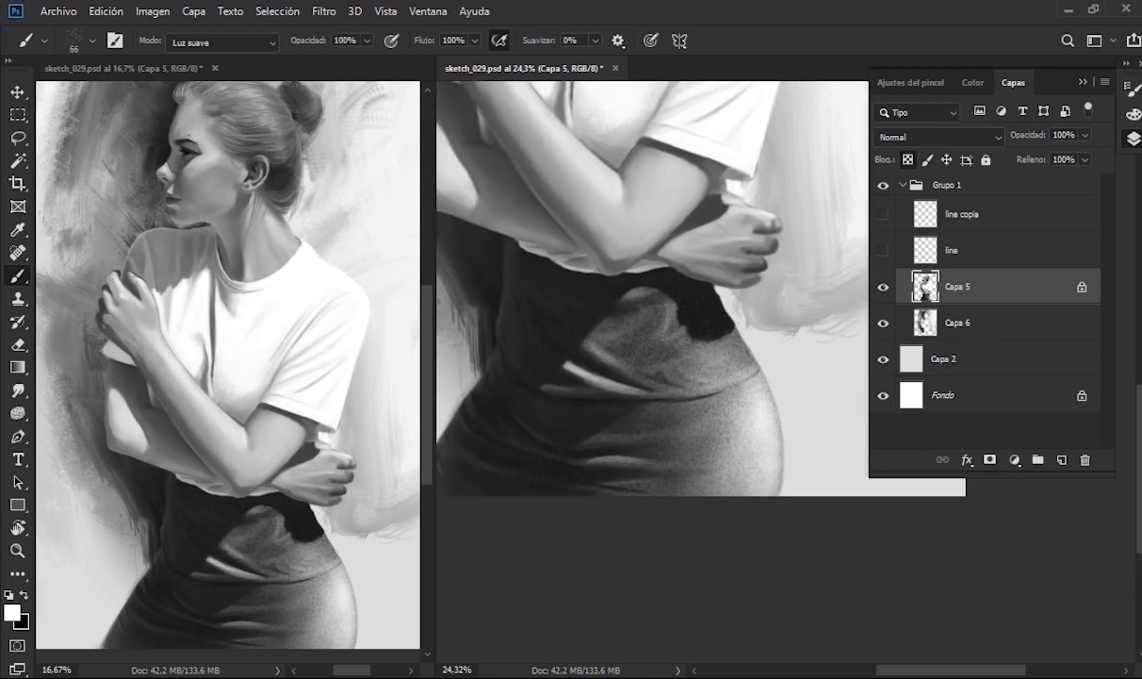
drag(598, 395, 647, 394)
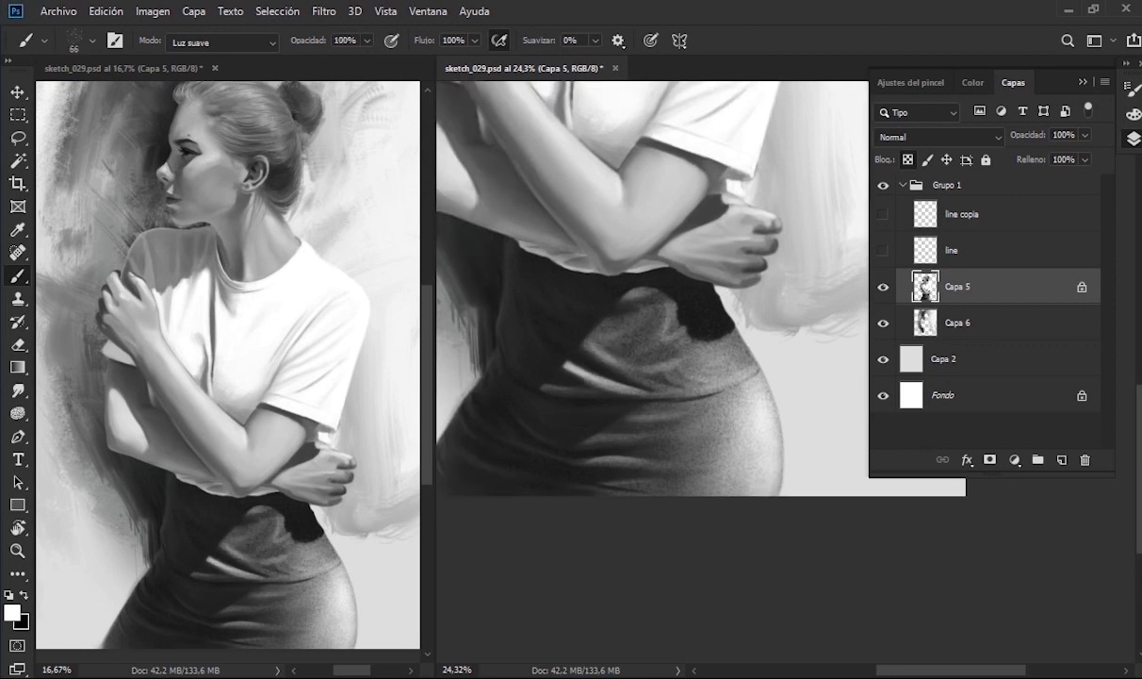
- Show the line layer, zoom in on the clenched hand, restore normal blending, and sample hand tones
click(883, 250)
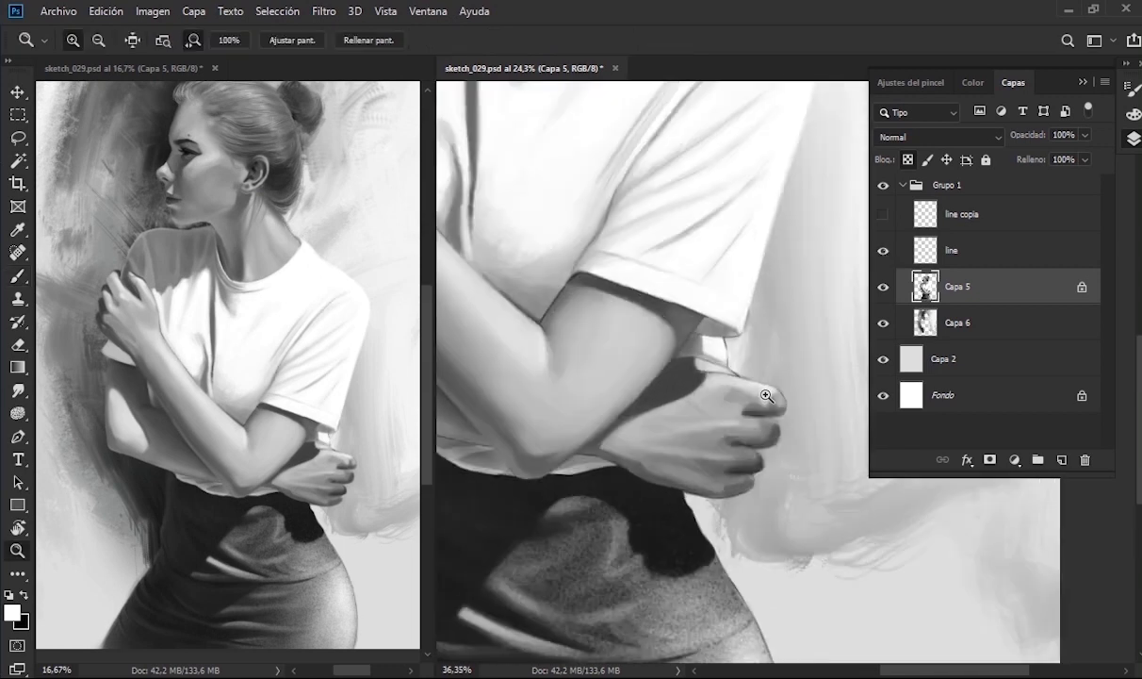
mouse_move(764, 394)
mouse_down()
mouse_move(796, 395)
mouse_move(806, 306)
mouse_up()
key(shift+alt+n)
drag(829, 377, 751, 377)
right_click(749, 196)
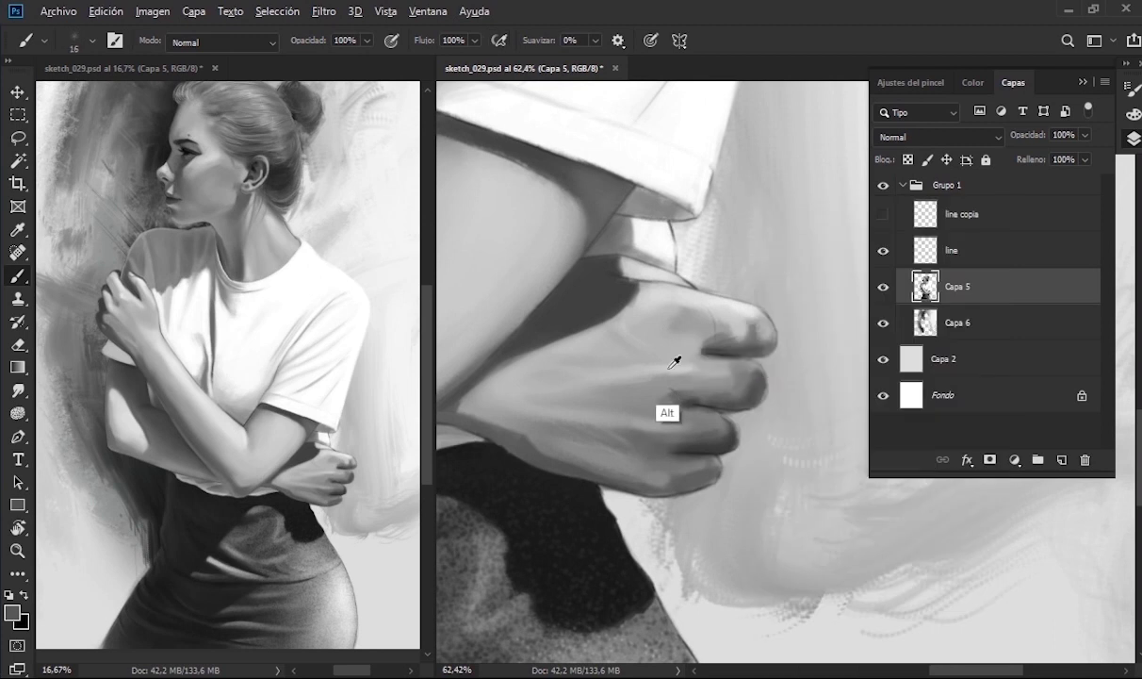
alt+click(642, 386)
alt+click(654, 370)
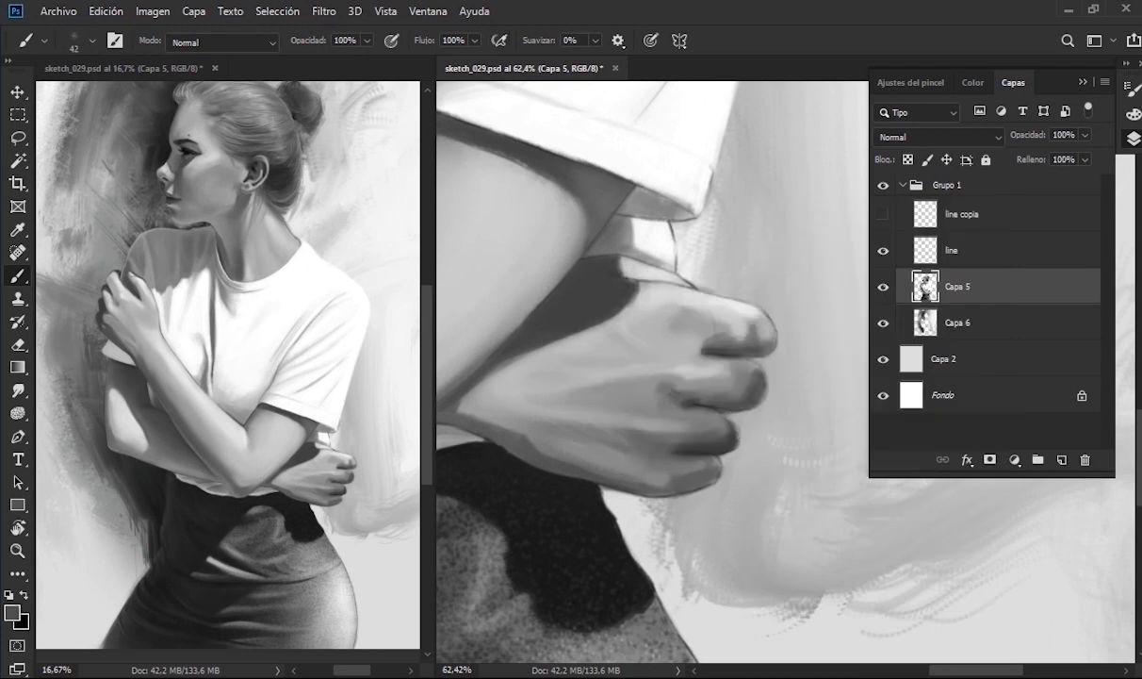
alt+click(627, 349)
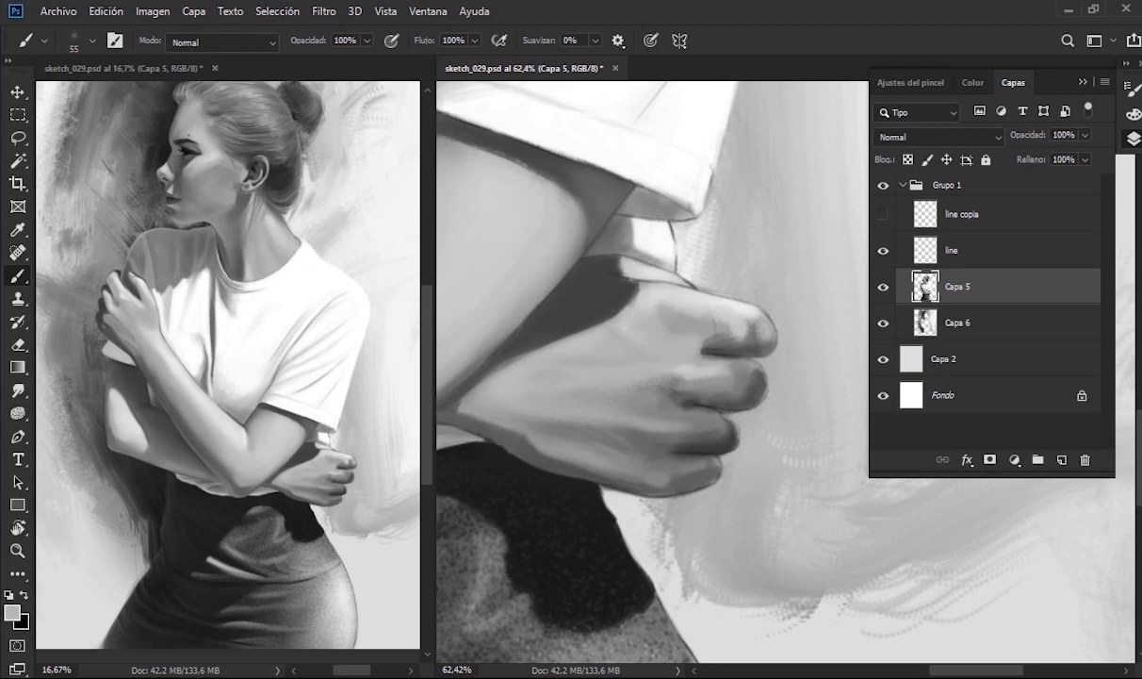
- Sample tones from the knuckles and near the sleeve, resizing the brush for fine detail
alt+click(533, 354)
alt+click(543, 360)
alt+click(589, 408)
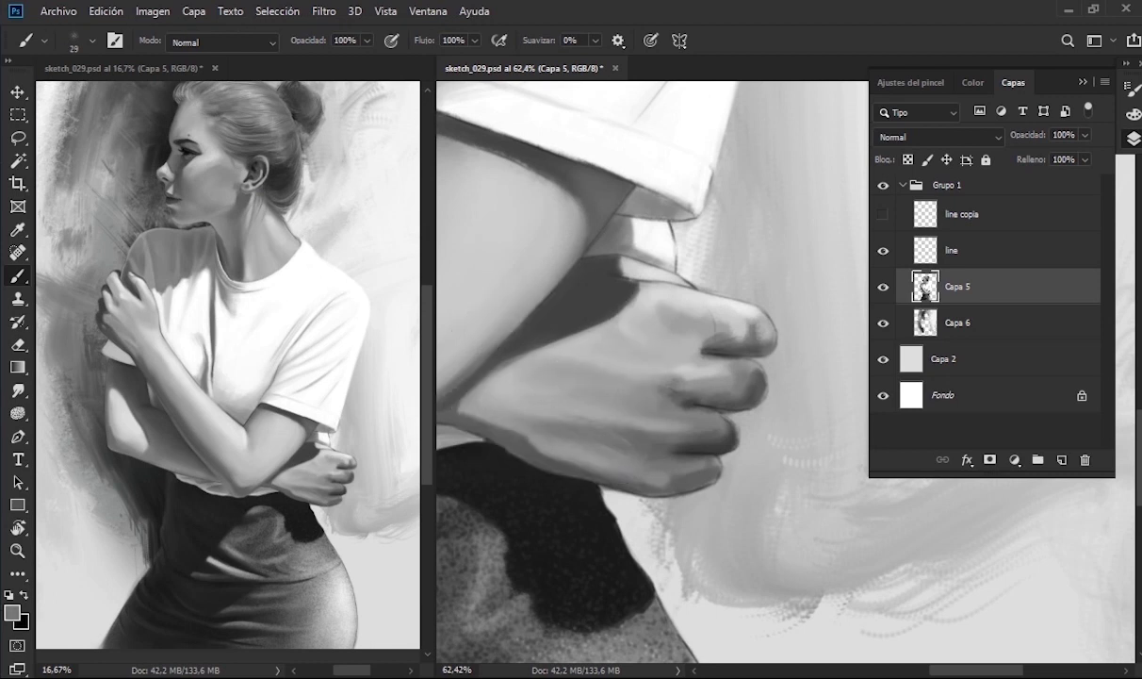
drag(513, 390, 538, 390)
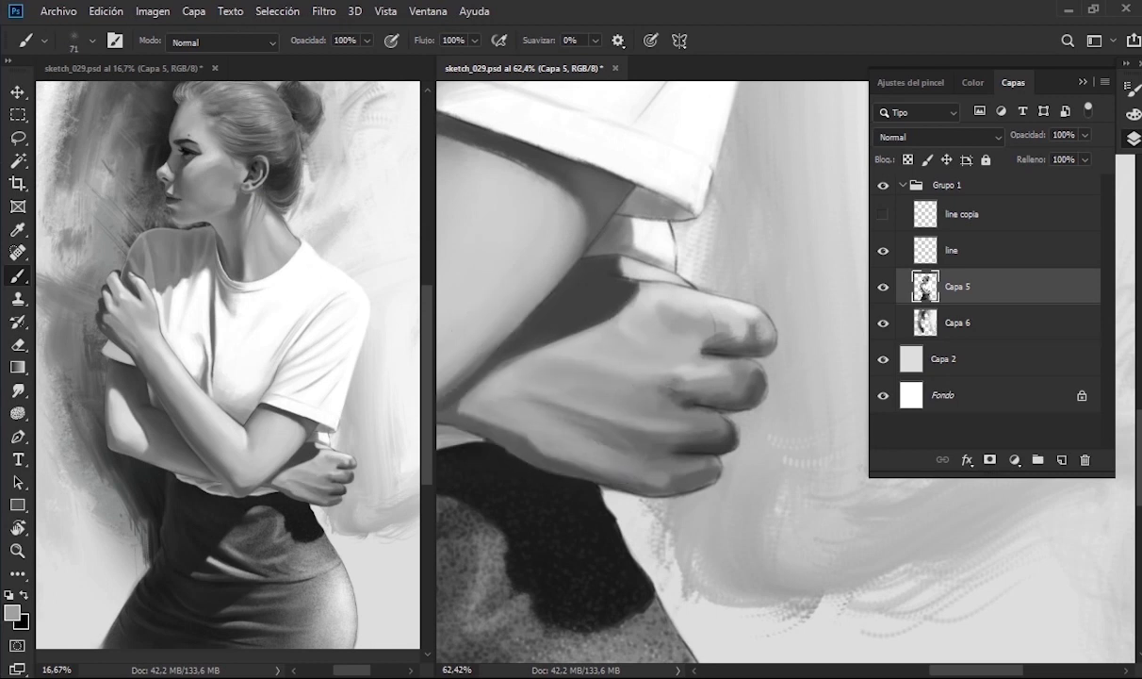
alt+click(655, 352)
alt+click(614, 230)
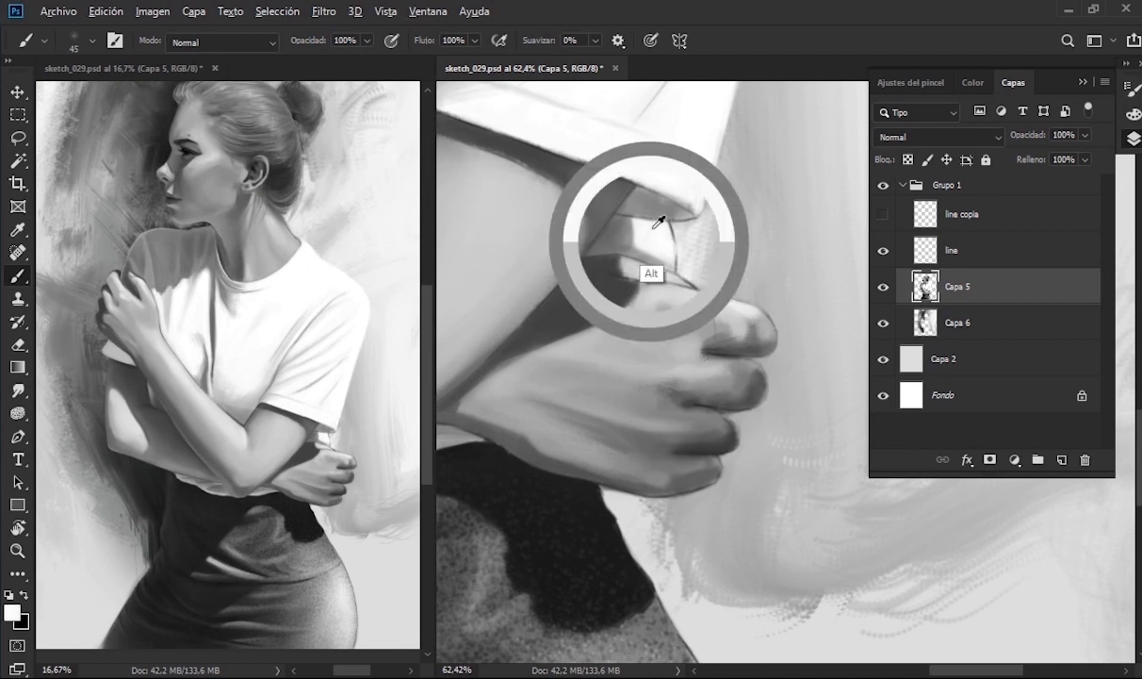
alt+click(540, 343)
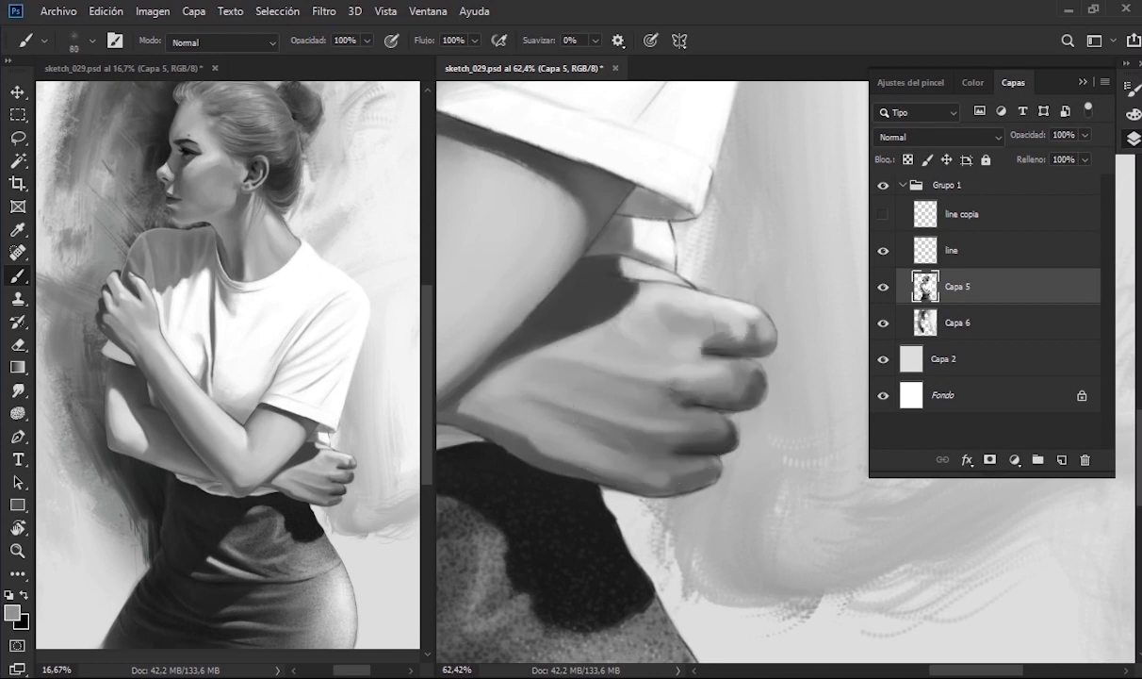
drag(603, 377, 556, 382)
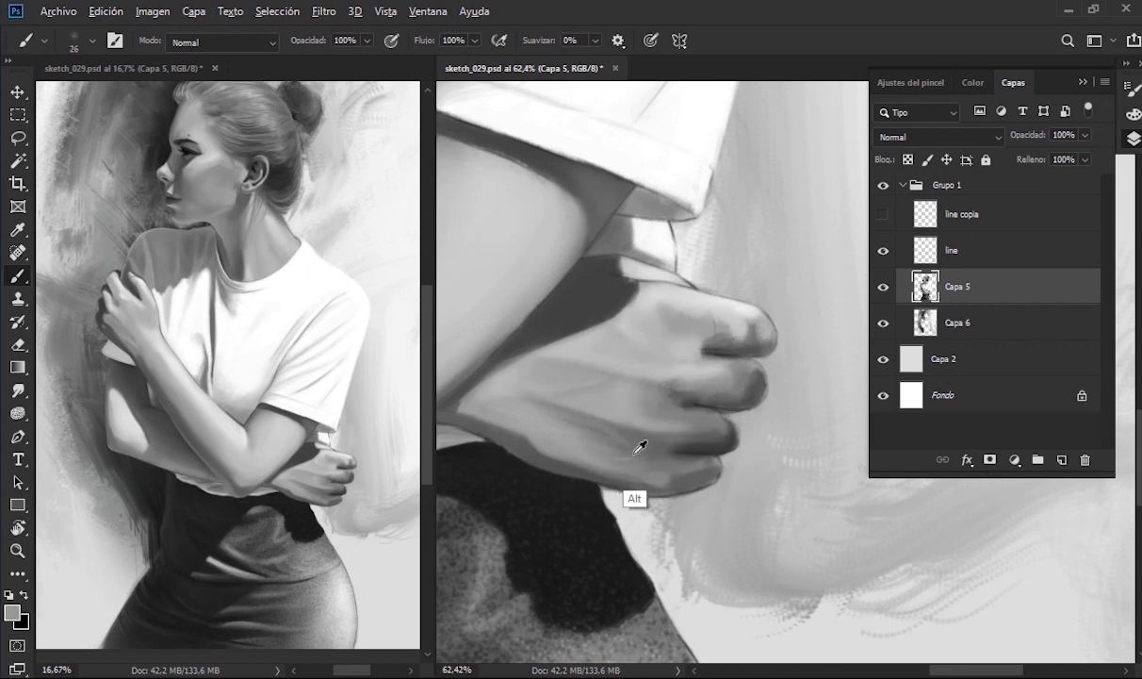
drag(669, 403, 692, 456)
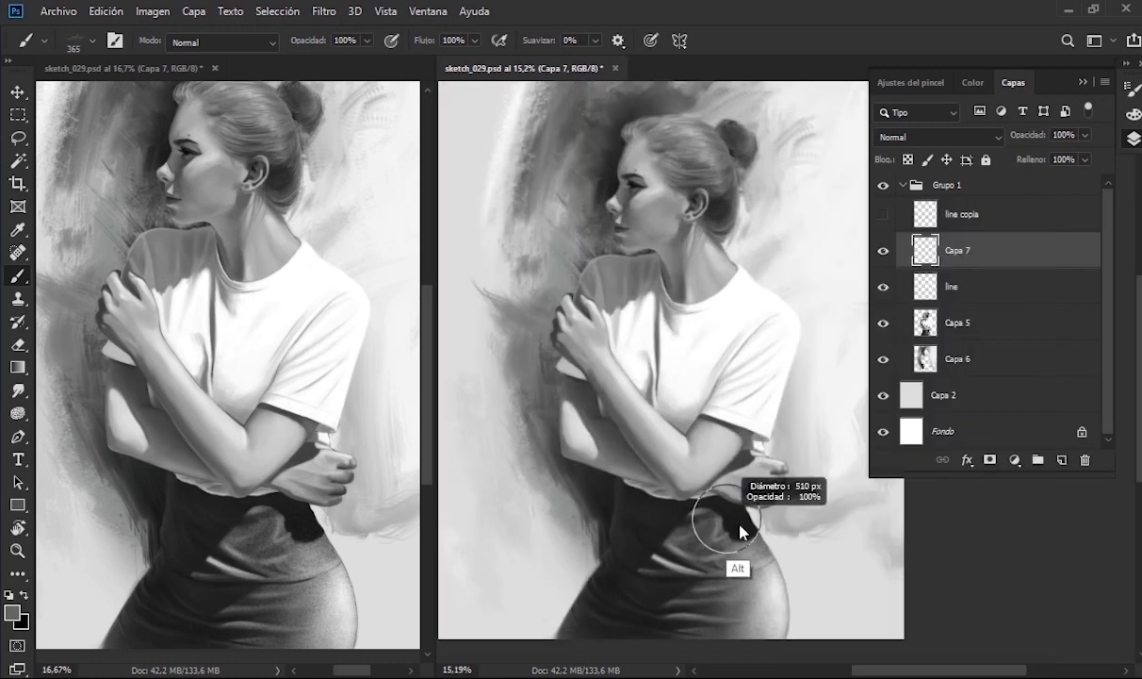
- Merge the signature copies, enlarge the signature, set it to 76% opacity and move it down
key(ctrl+e)
key(ctrl+e)
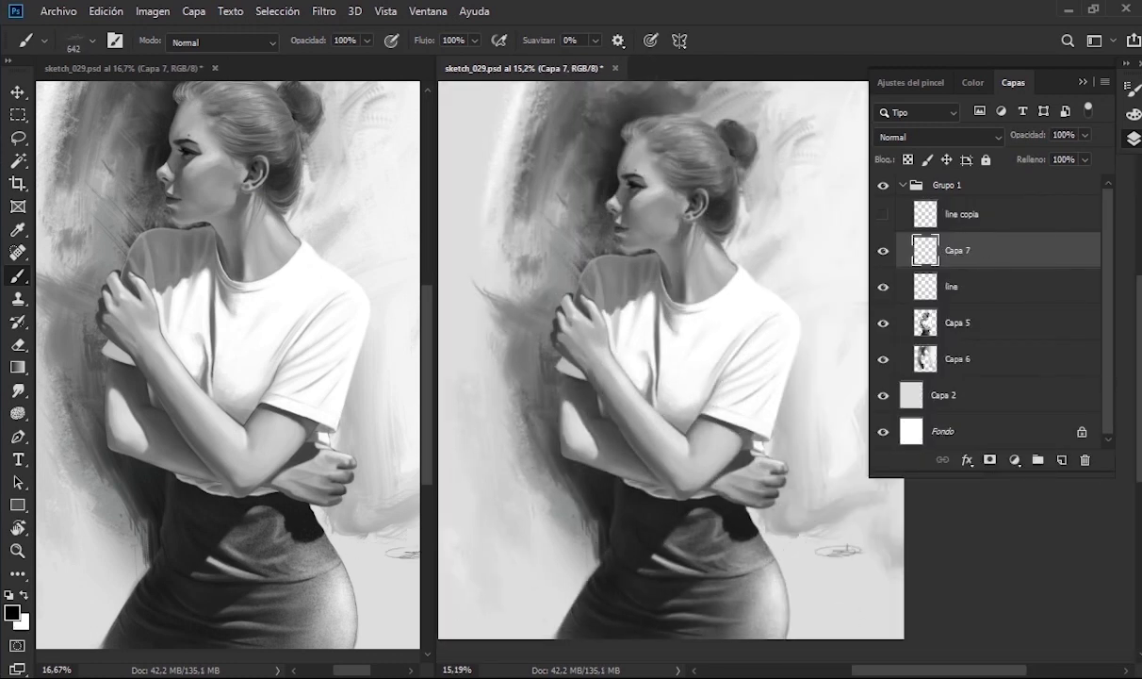
key(ctrl+t)
key(ctrl+plus)
key(ctrl+plus)
scroll(835, 586, down, 5)
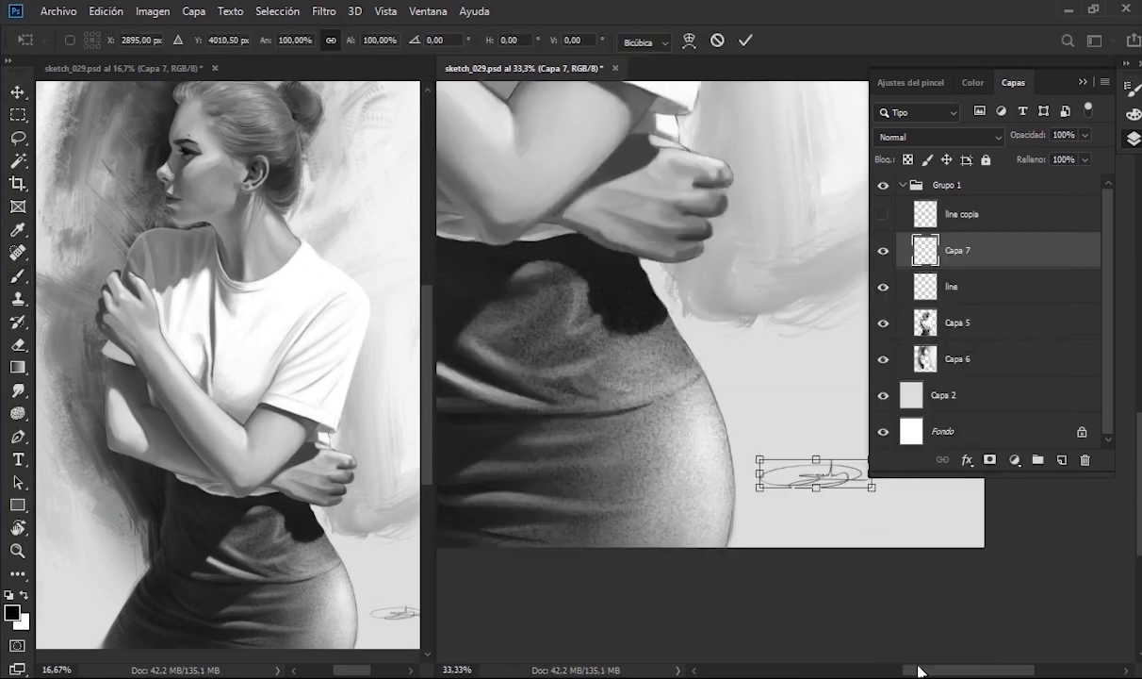
scroll(835, 586, right, 3)
mouse_move(716, 473)
mouse_down()
mouse_move(744, 473)
mouse_move(657, 322)
mouse_move(740, 527)
mouse_up()
key(Return)
key(7)
key(6)
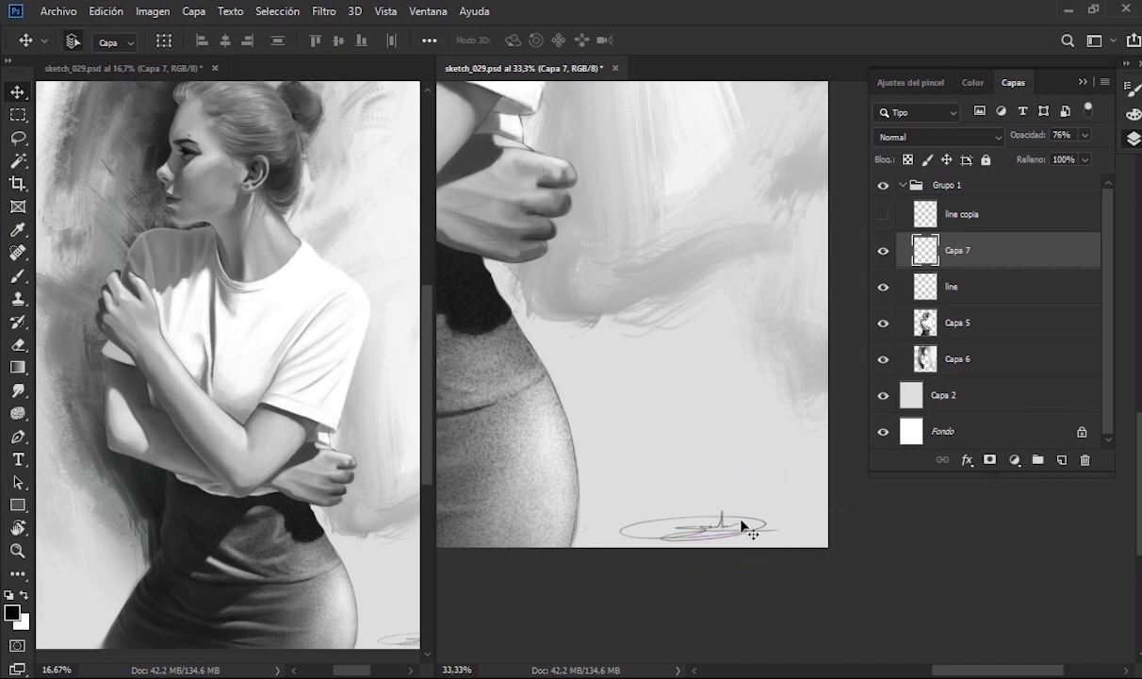
- Add the 'by CGS Drawing' credit in the lower-left corner and rasterize its type layer
key(t)
click(516, 569)
text(by CGS Drawing)
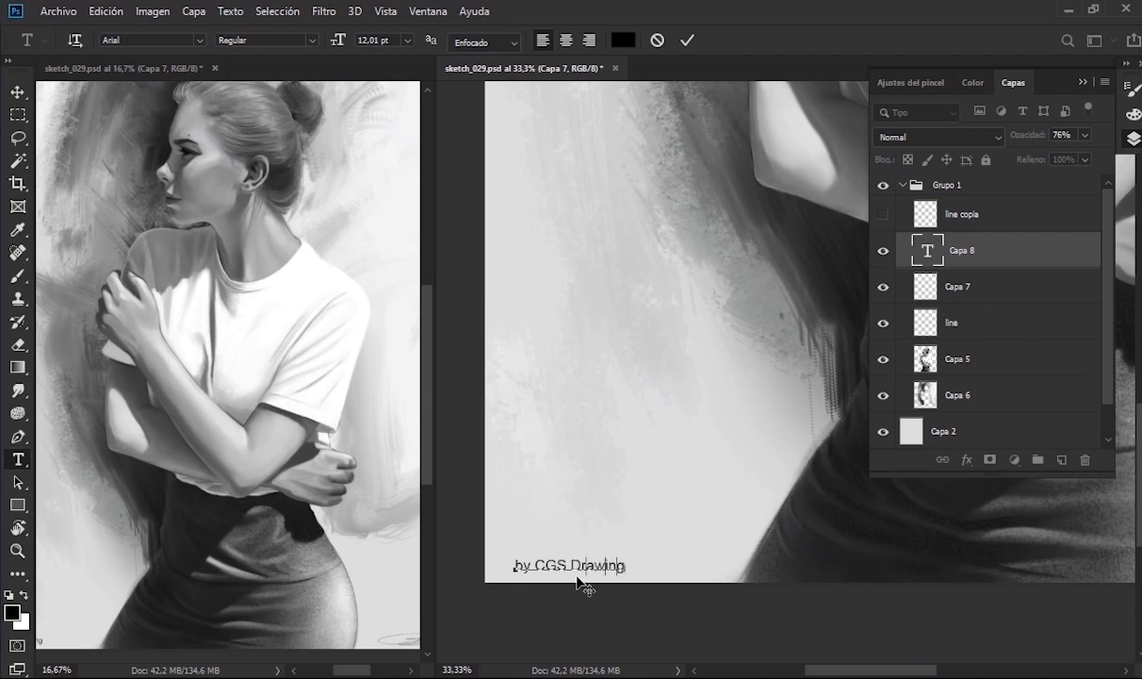
key(BackSpace)
key(ctrl+Return)
key(b)
right_click(933, 250)
click(744, 290)
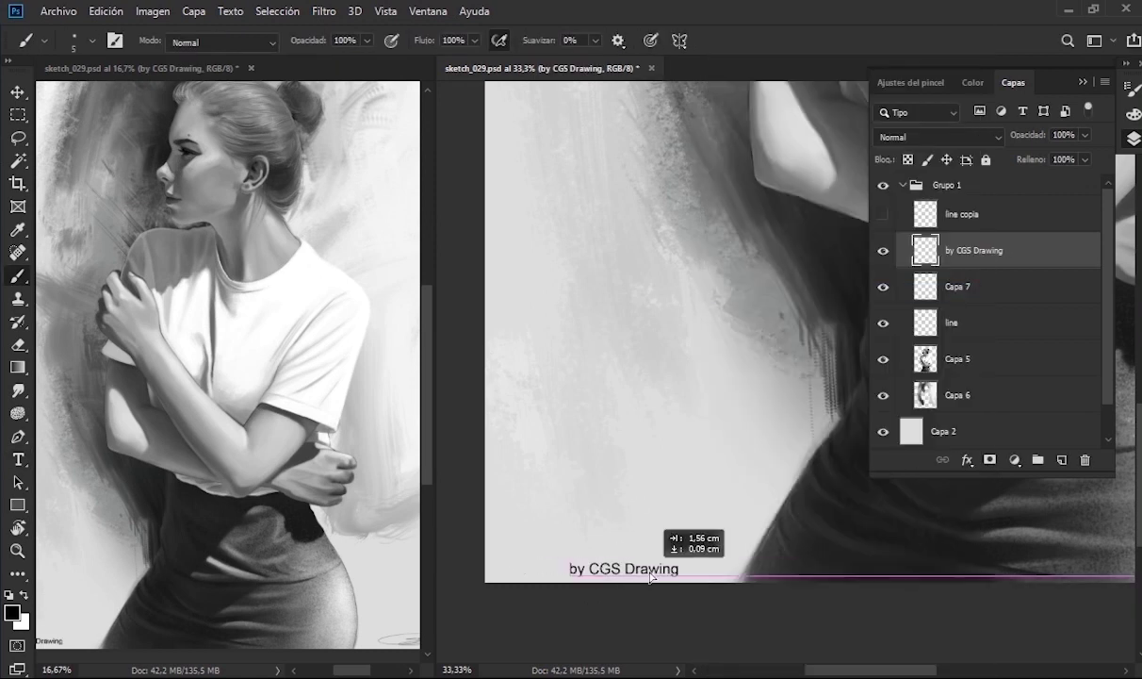
key(ctrl+0)
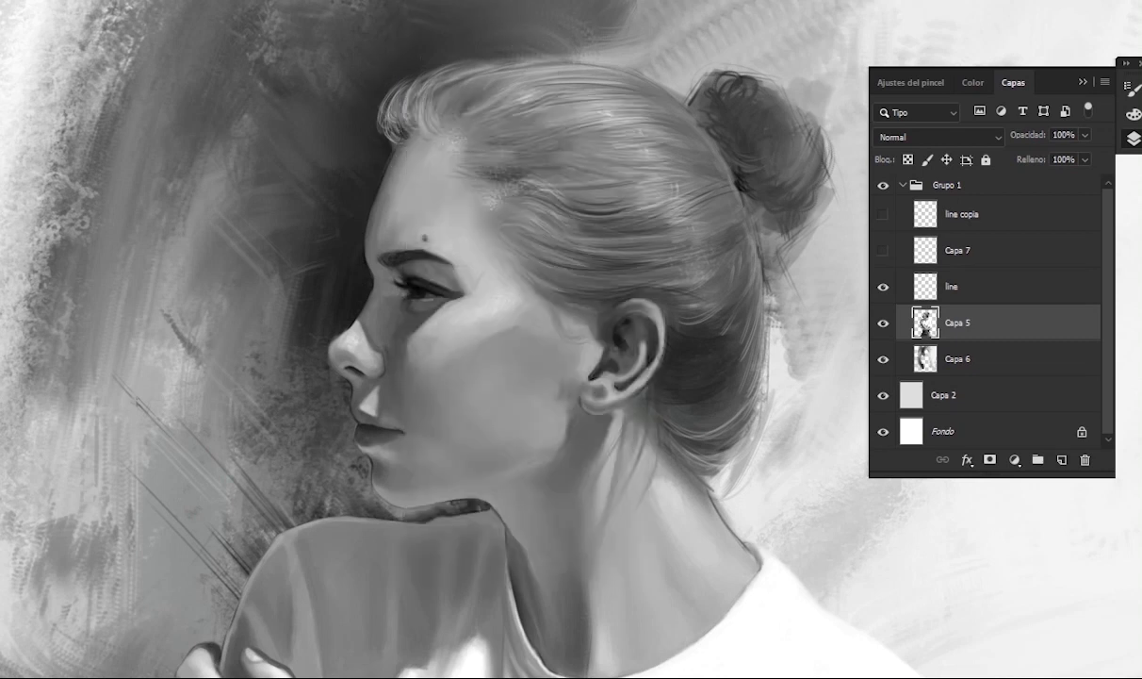
- Apply the Liquify filter, then blend small black strokes into the hair with the Mixer Brush
right_click(708, 400)
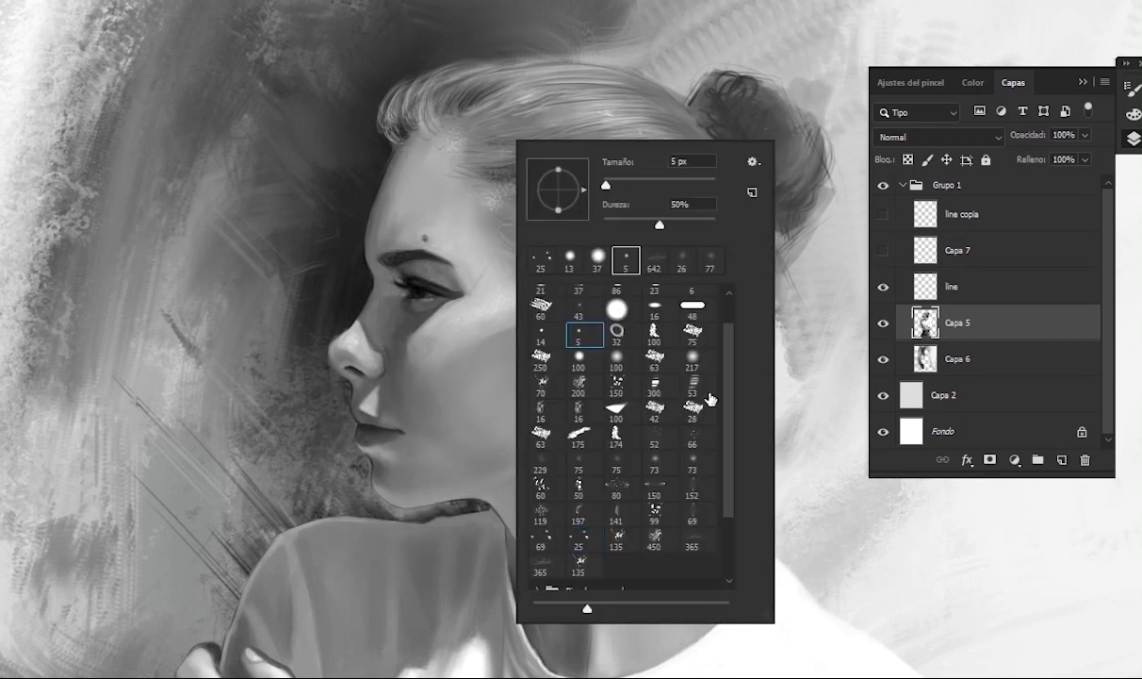
key(Escape)
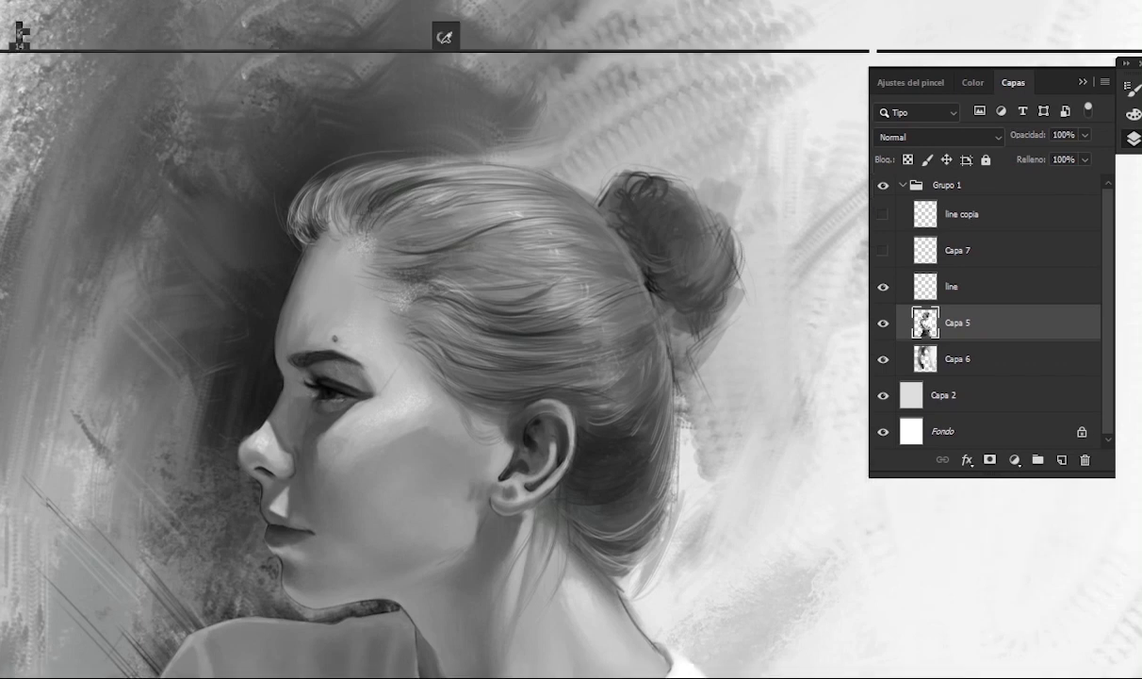
click(269, 10)
click(337, 151)
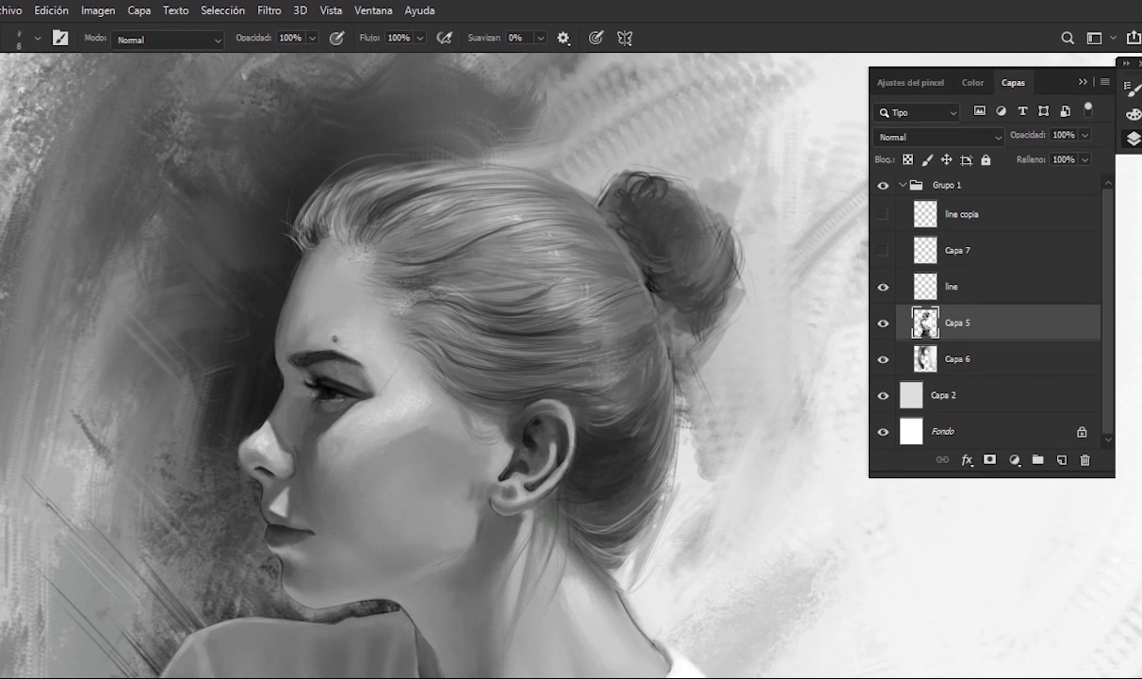
scroll(433, 367, down, 2)
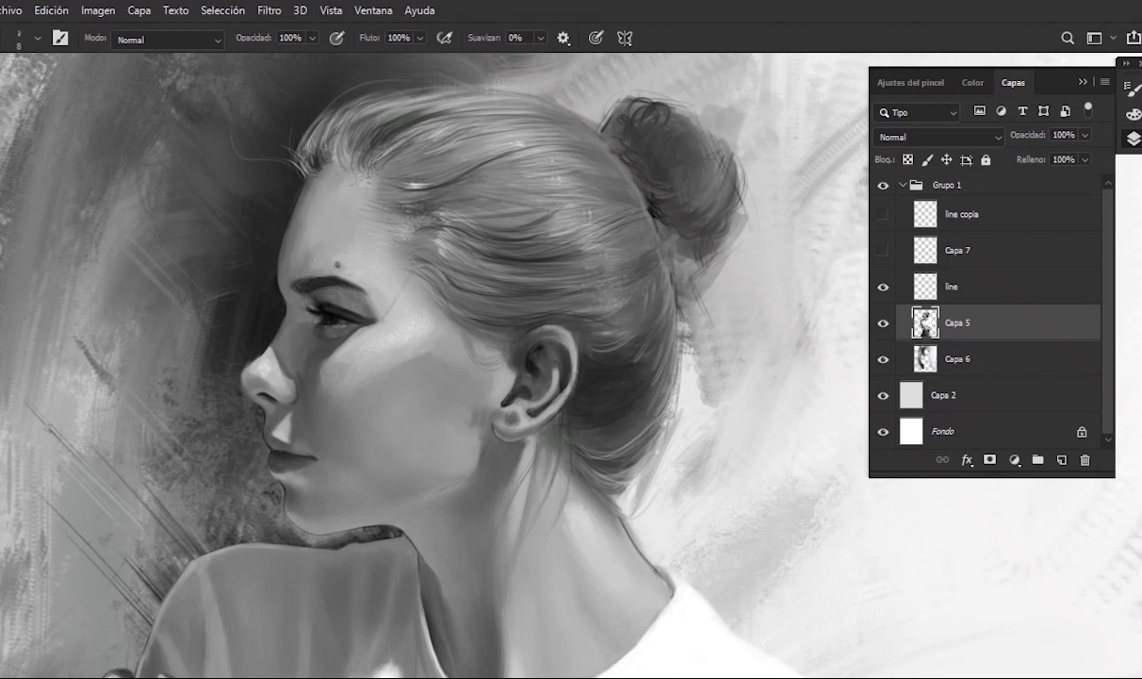
key(shift+b)
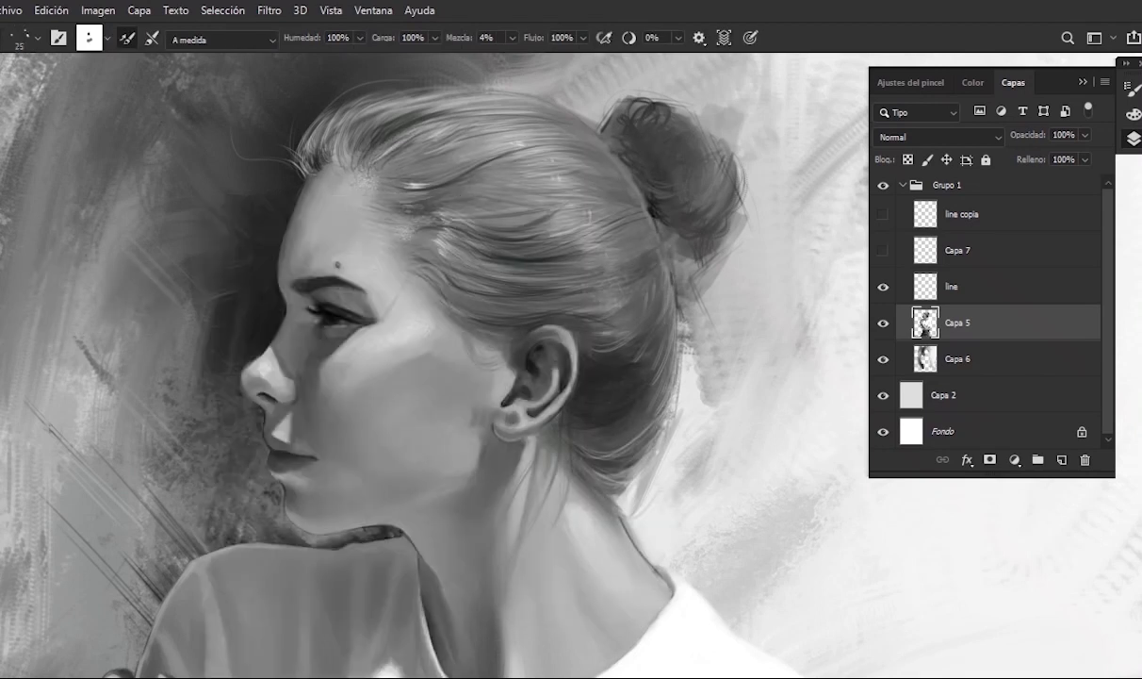
key(x)
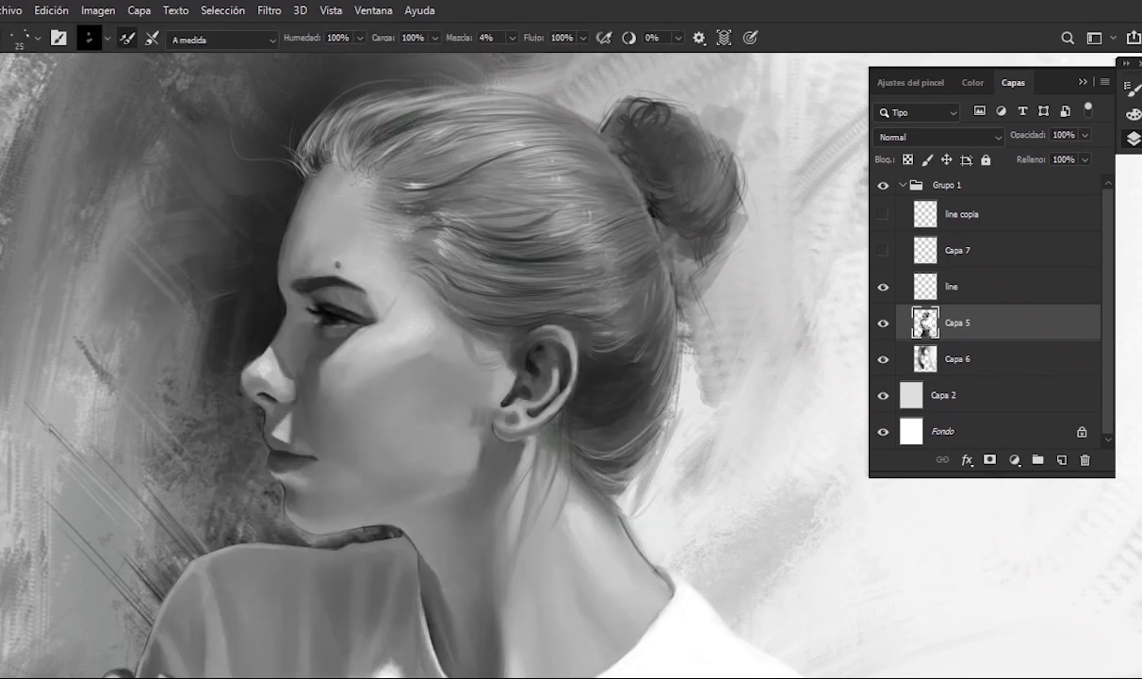
drag(594, 175, 537, 128)
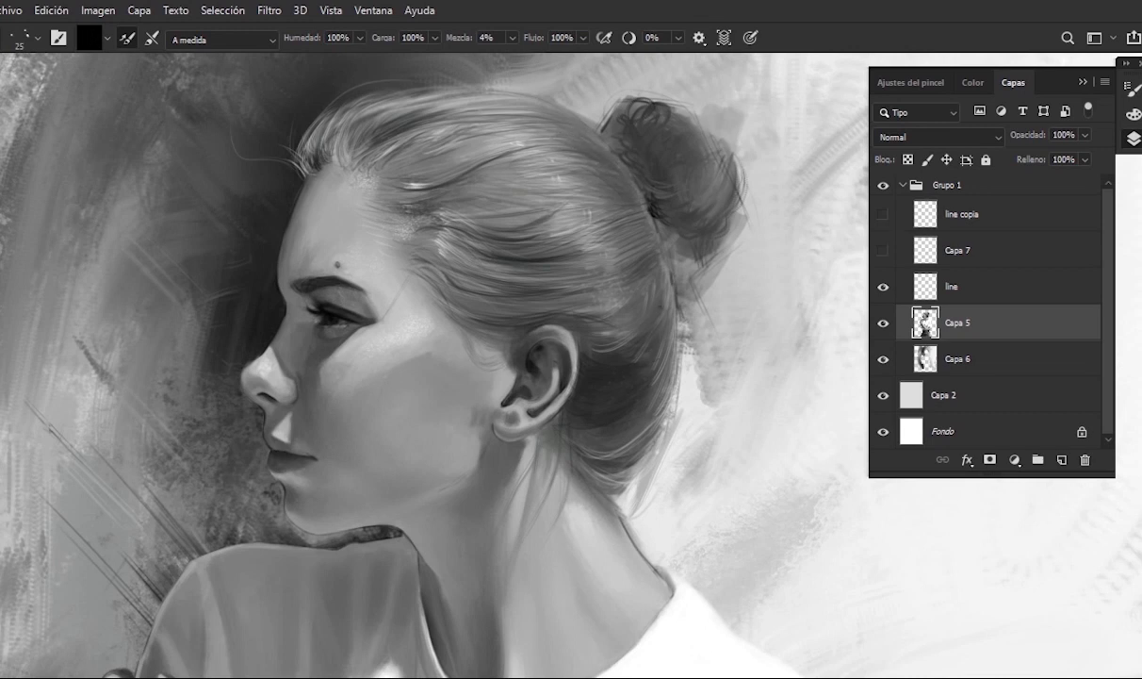
- With a resized regular brush, shade the bun darker, add a bright highlight and darken its lower right
key(shift+b)
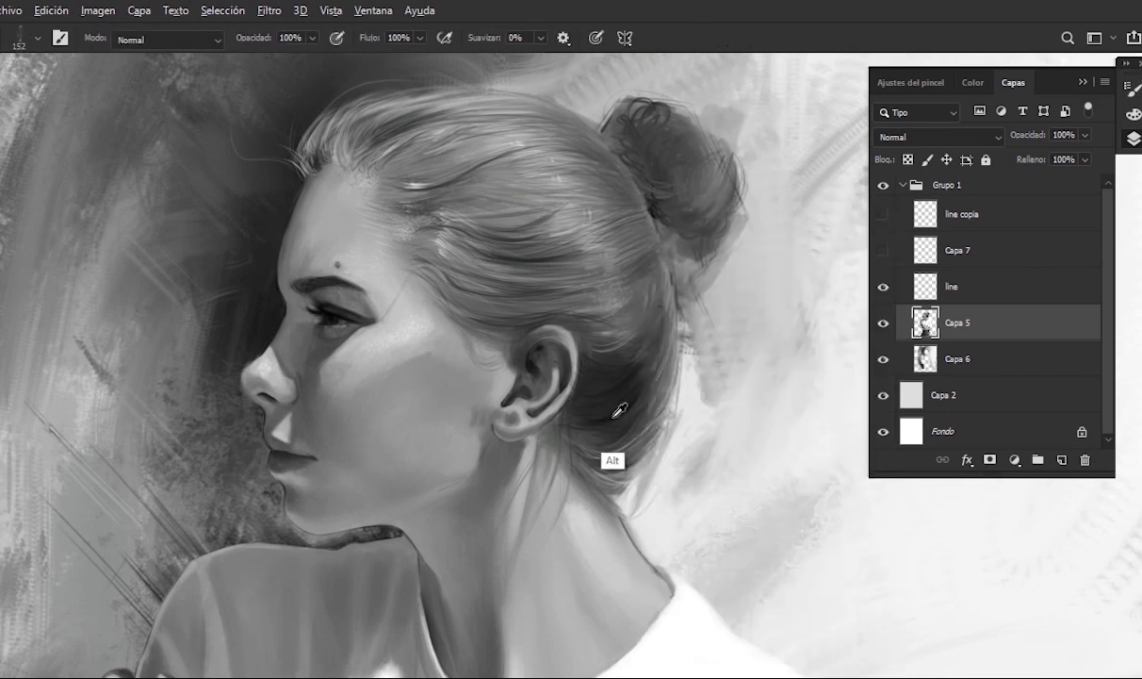
right_click(625, 278)
key(Escape)
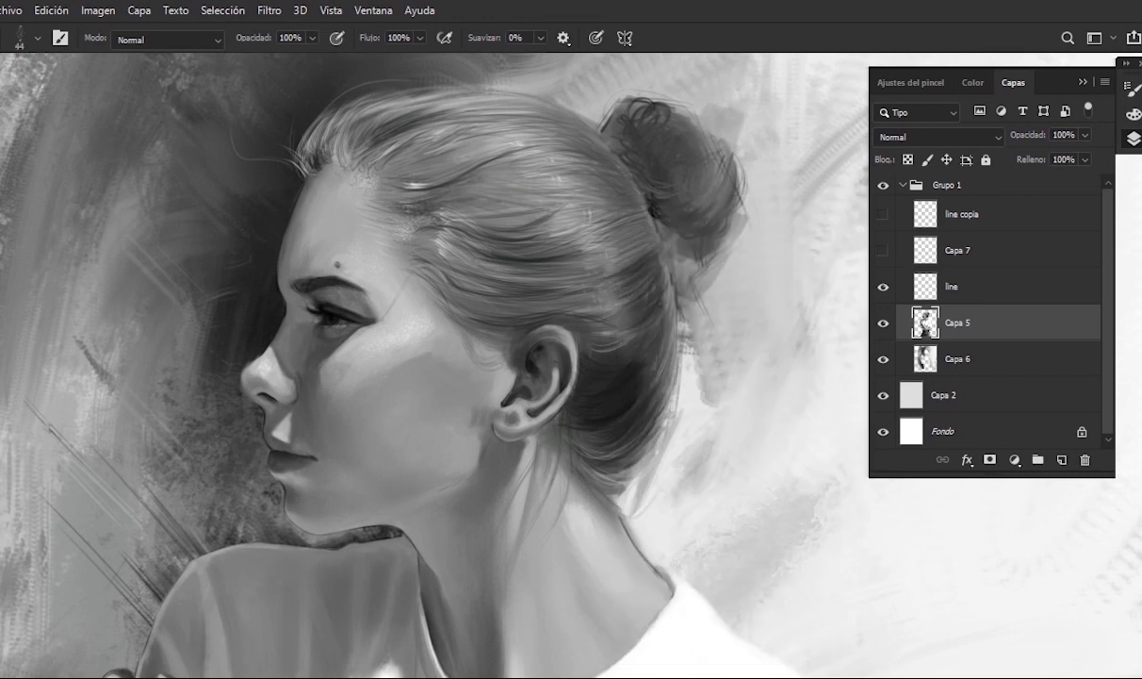
drag(546, 235, 467, 276)
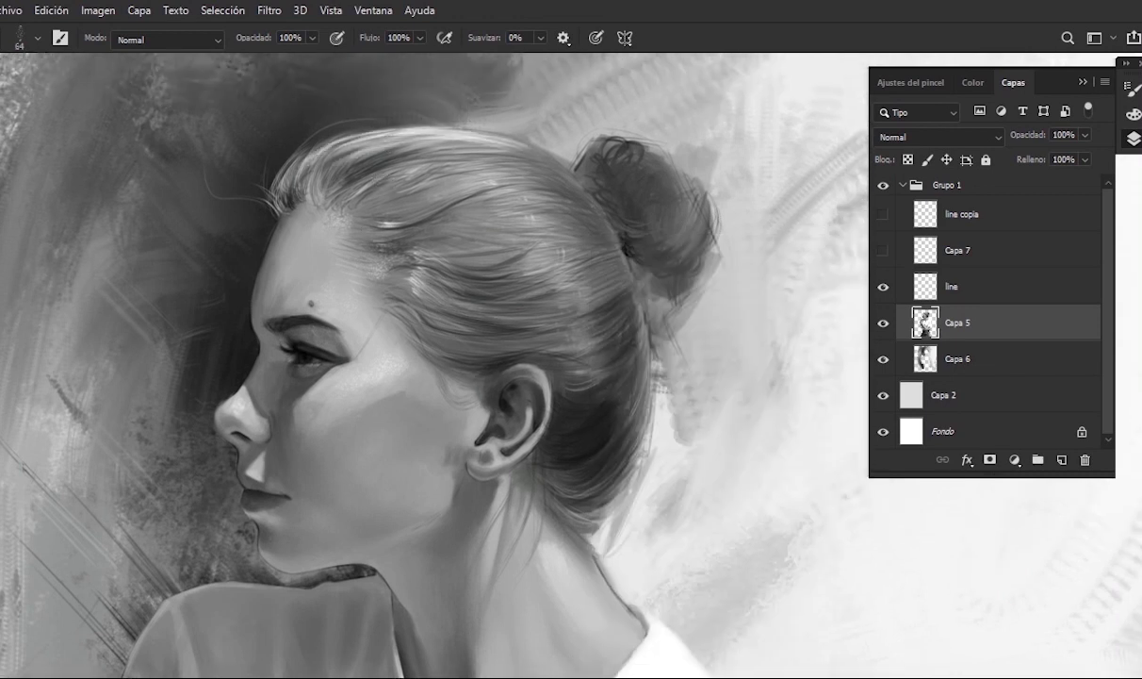
key(bracketright)
key(bracketright)
key(bracketright)
drag(556, 172, 622, 240)
mouse_move(577, 188)
mouse_down()
mouse_move(622, 222)
mouse_move(620, 199)
mouse_move(639, 227)
mouse_up()
drag(580, 165, 671, 253)
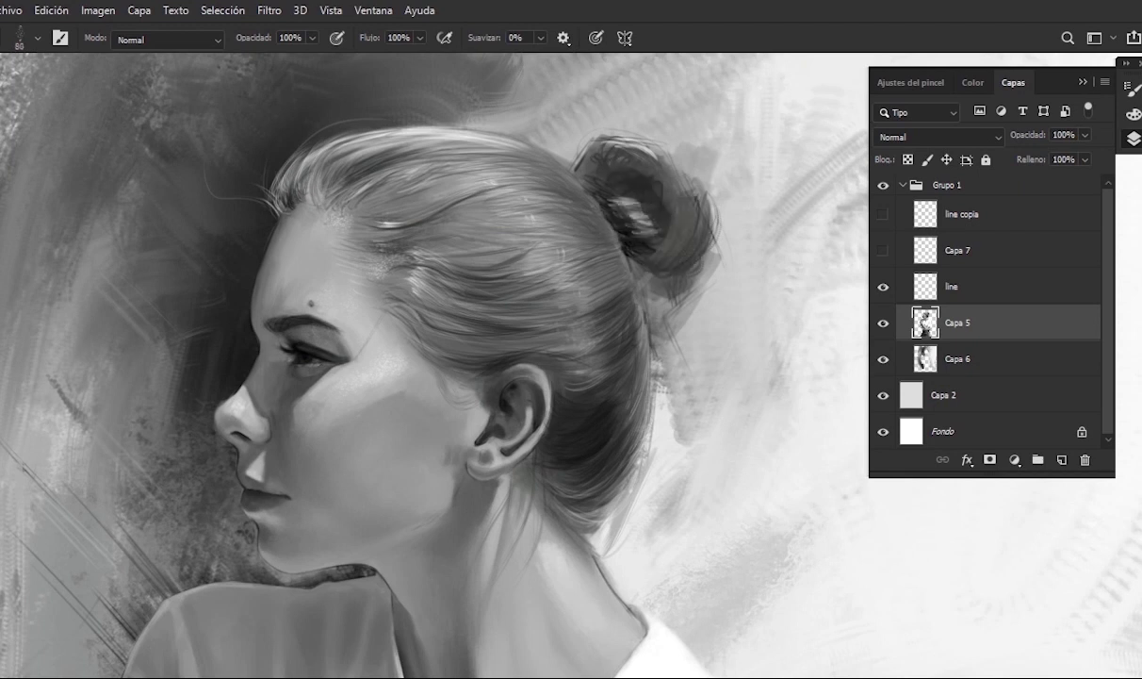
- Darken the bun's upper-left and lower edge using dark tones sampled from the hair
right_click(609, 183)
key(Escape)
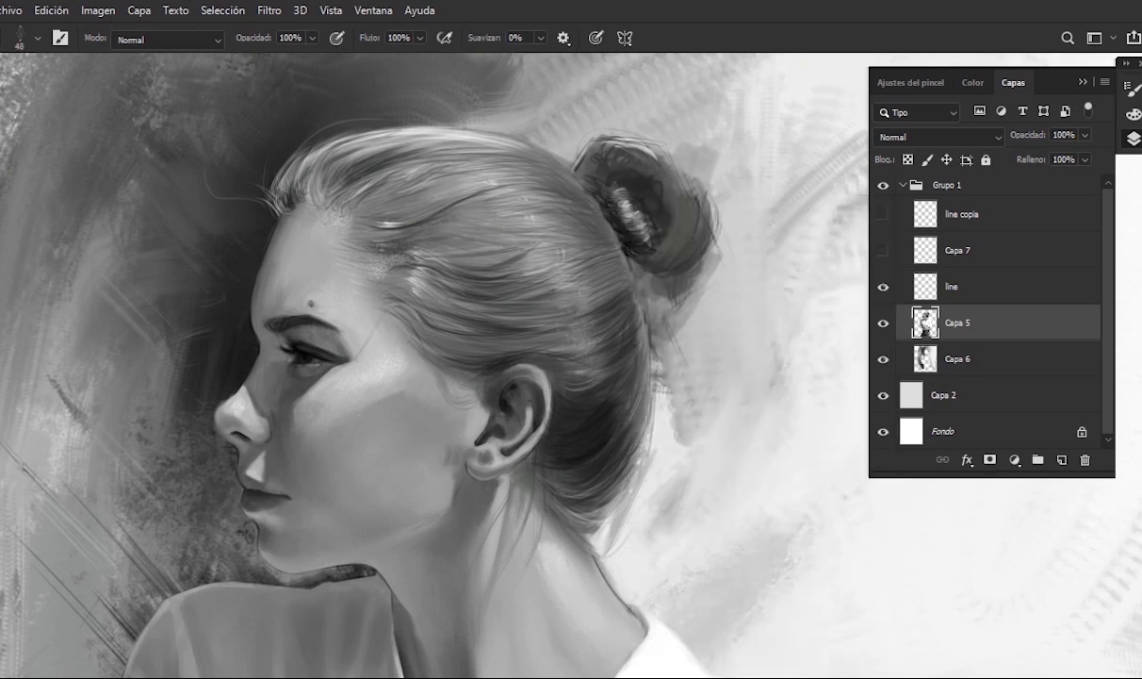
mouse_move(613, 132)
mouse_down()
mouse_move(565, 162)
mouse_move(556, 187)
mouse_up()
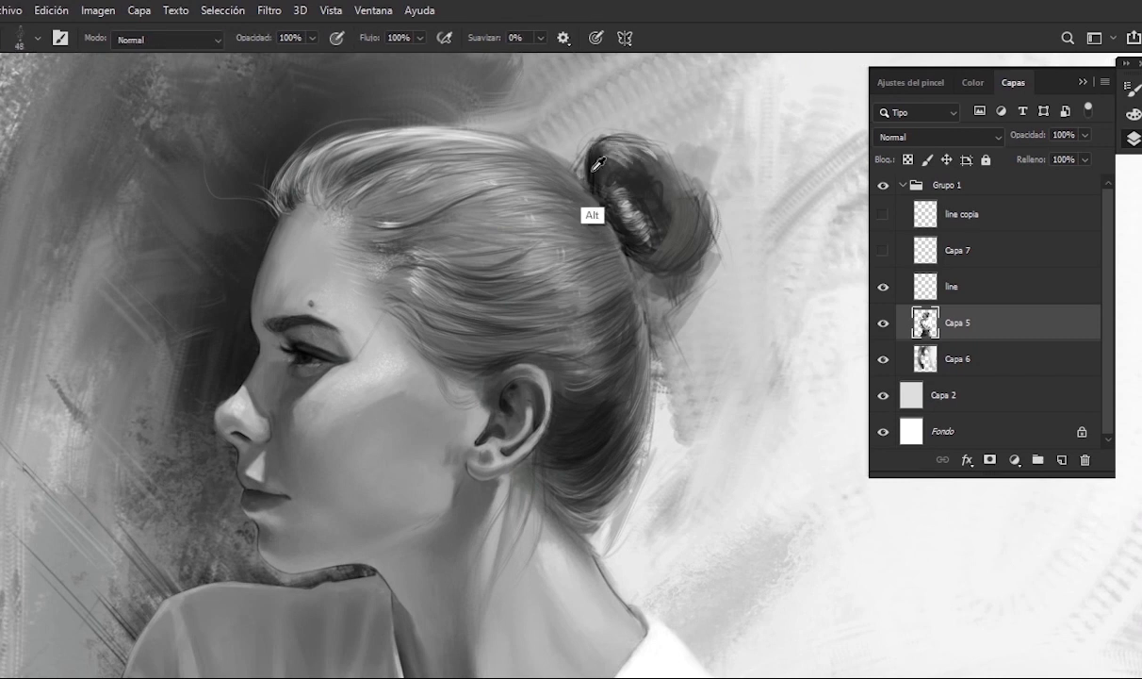
alt+click(595, 232)
mouse_move(598, 247)
mouse_down()
mouse_move(633, 271)
mouse_move(539, 181)
mouse_up()
alt+click(568, 147)
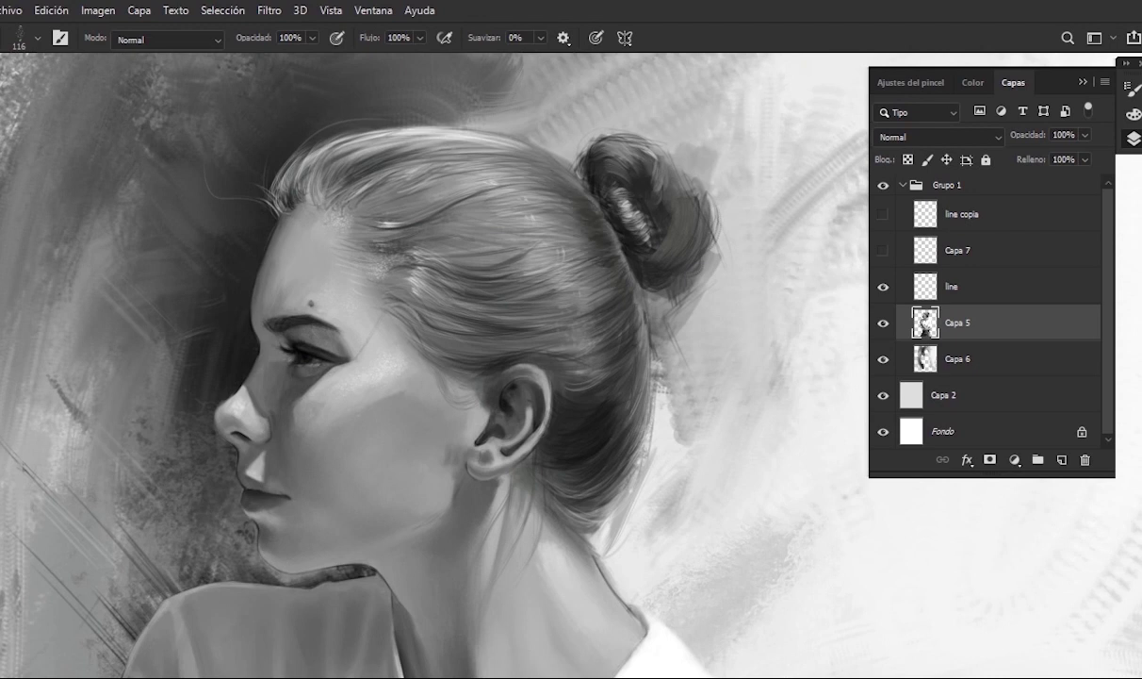
- Zoom in on the head and ear and set the brush to about 100 pixels
drag(528, 255, 556, 255)
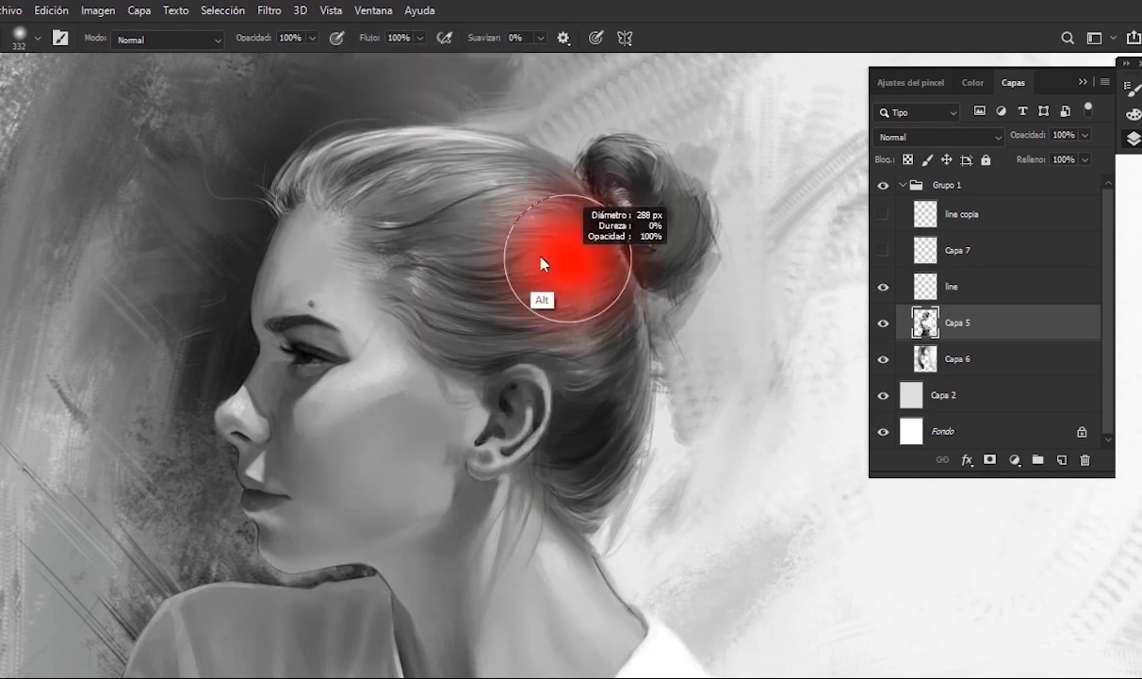
key(ctrl+minus)
key(ctrl+plus)
right_click(532, 188)
key(Escape)
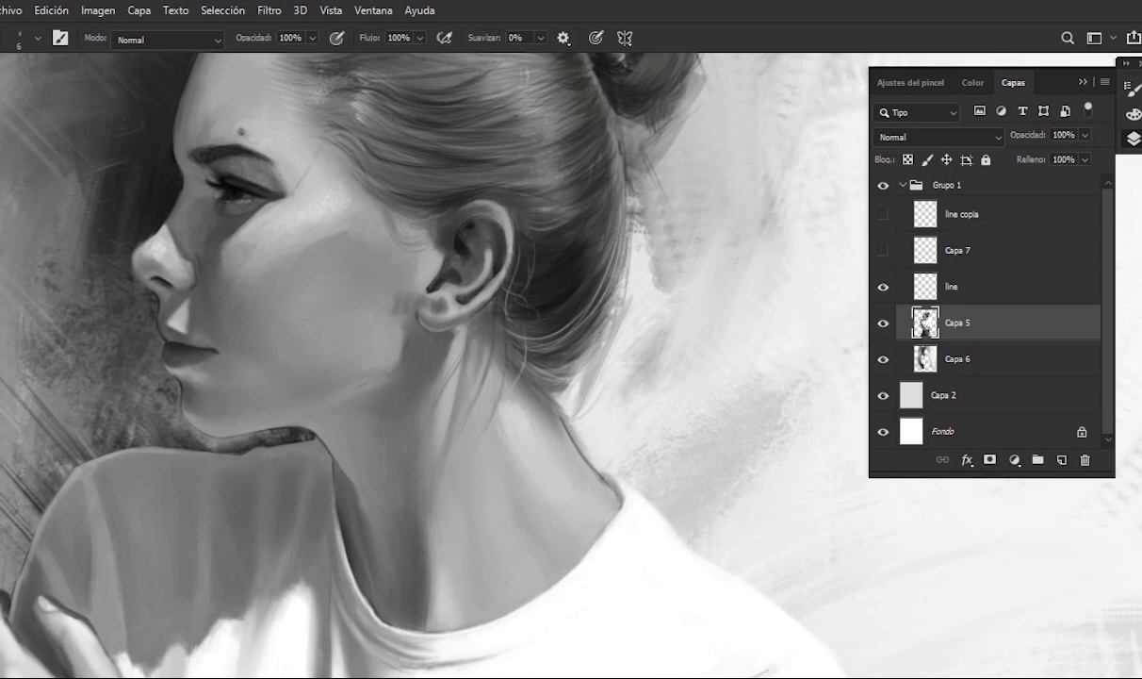
drag(358, 57, 453, 198)
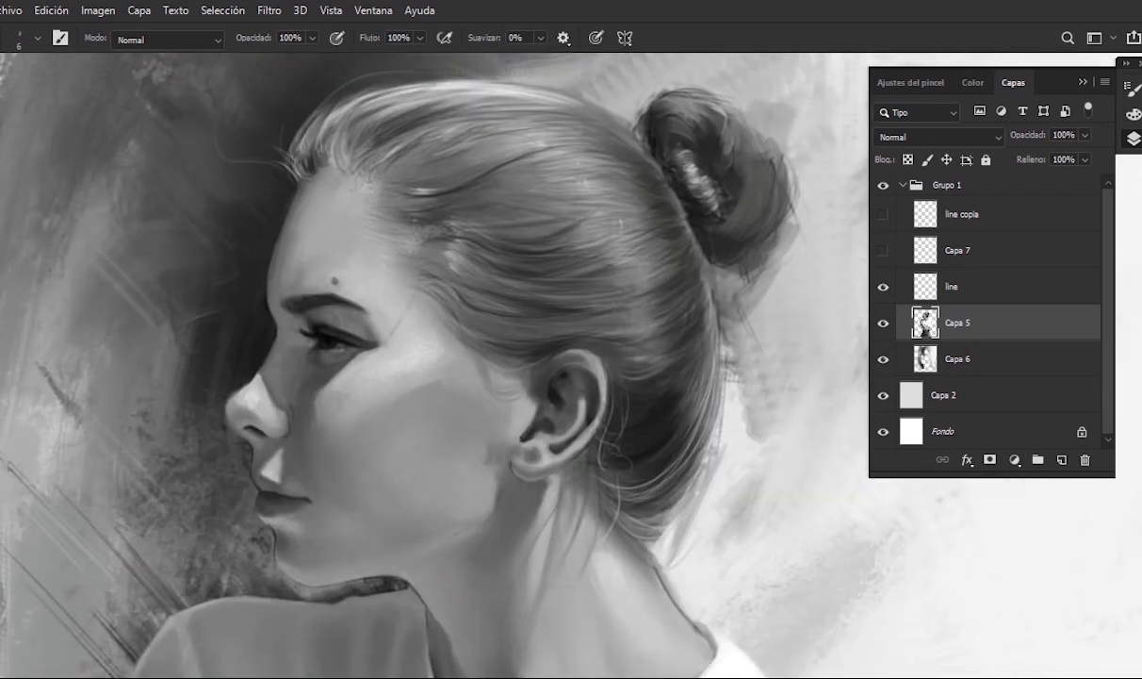
right_click(451, 189)
key(Escape)
right_click(563, 187)
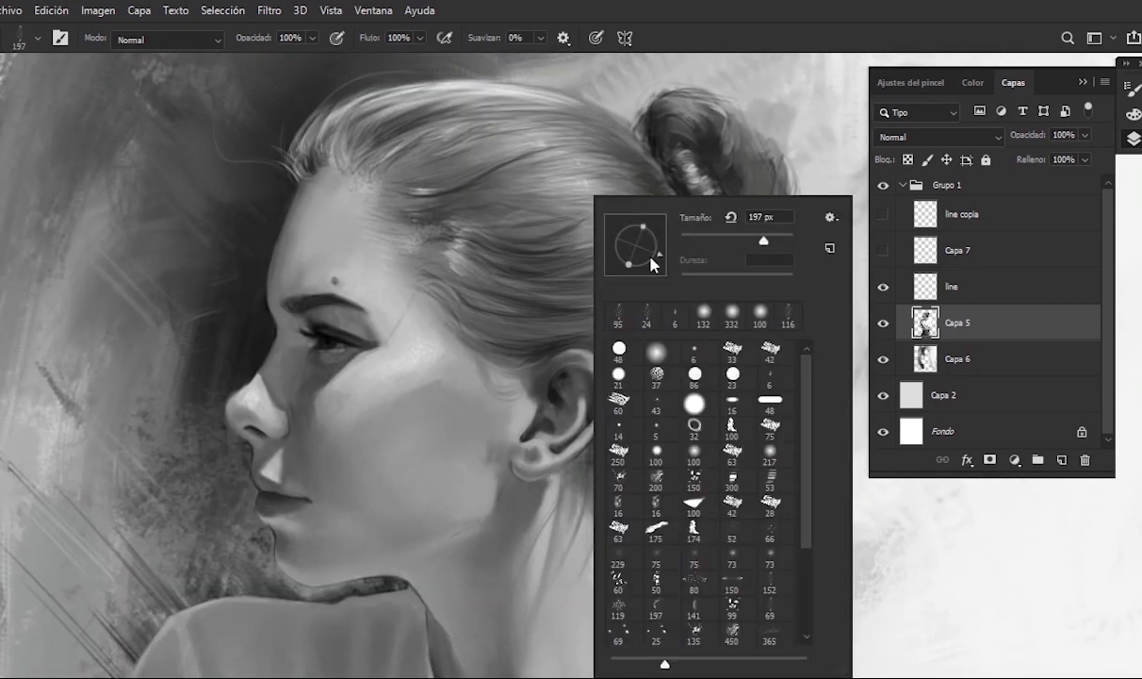
key(Escape)
drag(745, 208, 722, 209)
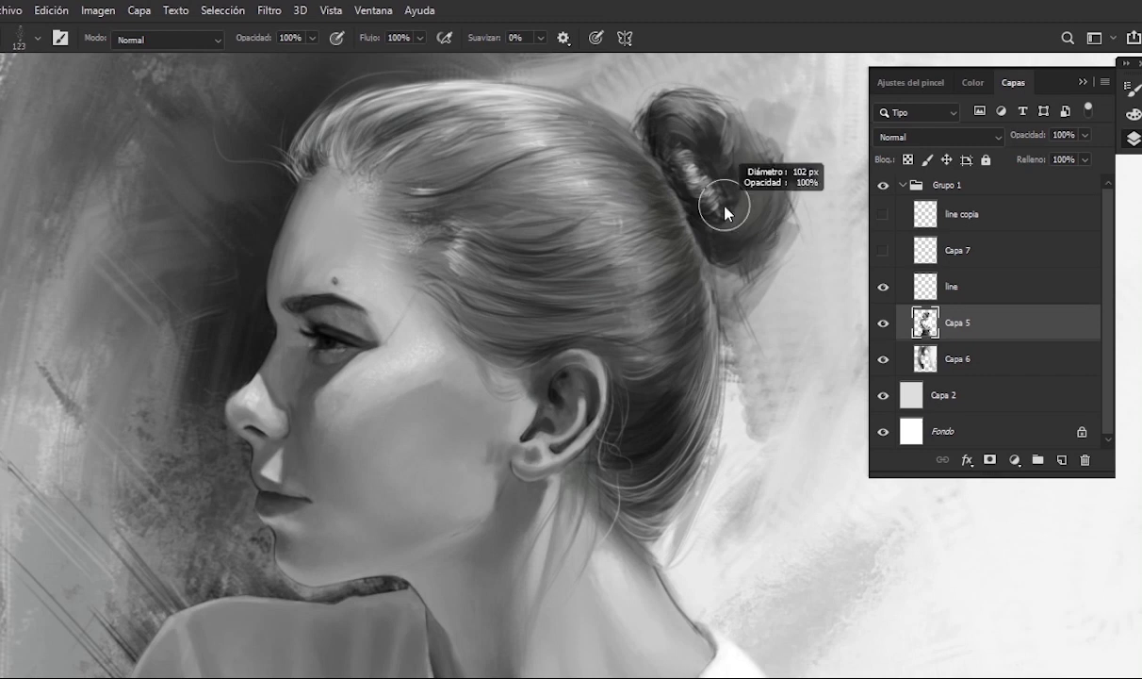
- Collapse the Layers panel, sample a skin tone near the ear, and switch to the eraser
double_click(917, 88)
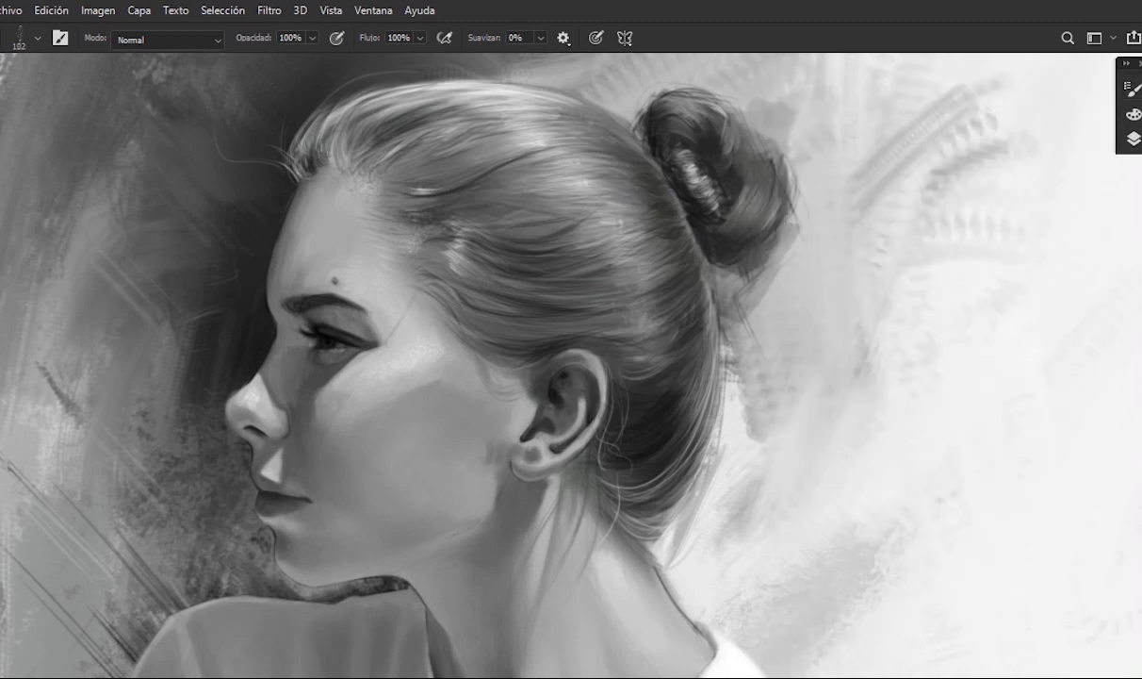
drag(427, 462, 446, 350)
right_click(498, 343)
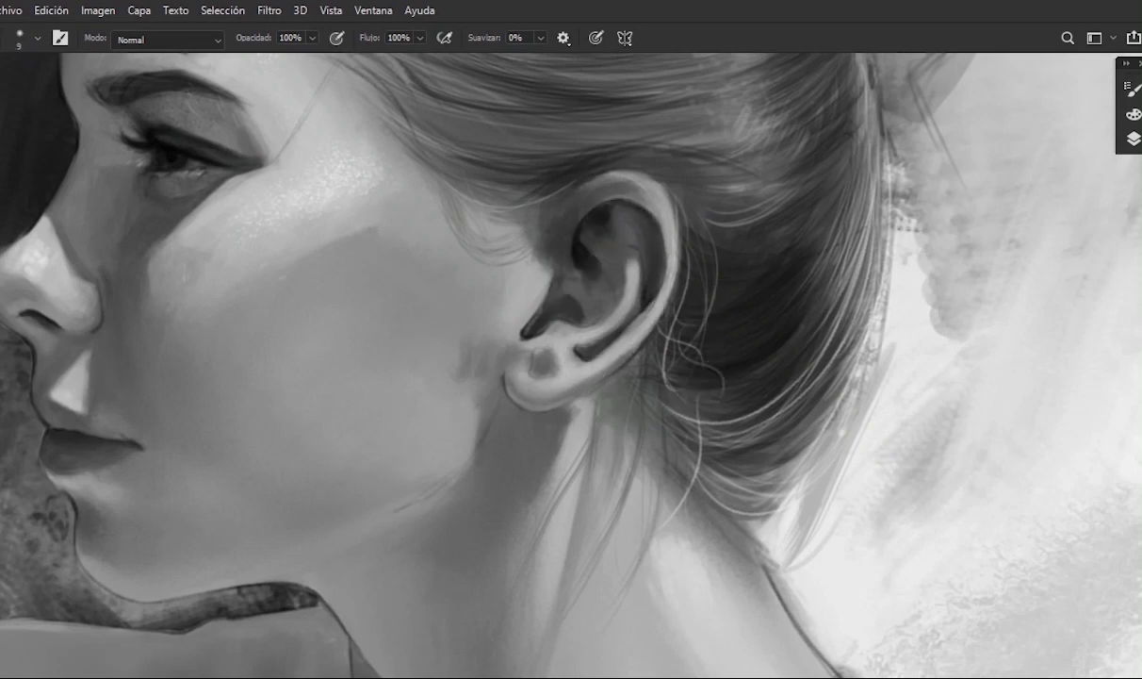
alt+click(581, 188)
key(bracketleft)
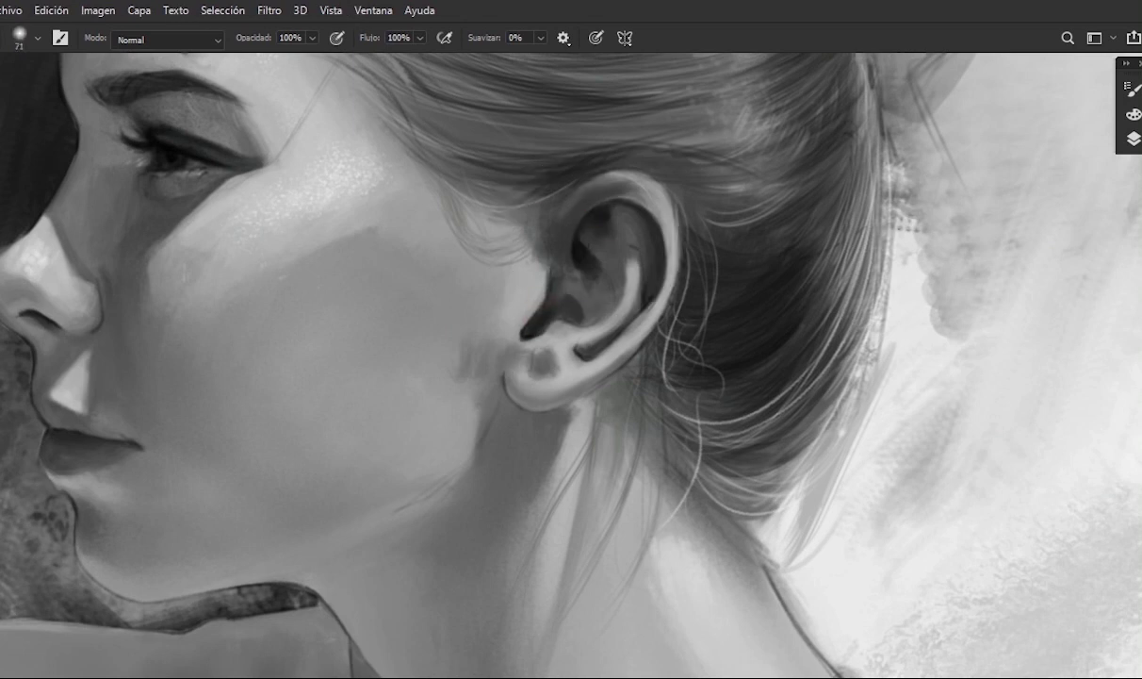
key(e)
drag(553, 306, 692, 254)
- View the painting full-screen, zoomed in on the torso and signature
key(ctrl+0)
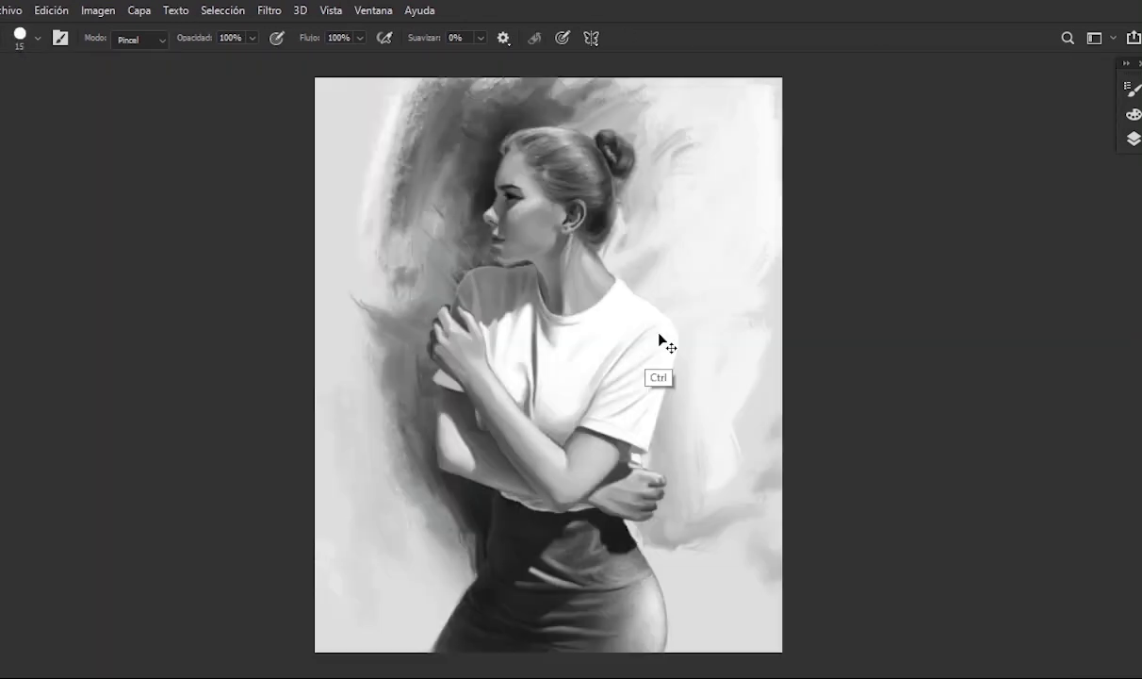
key(f)
key(ctrl+plus)
mouse_move(678, 359)
mouse_down()
mouse_move(695, 305)
mouse_move(696, 433)
mouse_move(702, 220)
mouse_up()
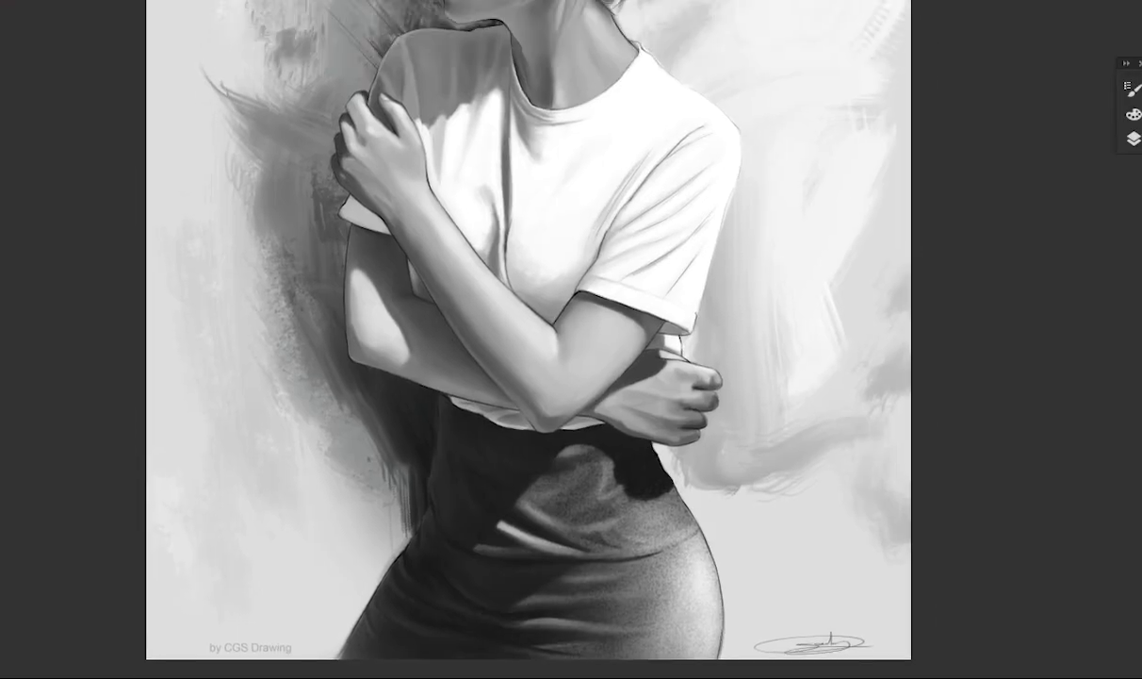
- Show Capa 7, toggle the line layer, select Capa 5, and flip the canvas to check the composition
click(1133, 138)
click(883, 249)
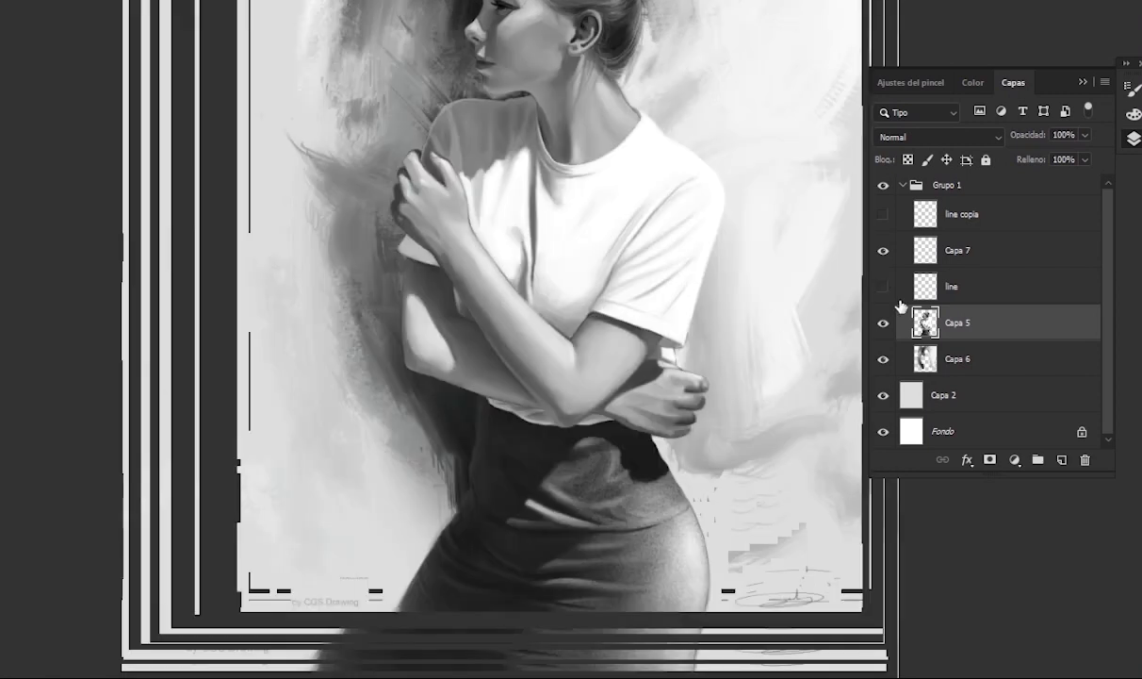
click(883, 286)
click(952, 286)
click(938, 322)
key(ctrl+0)
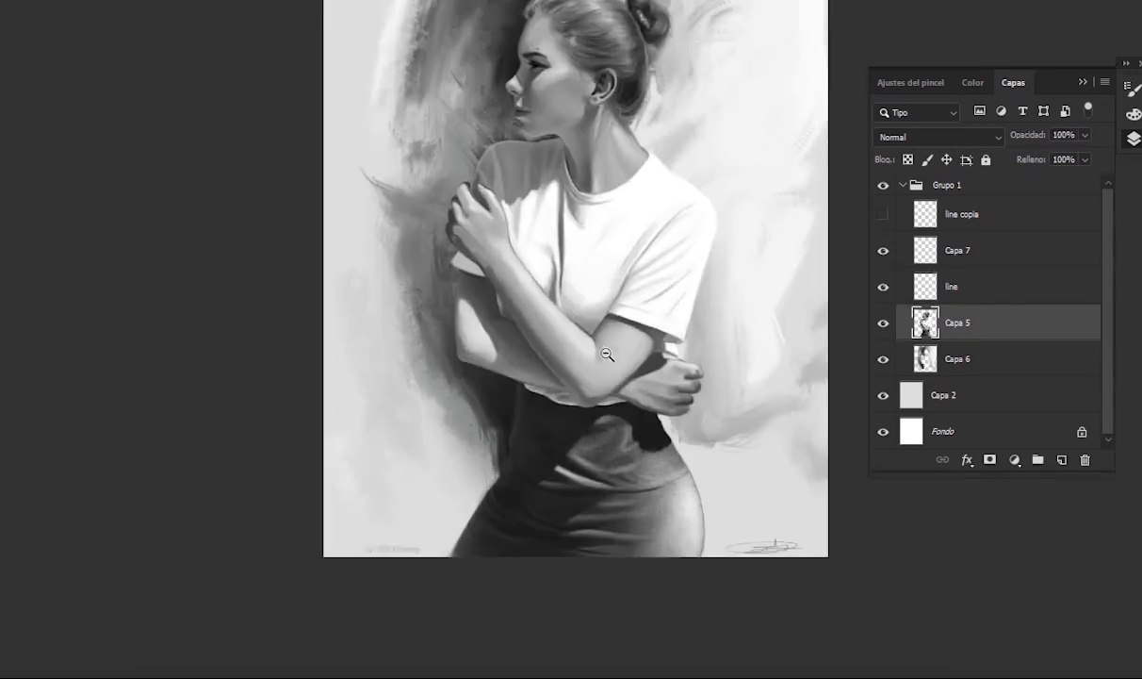
key(ctrl+shift+h)
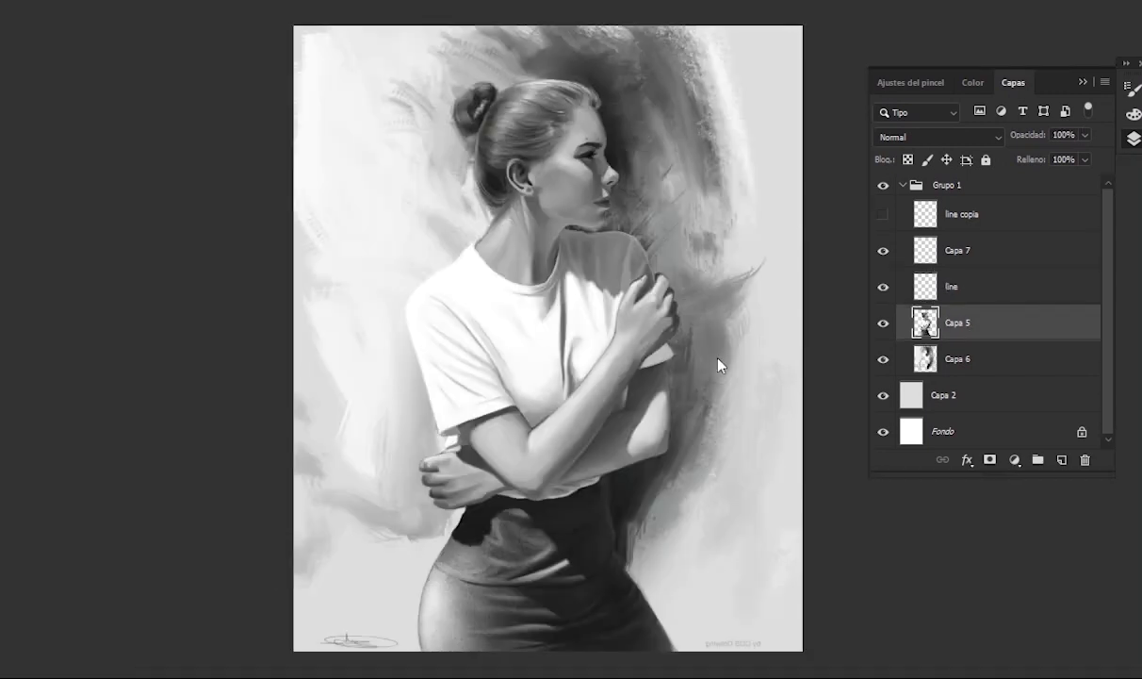
key(F7)
key(ctrl+shift+h)
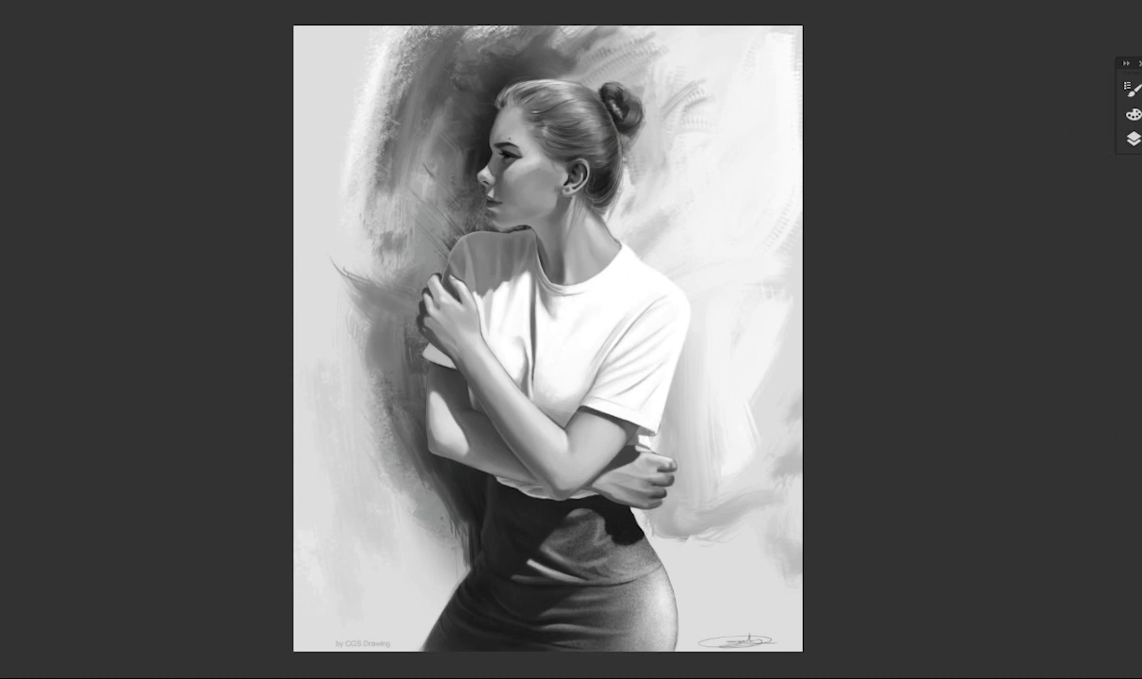